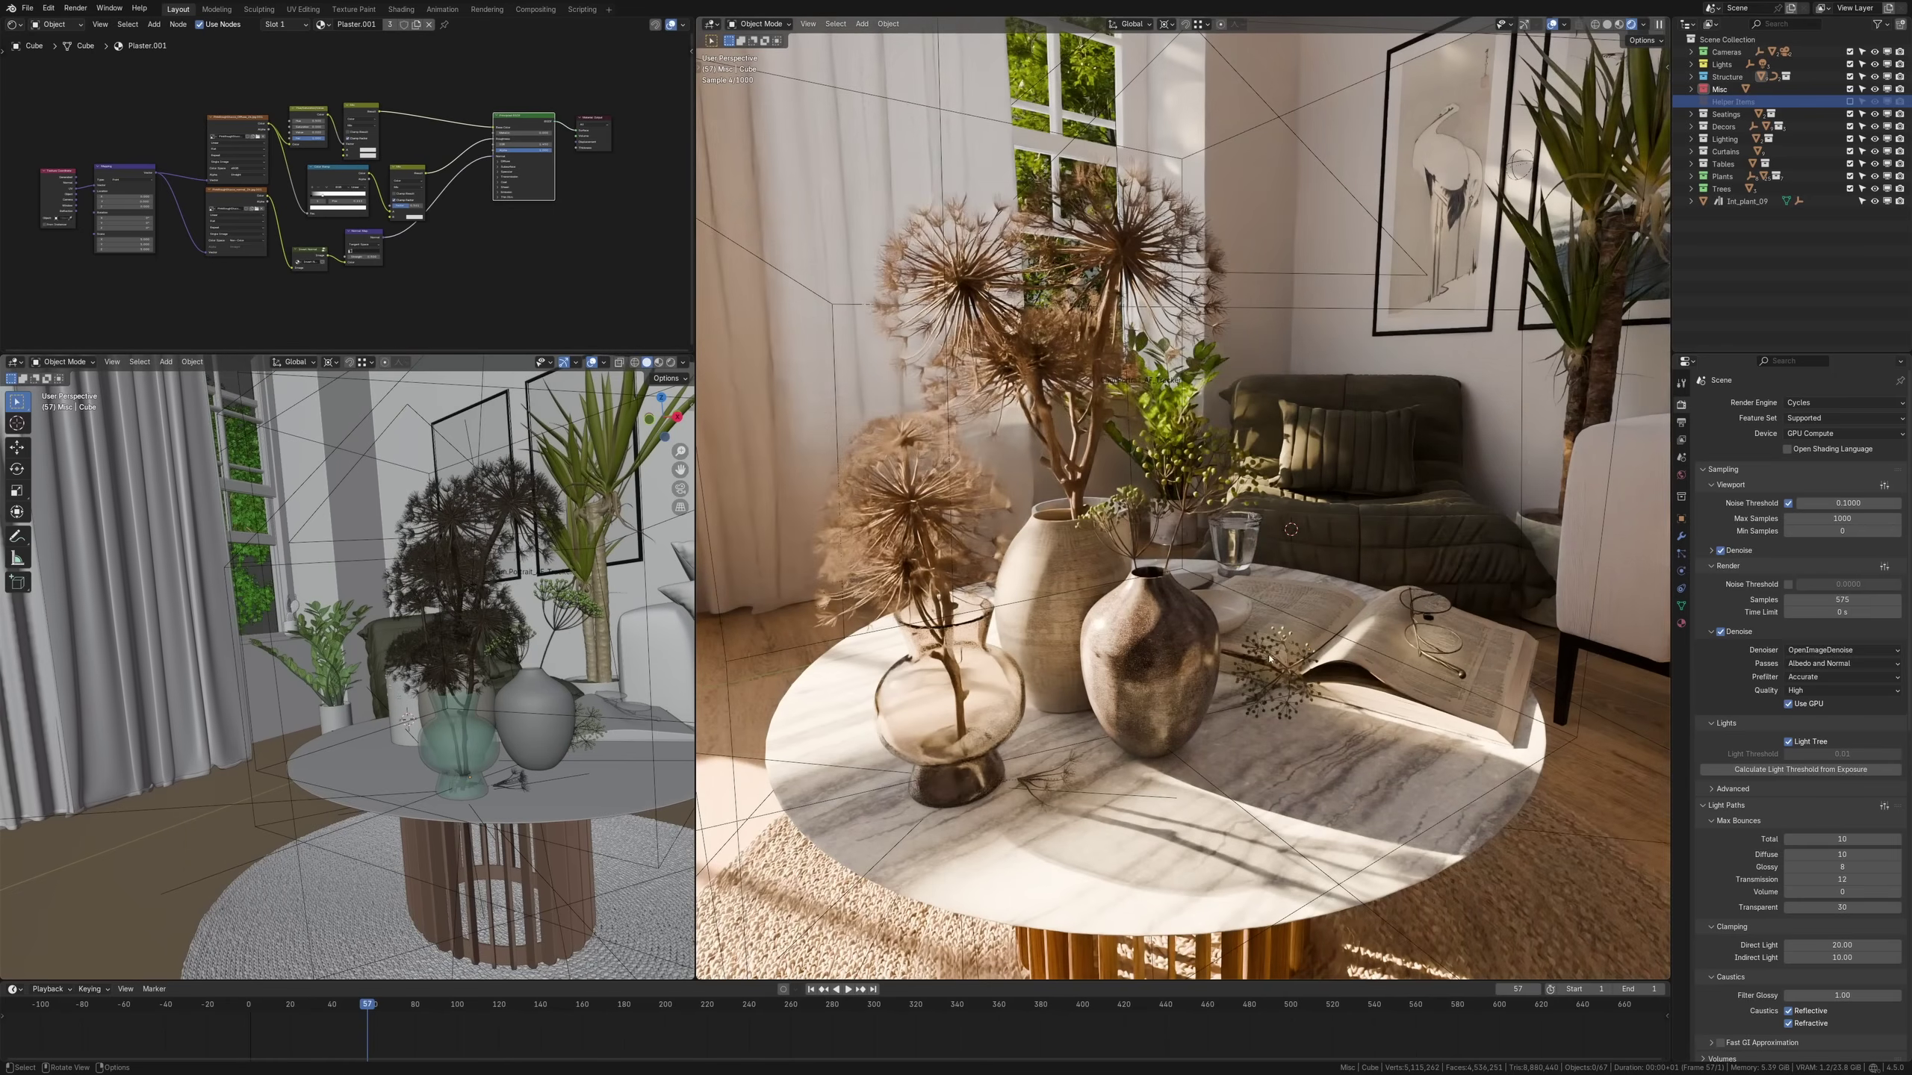
middle_click_drag(1270, 660, 1331, 687)
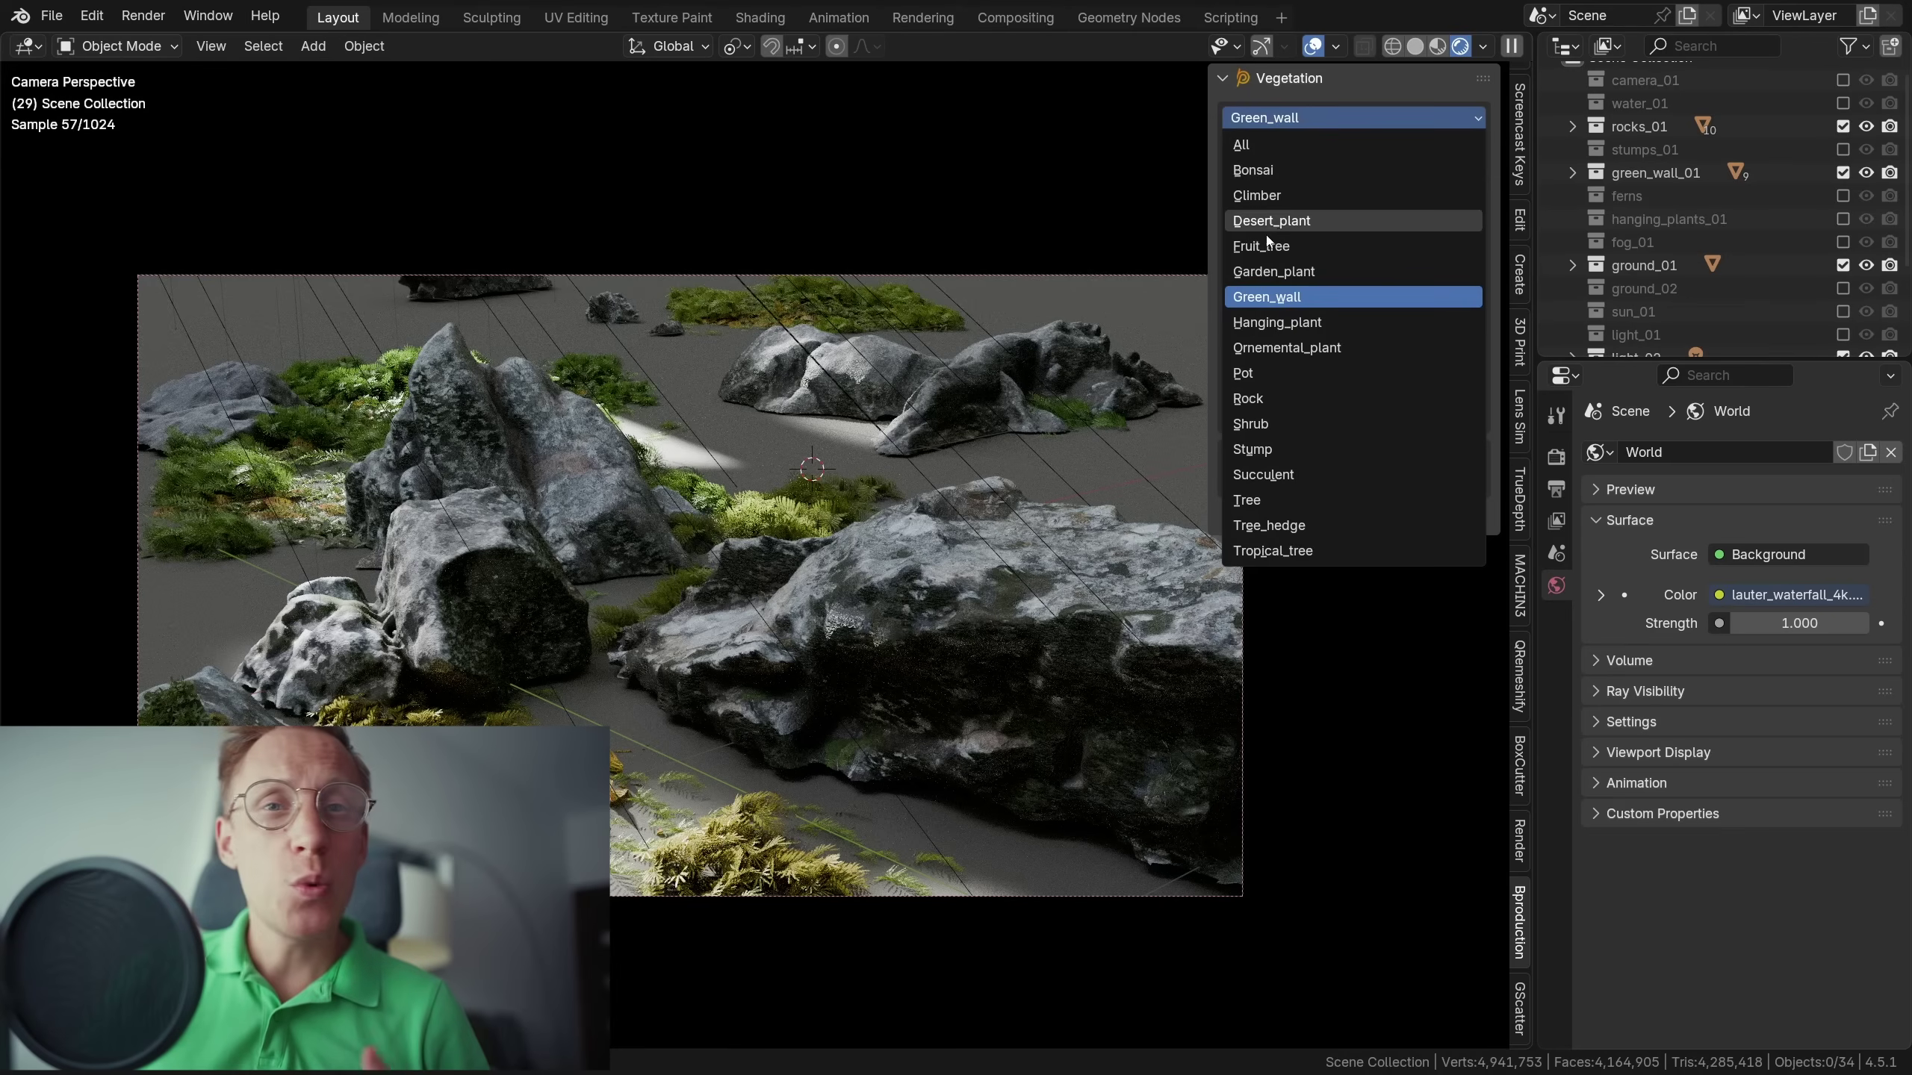
Set the Vegetation asset category to Stump and open its preview gallery
left_click(1251, 449)
left_click(1353, 207)
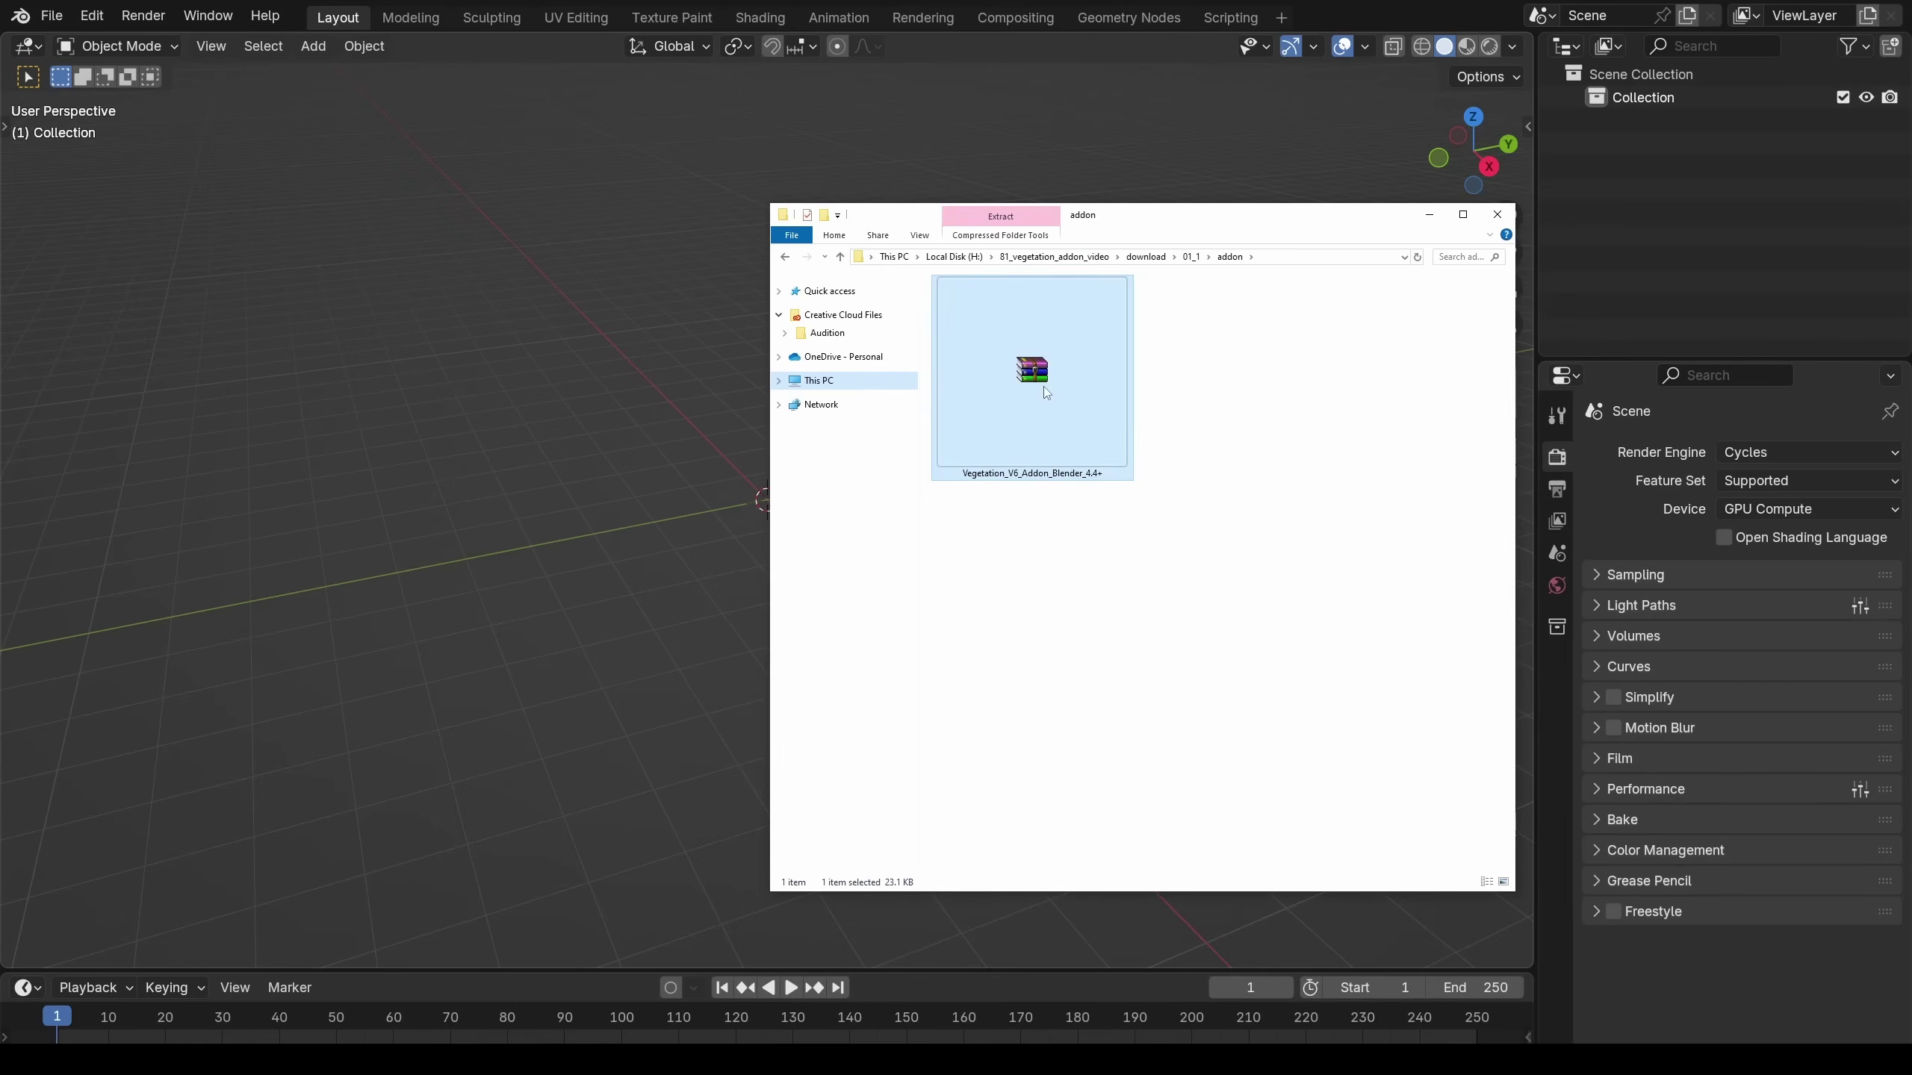
Install the Vegetation_V6_Addon_Blender_4.4+ archive into the User Default repository with Enable Add-on on
left_click_drag(1042, 385, 657, 404)
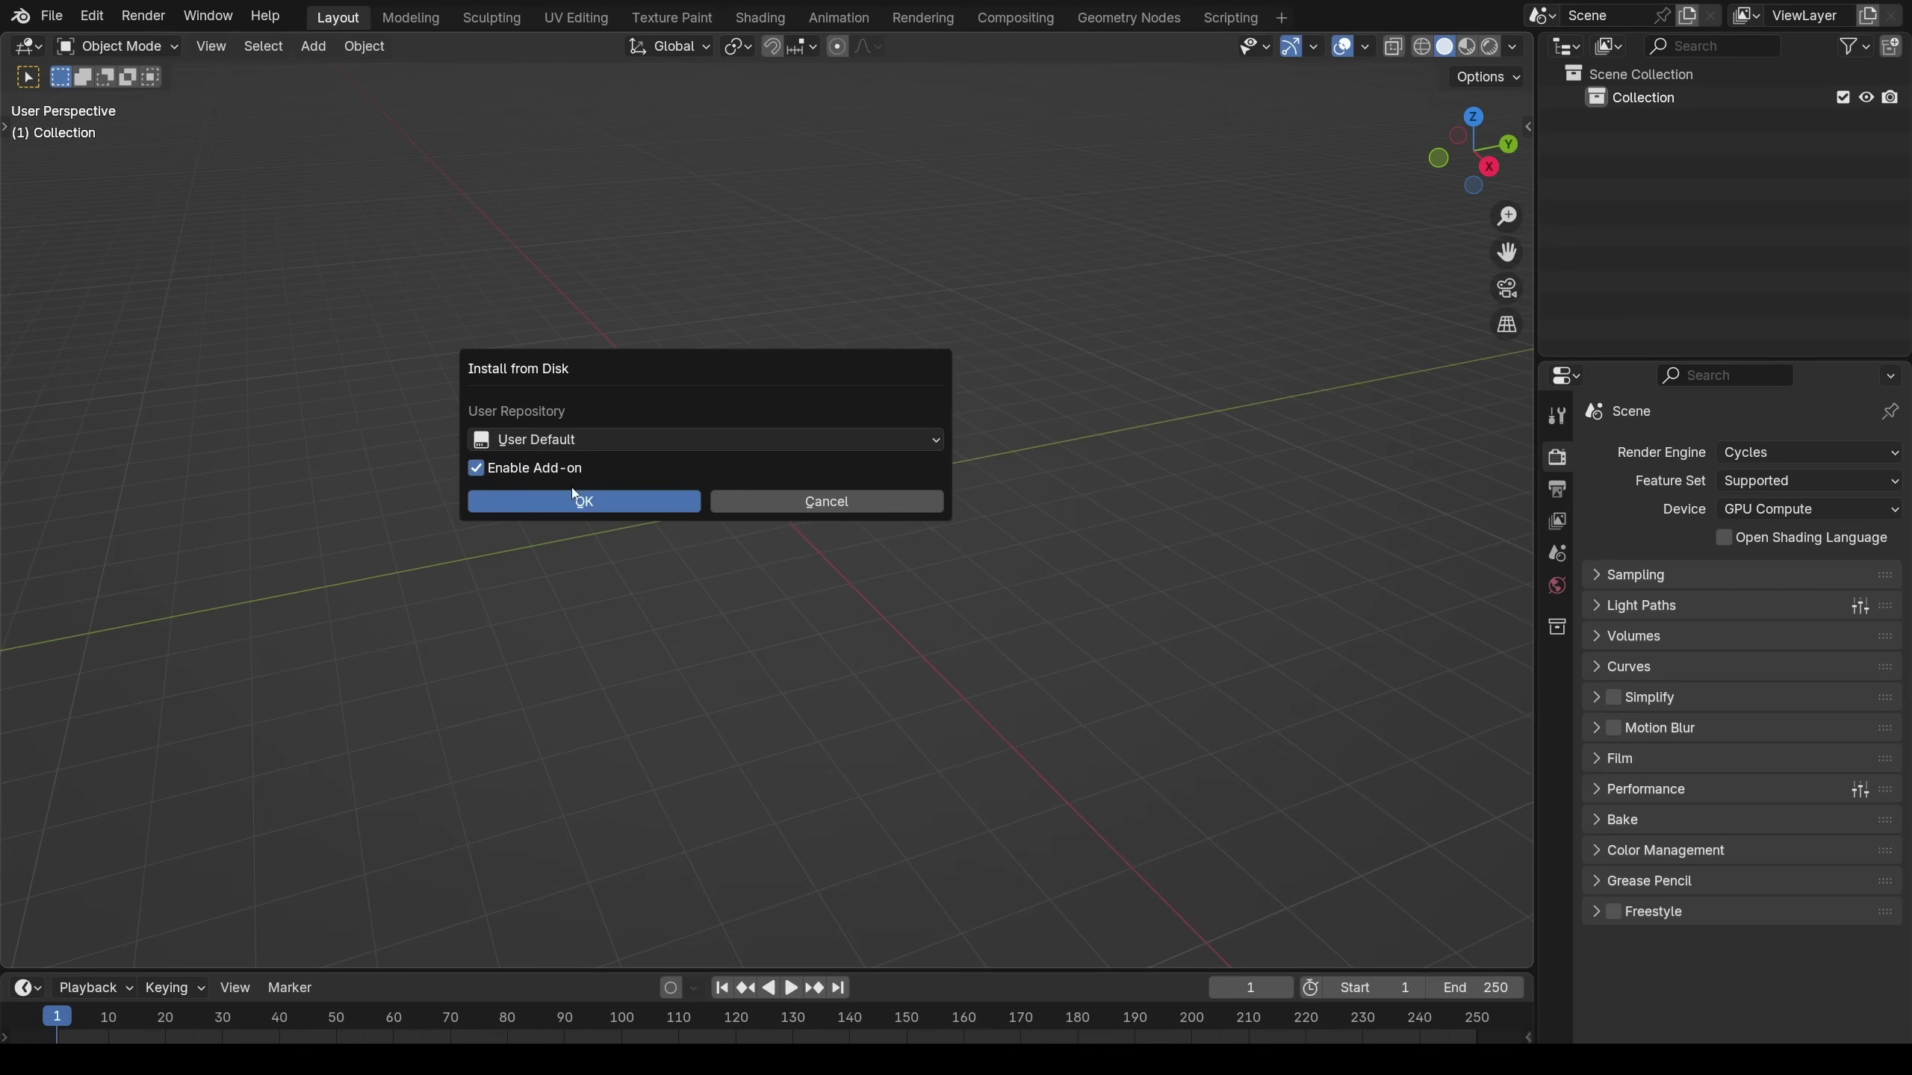
left_click(734, 497)
Find the Vegetation add-on by searching "veg" in the add-on preferences and expand its details
left_click(91, 15)
left_click(167, 339)
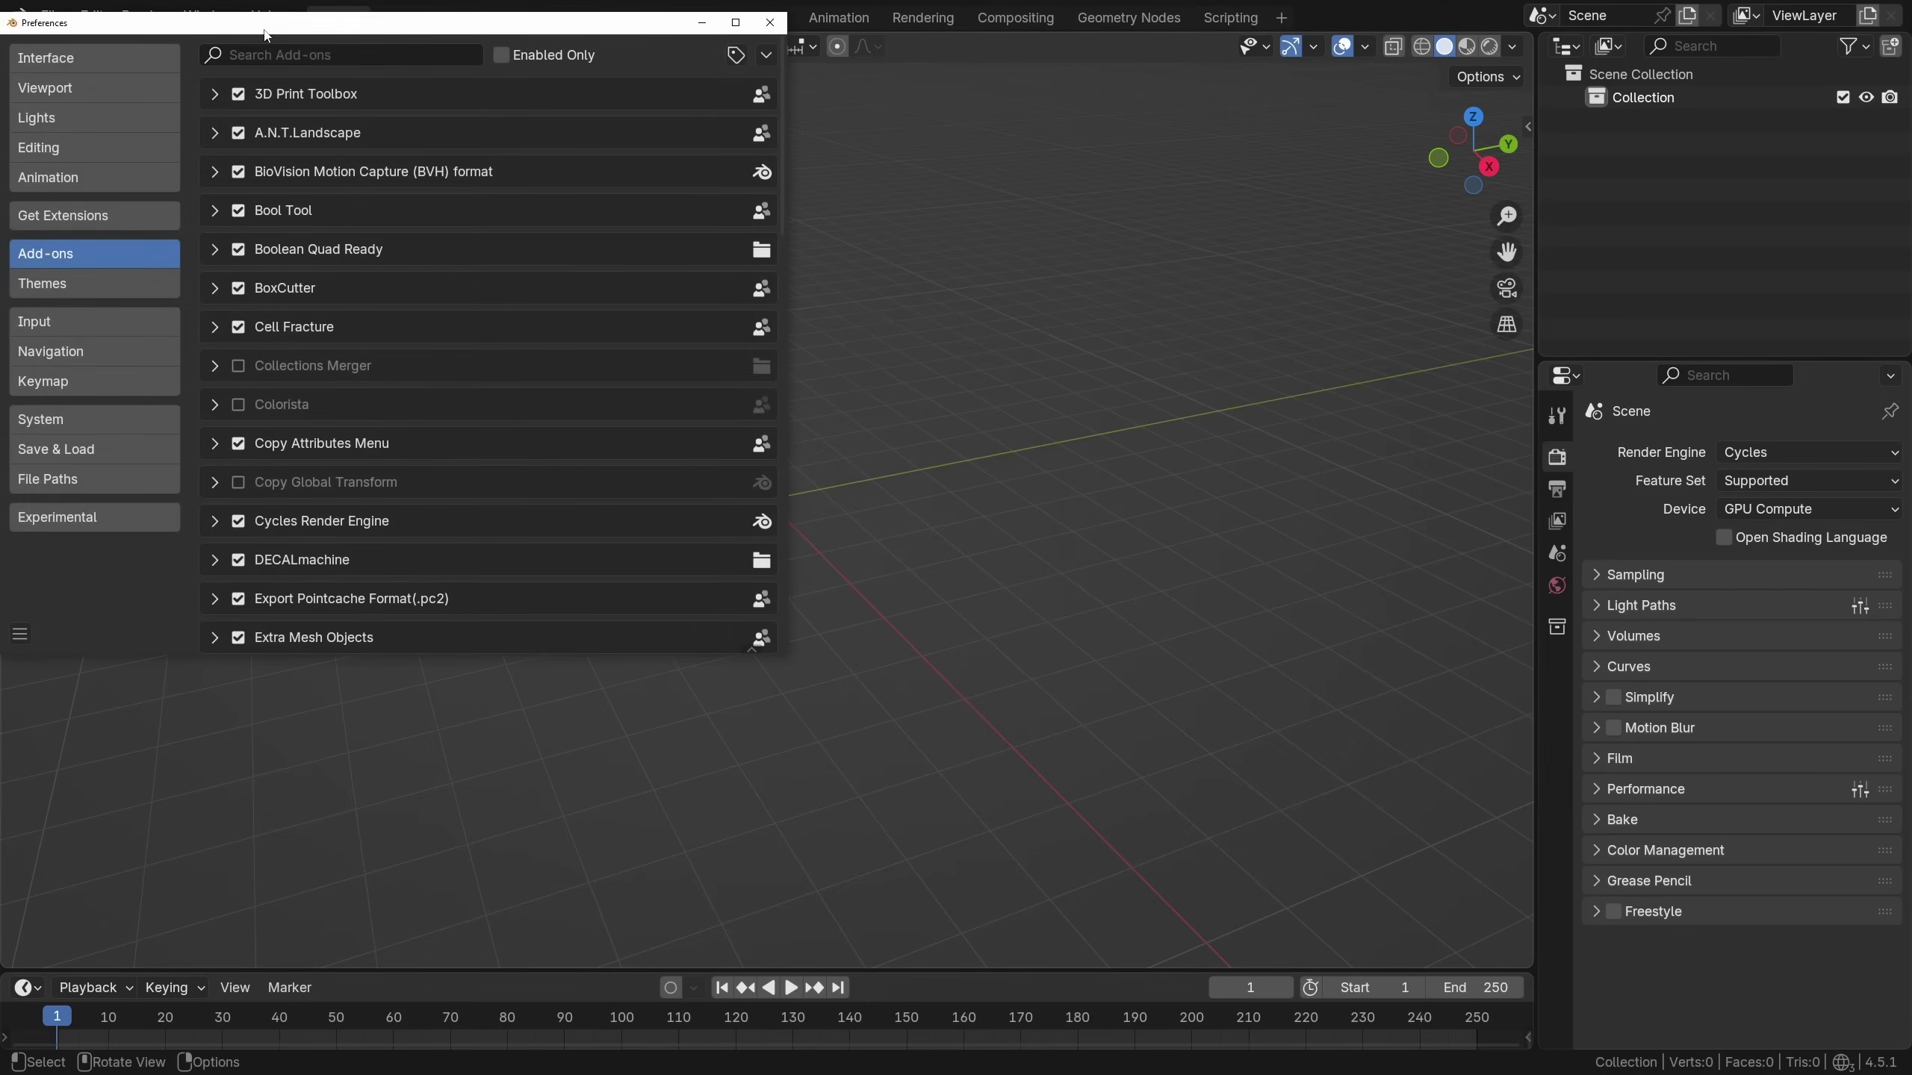
left_click_drag(275, 28, 646, 186)
left_click(687, 212)
type("veg")
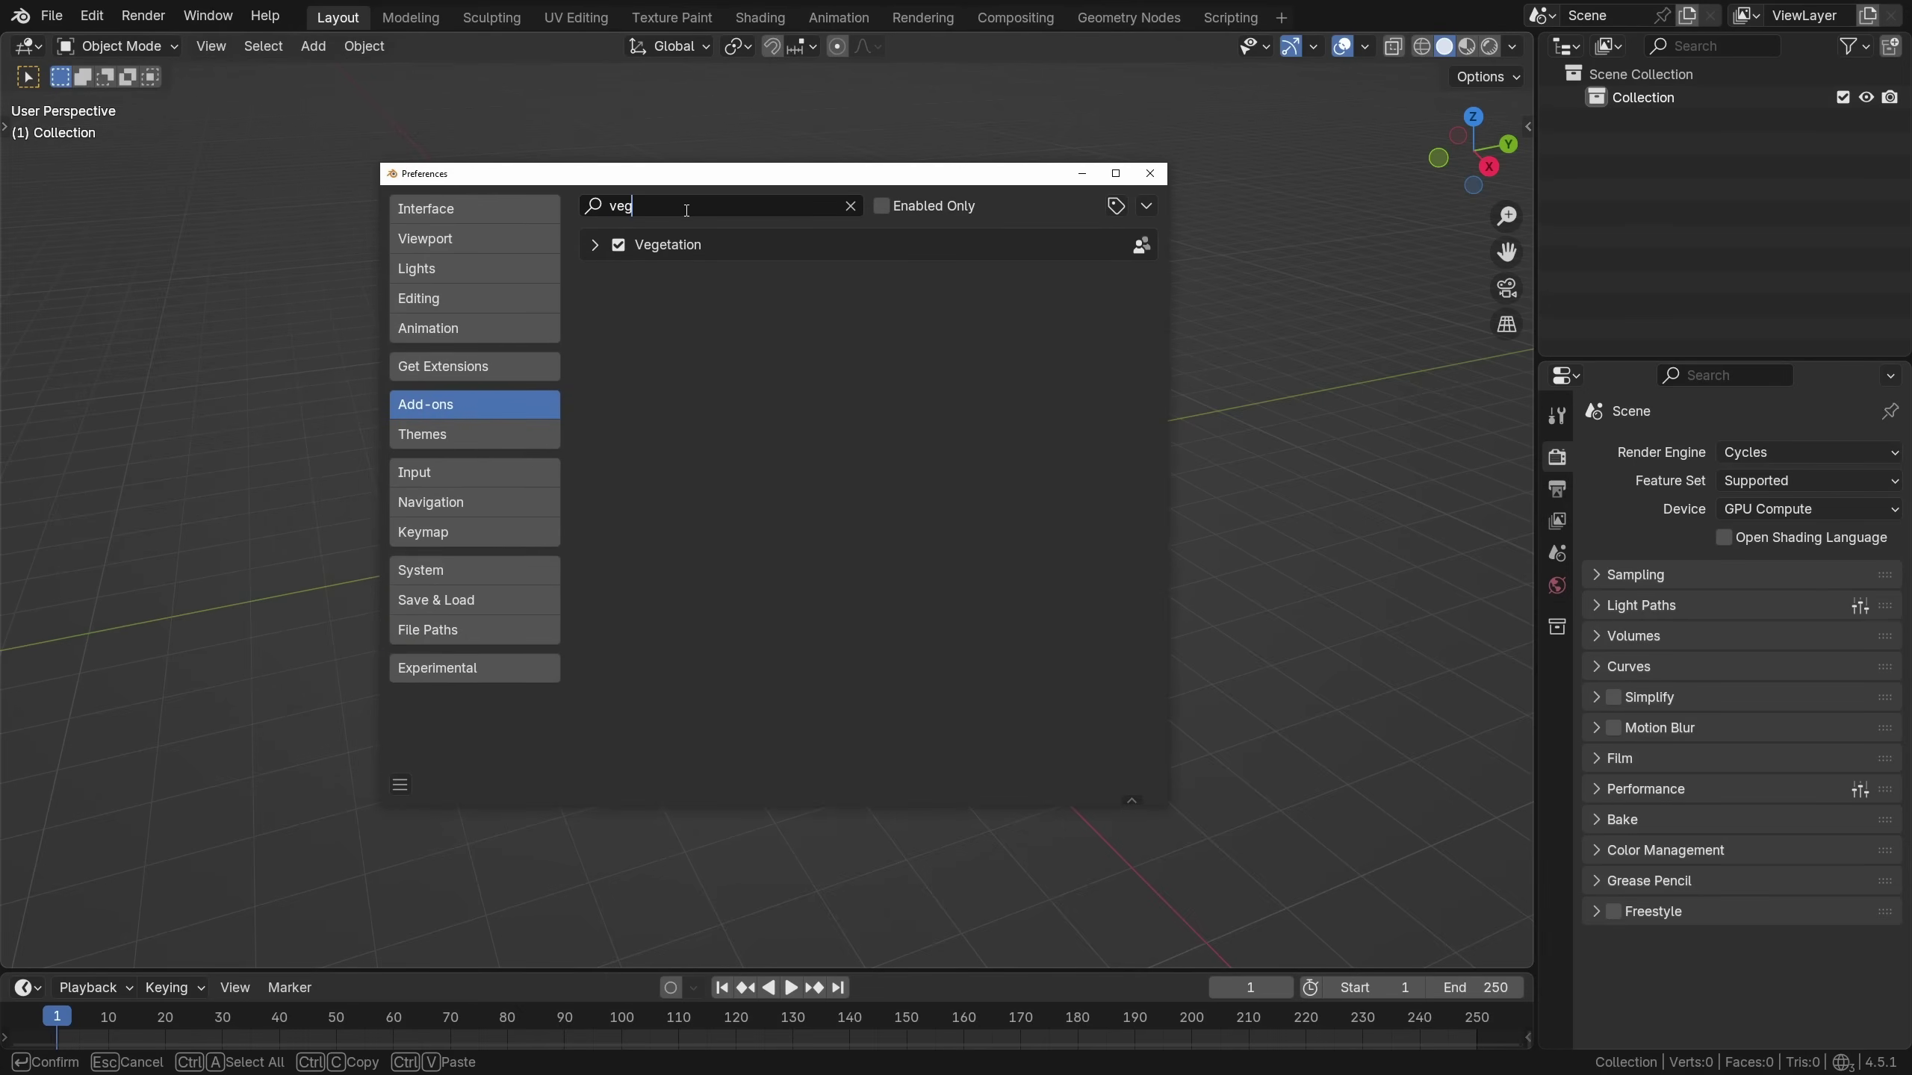
left_click(594, 245)
Set the Vegetation add-on's assets folder to H:\81_vegetation_addon_video\ASSETS\
left_click(925, 512)
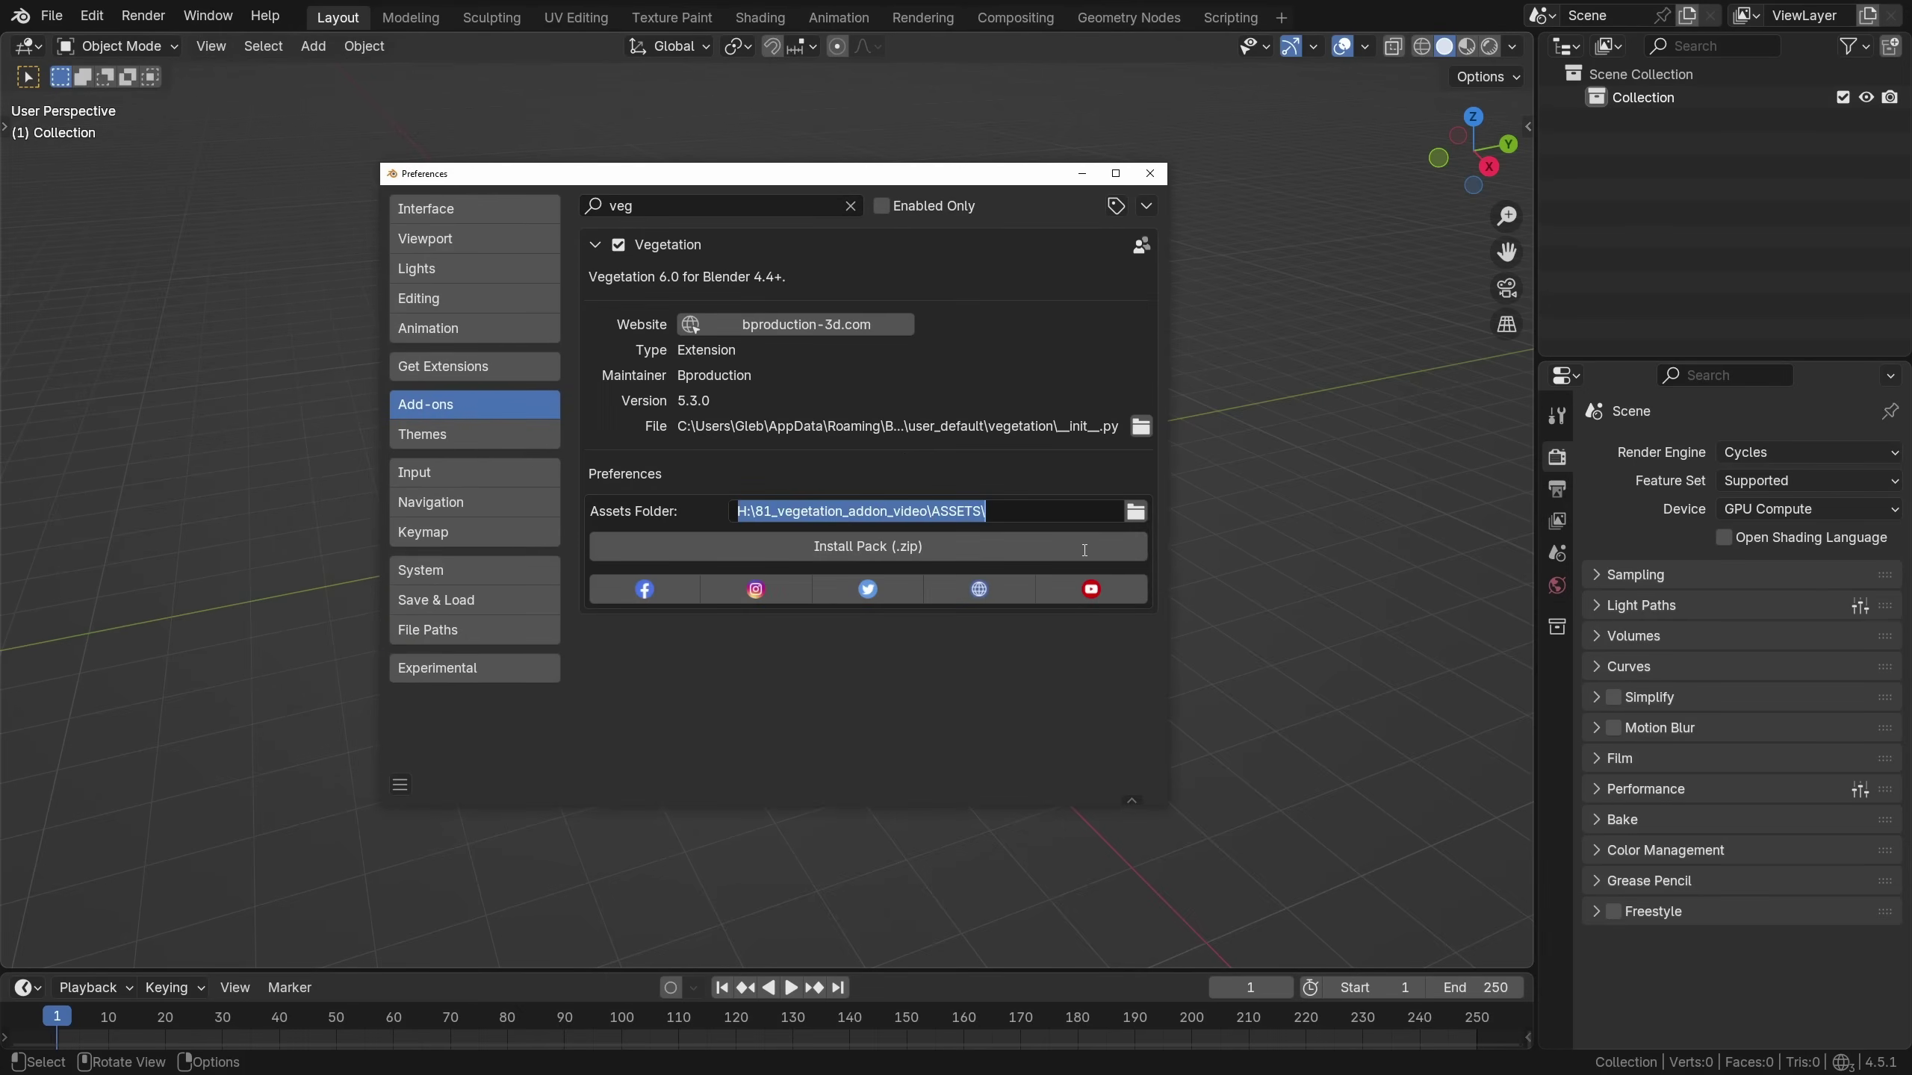
left_click(1135, 511)
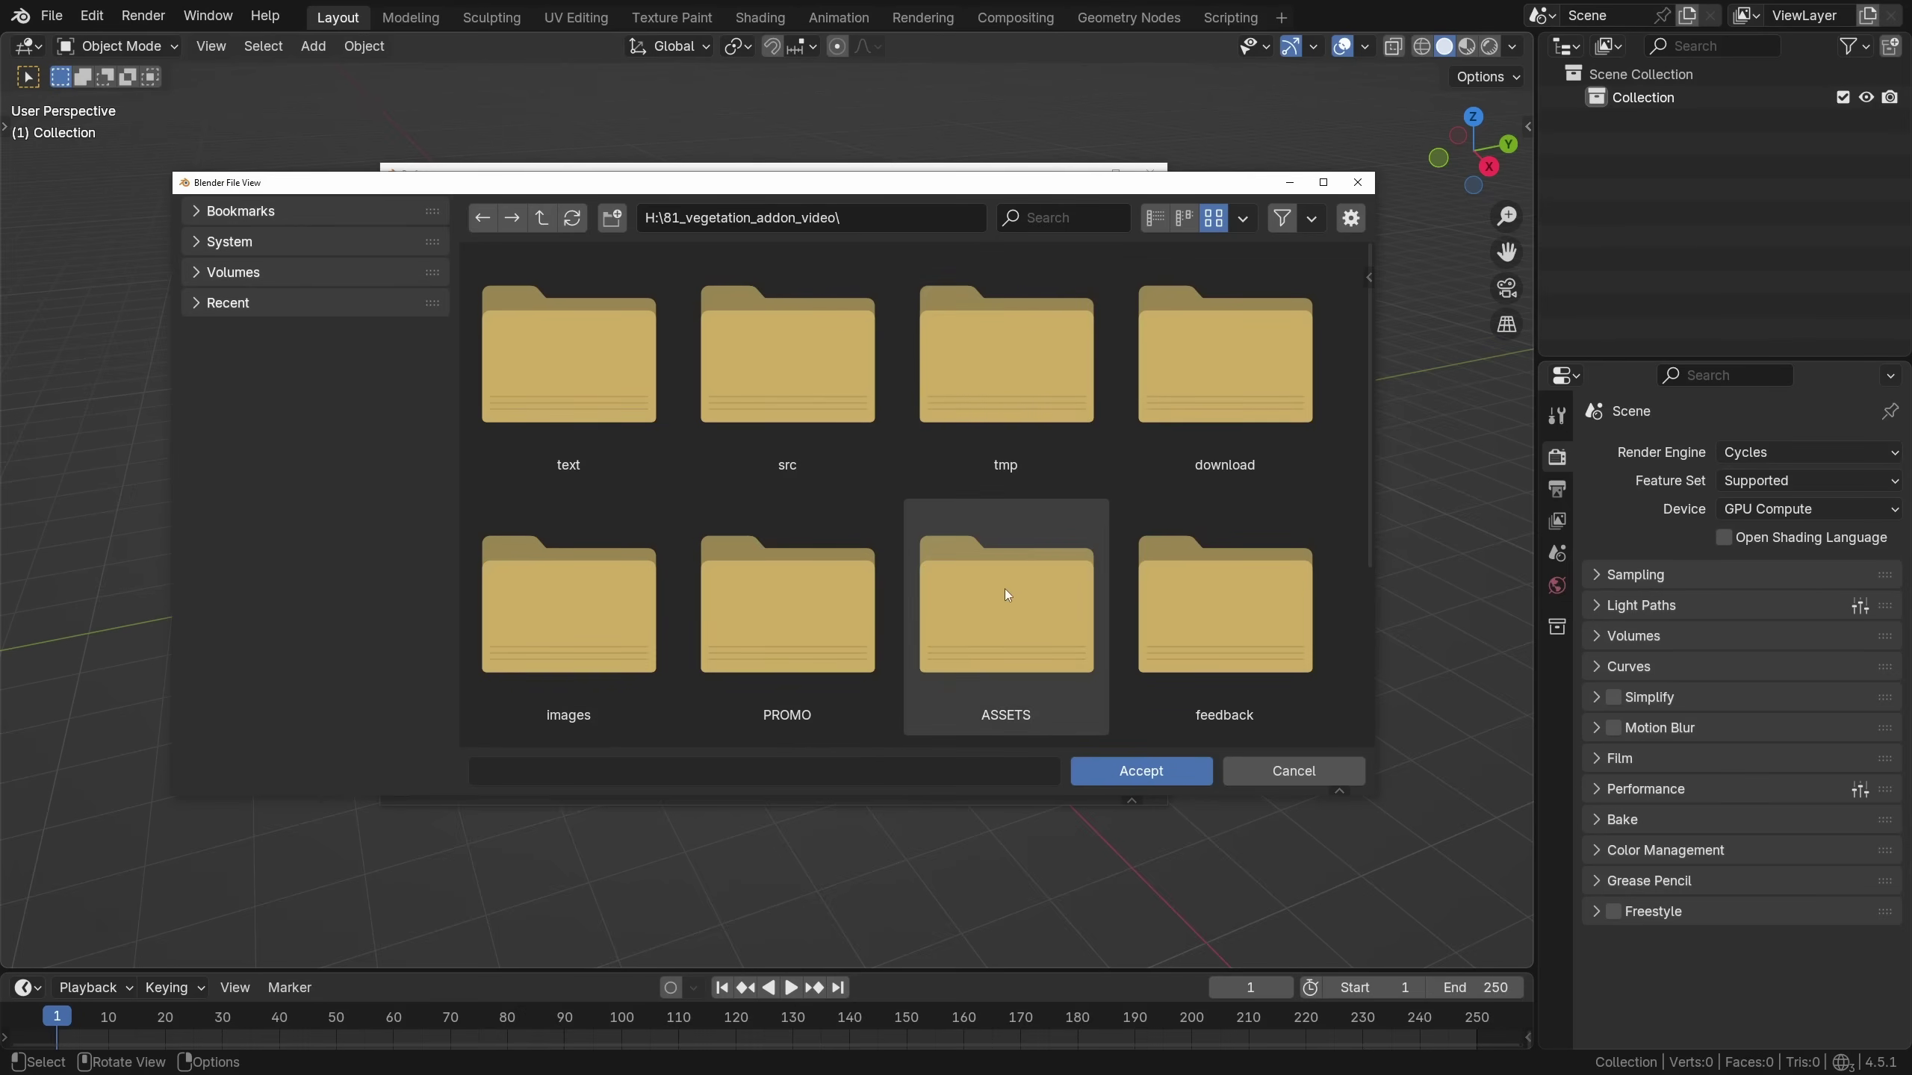
left_click(1006, 612)
left_click(1141, 770)
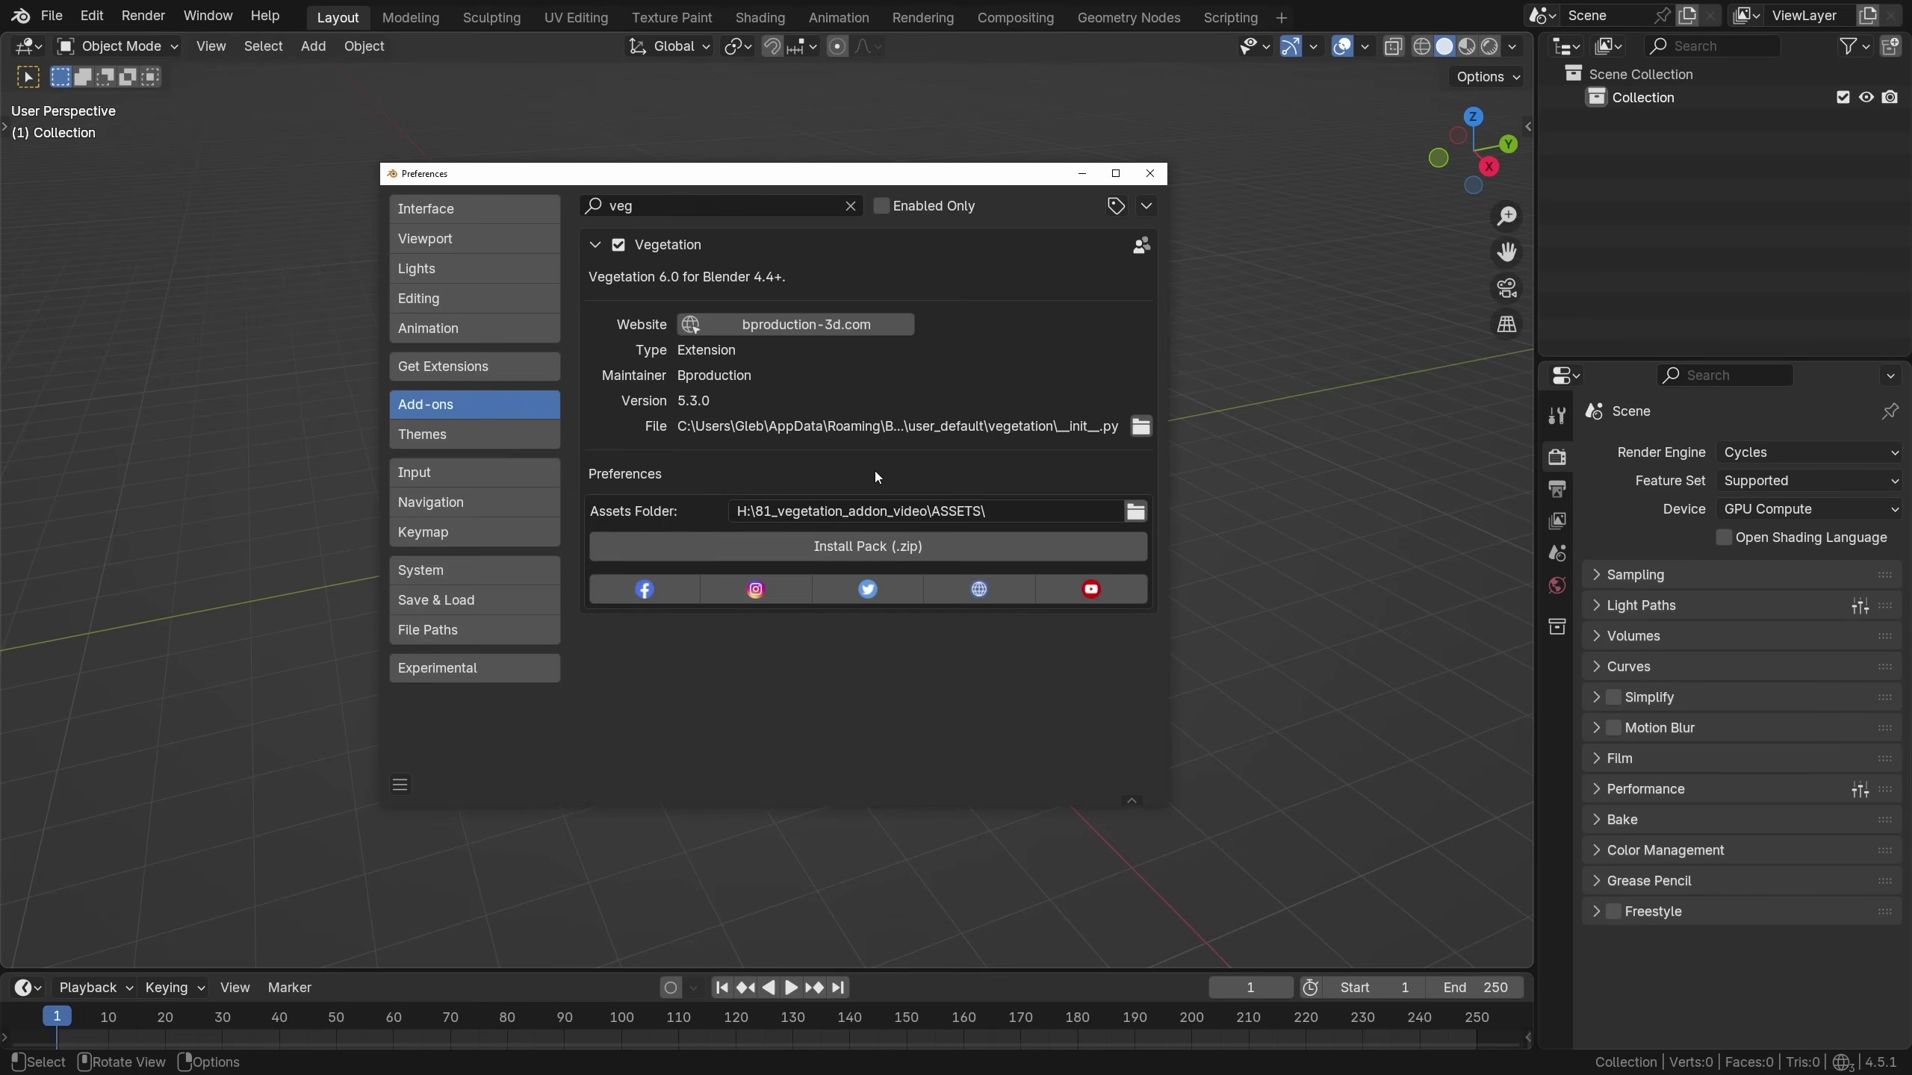
left_click(882, 548)
left_click(745, 328)
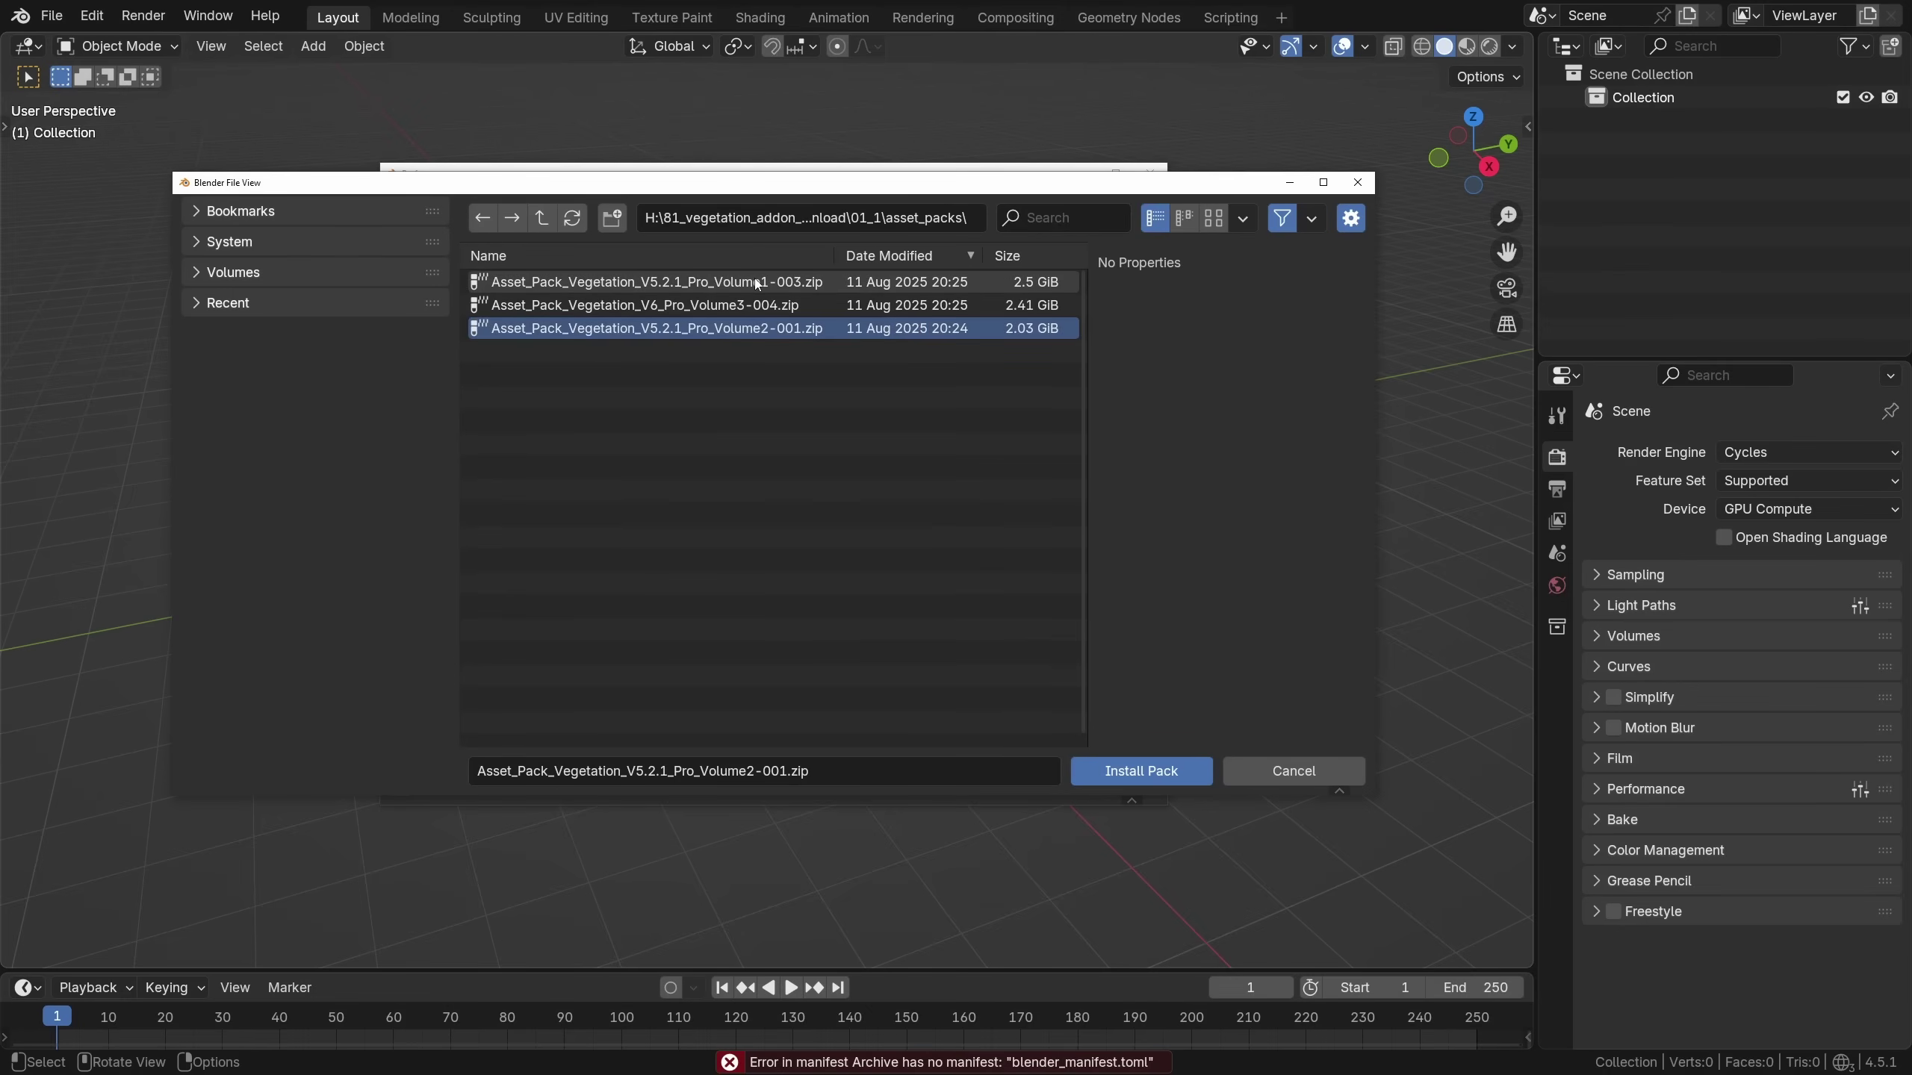
left_click(1277, 773)
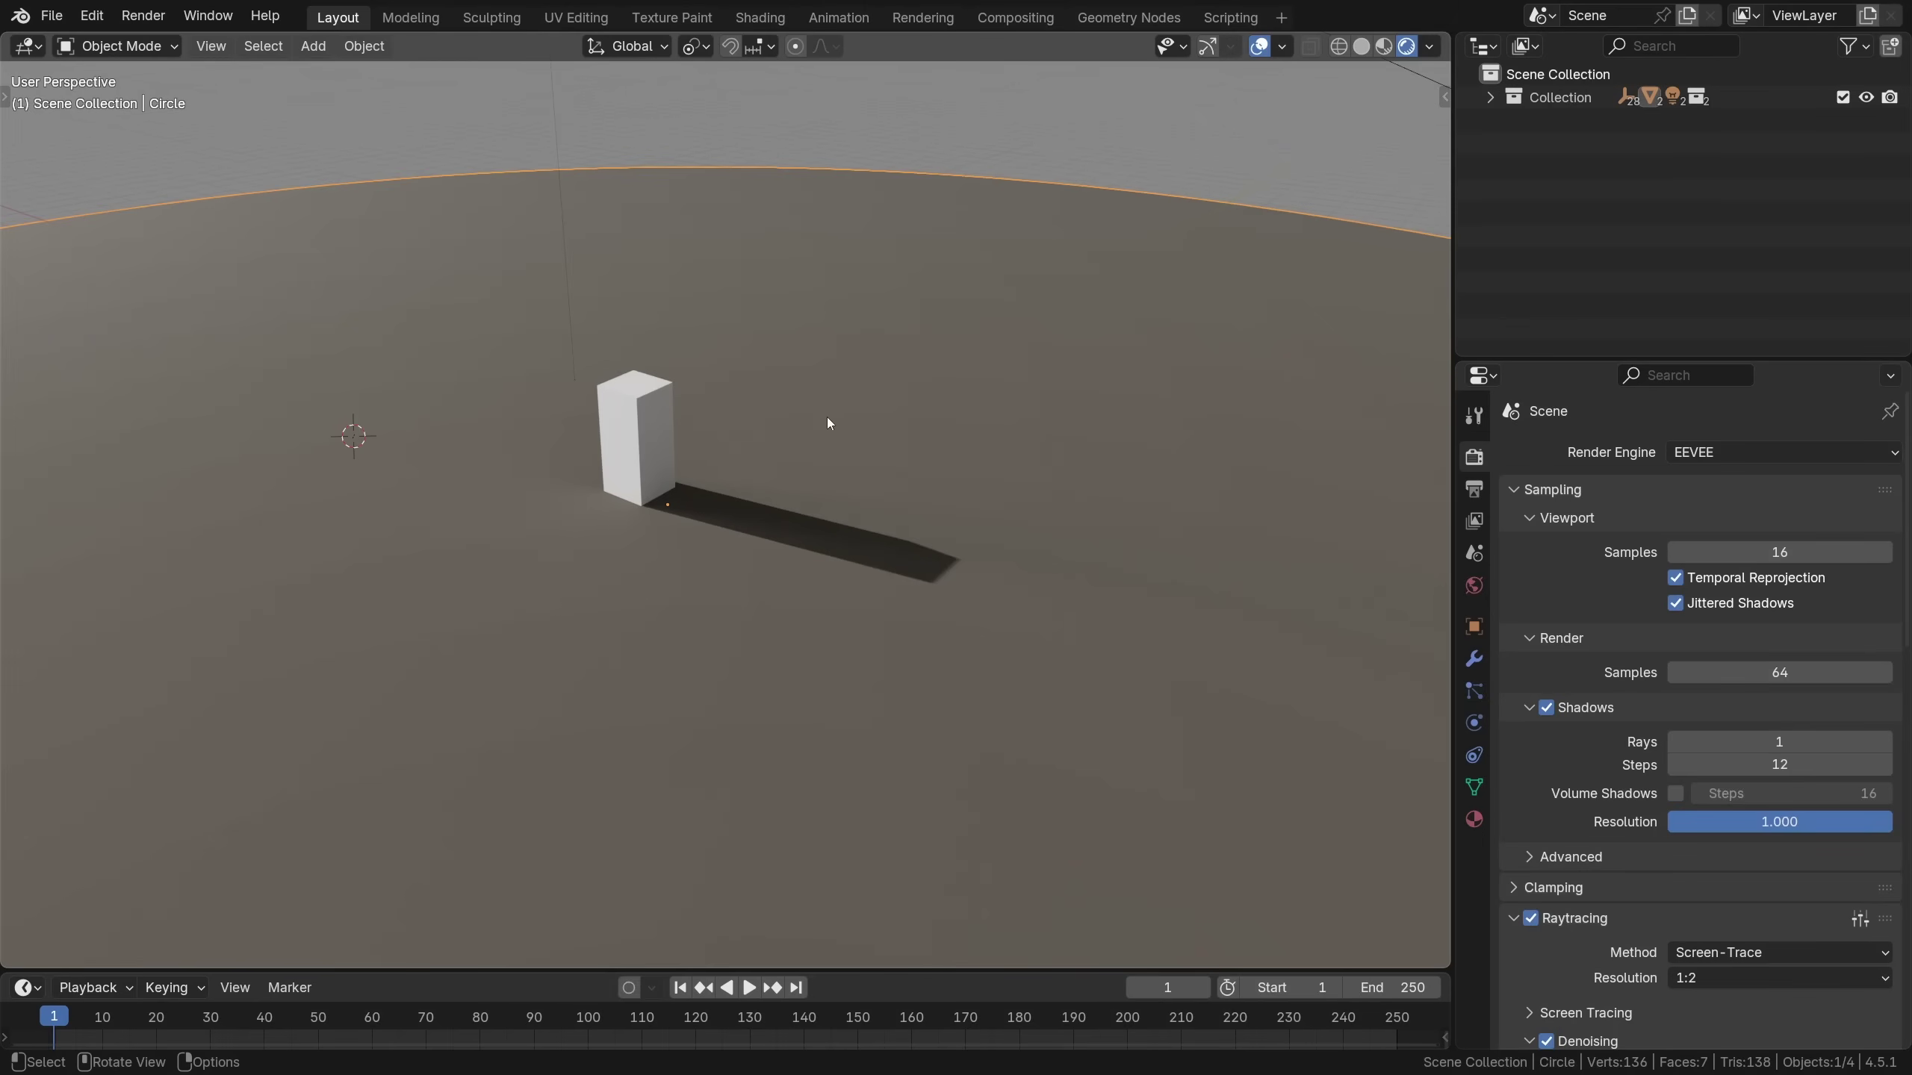
Show the Bproduction Vegetation add-on's controls in the 3D viewport
left_click(1444, 97)
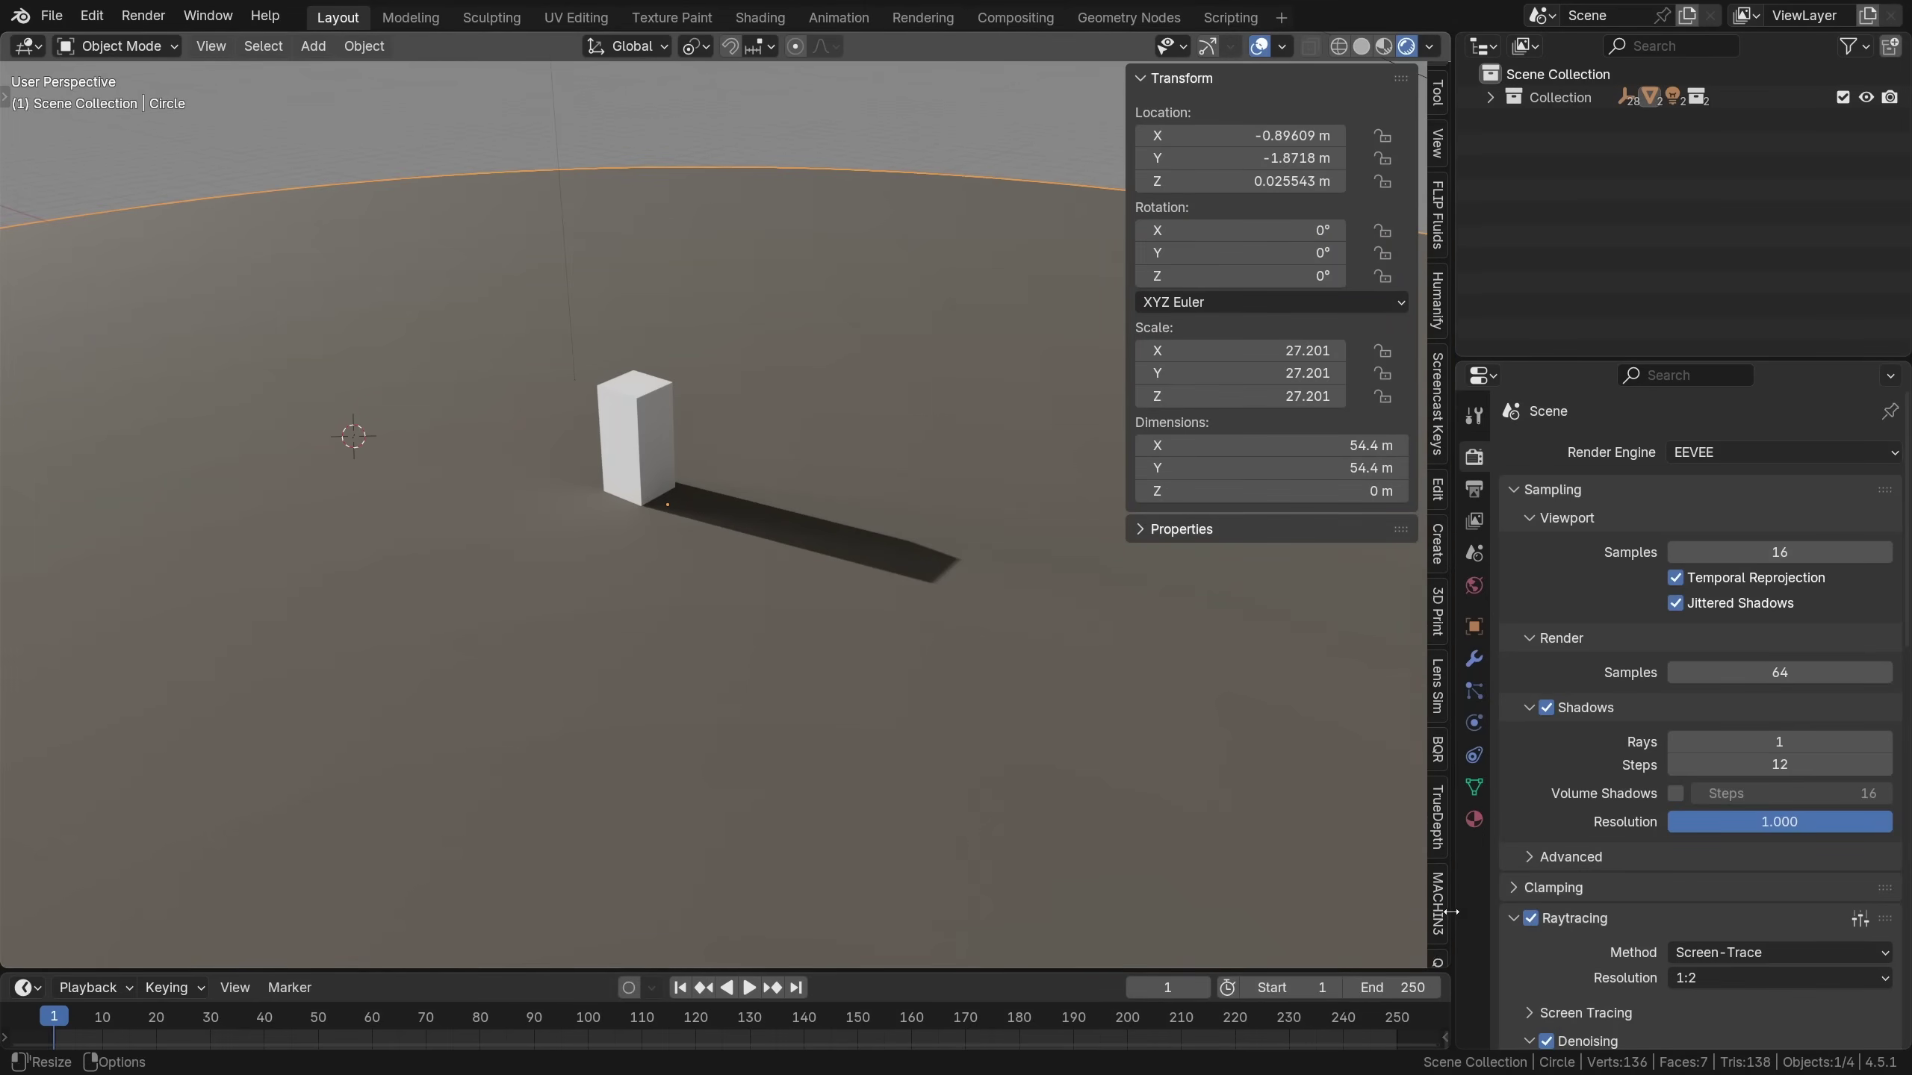
scroll(1436, 527, "down", 5)
left_click(1435, 843)
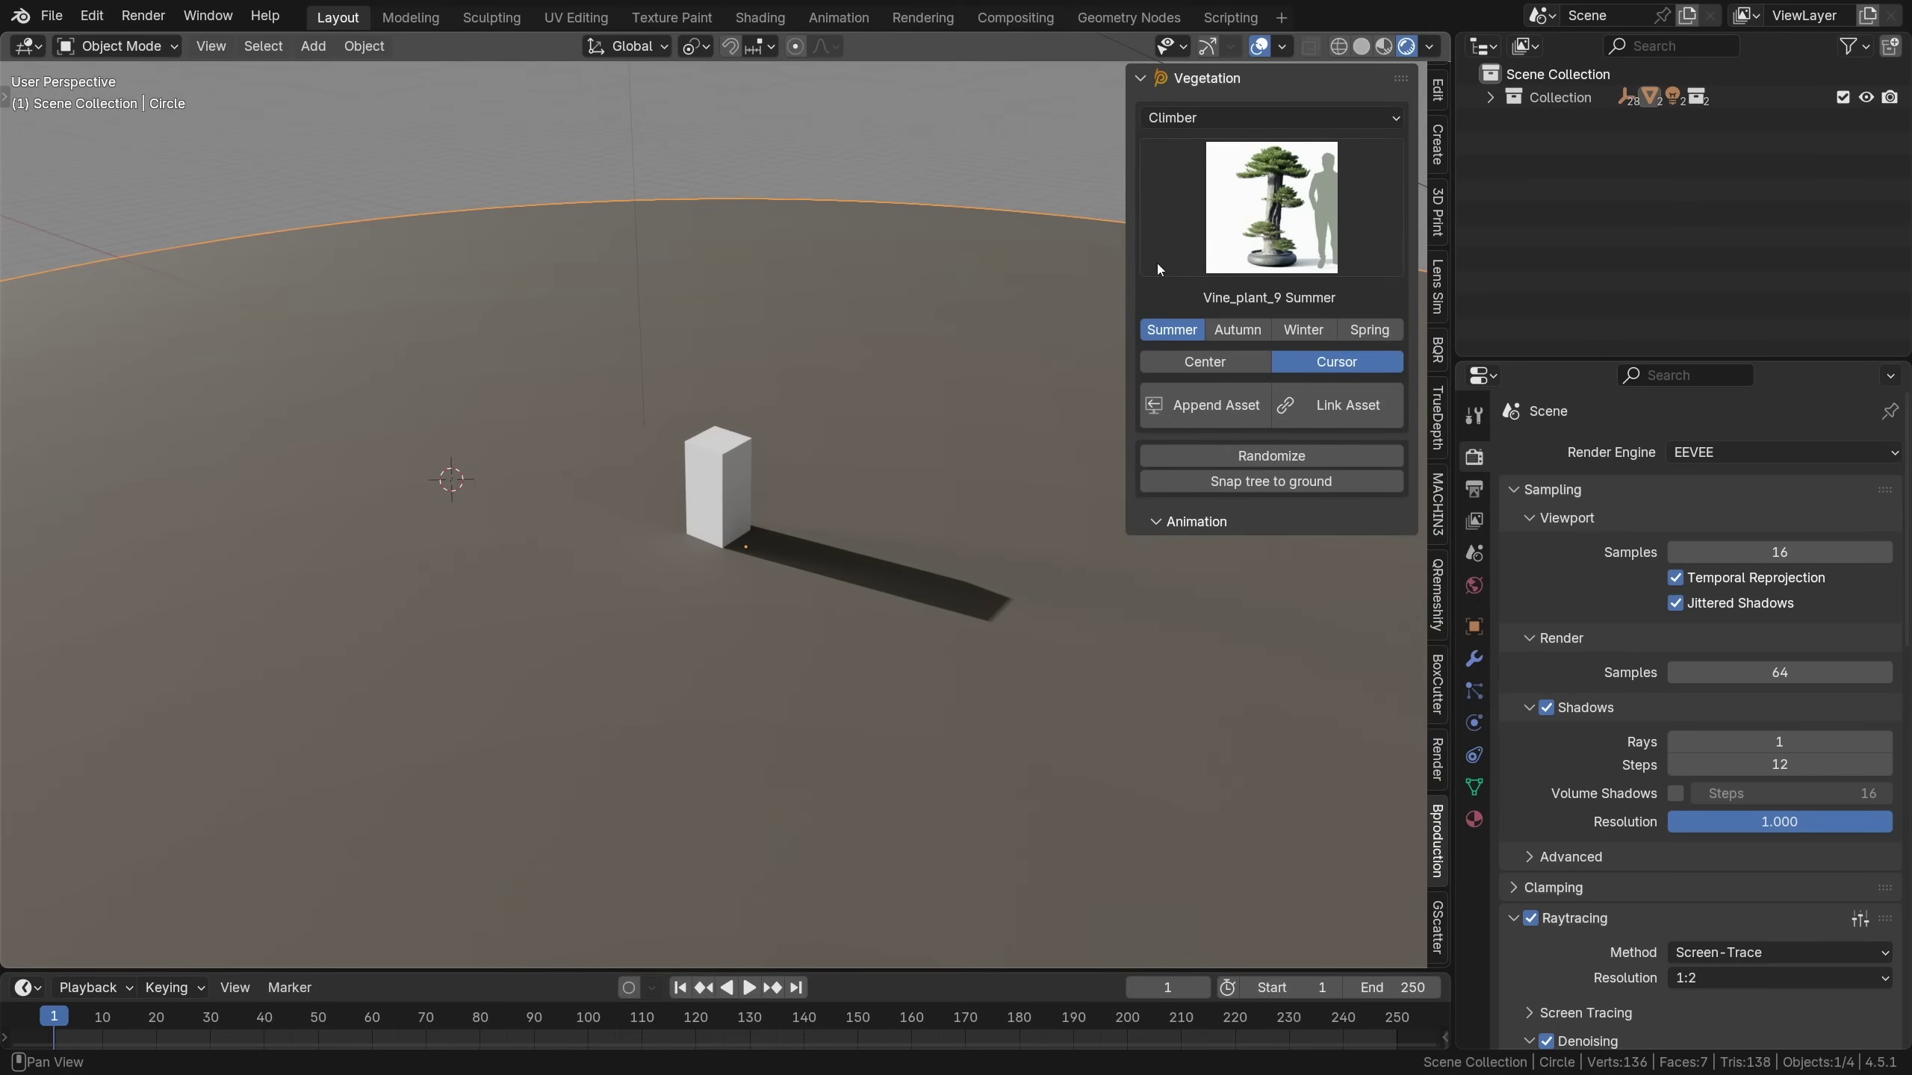
Set the Vegetation category to All, browse the asset gallery and choose Ash_tree13 Summer
left_click(1177, 118)
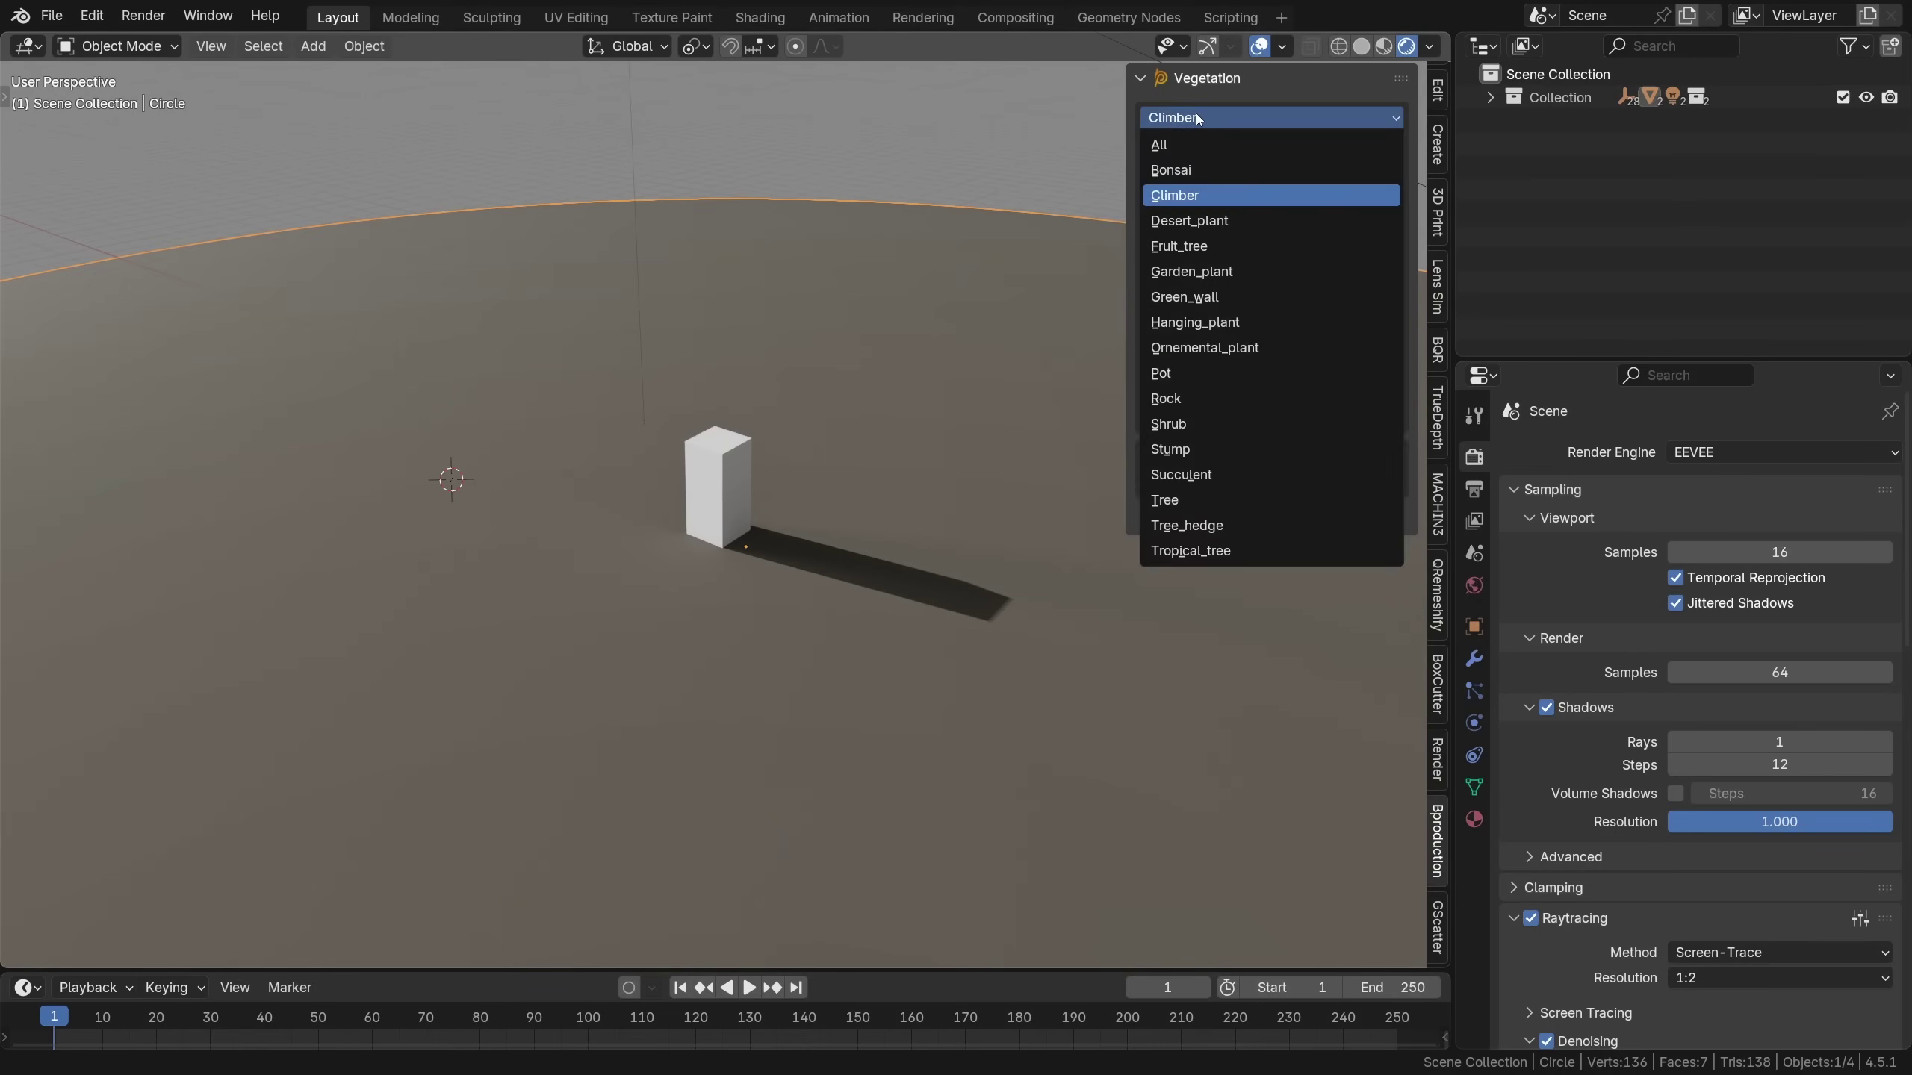
left_click(1178, 151)
left_click(1272, 203)
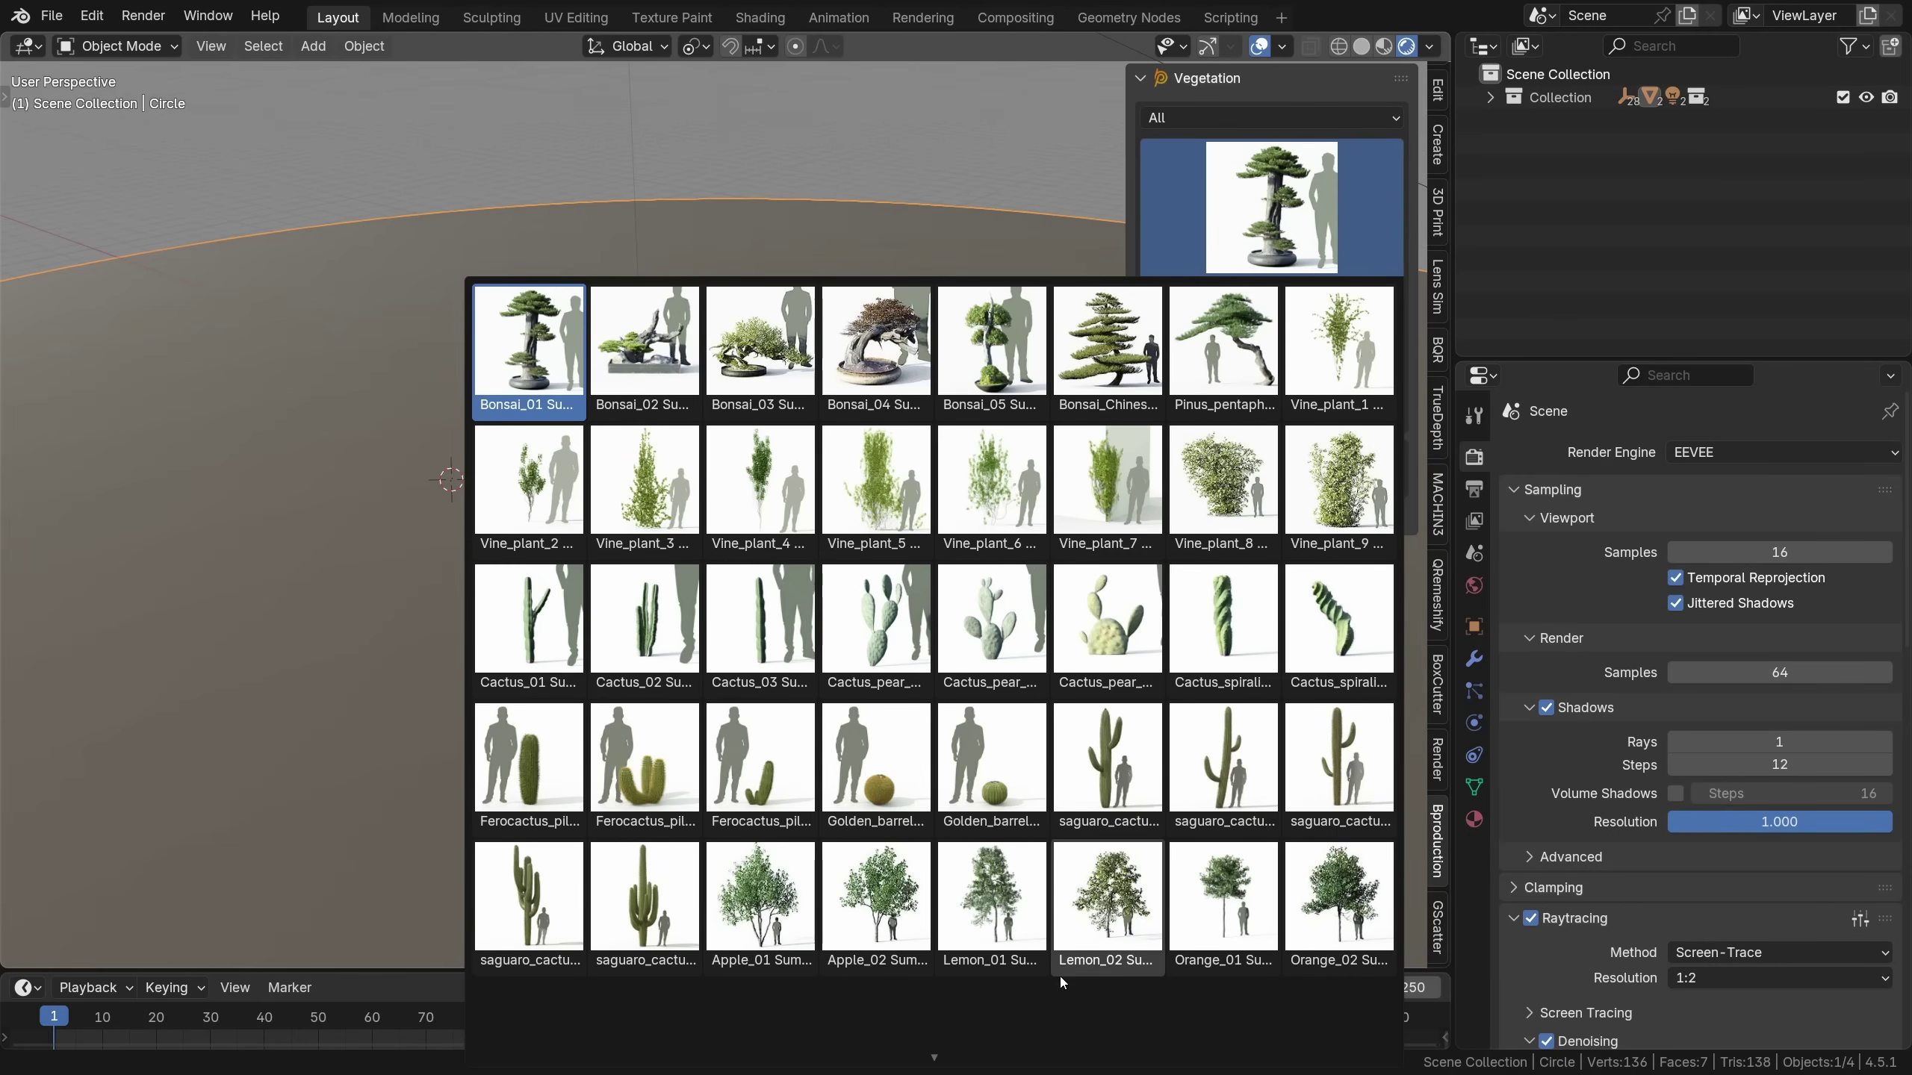
mouse_move(935, 1059)
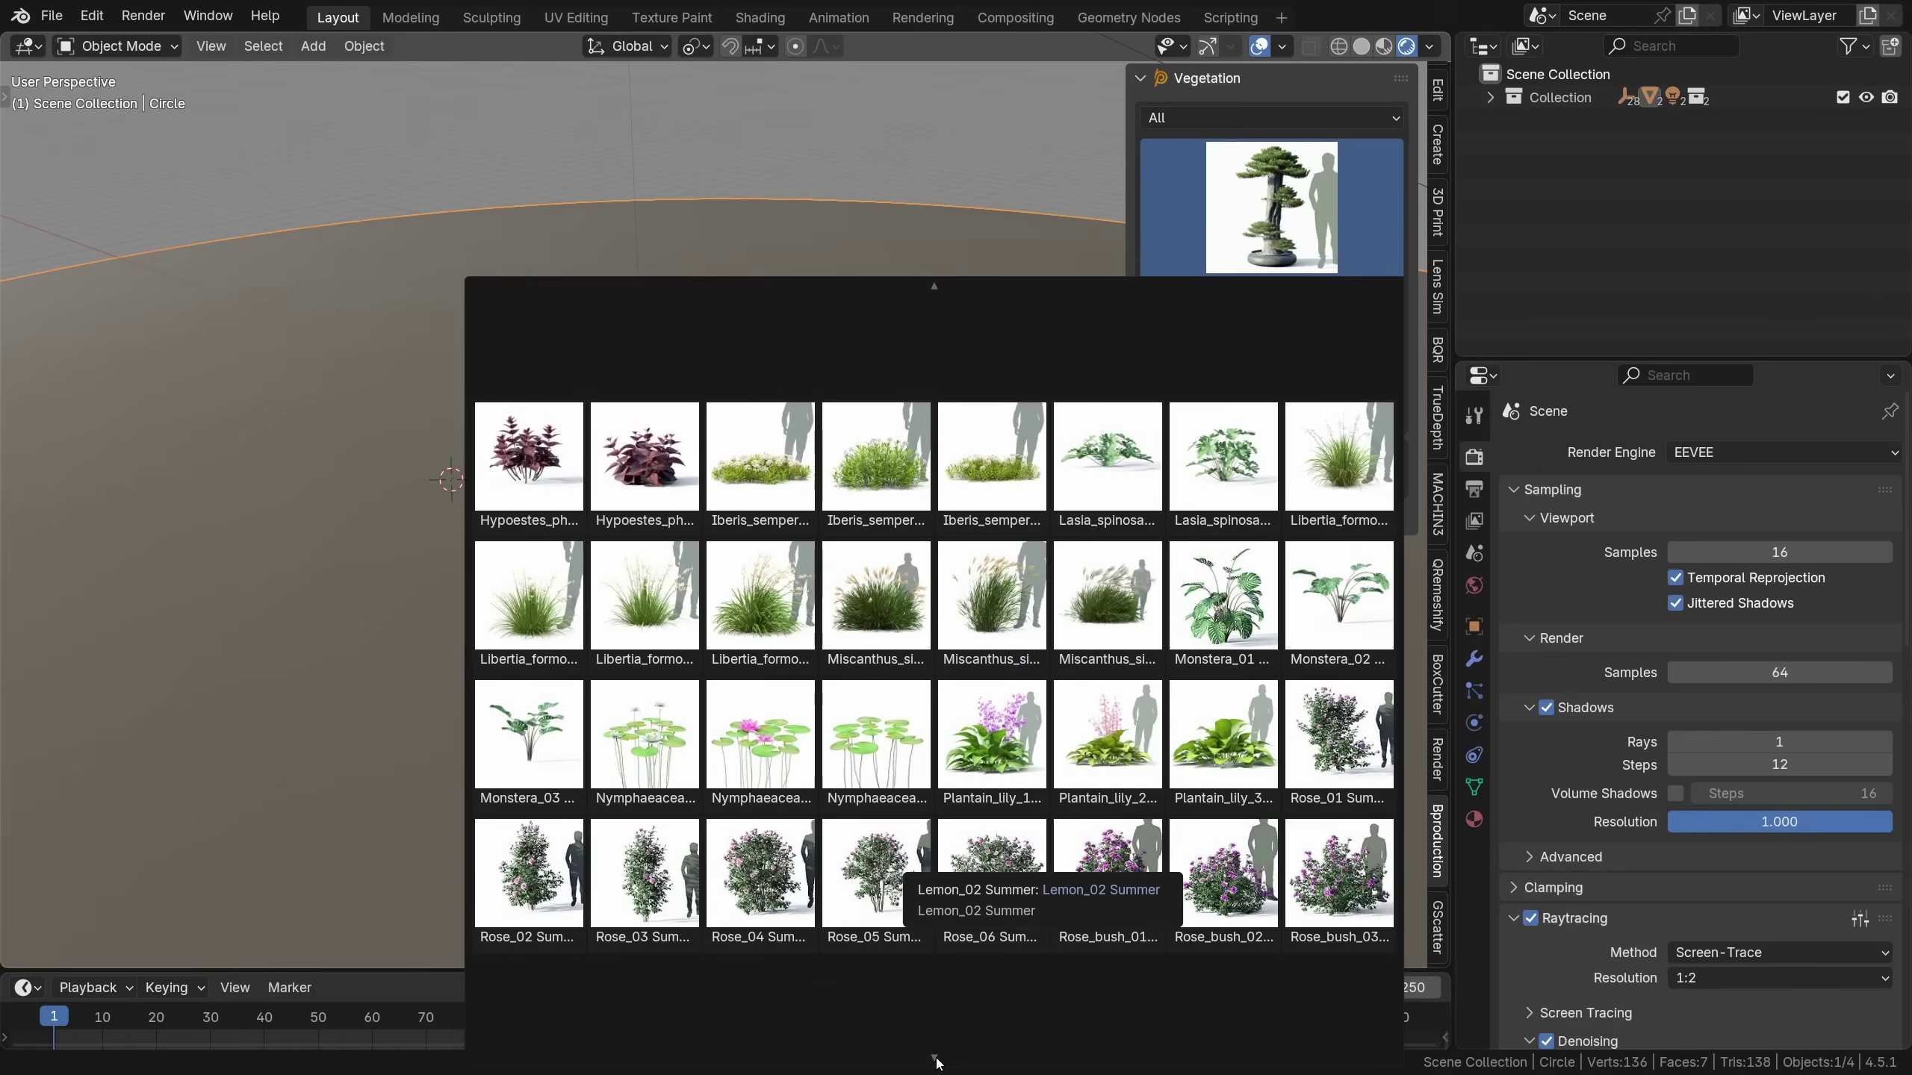
scroll(934, 1061, "down", 15)
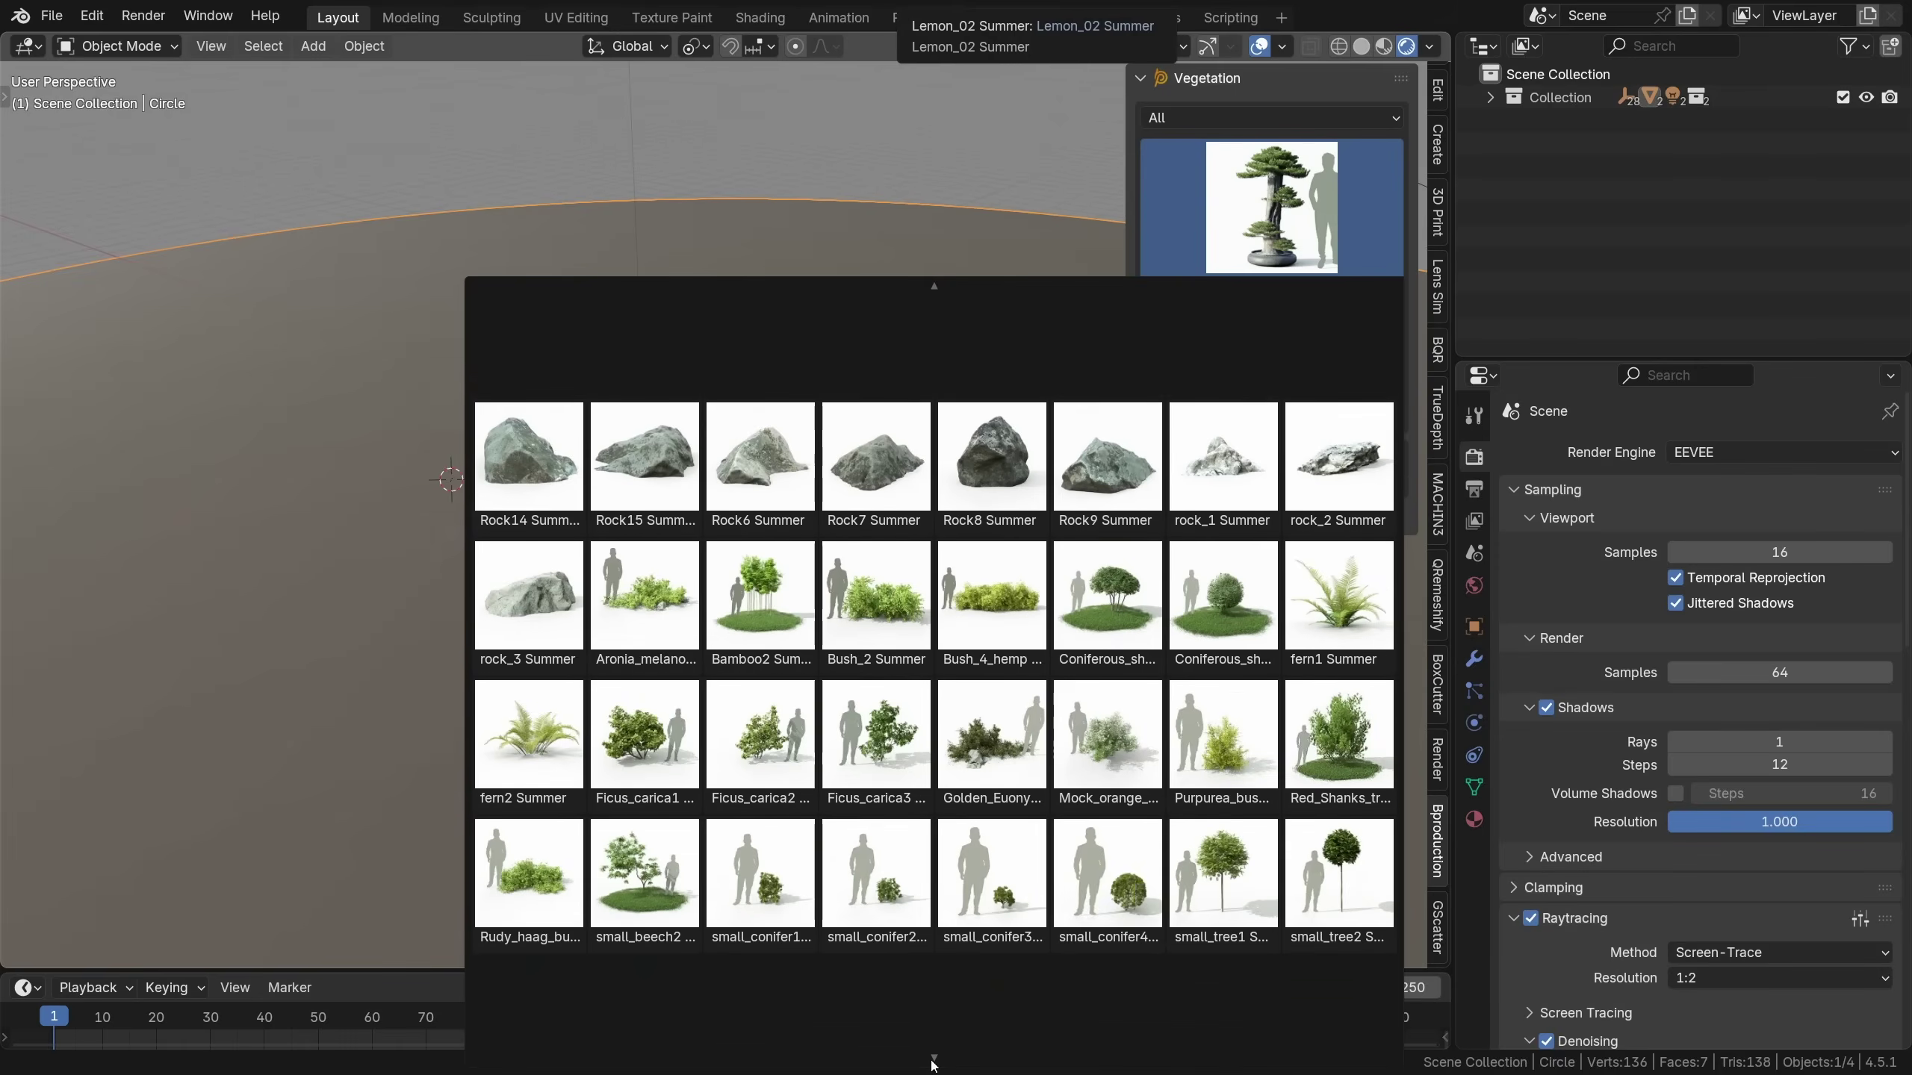
scroll(933, 1062, "down", 10)
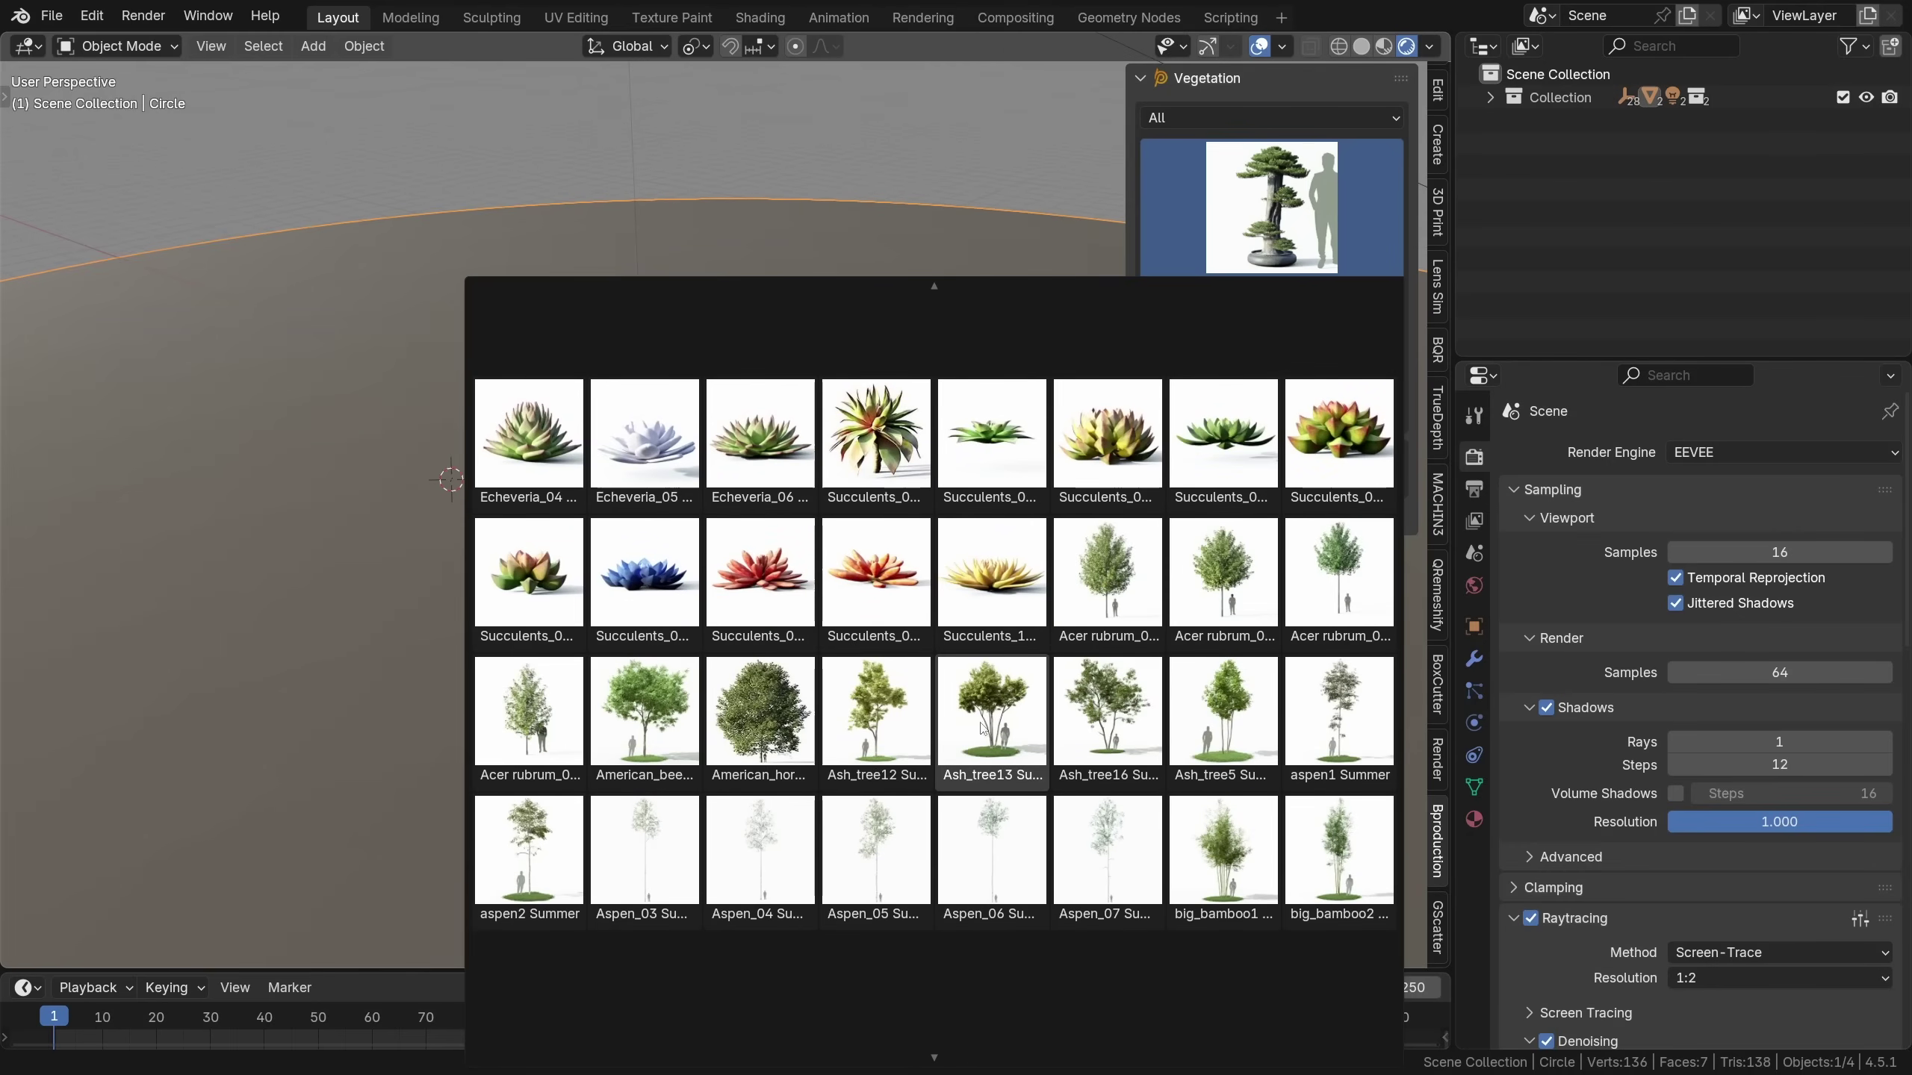
left_click(986, 720)
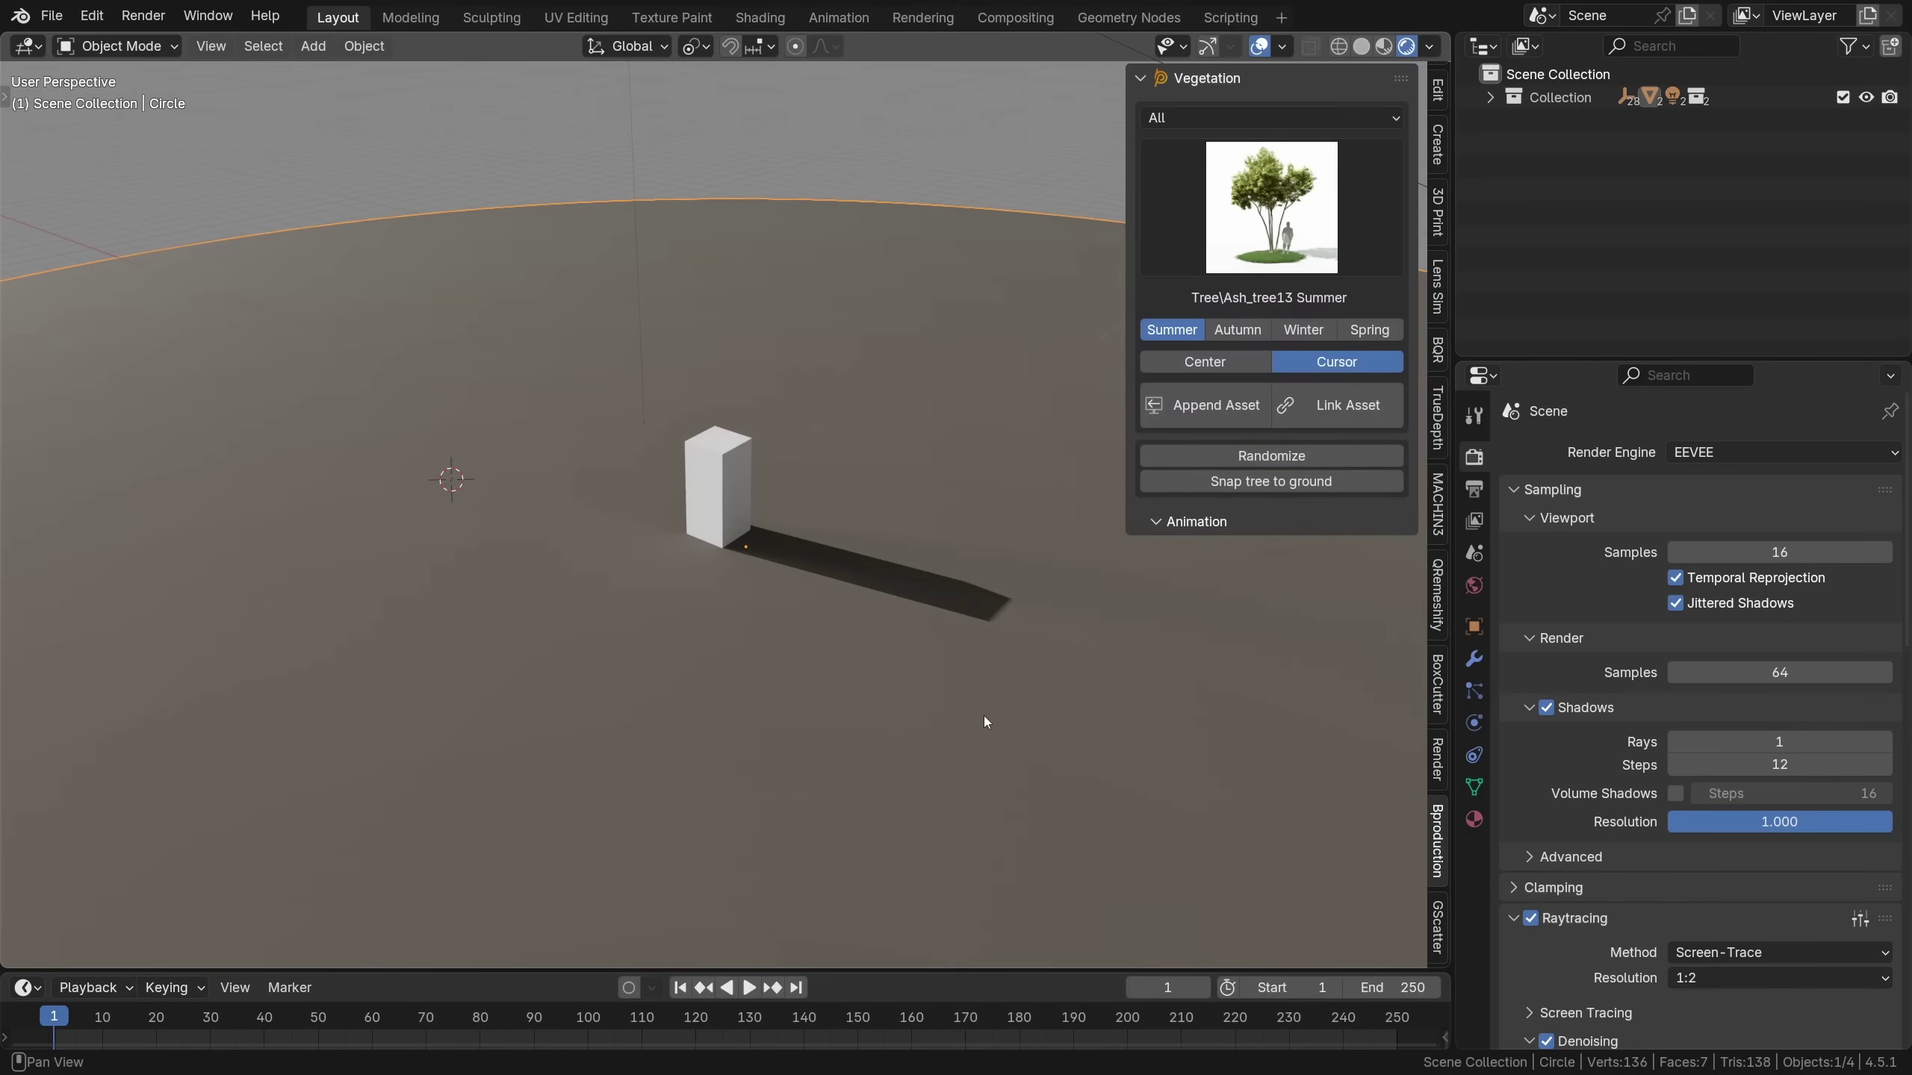
Try the ash tree's Autumn, Winter and Spring variants, and switch its placement to Center and back to Cursor
left_click(1218, 340)
left_click(1303, 332)
left_click(1373, 332)
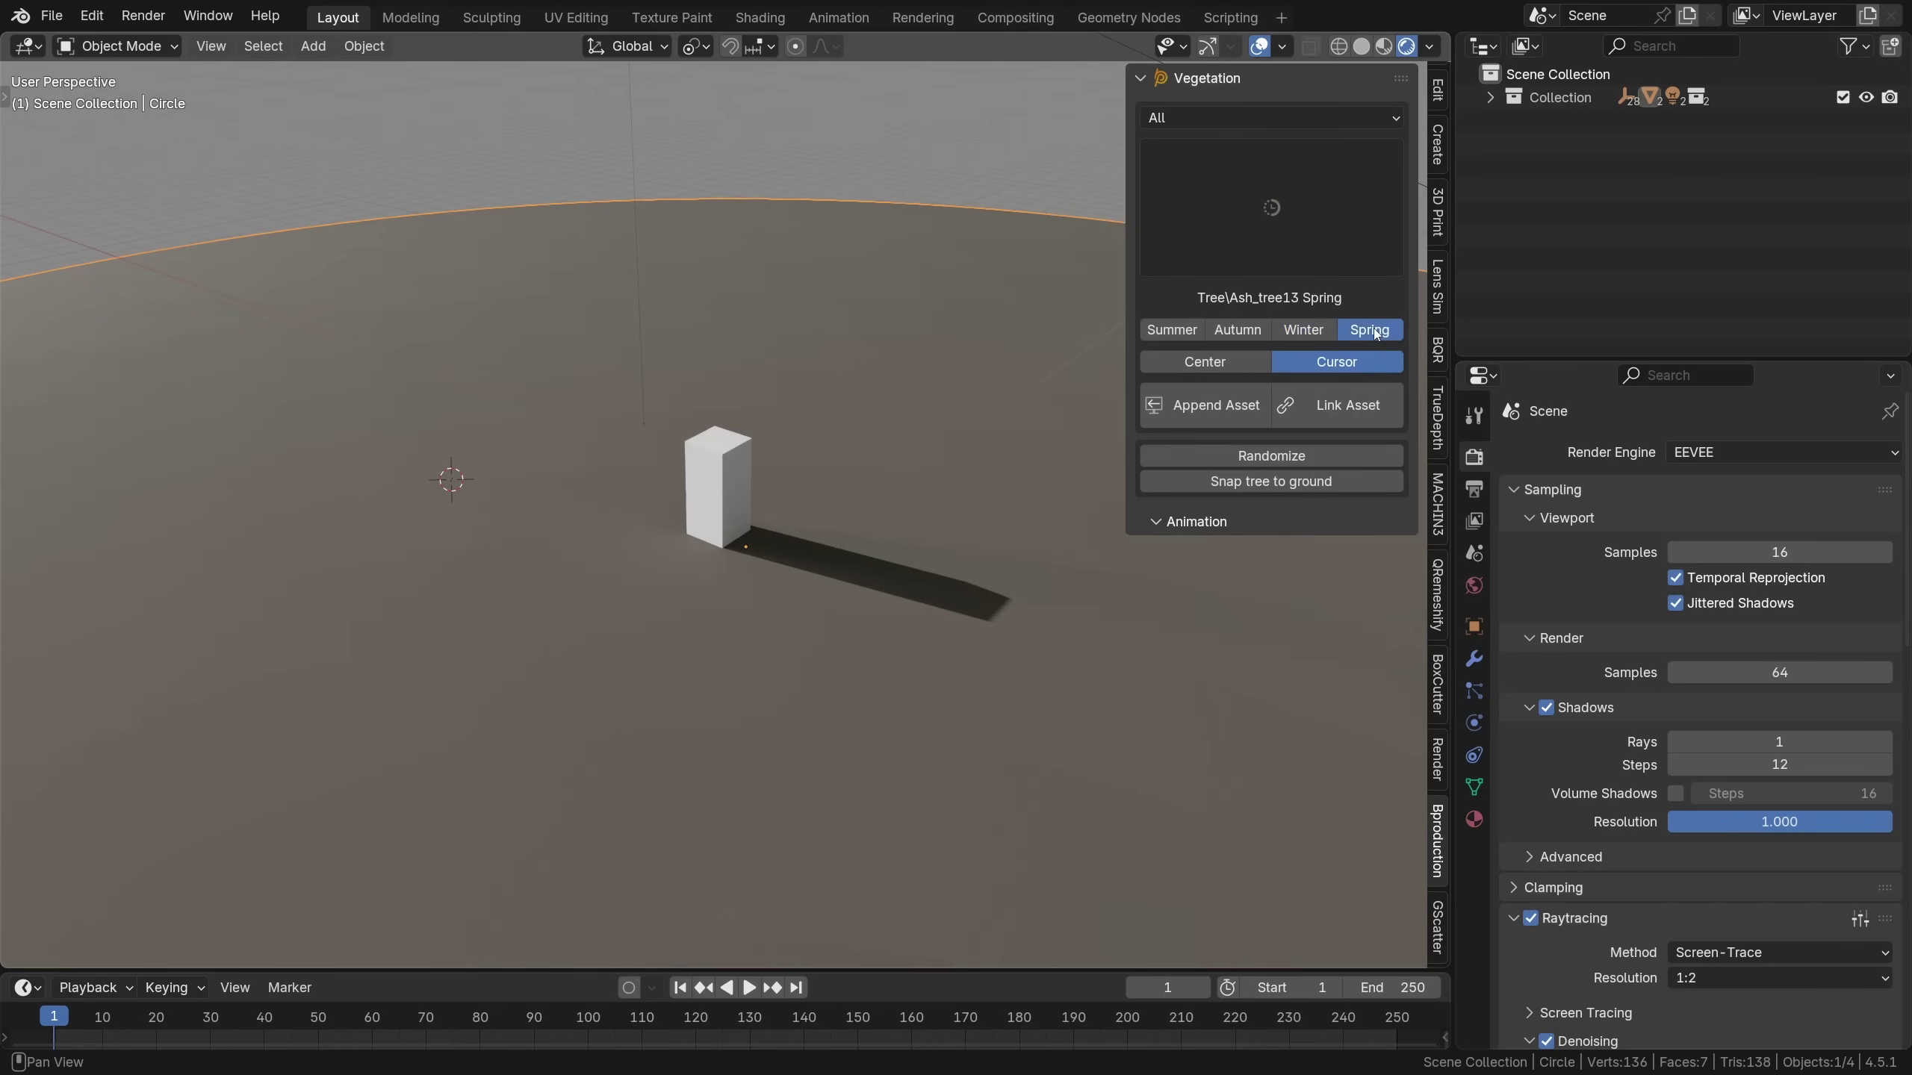
left_click(1227, 367)
left_click(1339, 362)
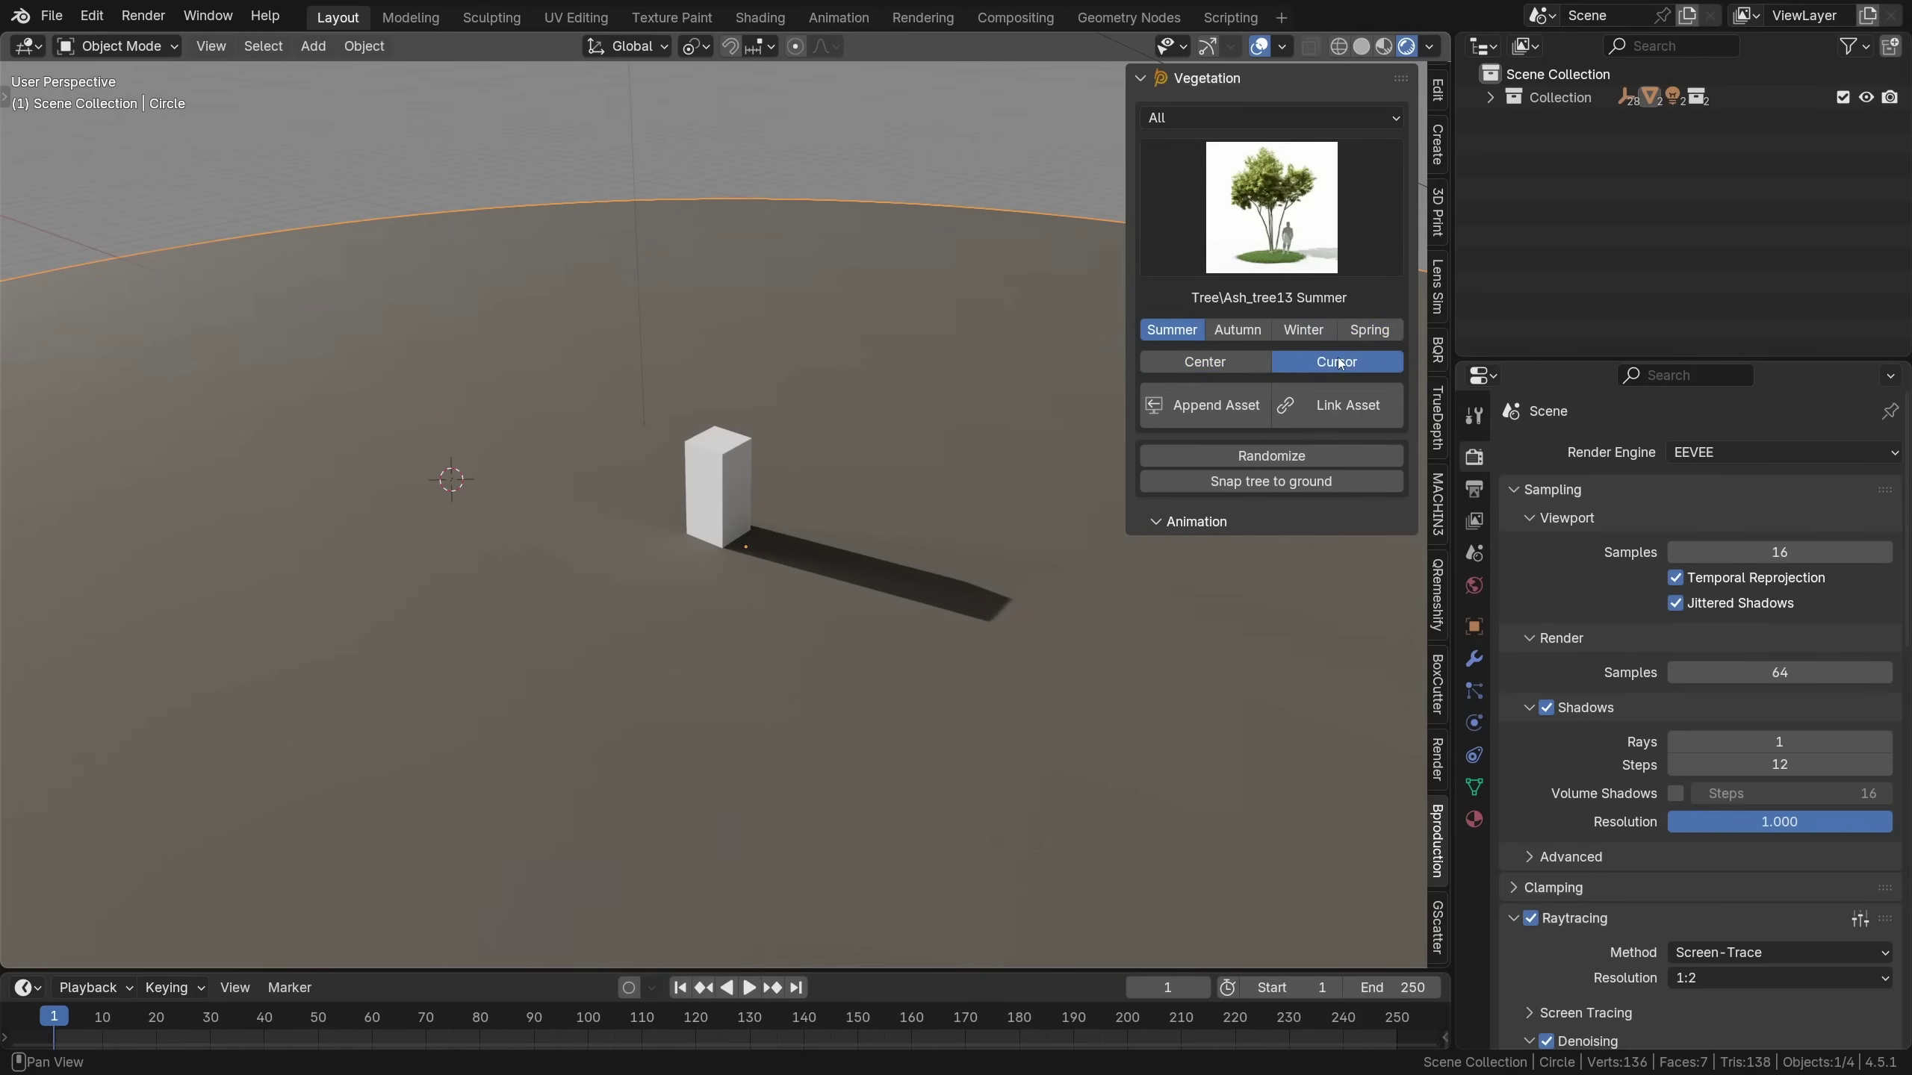
Place the 3D cursor on the ground beside the white box and link the Ash_tree13 Summer asset there
right_click_drag(694, 407, 758, 623, "shift")
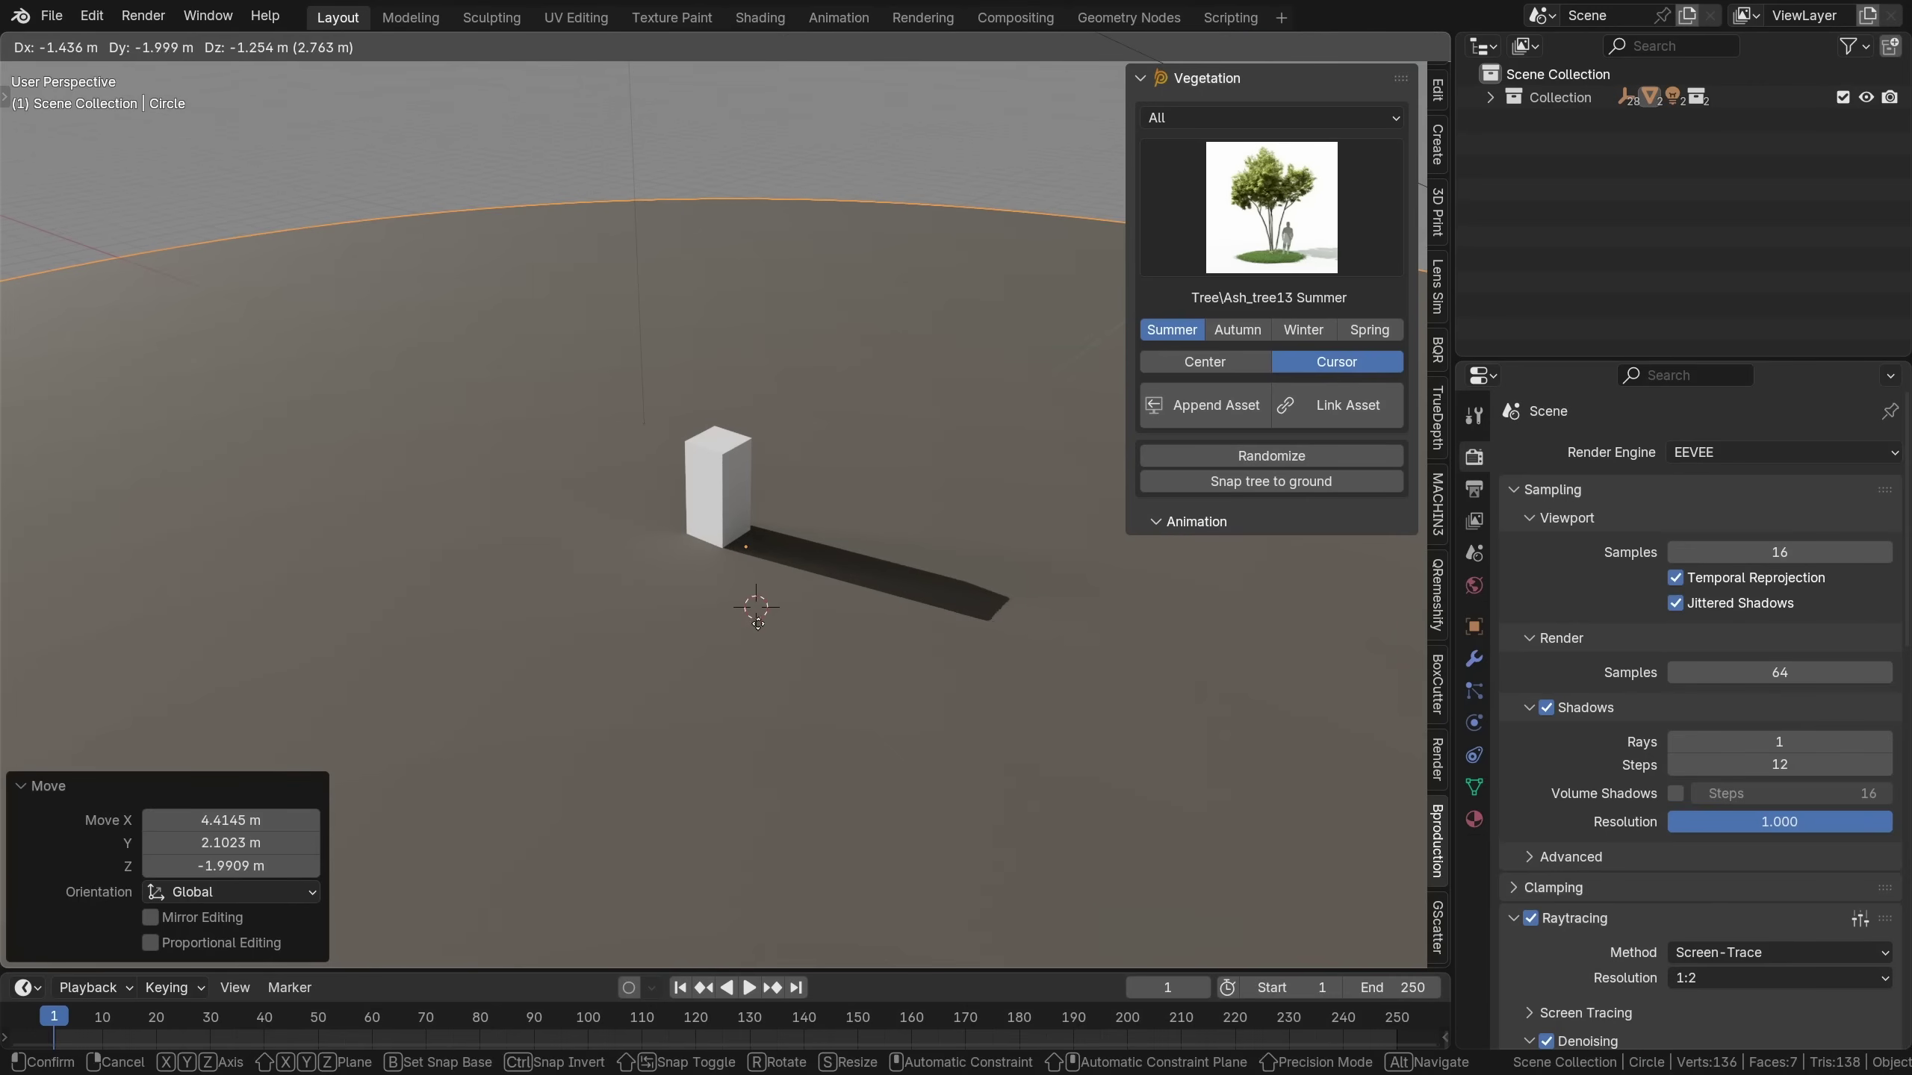
right_click_drag(921, 534, 919, 528, "shift")
middle_click_drag(872, 473, 724, 469, "shift")
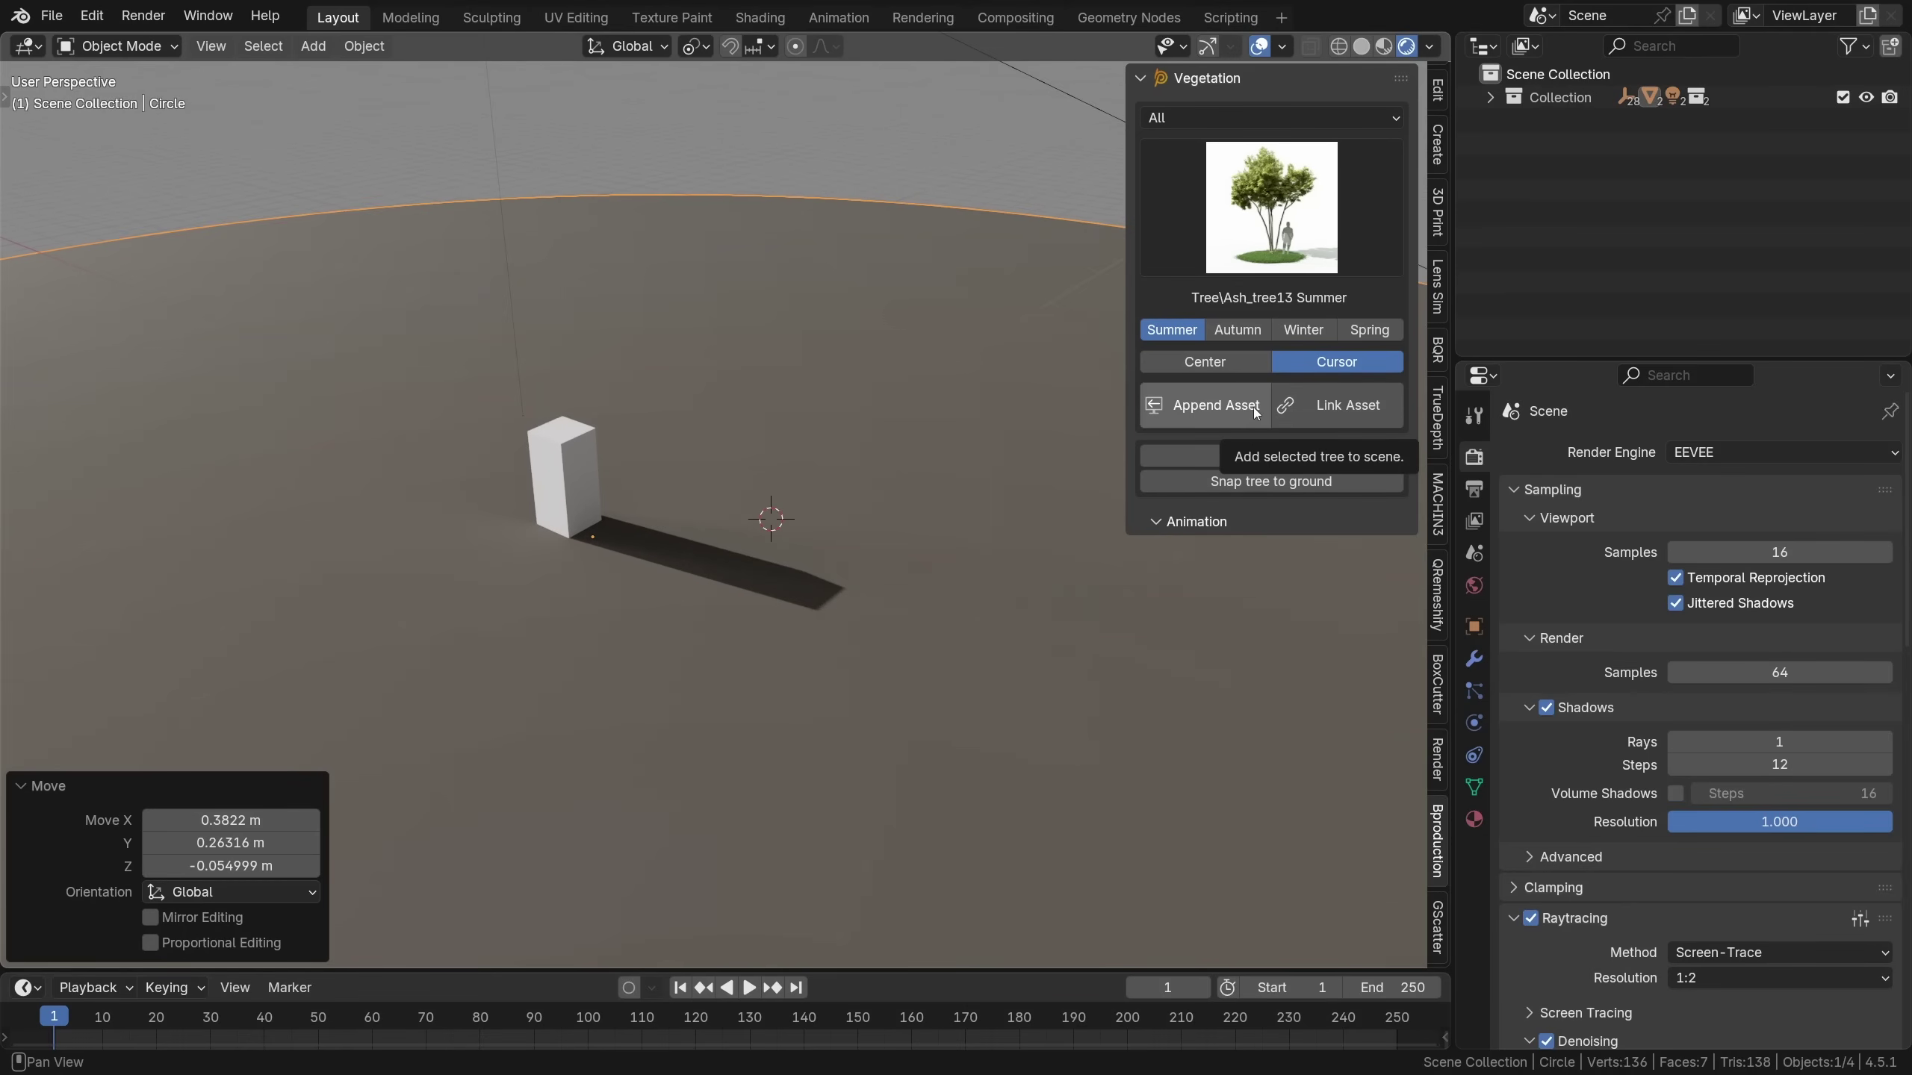
left_click(1333, 409)
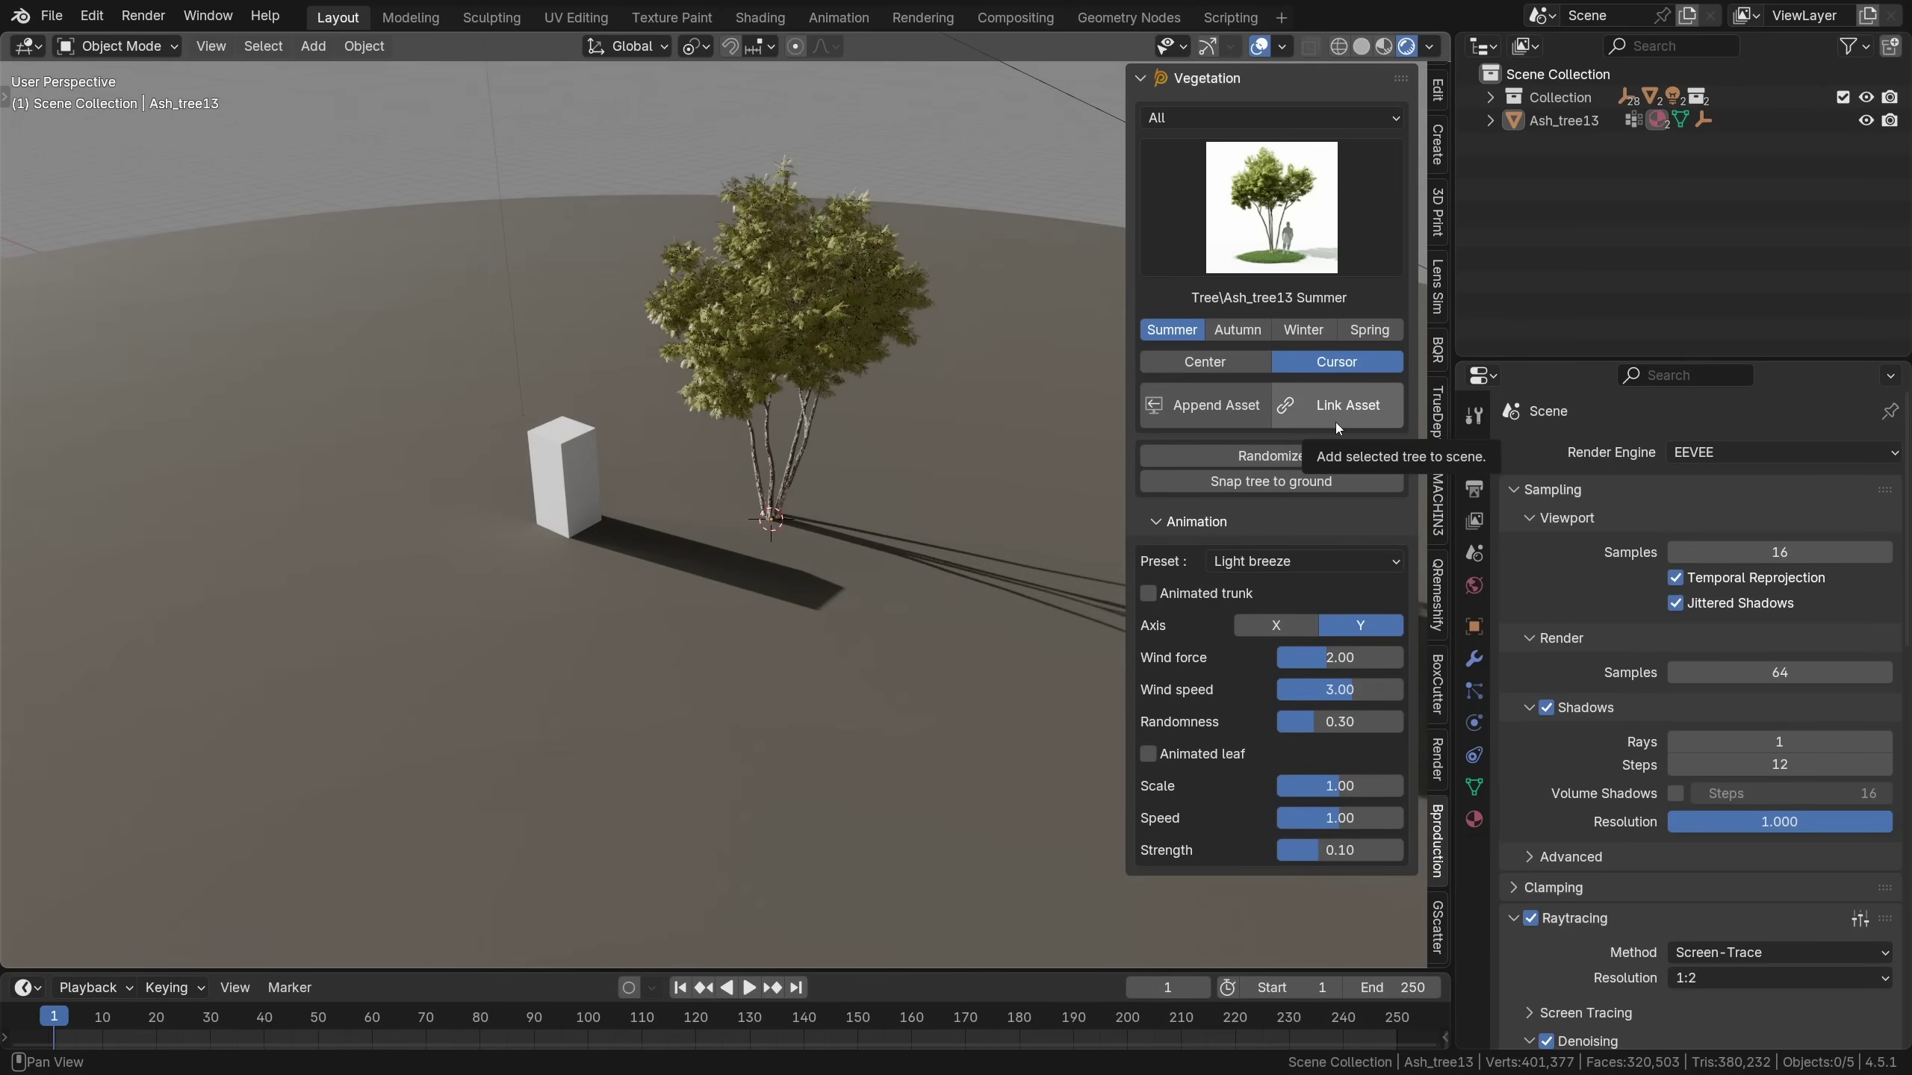
Change the scene's render engine to Cycles
left_click(1719, 461)
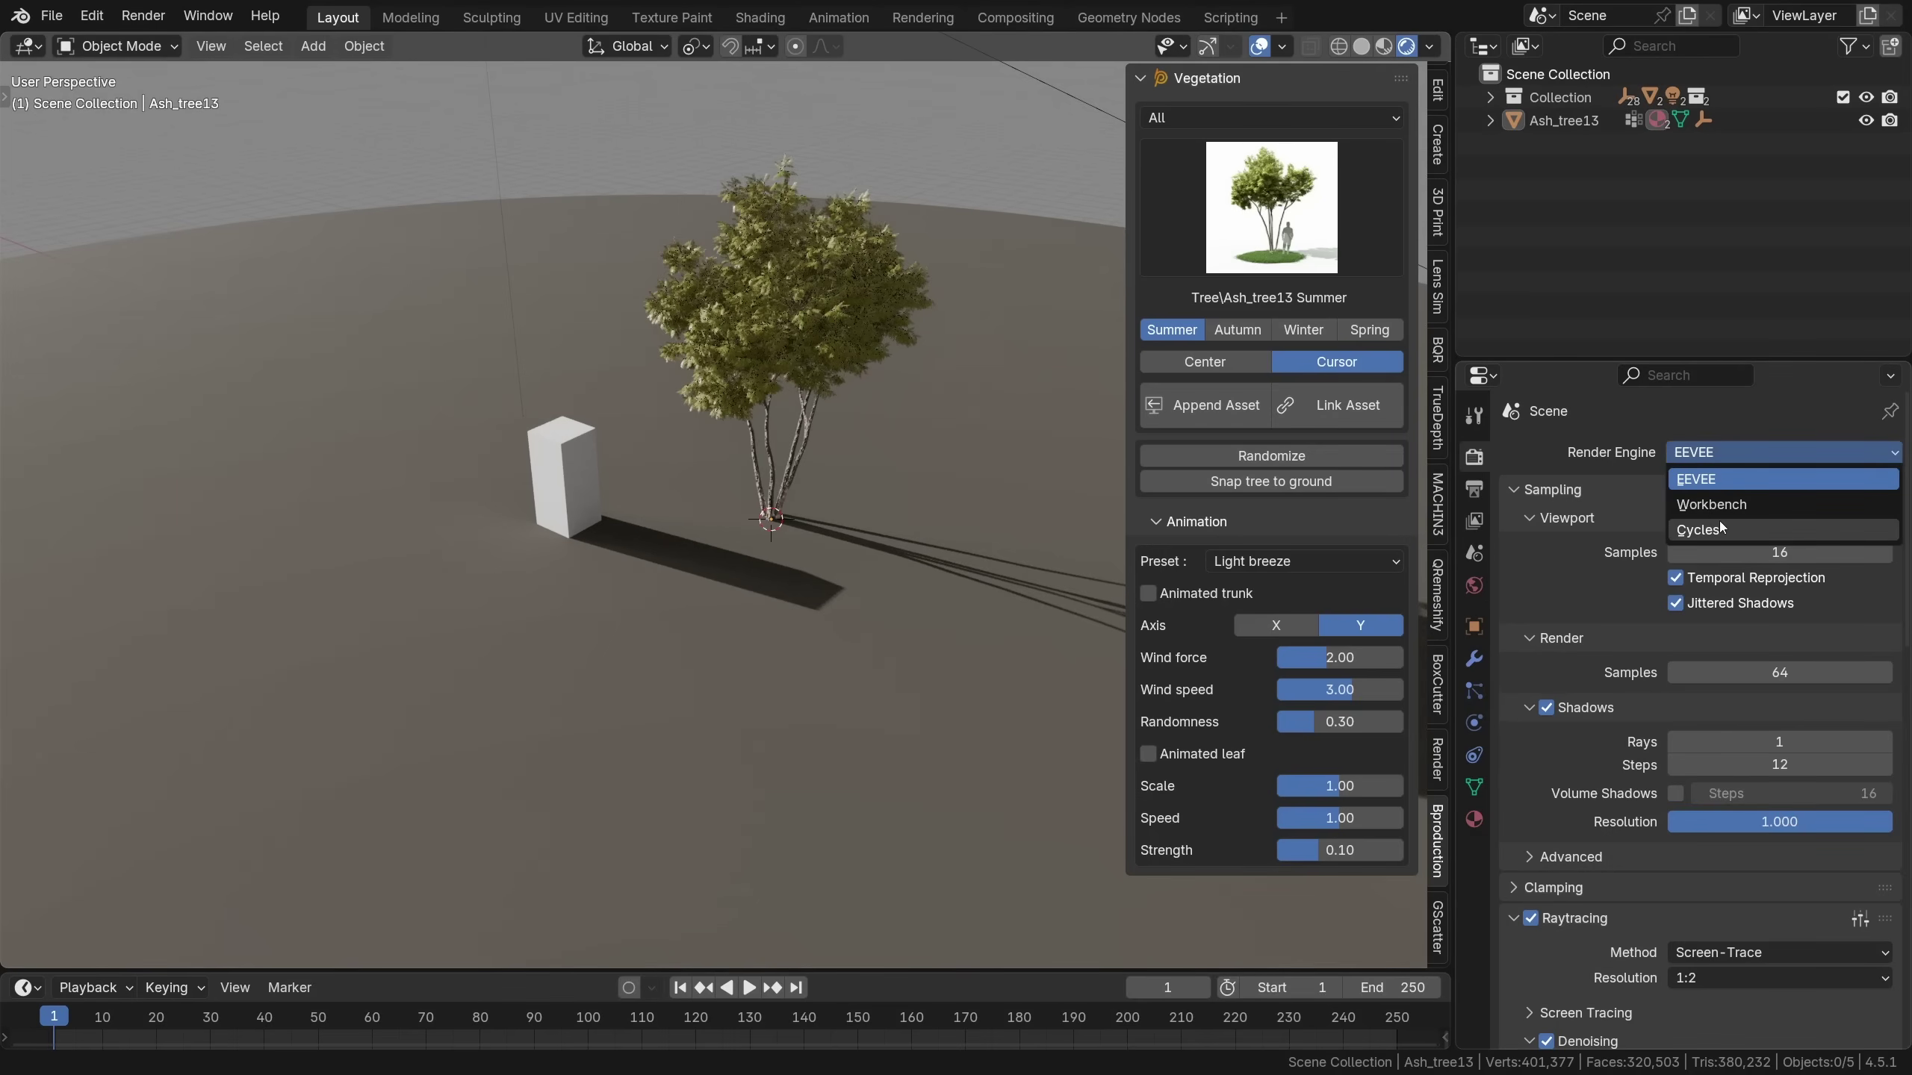
left_click(1687, 451)
left_click(1686, 451)
left_click(1688, 530)
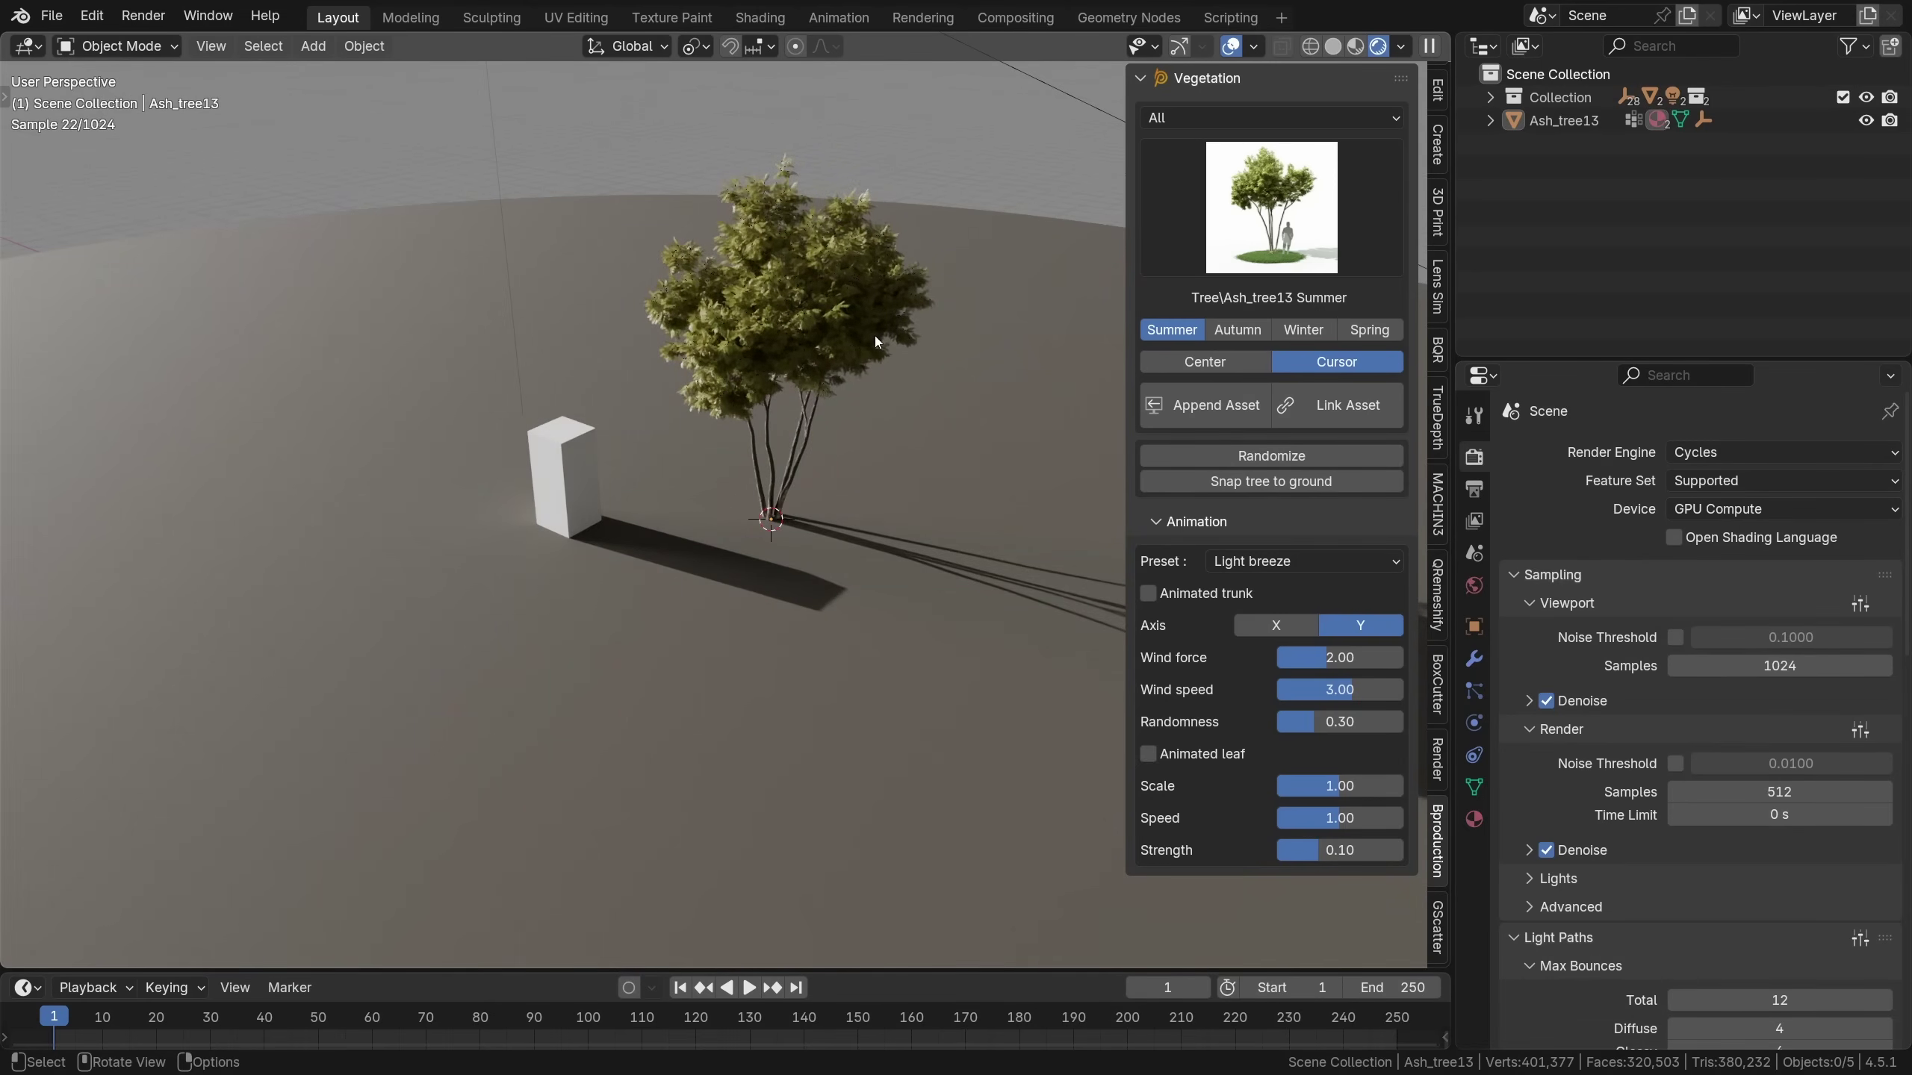
Select the ash tree and randomize it several times, keeping it selected
left_click(847, 344)
left_click(1272, 458)
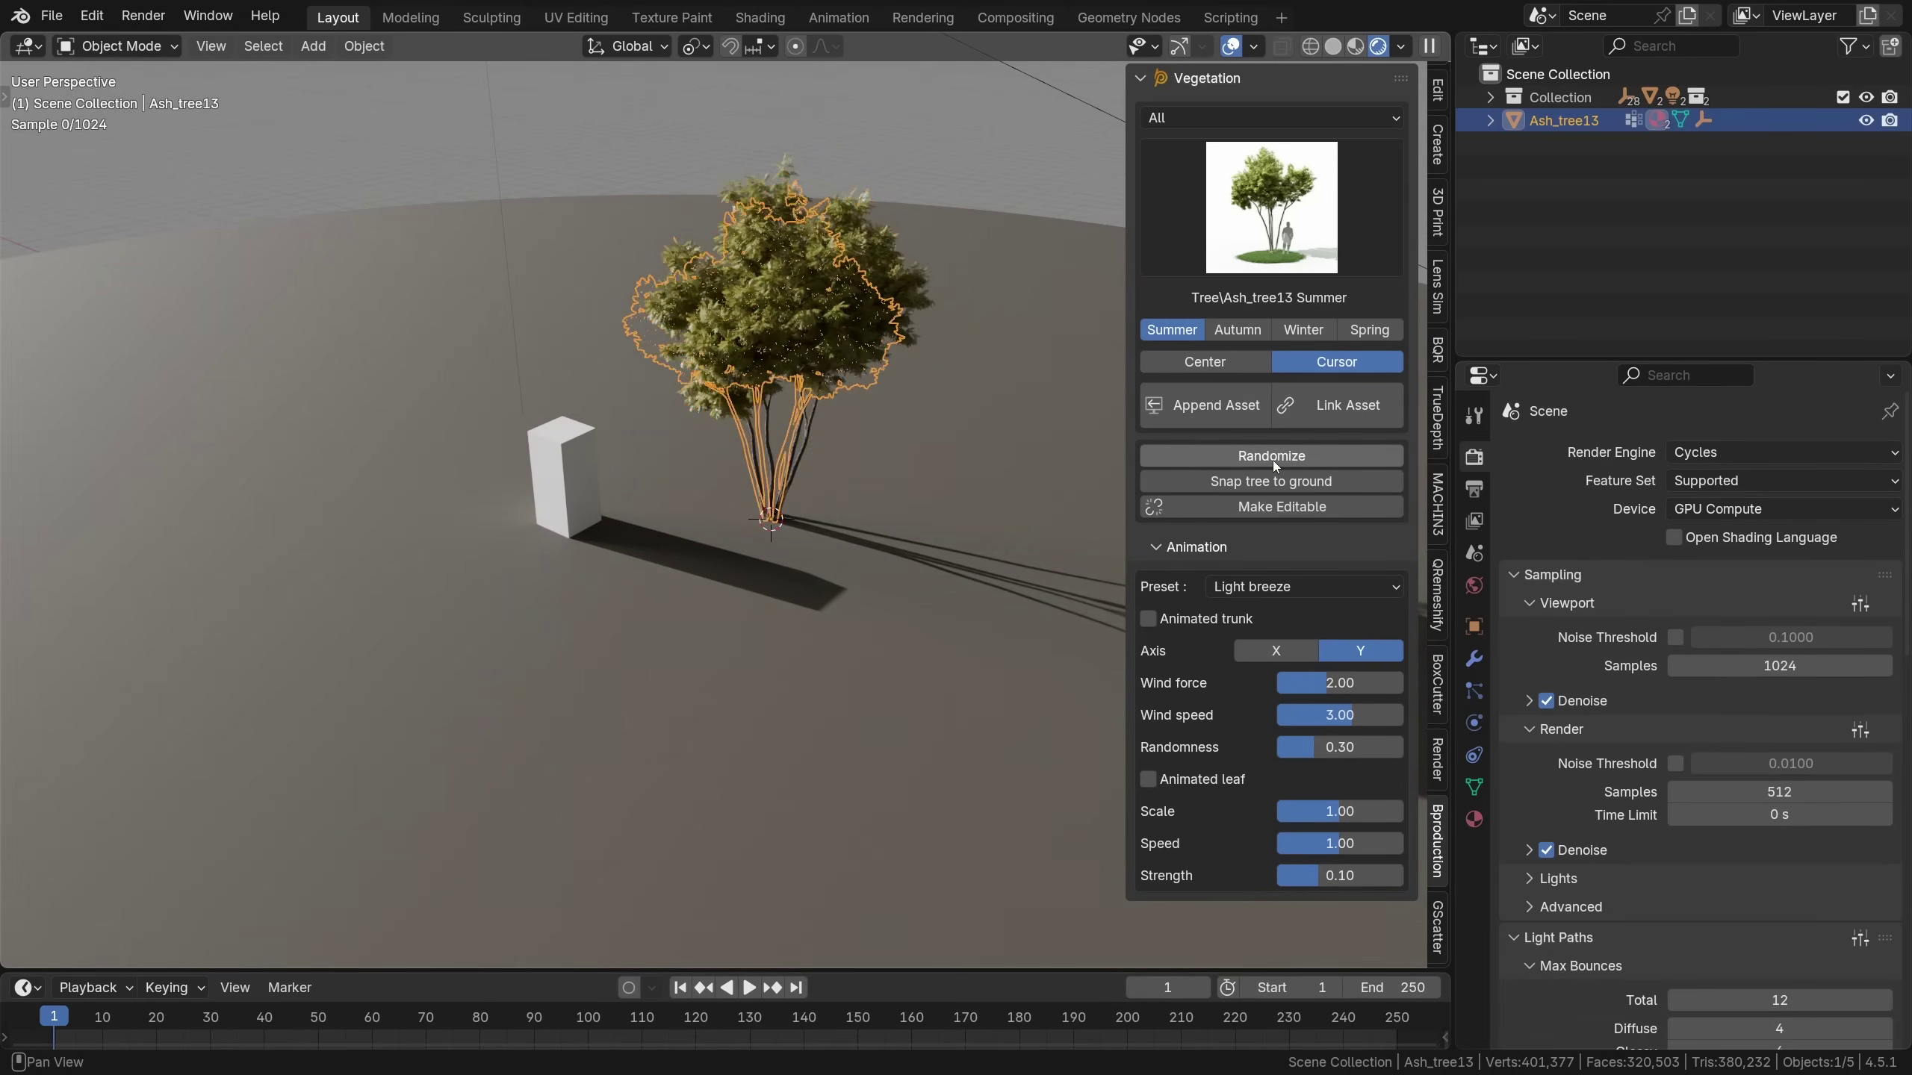
left_click(1273, 458)
left_click(1273, 458)
left_click(1273, 458)
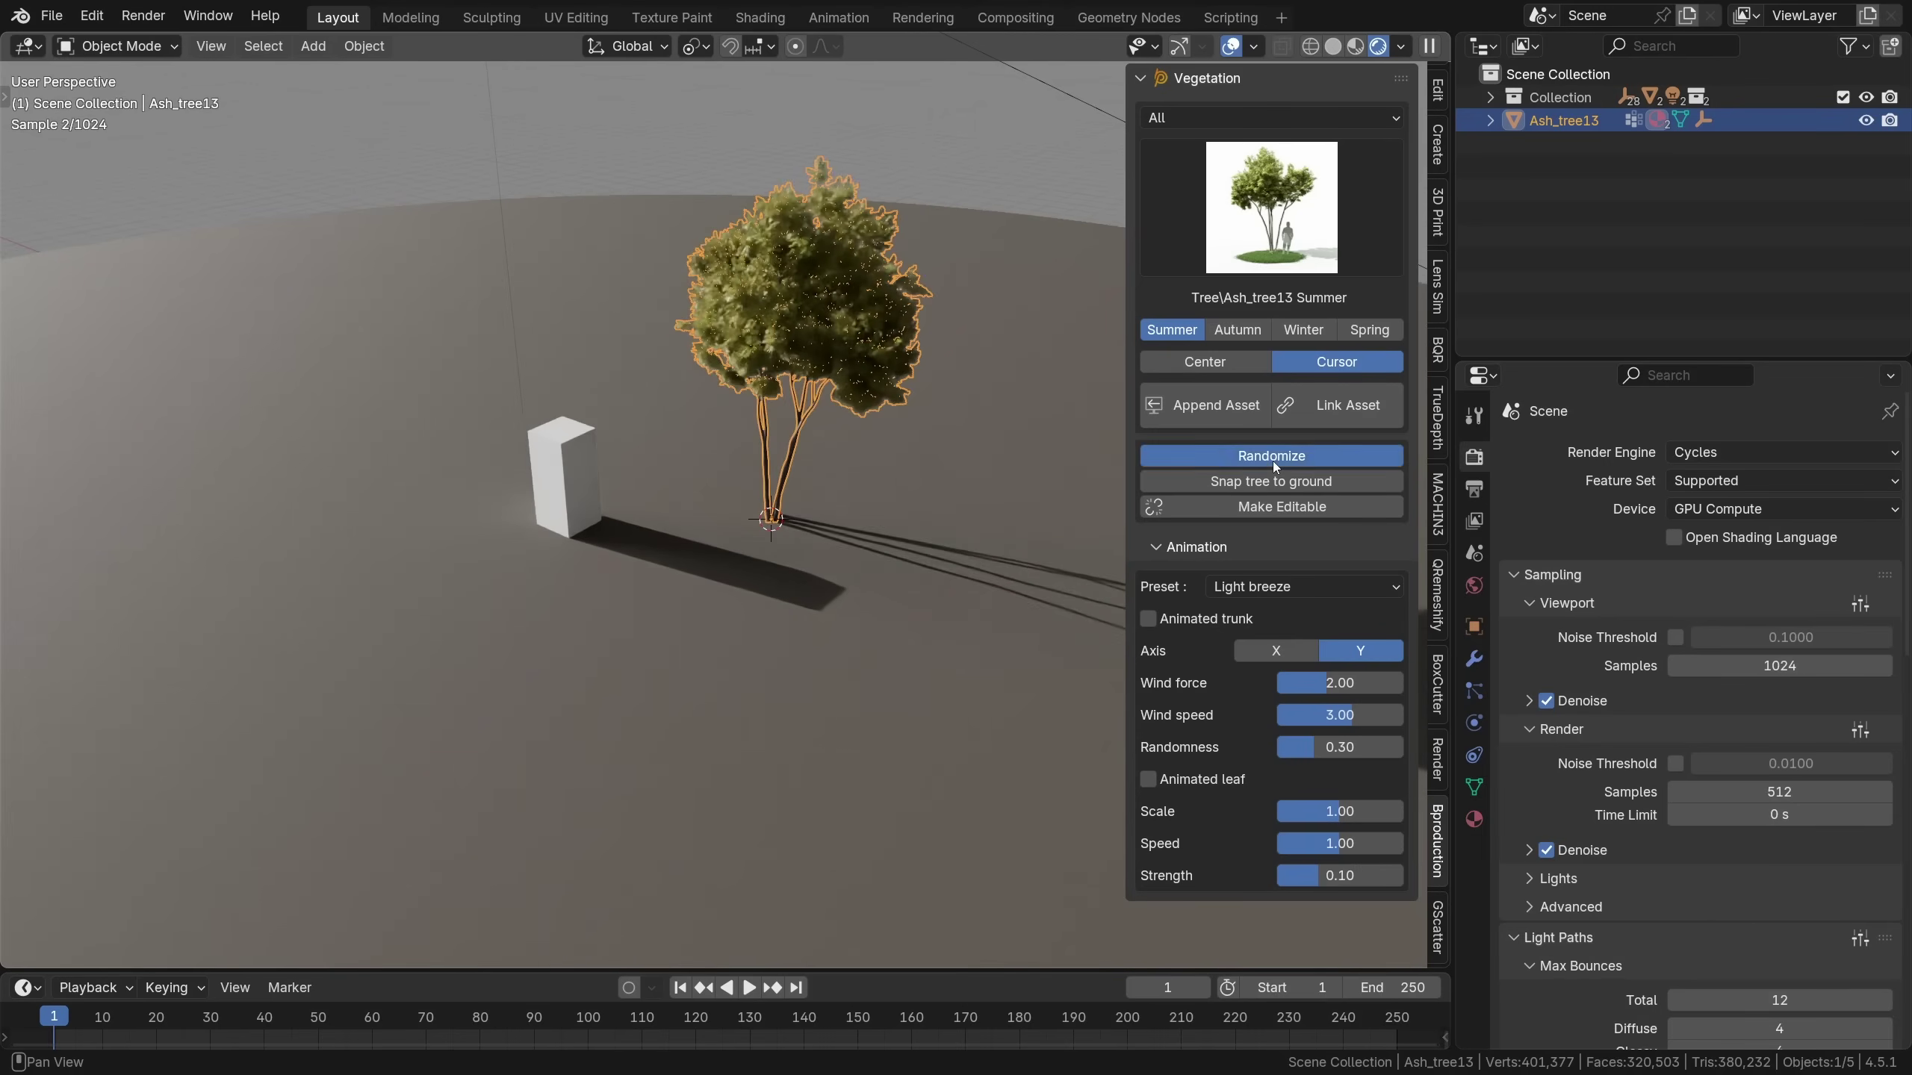
left_click(1268, 457)
left_click(965, 426)
left_click(866, 335)
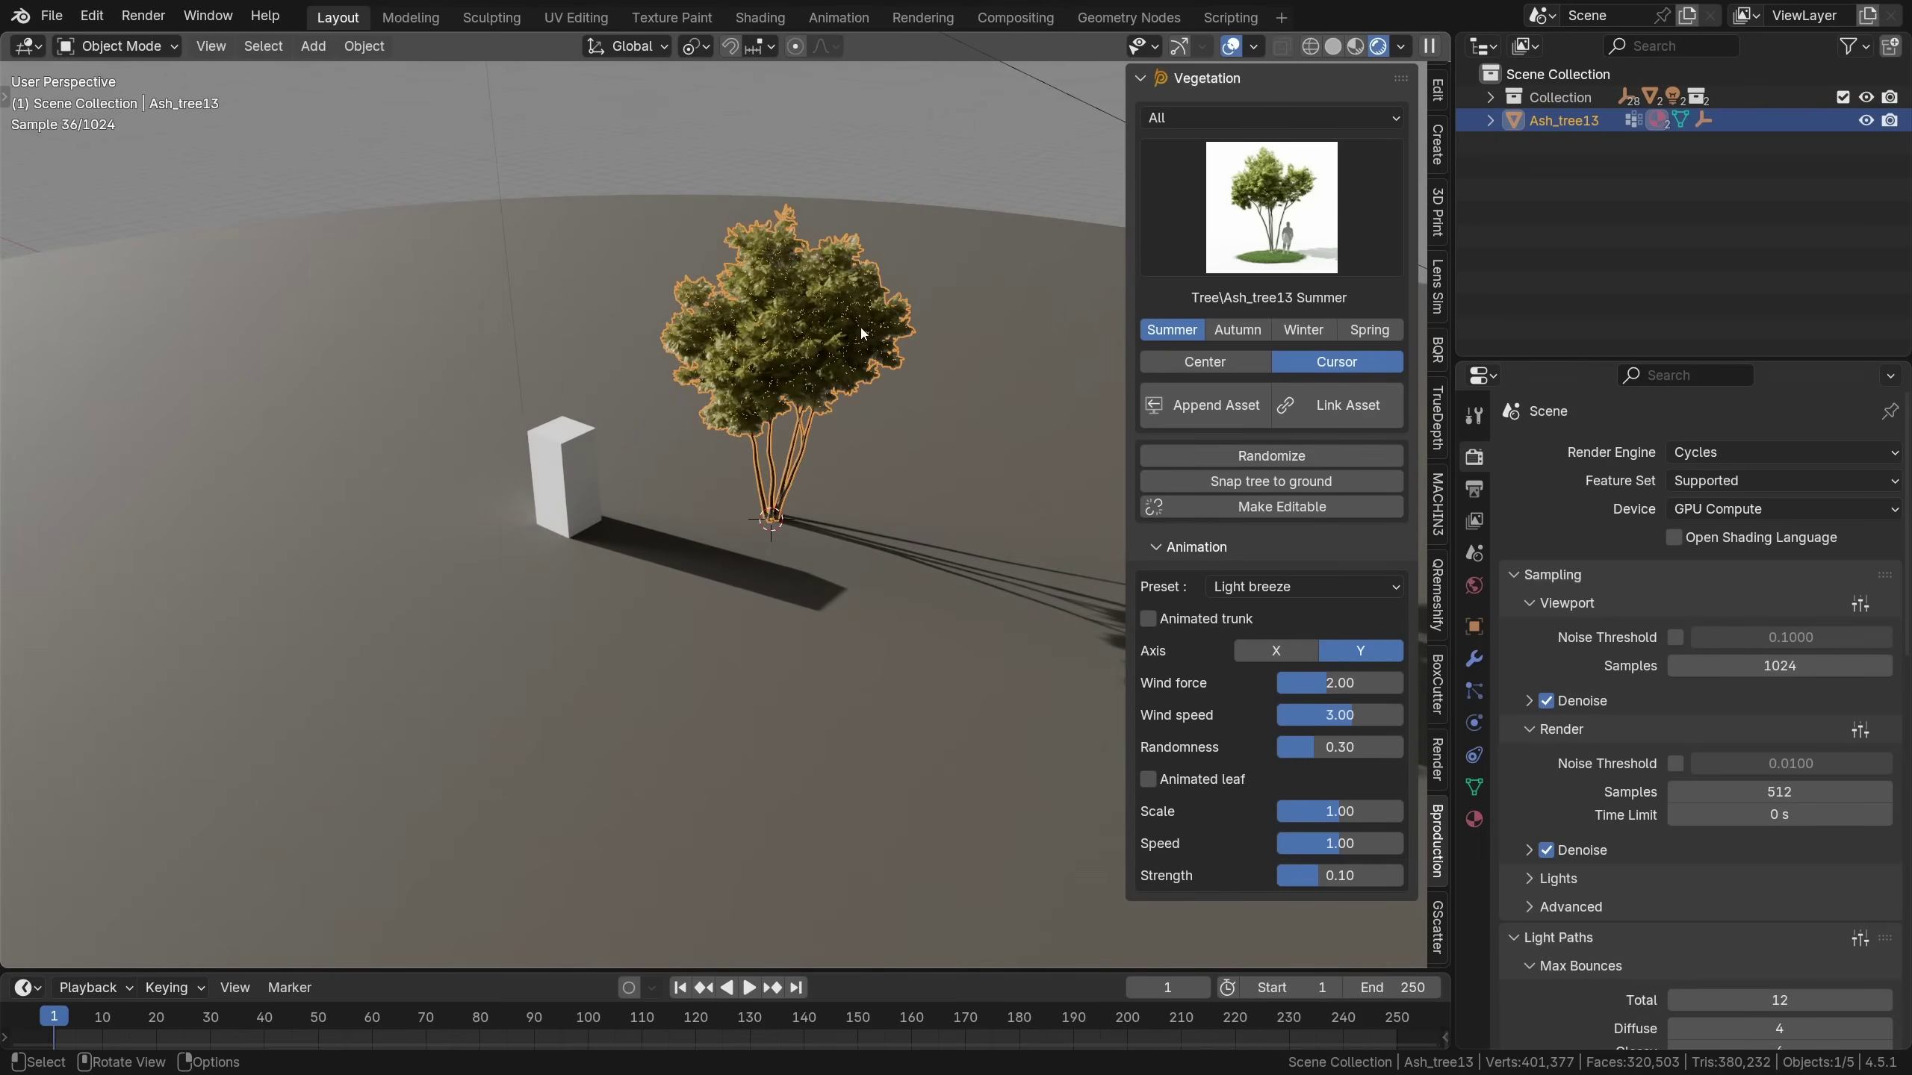
Make the linked ash tree editable and delete its selected leaf geometry in Edit Mode
left_click(1255, 510)
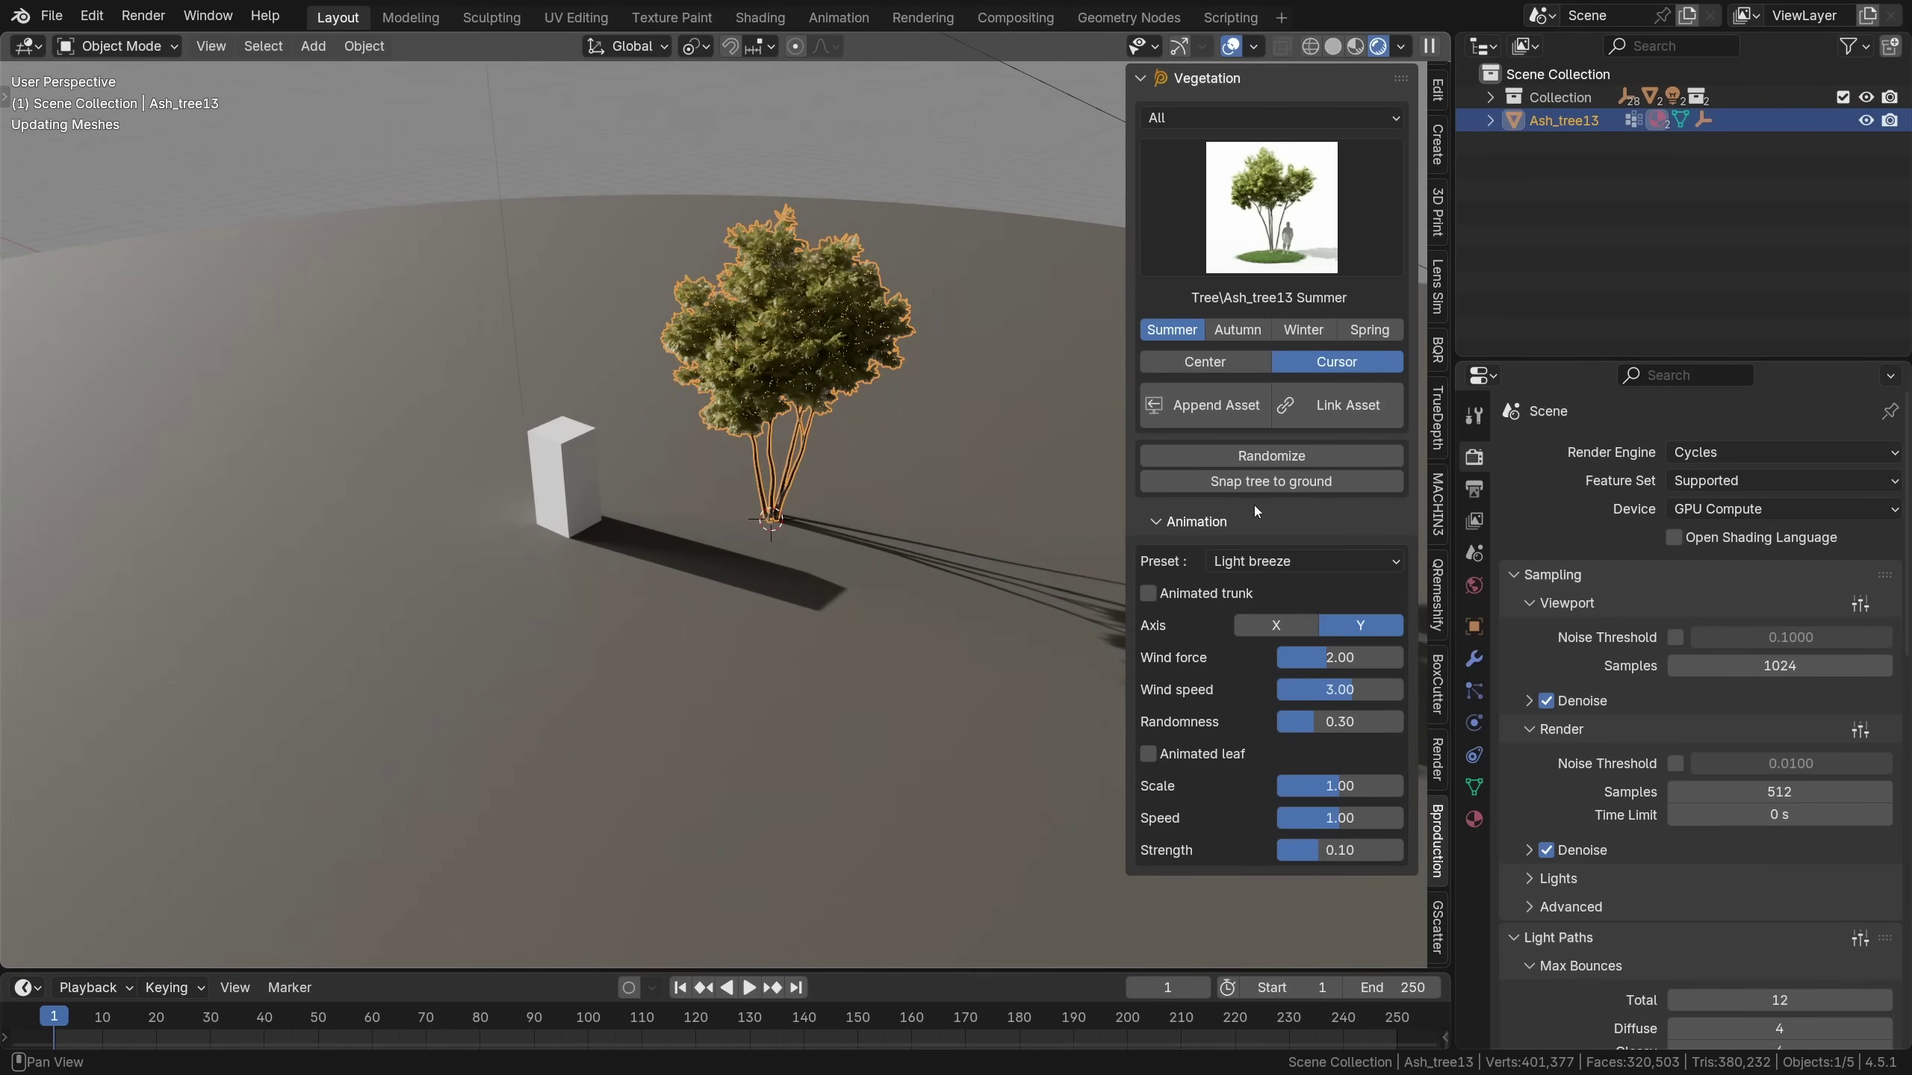
key("Tab")
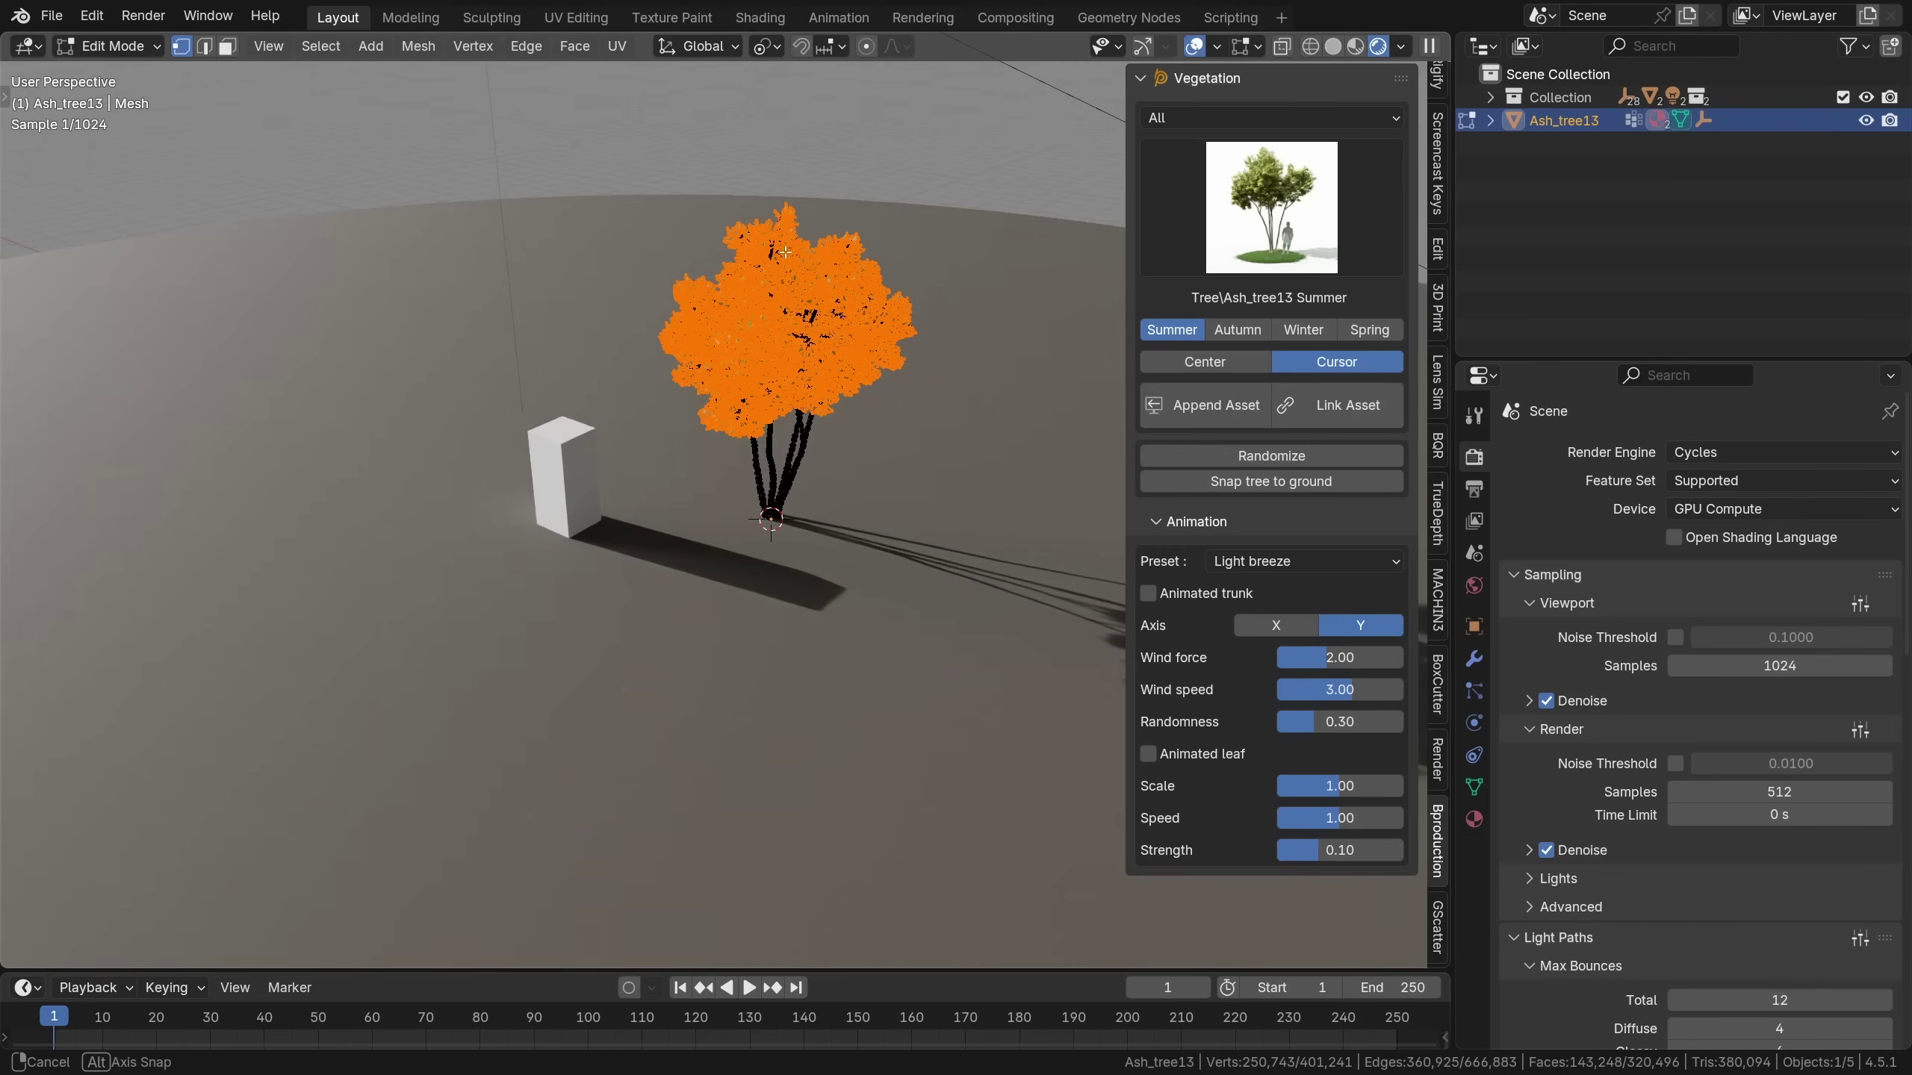
scroll(785, 251, "up", 10)
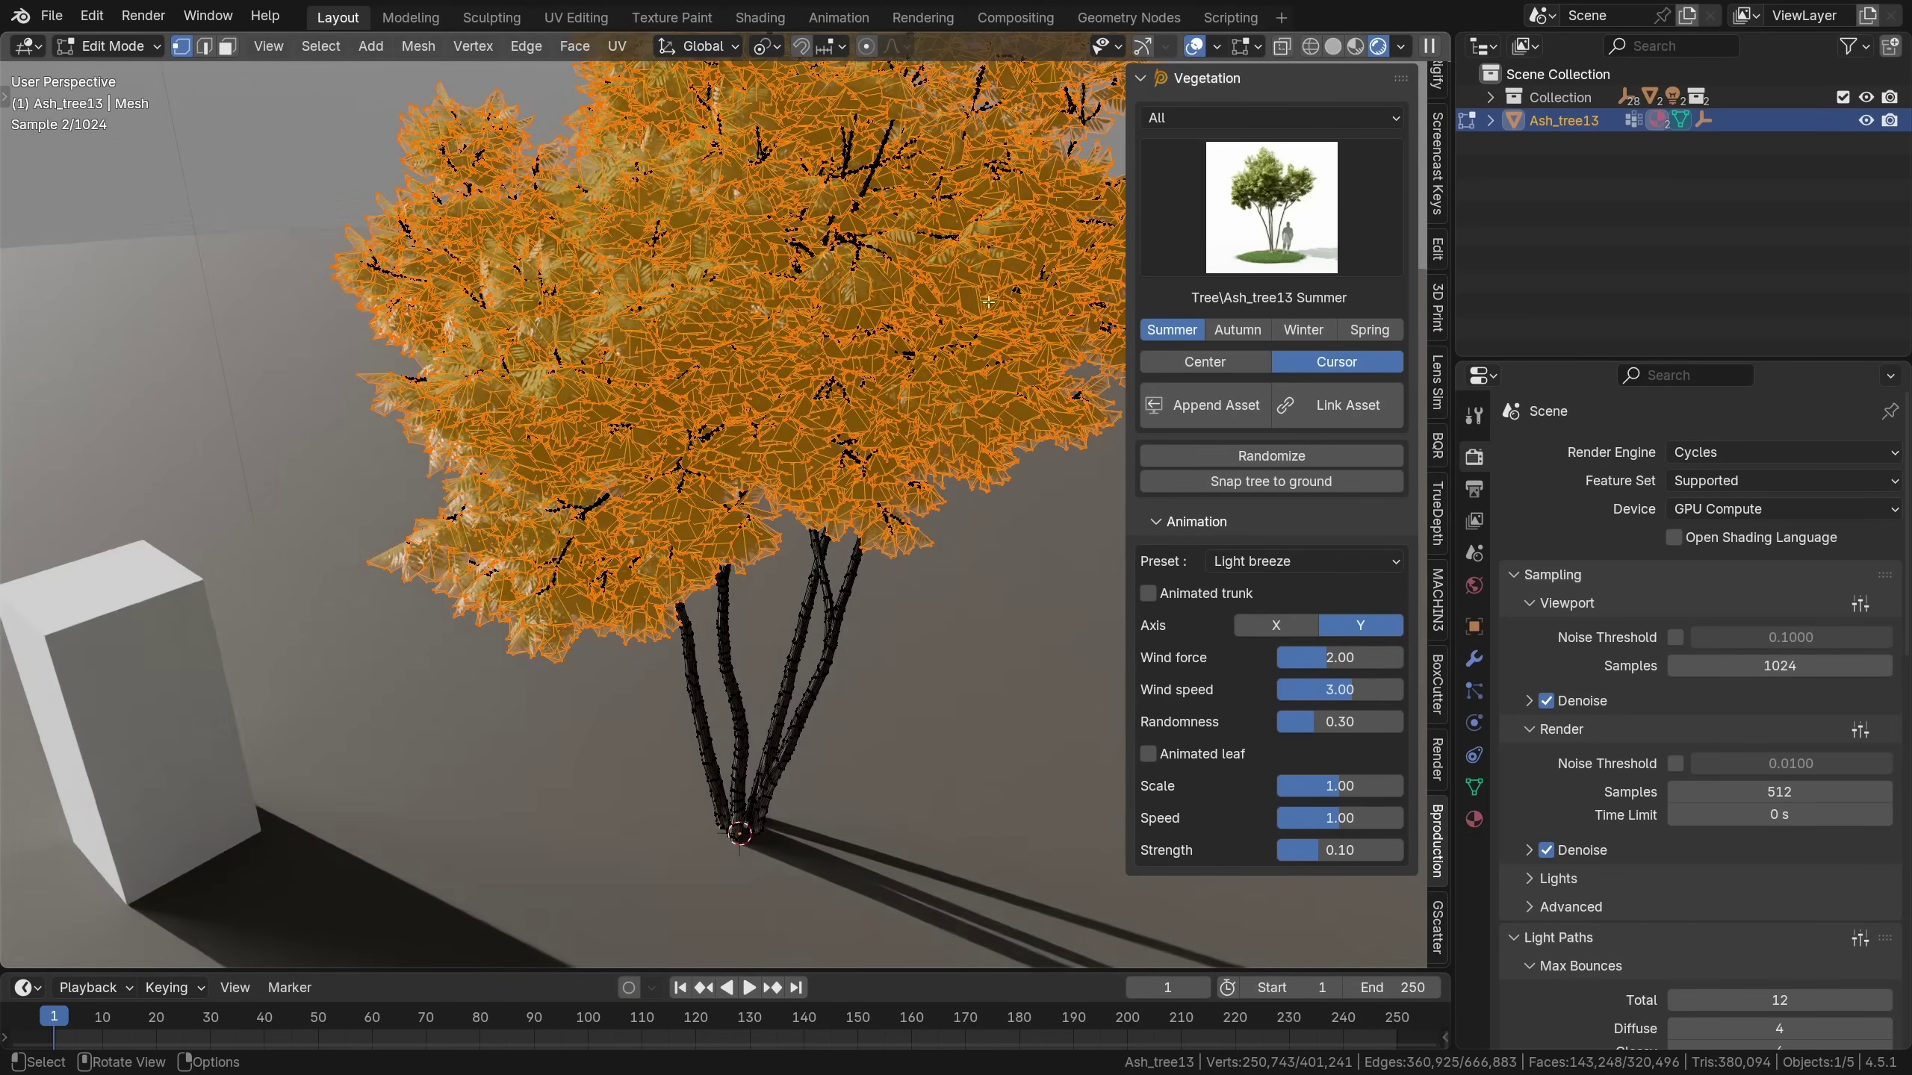
key("x")
left_click(960, 349)
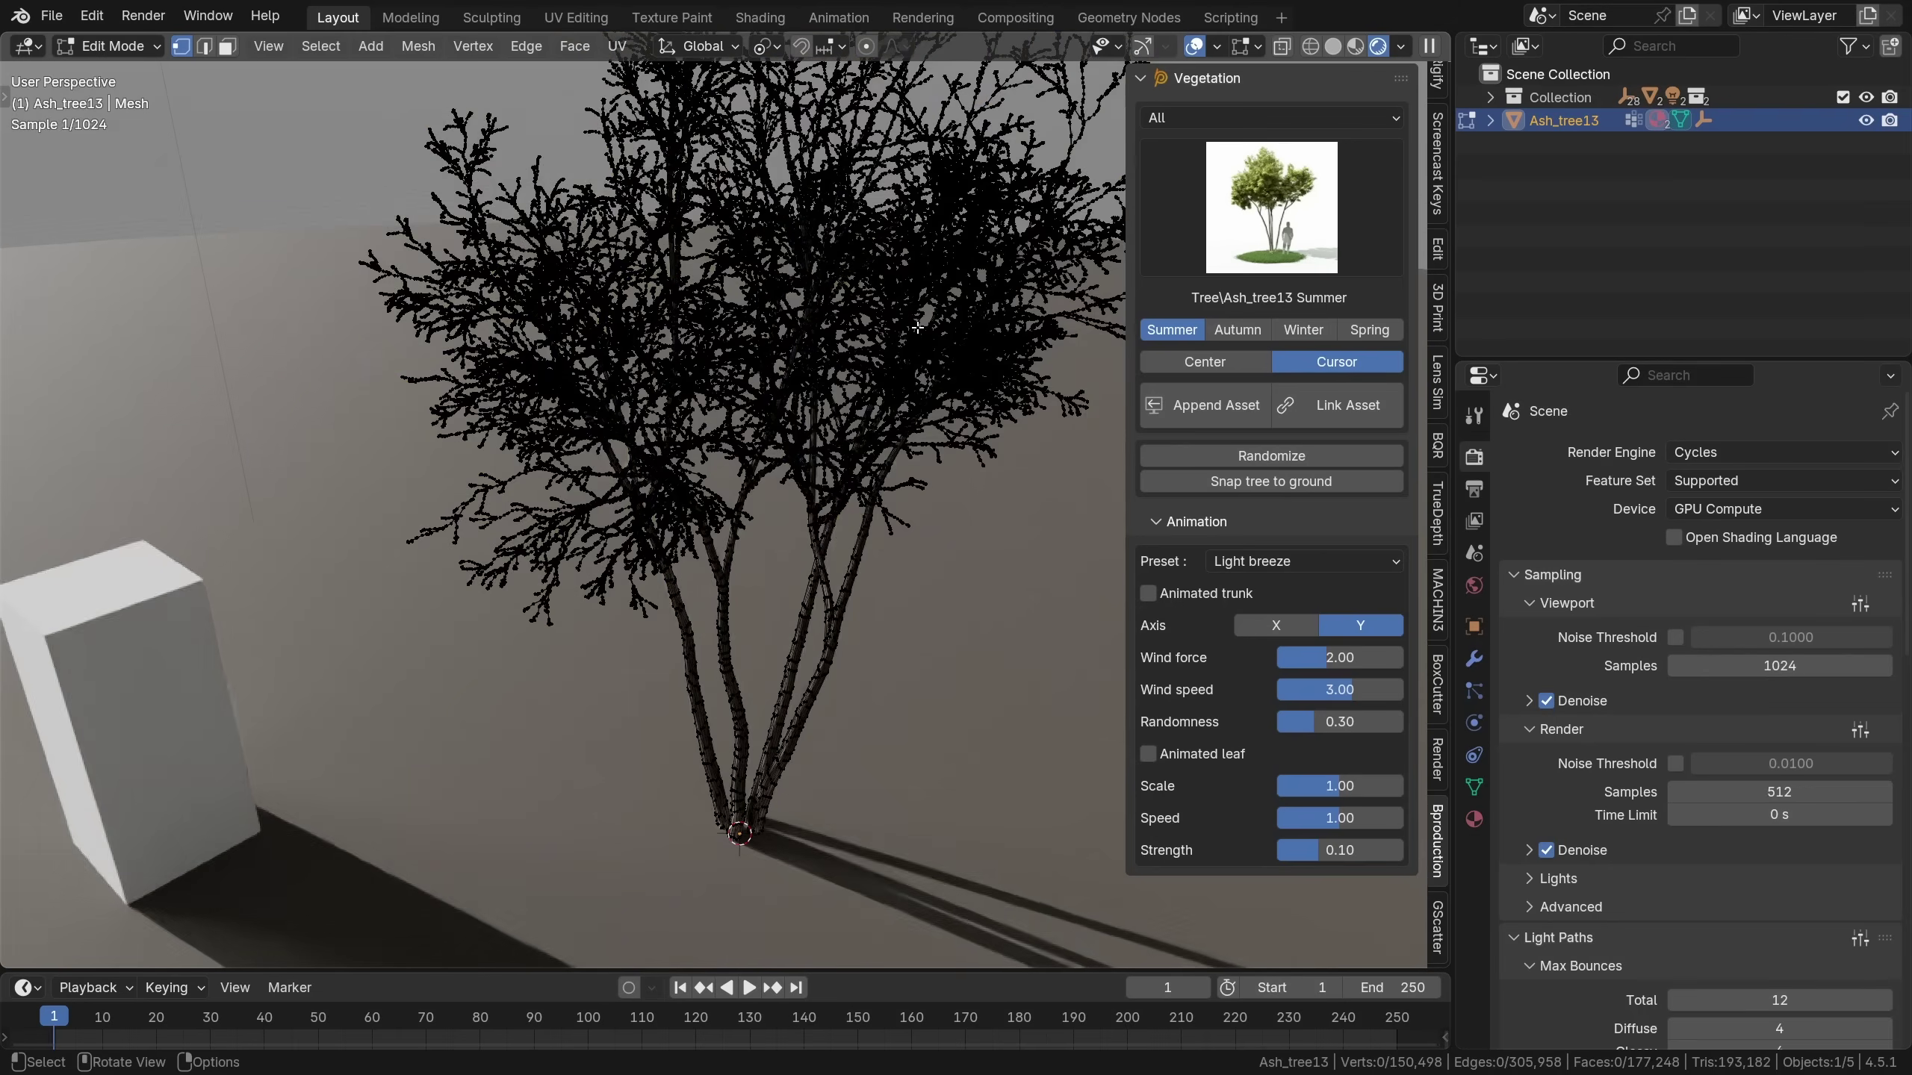
key("Tab")
left_click(847, 328)
scroll(754, 343, "up", 5)
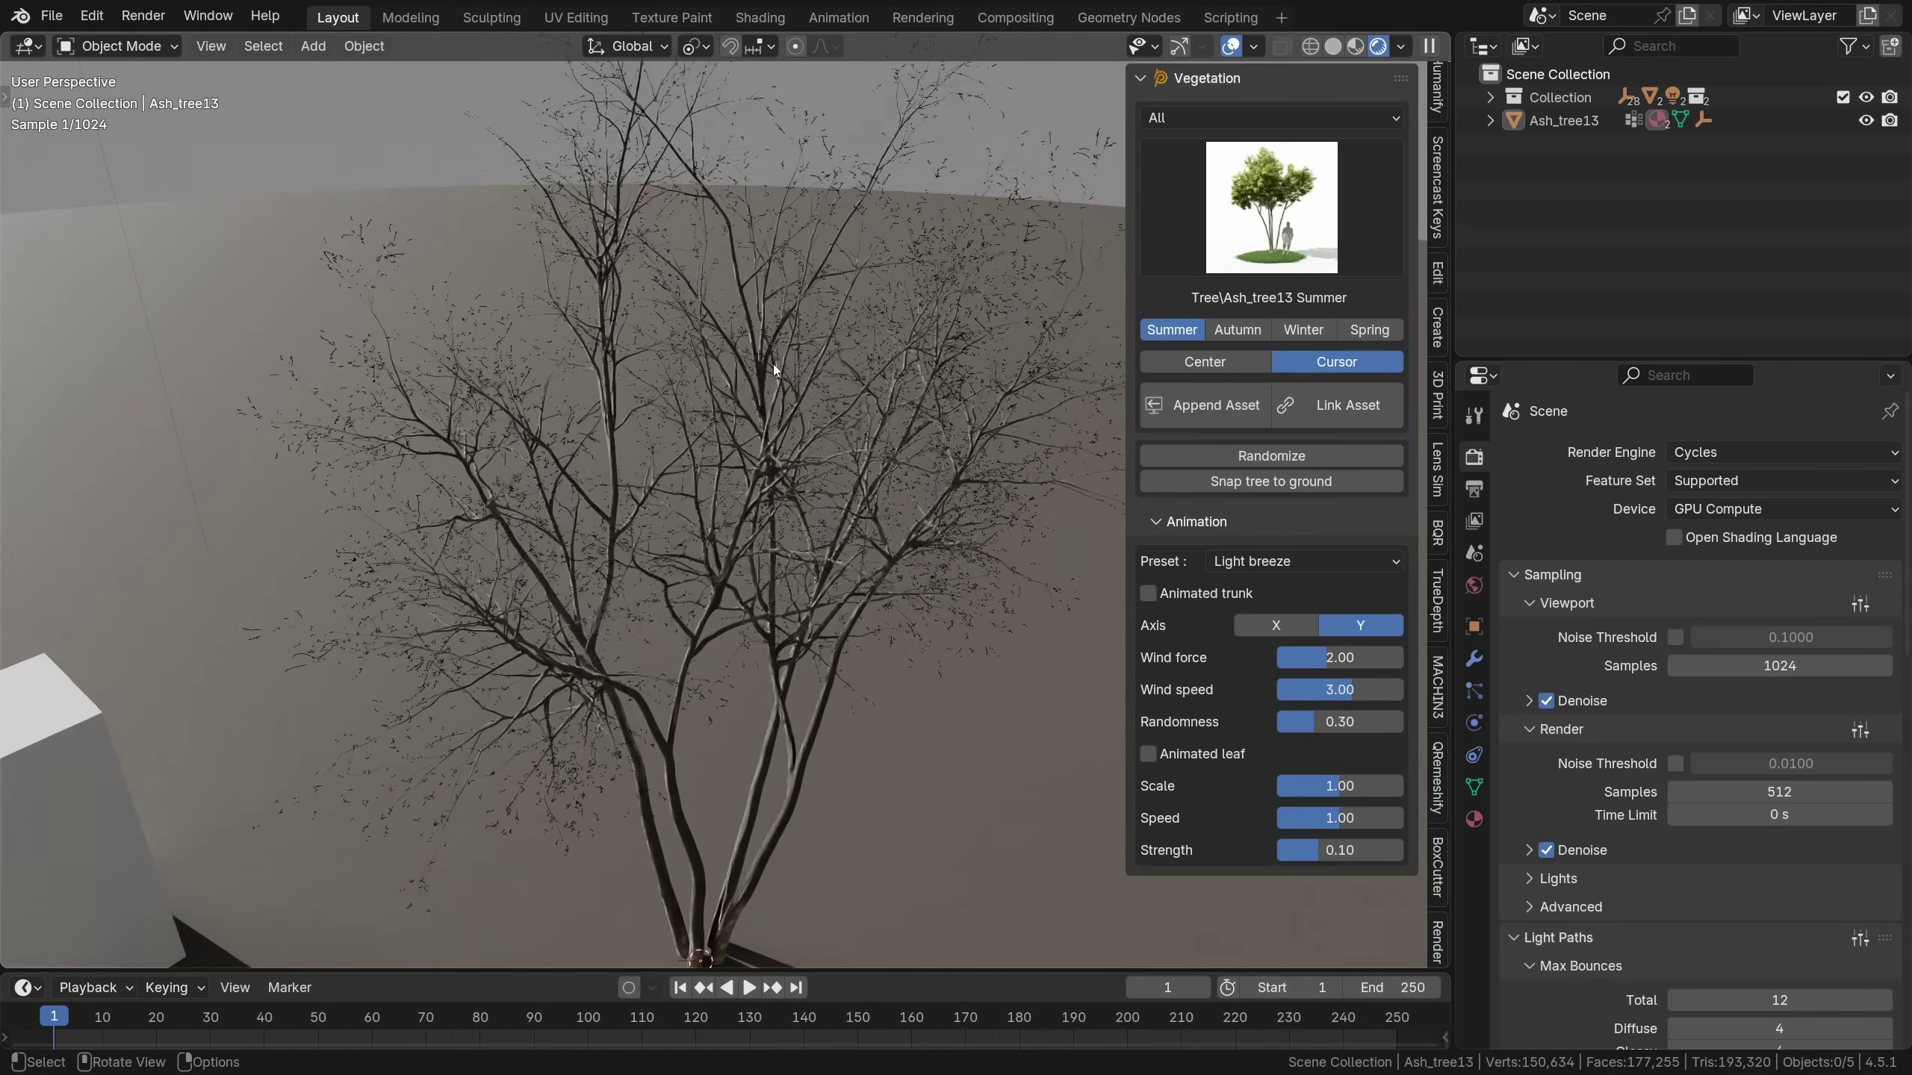
Delete the leafless ash tree from the scene
scroll(774, 358, "up", 2)
scroll(780, 334, "down", 4)
left_click(797, 382)
key("Delete")
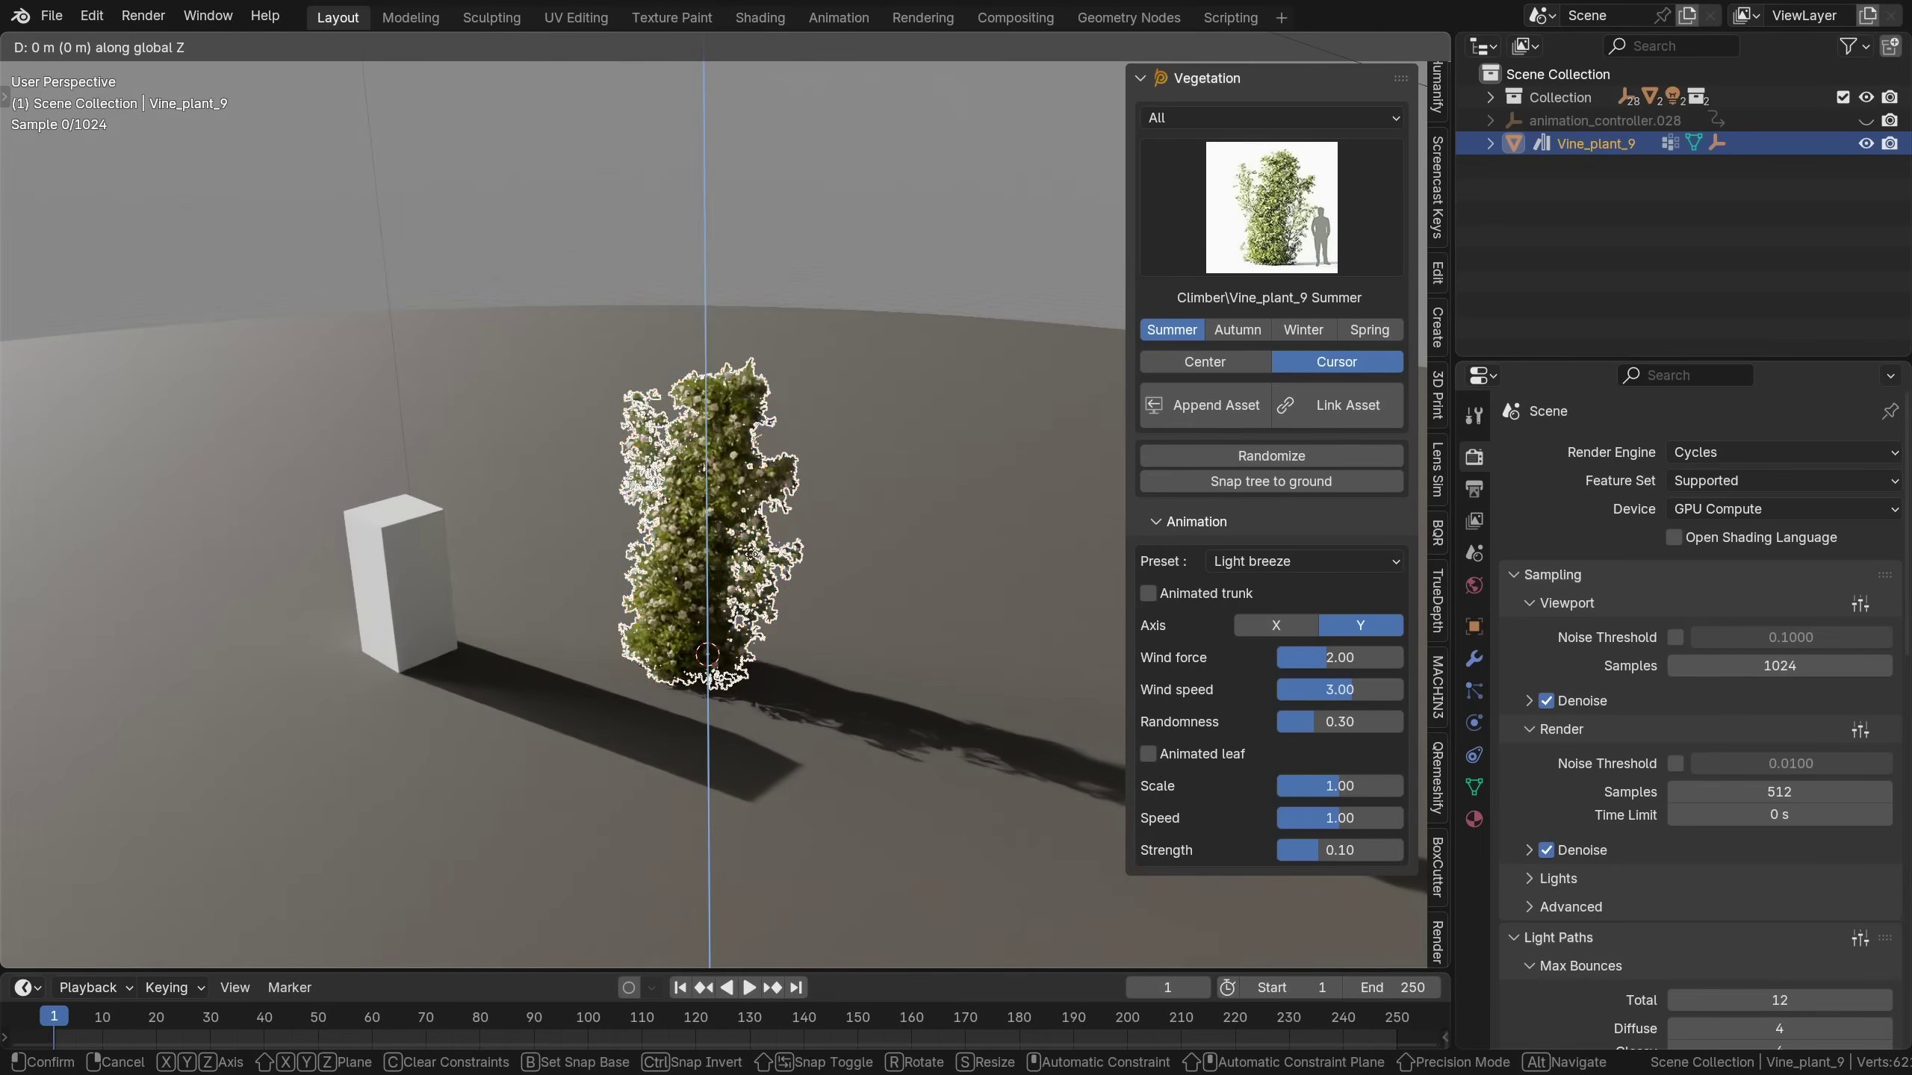
Move Vine_plant_9 up about 2.03 m along the Z axis, off the ground
key("g")
key("z")
left_click(841, 512)
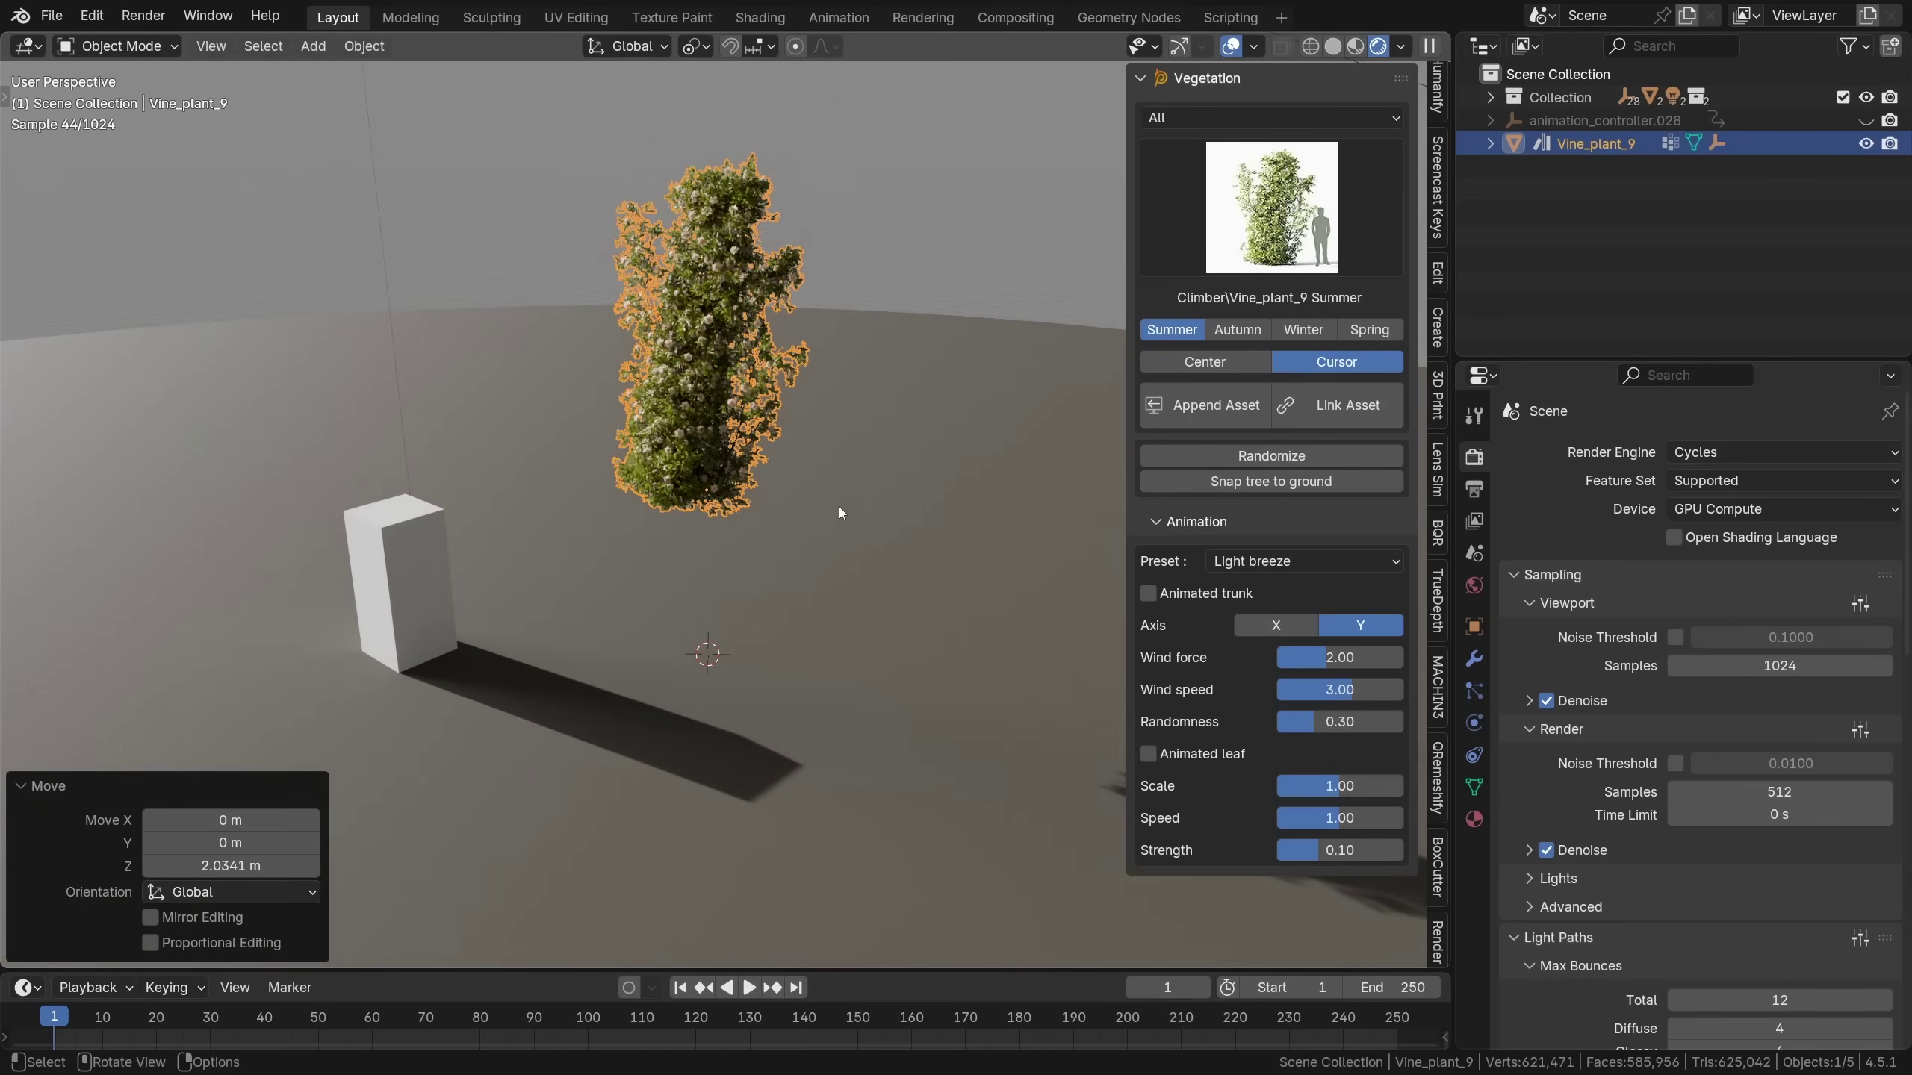
Snap Vine_plant_9 down to the ground and apply the Medium wind animation preset to it
left_click(1271, 481)
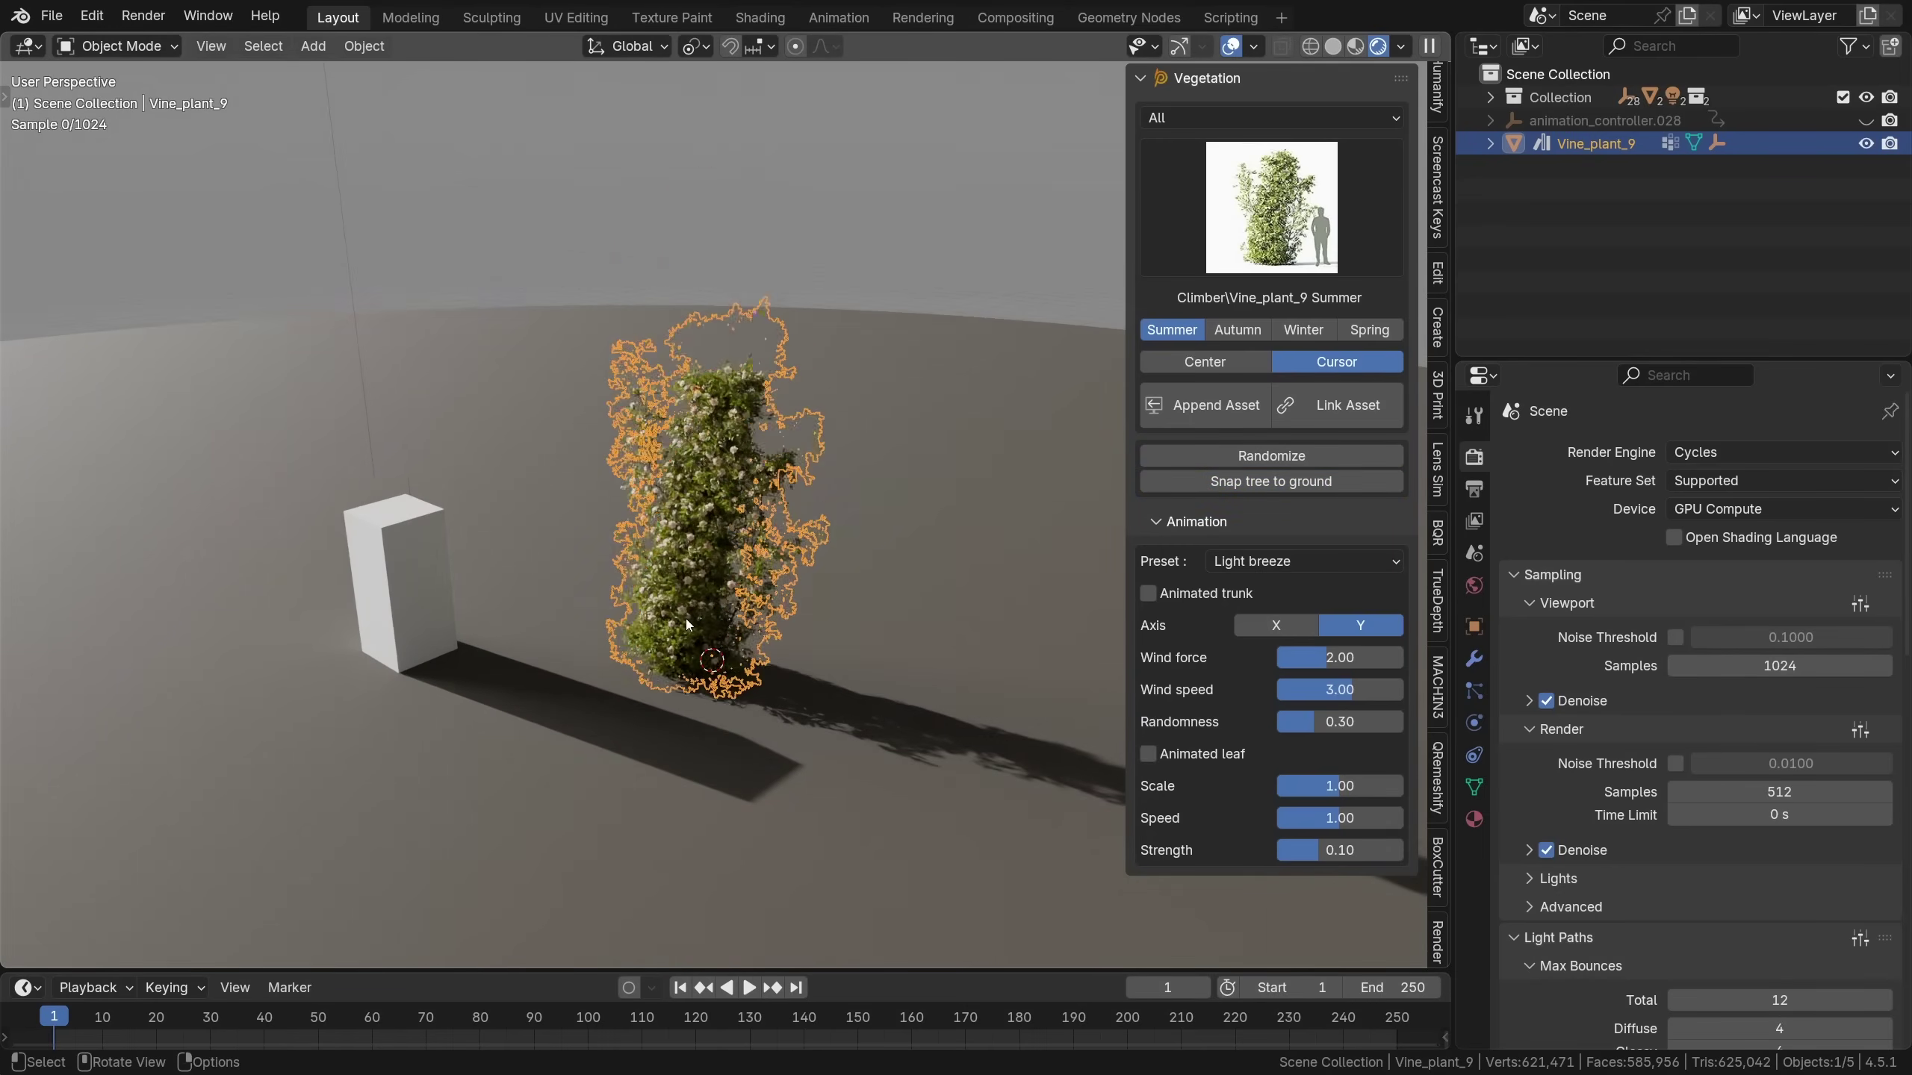
left_click(1189, 526)
left_click(1187, 526)
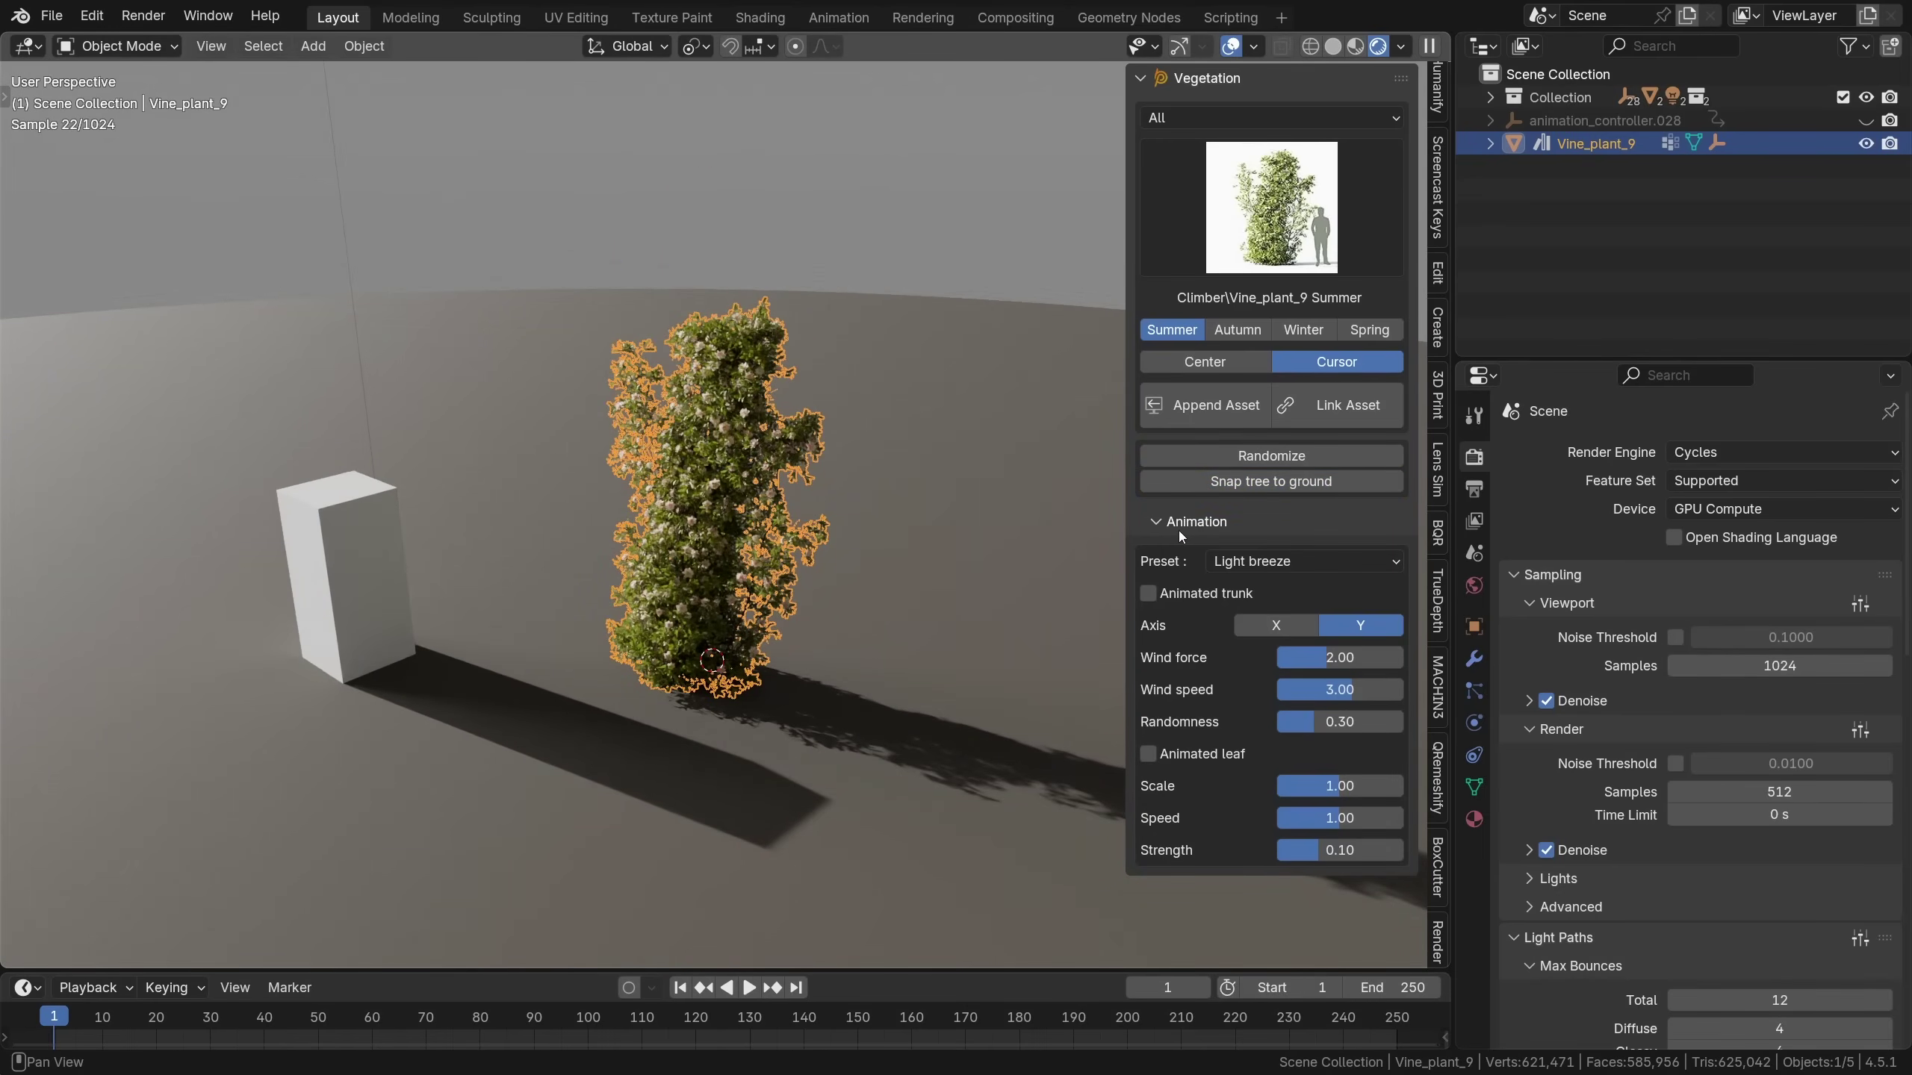
left_click(1260, 563)
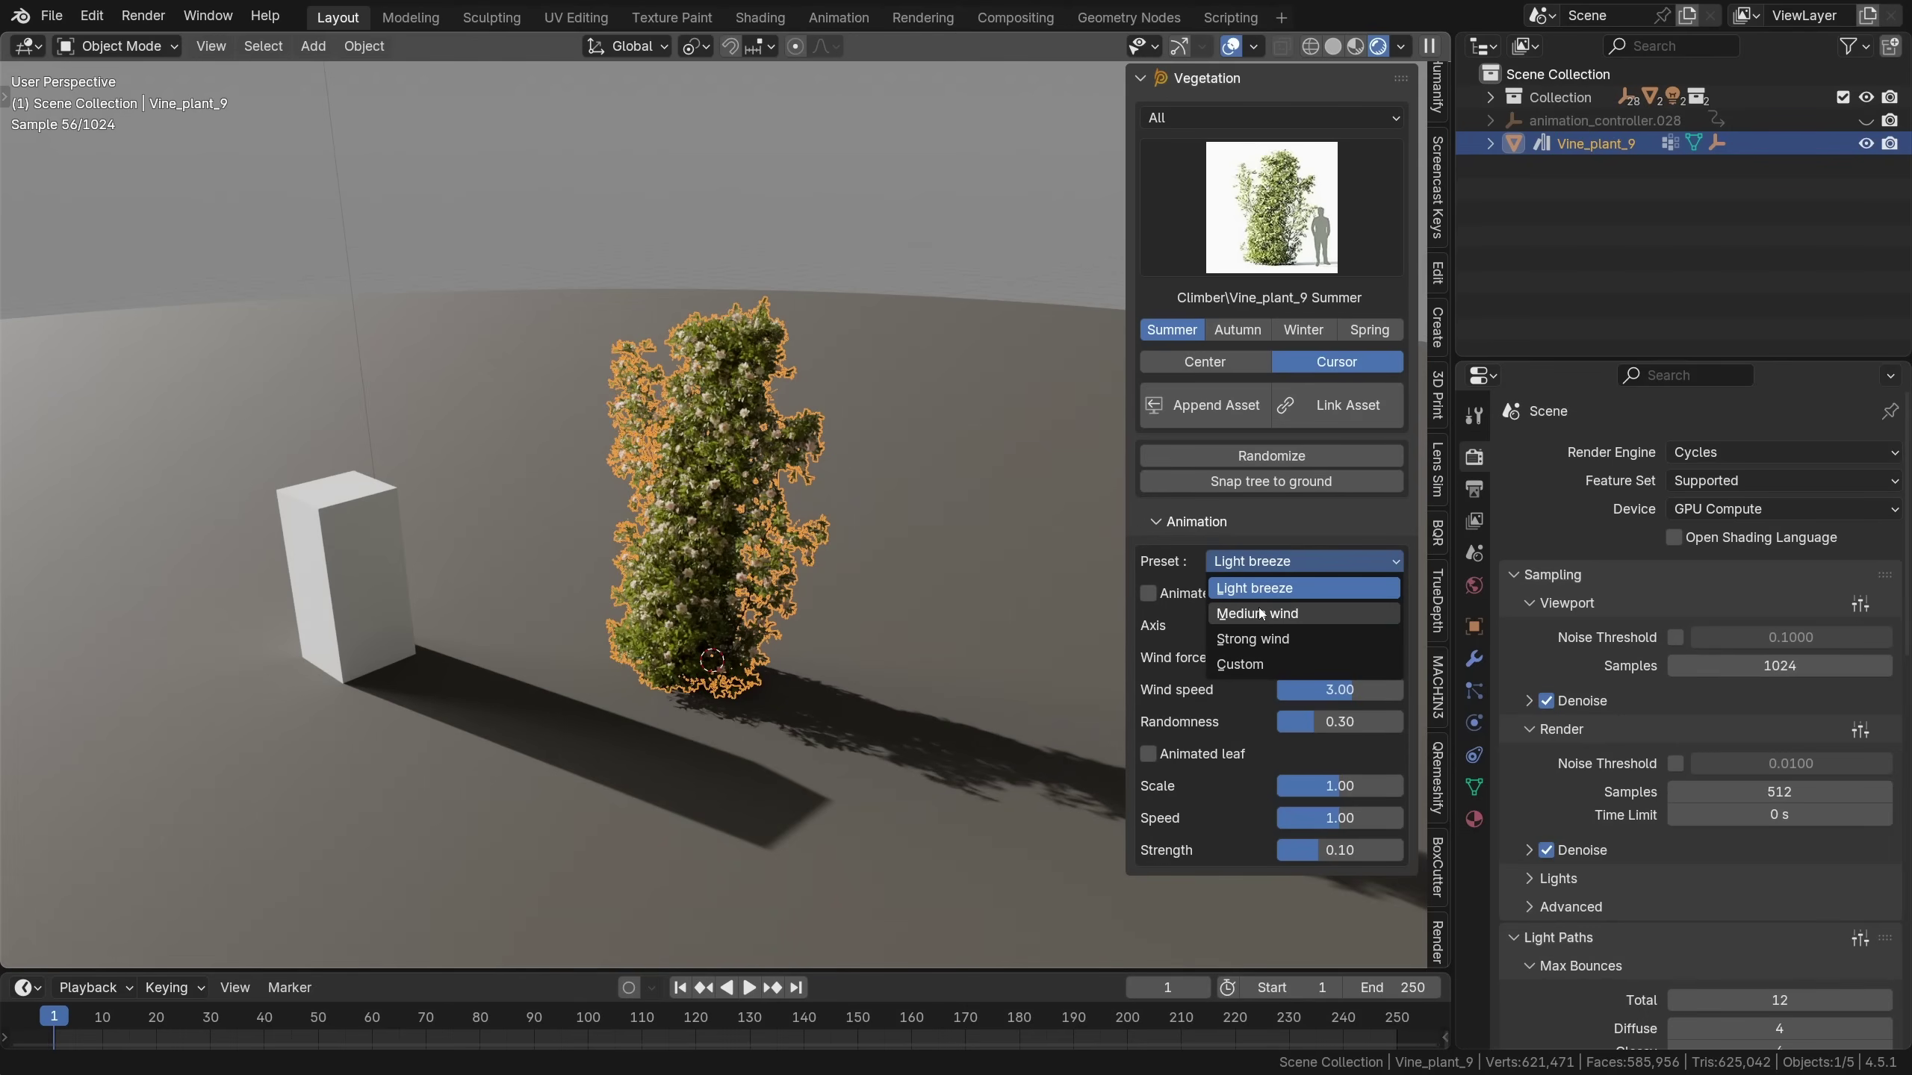
left_click(1261, 613)
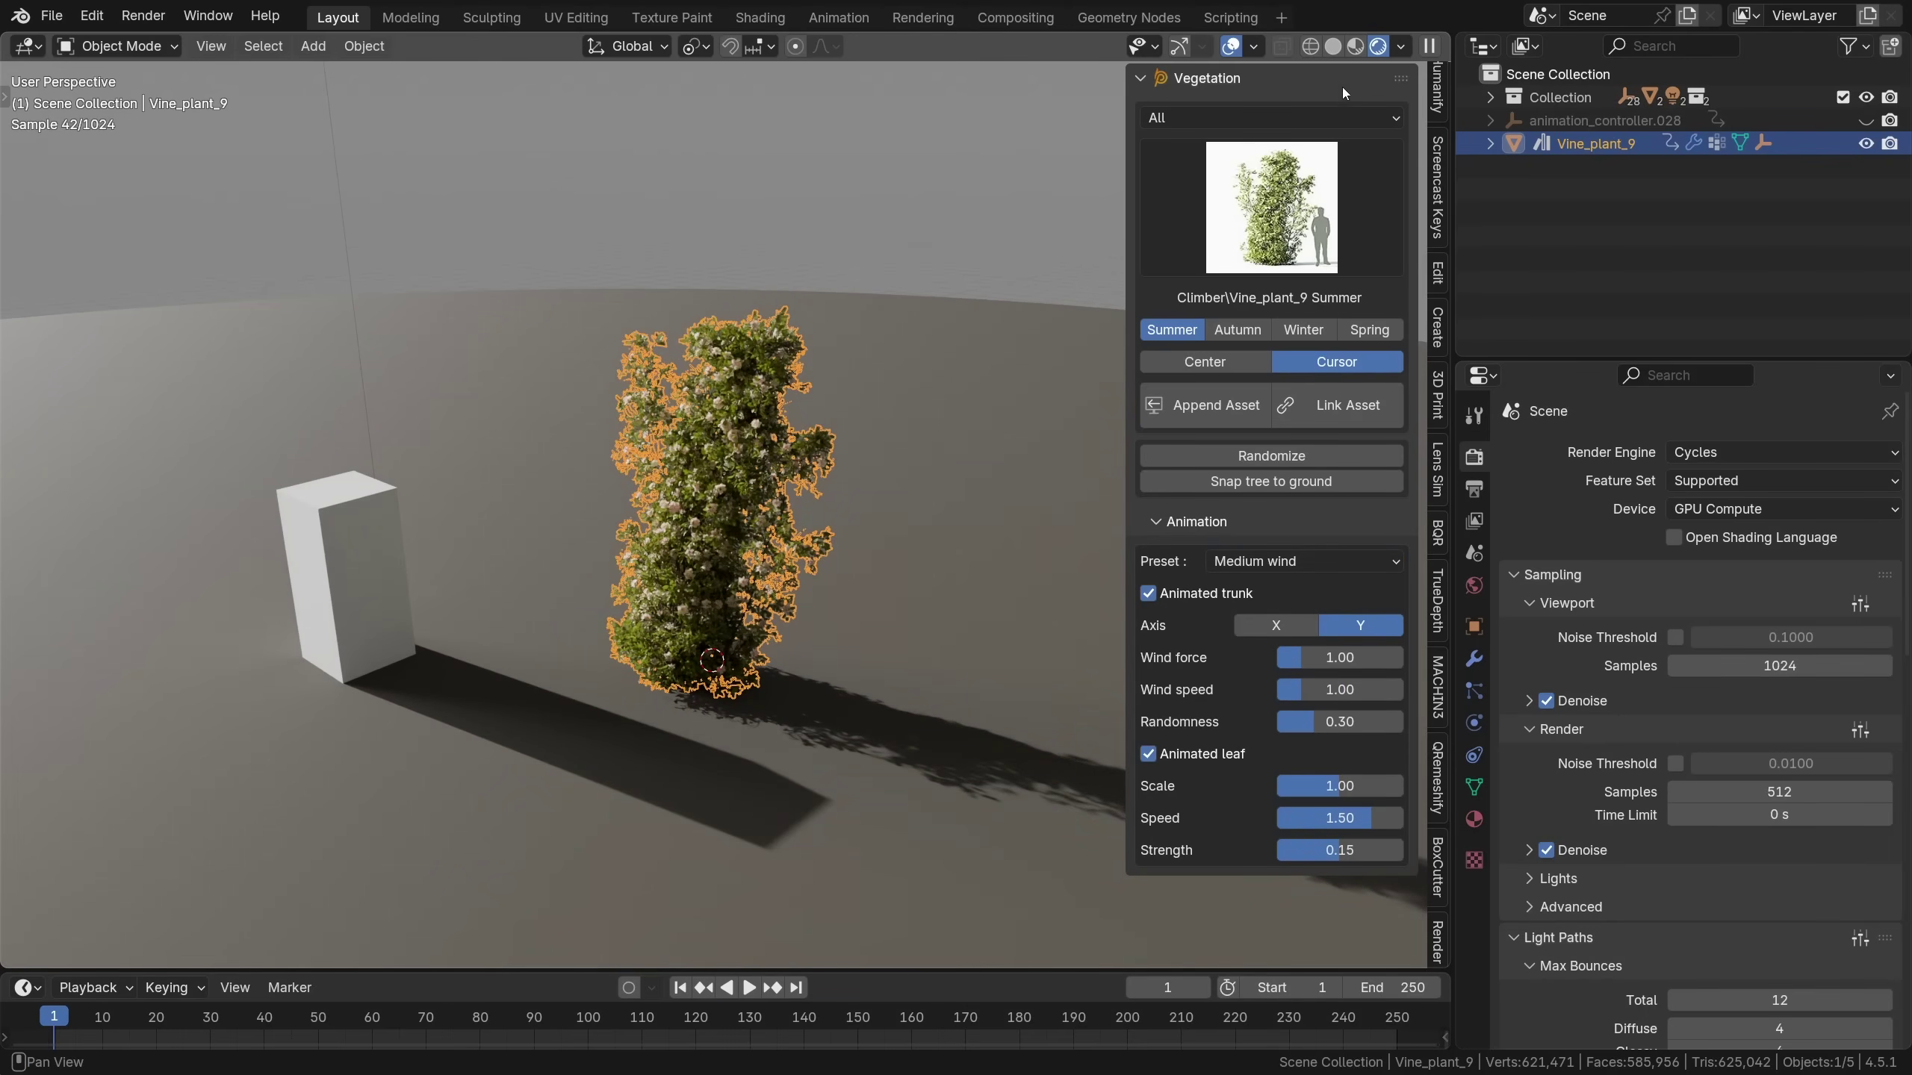
Play the vine's wind animation up close in solid viewport shading
left_click(1333, 46)
scroll(723, 499, "up", 3)
key("space")
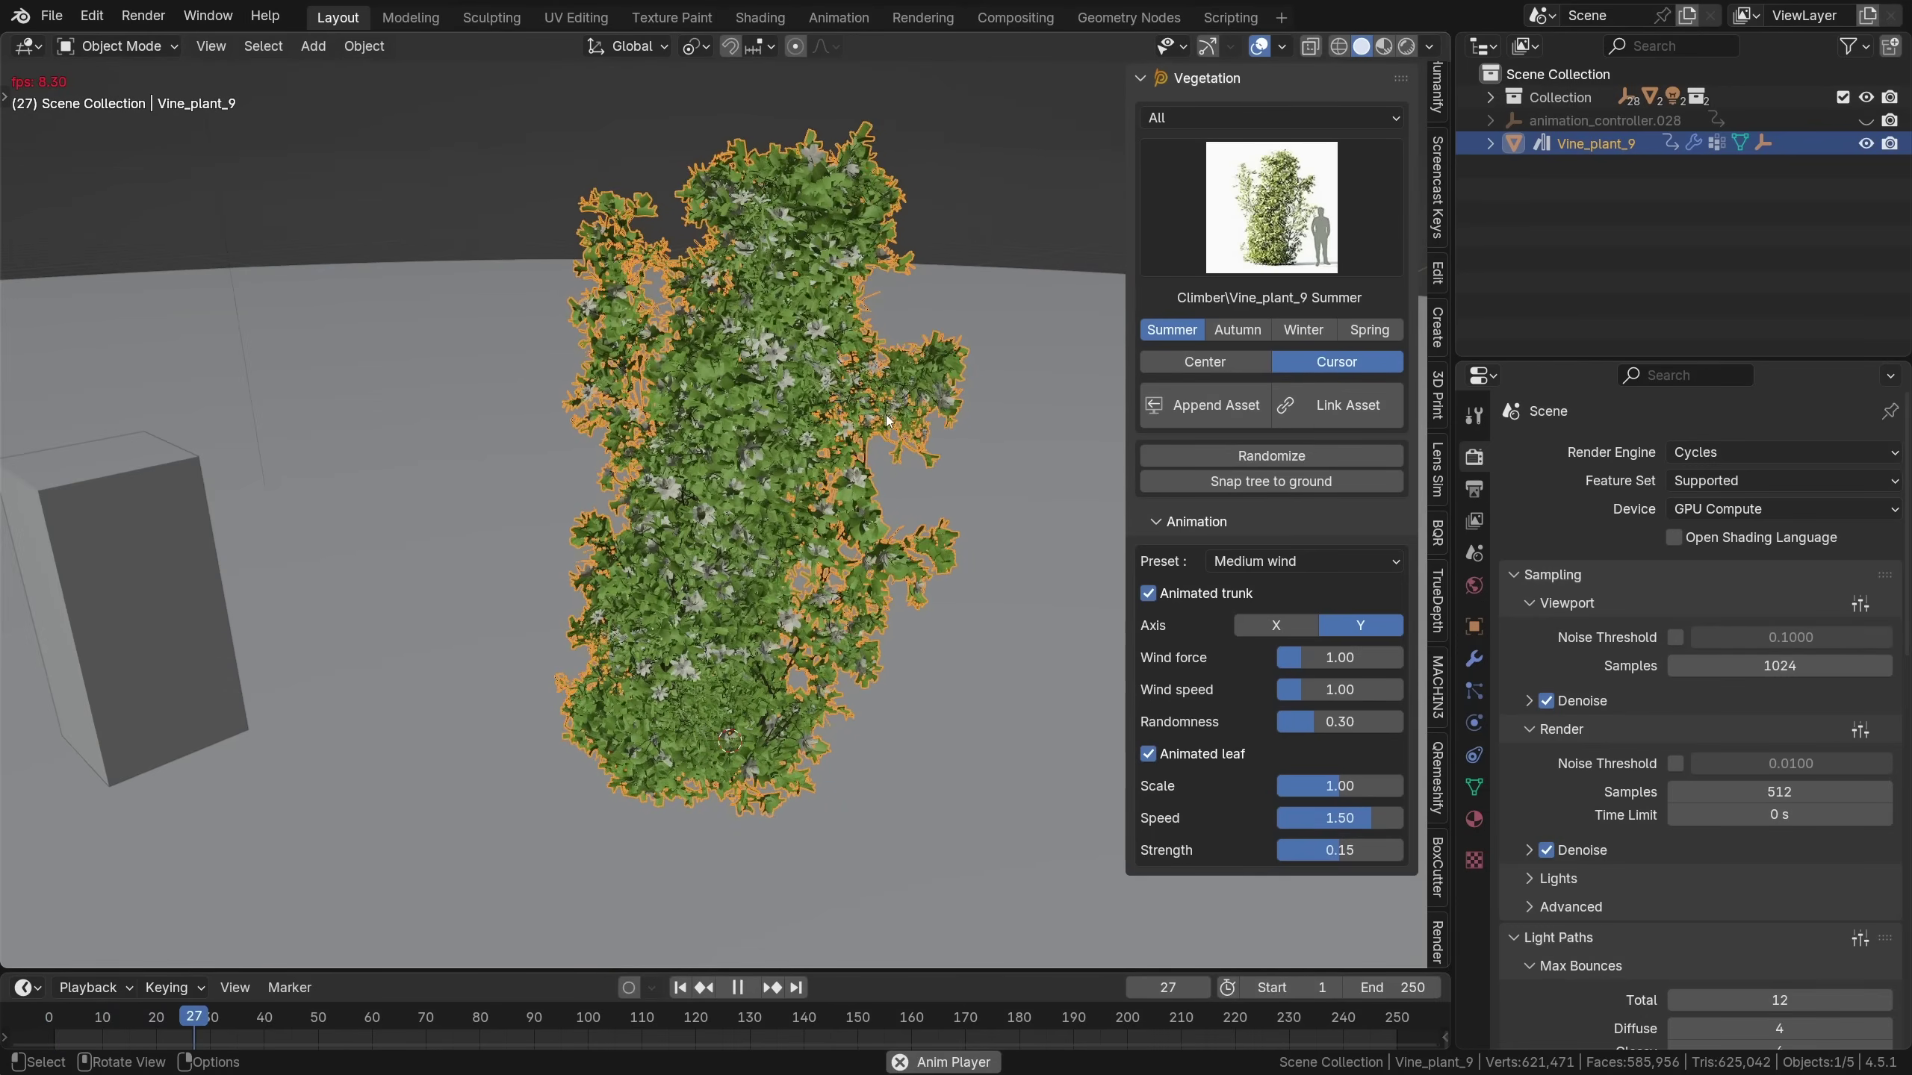
Switch the vine's animation preset to Light breeze and set the animated leaf strength to 0.50
left_click(1305, 561)
left_click(1261, 589)
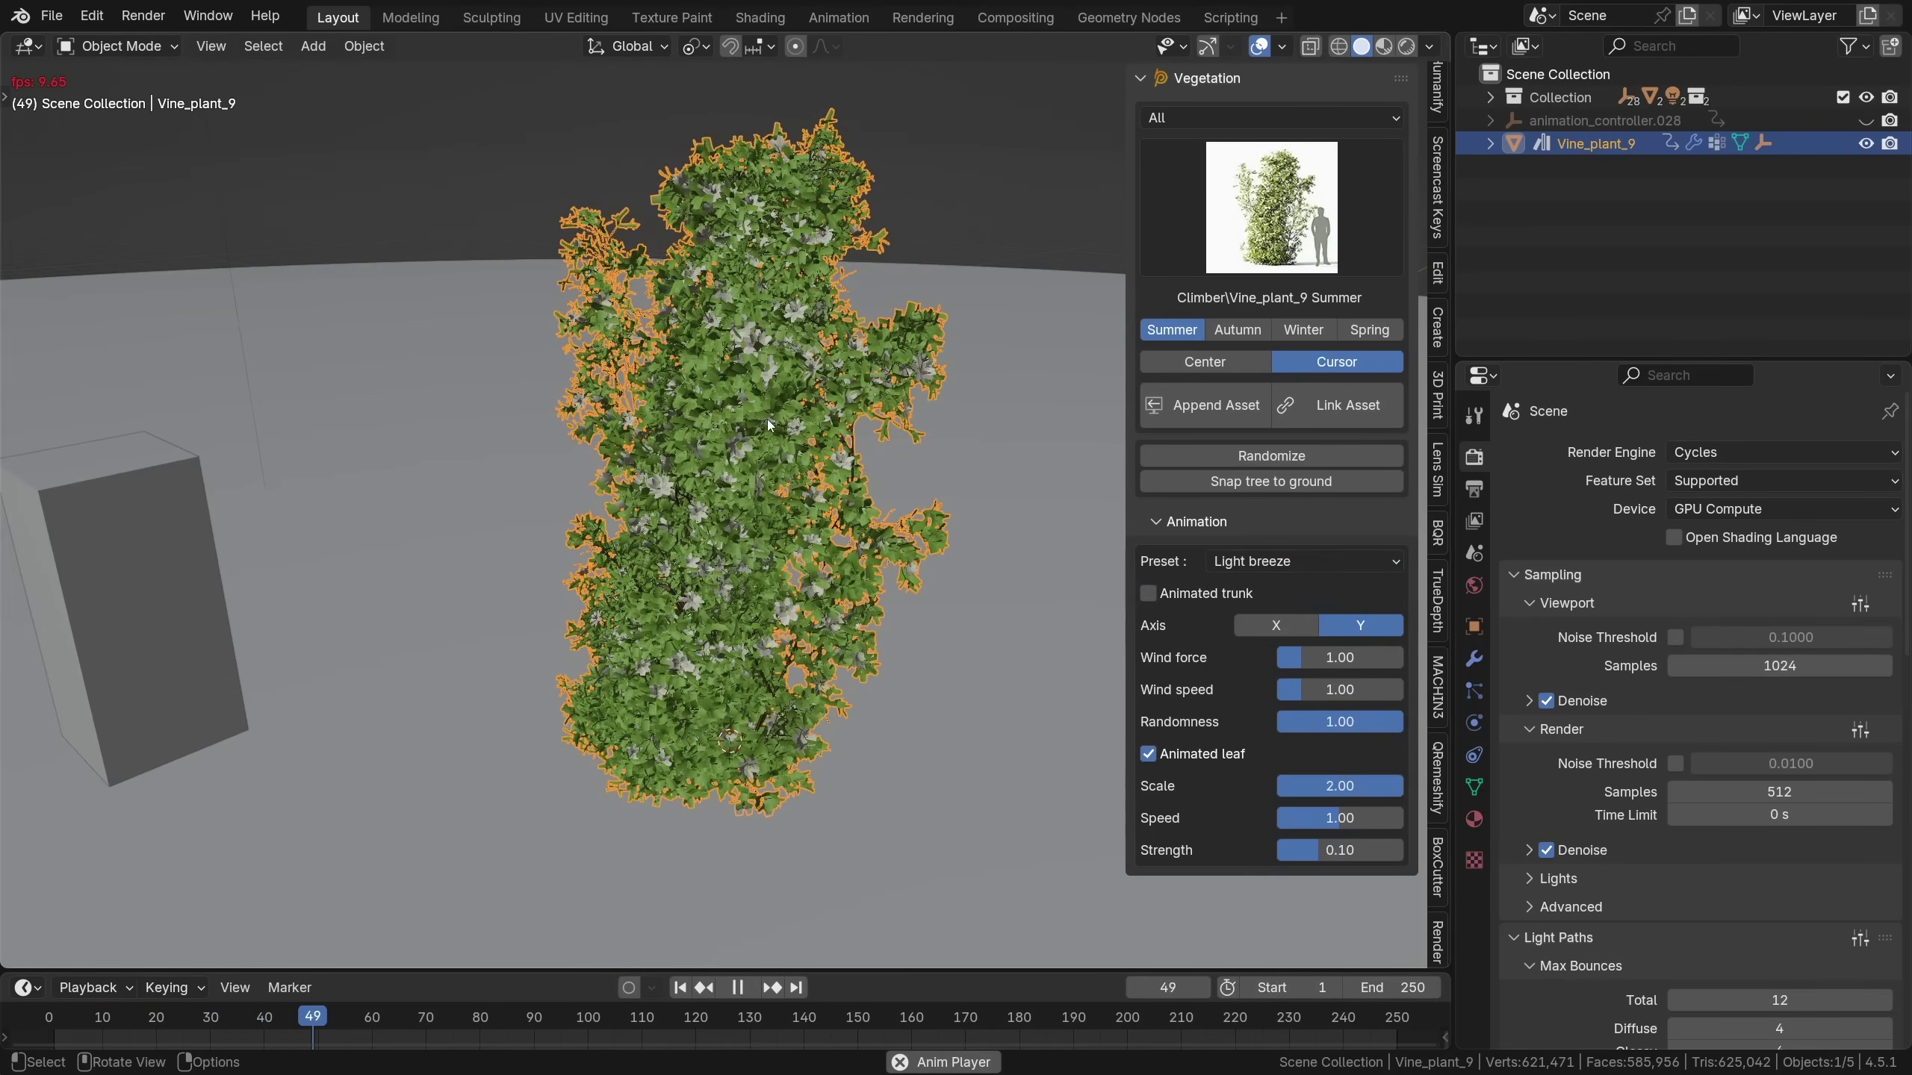
scroll(768, 419, "up", 3)
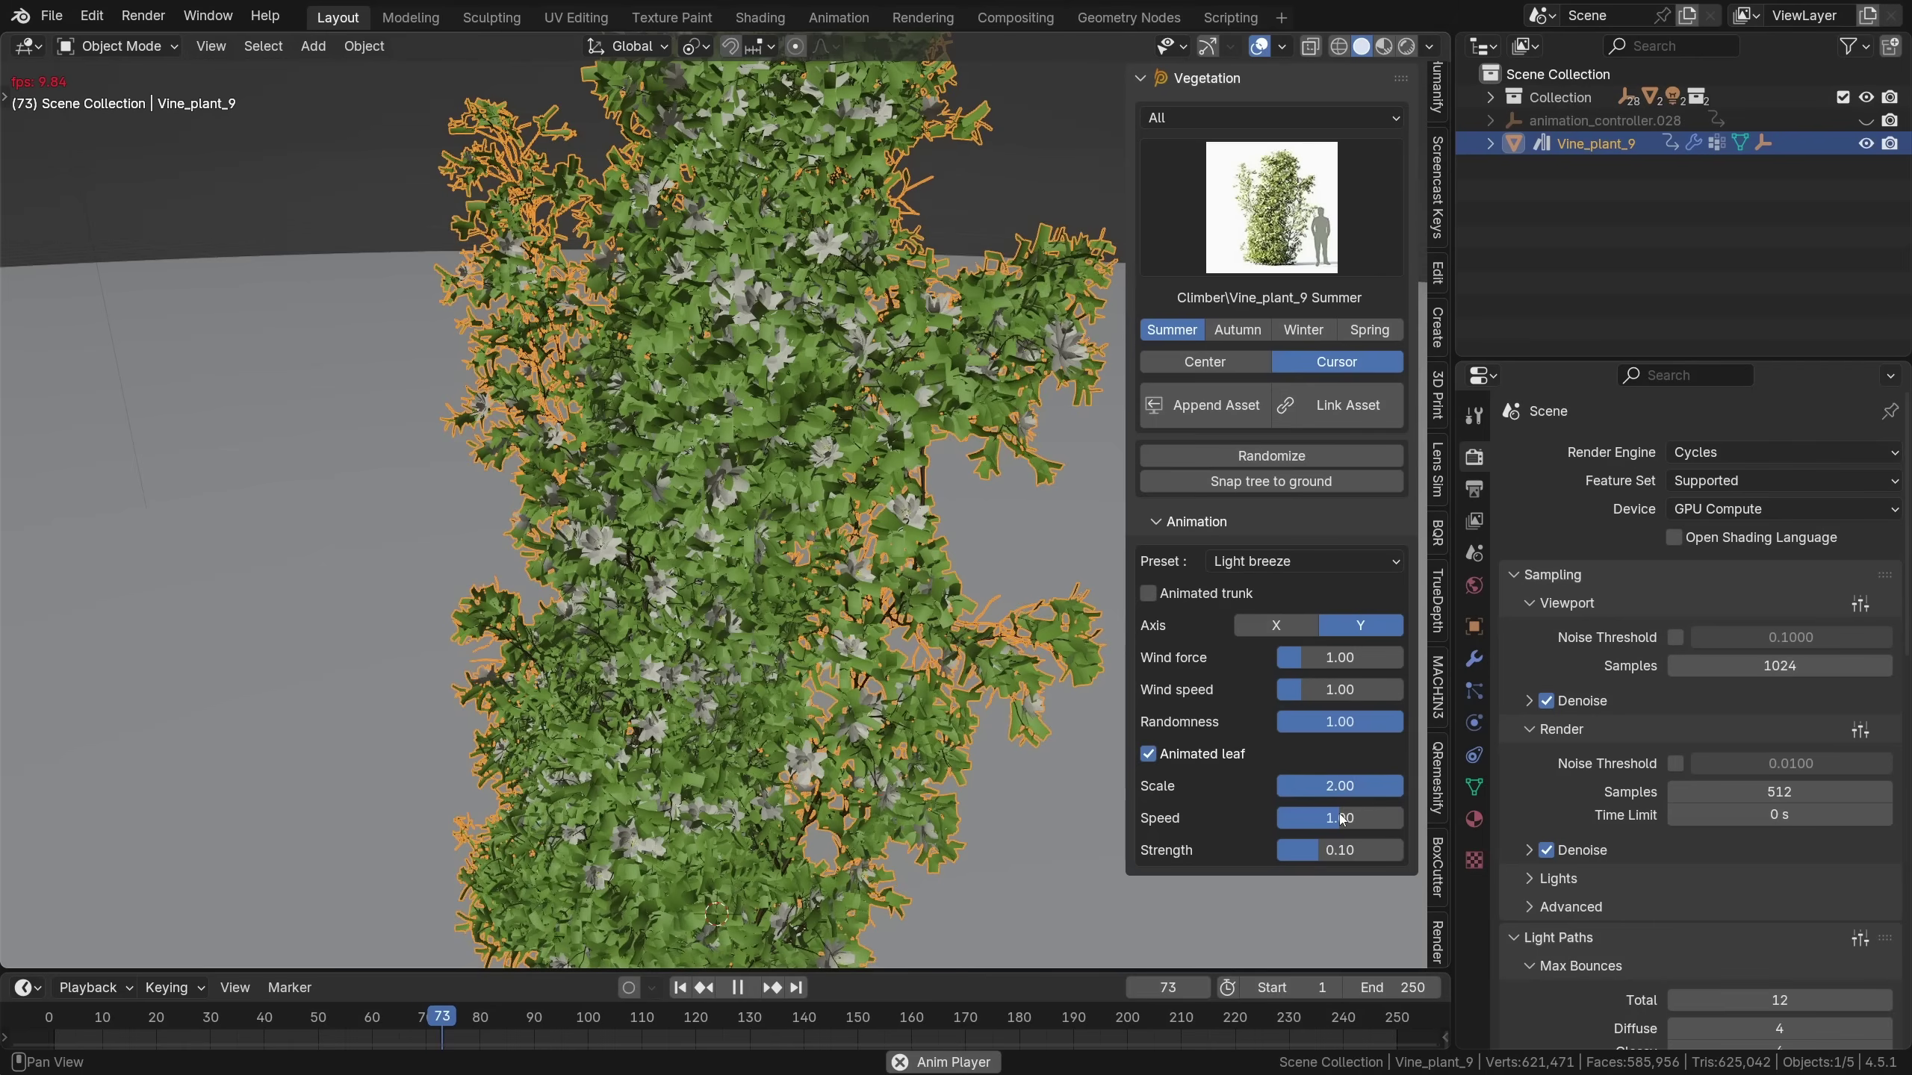
double_click(1307, 851)
key("Return")
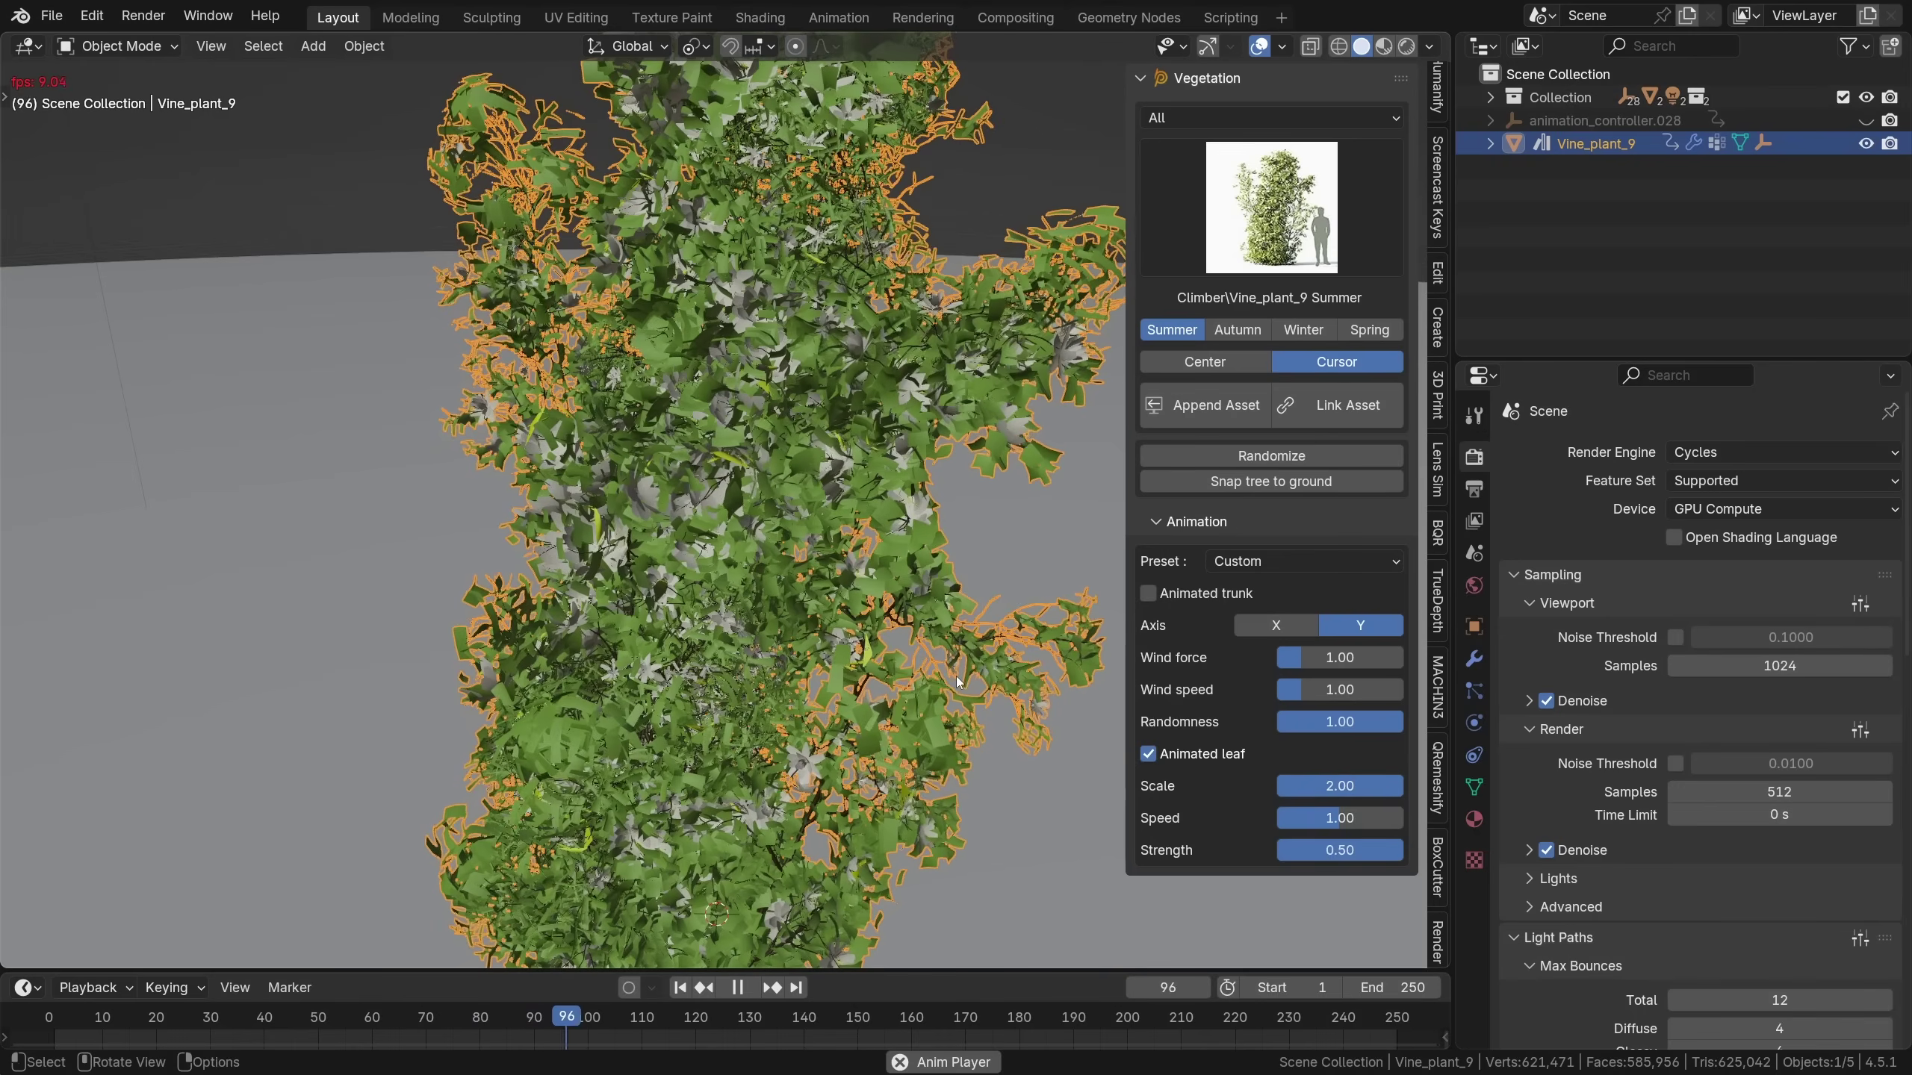
scroll(949, 672, "down", 3)
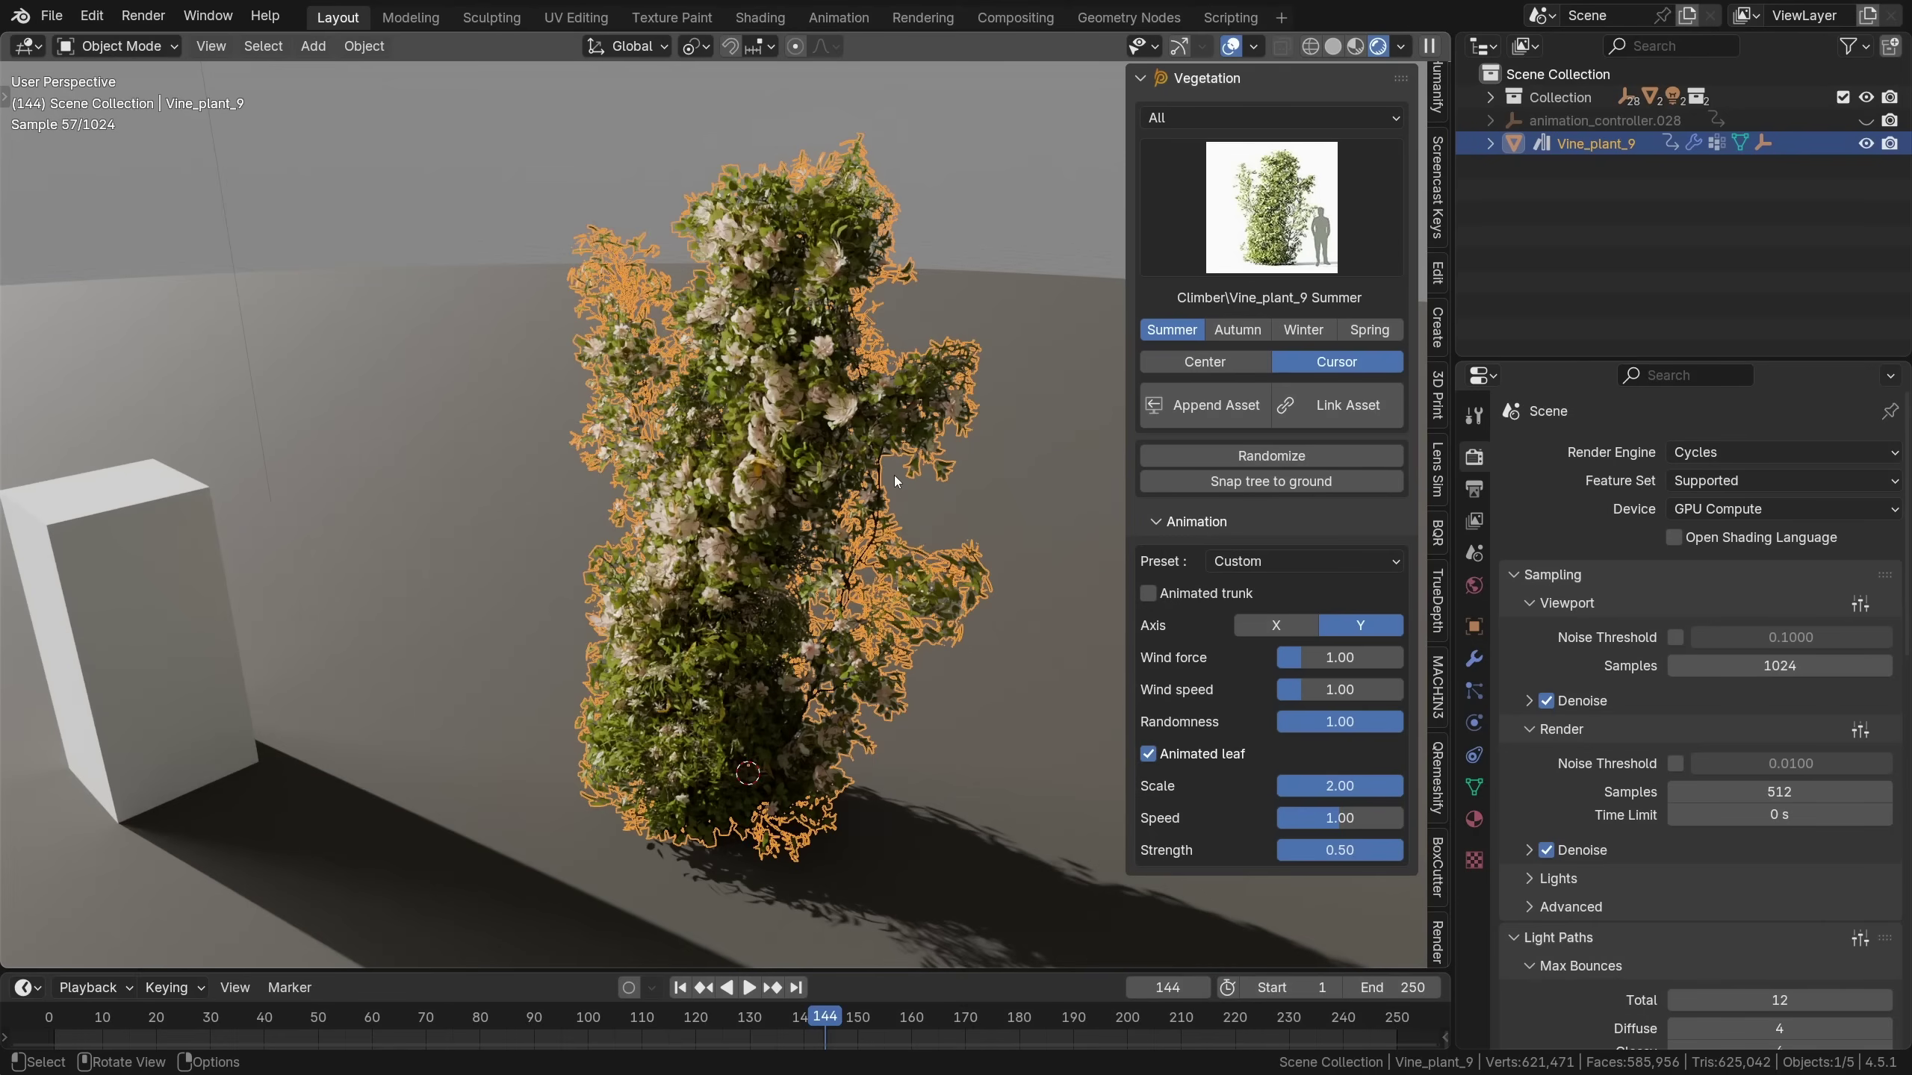
Duplicate the vine about -2.36 m in X and -0.47 m in Y, and retarget the copy's animation
key("shift+d")
left_click(554, 480)
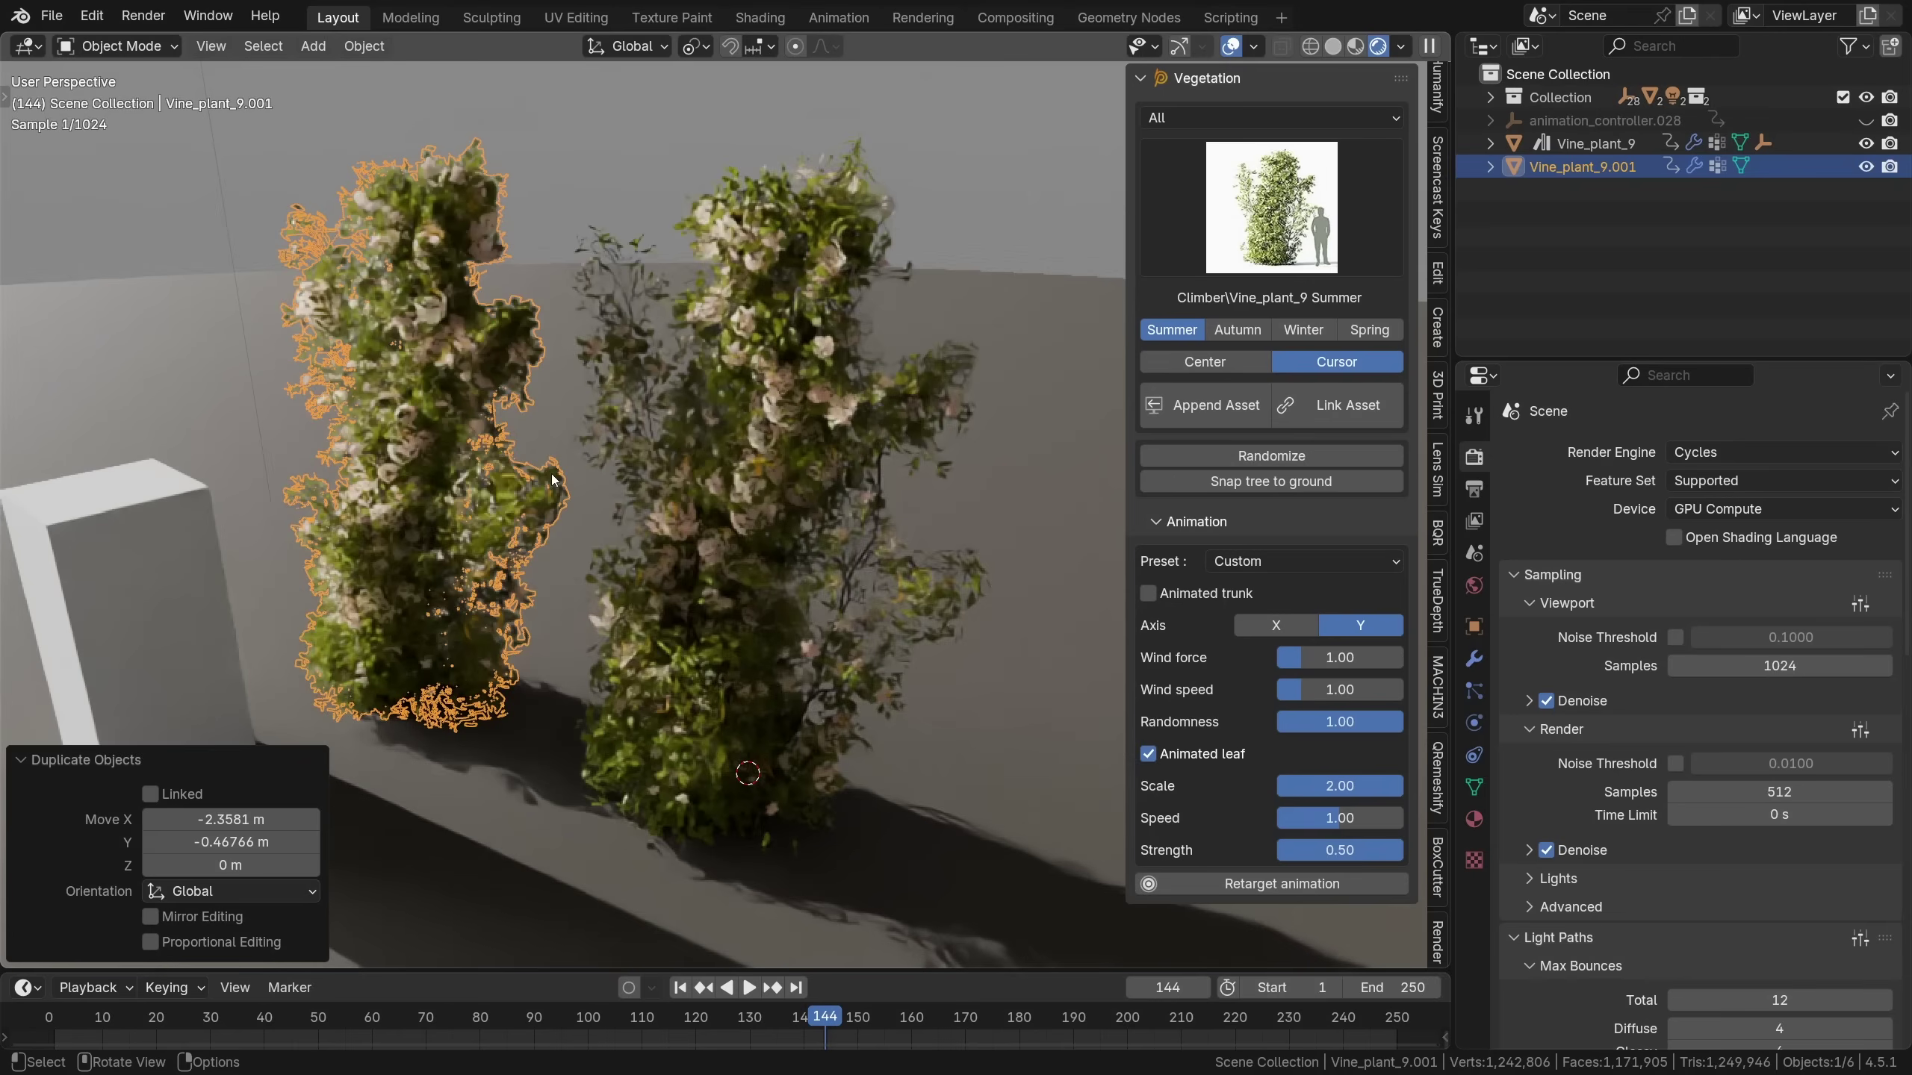
left_click(1278, 885)
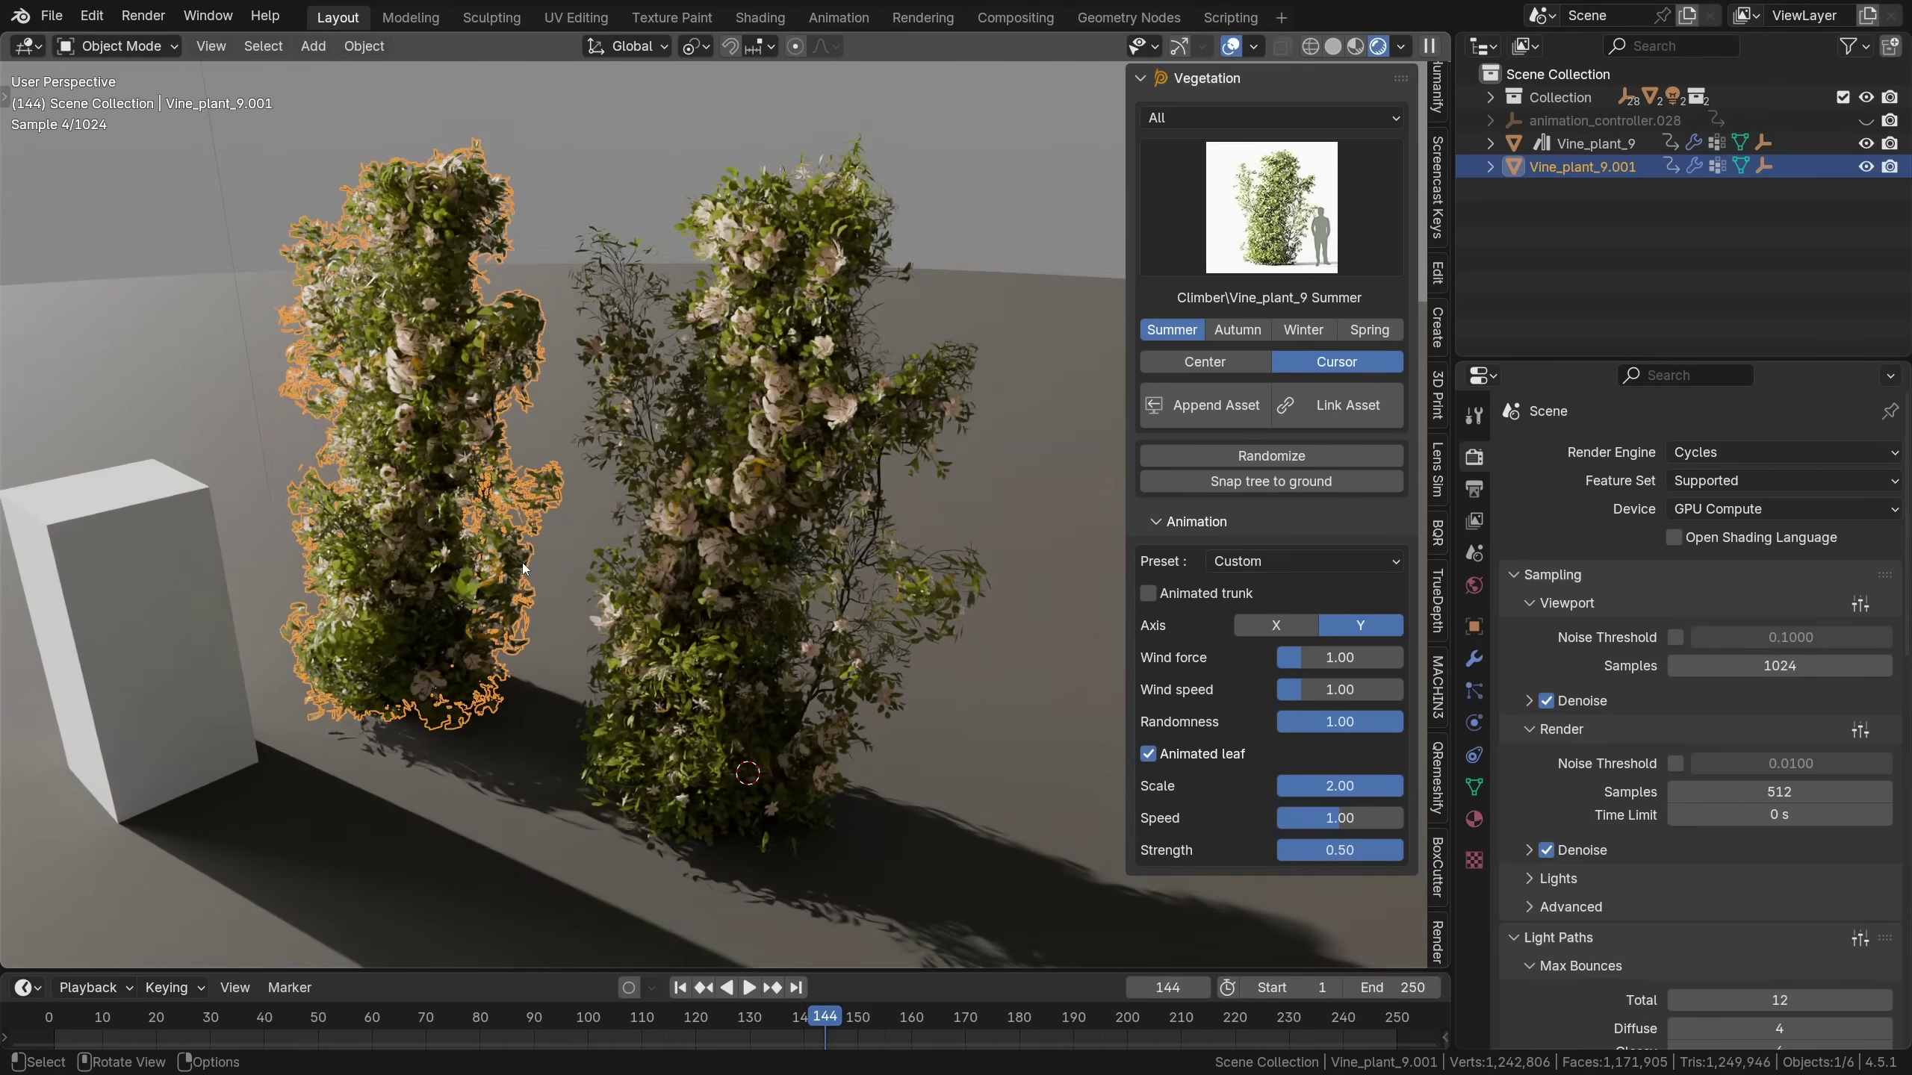
Select the original vine and examine its flower, leaf and trunk materials, including the seasonal and surface settings of leaf.006
left_click(736, 452)
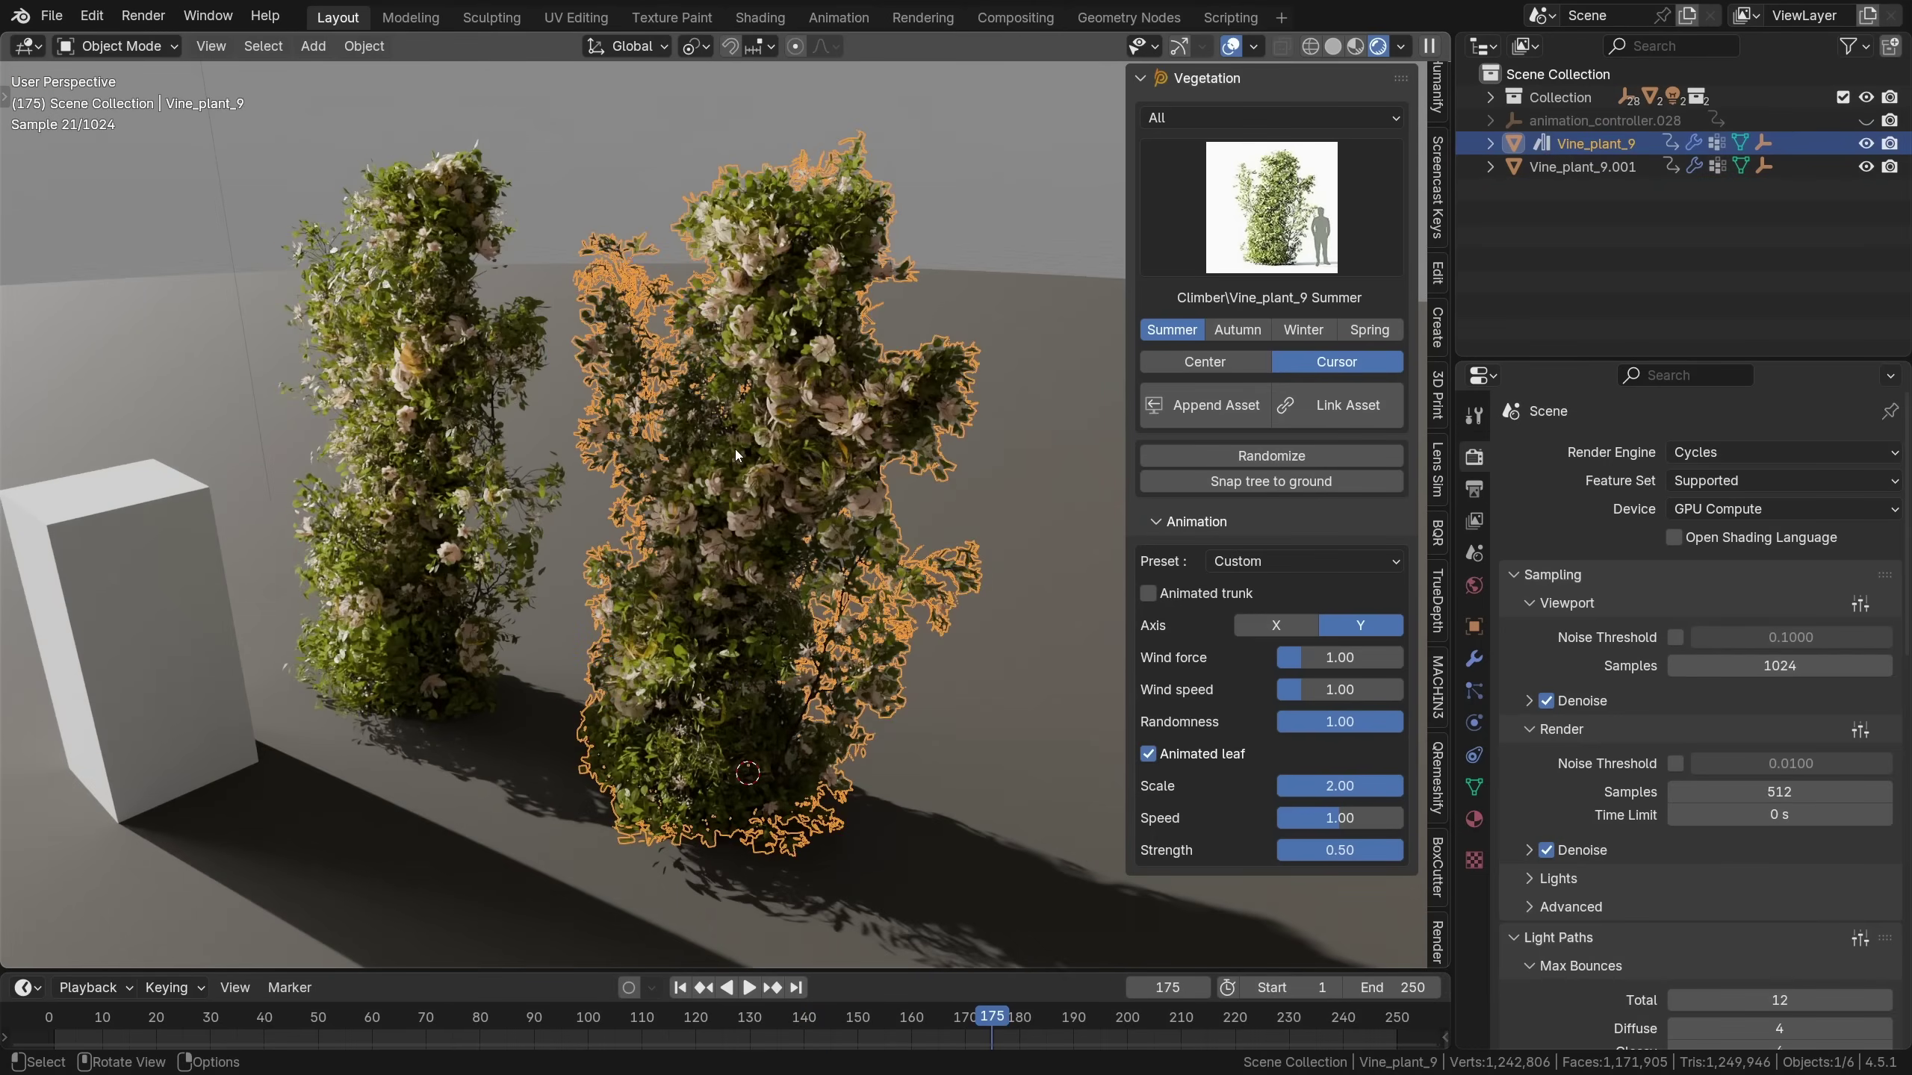
left_click(1469, 823)
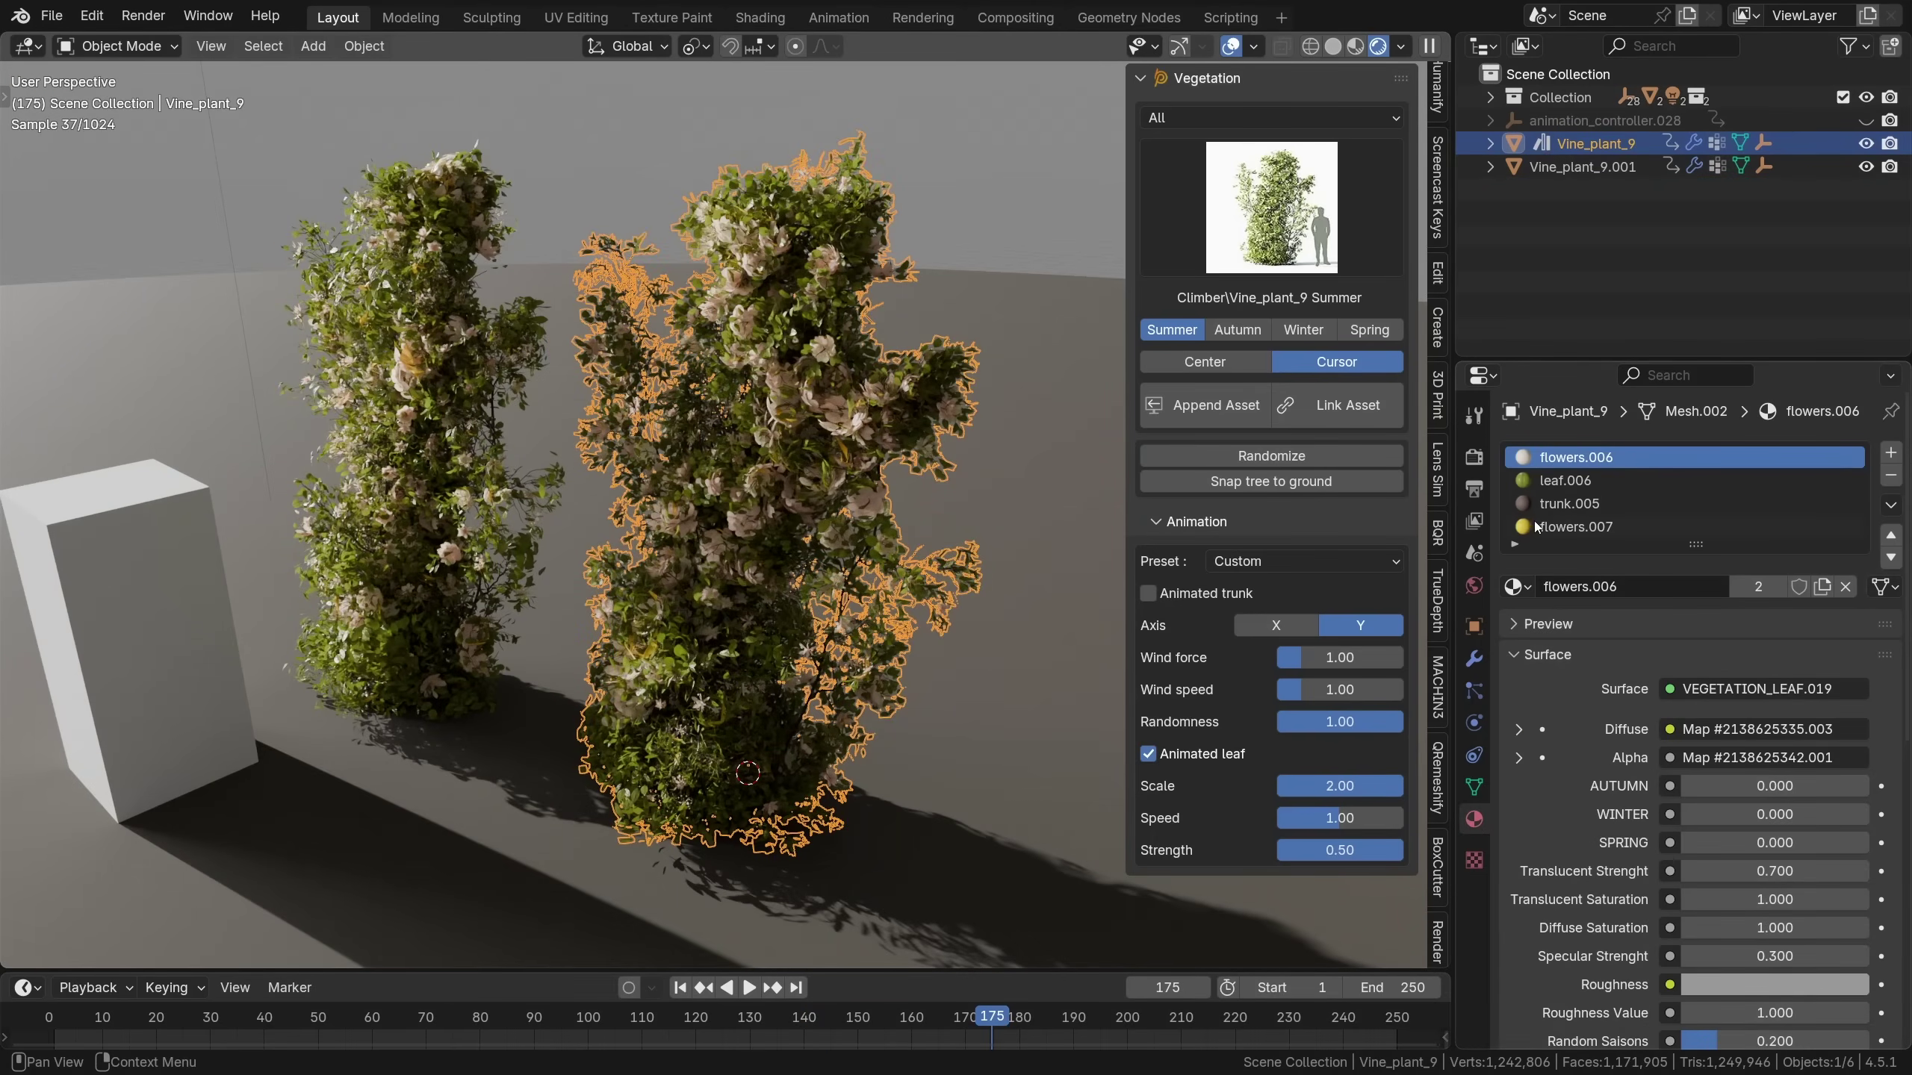
left_click(1576, 478)
left_click(1575, 504)
left_click(1573, 526)
left_click(1558, 481)
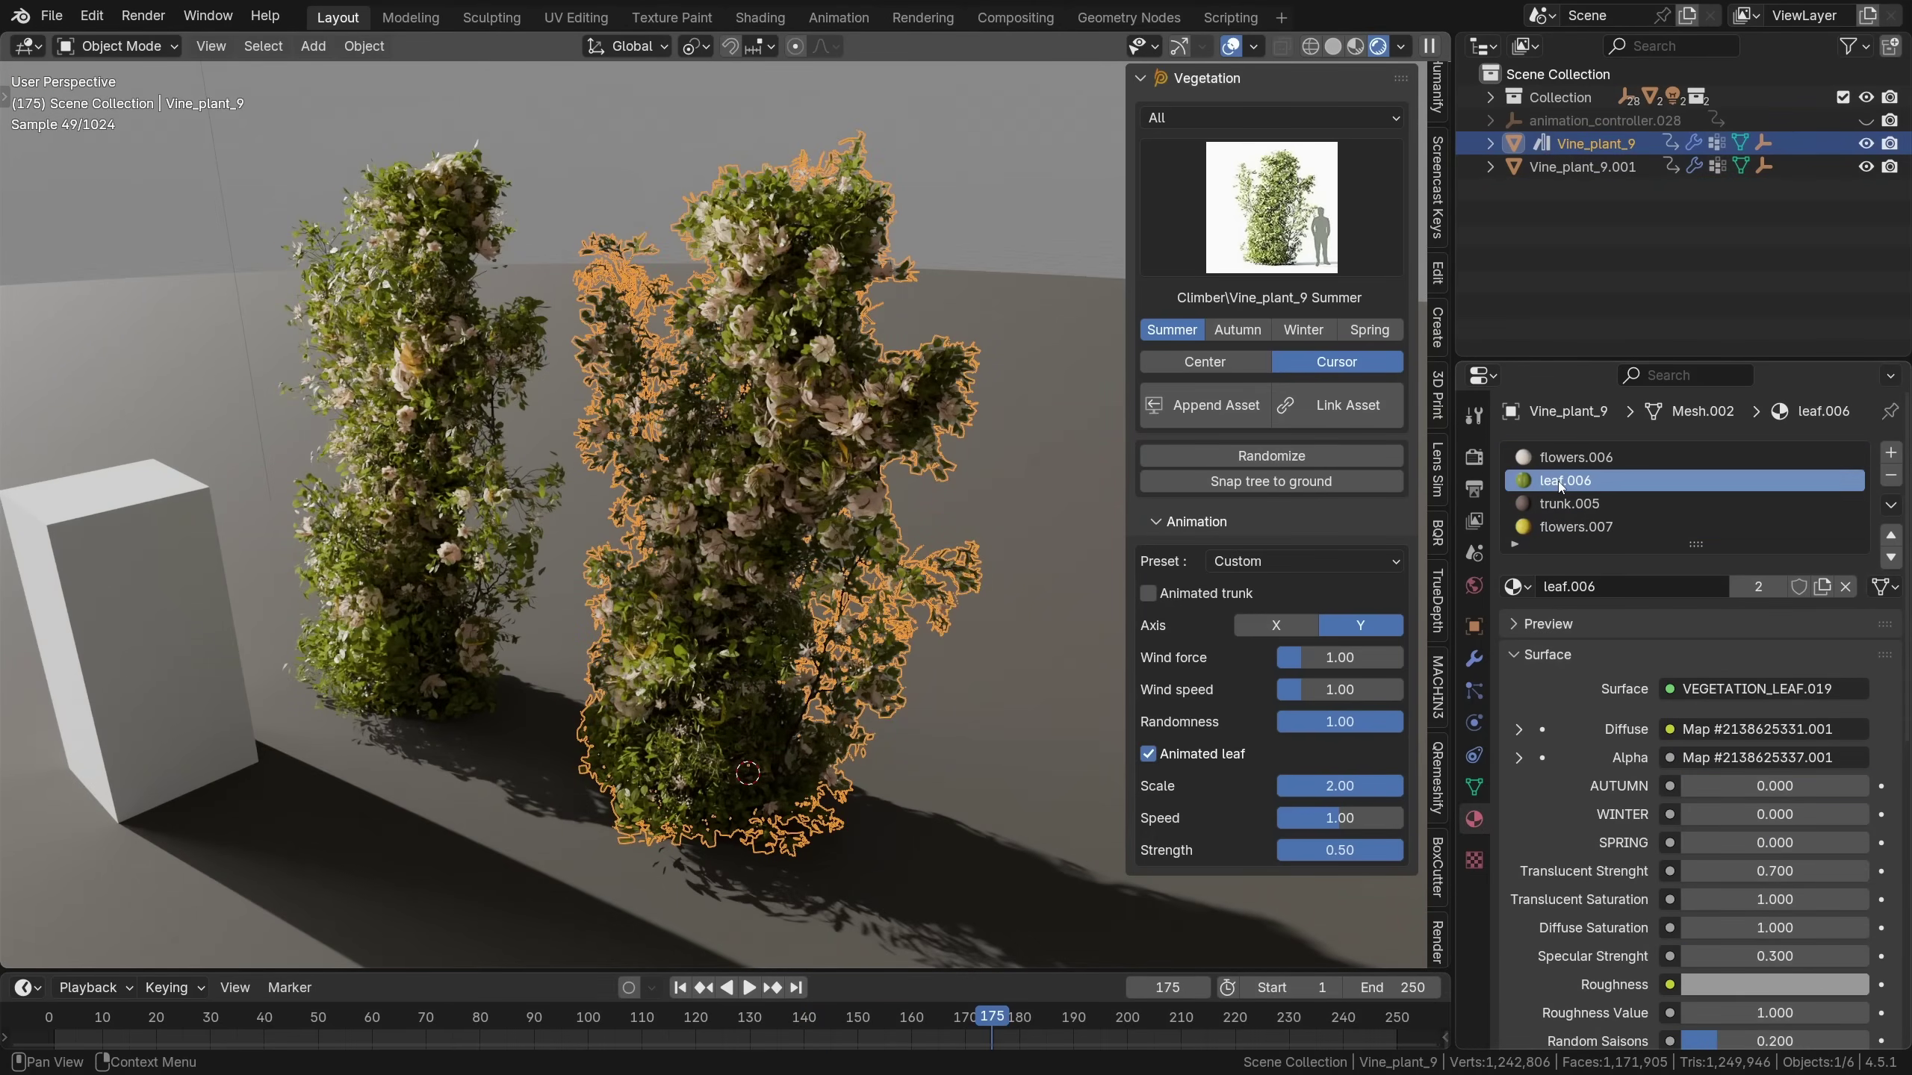
scroll(1603, 641, "down", 5)
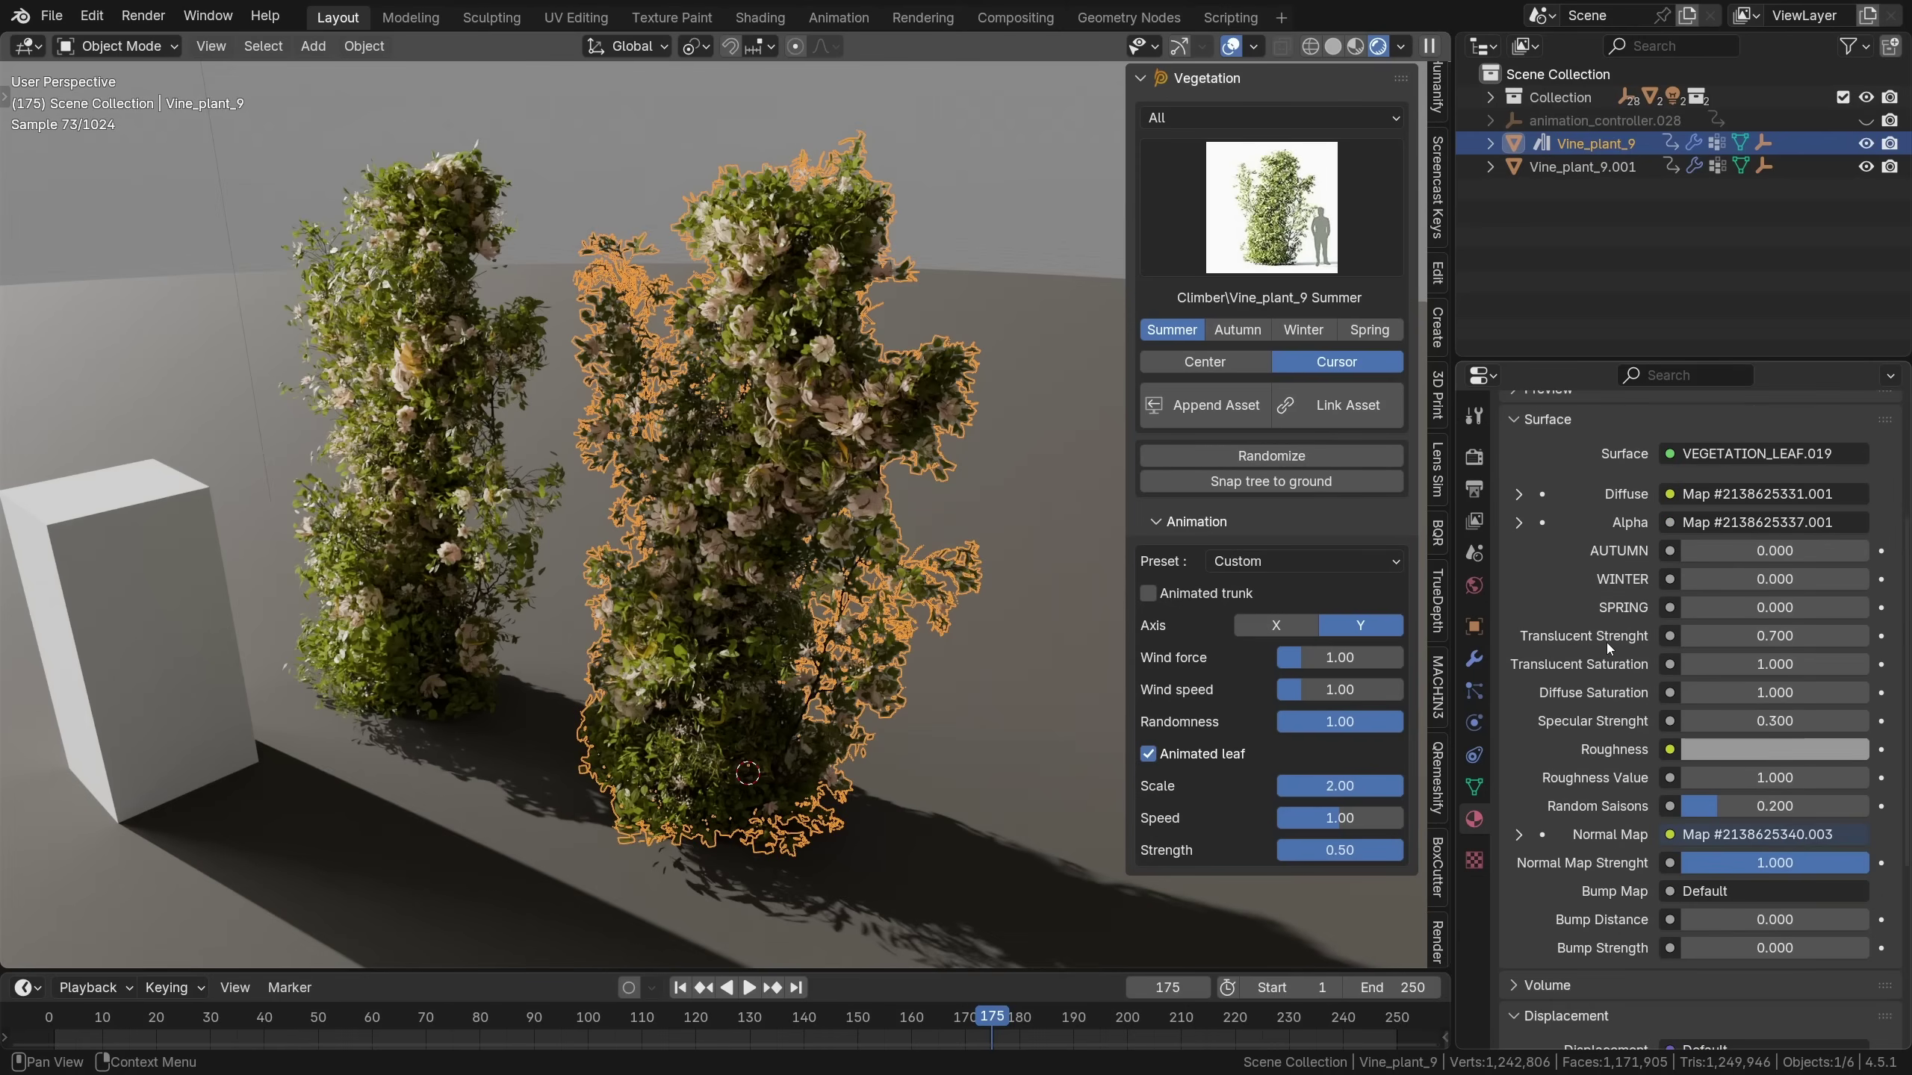
scroll(1603, 610, "down", 1)
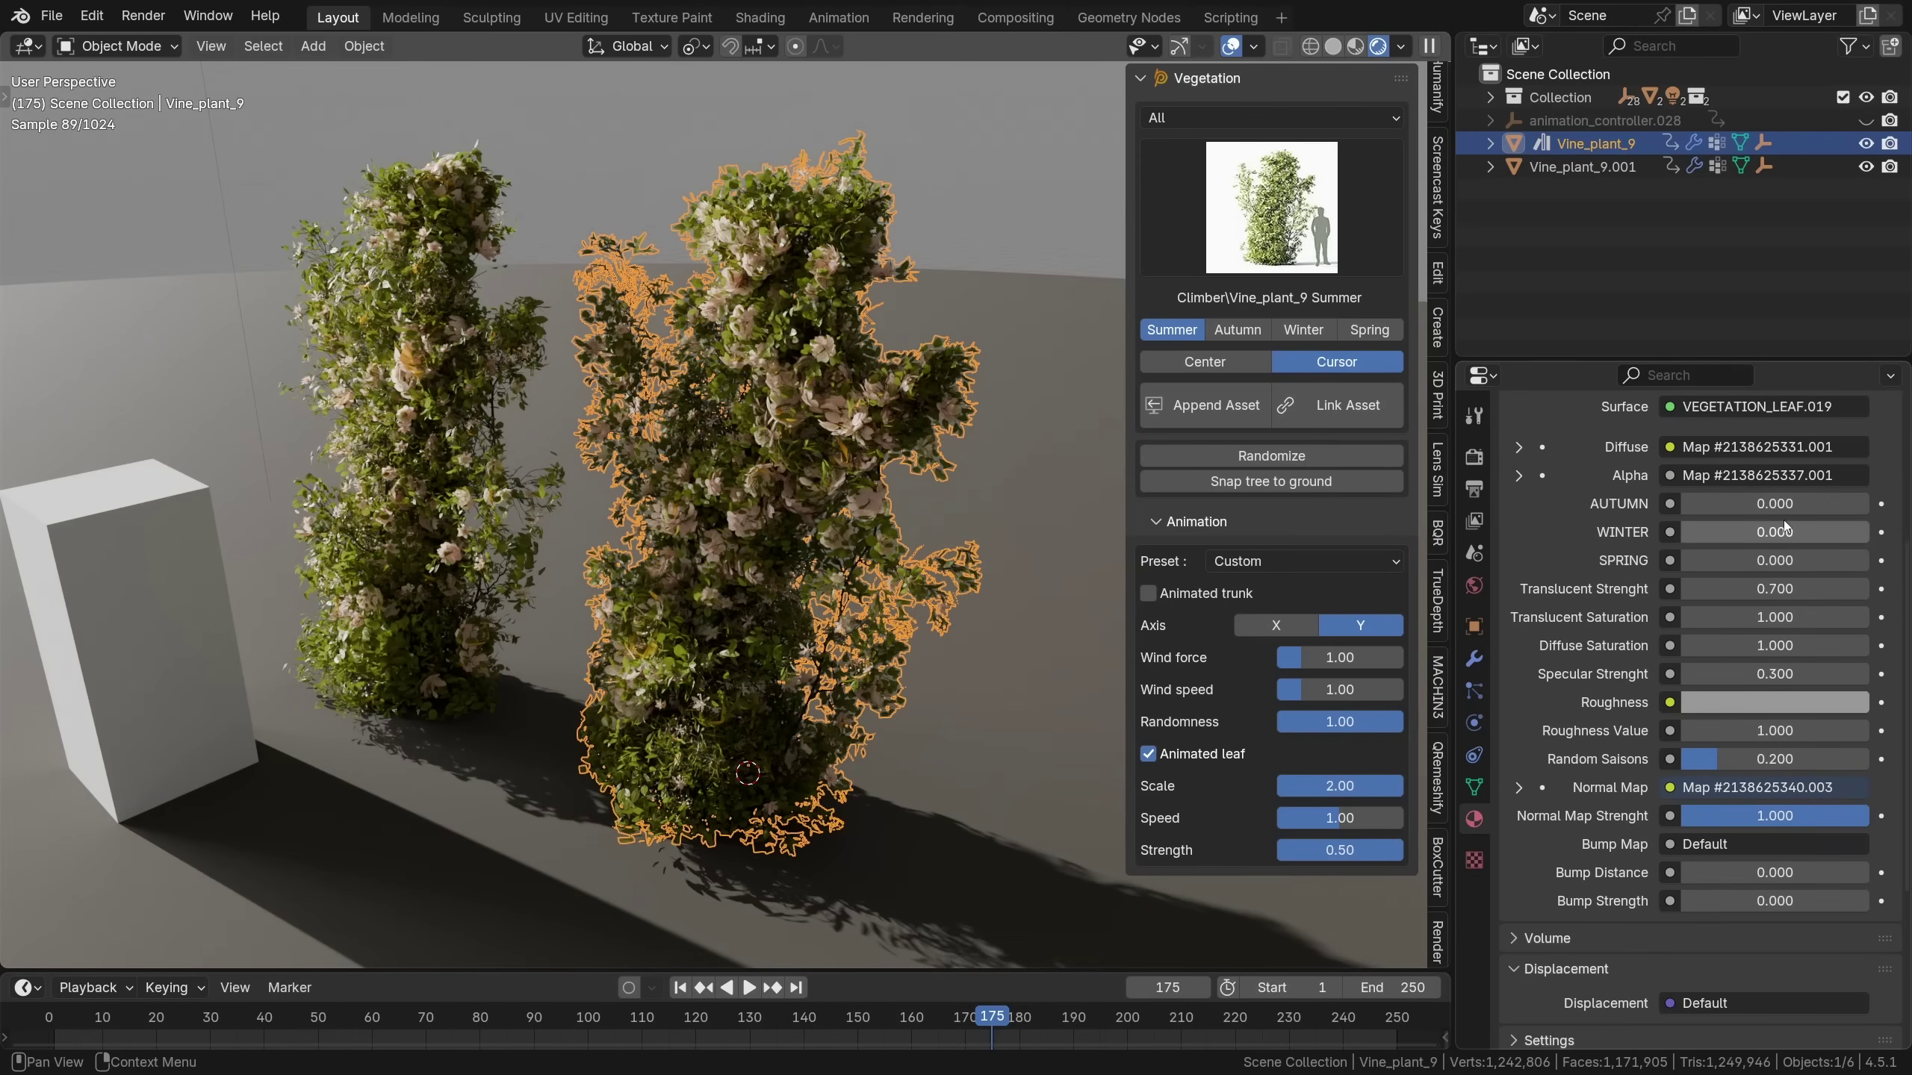
Make the original vine's leaf material single-user and raise the Winter value on its leaf and flowers.006 materials
left_click_drag(1732, 508, 1682, 508)
scroll(1670, 515, "up", 6)
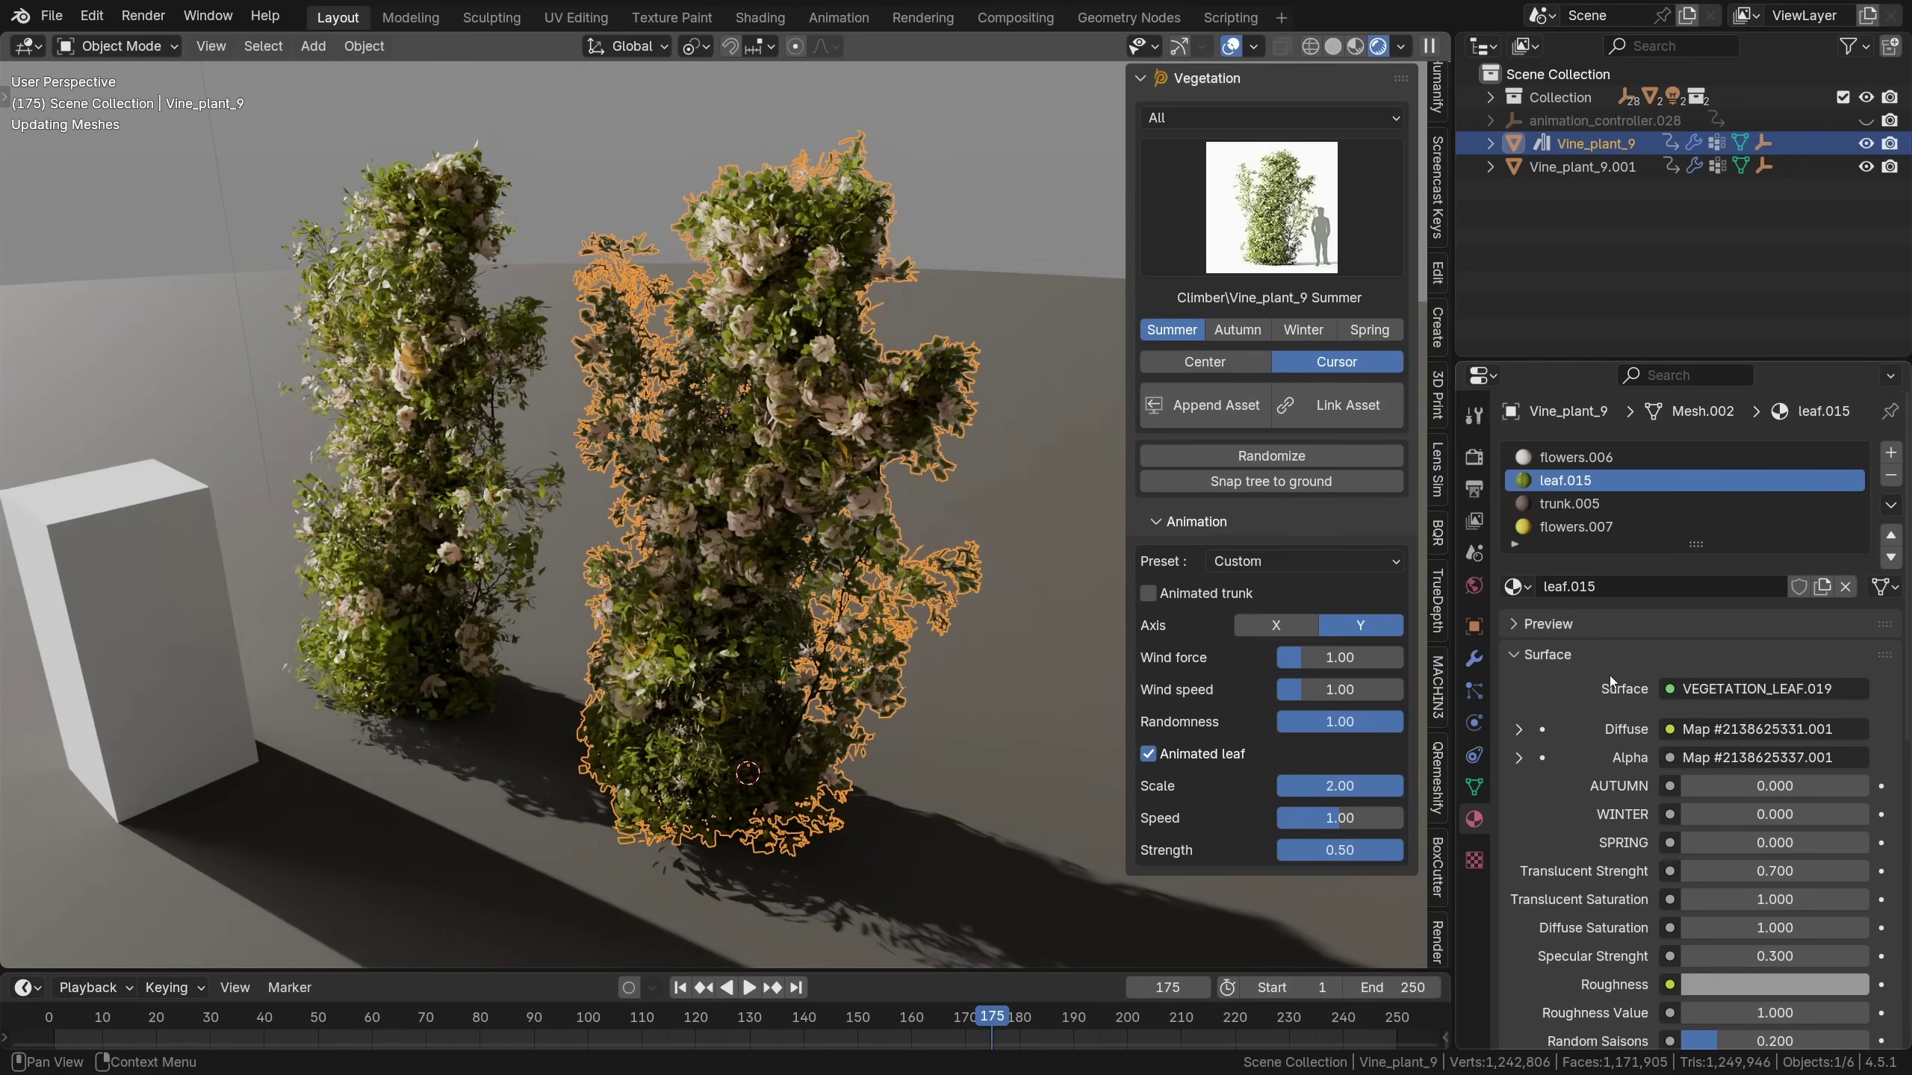
scroll(1608, 676, "down", 5)
left_click_drag(1716, 551, 1867, 578)
scroll(1632, 643, "up", 5)
left_click(1579, 463)
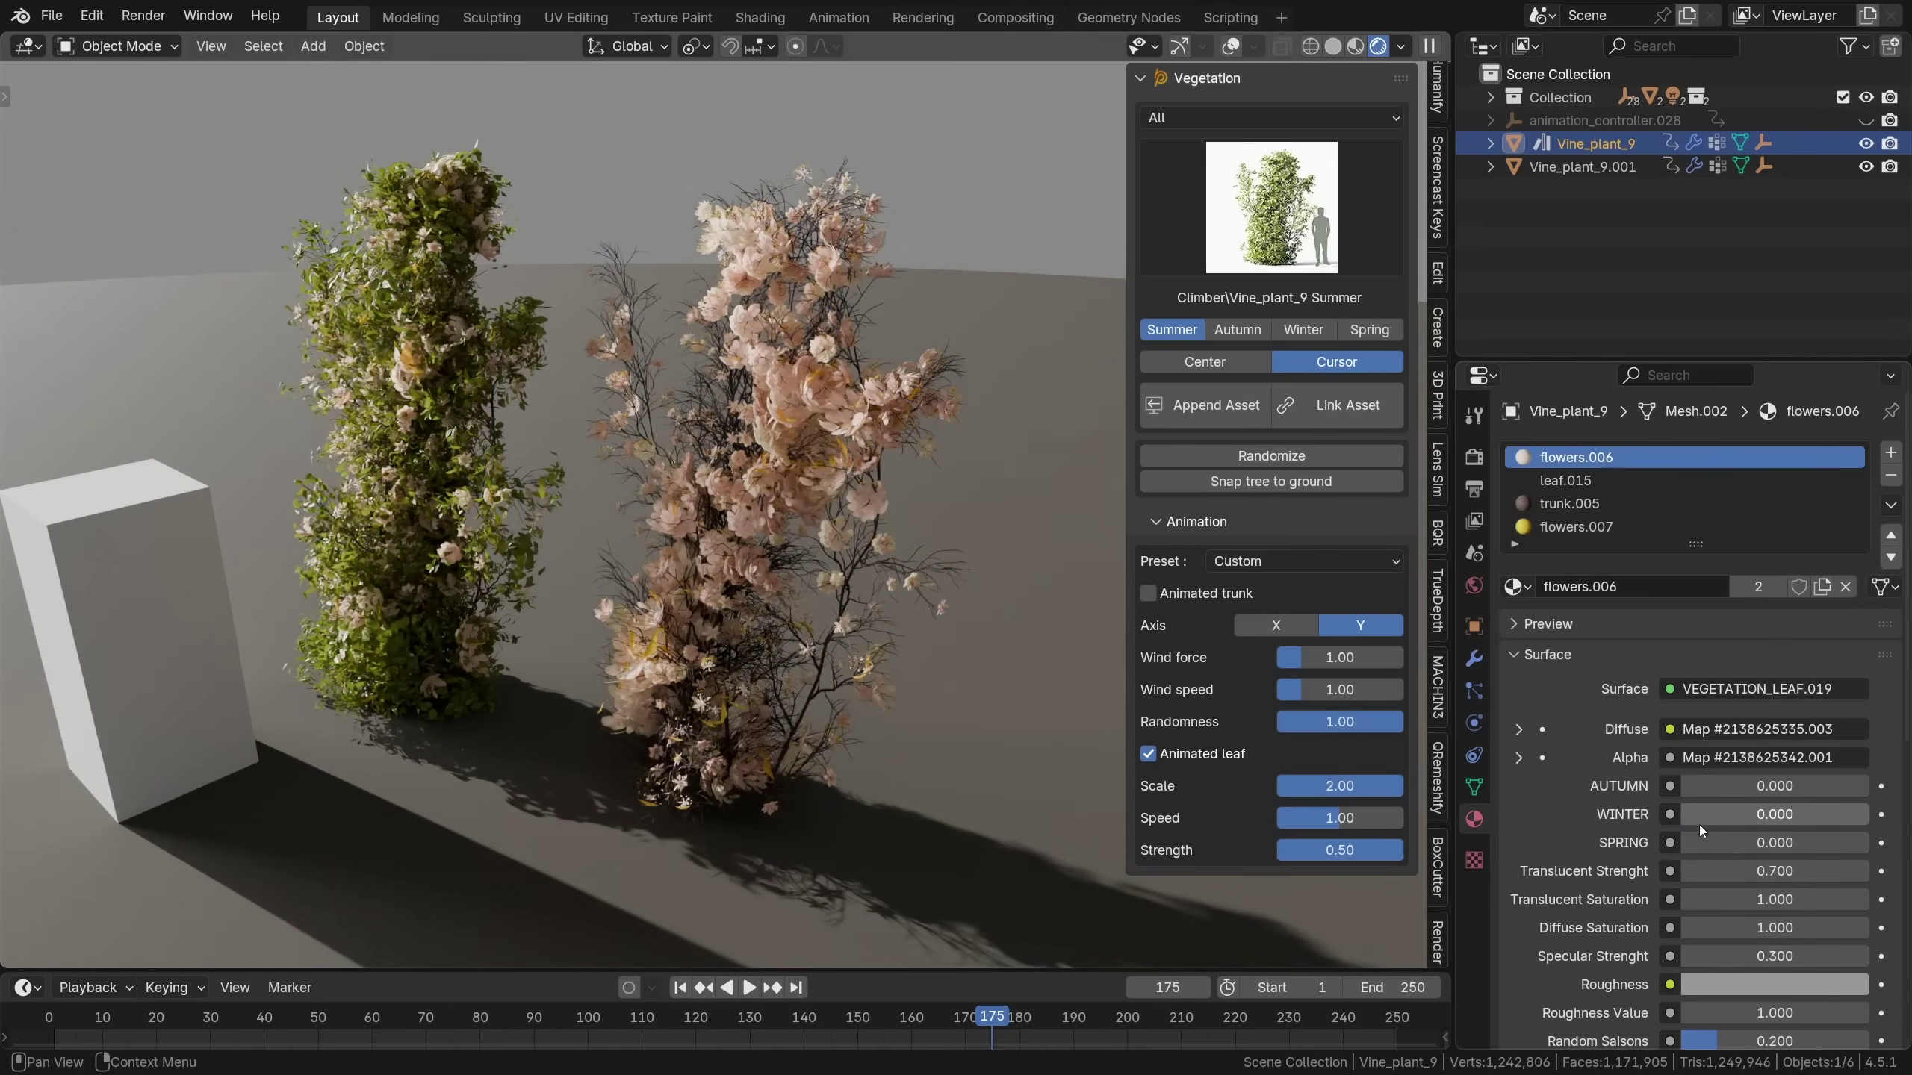
left_click_drag(1745, 814, 1858, 814)
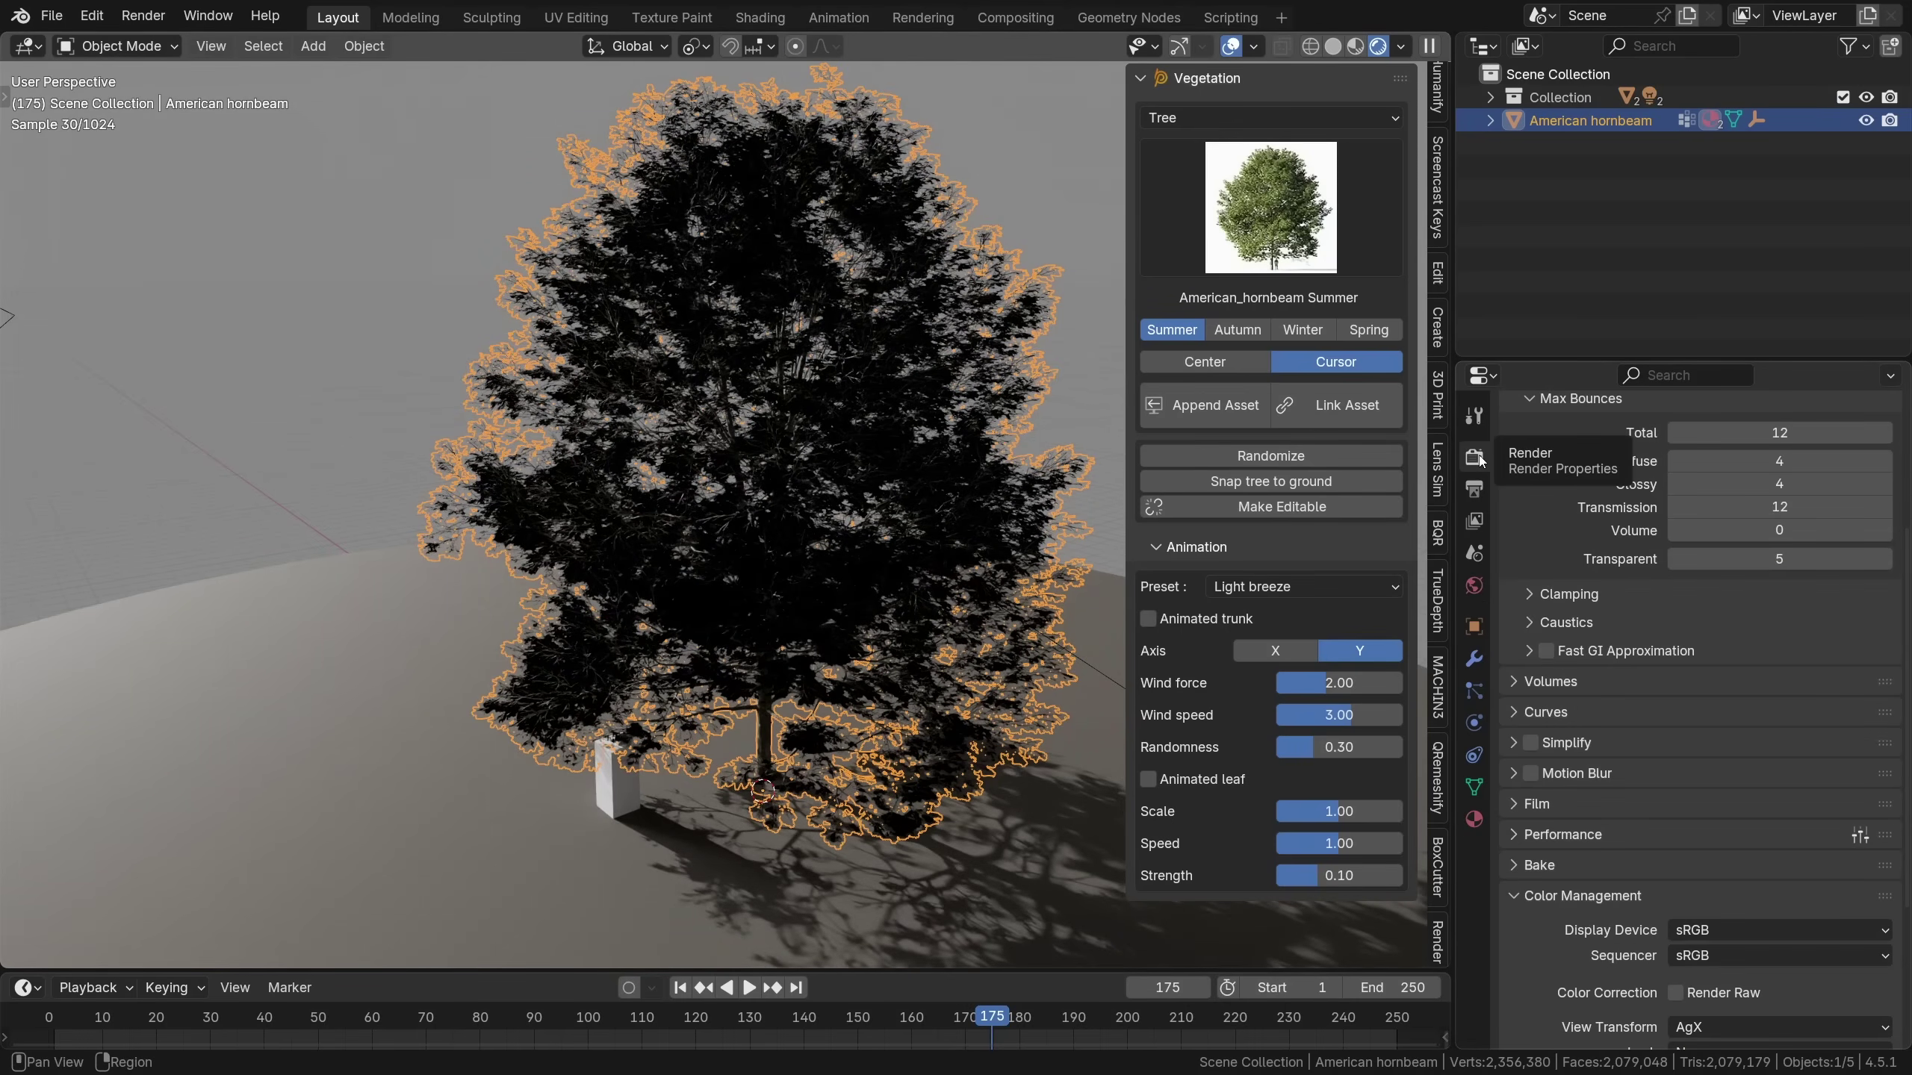
Set the Transparent max bounces in the render light path settings to 35 for the American hornbeam
scroll(1578, 497, "up", 3)
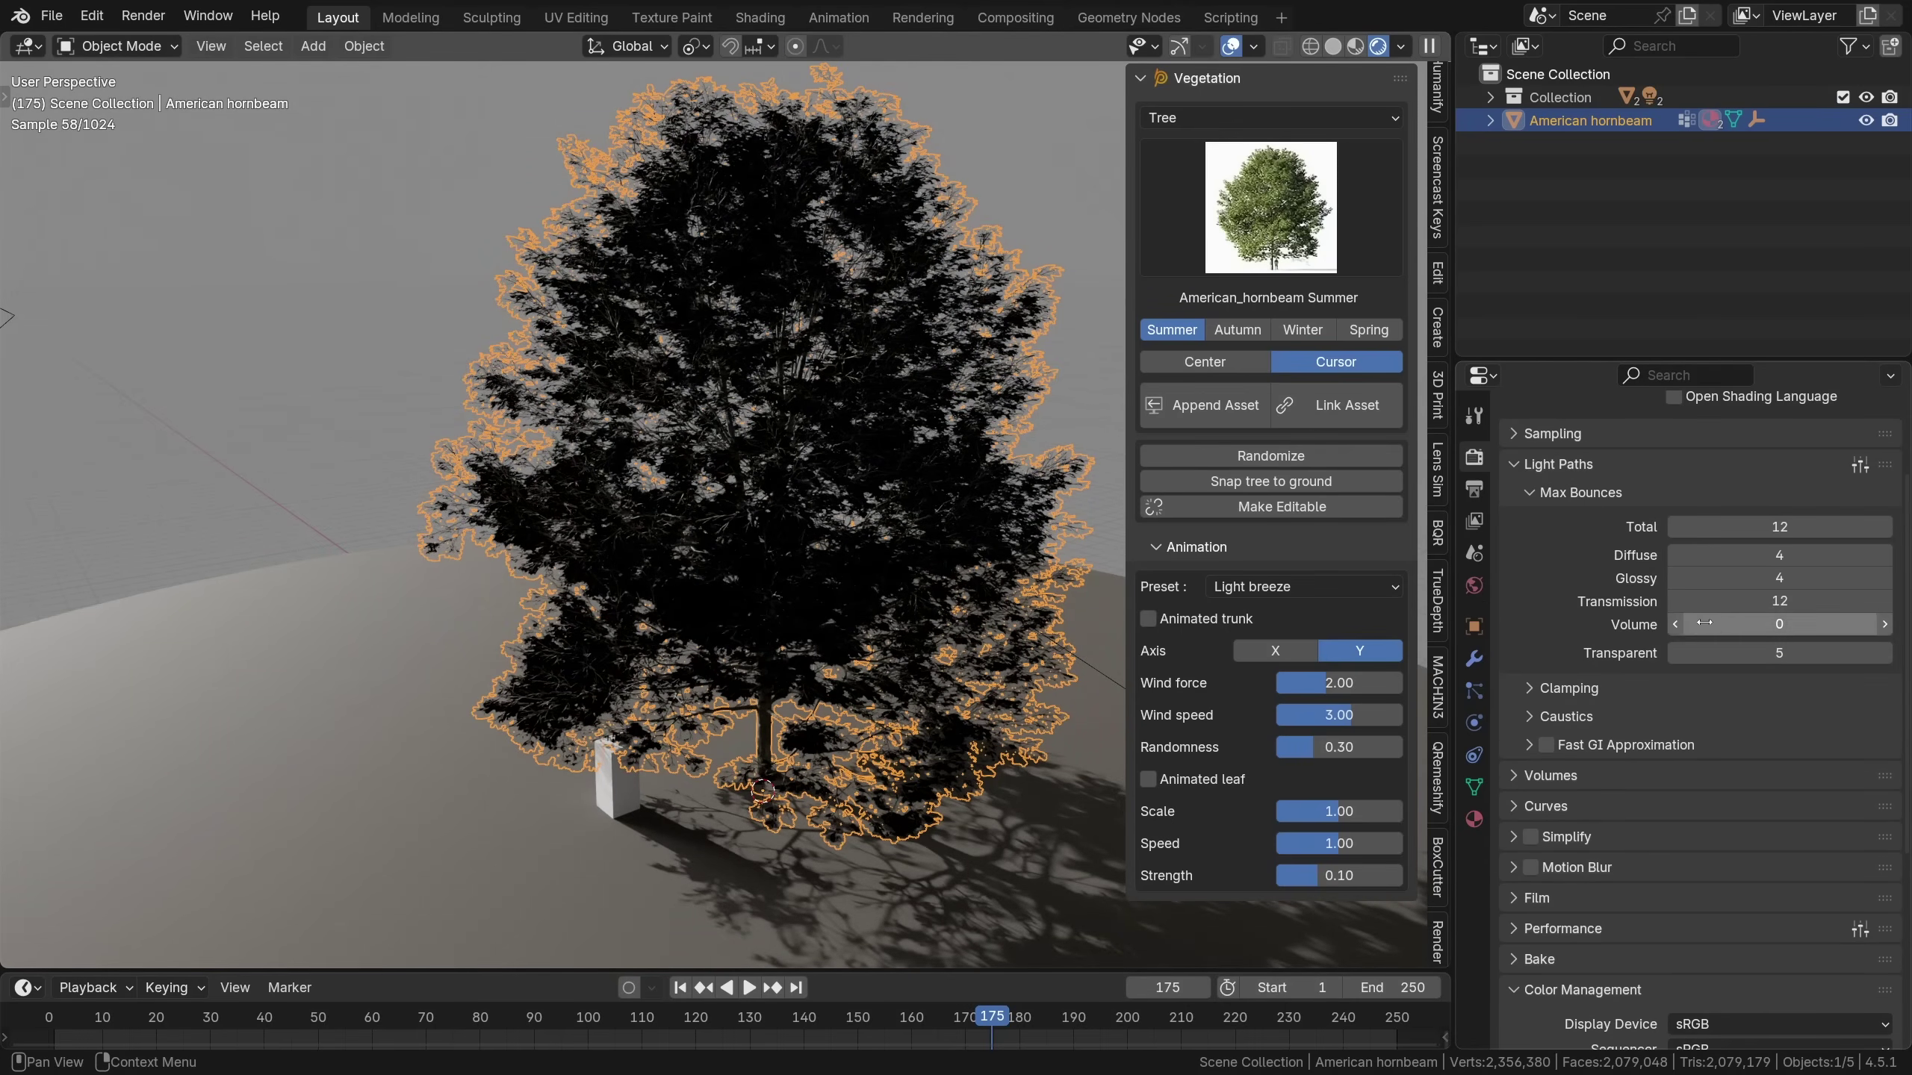
left_click(1884, 652)
left_click(1884, 652)
left_click(1885, 653)
left_click(1884, 653)
left_click(1884, 653)
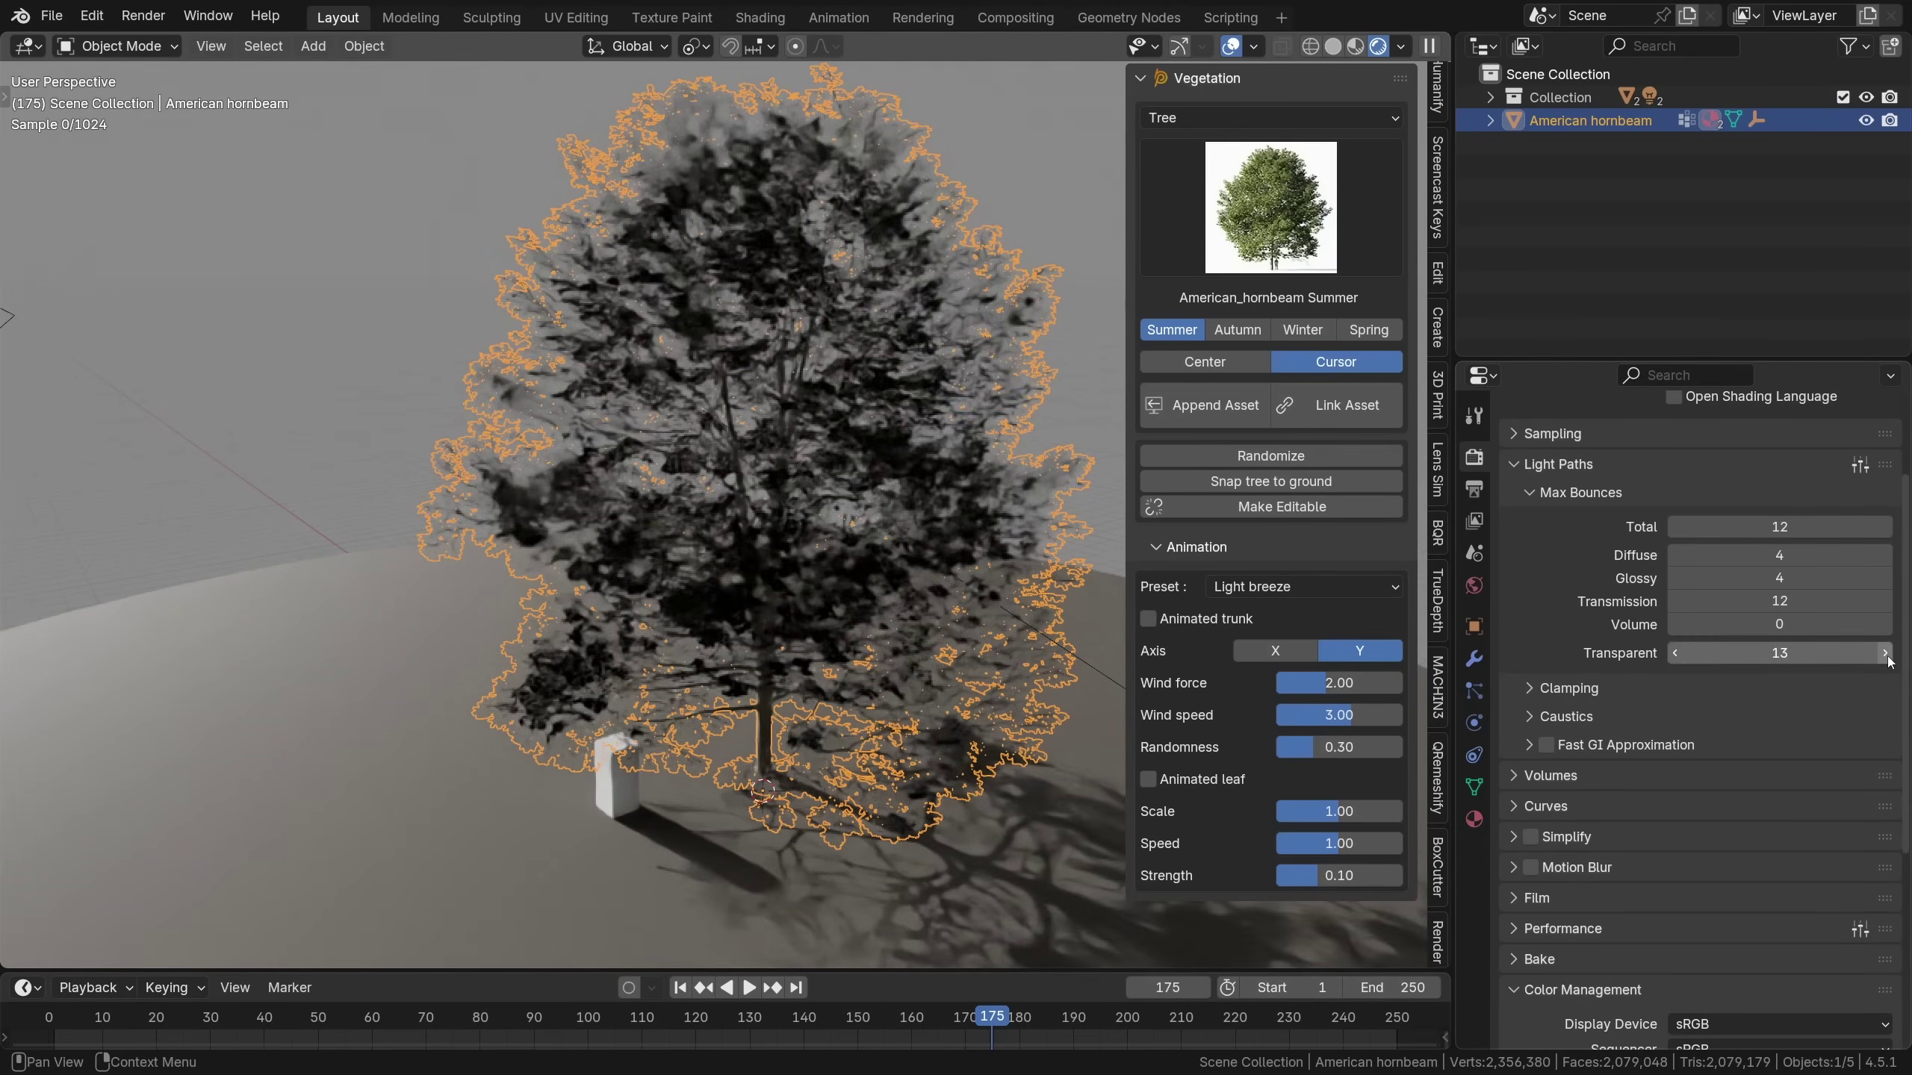
left_click(1884, 653)
left_click(1884, 653)
left_click(1884, 653)
left_click_drag(1775, 649, 1867, 652)
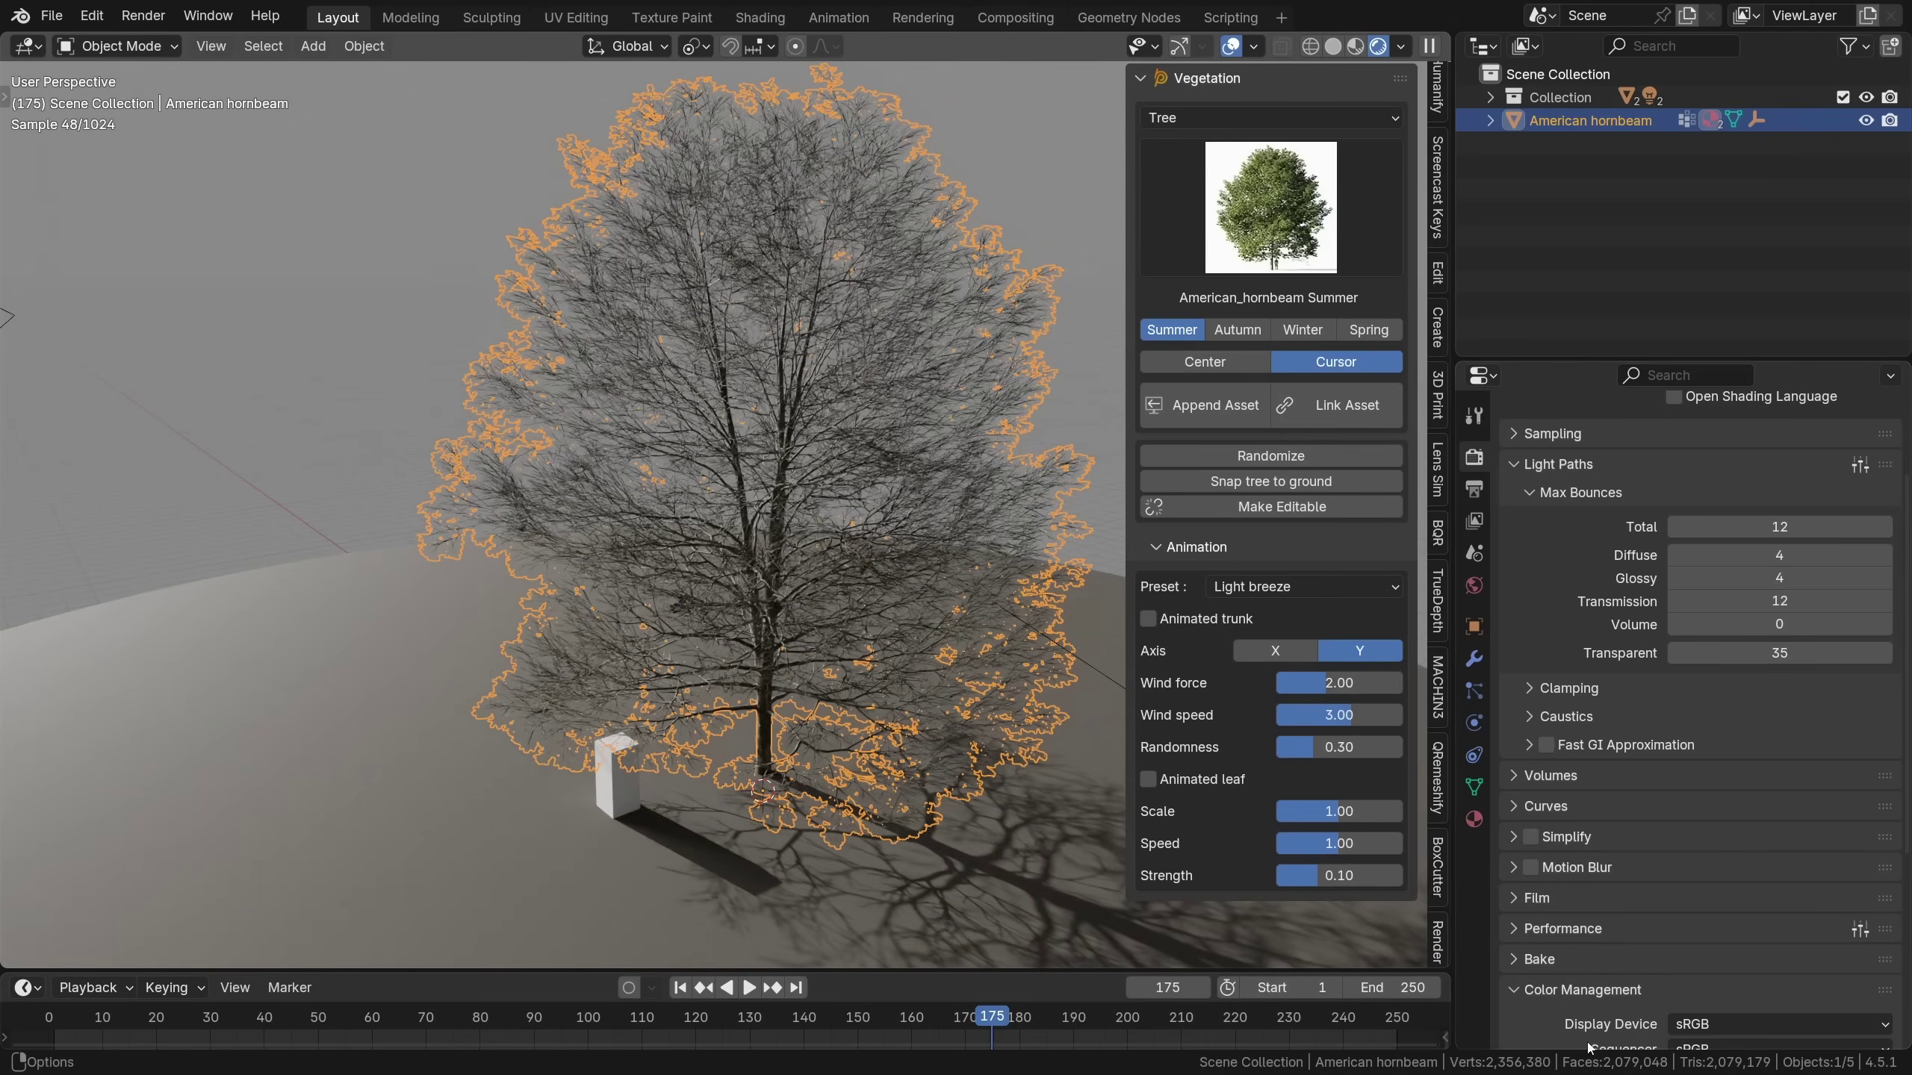
Make the American hornbeam editable and delete the selected leaf faces in Edit Mode, returning to Object Mode
key("Tab")
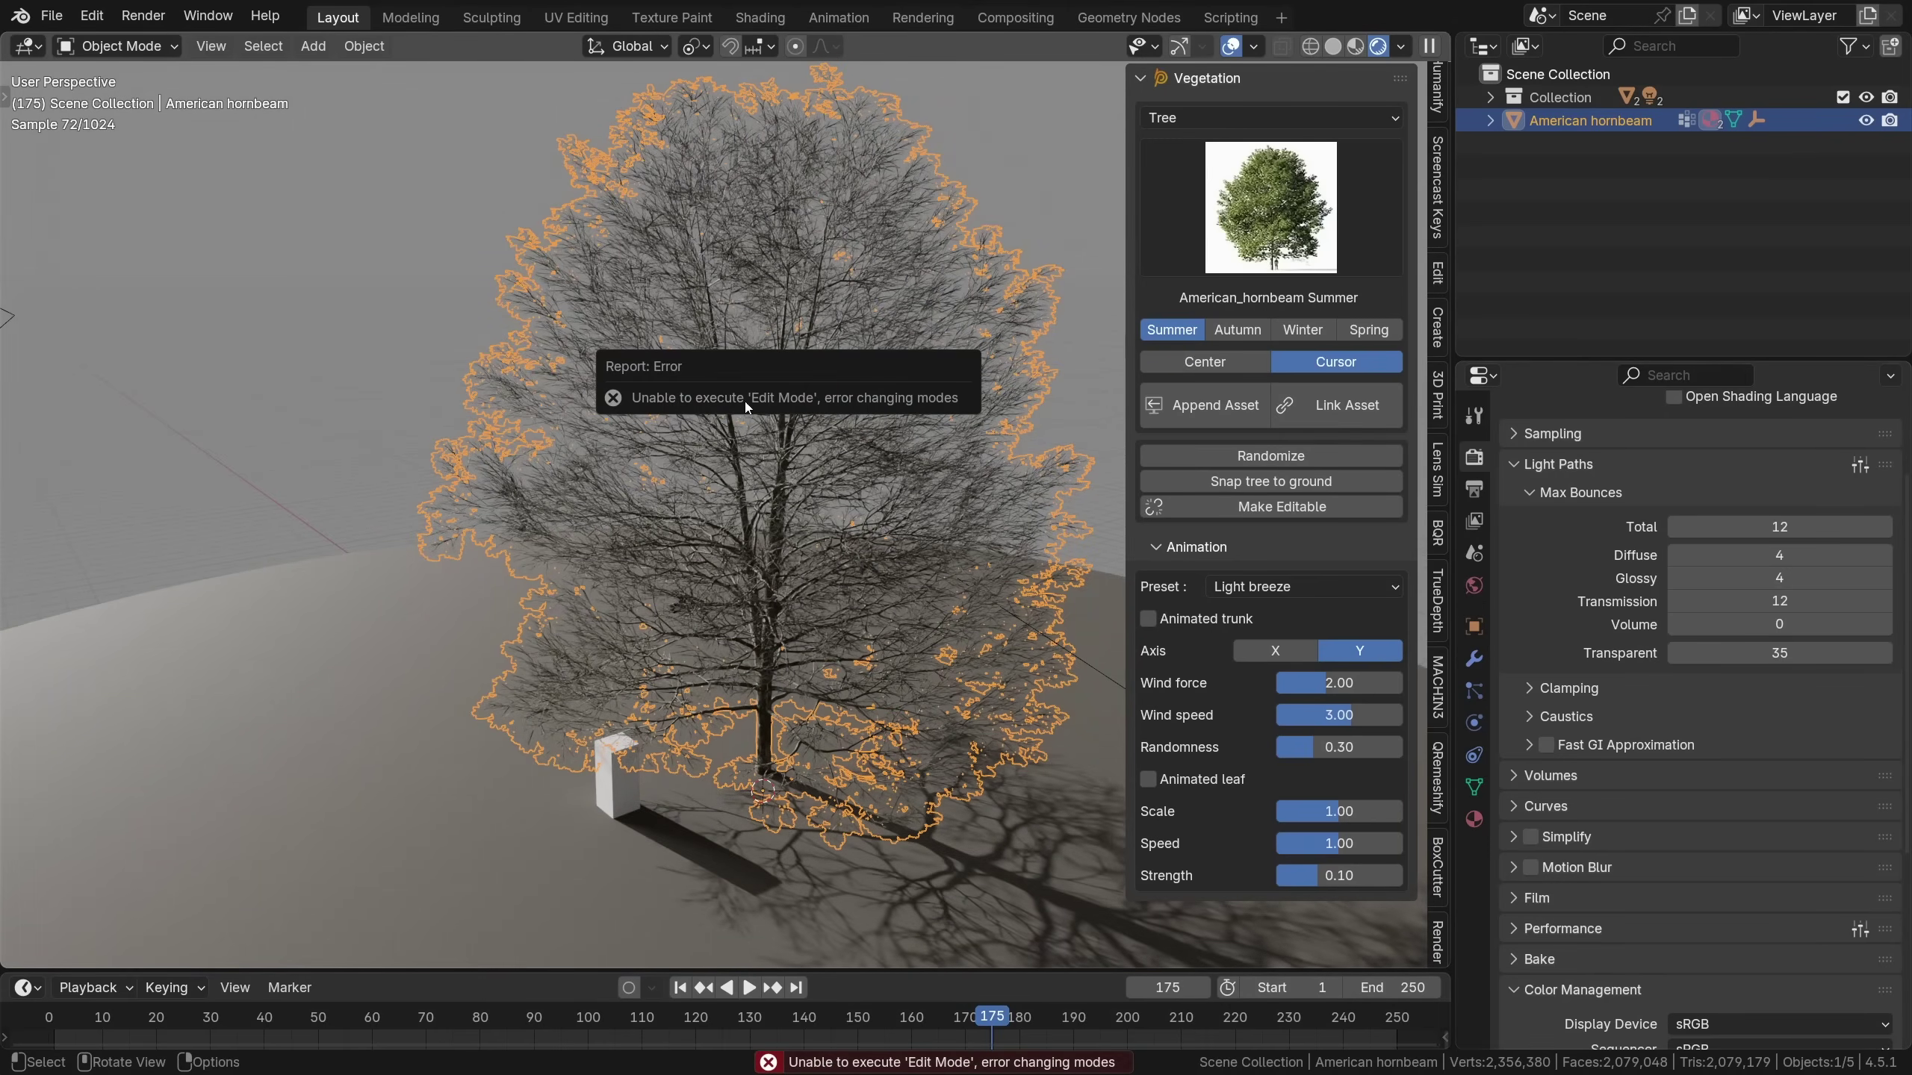
left_click(1266, 509)
key("Tab")
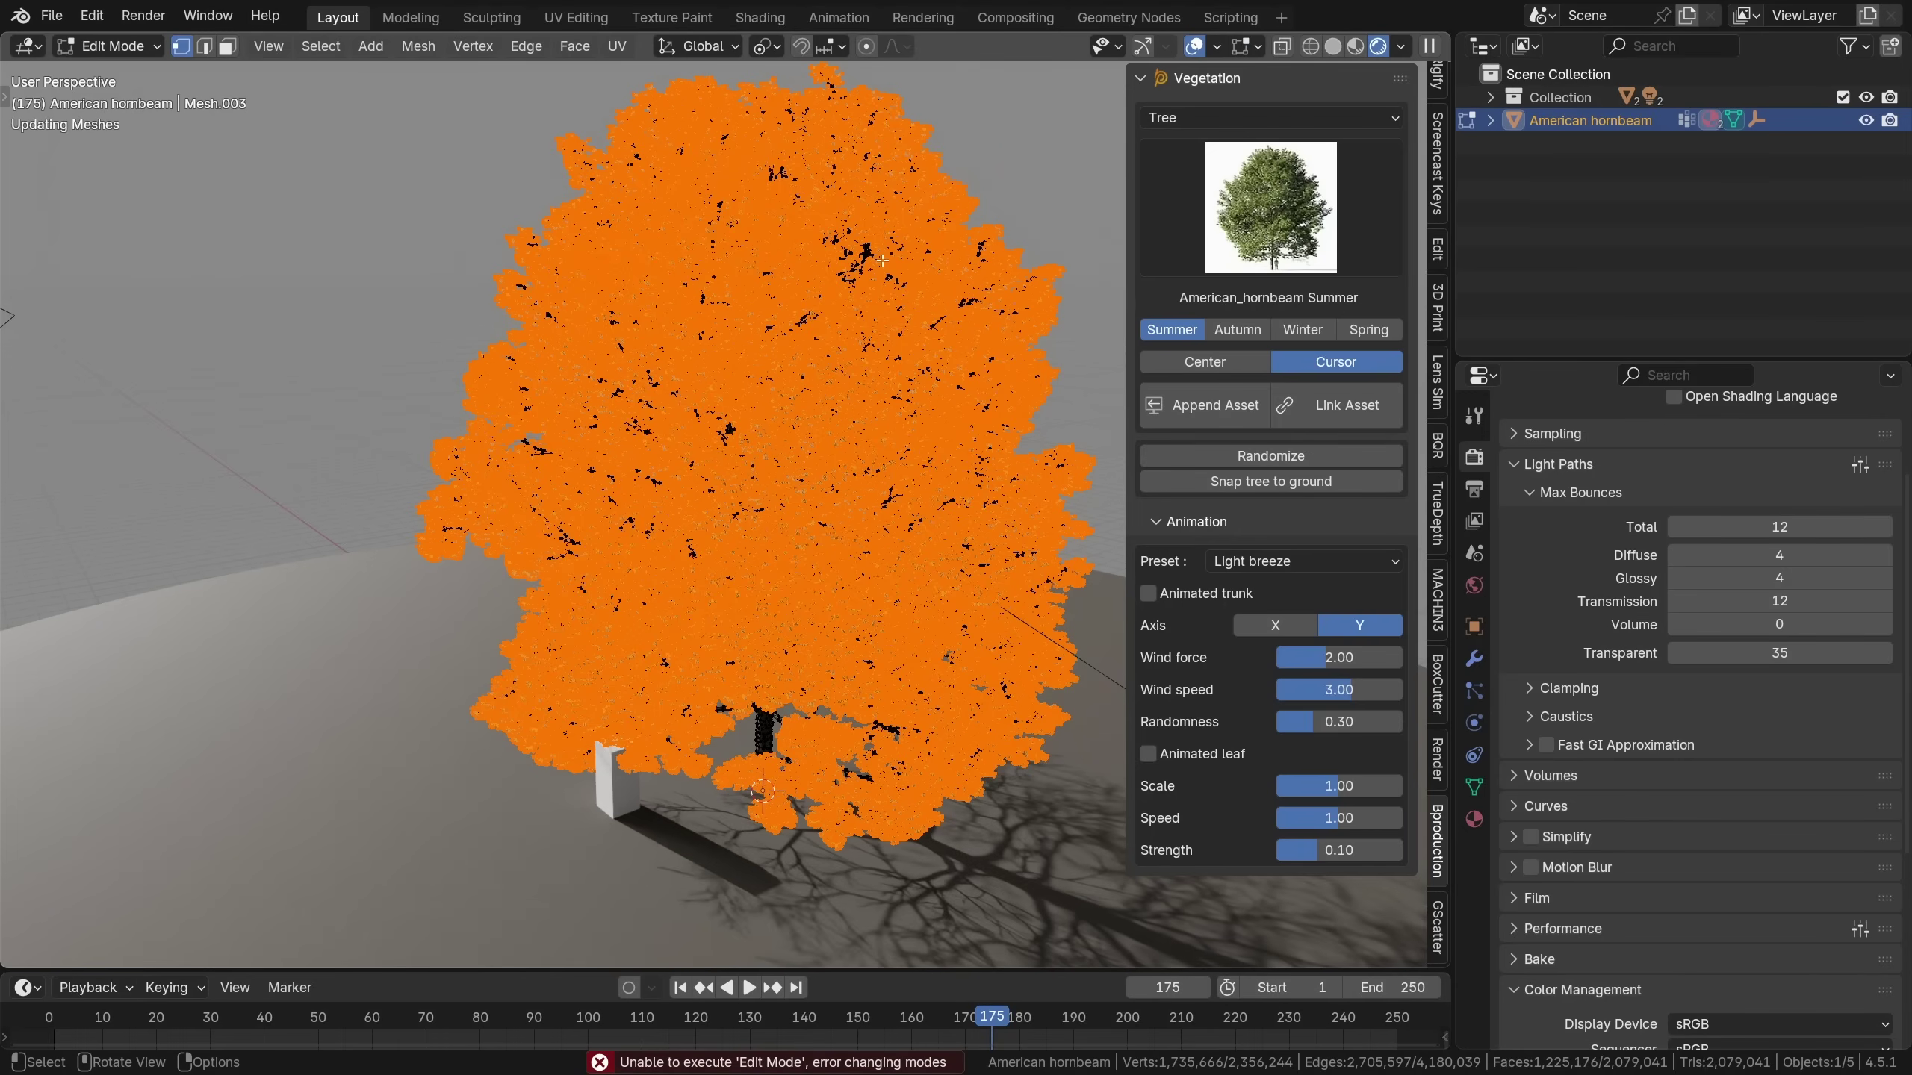
key("x")
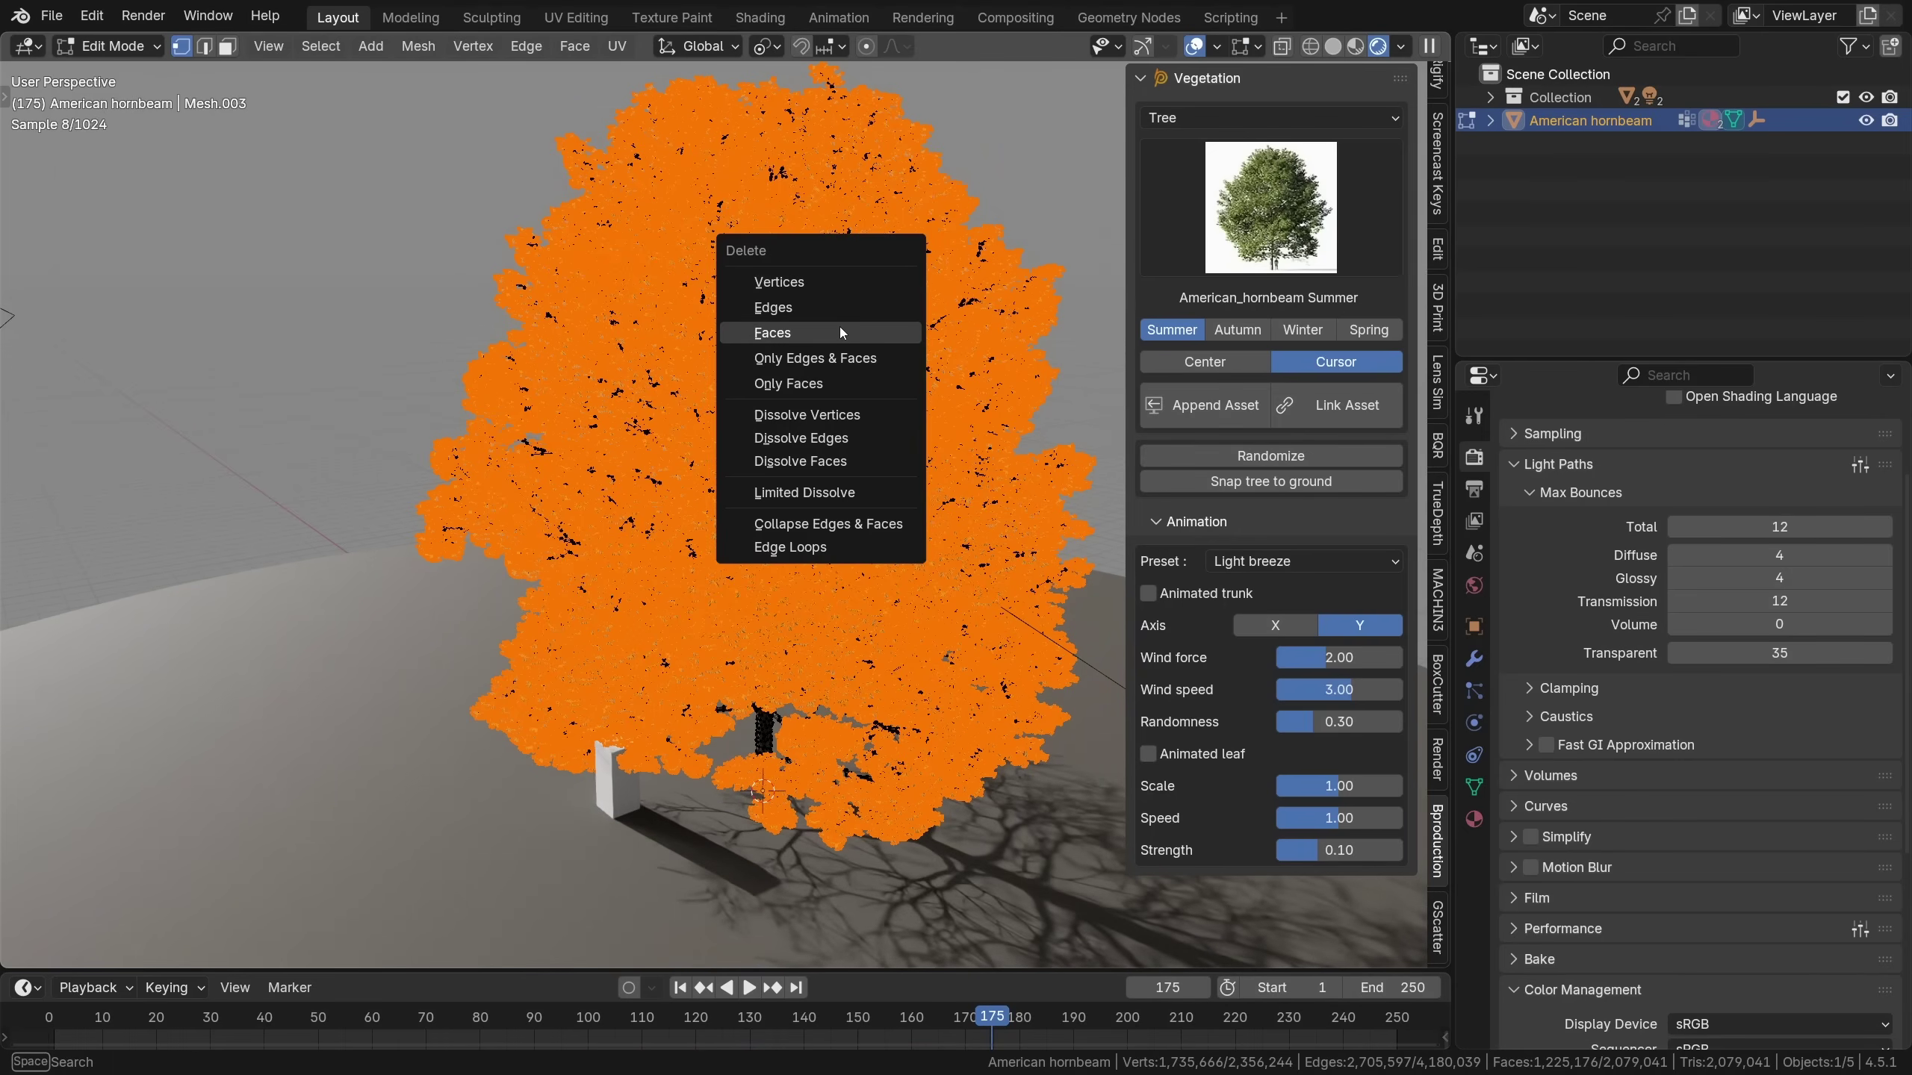
left_click(837, 329)
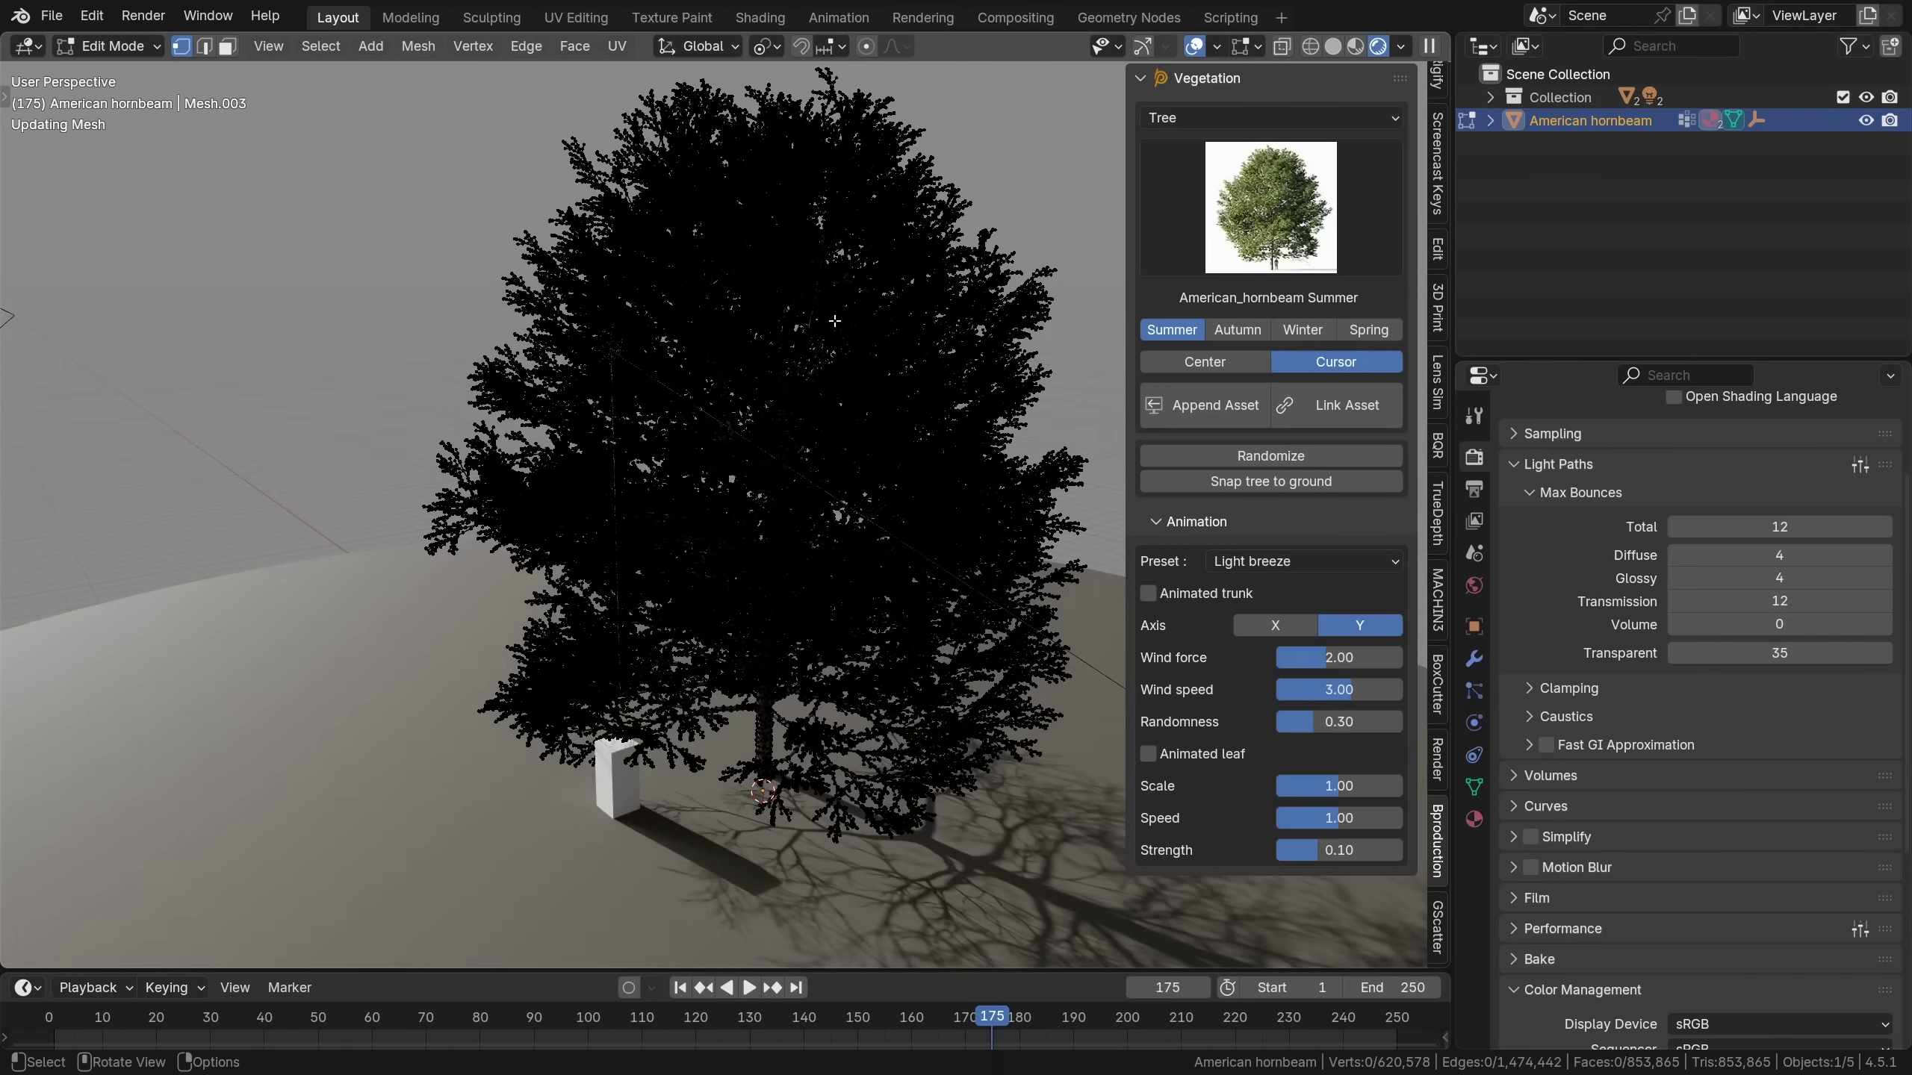
key("Tab")
middle_click_drag(814, 332, 836, 299)
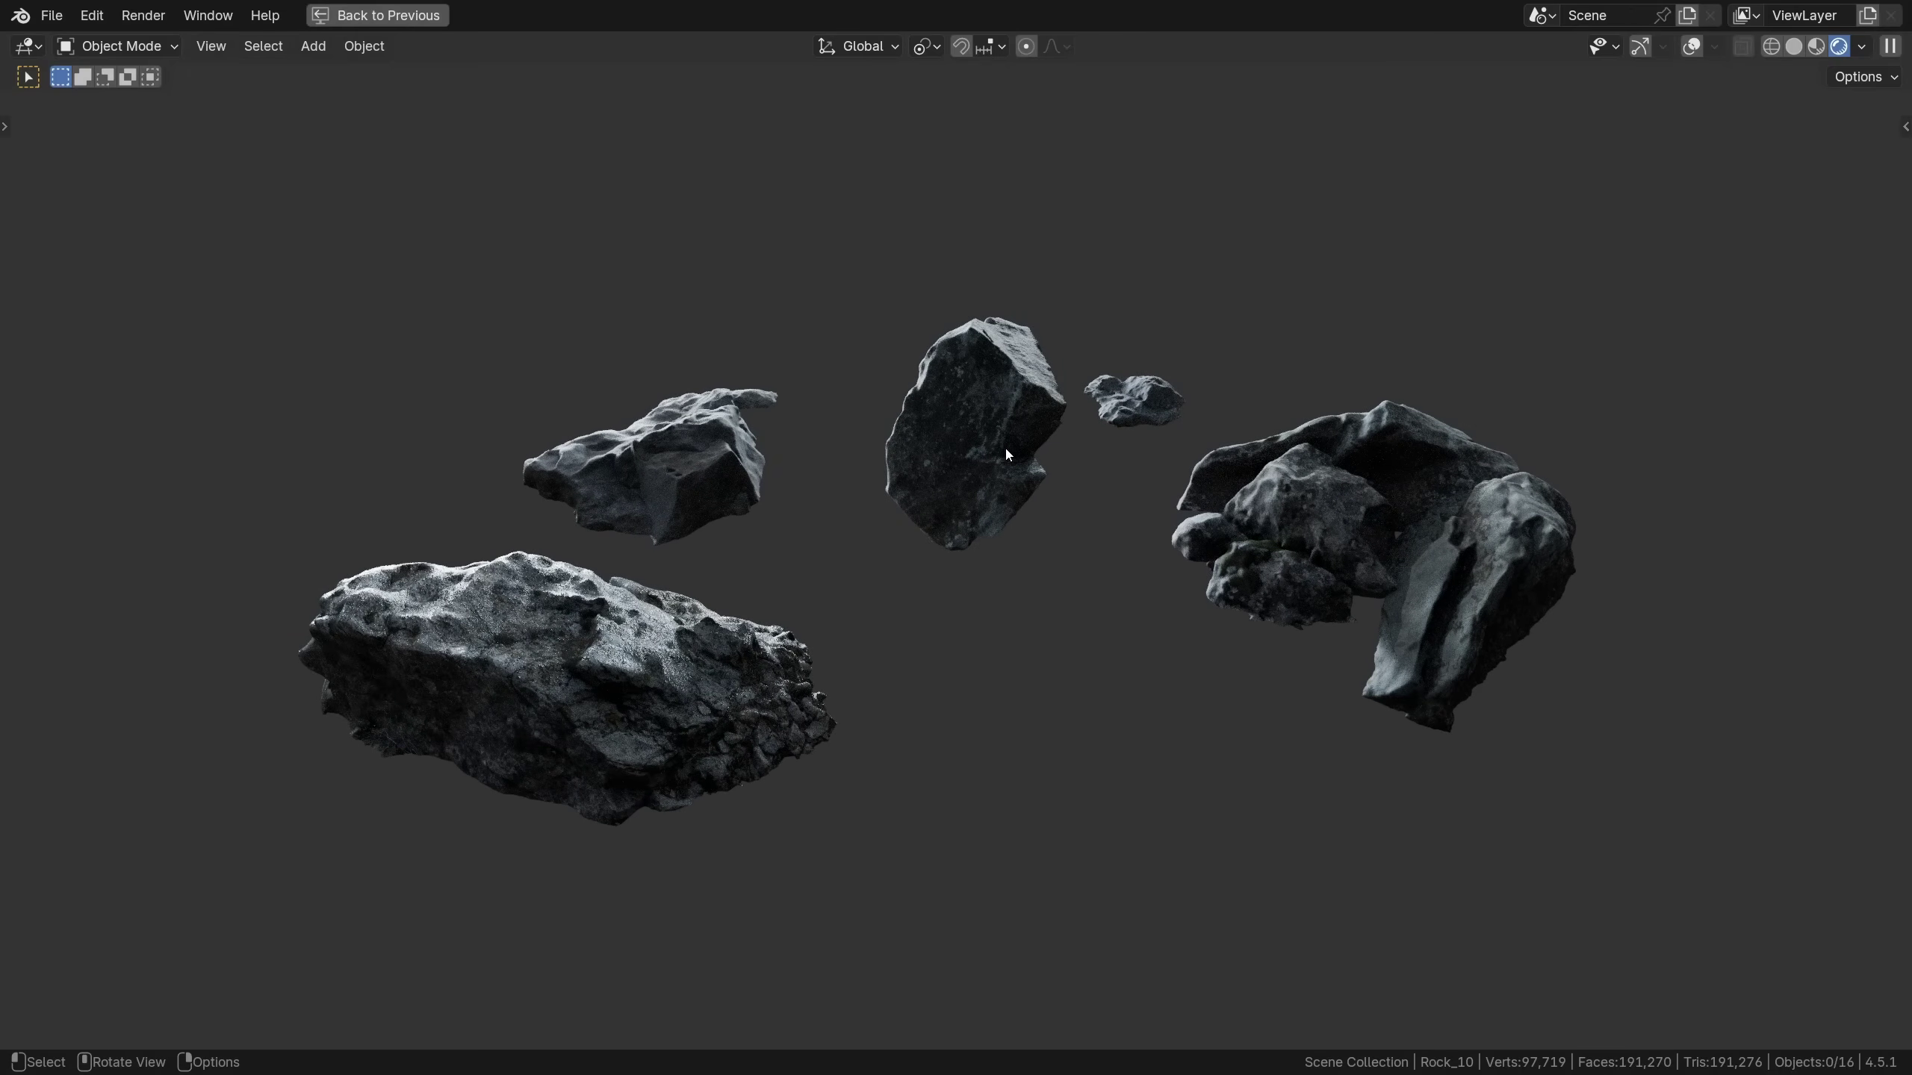
middle_click_drag(445, 633, 659, 455, "ctrl")
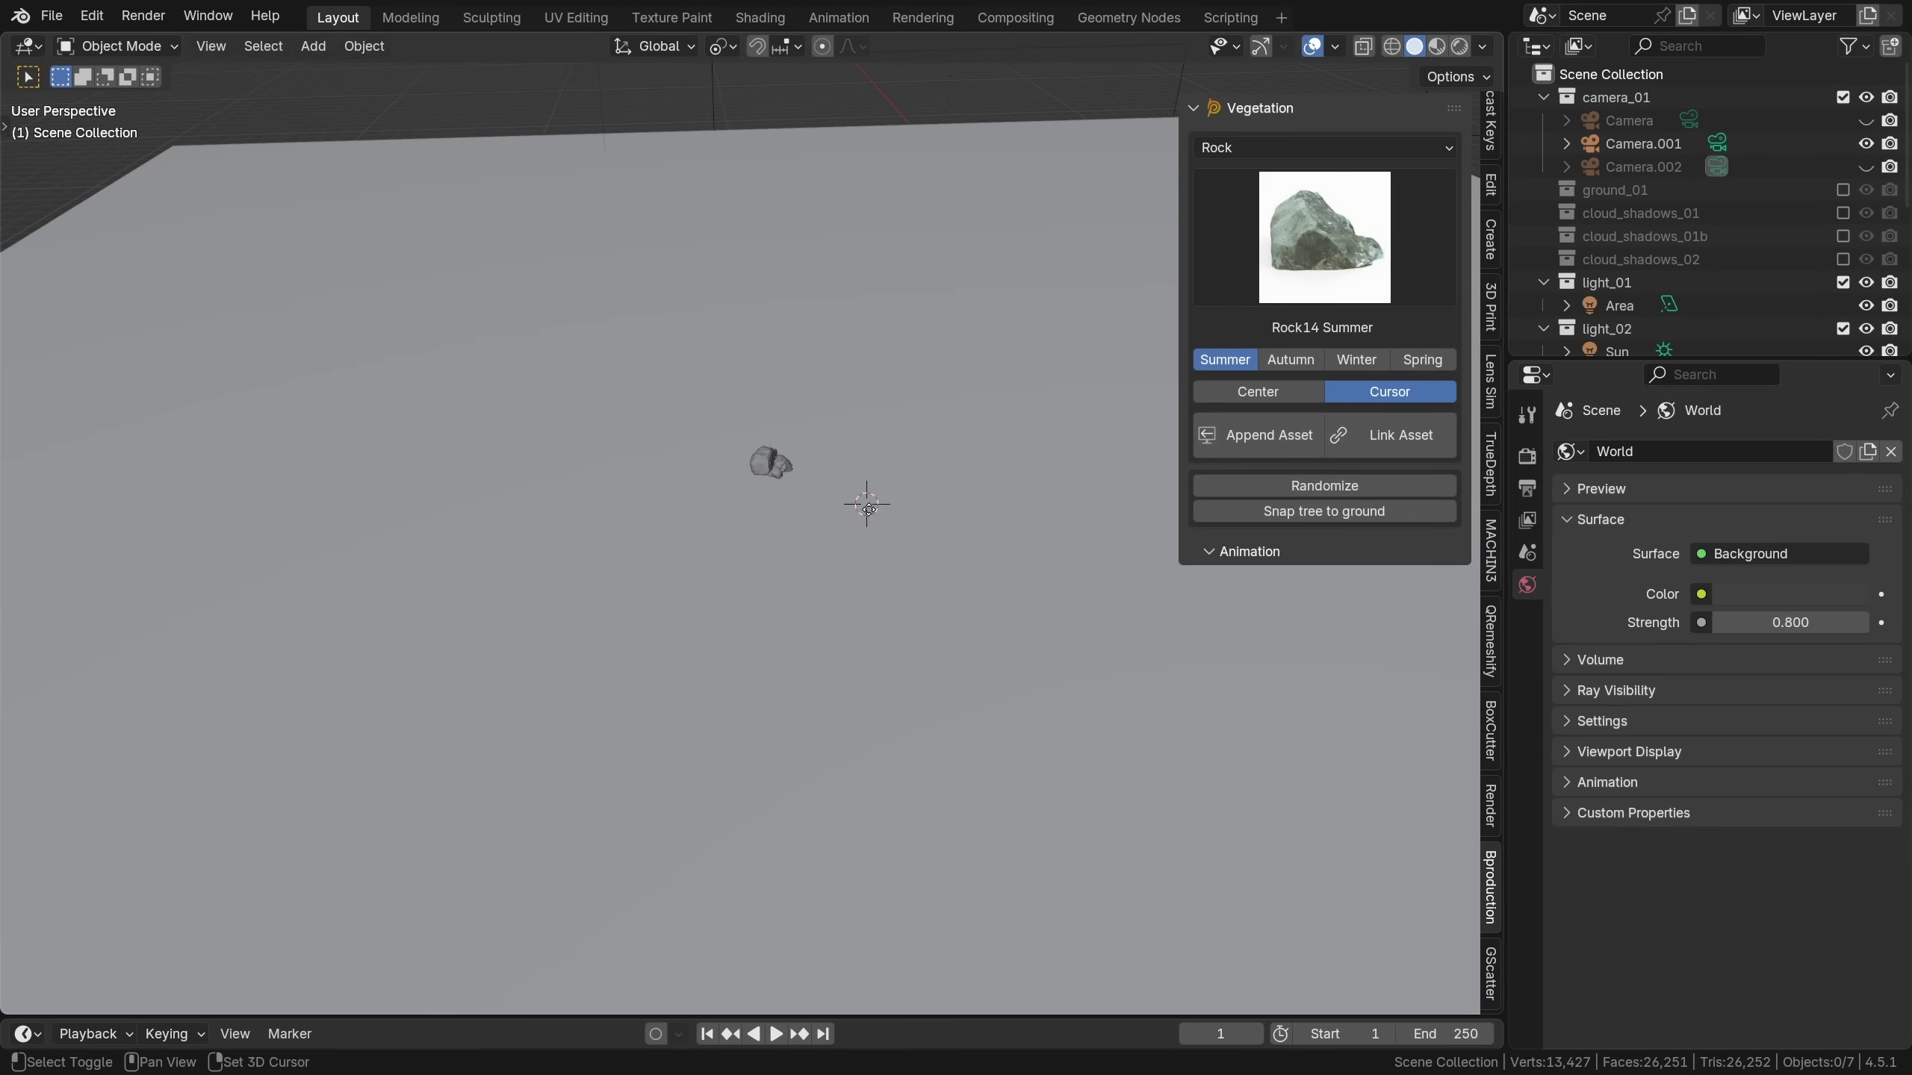
Link the Rock14, rock_2 and Rock9 assets at separate 3D cursor positions on the ground
left_click(1392, 443)
right_click(647, 518, "shift")
left_click(1325, 238)
left_click(1392, 442)
left_click(1325, 238)
right_click(747, 536, "shift")
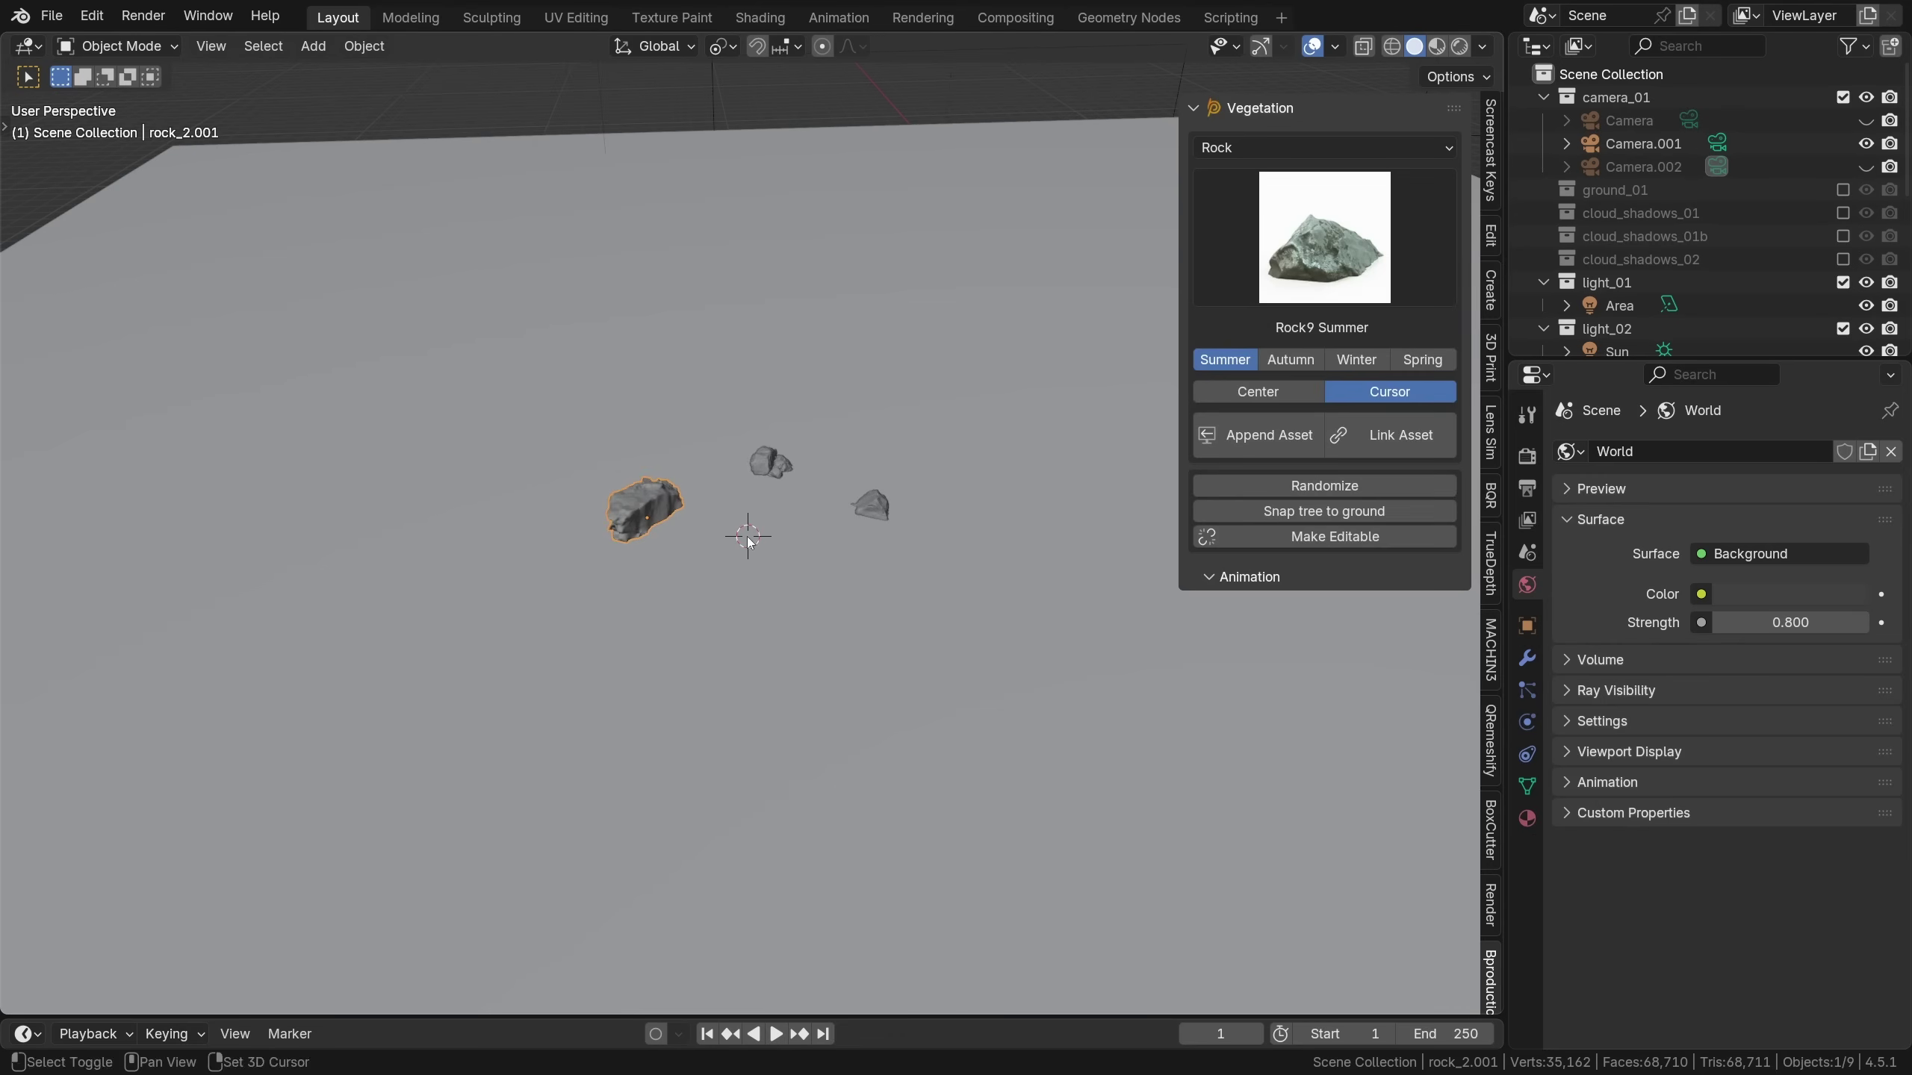
left_click(1390, 435)
Link the Ash_tree5 Summer asset at the 3D cursor beside the rocks and switch the viewport to rendered shading
left_click(1325, 237)
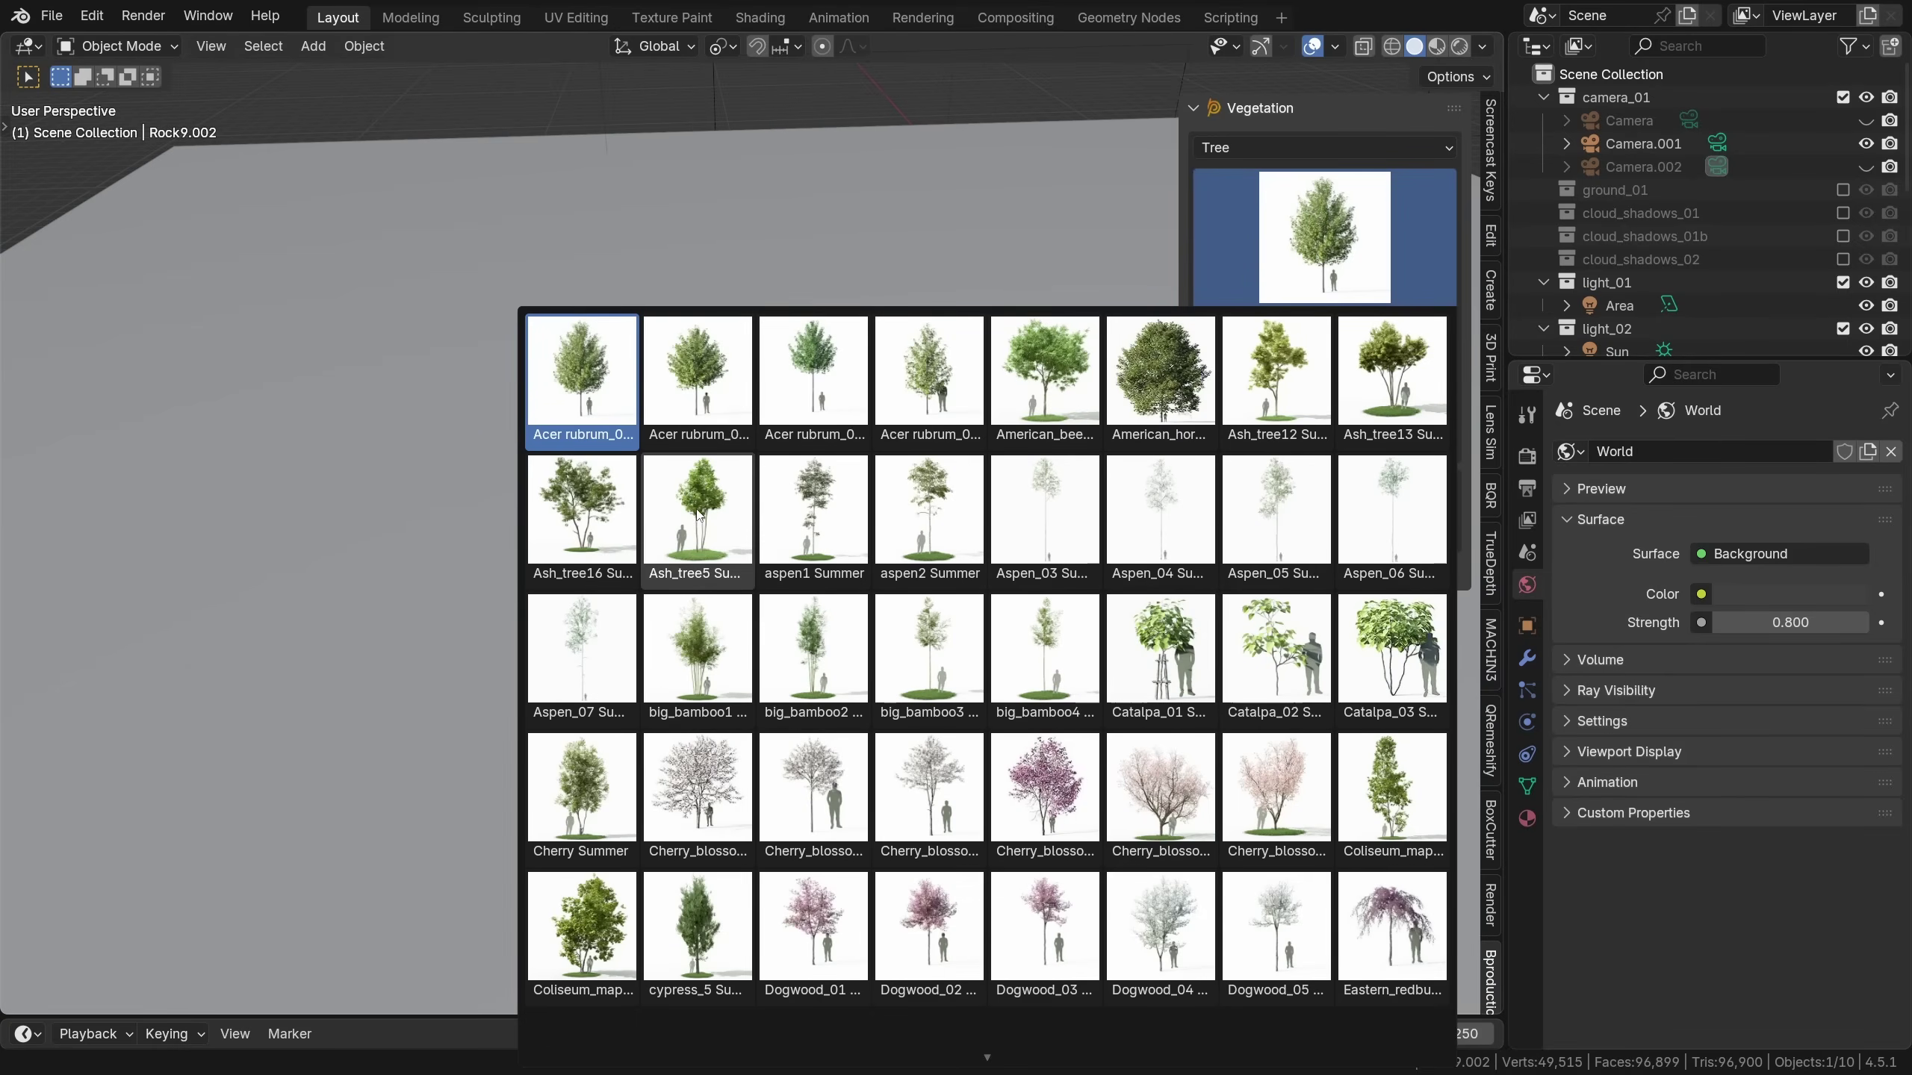
left_click(698, 515)
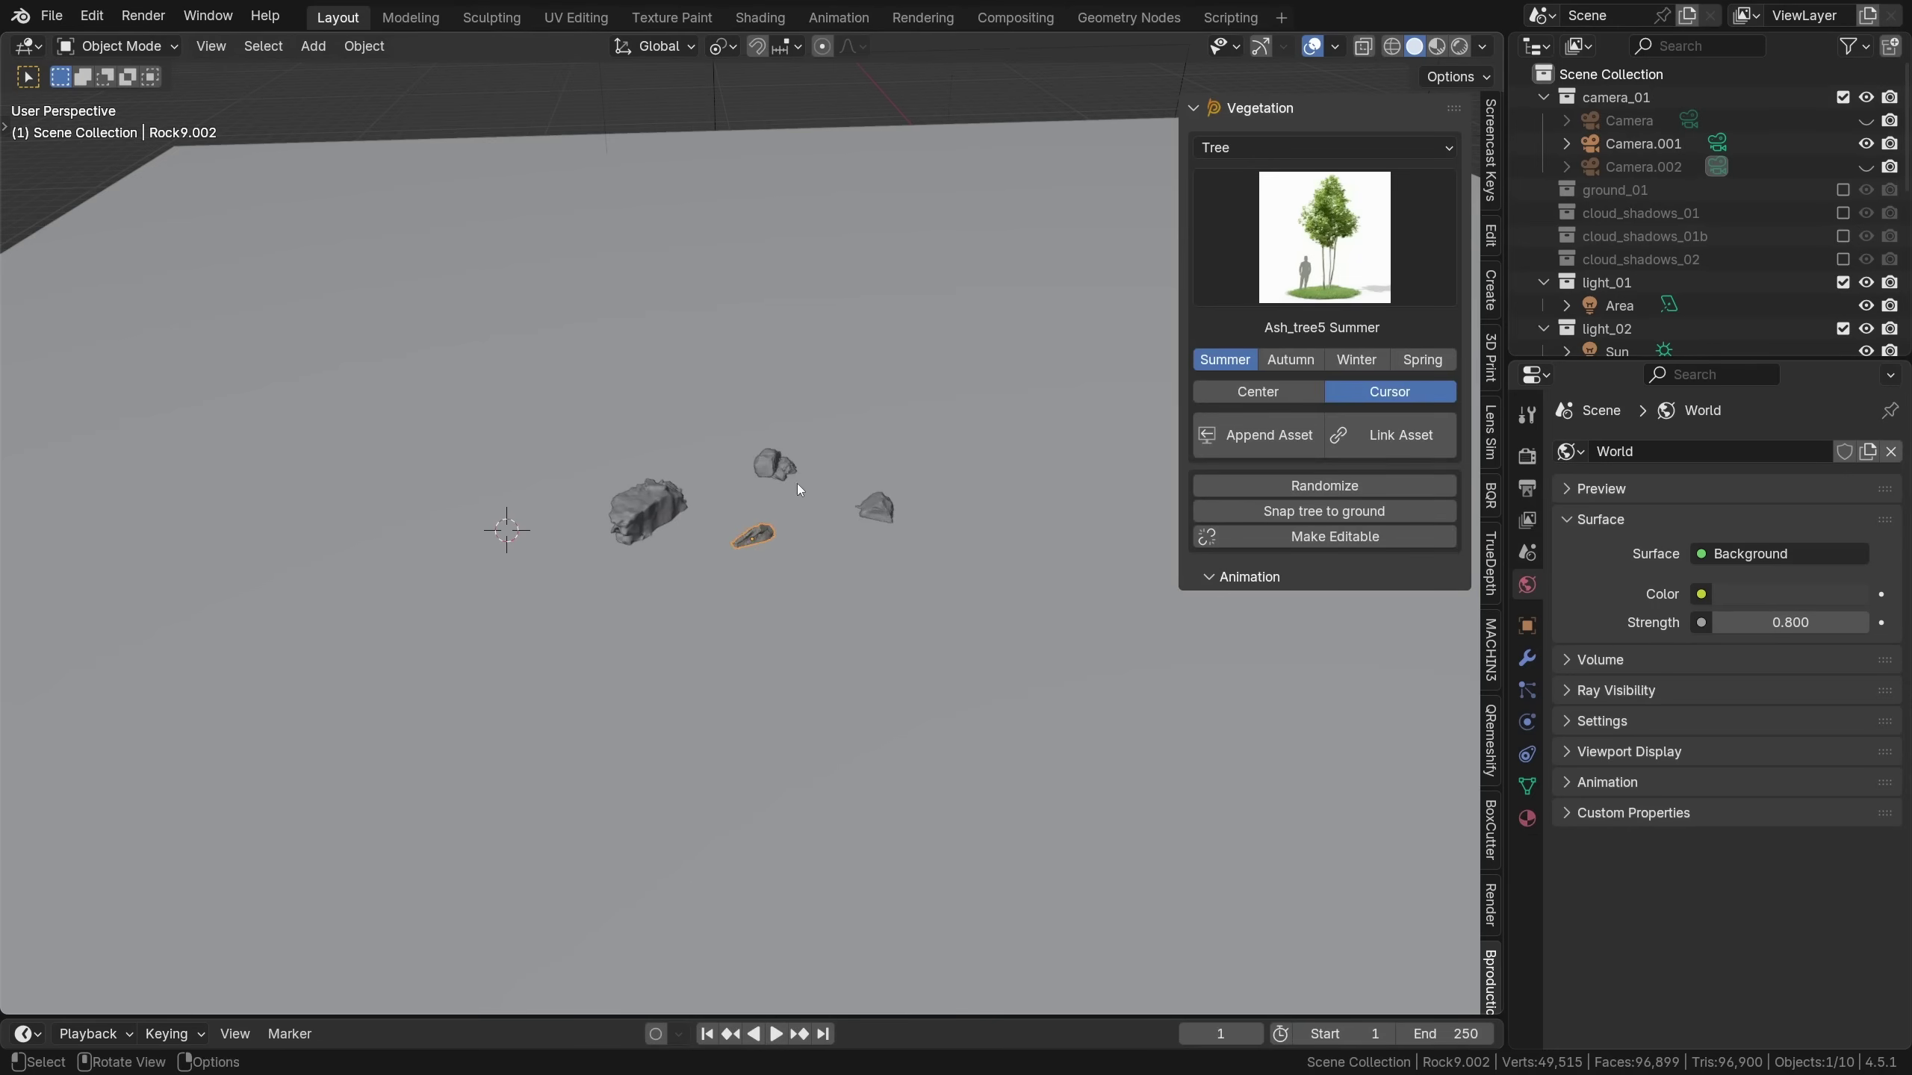
left_click(1388, 435)
key("shift+z")
Add a cube at the 3D cursor by the tree and set its dimensions to 0.6 × 0.6 × 1.75 m
key("shift+a")
left_click(680, 339)
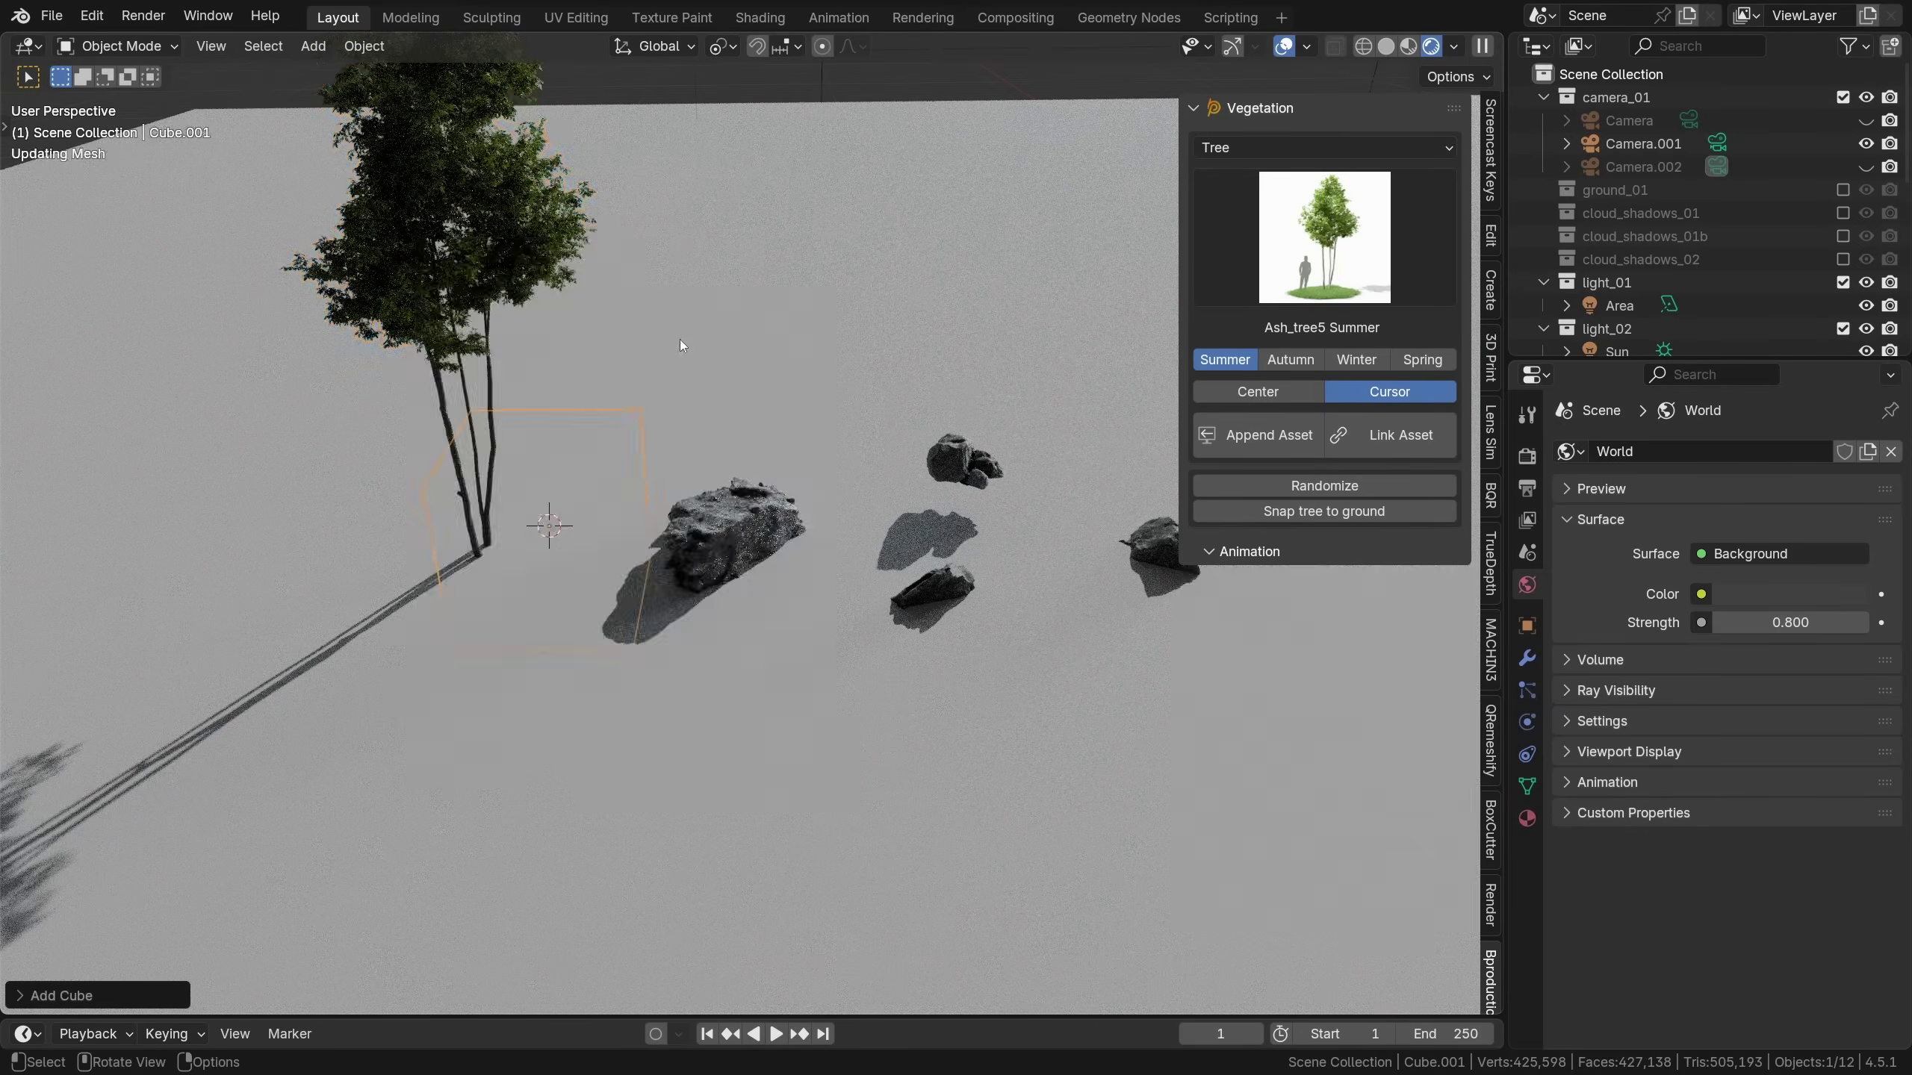
scroll(1495, 133, "up", 5)
left_click(1493, 120)
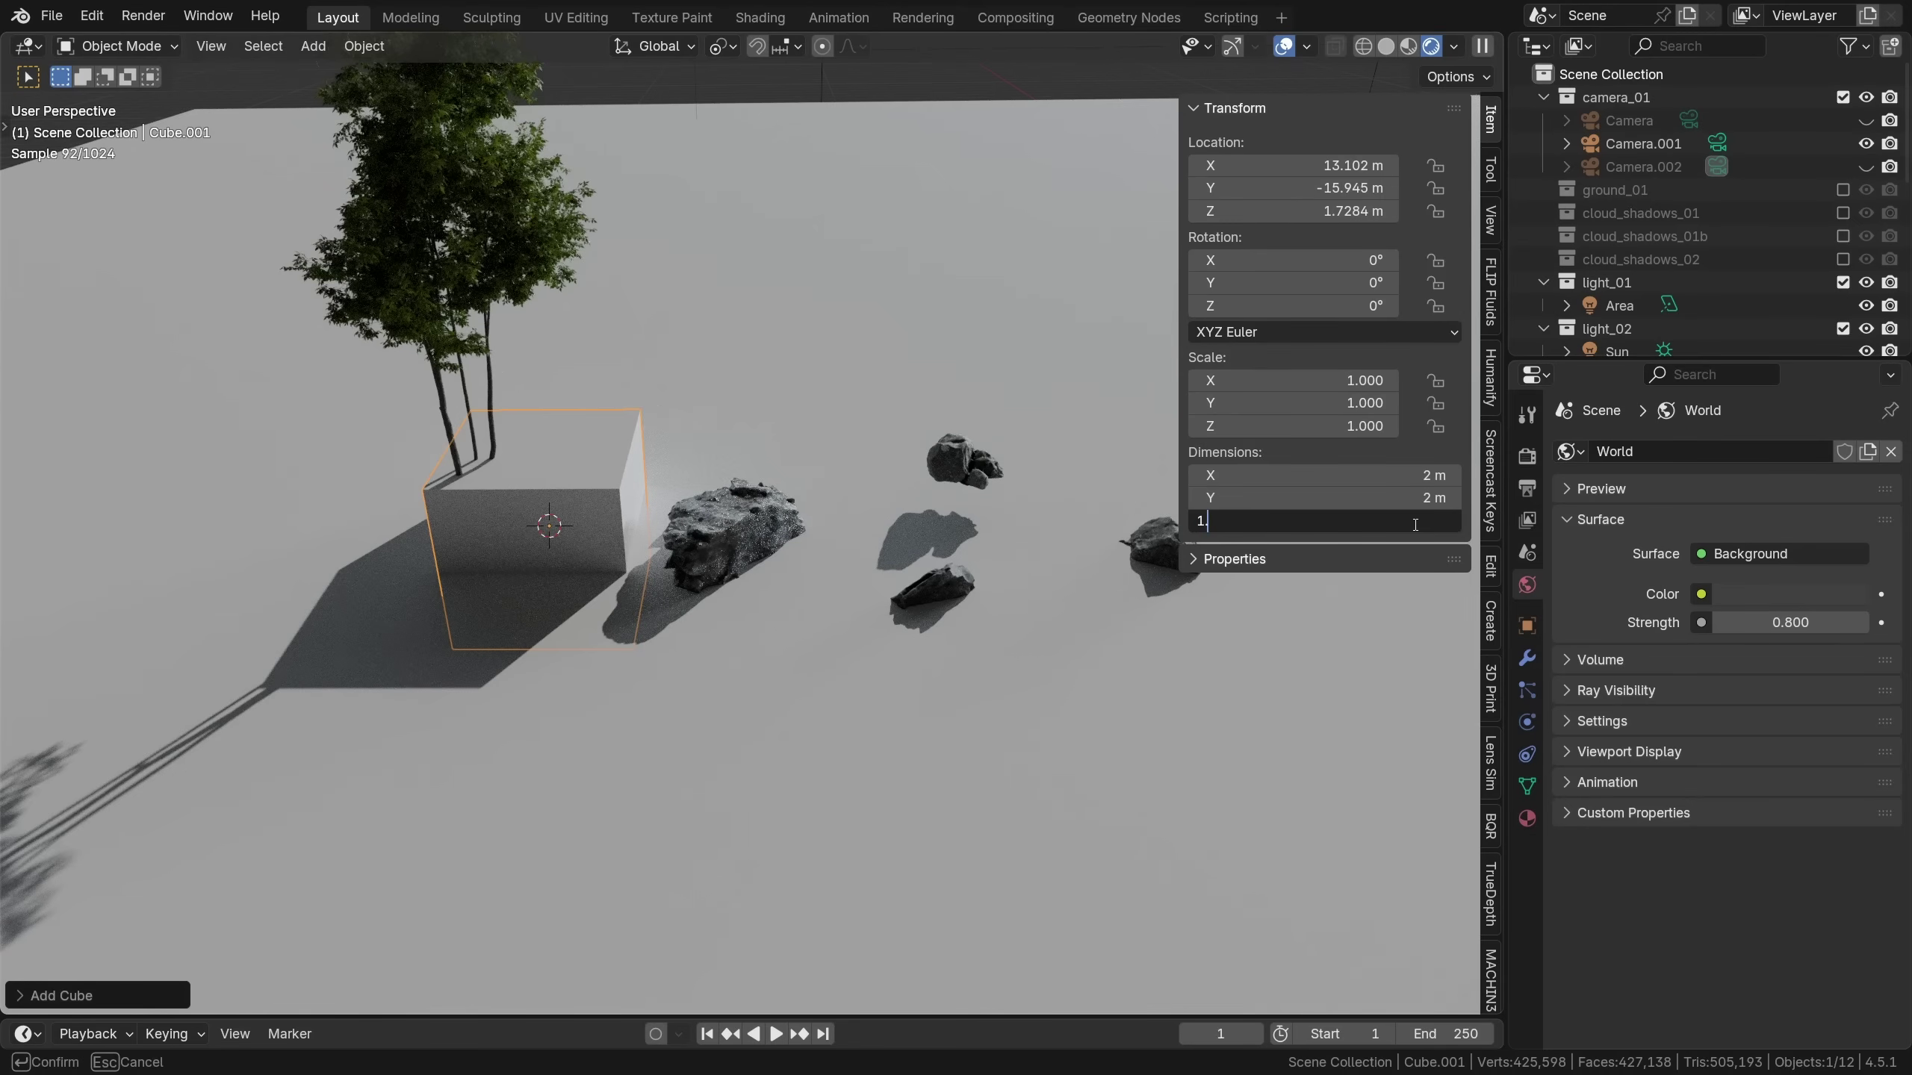
key("Return")
left_click_drag(1362, 473, 1269, 498)
Move the cube up along the Z axis to a Z location of about 2.52 m and hide the sidebar
key("g")
key("z")
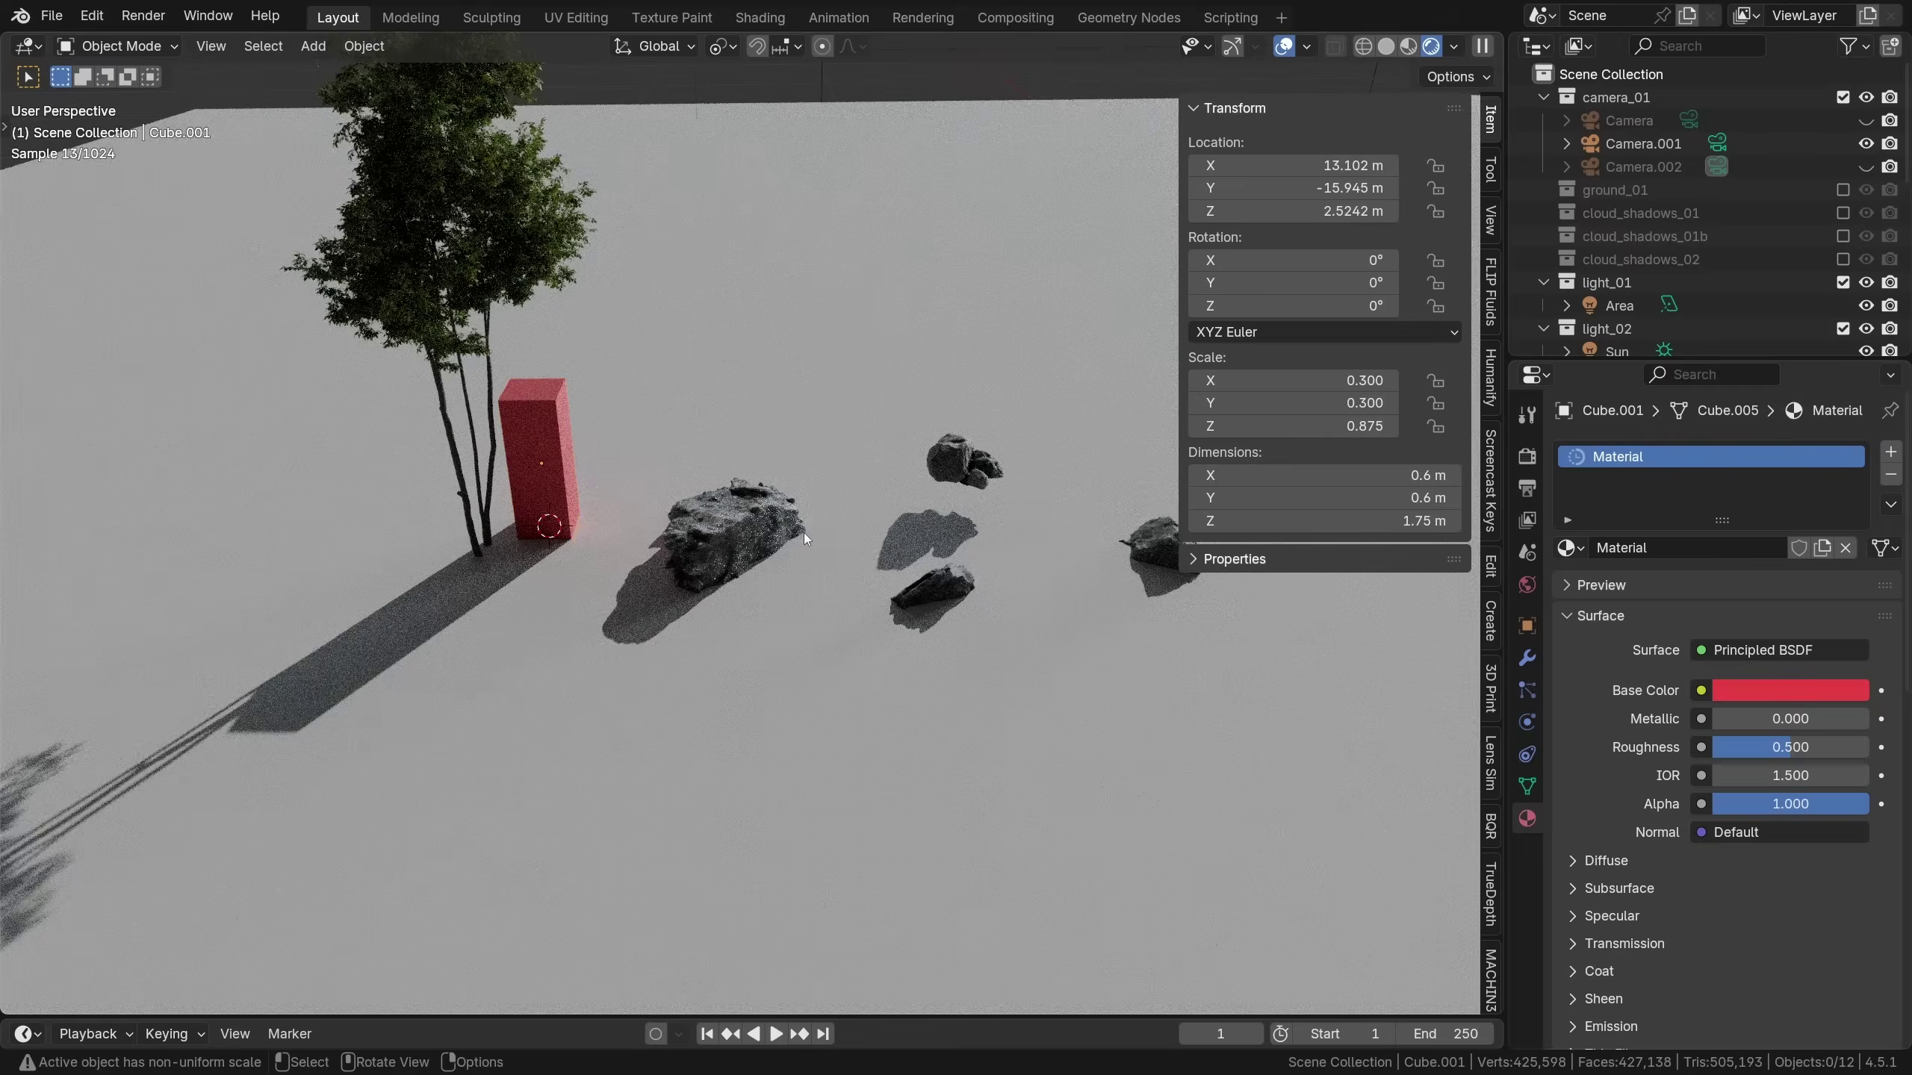
key("n")
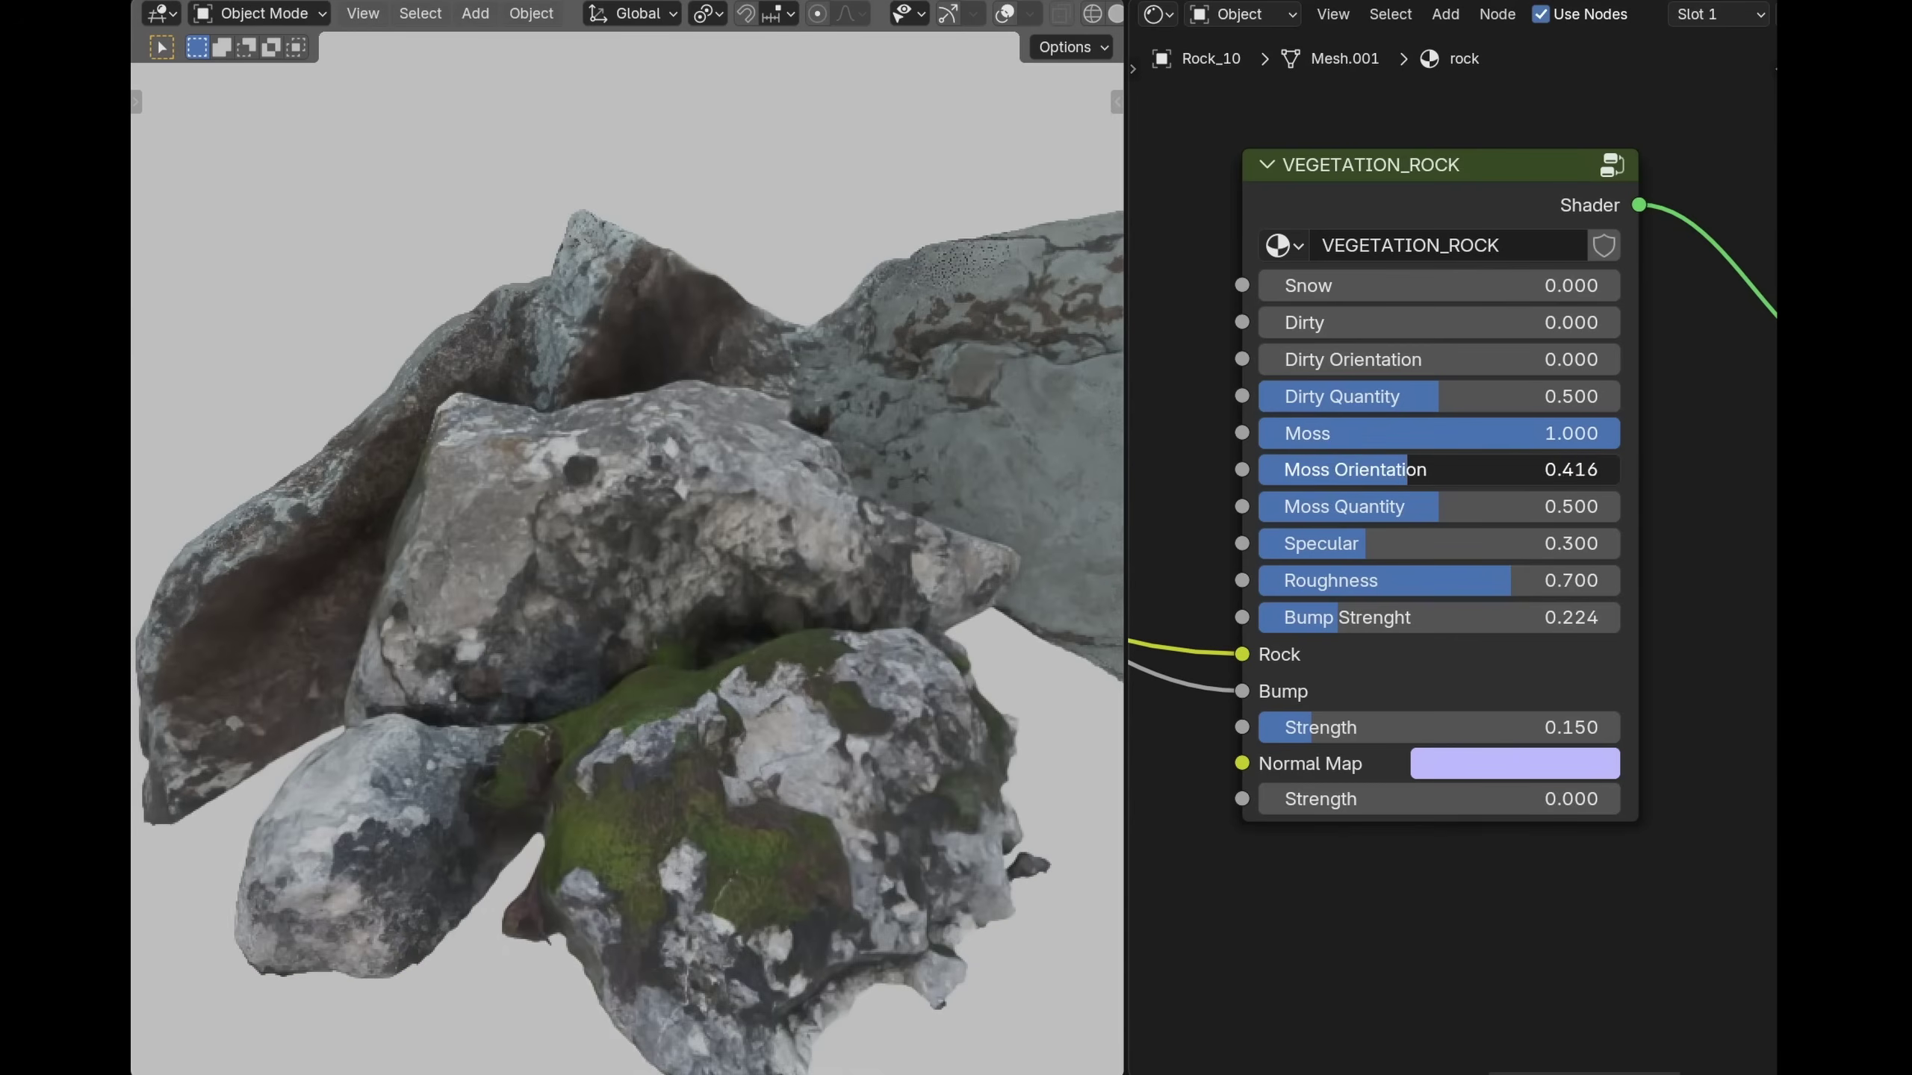
Reduce the Moss Orientation and adjust the Moss Quantity of the Rock_10 material
left_click_drag(1408, 469, 1254, 509)
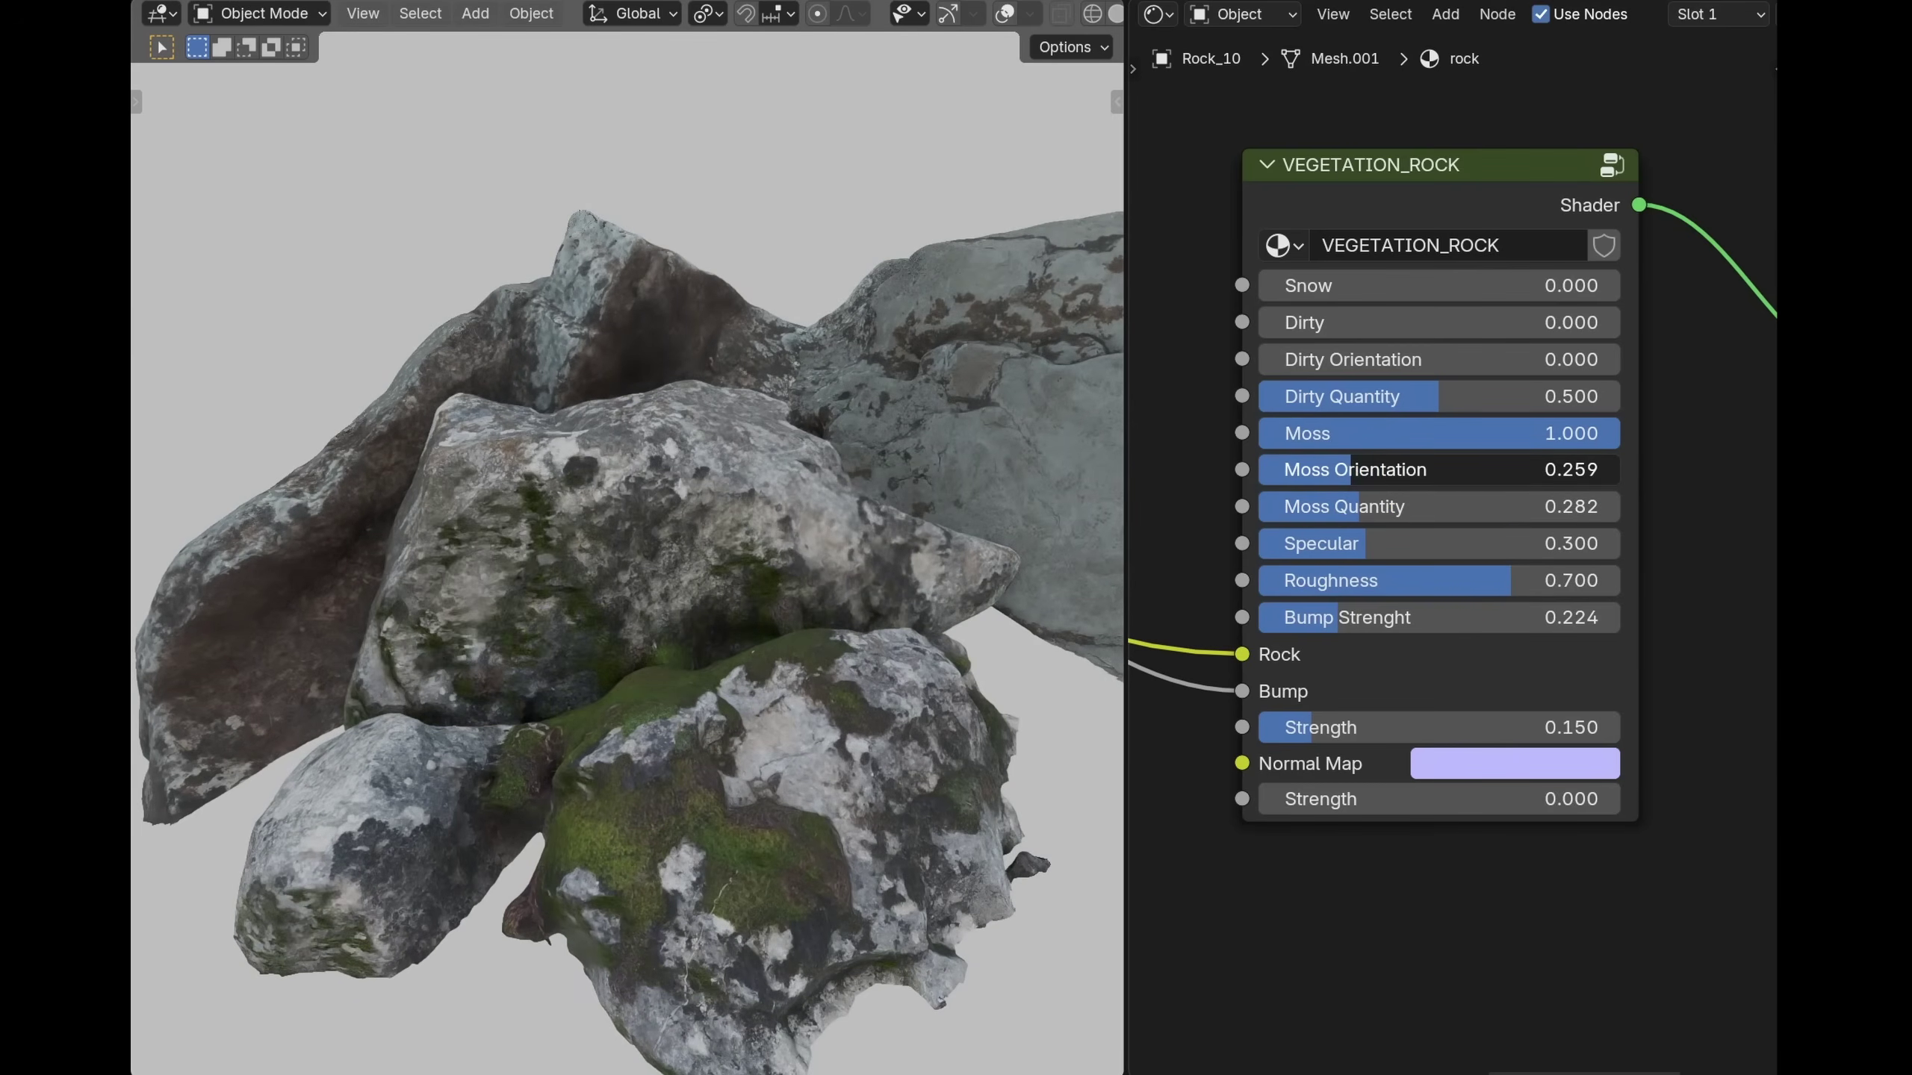
left_click_drag(1392, 507, 1458, 507)
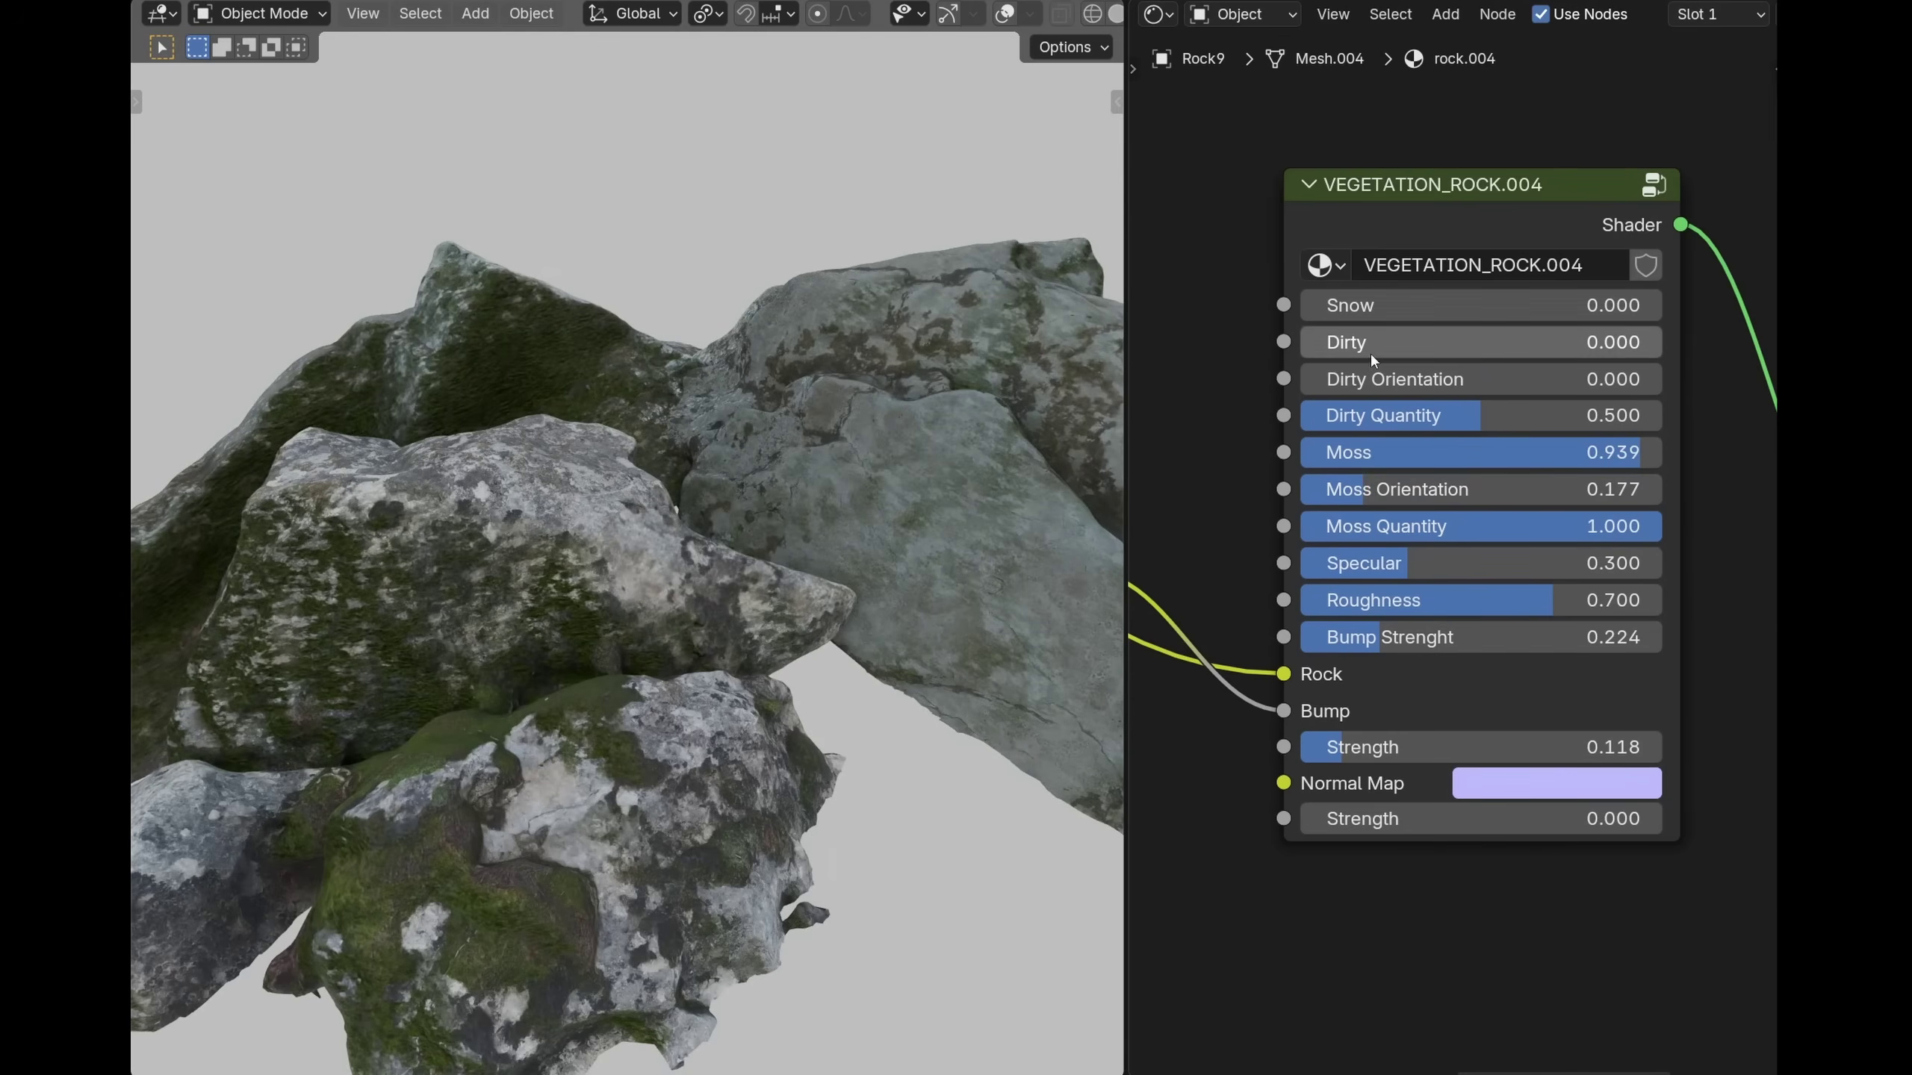
Raise the Dirty, Dirty Orientation and Snow values of the Rock9 material
mouse_move(1350, 351)
left_mouse_down()
mouse_move(1513, 351)
mouse_move(1475, 351)
mouse_move(1508, 378)
left_mouse_up()
left_click_drag(1382, 379, 1604, 379)
left_click_drag(1355, 305, 1475, 305)
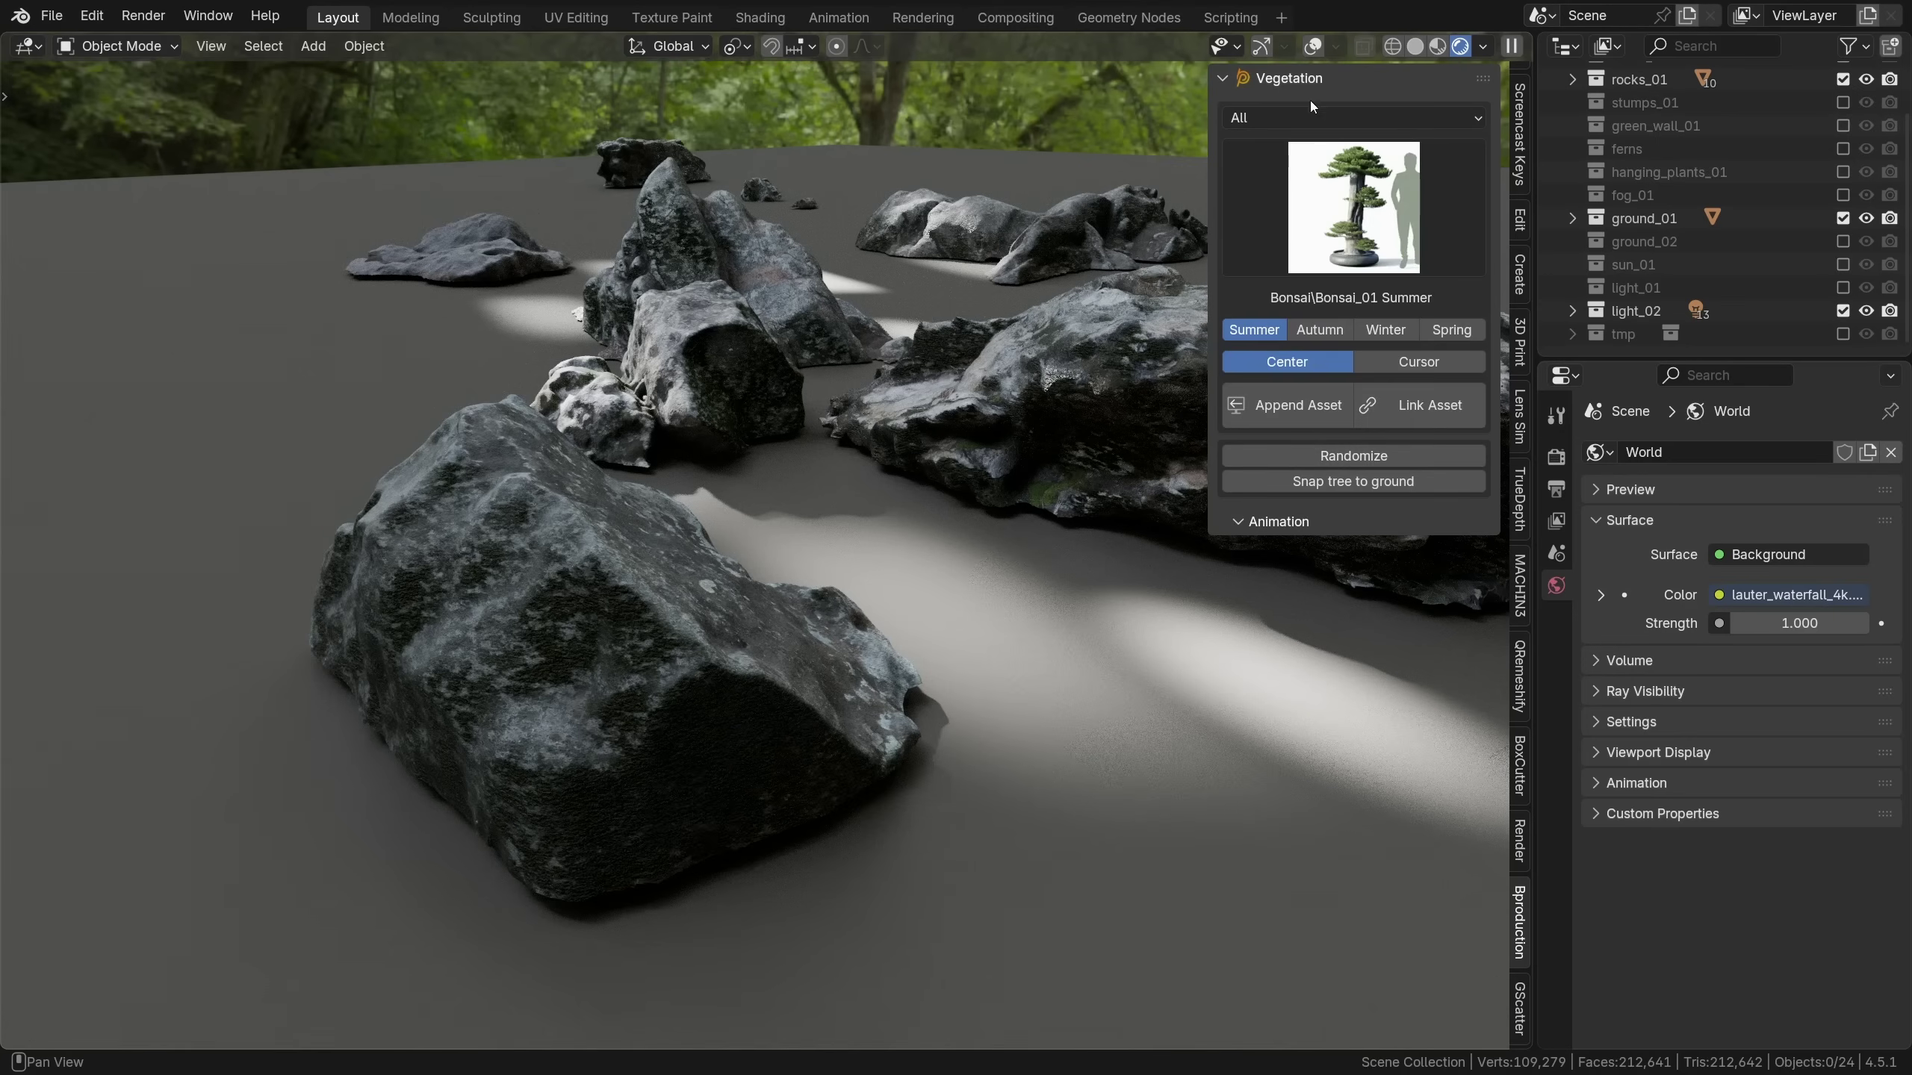
Add the Green_wall_1 Summer asset and move it into the surface of the front rock as moss patches
left_click(1307, 115)
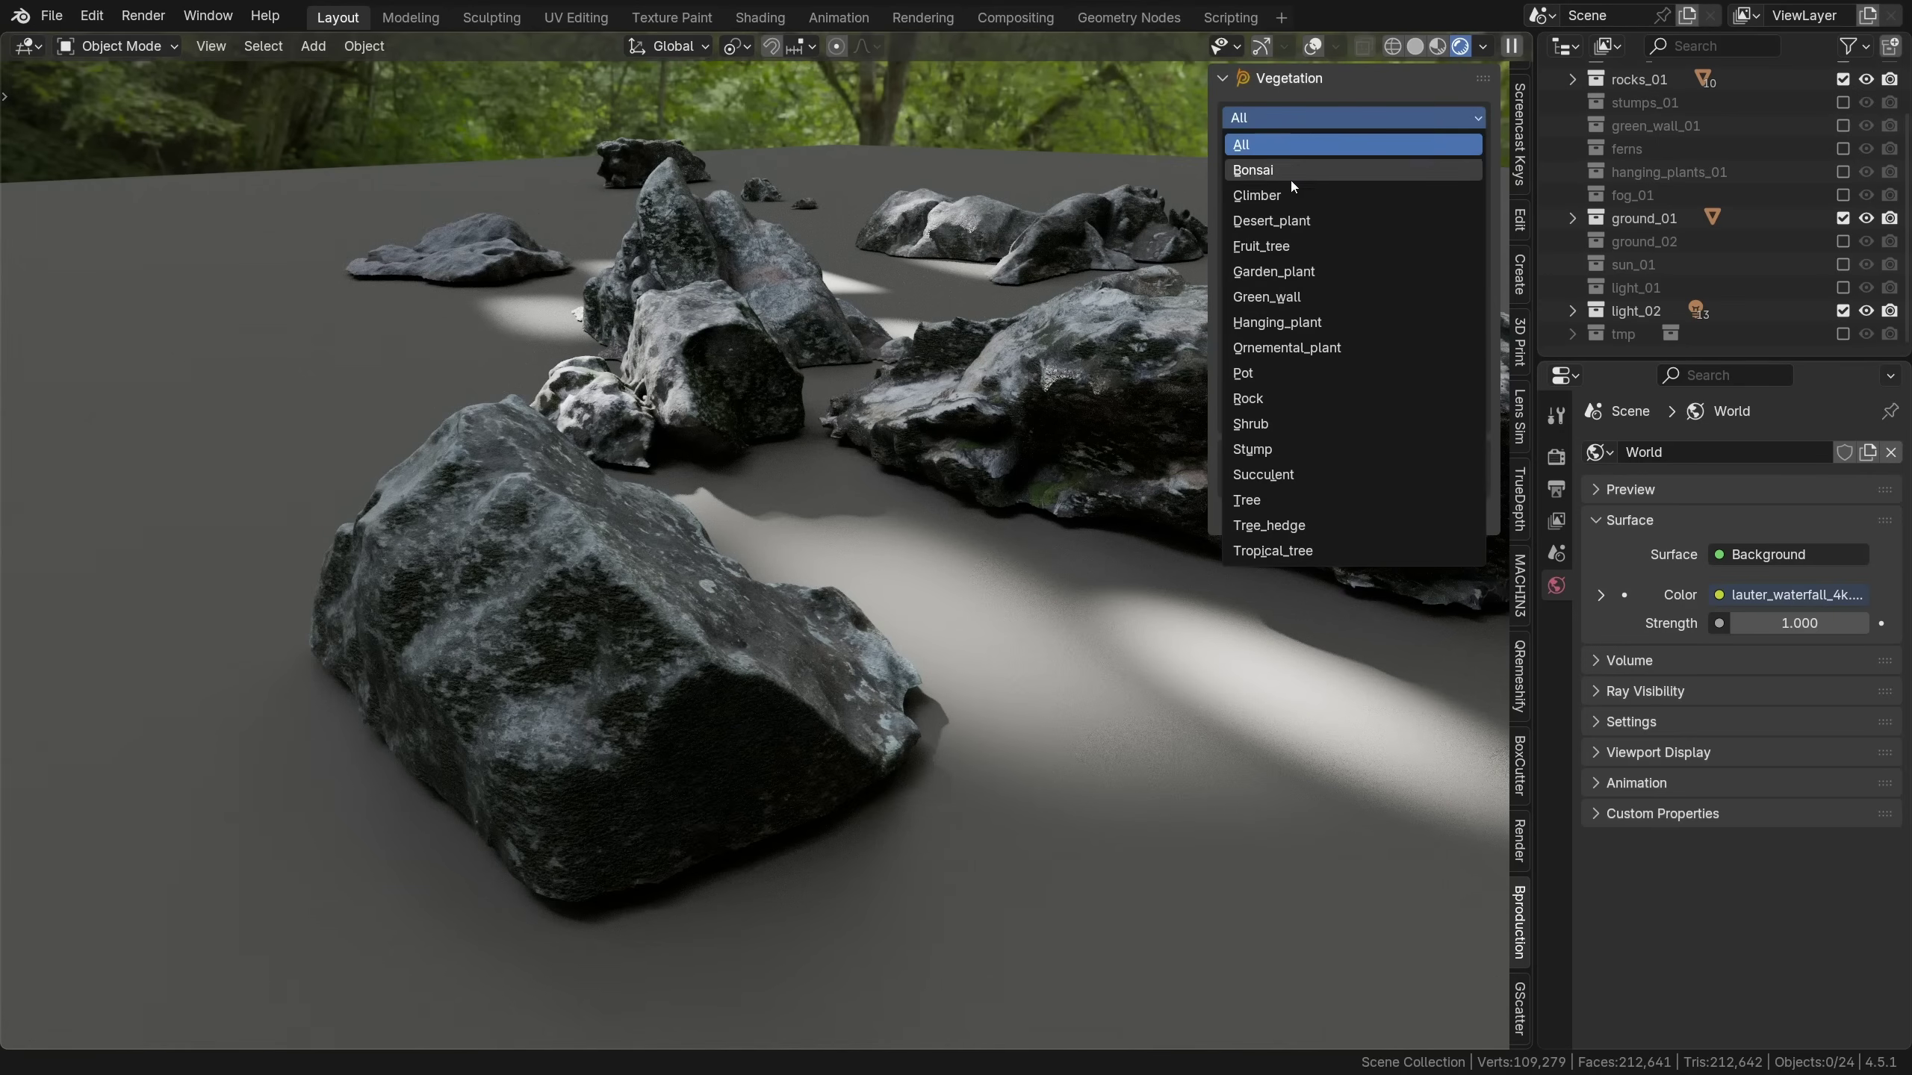
left_click(1290, 296)
left_click(1326, 211)
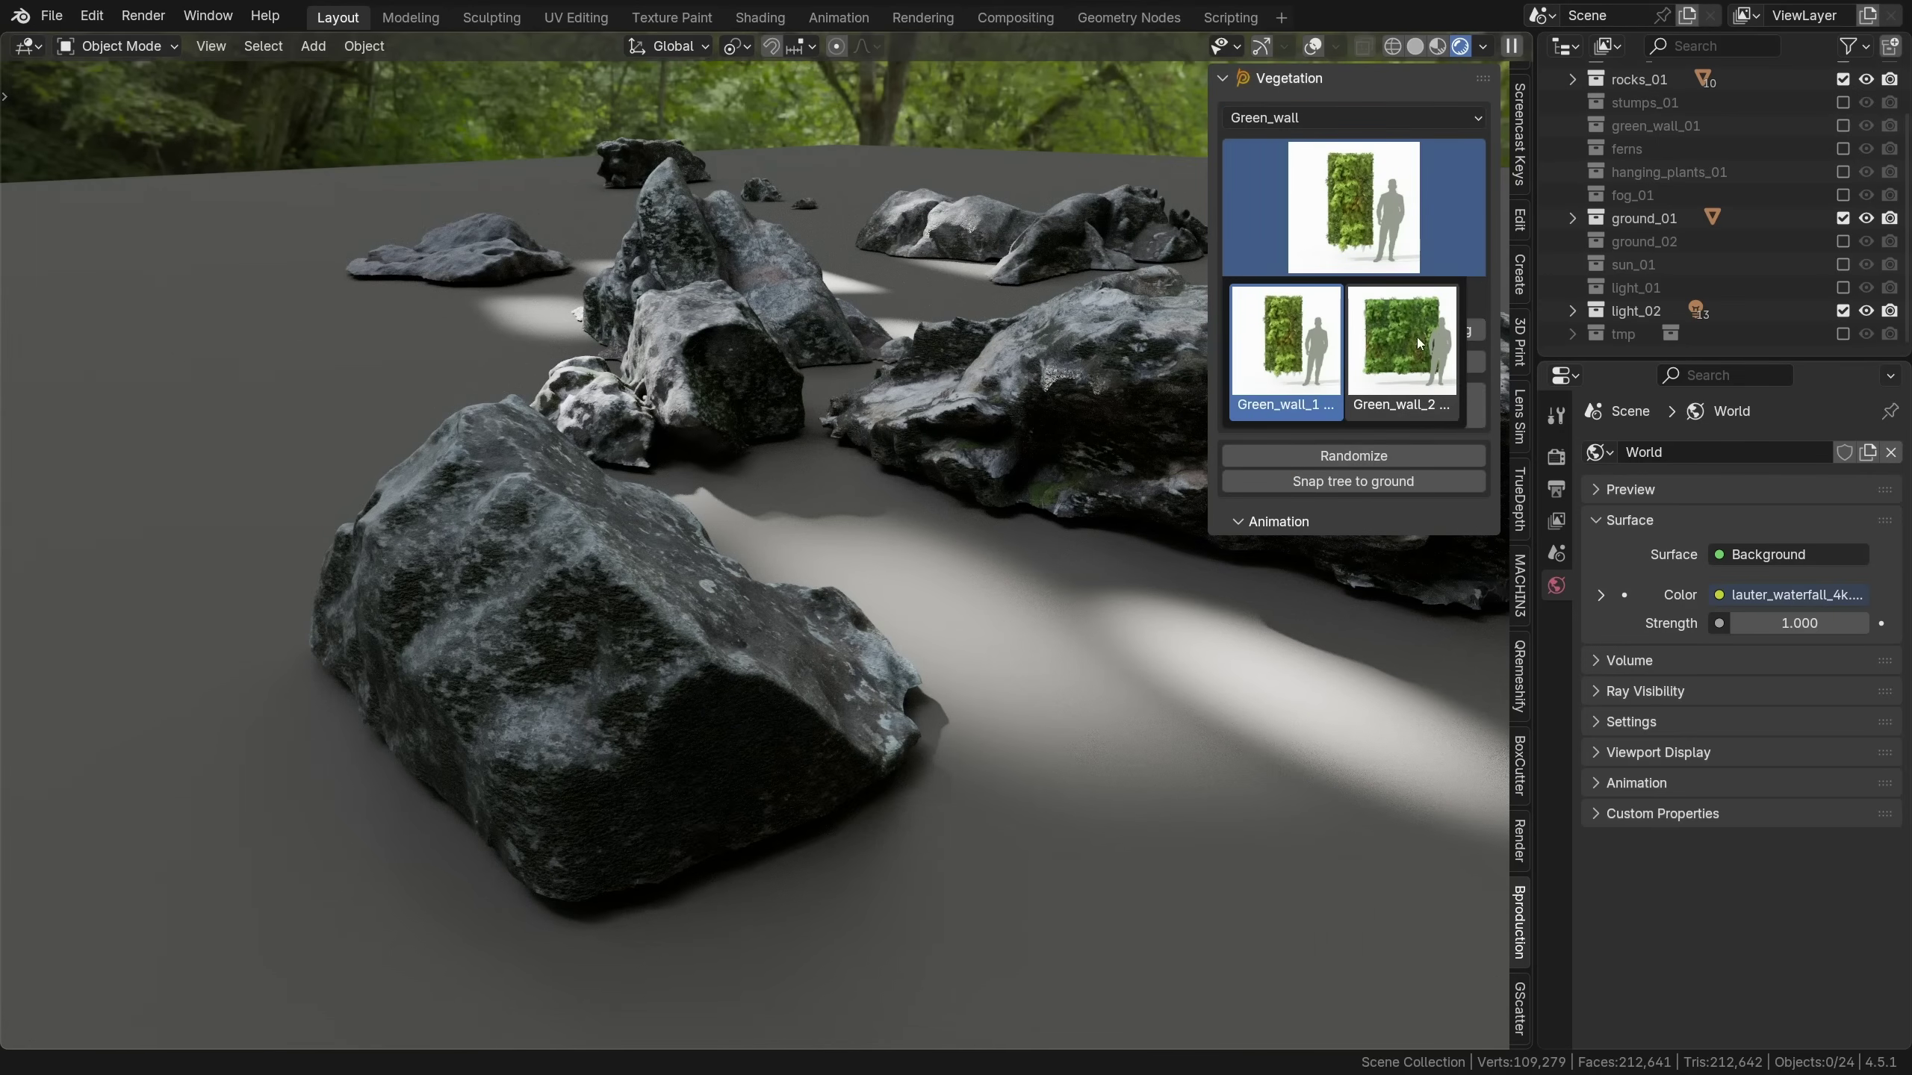
left_click(1287, 342)
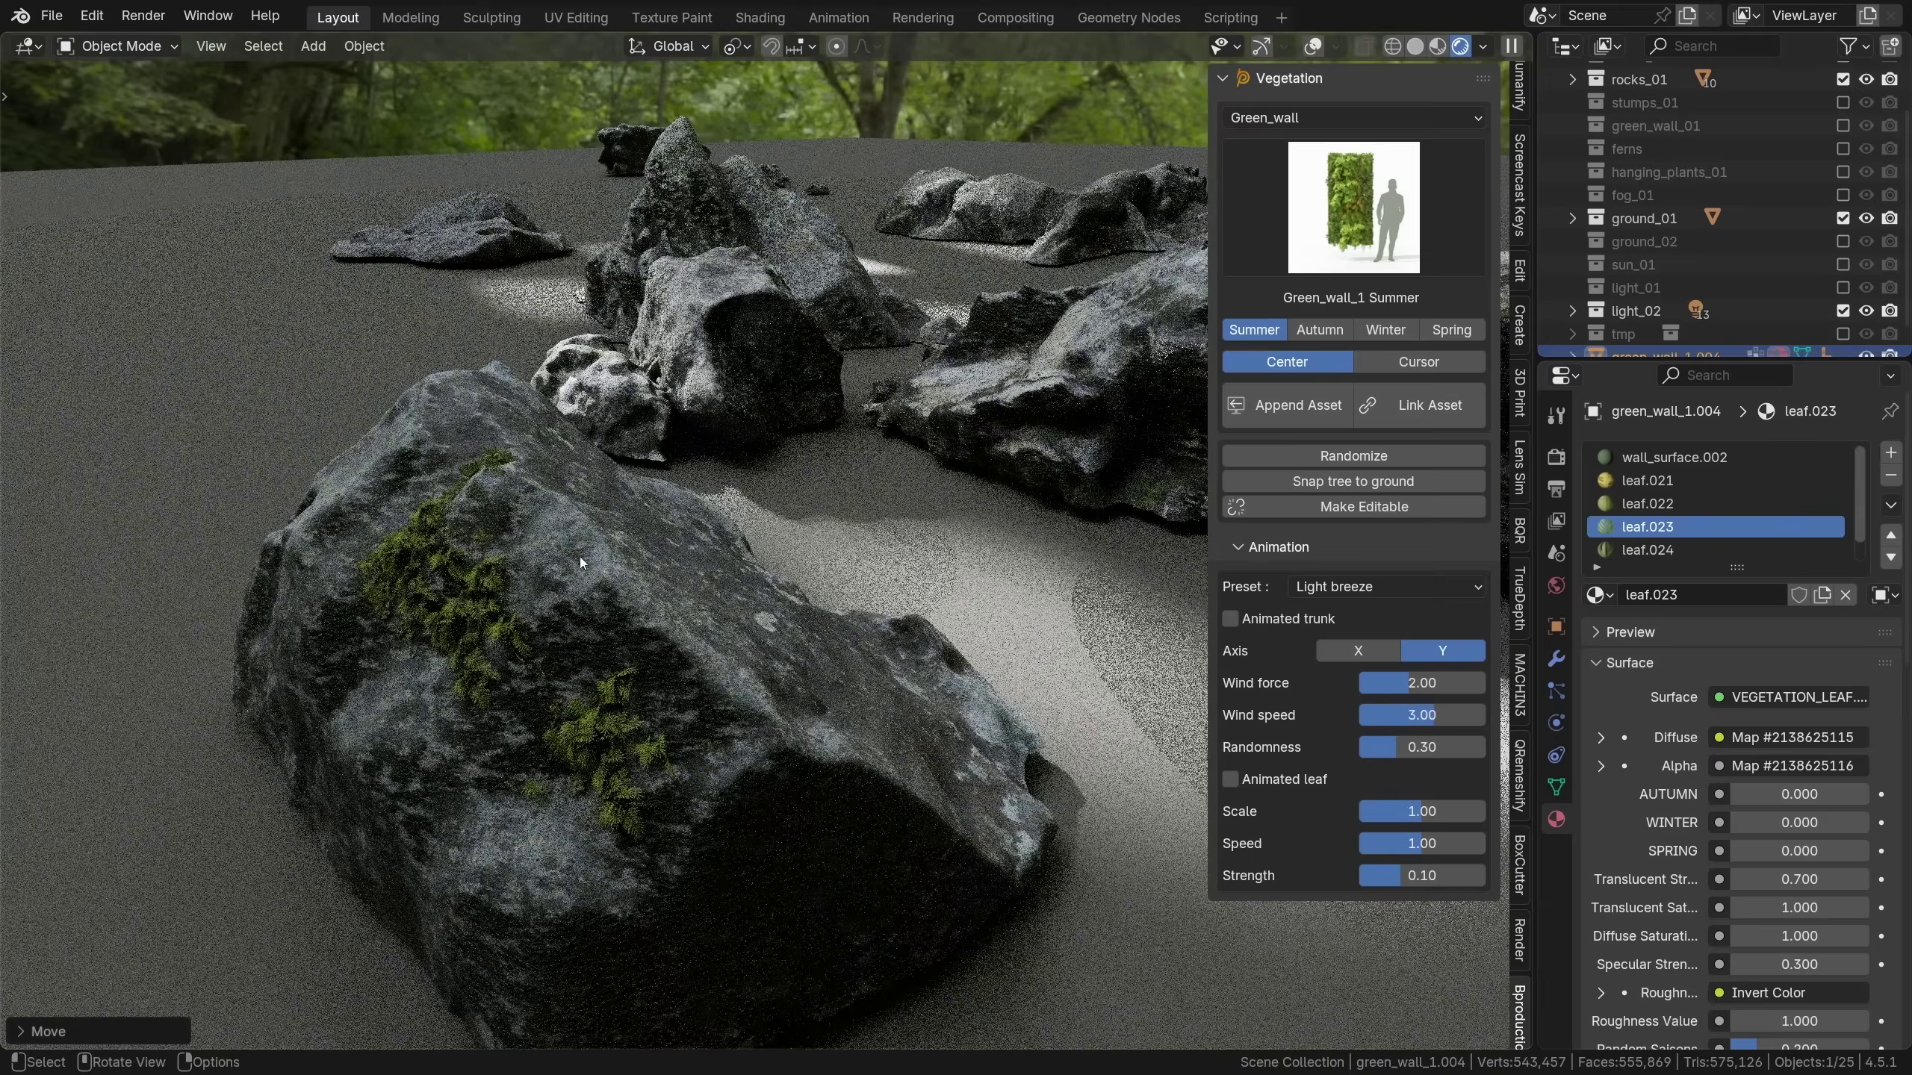
left_click_drag(595, 709, 566, 673)
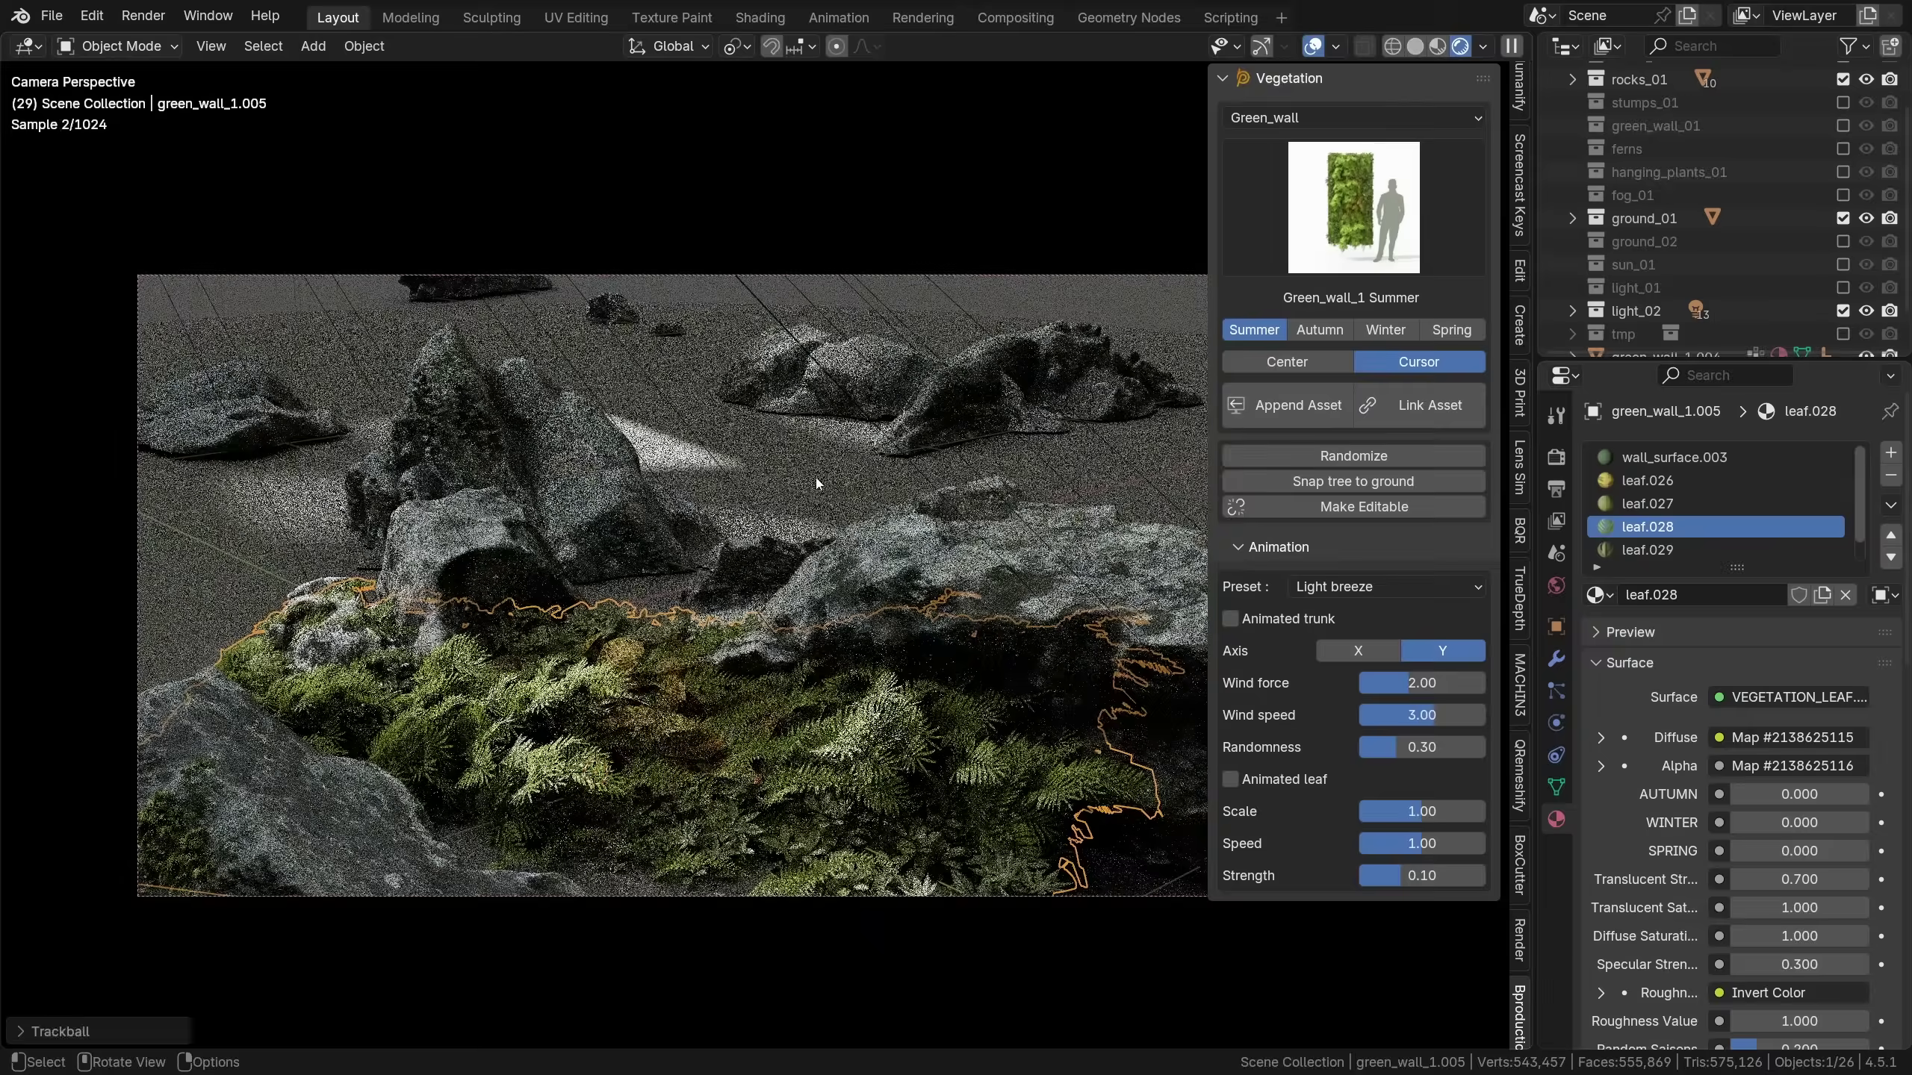
Tilt the second Green_wall_1 asset freely, scale it down and move it onto the ground between the foreground rocks
key("r")
key("r")
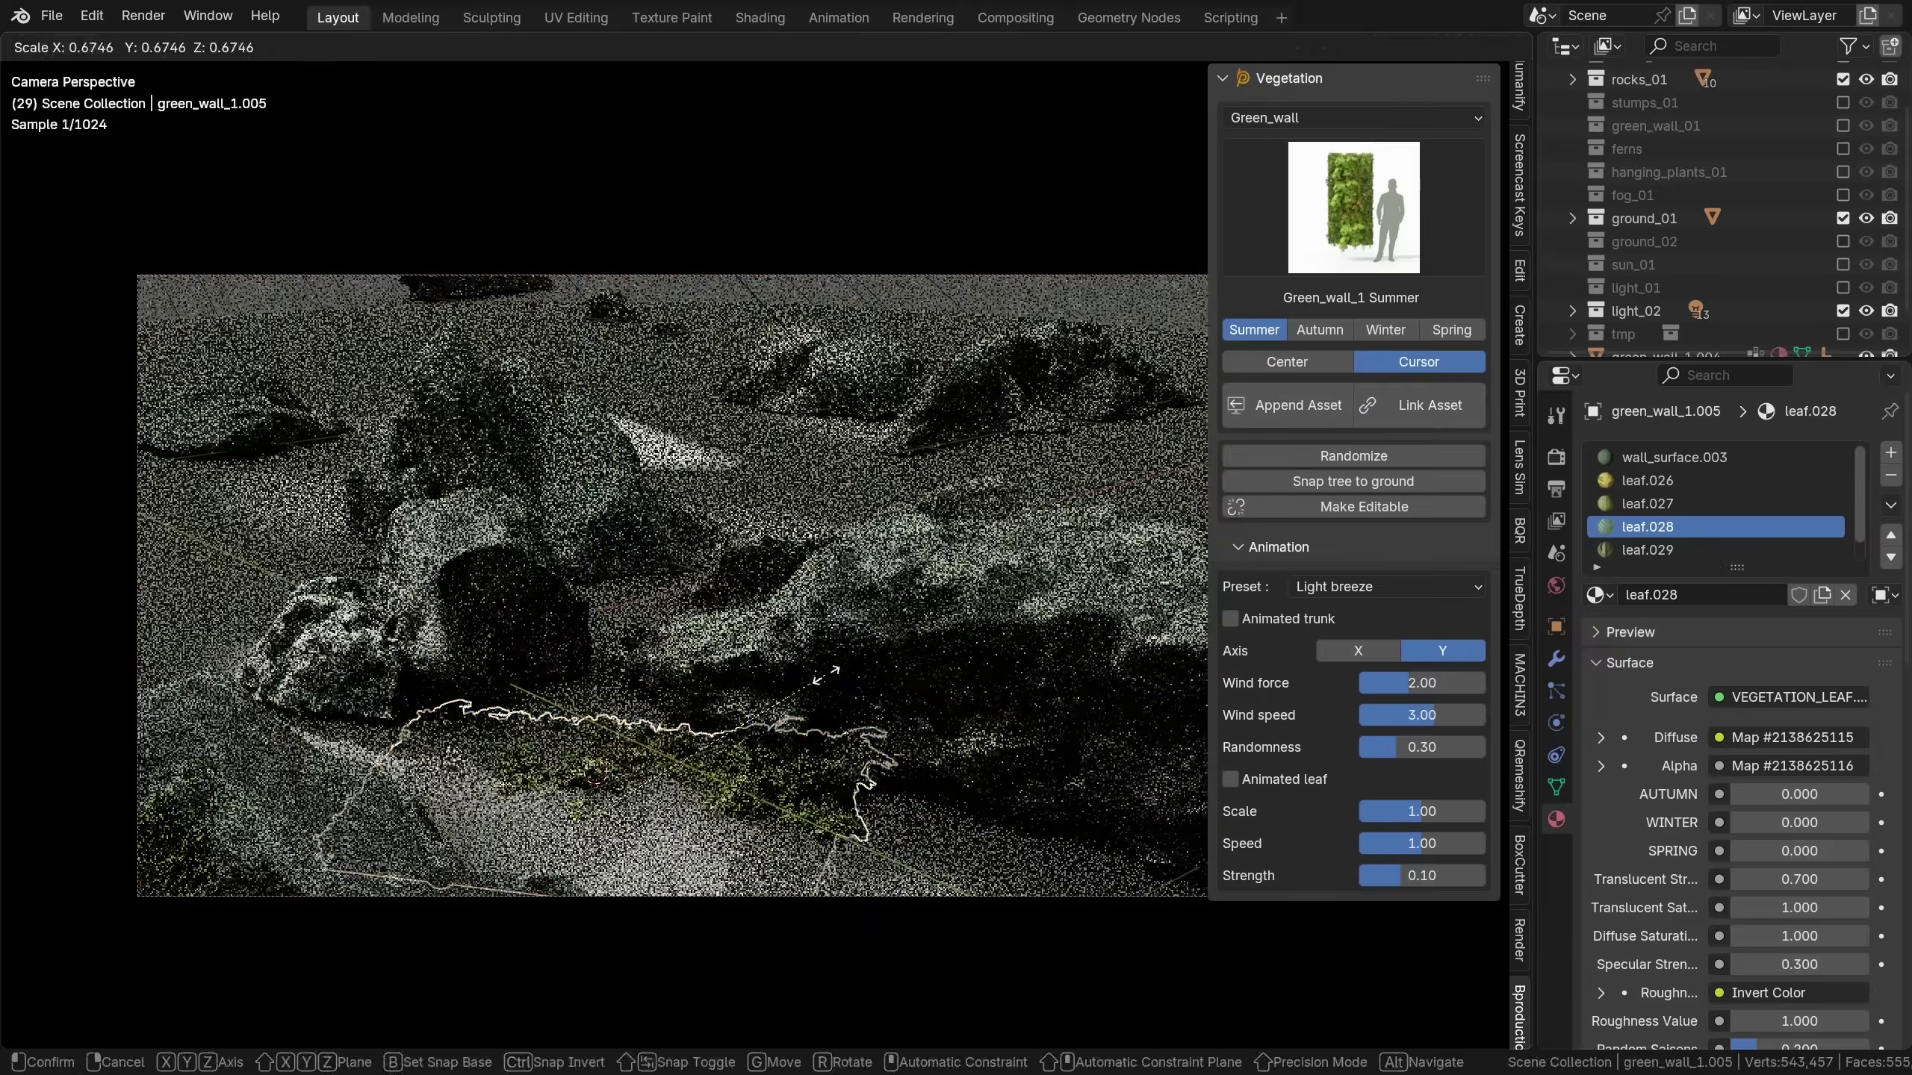
key("Return")
key("g")
left_click(820, 687)
Duplicate the foreground green wall horizontally across the ground, rotate and tilt the copy, and adjust its height along Z
key("shift+d")
key("shift+z")
left_click(961, 760)
key("r")
left_click(986, 760)
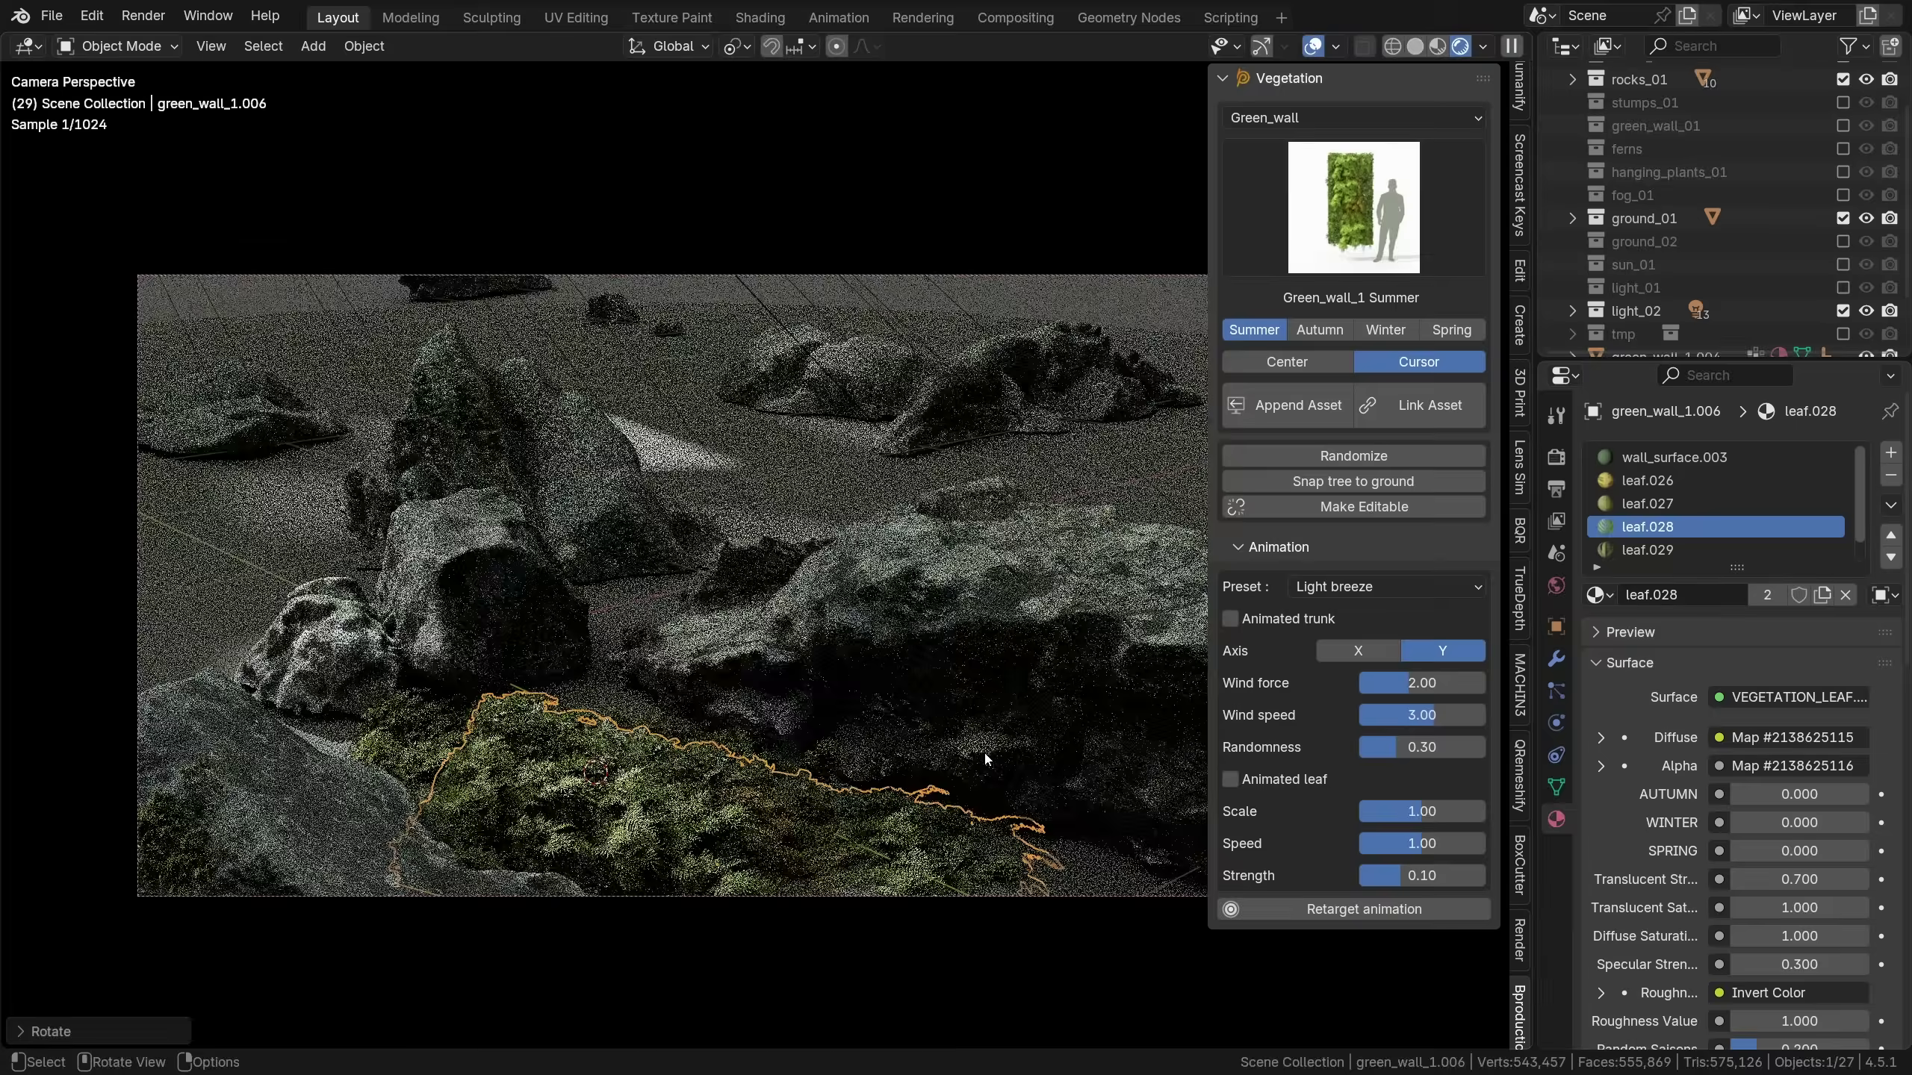
key("r")
key("r")
left_click(994, 780)
key("g")
key("z")
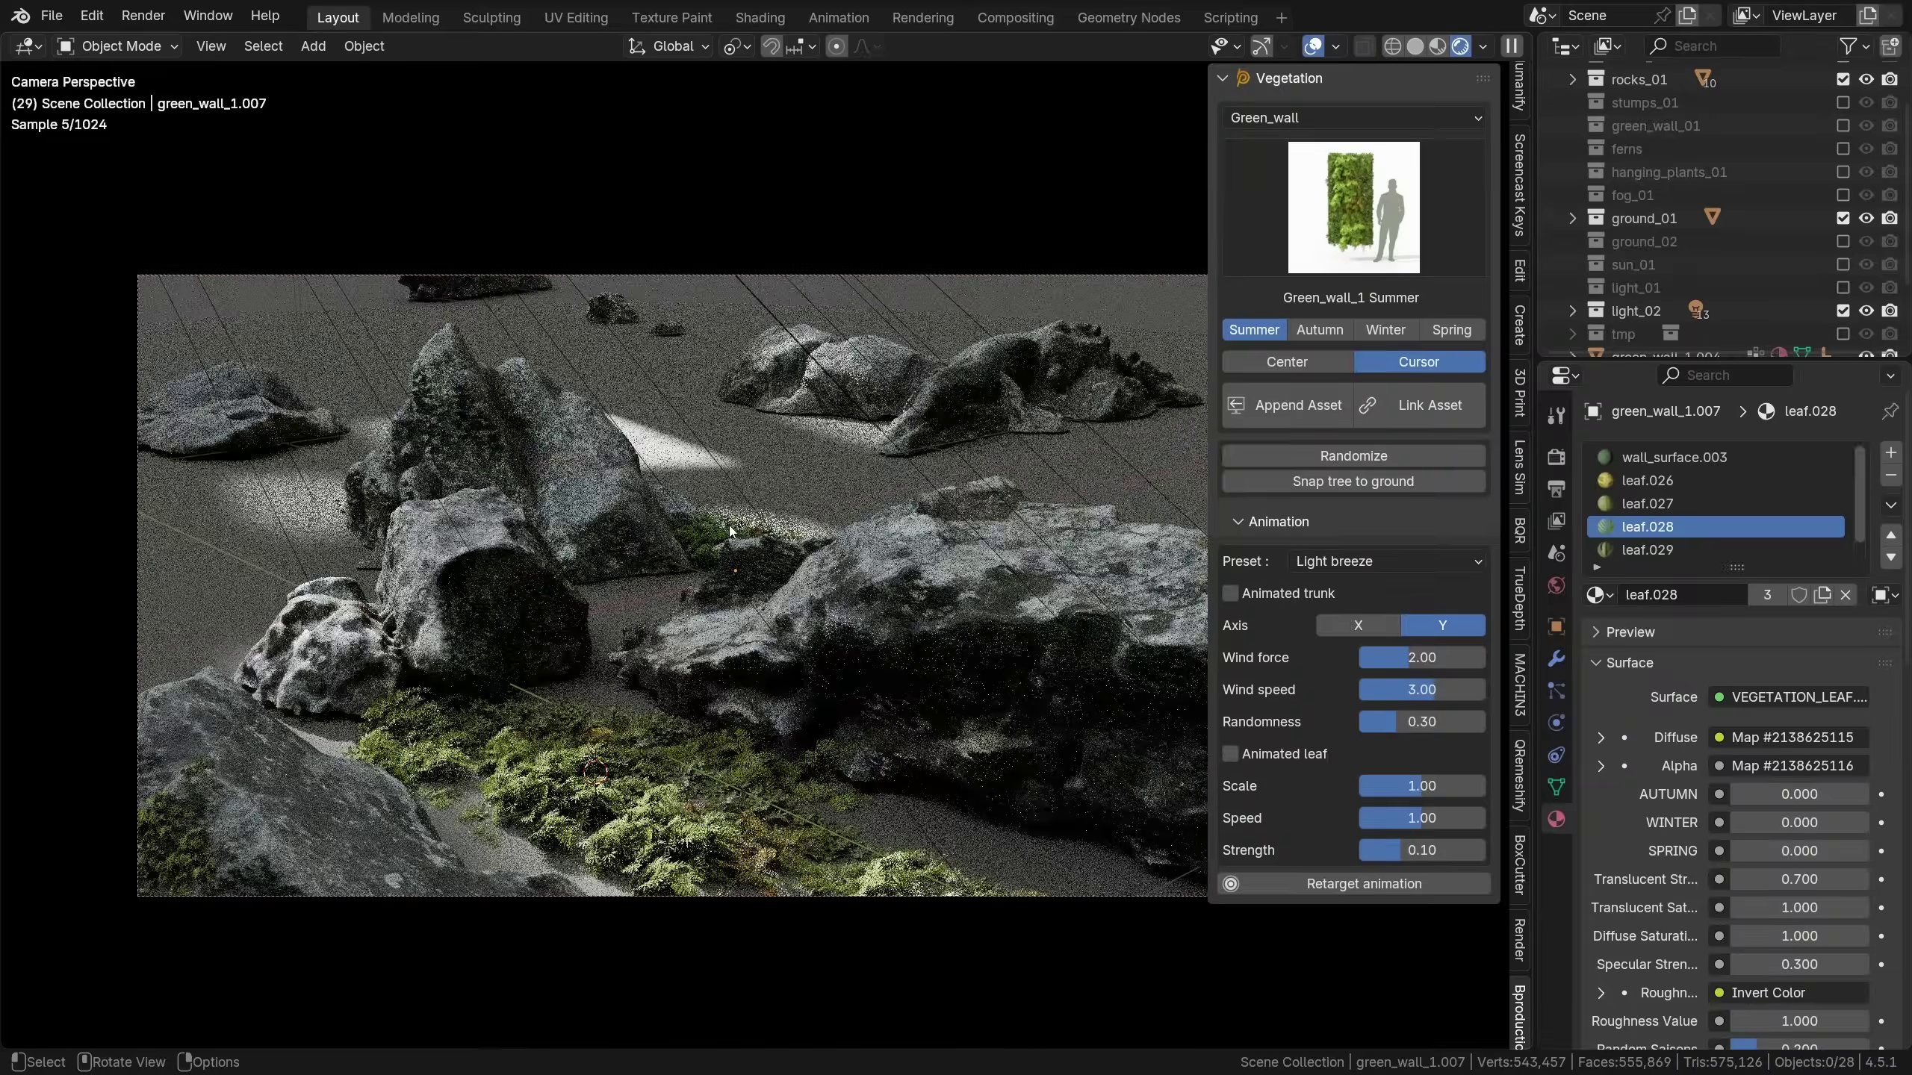
Append the Green_wall_2 Summer asset at a 3D cursor position behind the large rock, tilt it flat and adjust its height along Z
right_click(811, 468, "shift")
left_click(1310, 405)
key("r")
key("r")
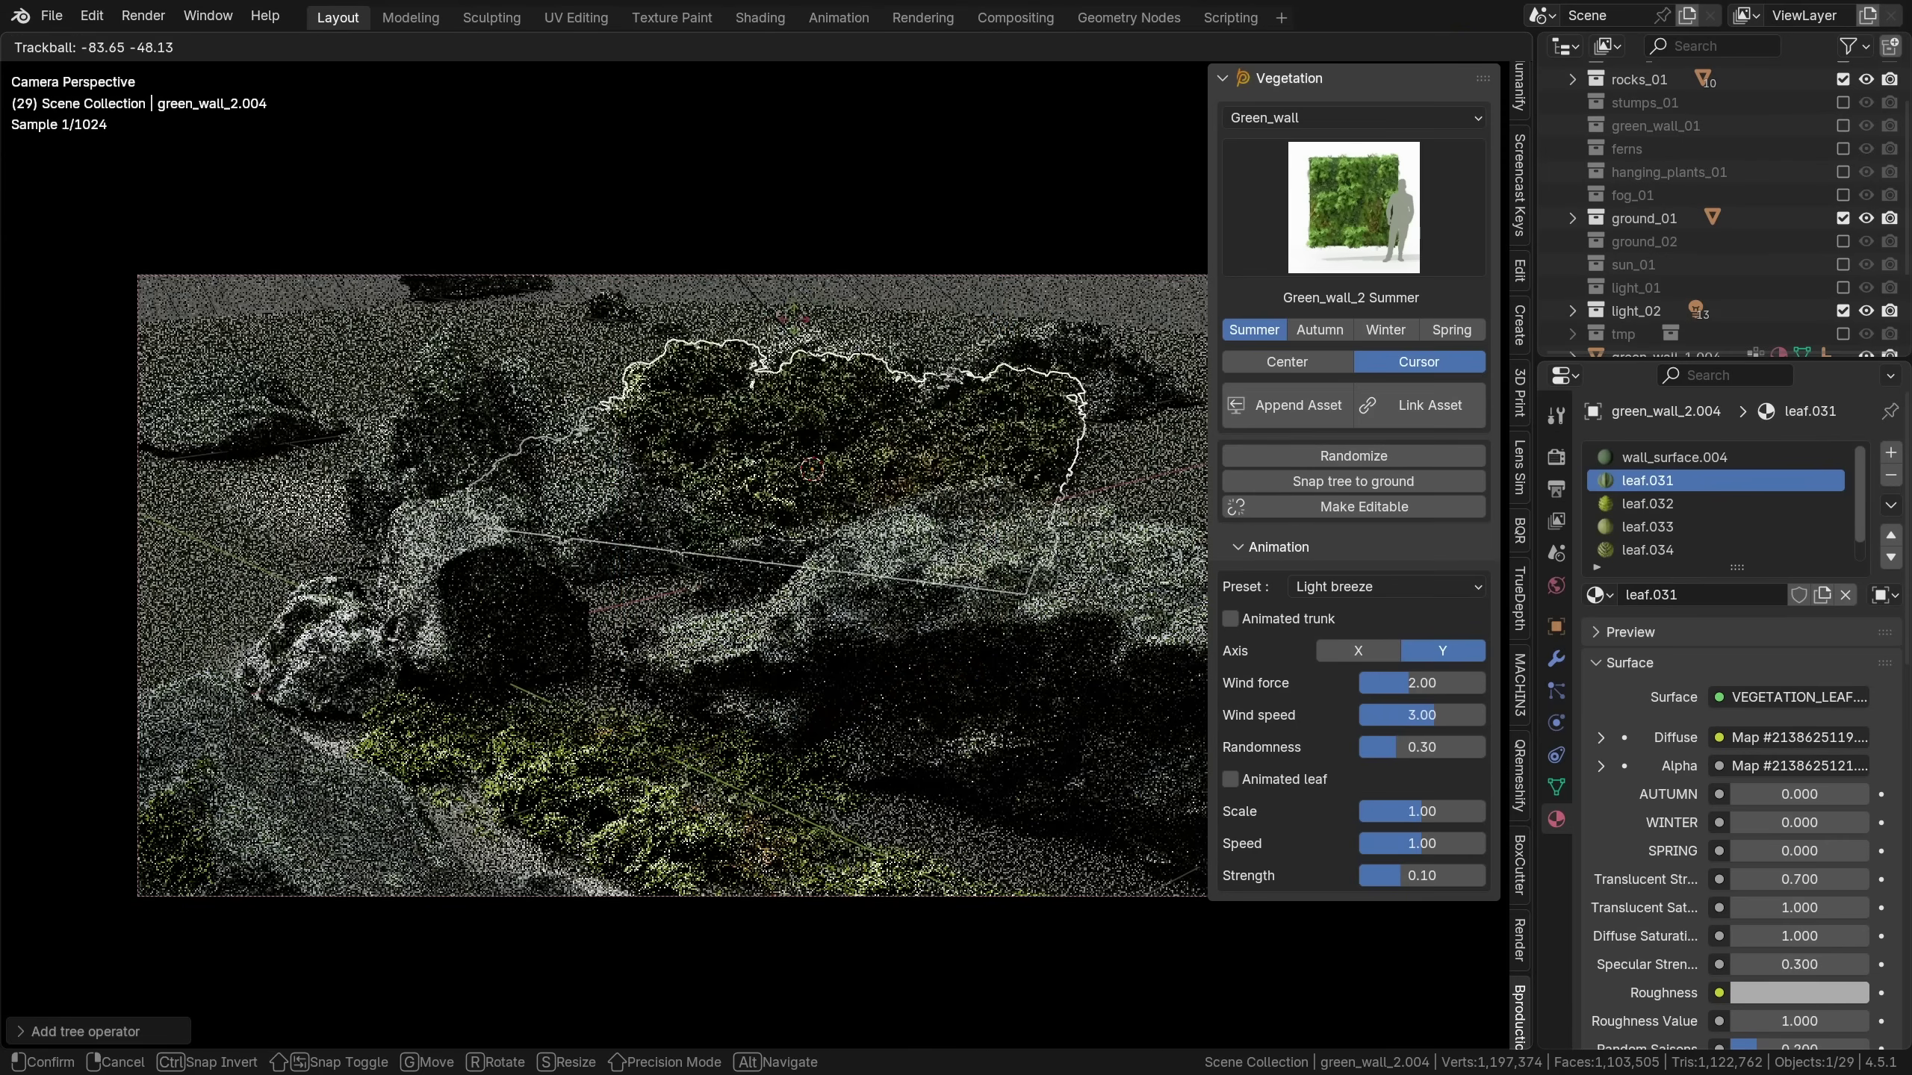
left_click(875, 339)
key("g")
key("z")
Choose Stump_leaves2 Summer from the Stump category and link it at the 3D cursor behind the large rock
left_click(1335, 116)
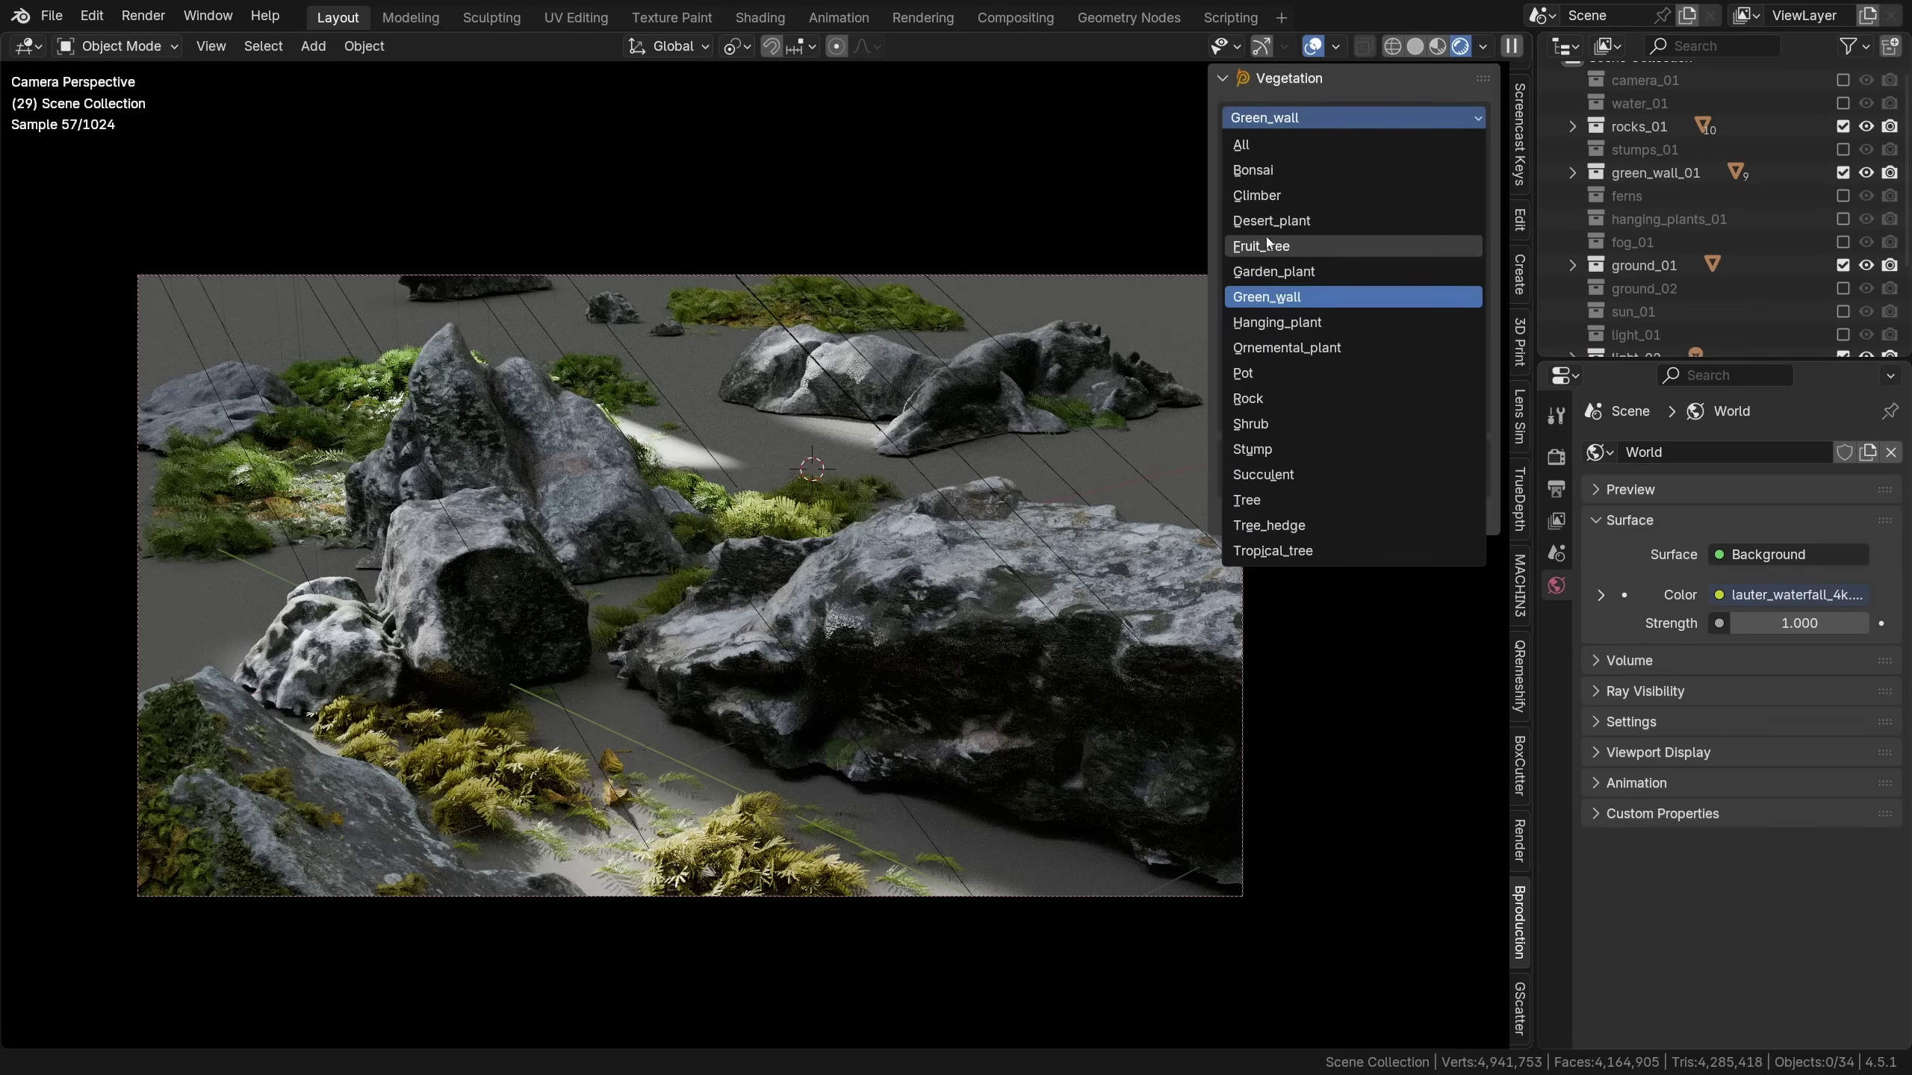
left_click(1267, 451)
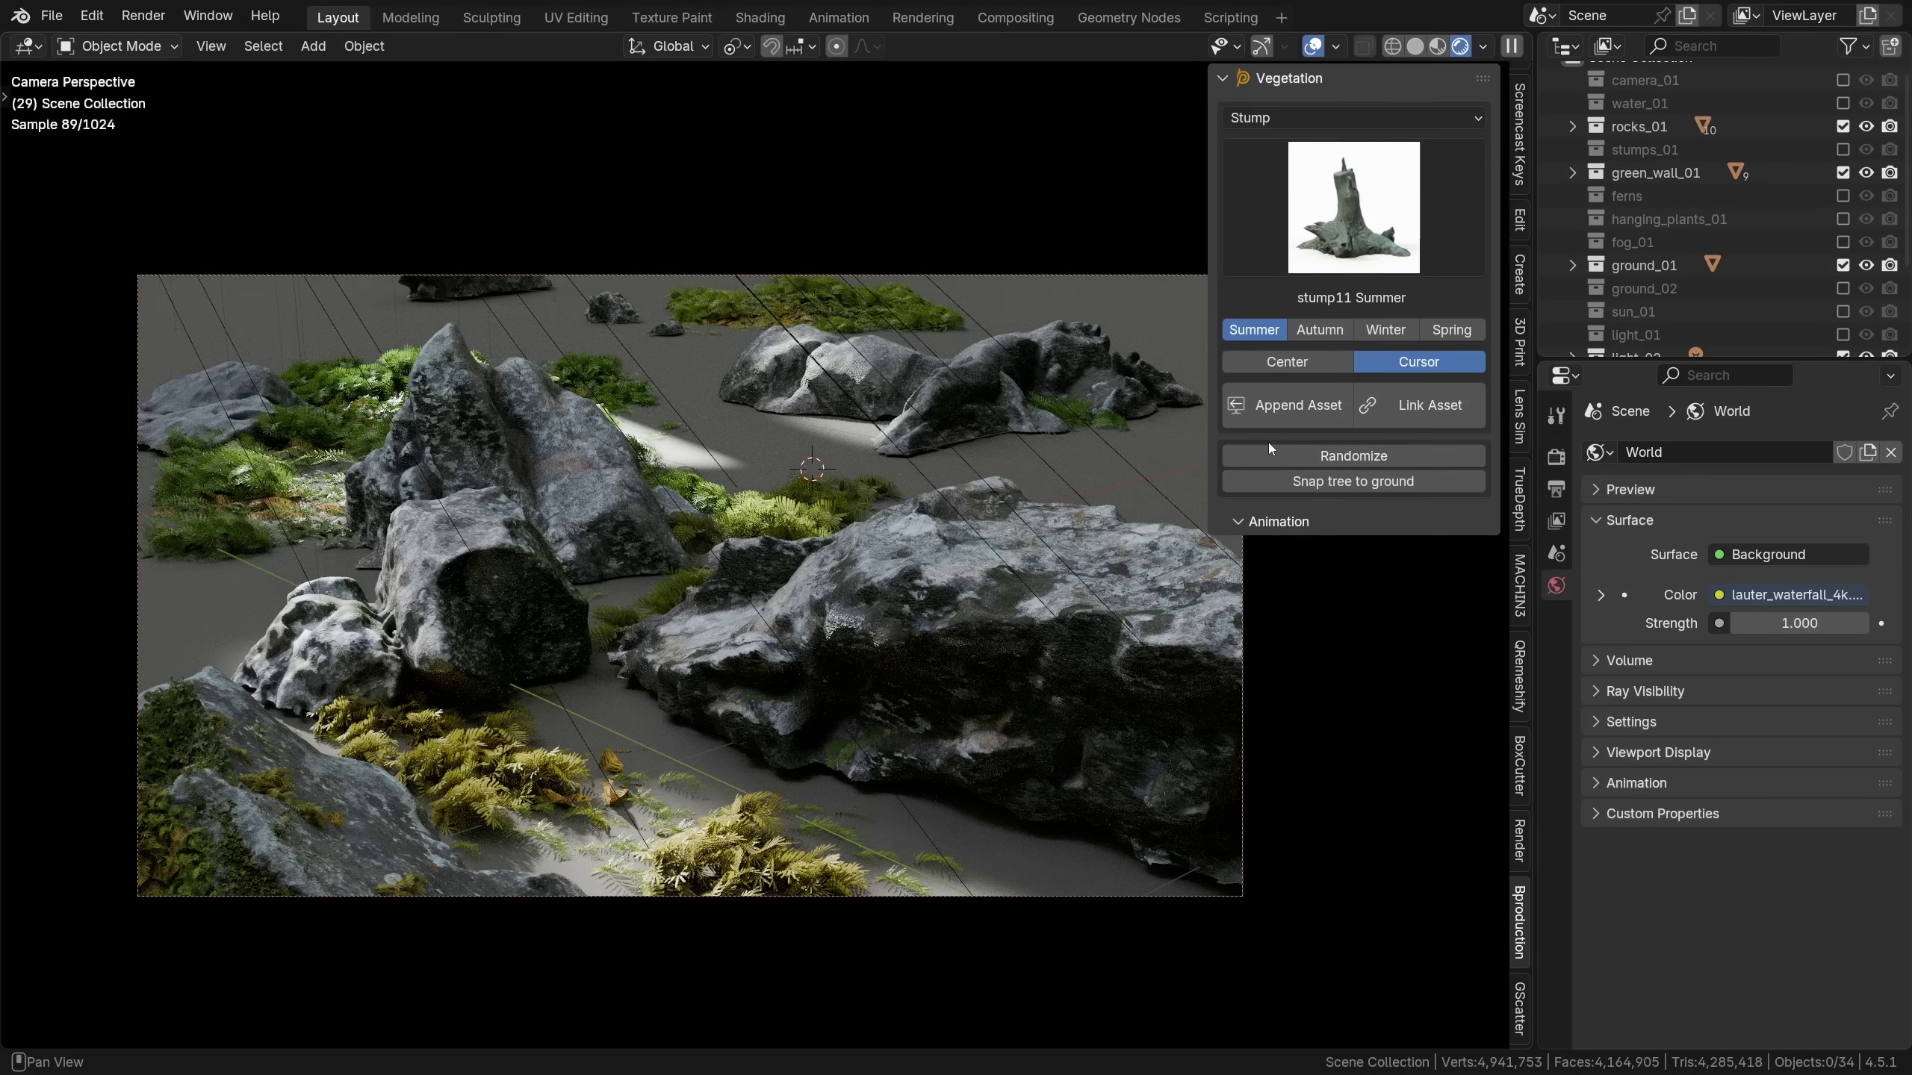
left_click(1345, 185)
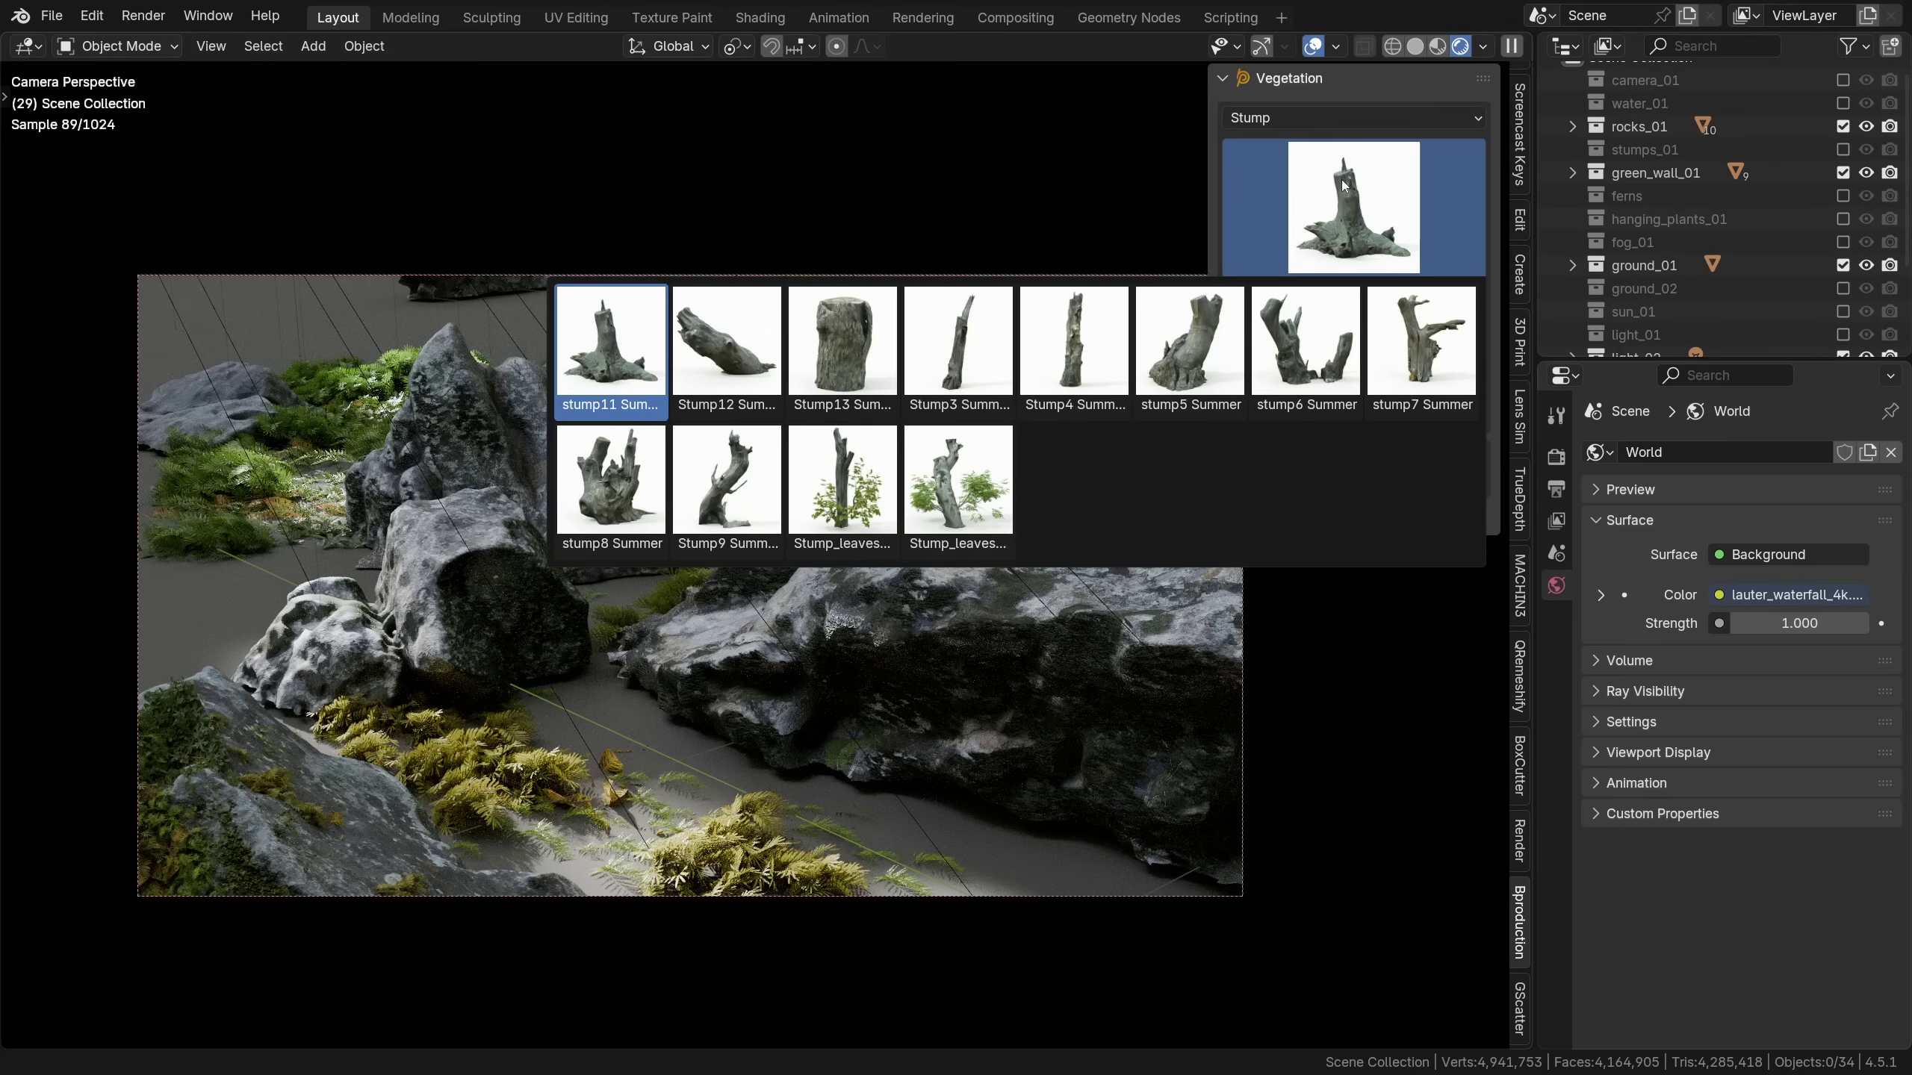
left_click(978, 500)
left_click(1415, 407)
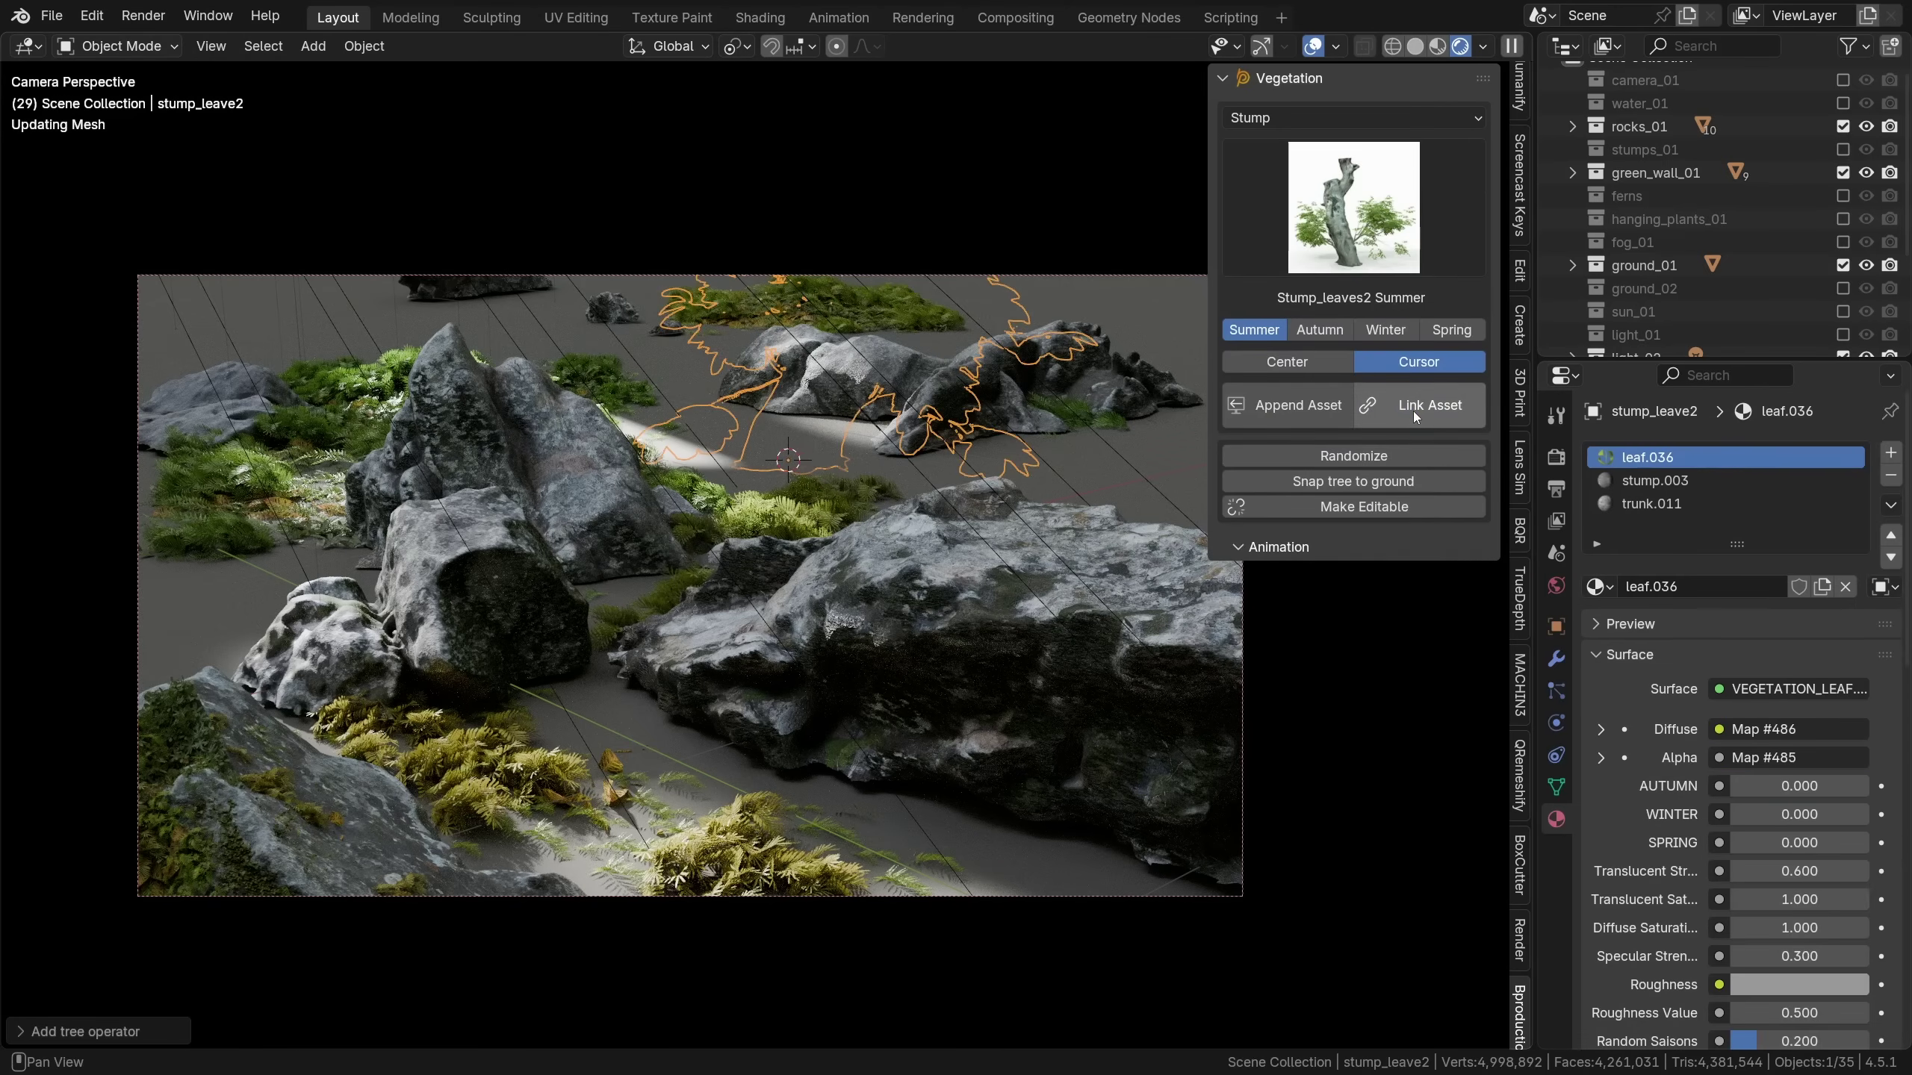
left_click(772, 449)
left_click(815, 450)
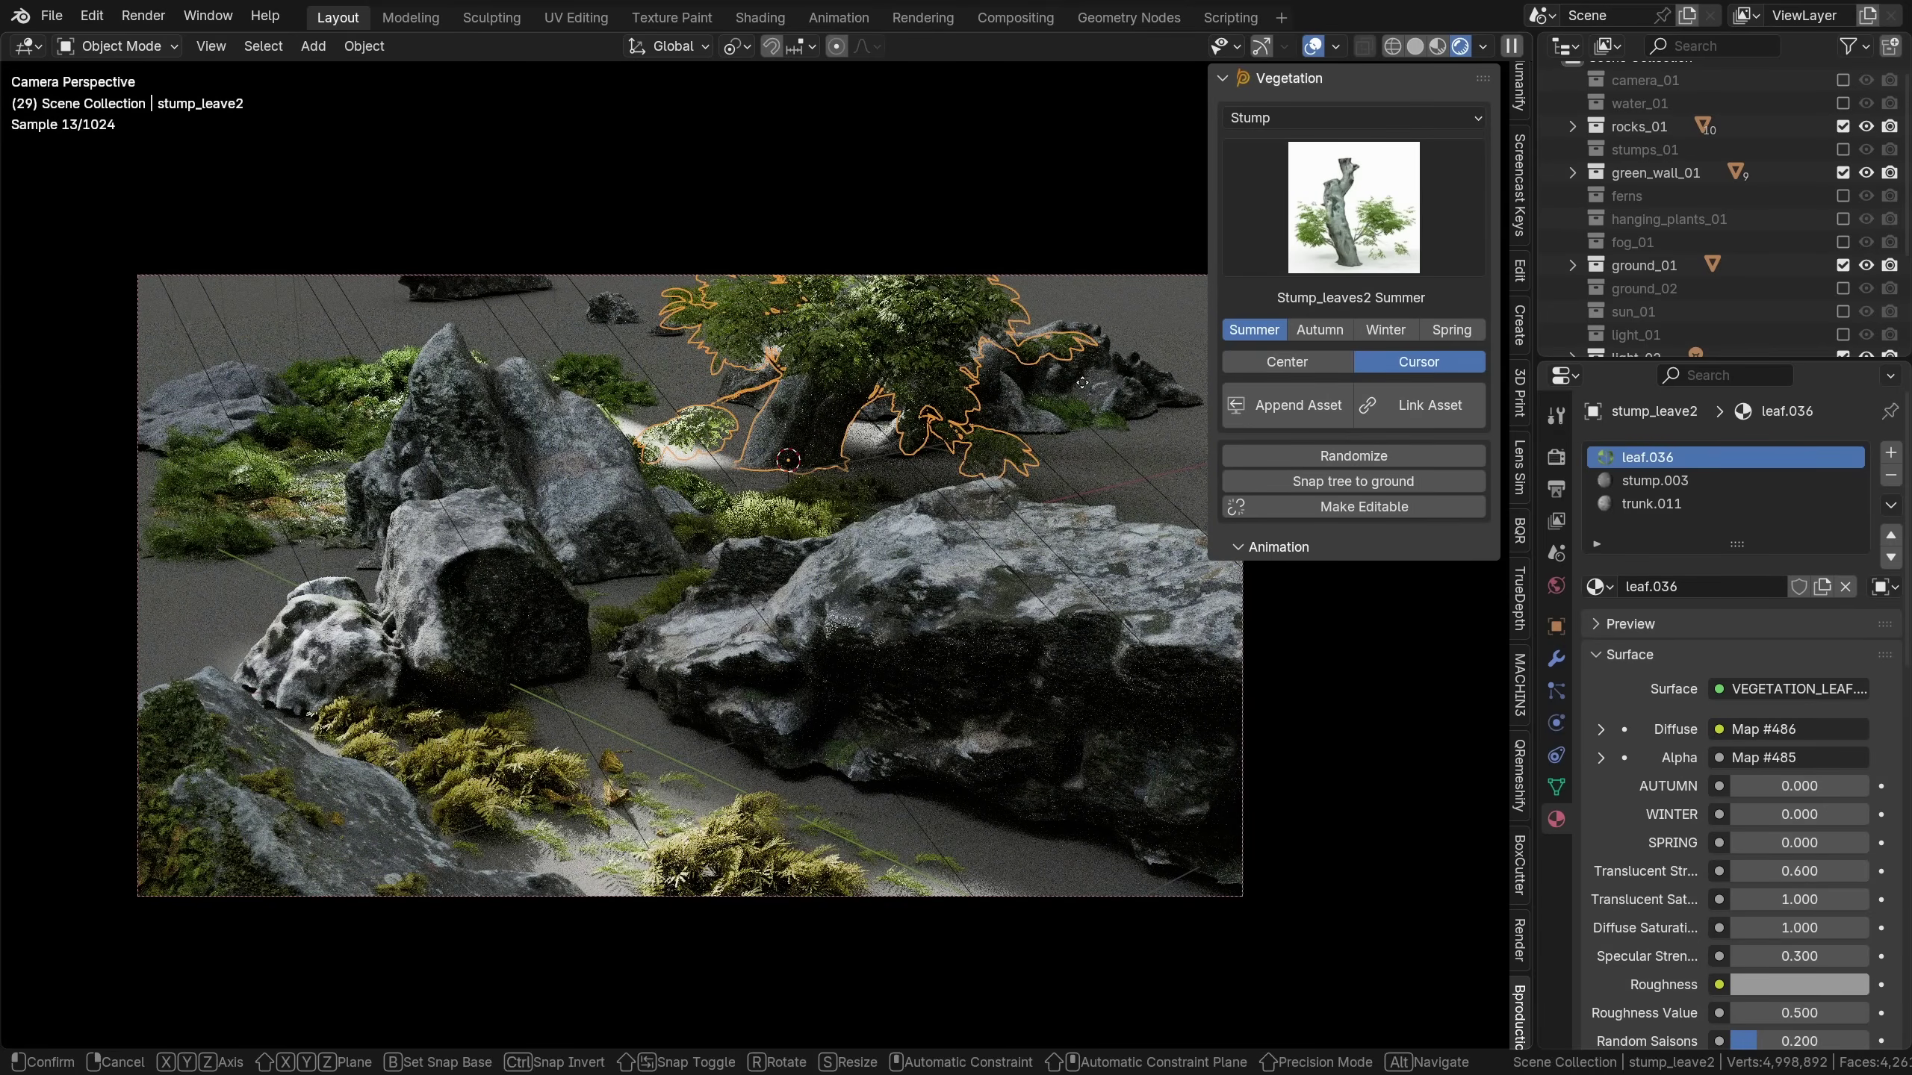
Move the leafy stump horizontally to the ground beside the pointed rock and scale it
key("g")
key("shift+z")
left_click(294, 591)
key("s")
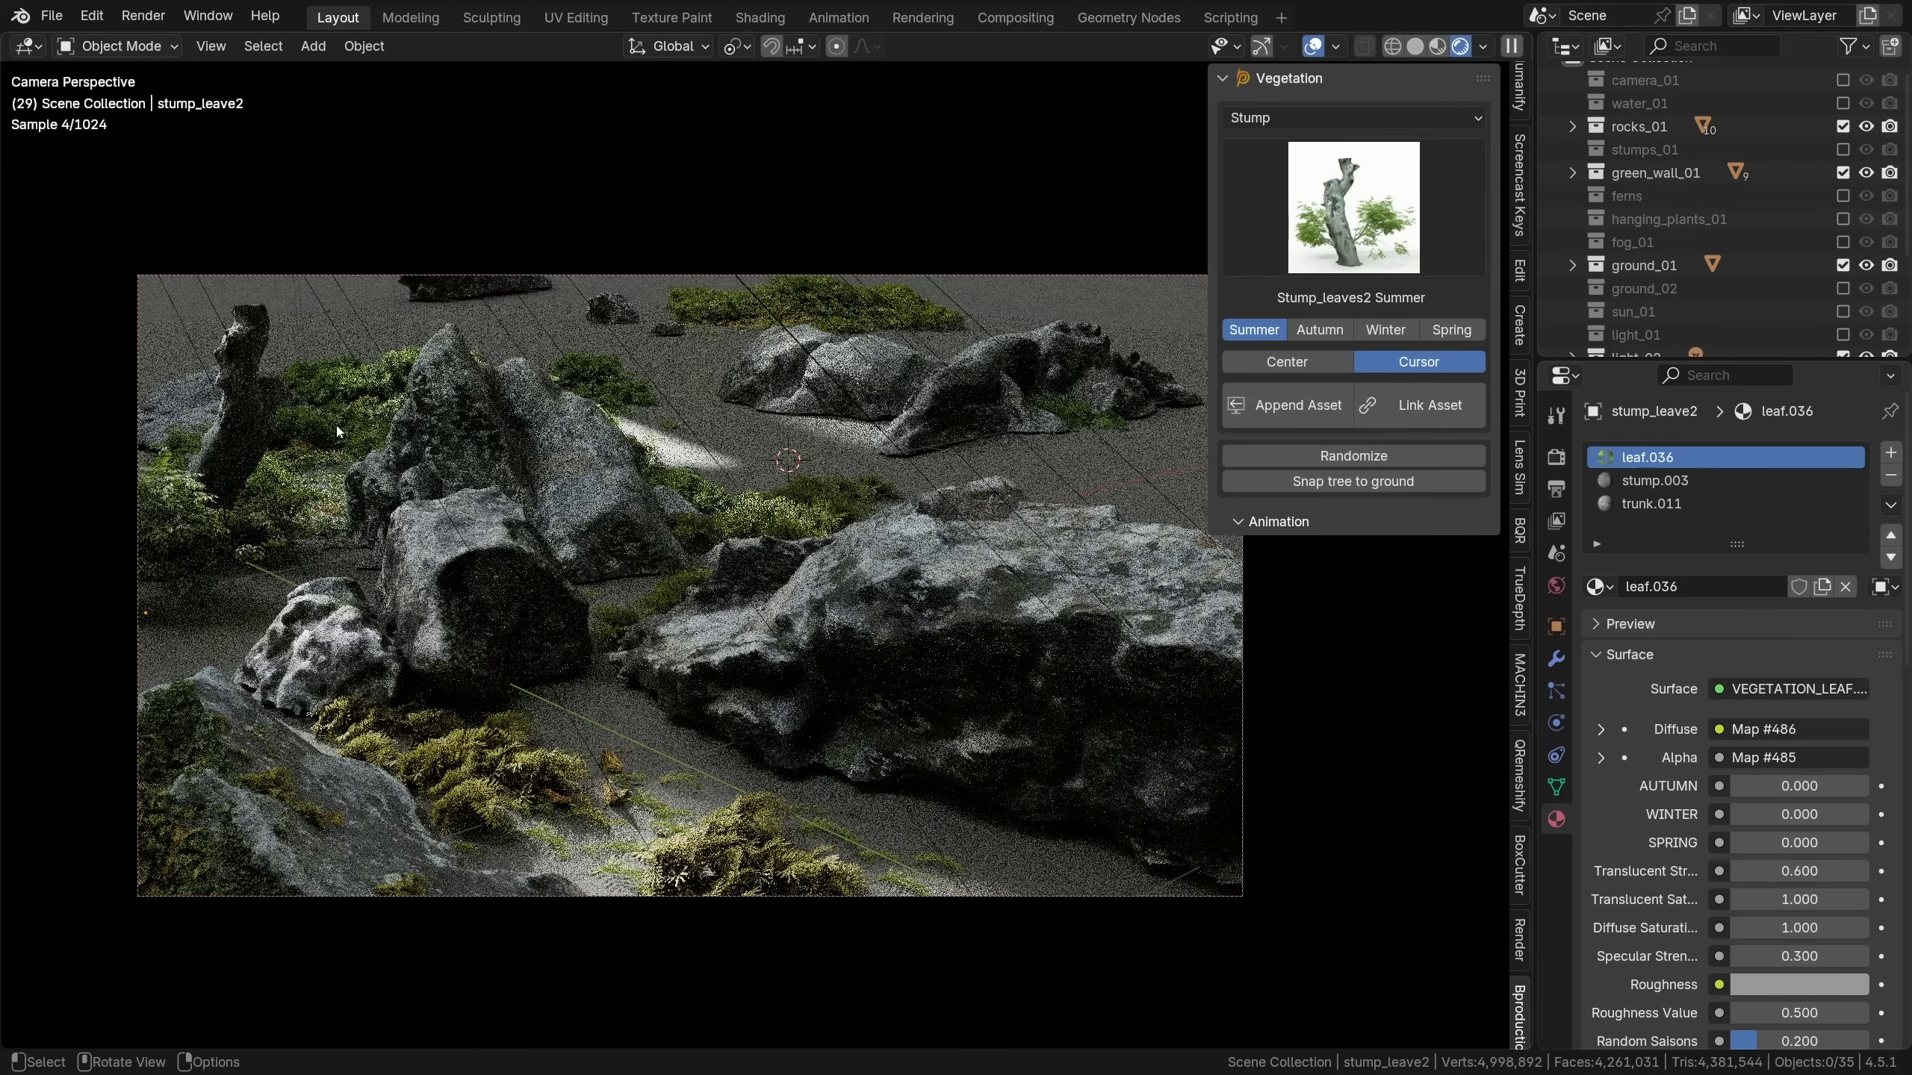
Add the stump6 Summer asset, place it in front of the large rock, lower it along Z and deselect it
left_click(1353, 207)
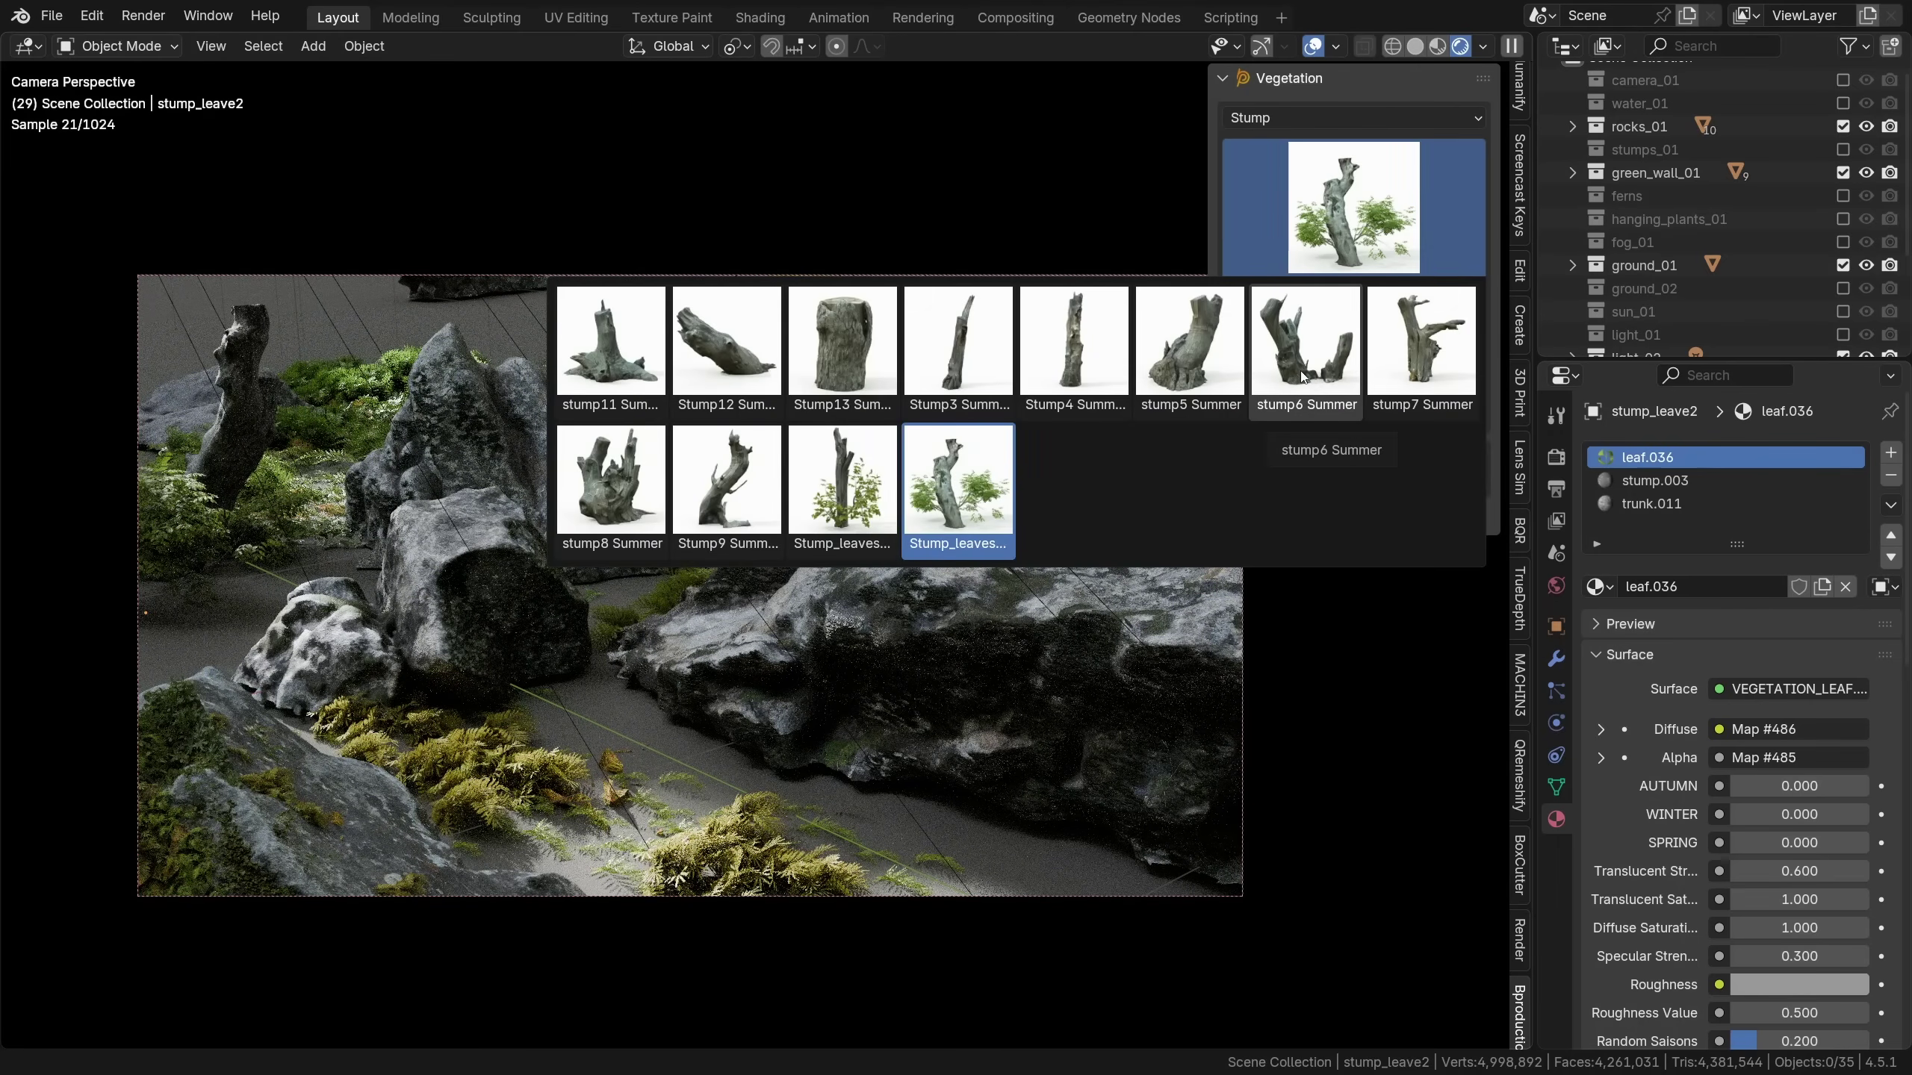
left_click(1305, 376)
left_click(1180, 485)
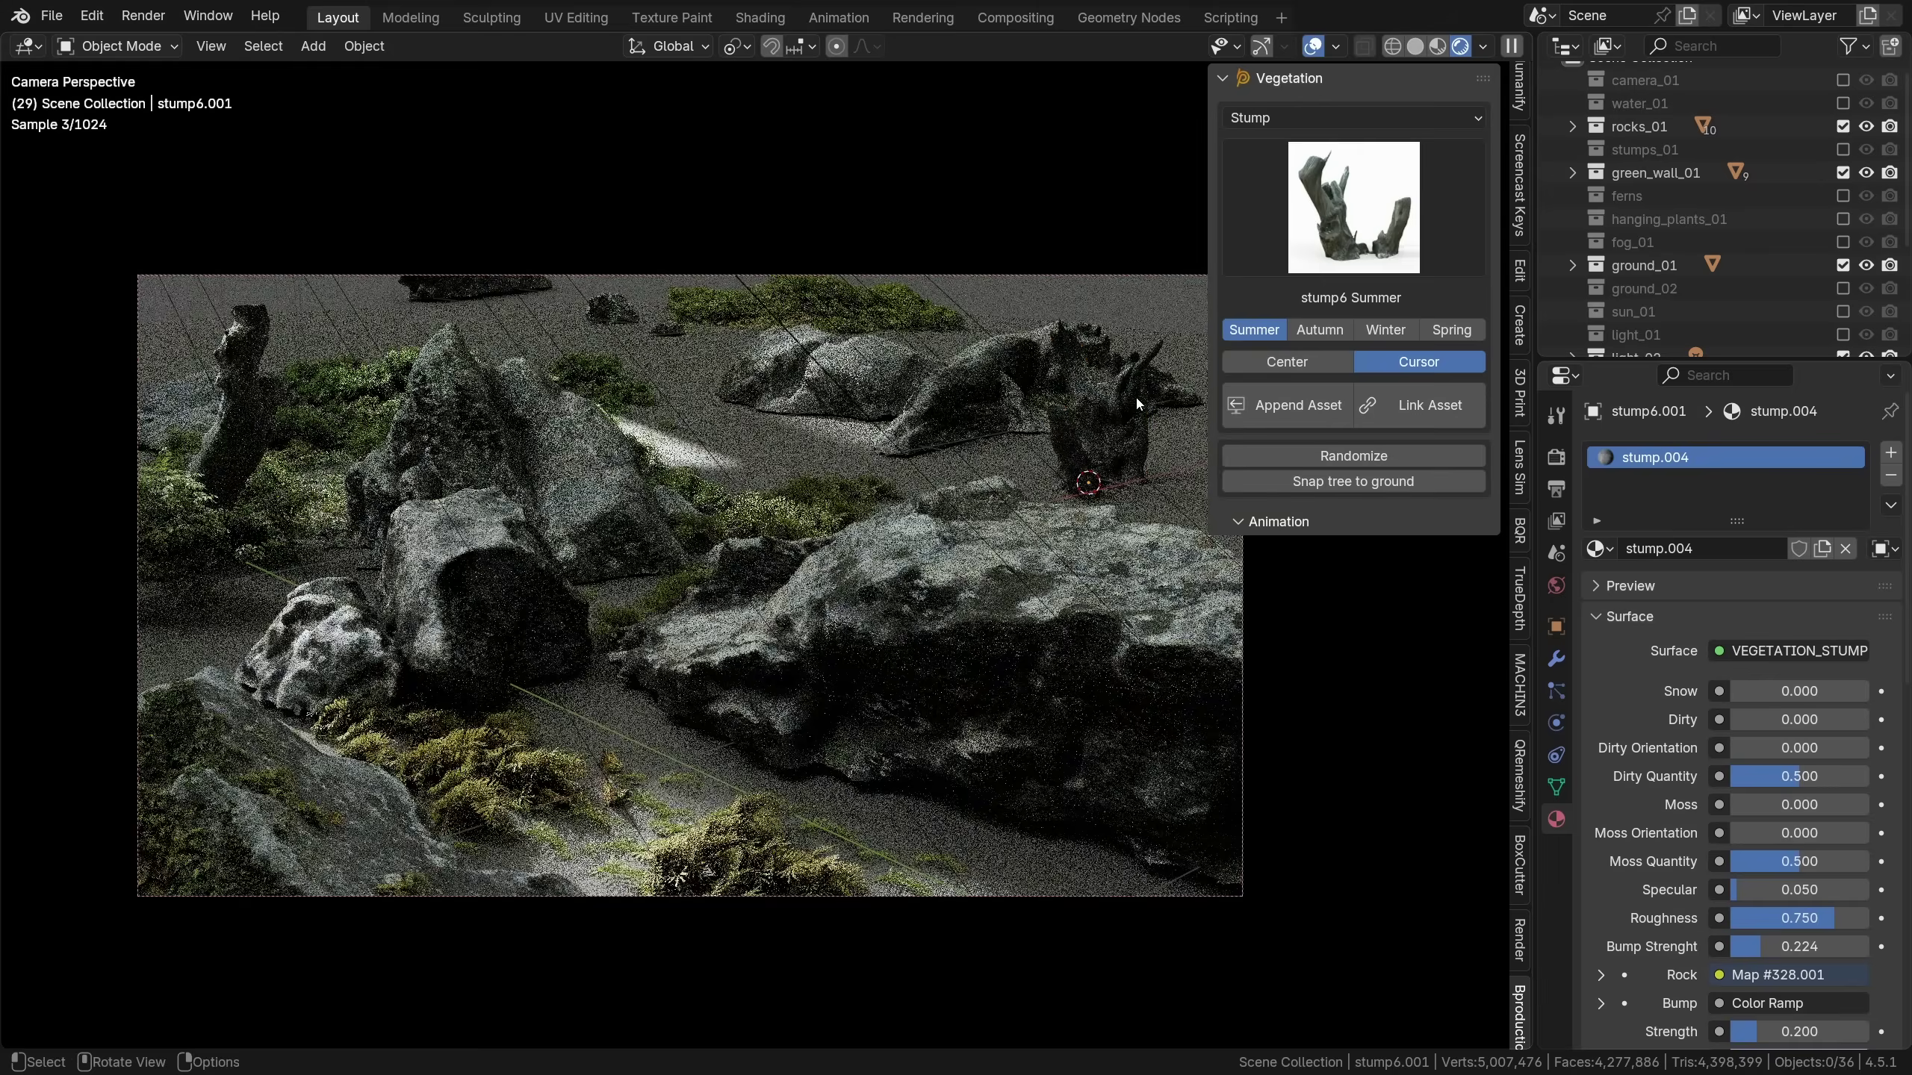
right_click(1160, 546, "shift")
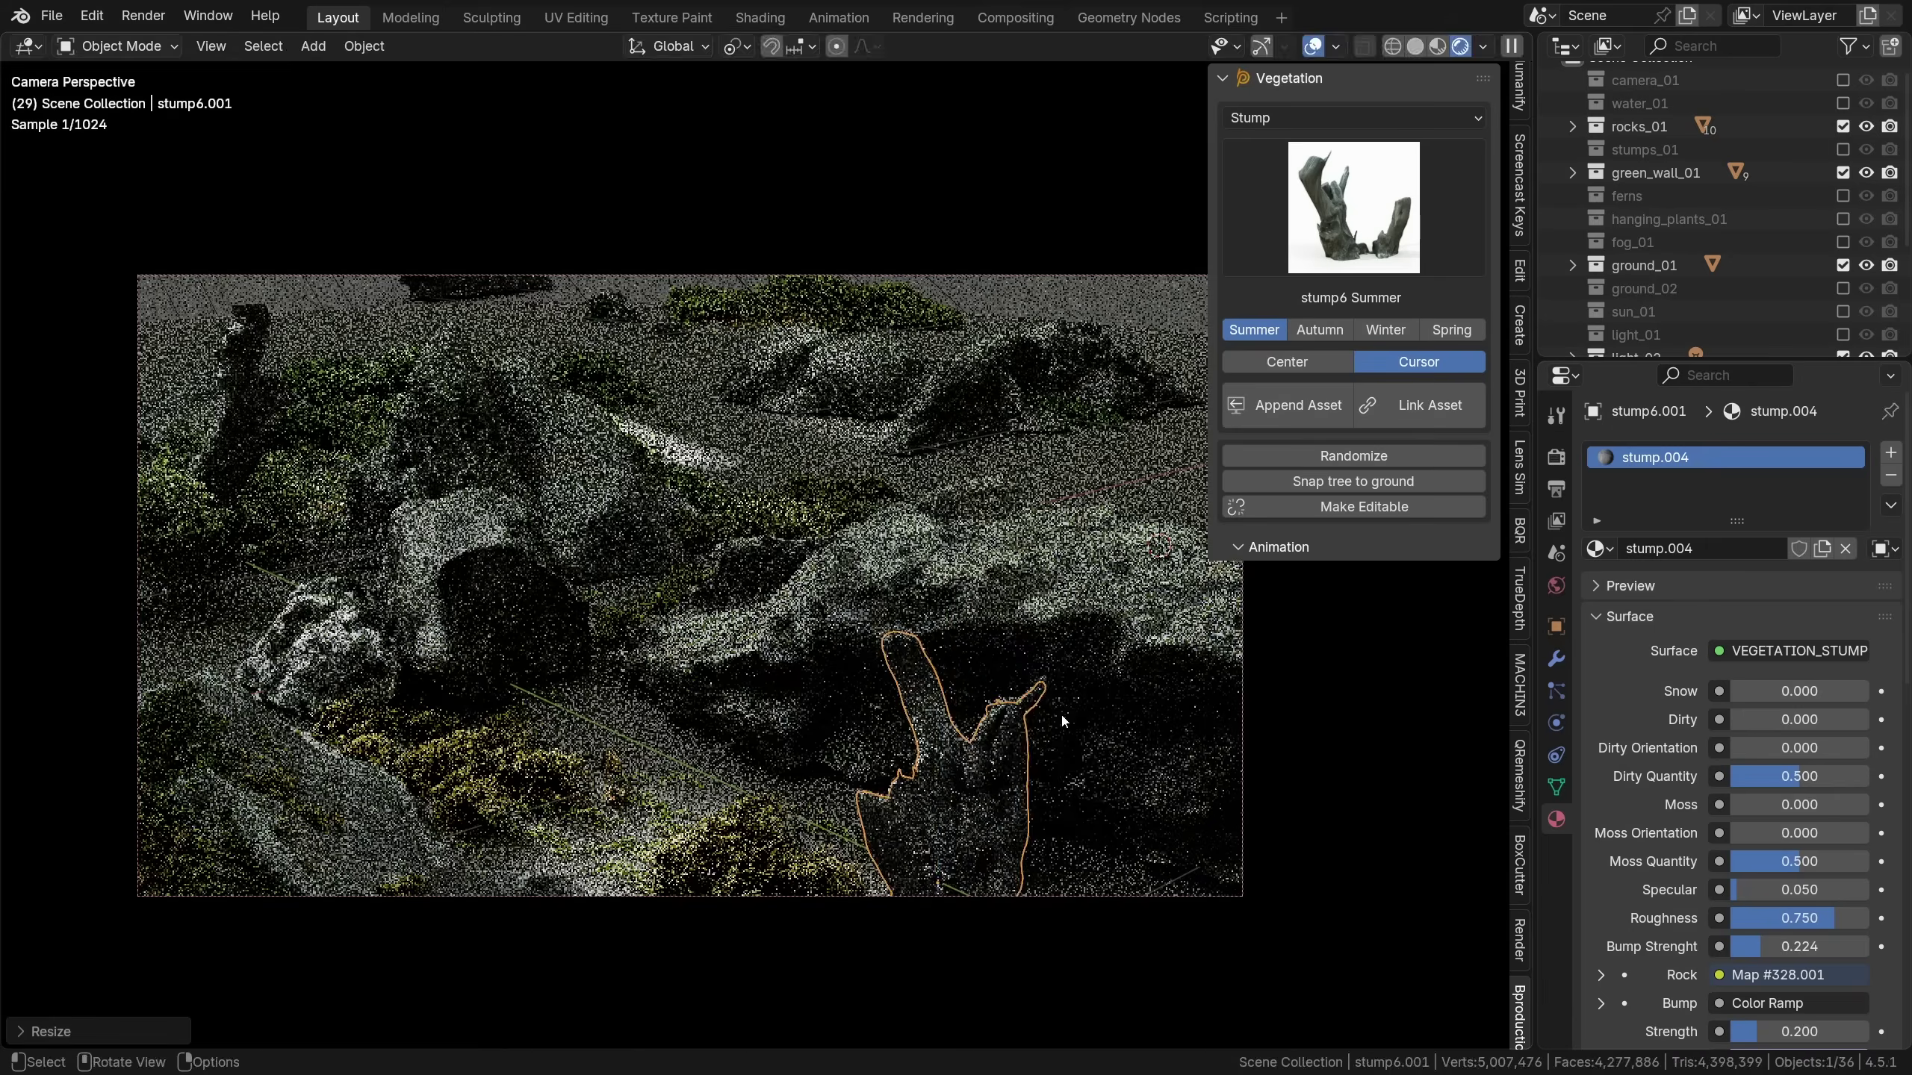
key("g")
key("z")
left_click(1062, 759)
key("alt+a")
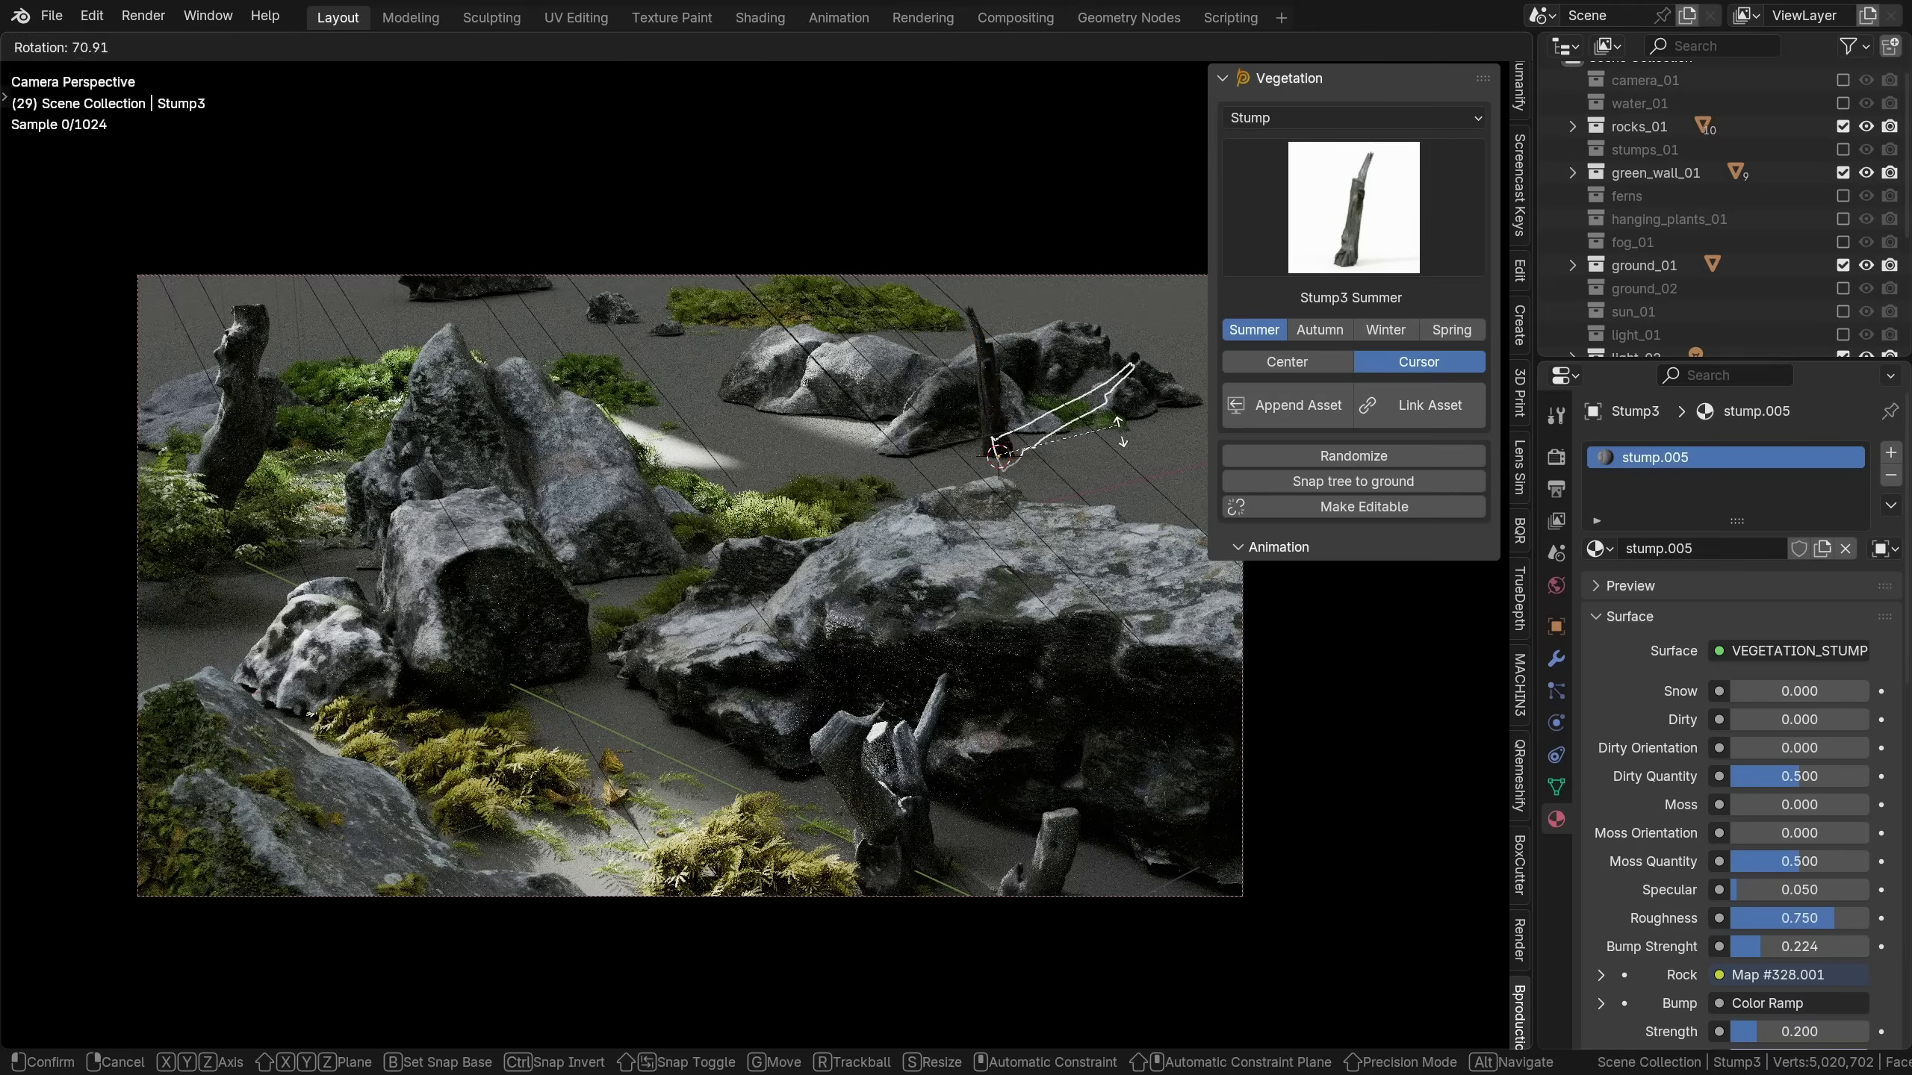
Rotate the Stump3 trunk until it lies flat on the ground behind the large rock
left_click(1129, 494)
left_click(1171, 445)
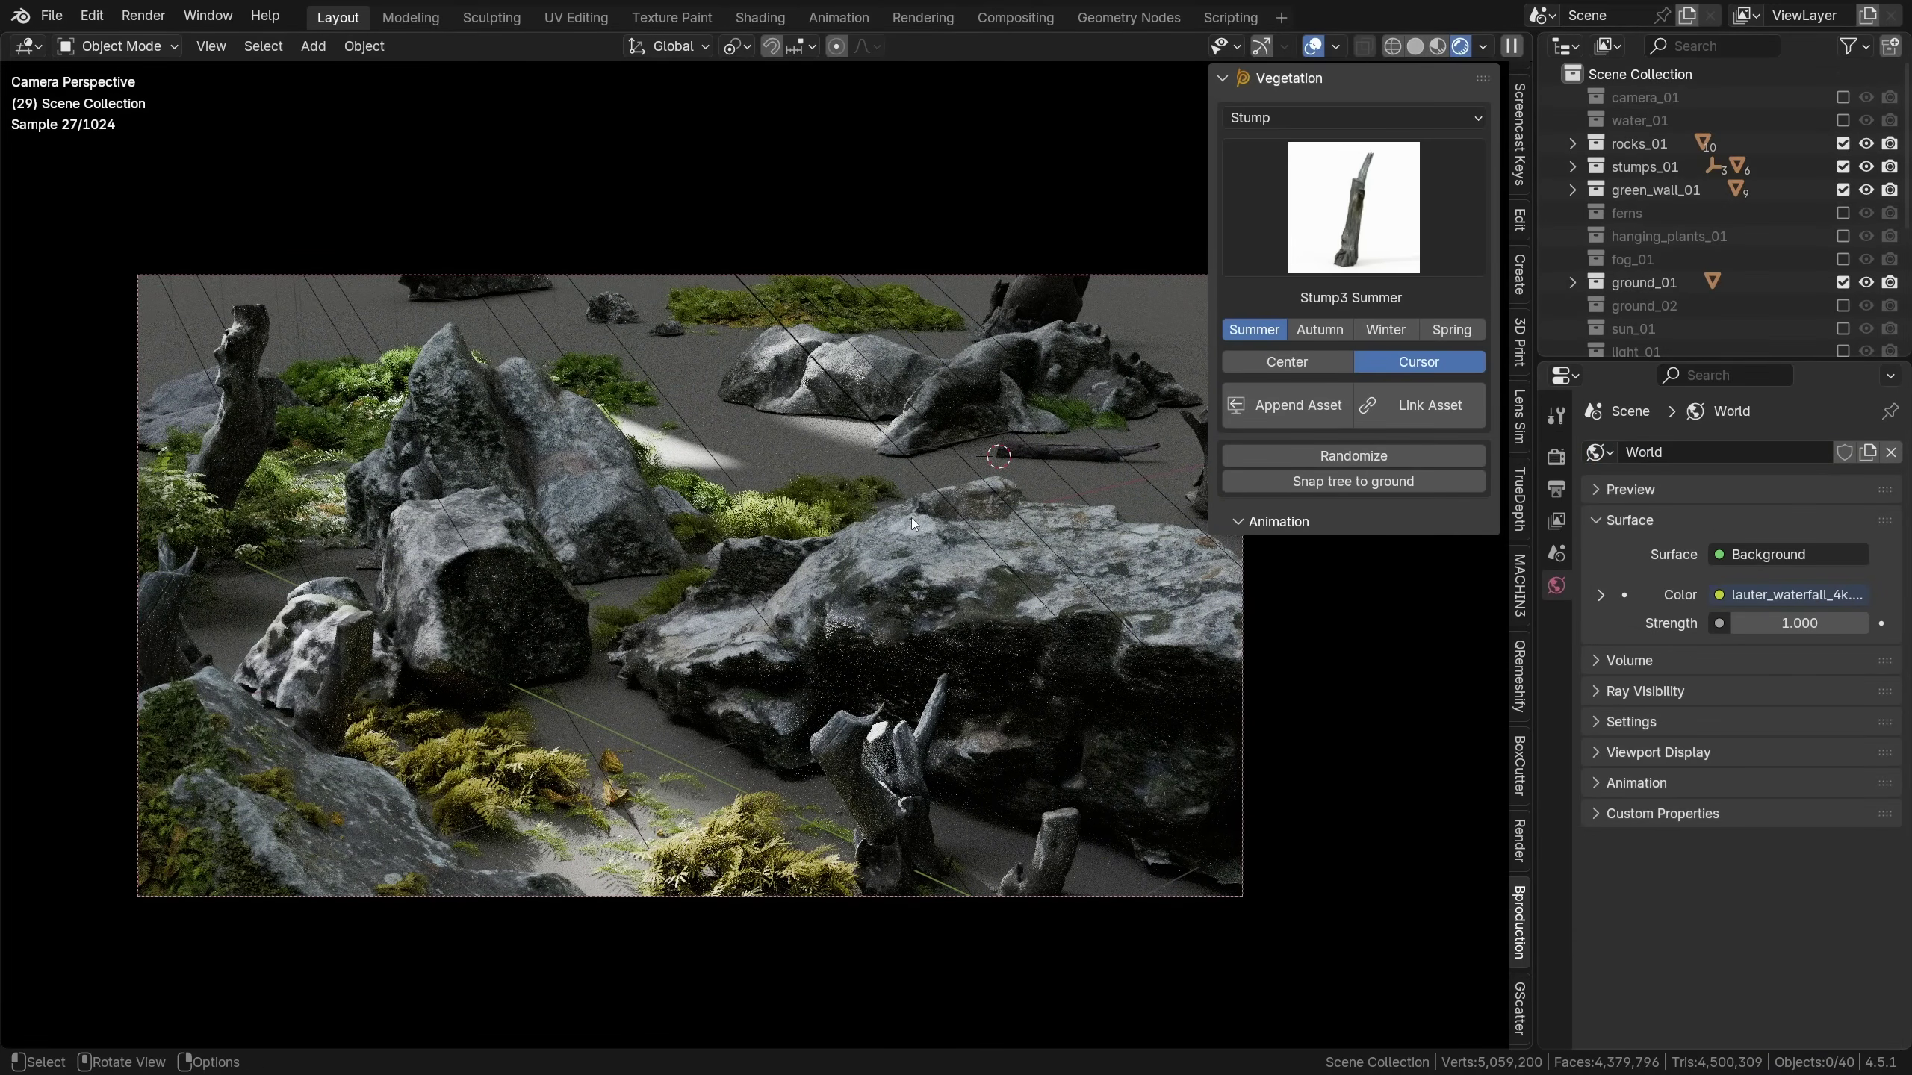
Link the fern1 Summer asset from the Shrub category and move it horizontally among the rocks behind the large rock
left_click(1345, 184)
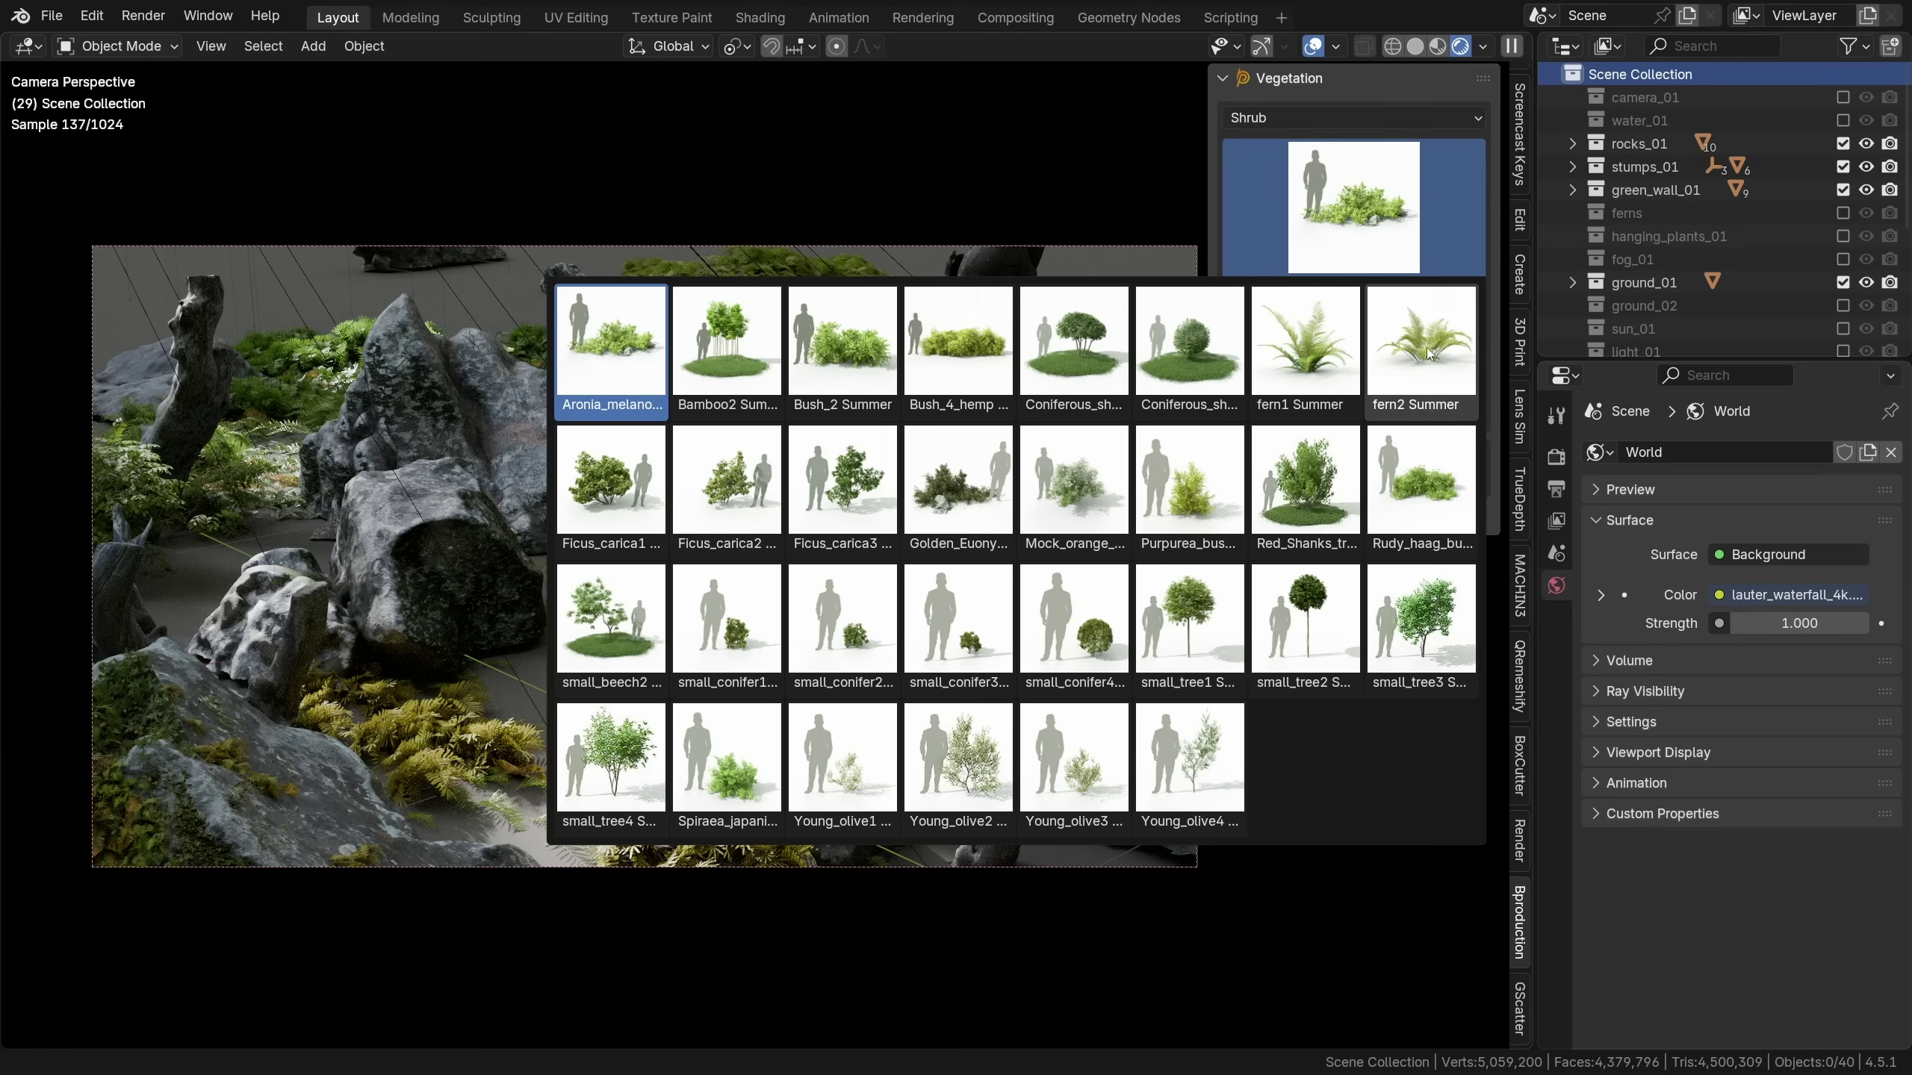
left_click(1325, 342)
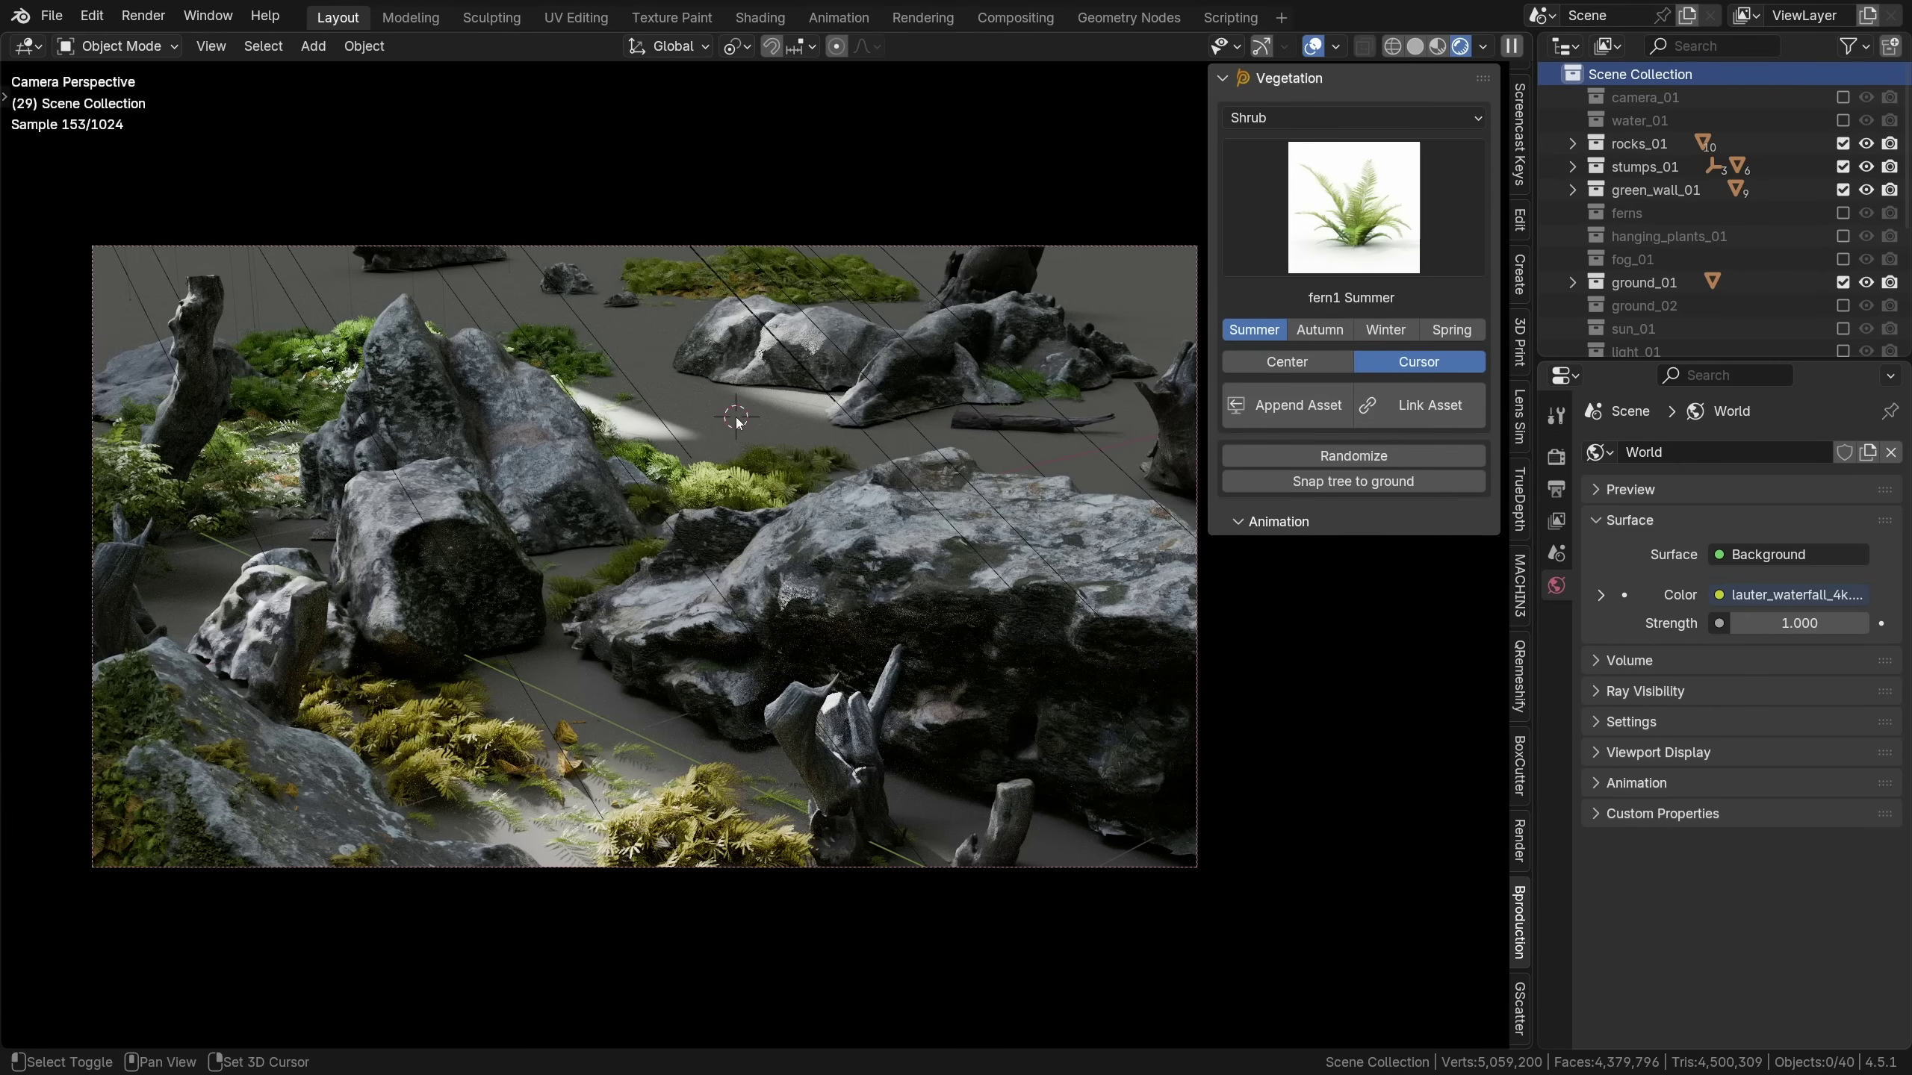
left_click(1407, 419)
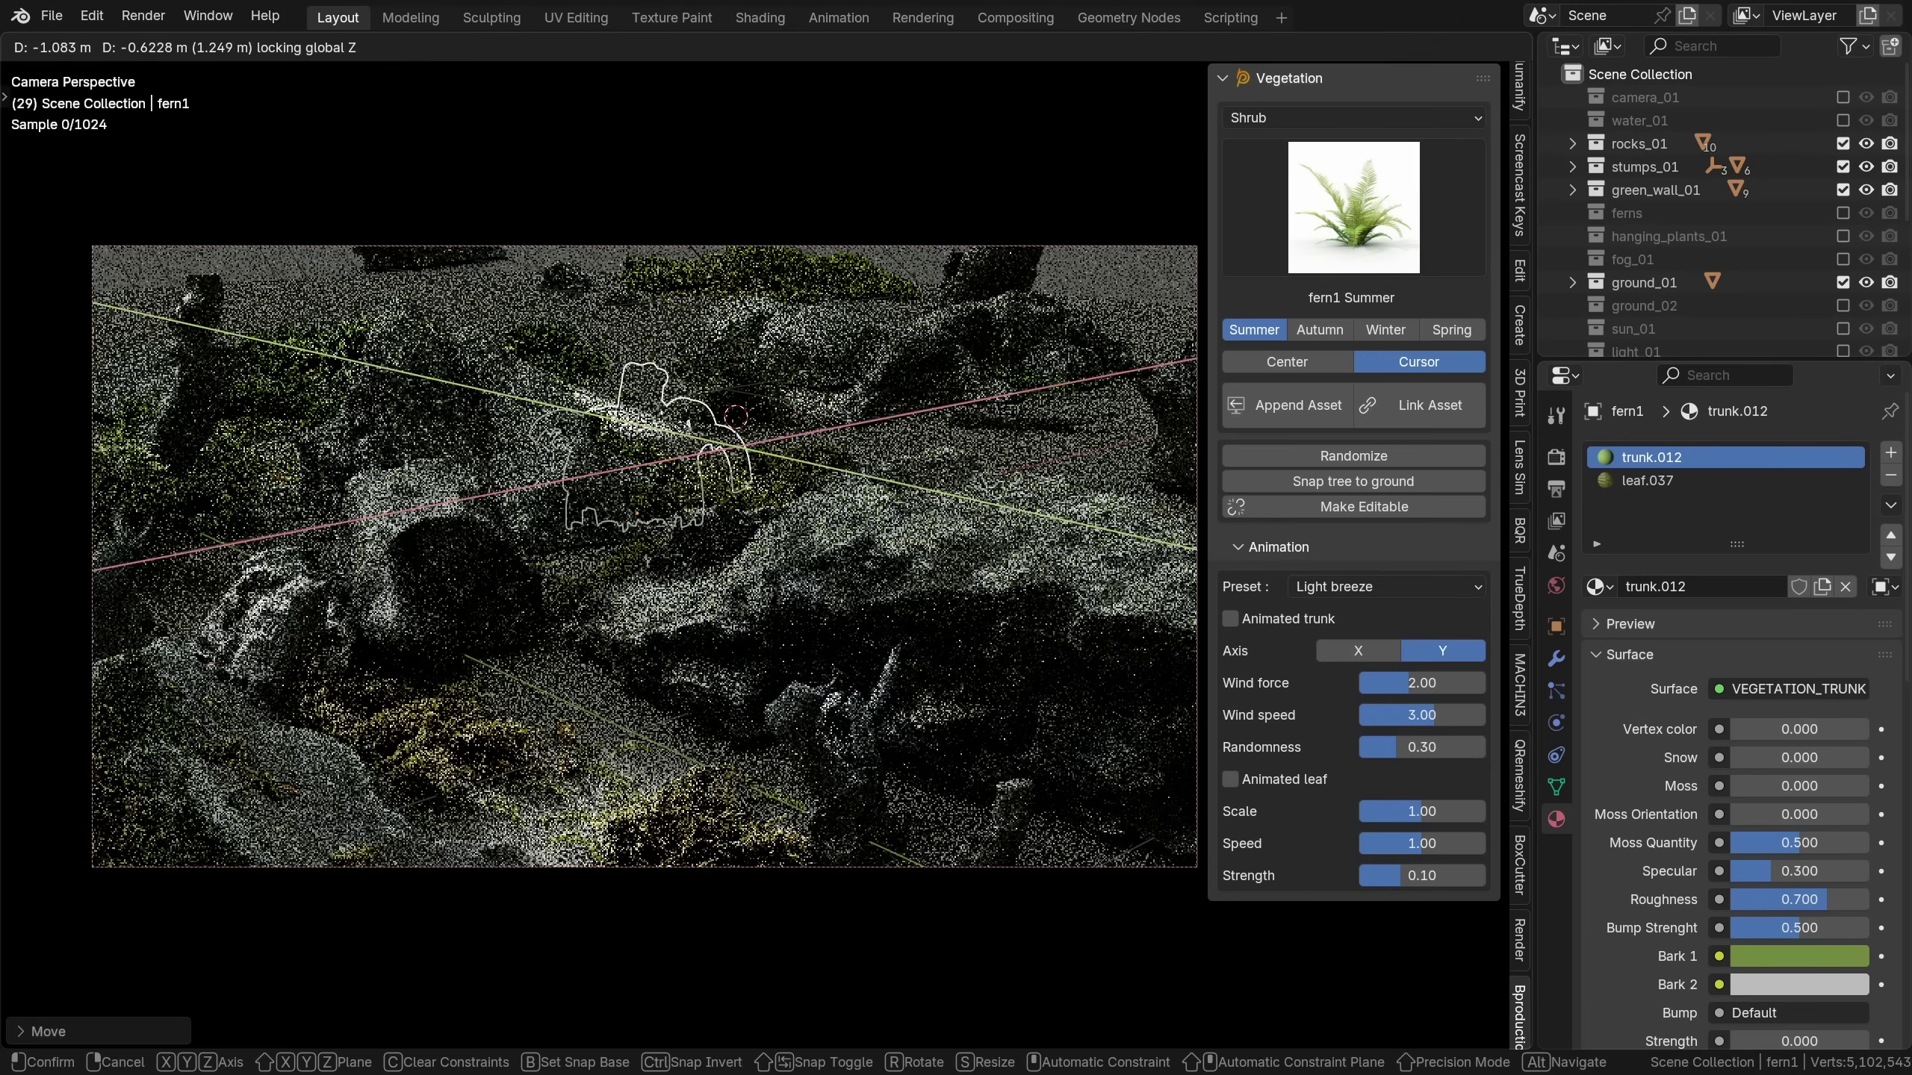
left_click(868, 505)
Link the fern2 Summer asset at the 3D cursor behind the small pale rock and deselect it
left_click(1321, 237)
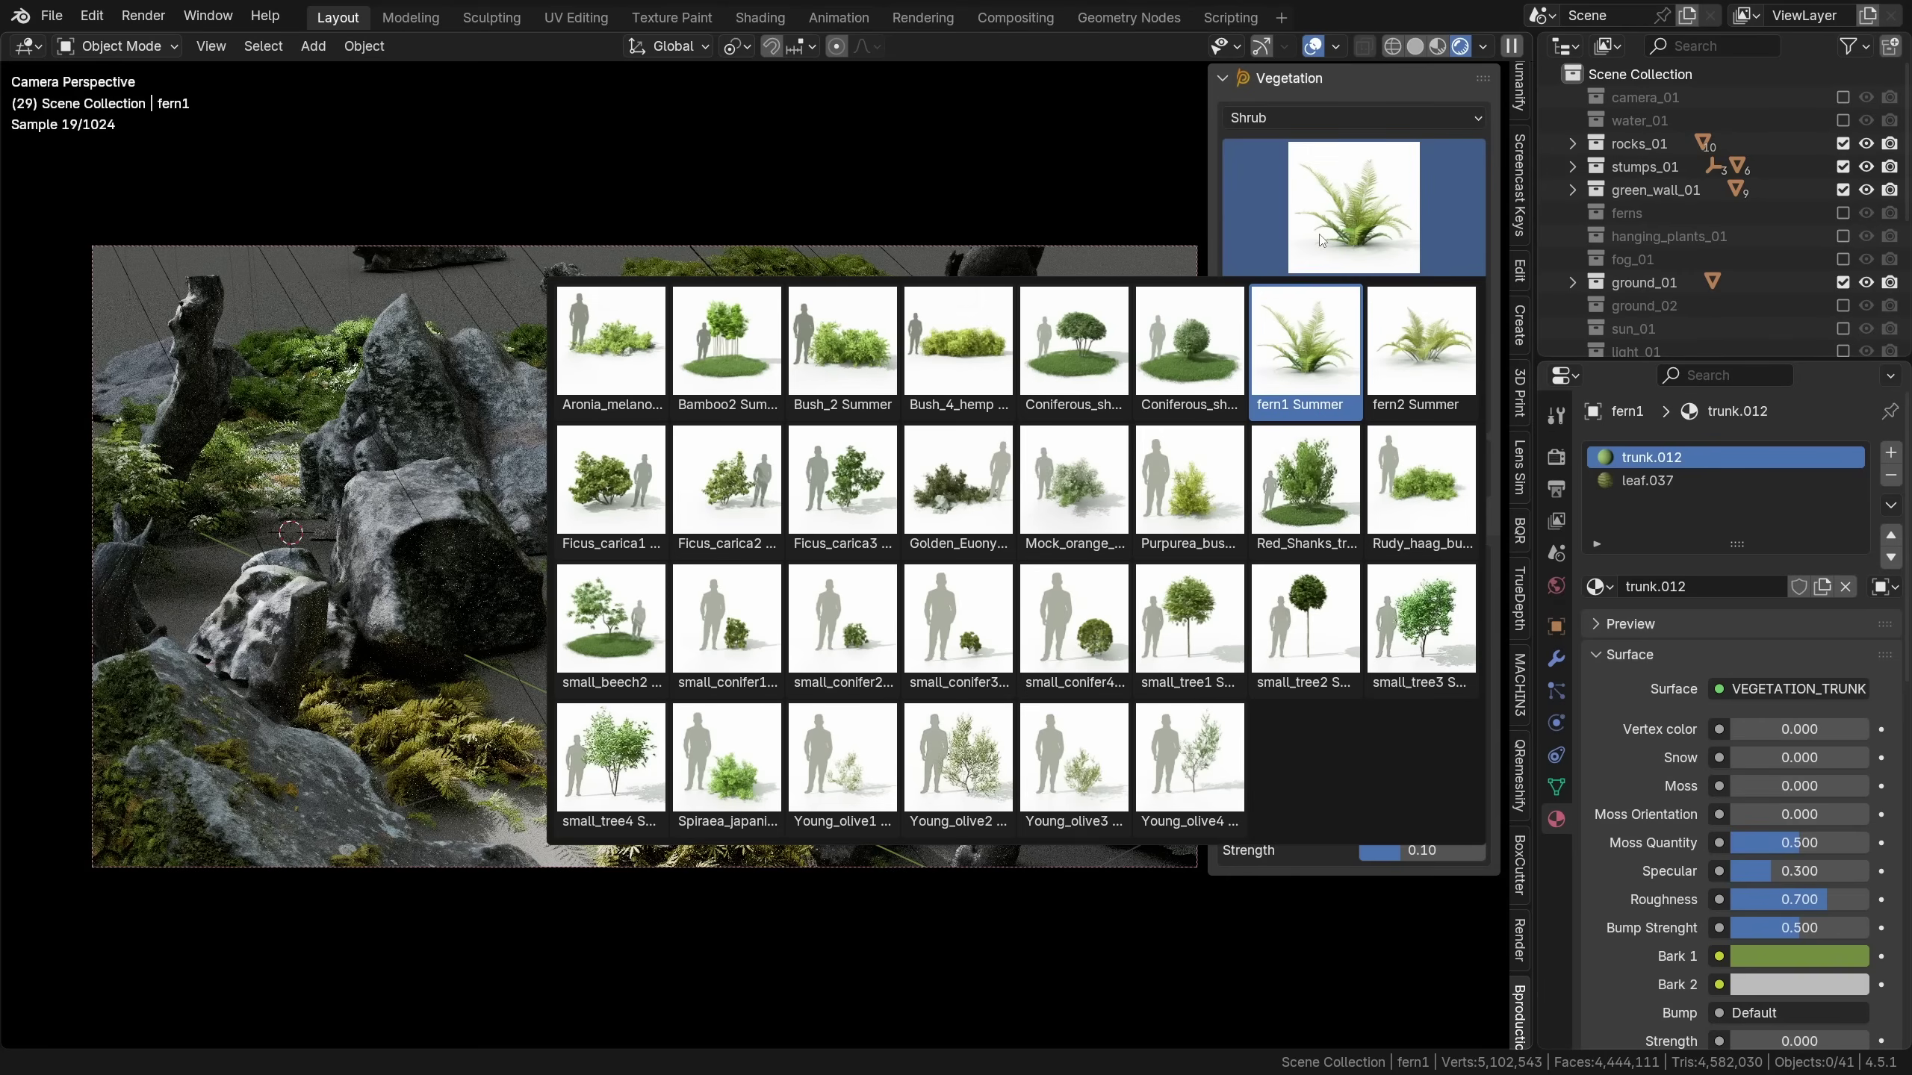
left_click(1419, 354)
left_click(1407, 415)
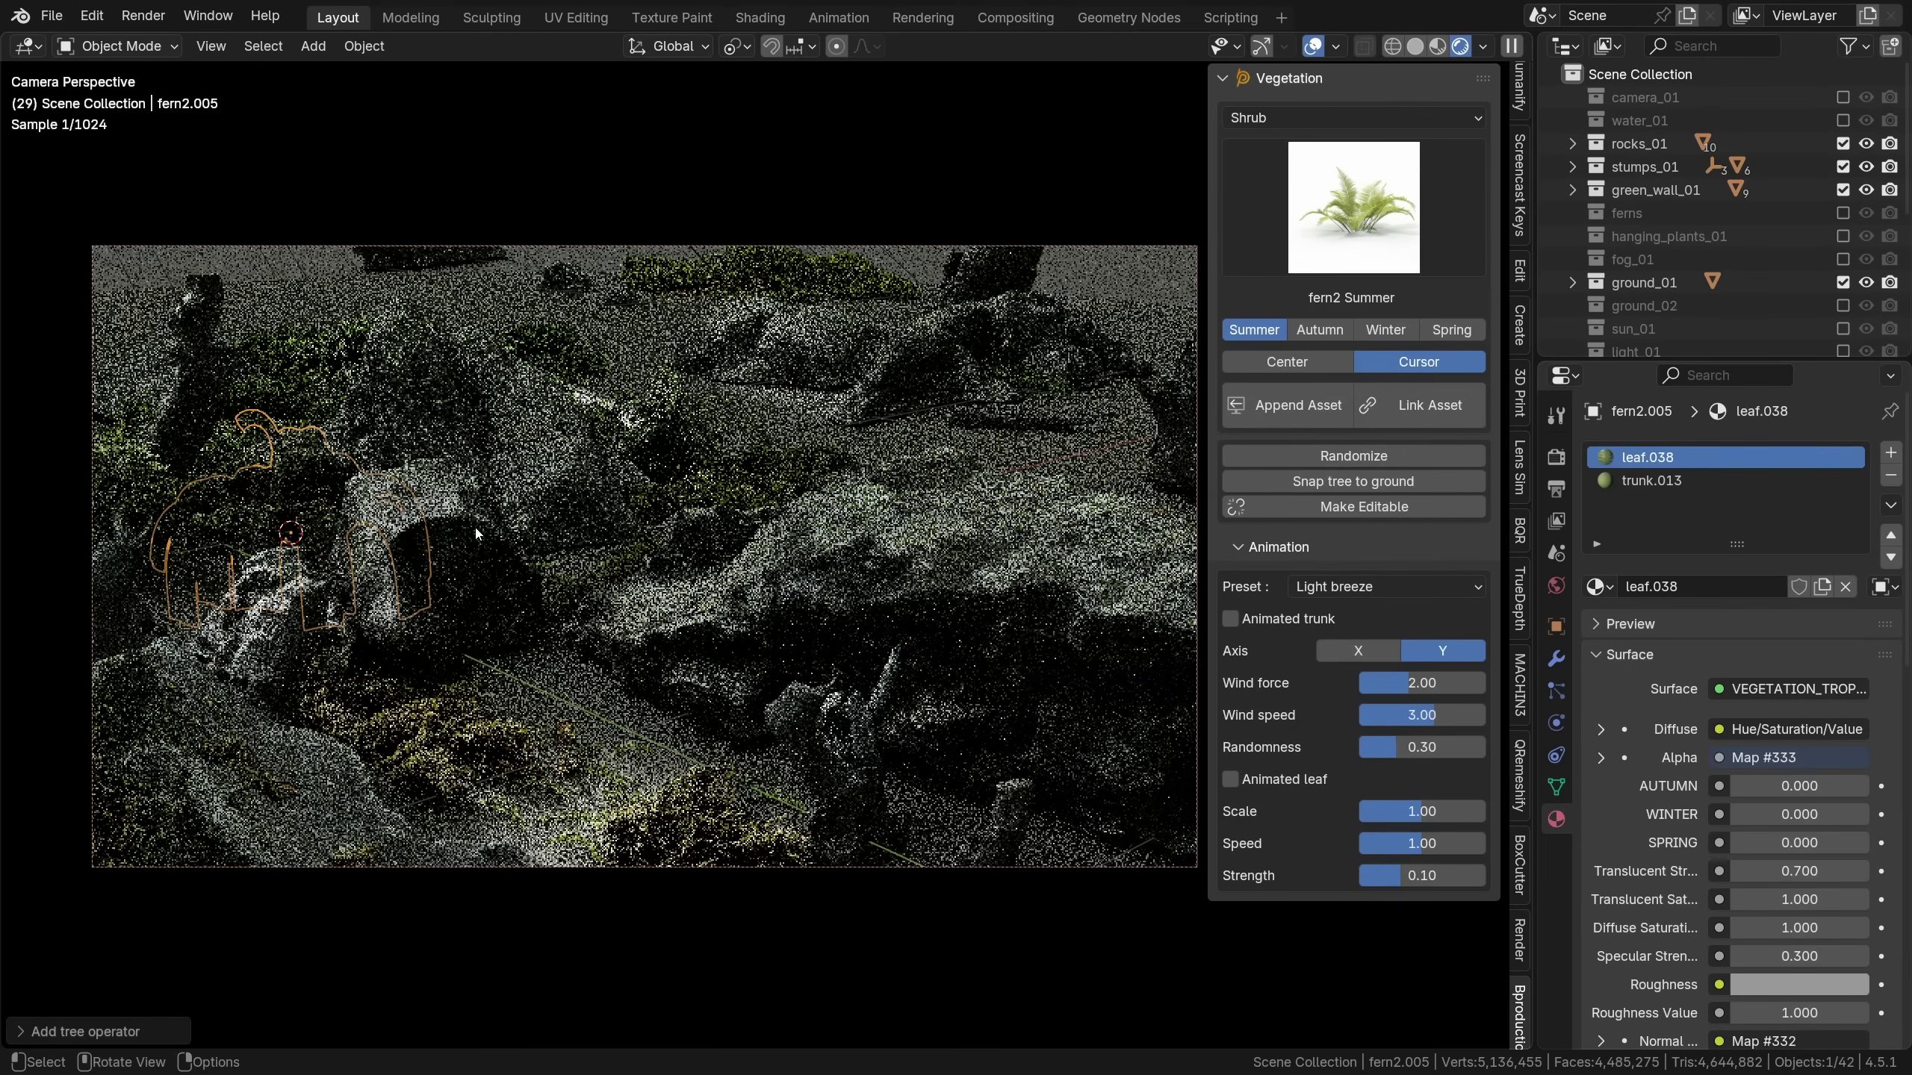
key("alt+a")
Duplicate the fern1 plant around the ground behind the large rock and randomize the selected copy
left_click(798, 452)
key("shift+d")
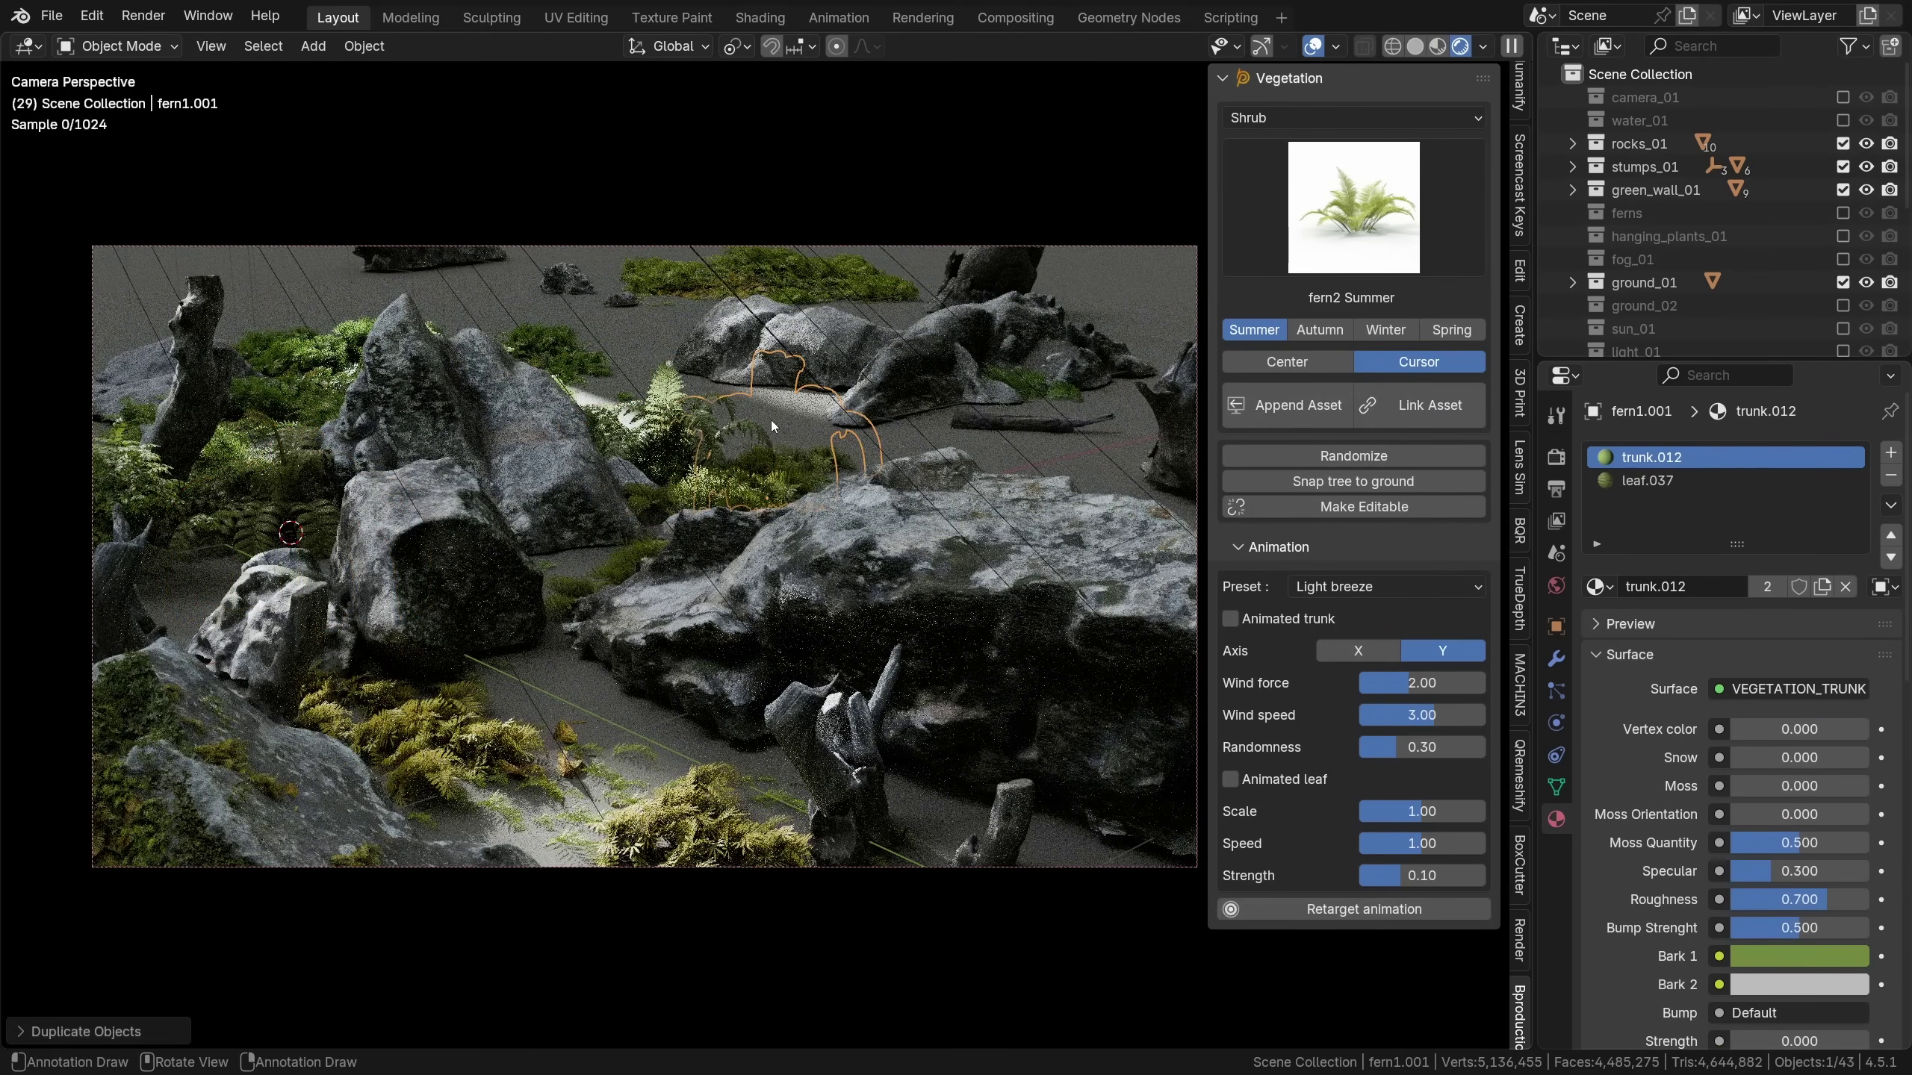
left_click(1022, 431)
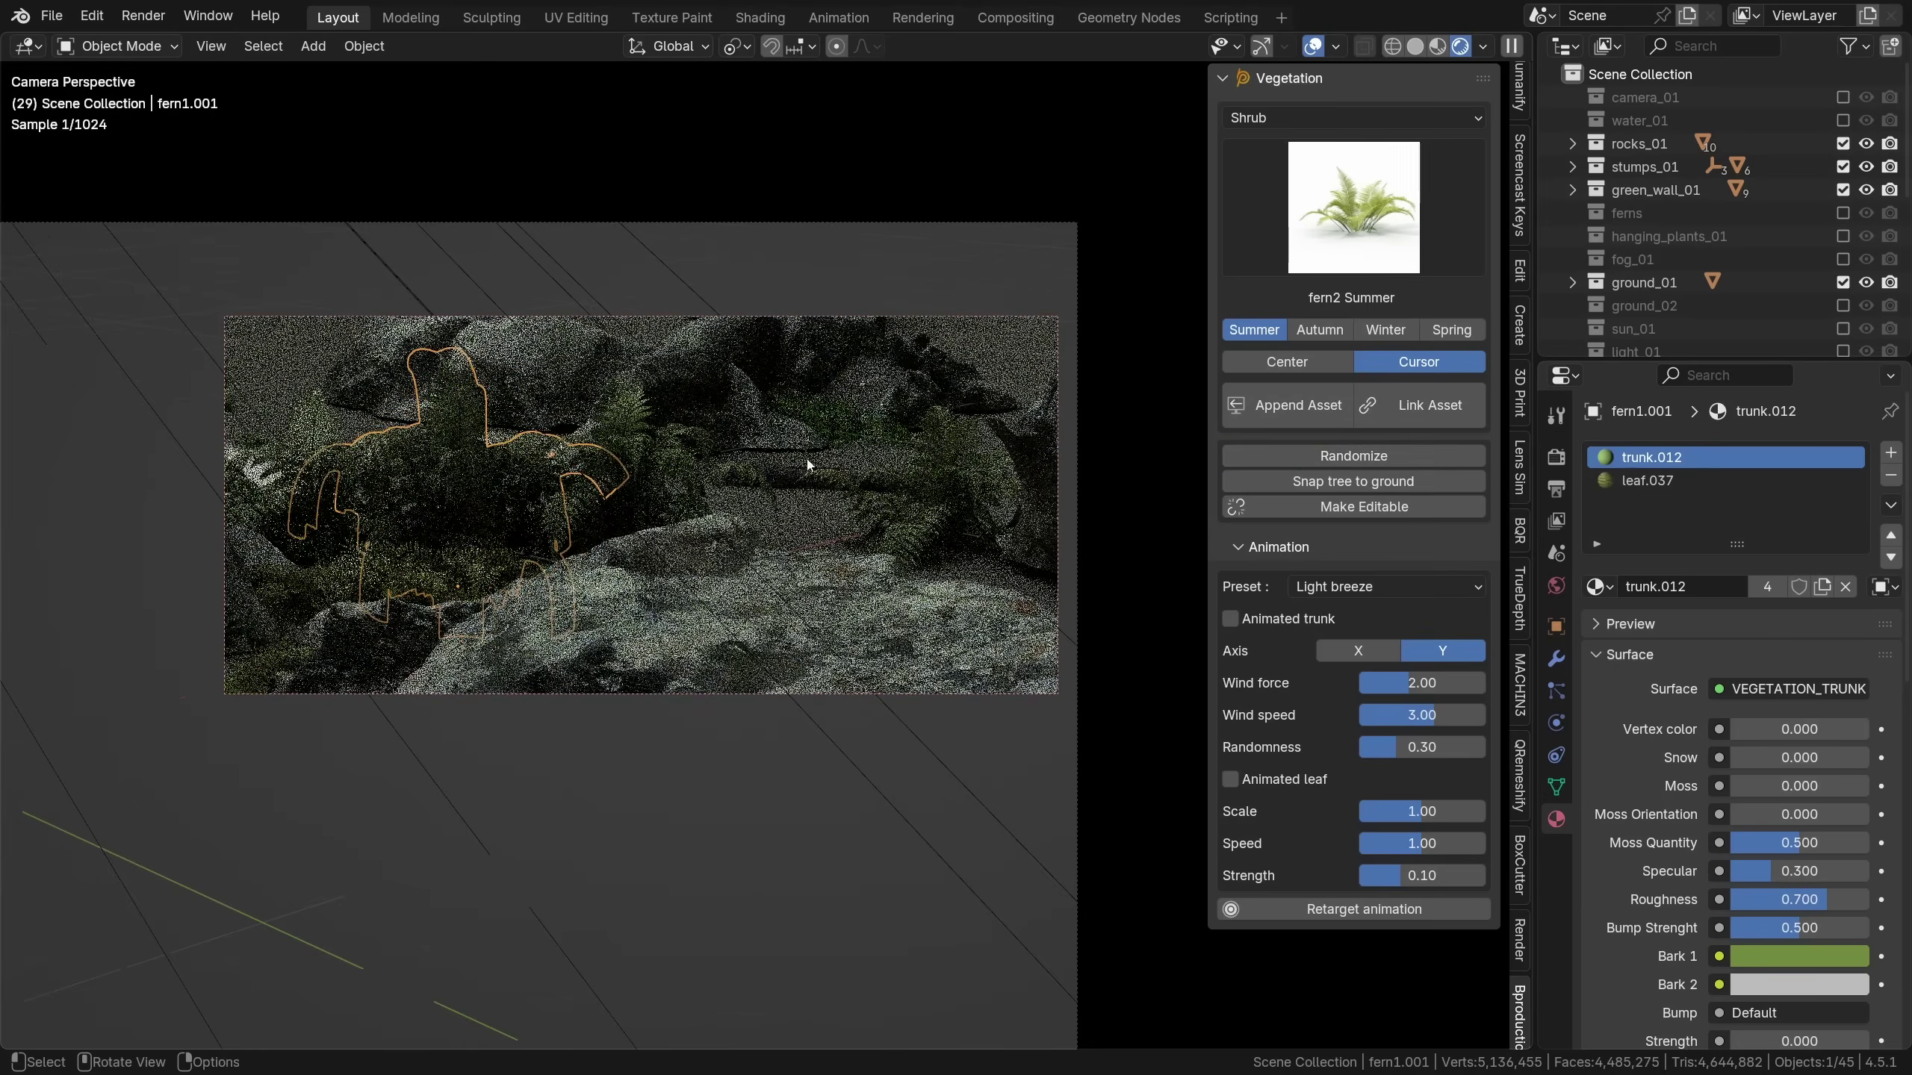
left_click(752, 476)
left_click(1363, 454)
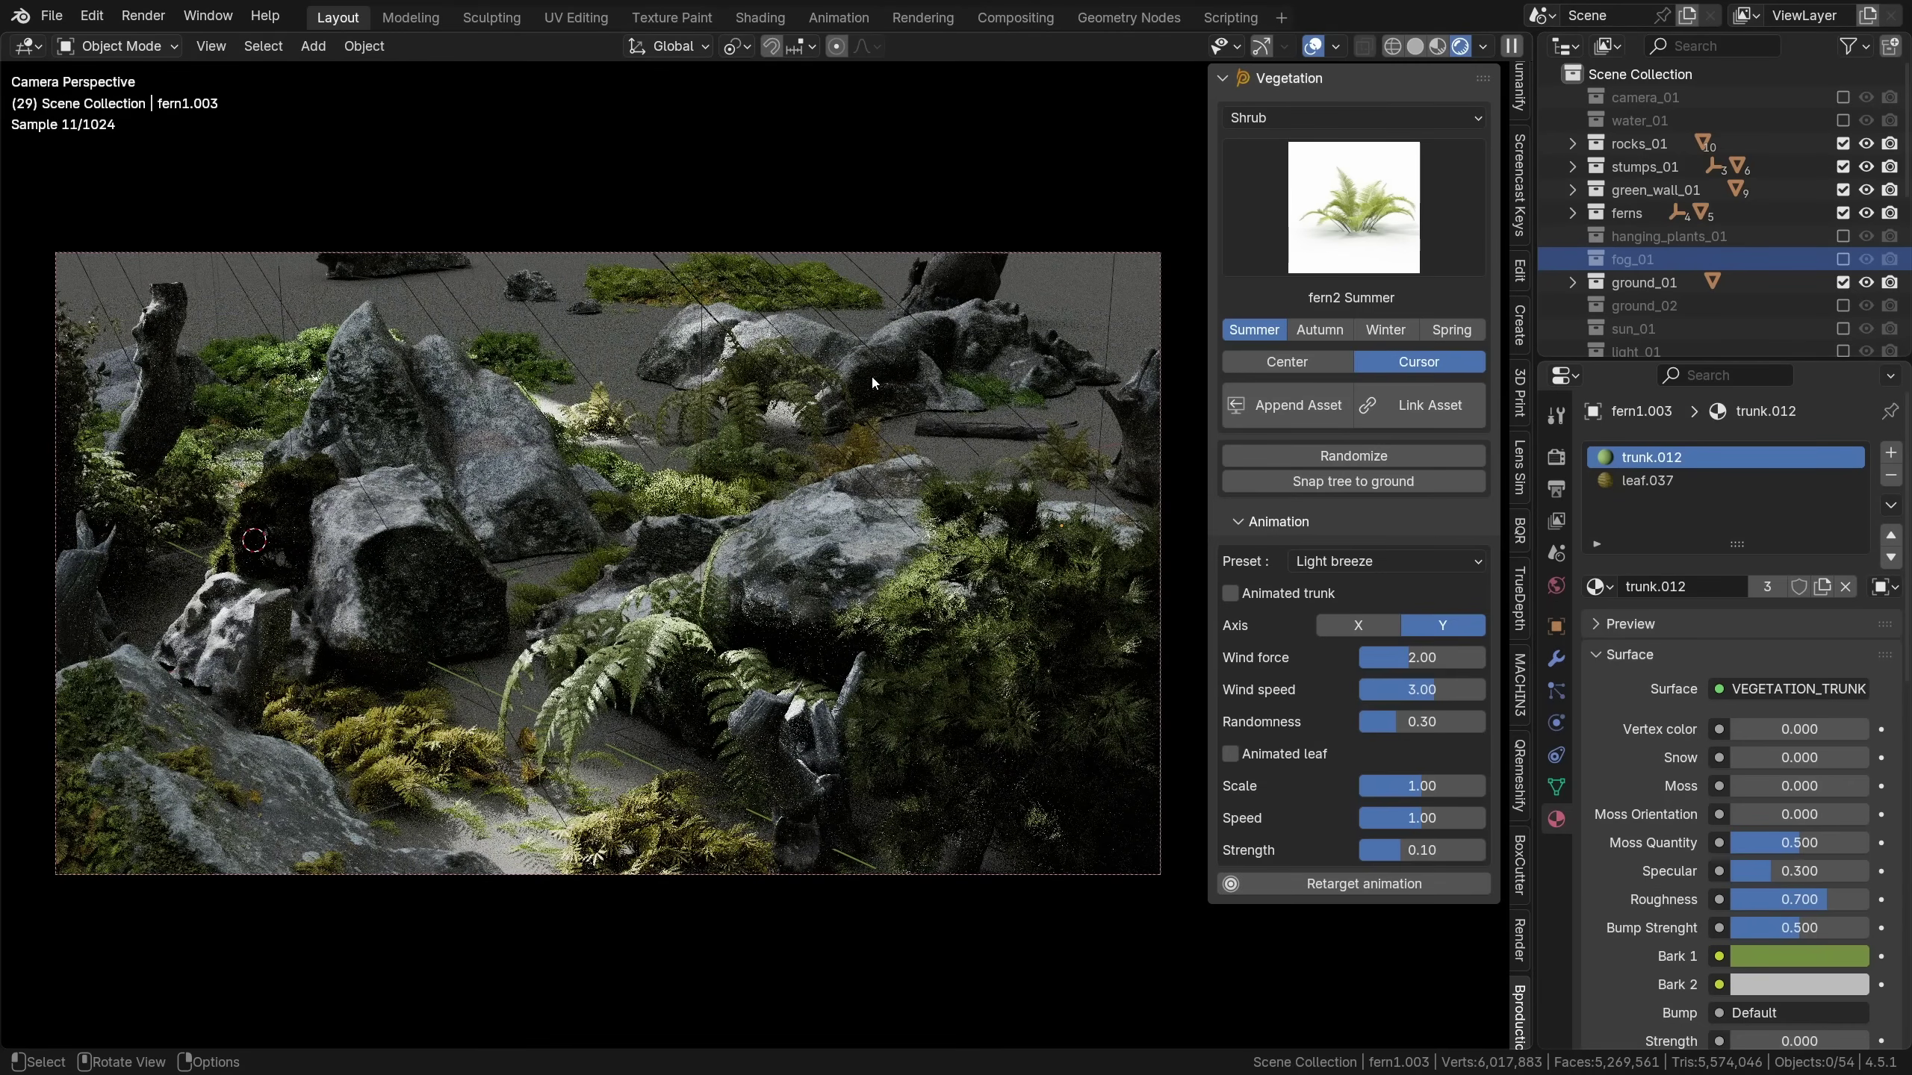
Link the Hanging_plant_jasmine_11 Summer asset from the Hanging_plant category at the 3D cursor and deselect it
left_click(1312, 117)
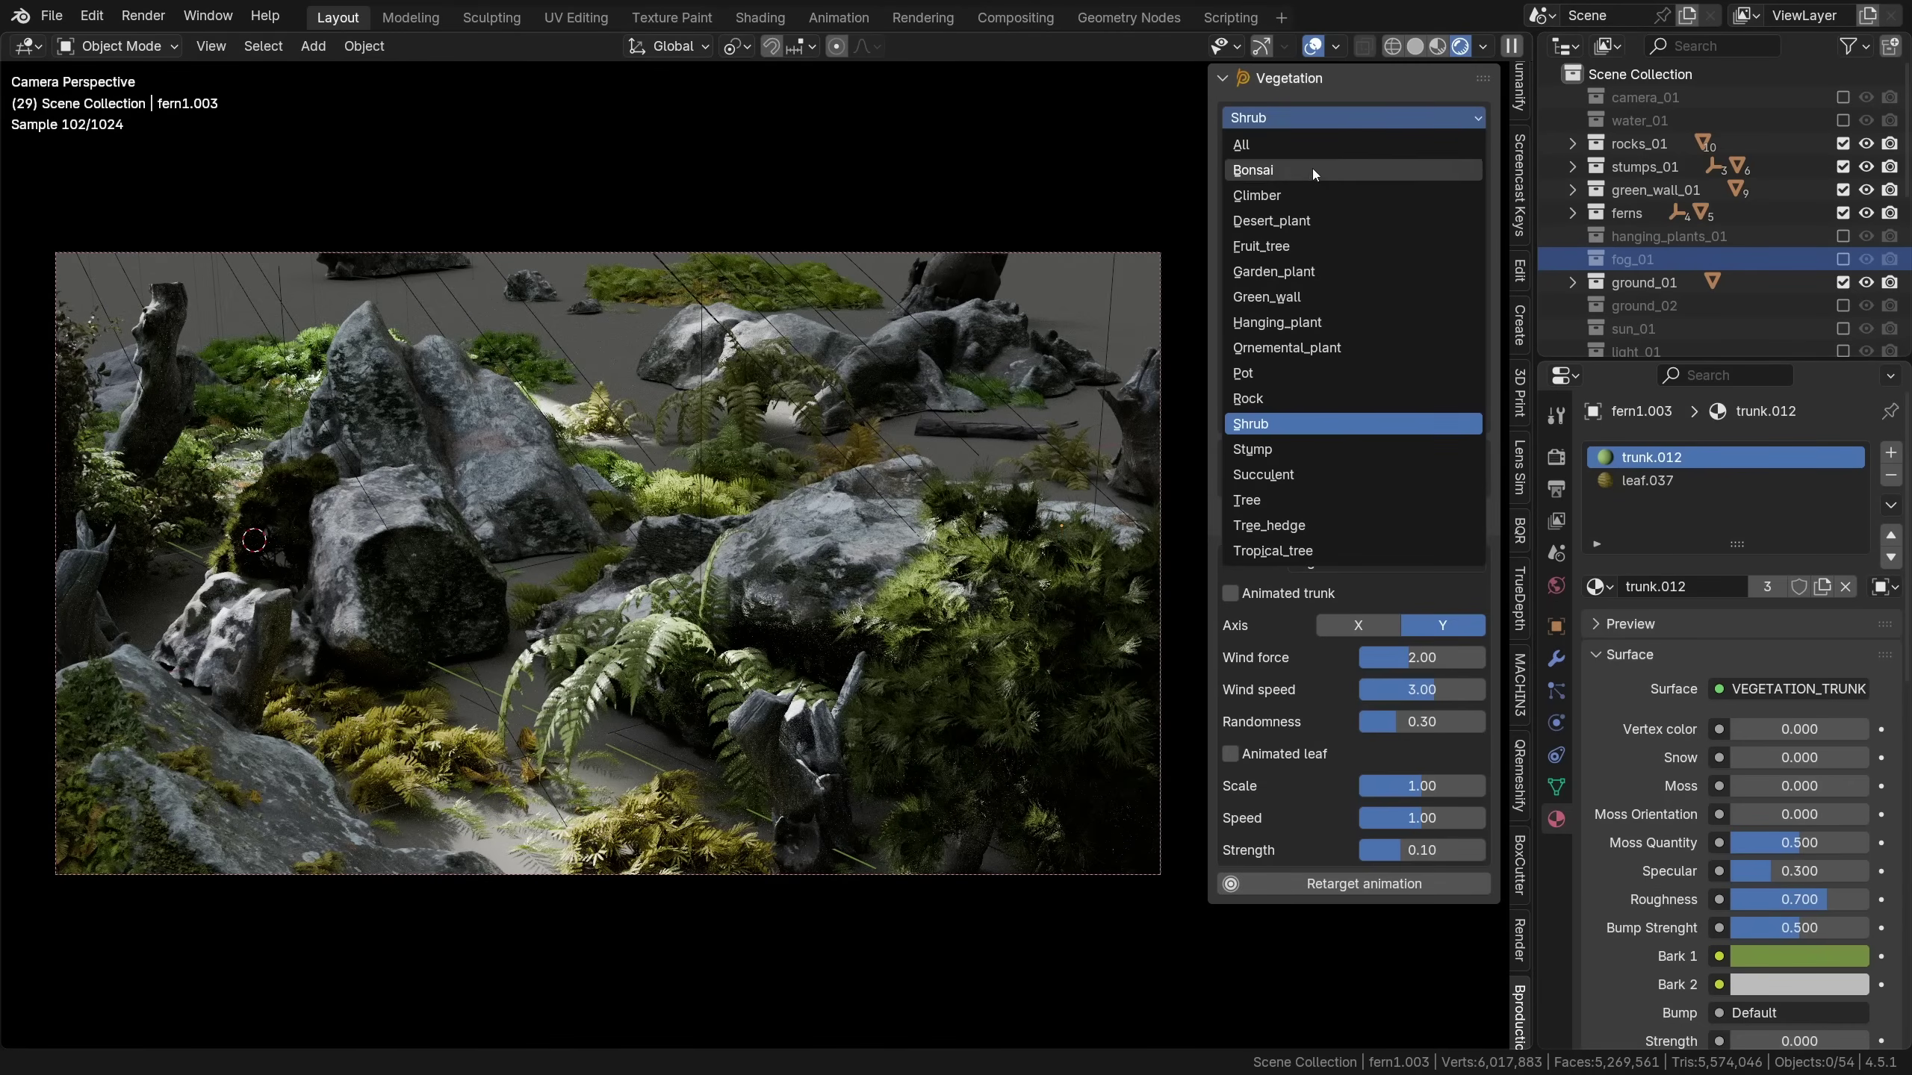
left_click(1297, 330)
left_click(1371, 235)
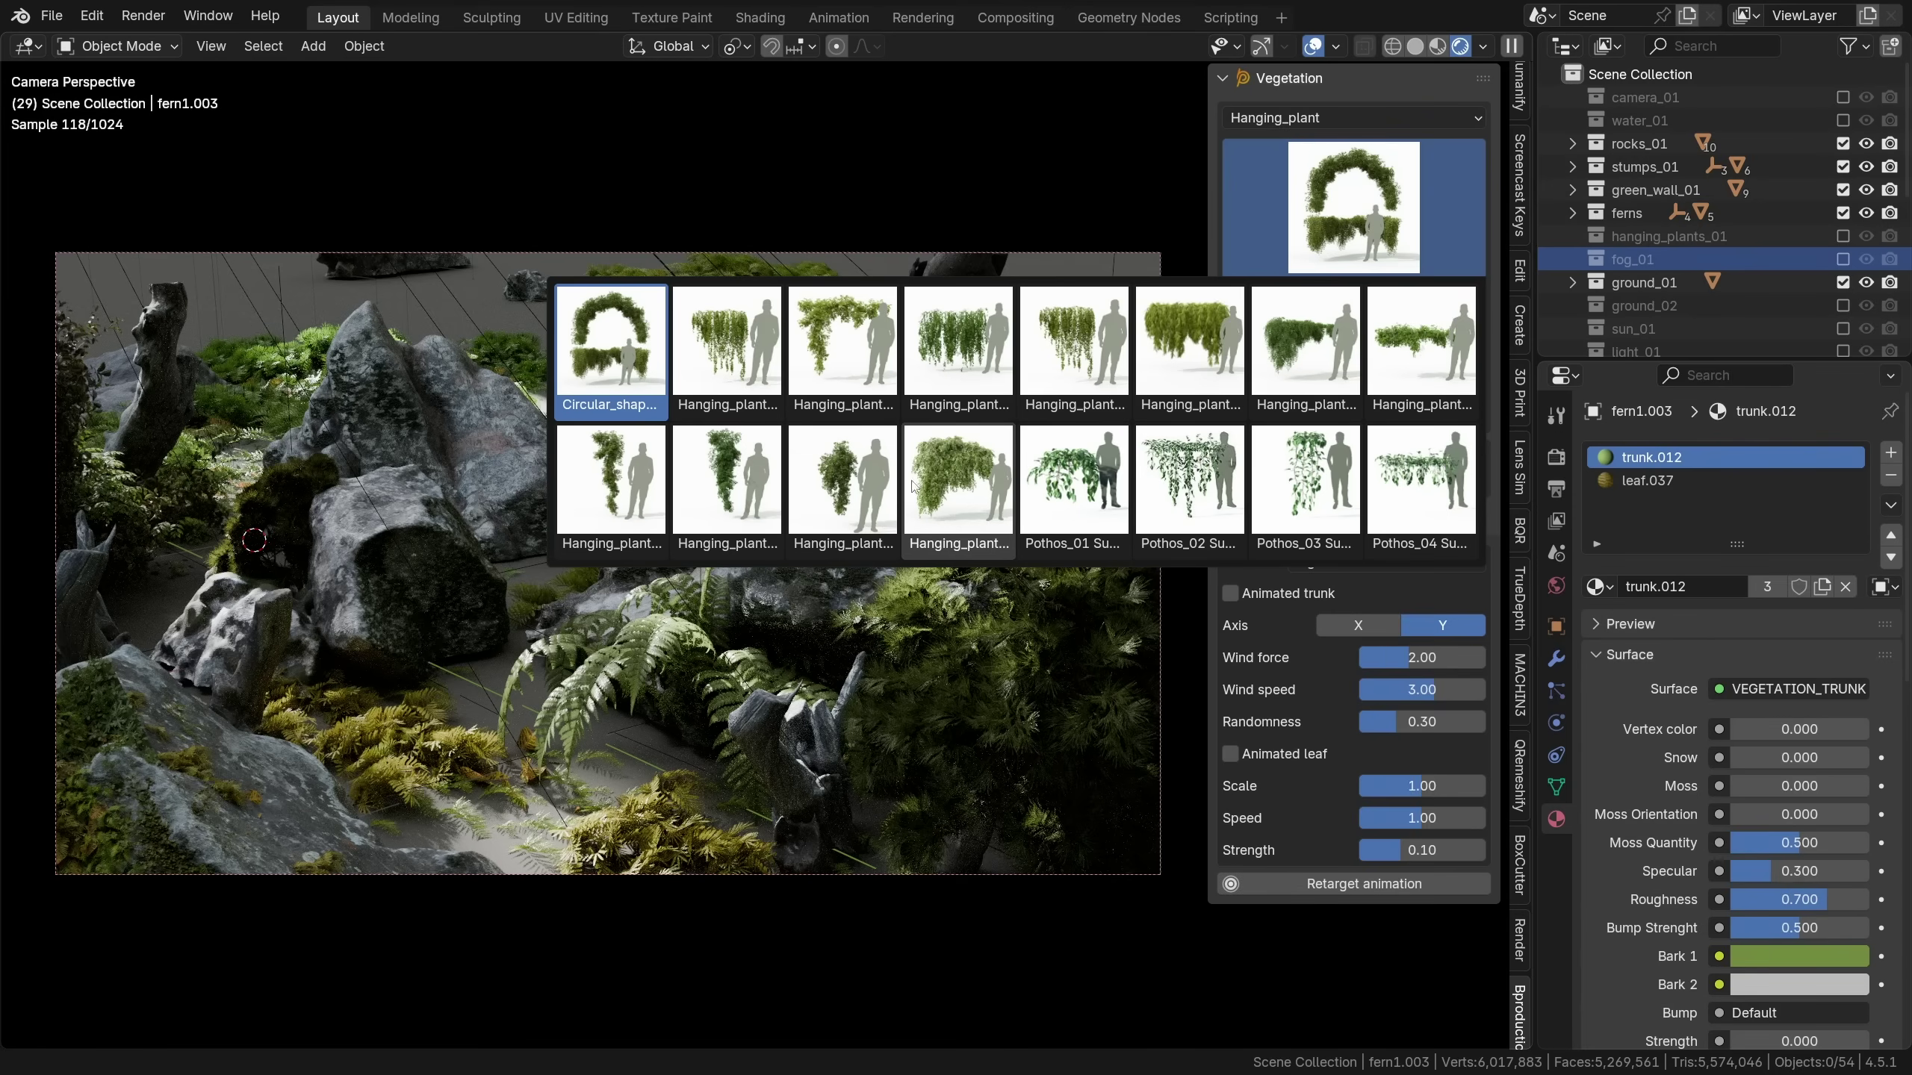
left_click(950, 495)
left_click(1419, 406)
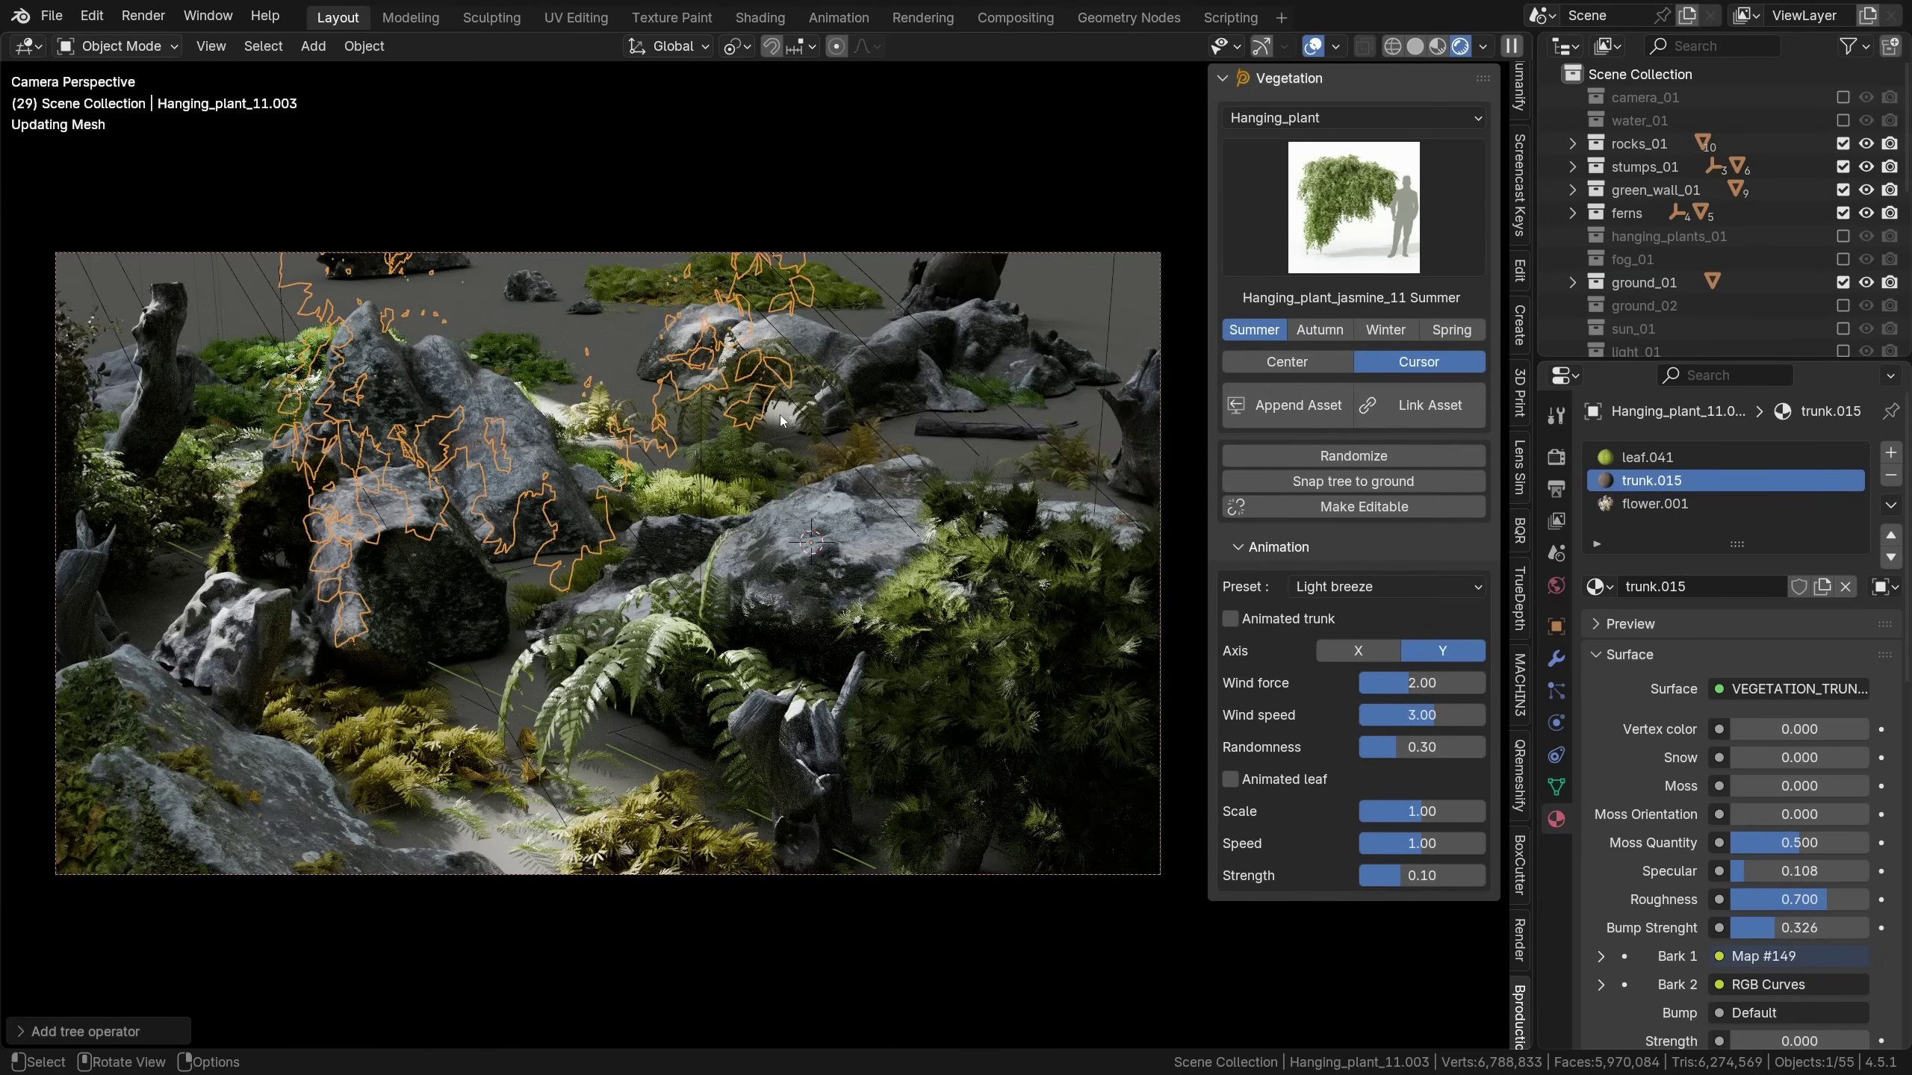
key("alt+a")
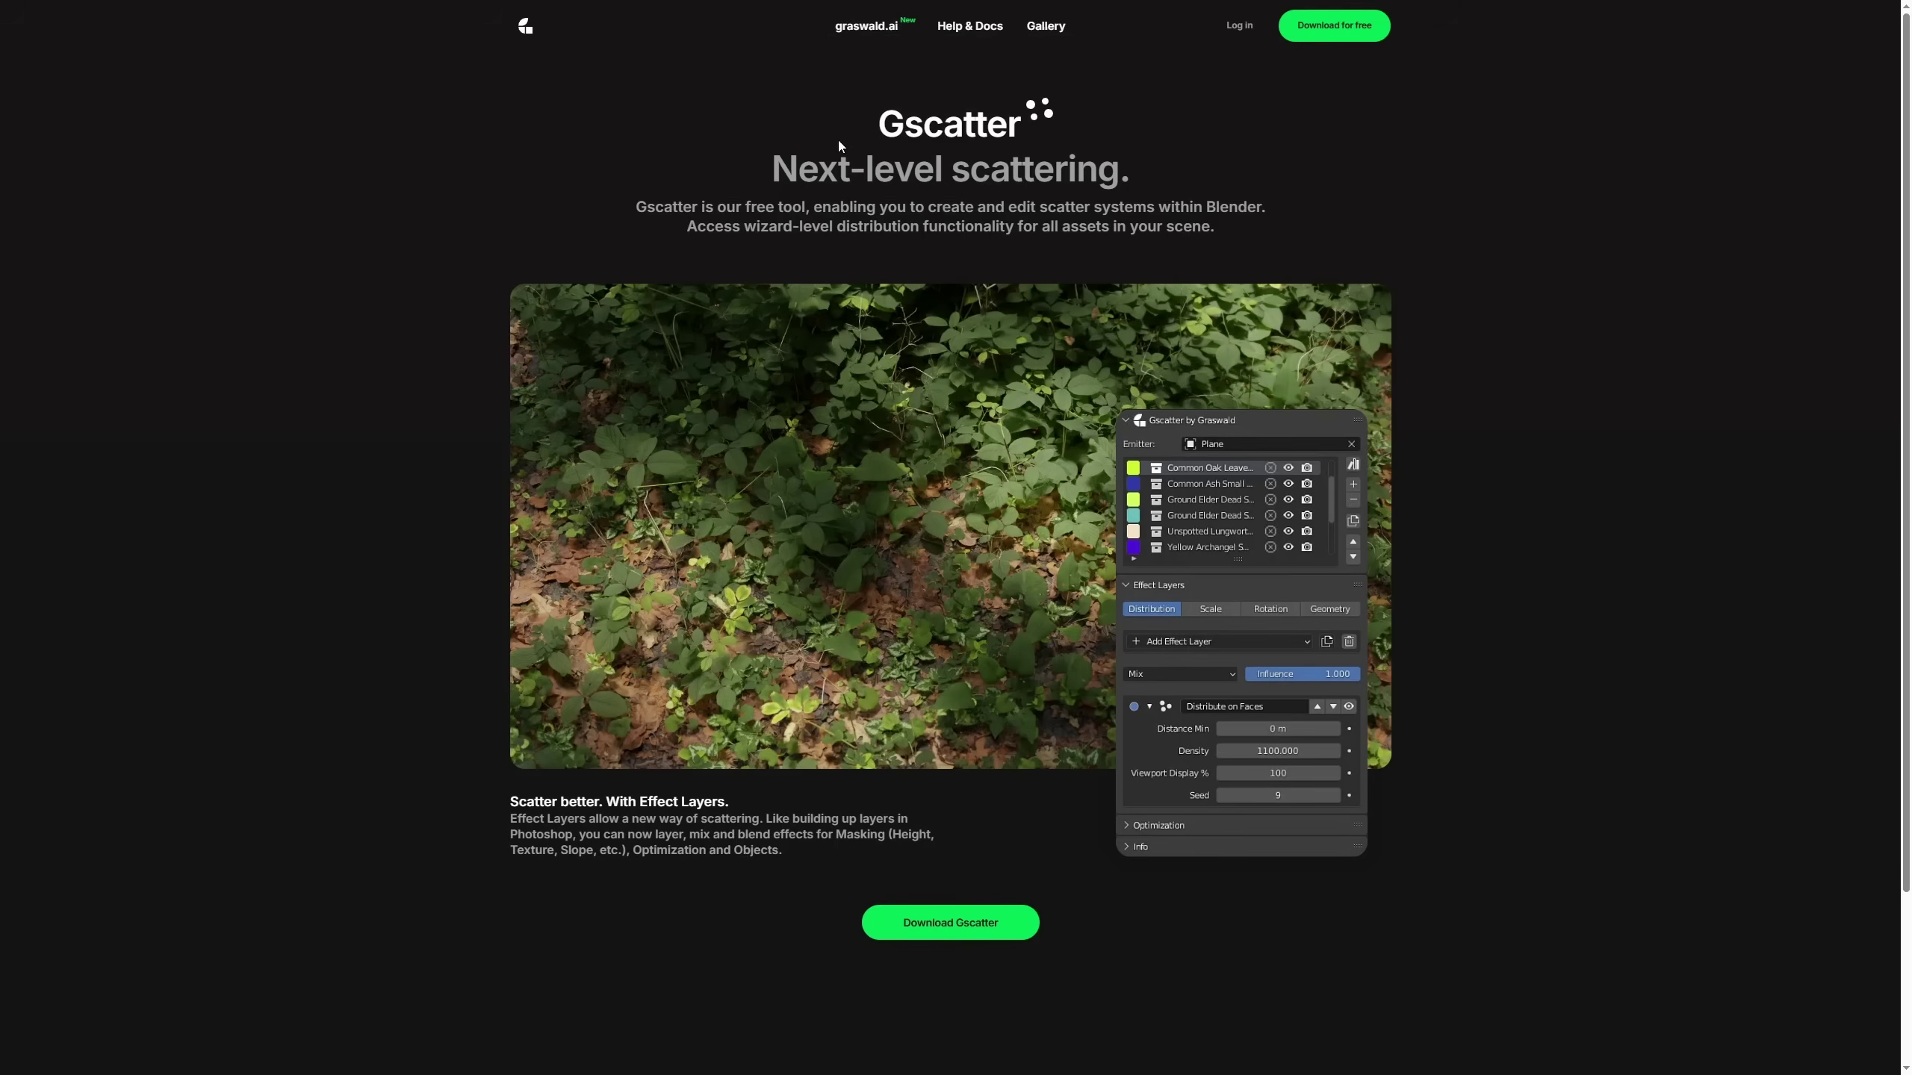
scroll(886, 558, "down", 3)
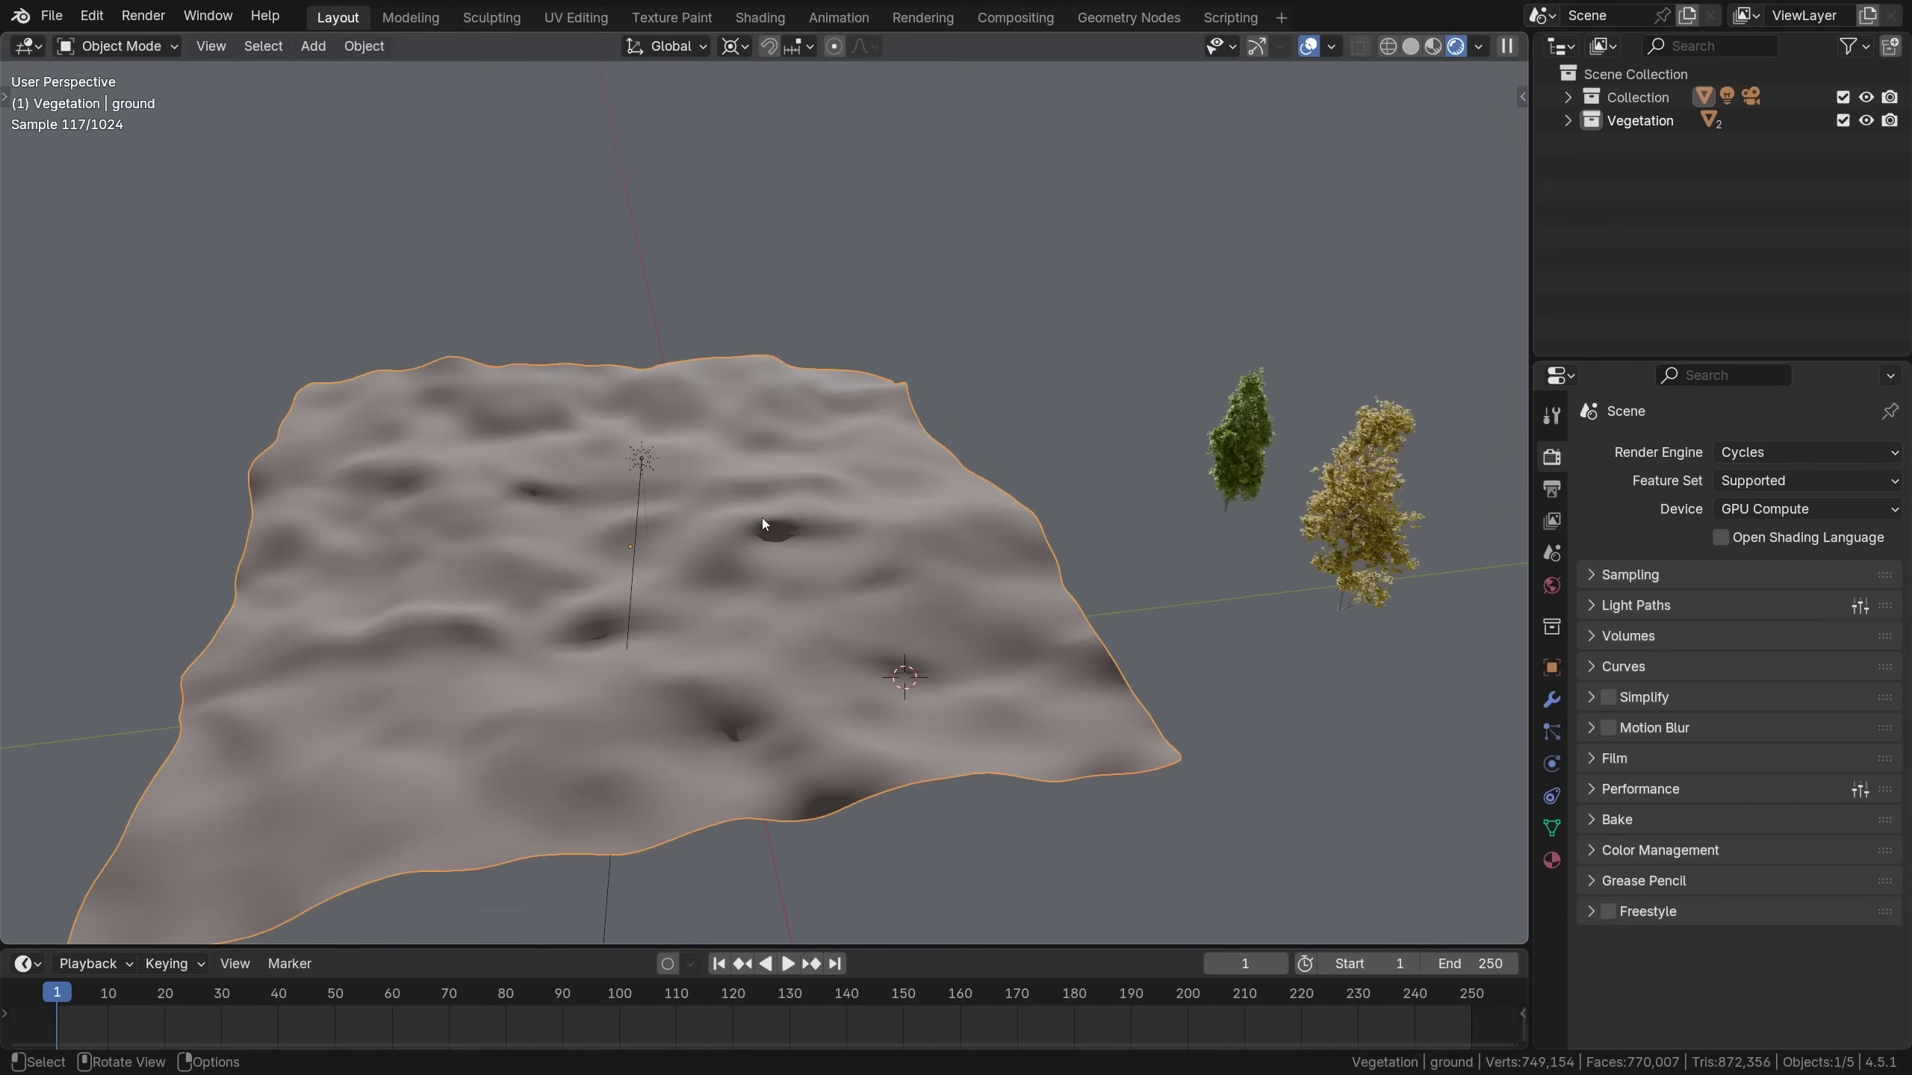
Open the GScatter settings and pick the ground mesh as the scatter emitter
left_click(1521, 97)
left_click(1517, 898)
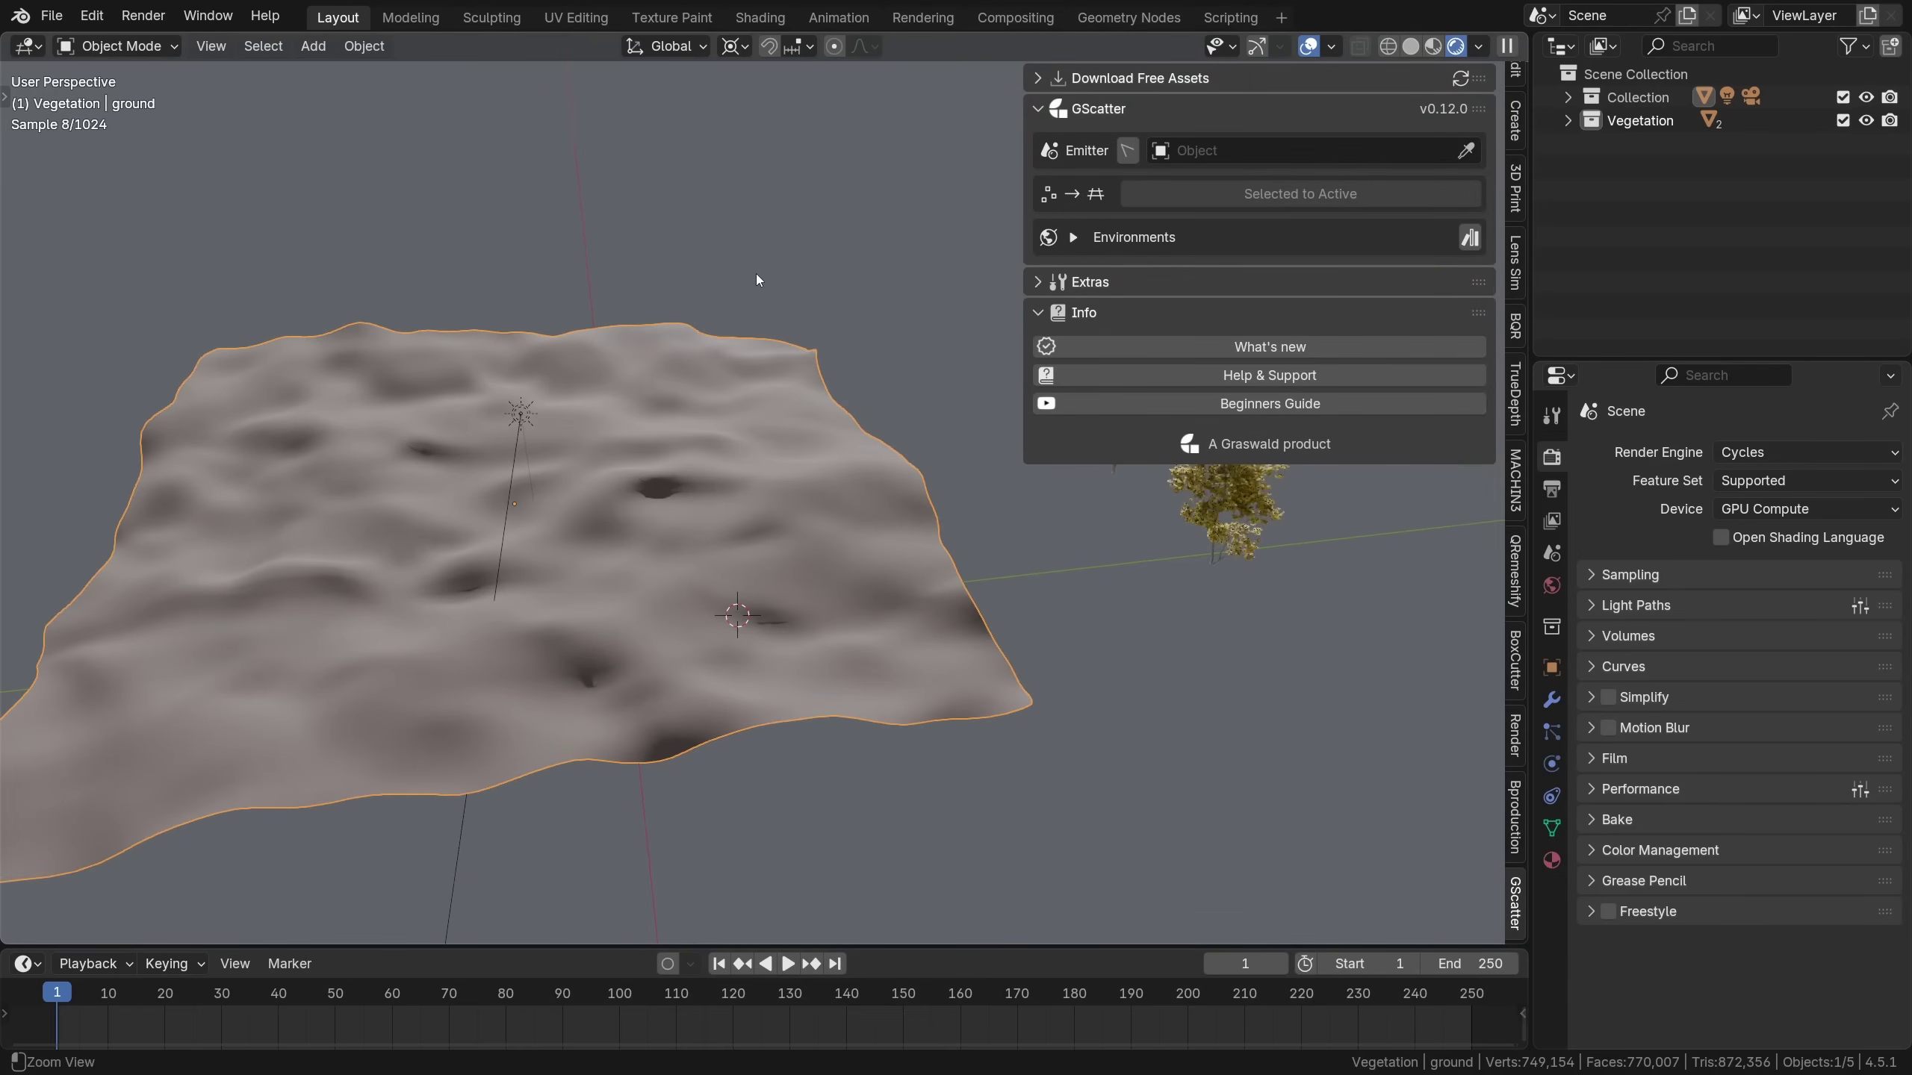
middle_click_drag(756, 273, 723, 364, "ctrl")
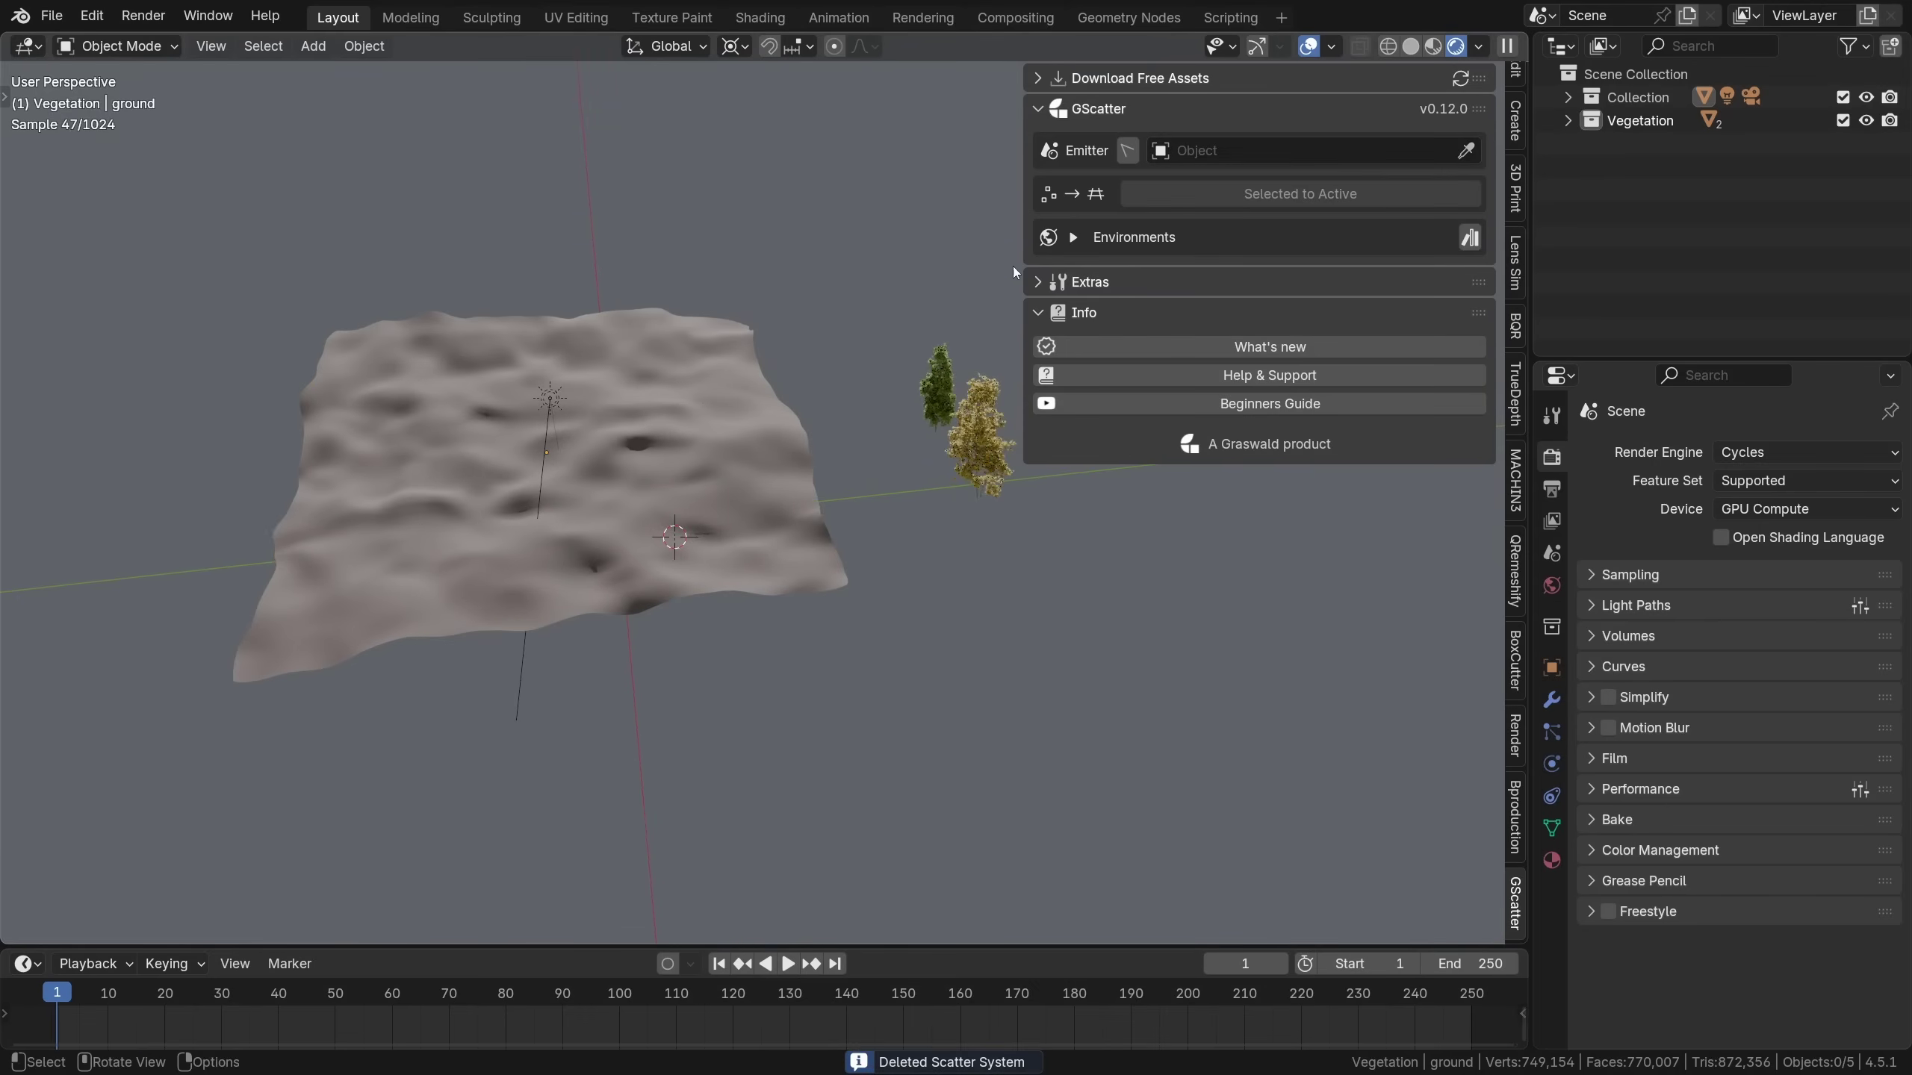
left_click(1464, 152)
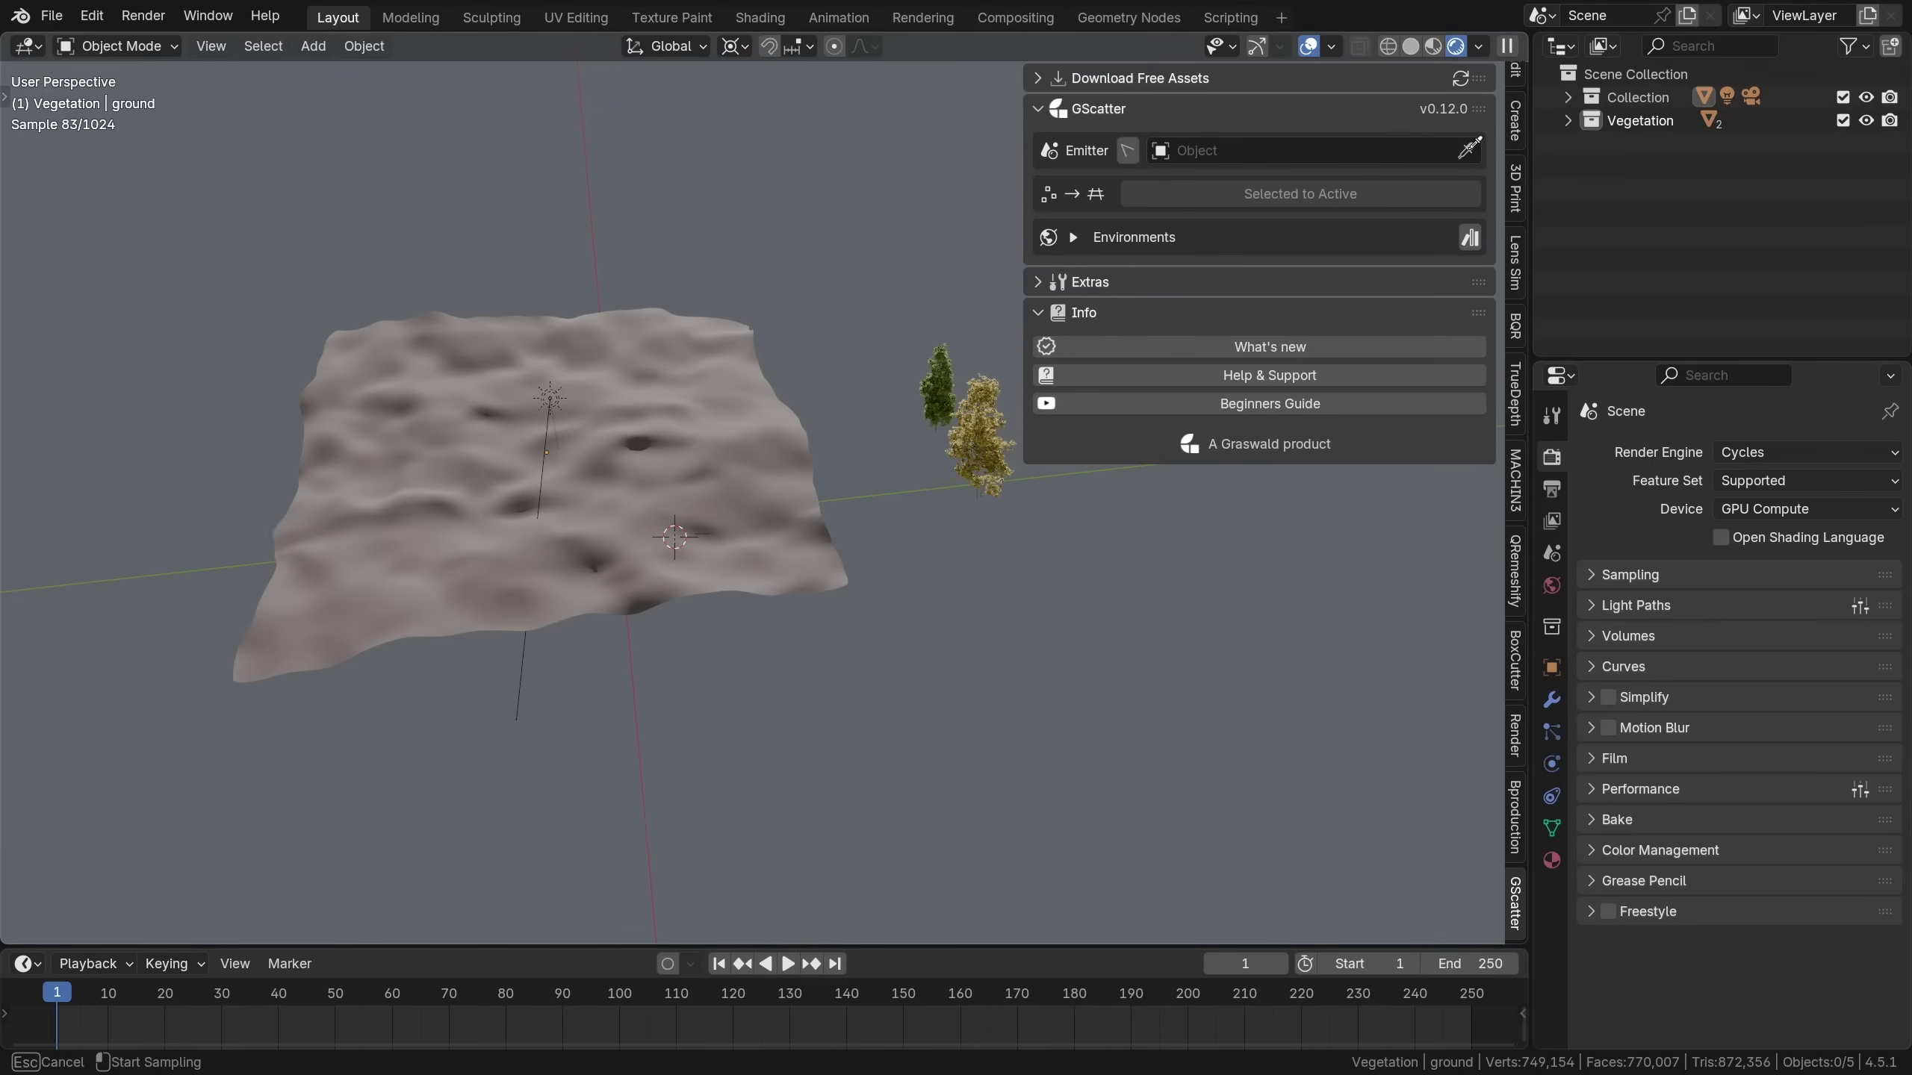
left_click(743, 394)
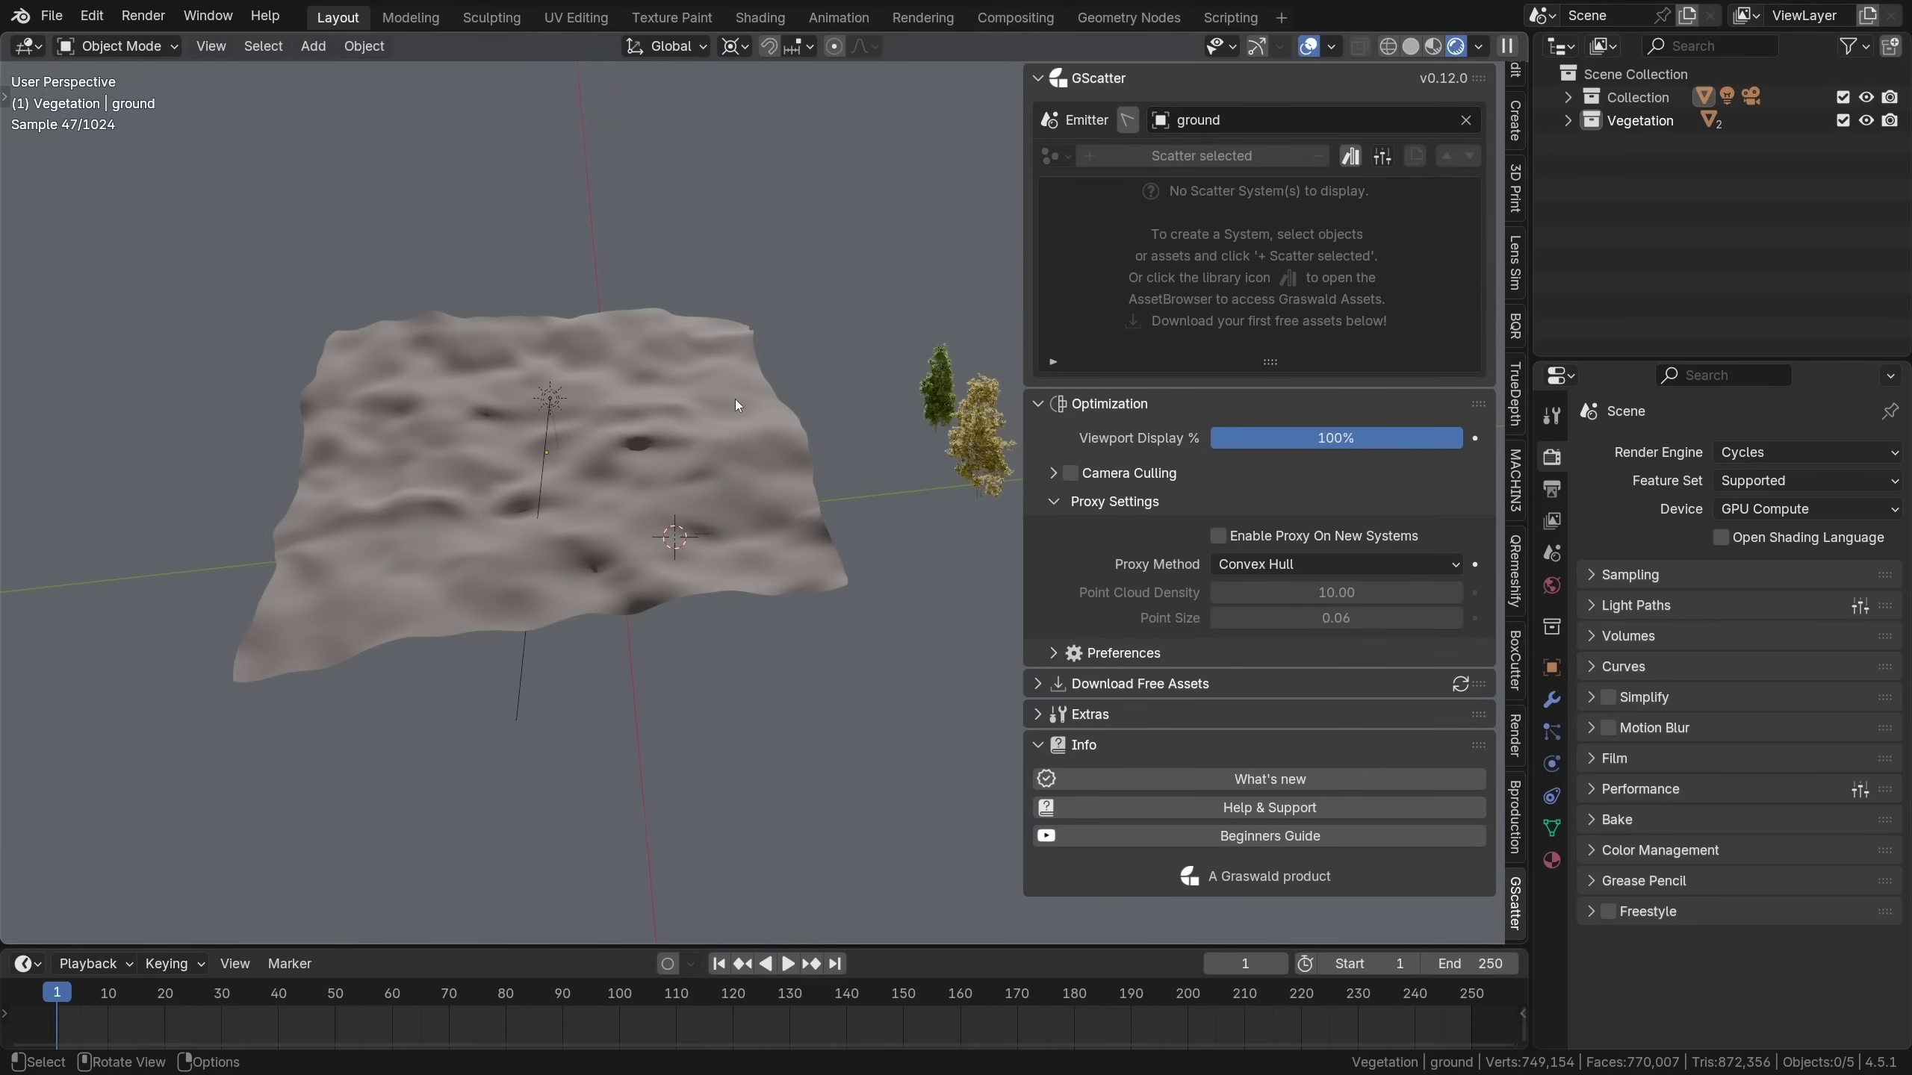
Scatter the Piramidalis_black_alder1 tree over the ground
left_click(938, 380)
scroll(985, 333, "up", 2)
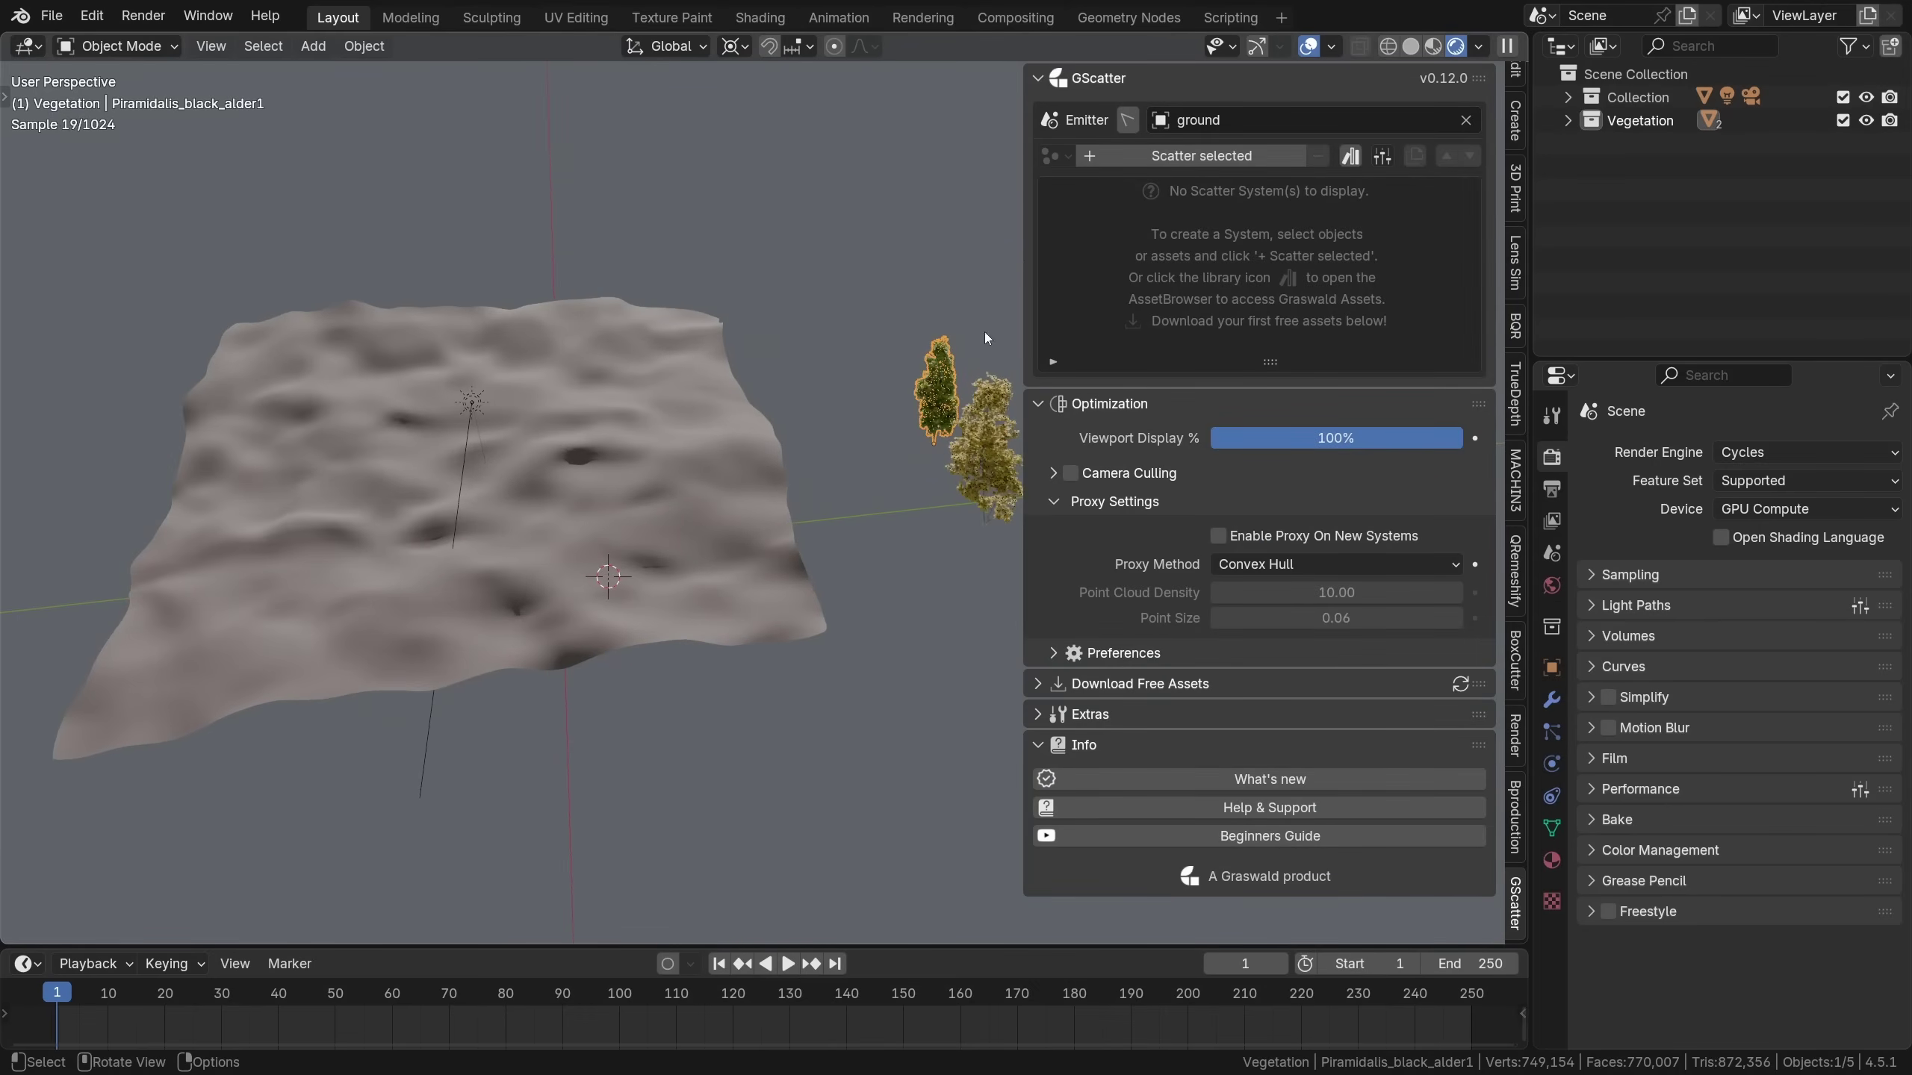
left_click(1162, 156)
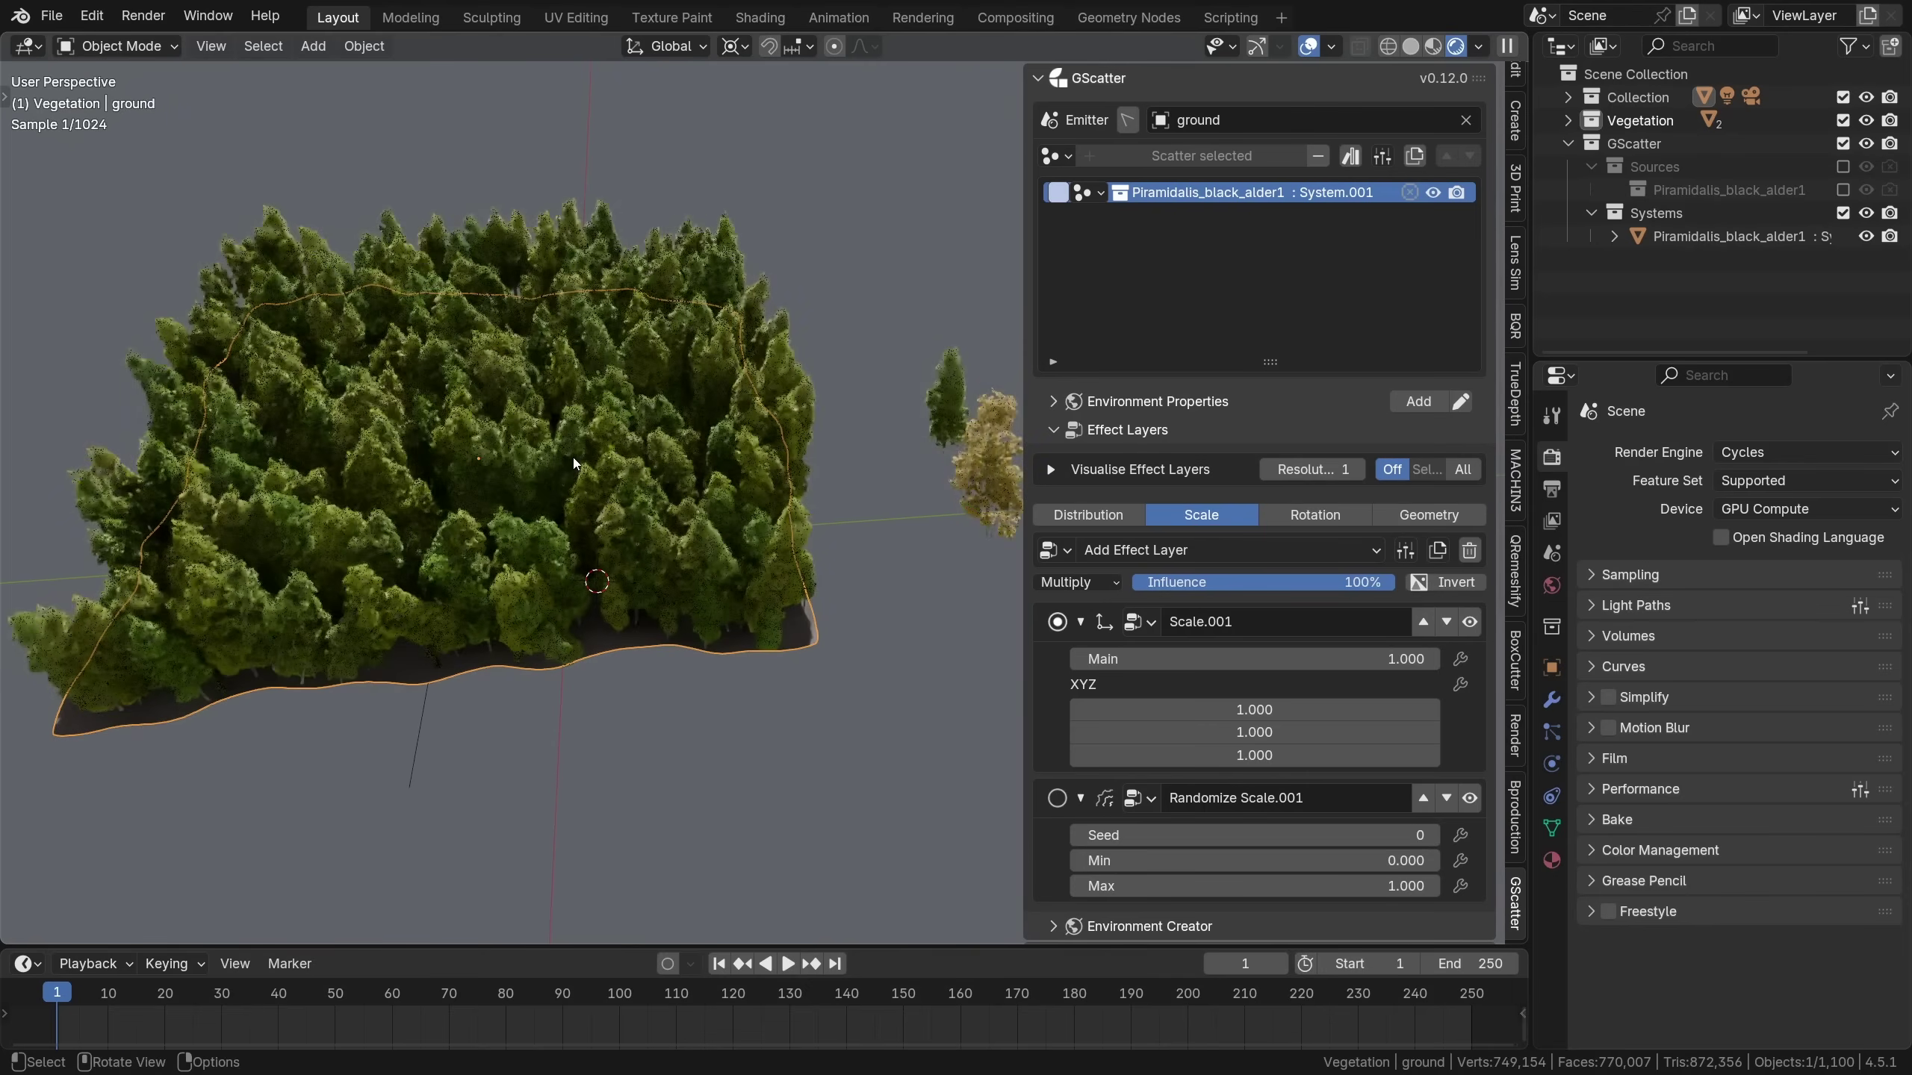
Enable proxy display for the alder scatter system, with viewport display at 100% and the proxy method set to Point Cloud
left_click(1410, 194)
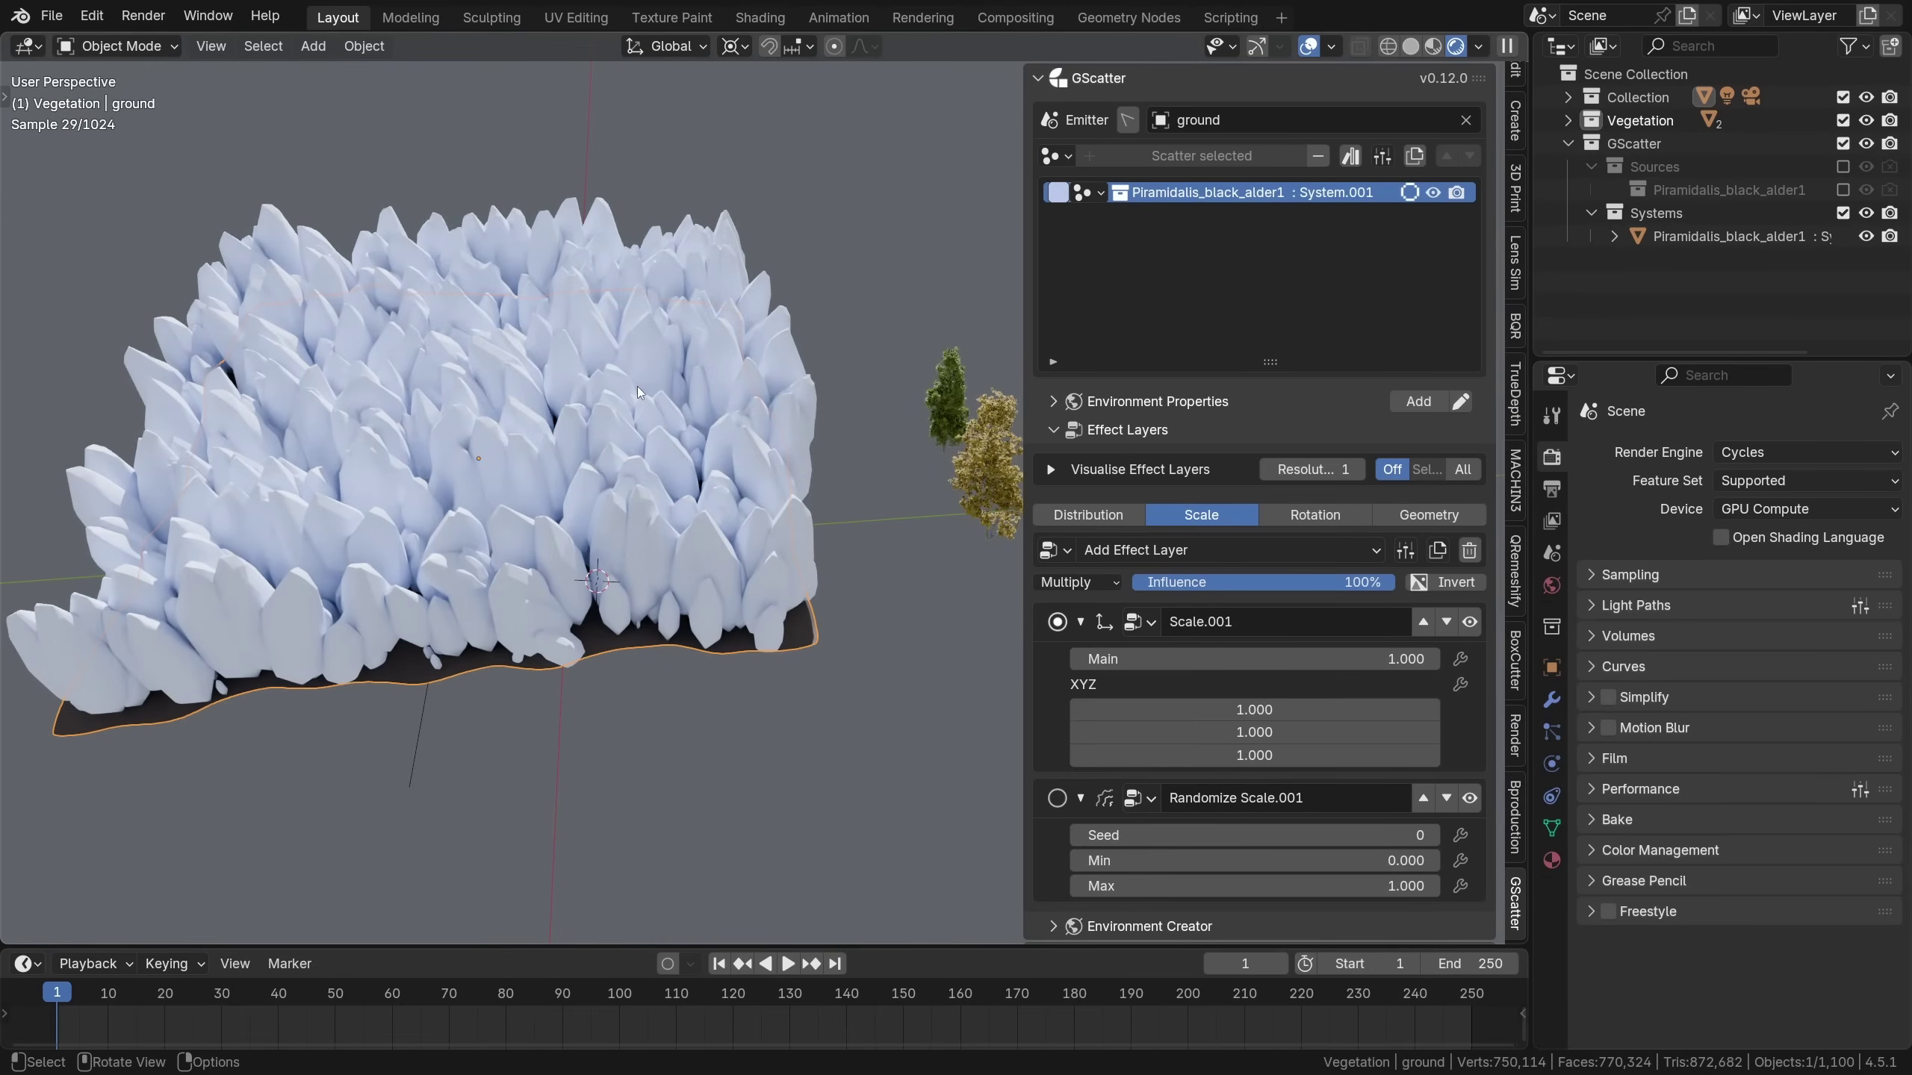
scroll(1056, 609, "down", 6)
scroll(1056, 609, "down", 4)
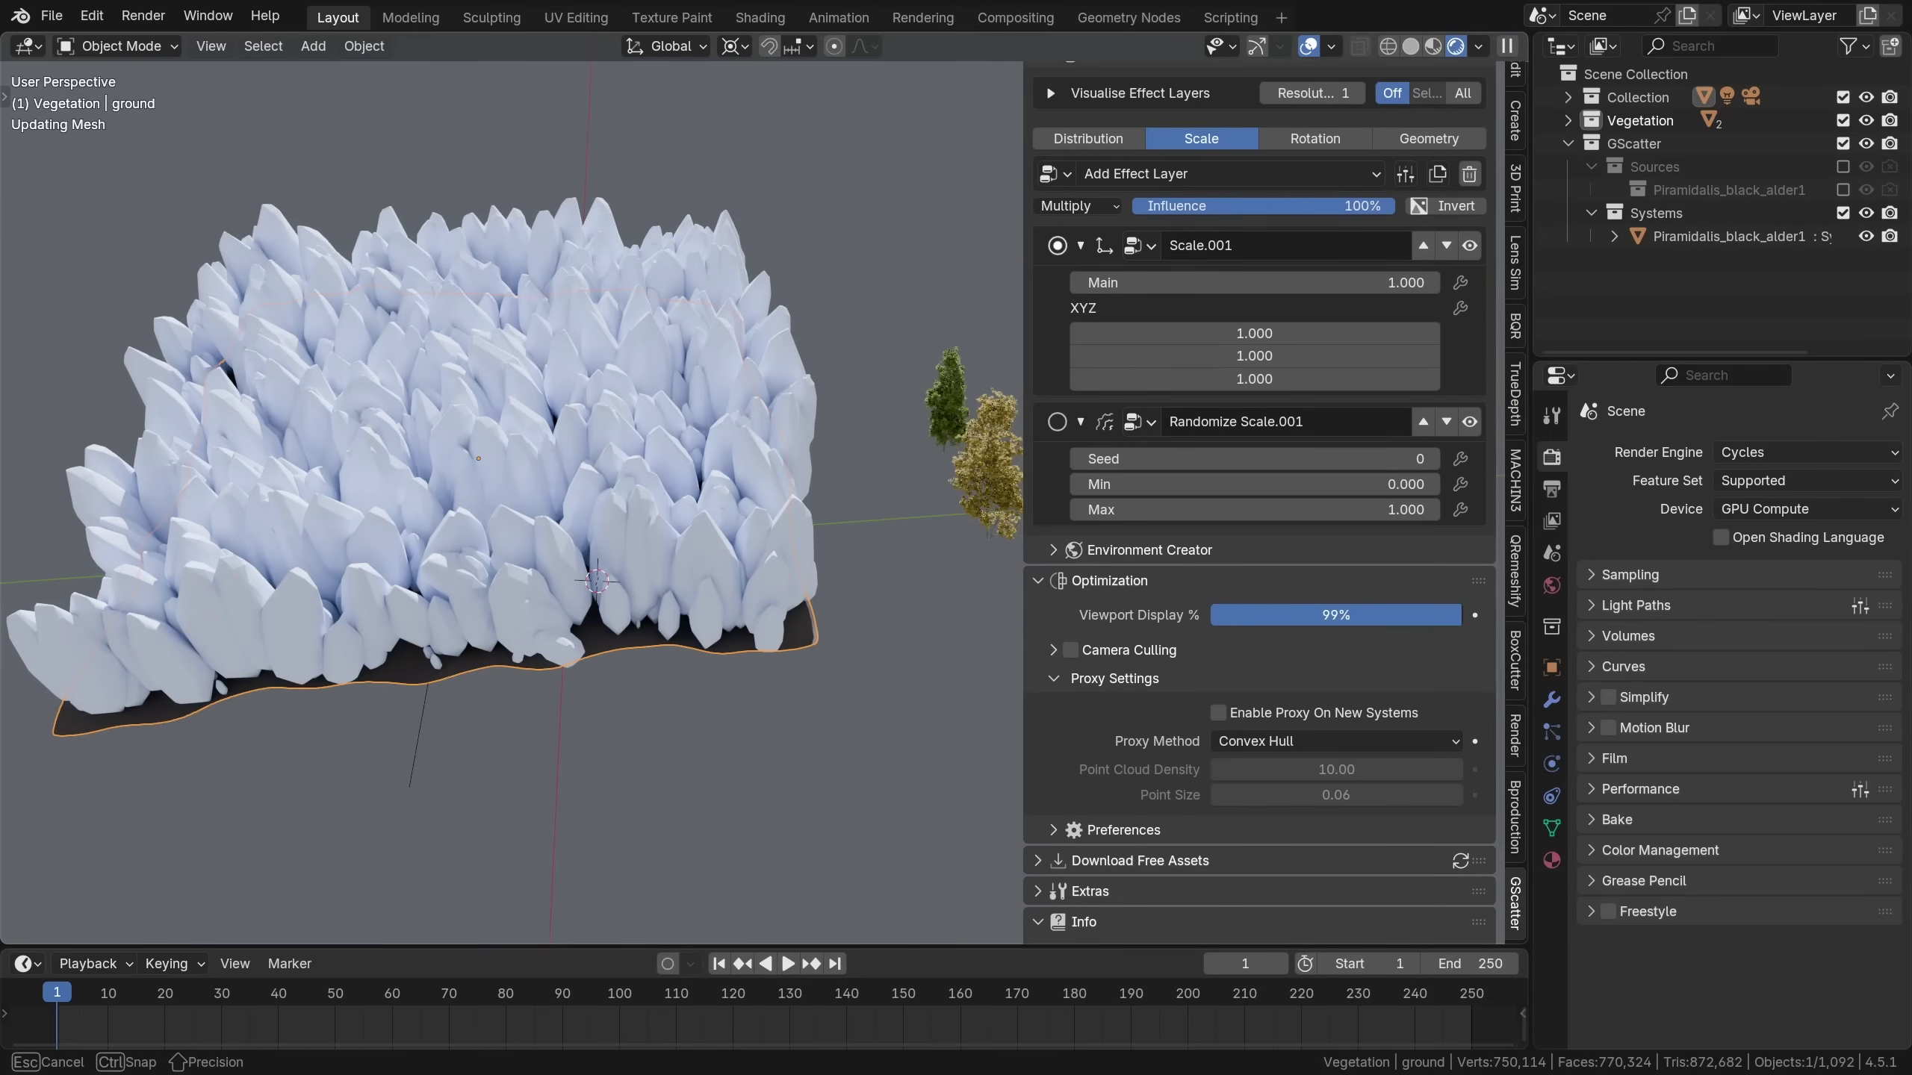
mouse_move(1459, 614)
left_mouse_down()
mouse_move(1239, 614)
mouse_move(1467, 615)
left_mouse_up()
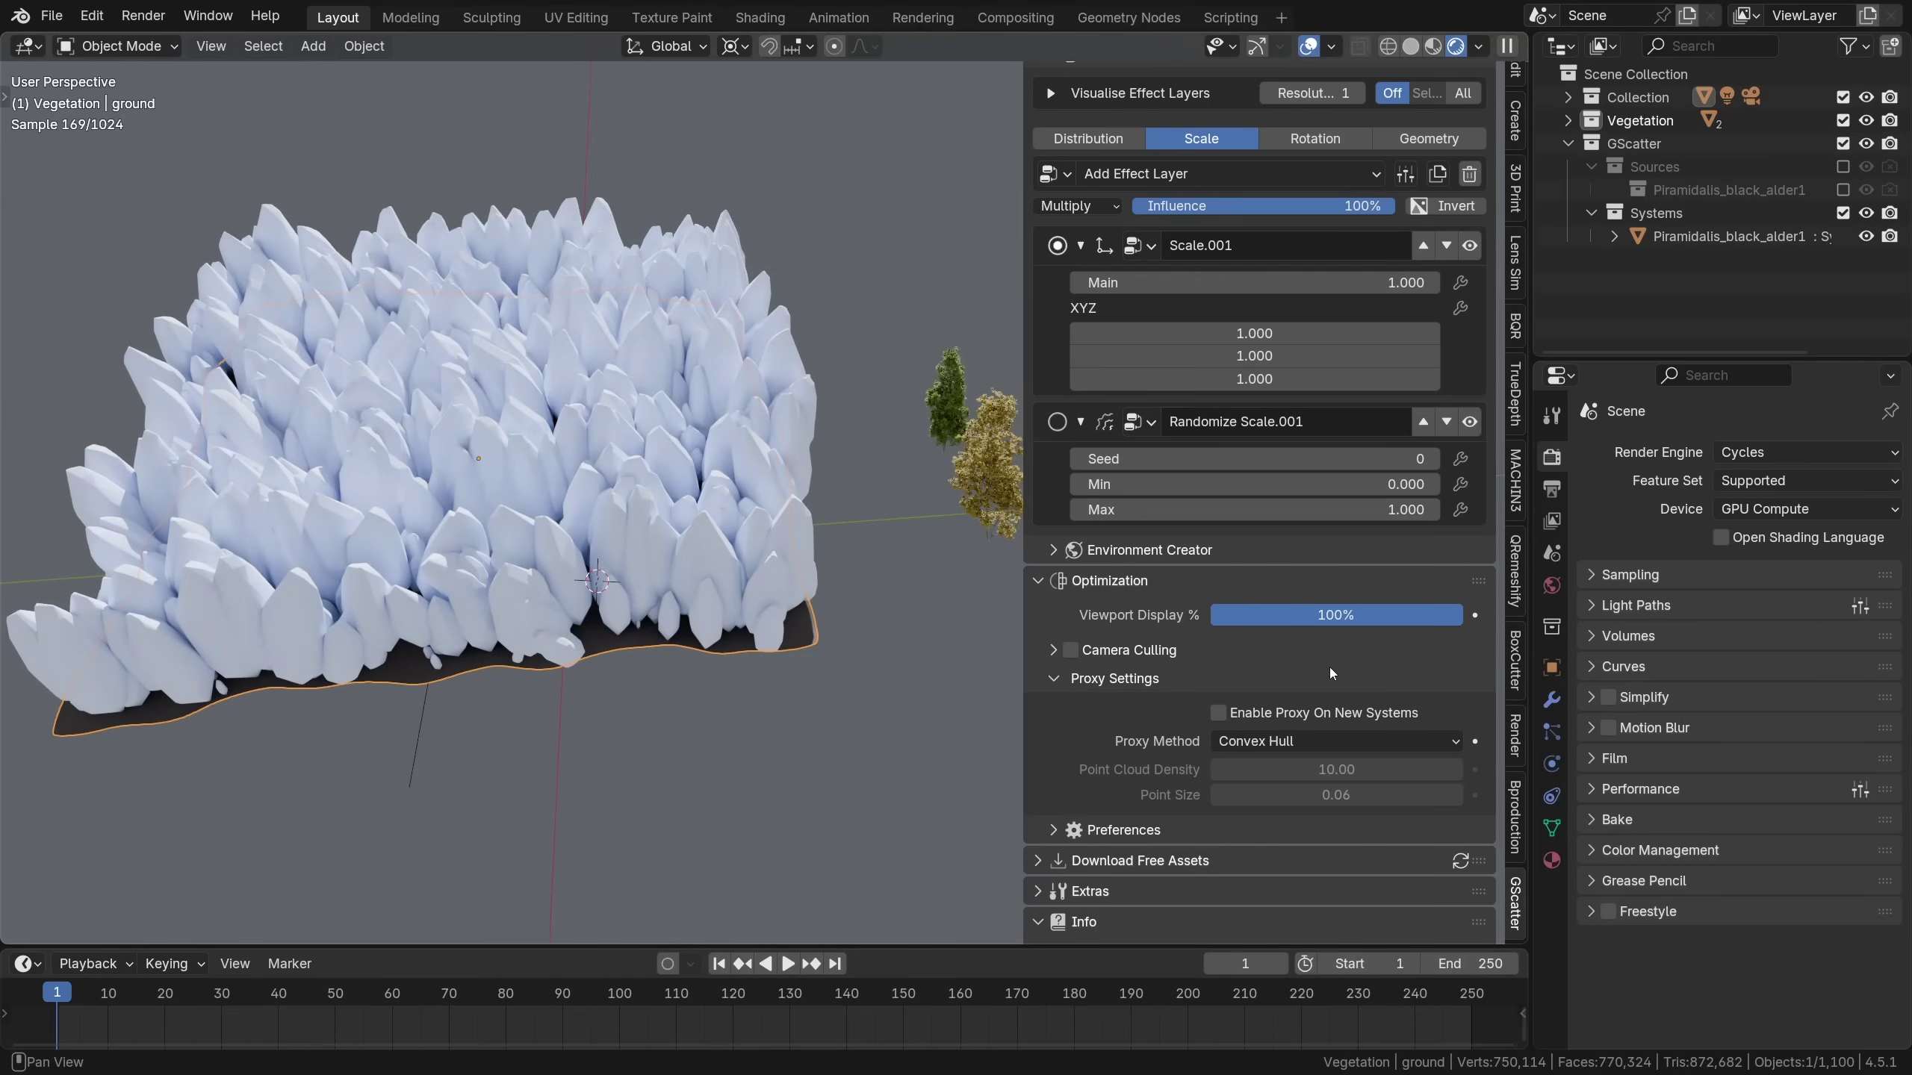
left_click(1340, 741)
left_click(1256, 769)
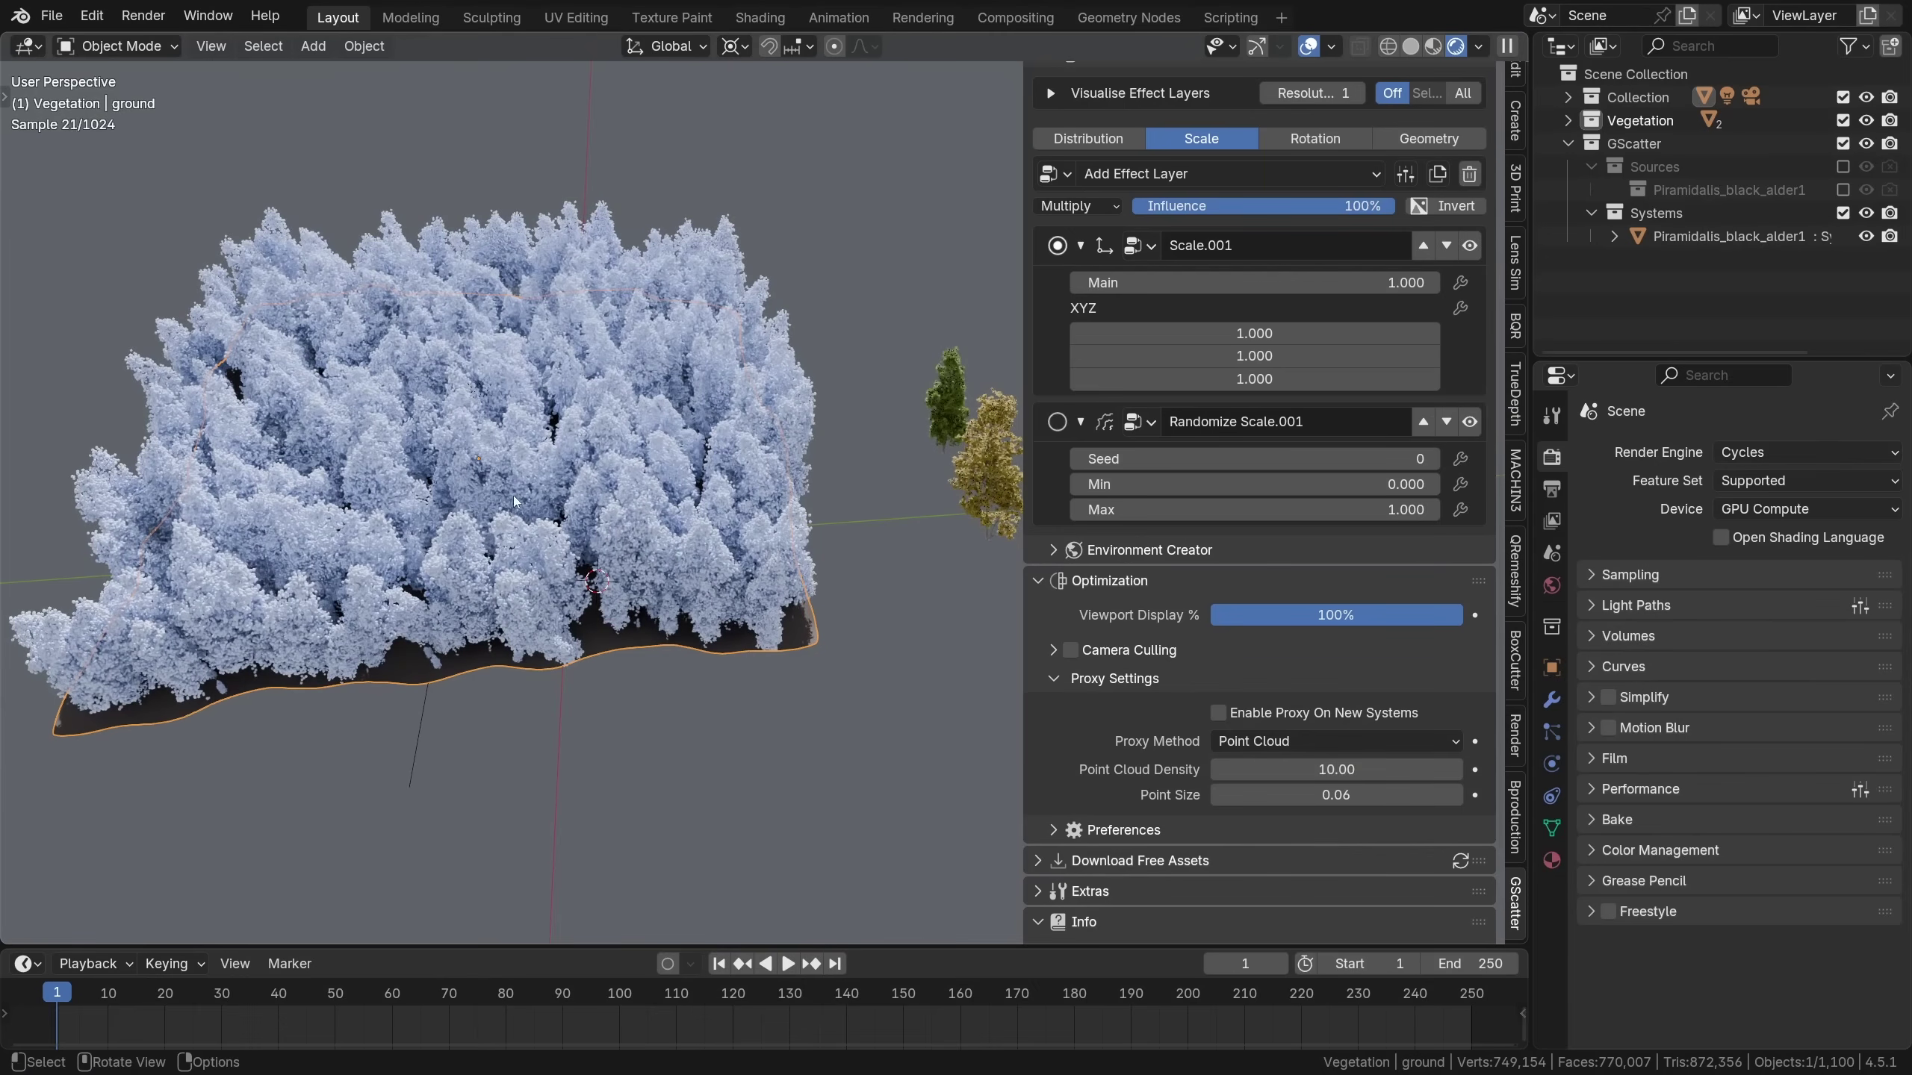
Add a Noise Texture effect layer to the alder system's Scale effects
scroll(487, 463, "up", 6)
middle_click_drag(487, 463, 556, 487)
scroll(555, 487, "down", 10)
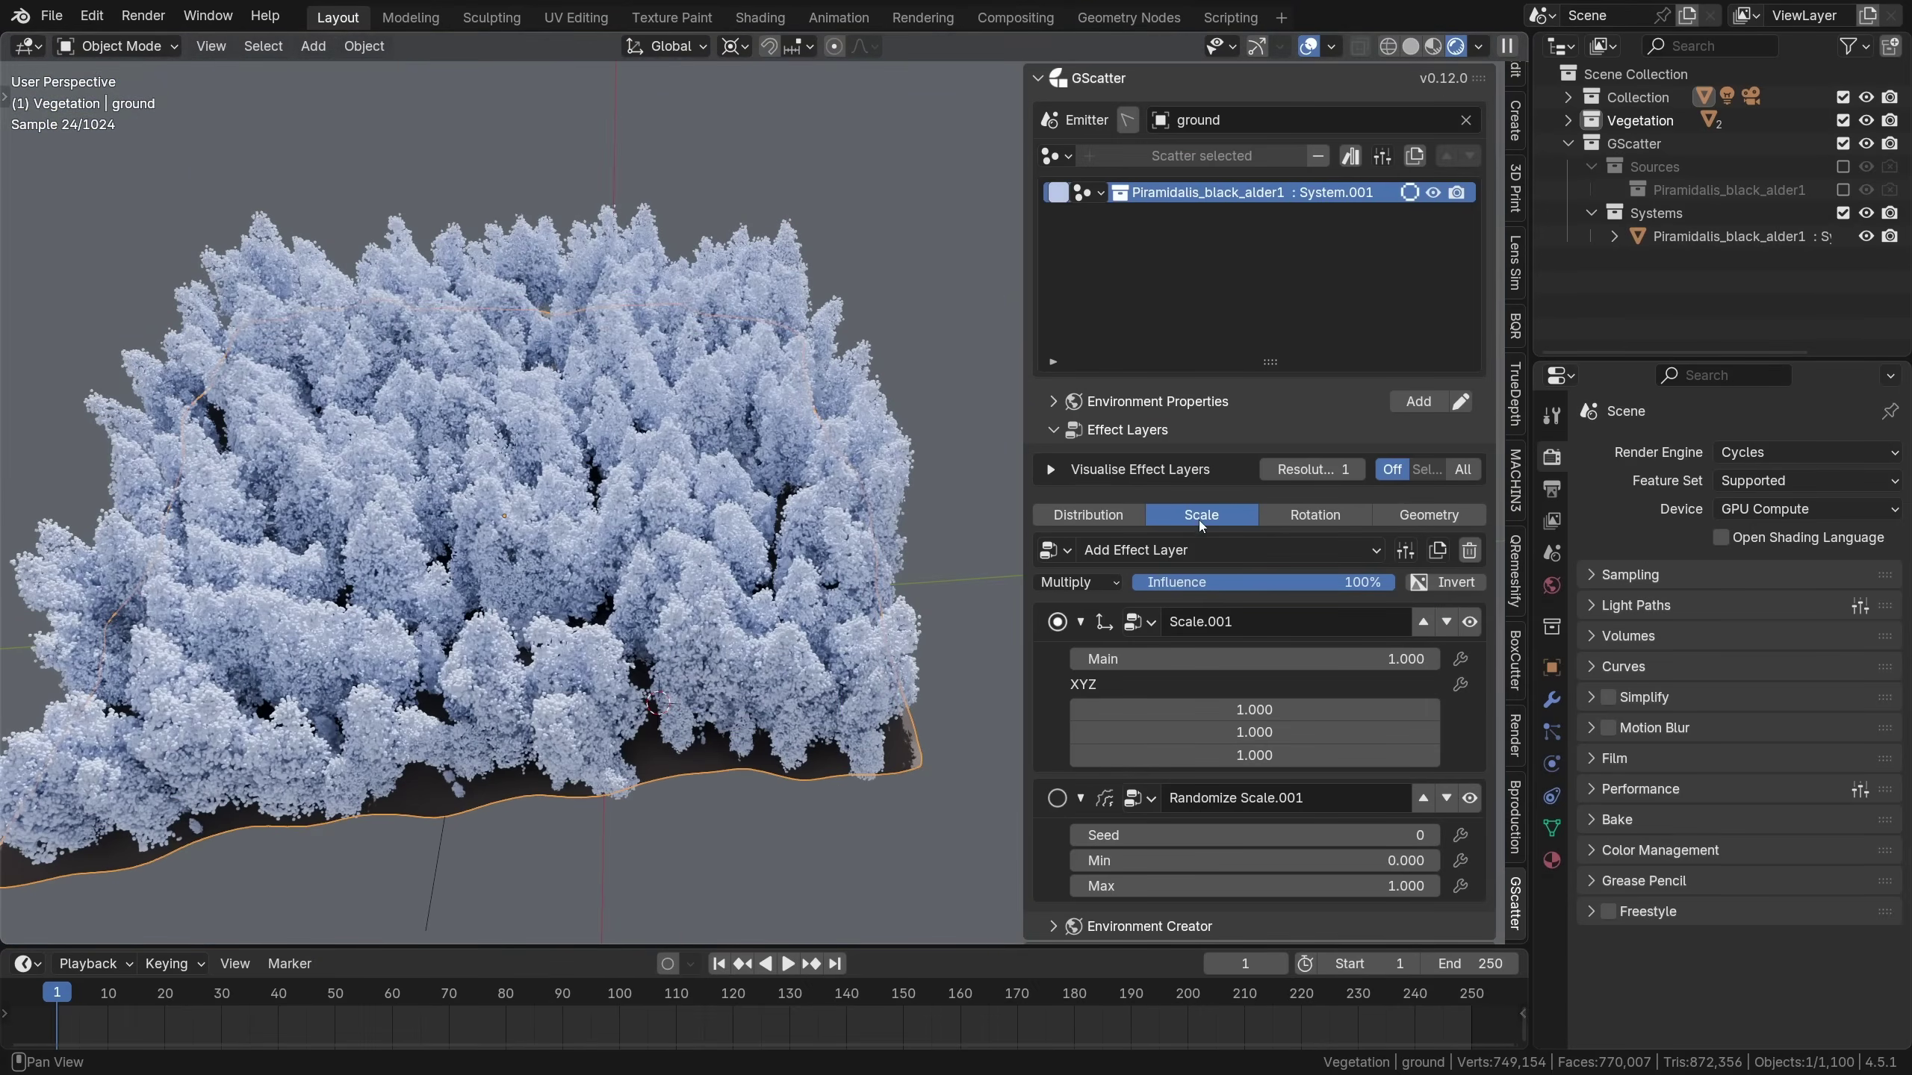
left_click(1207, 549)
left_click(1299, 740)
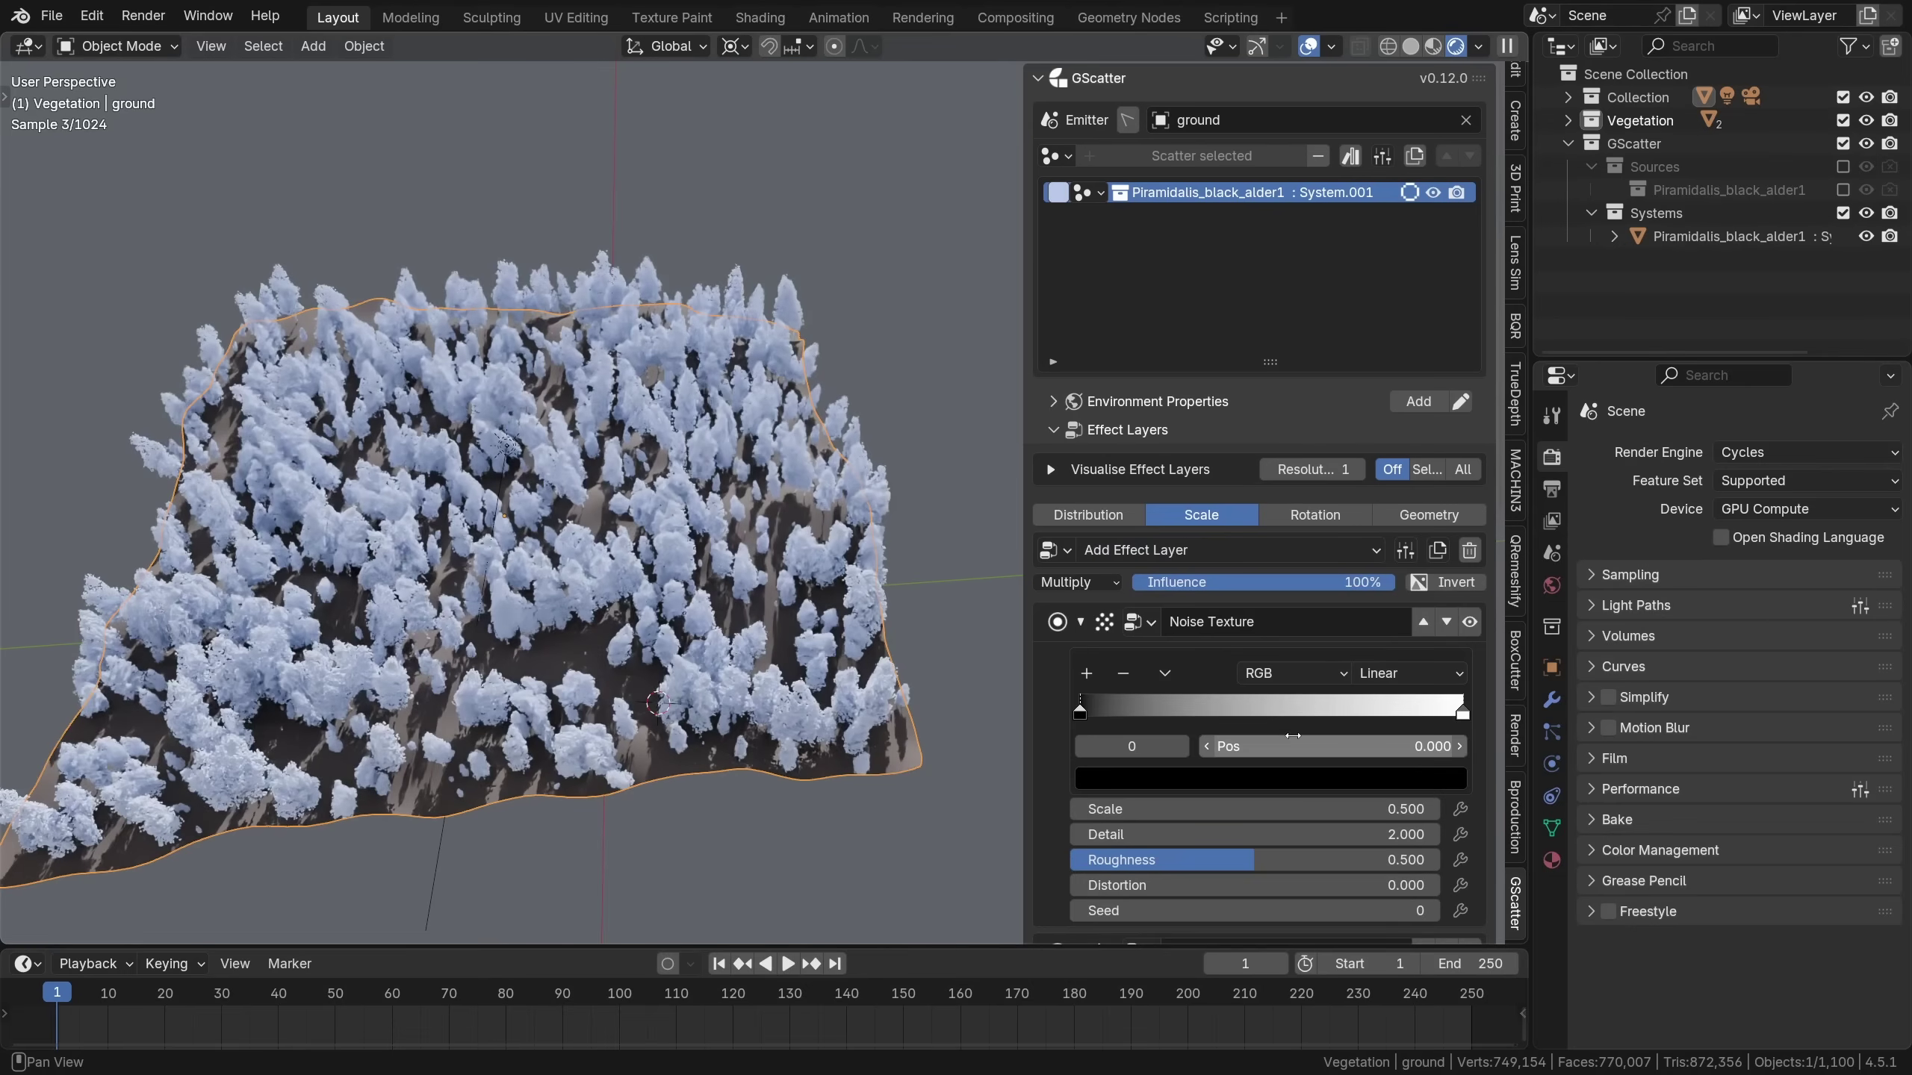
Move the noise ramp's black stop to 0.335, bring its white stop close to it and lower the noise scale
left_click_drag(1089, 716, 1216, 715)
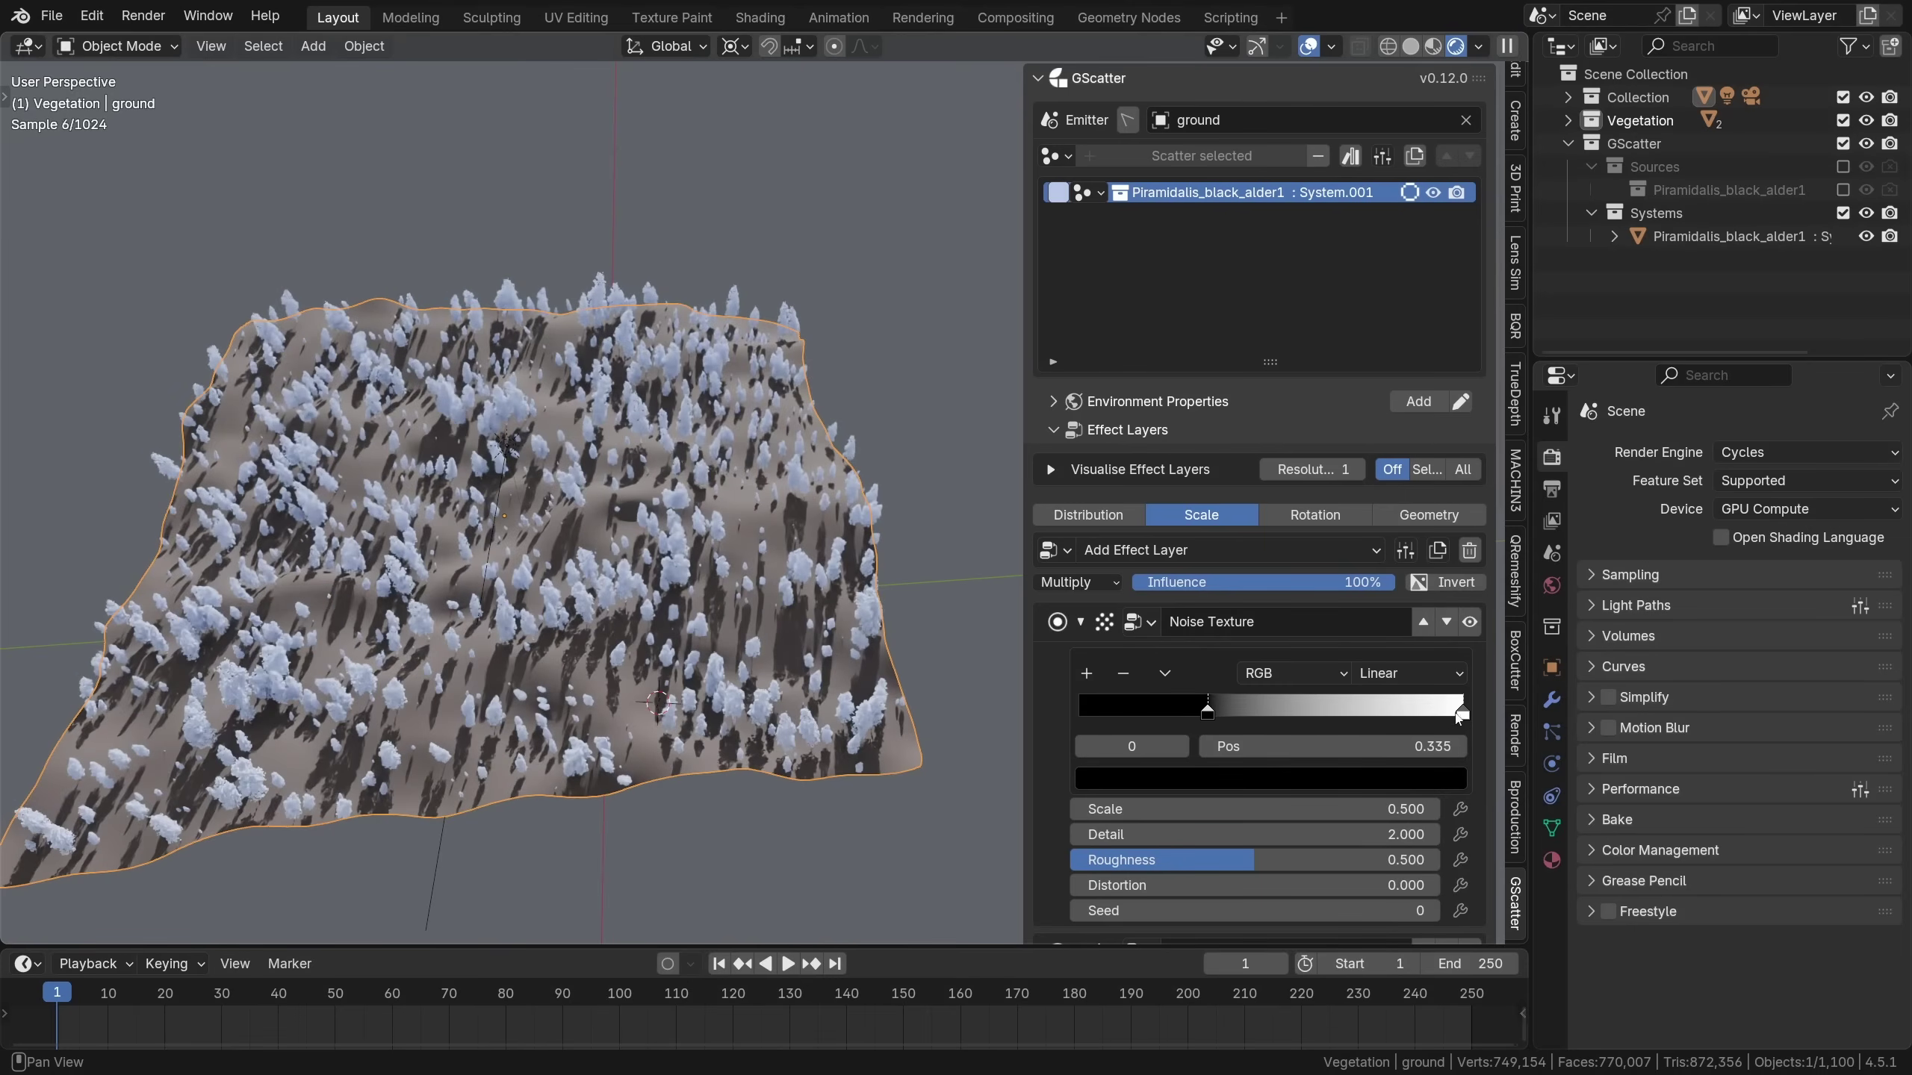
left_click_drag(1463, 714, 1261, 721)
left_click_drag(1254, 809, 1200, 809)
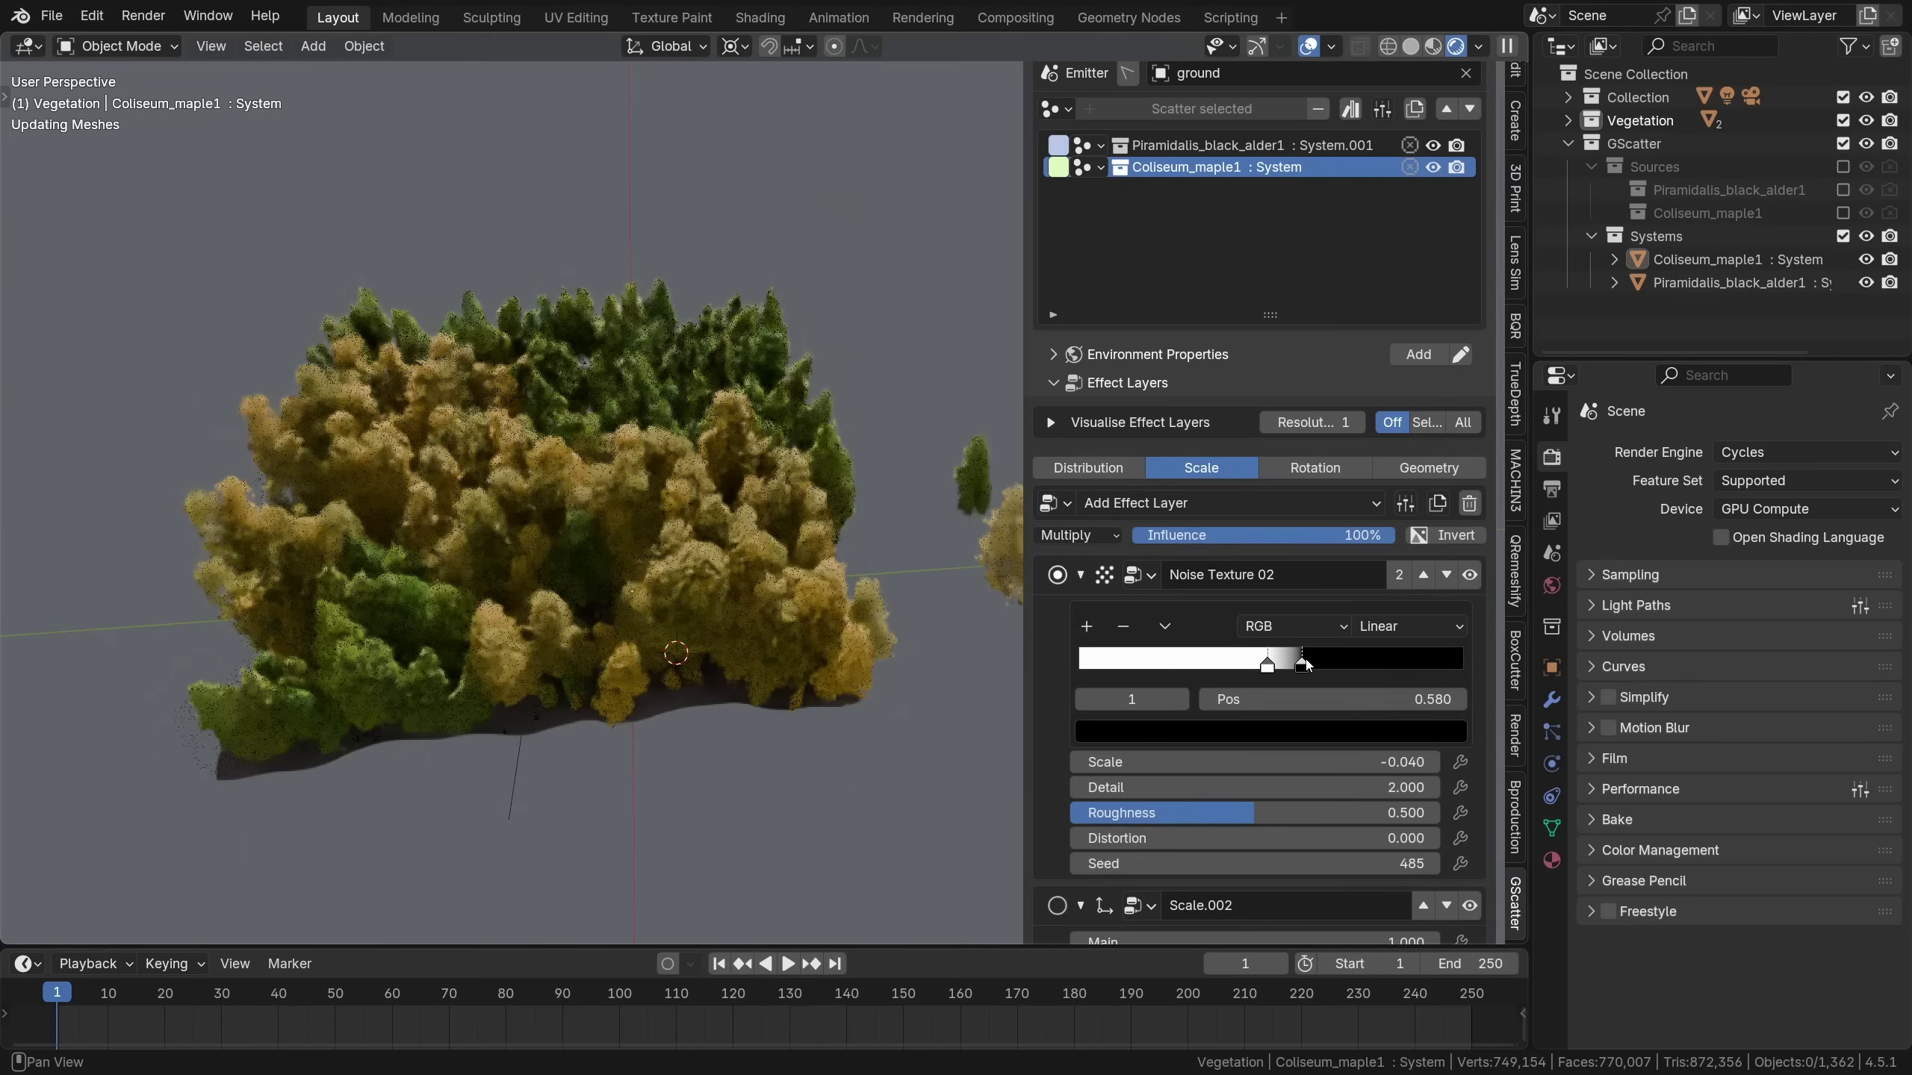
Move the black stop of the Coliseum_maple1 system's Noise Texture 02 ramp closer to its white stop
left_click_drag(1305, 663, 1276, 662)
left_click(1268, 665)
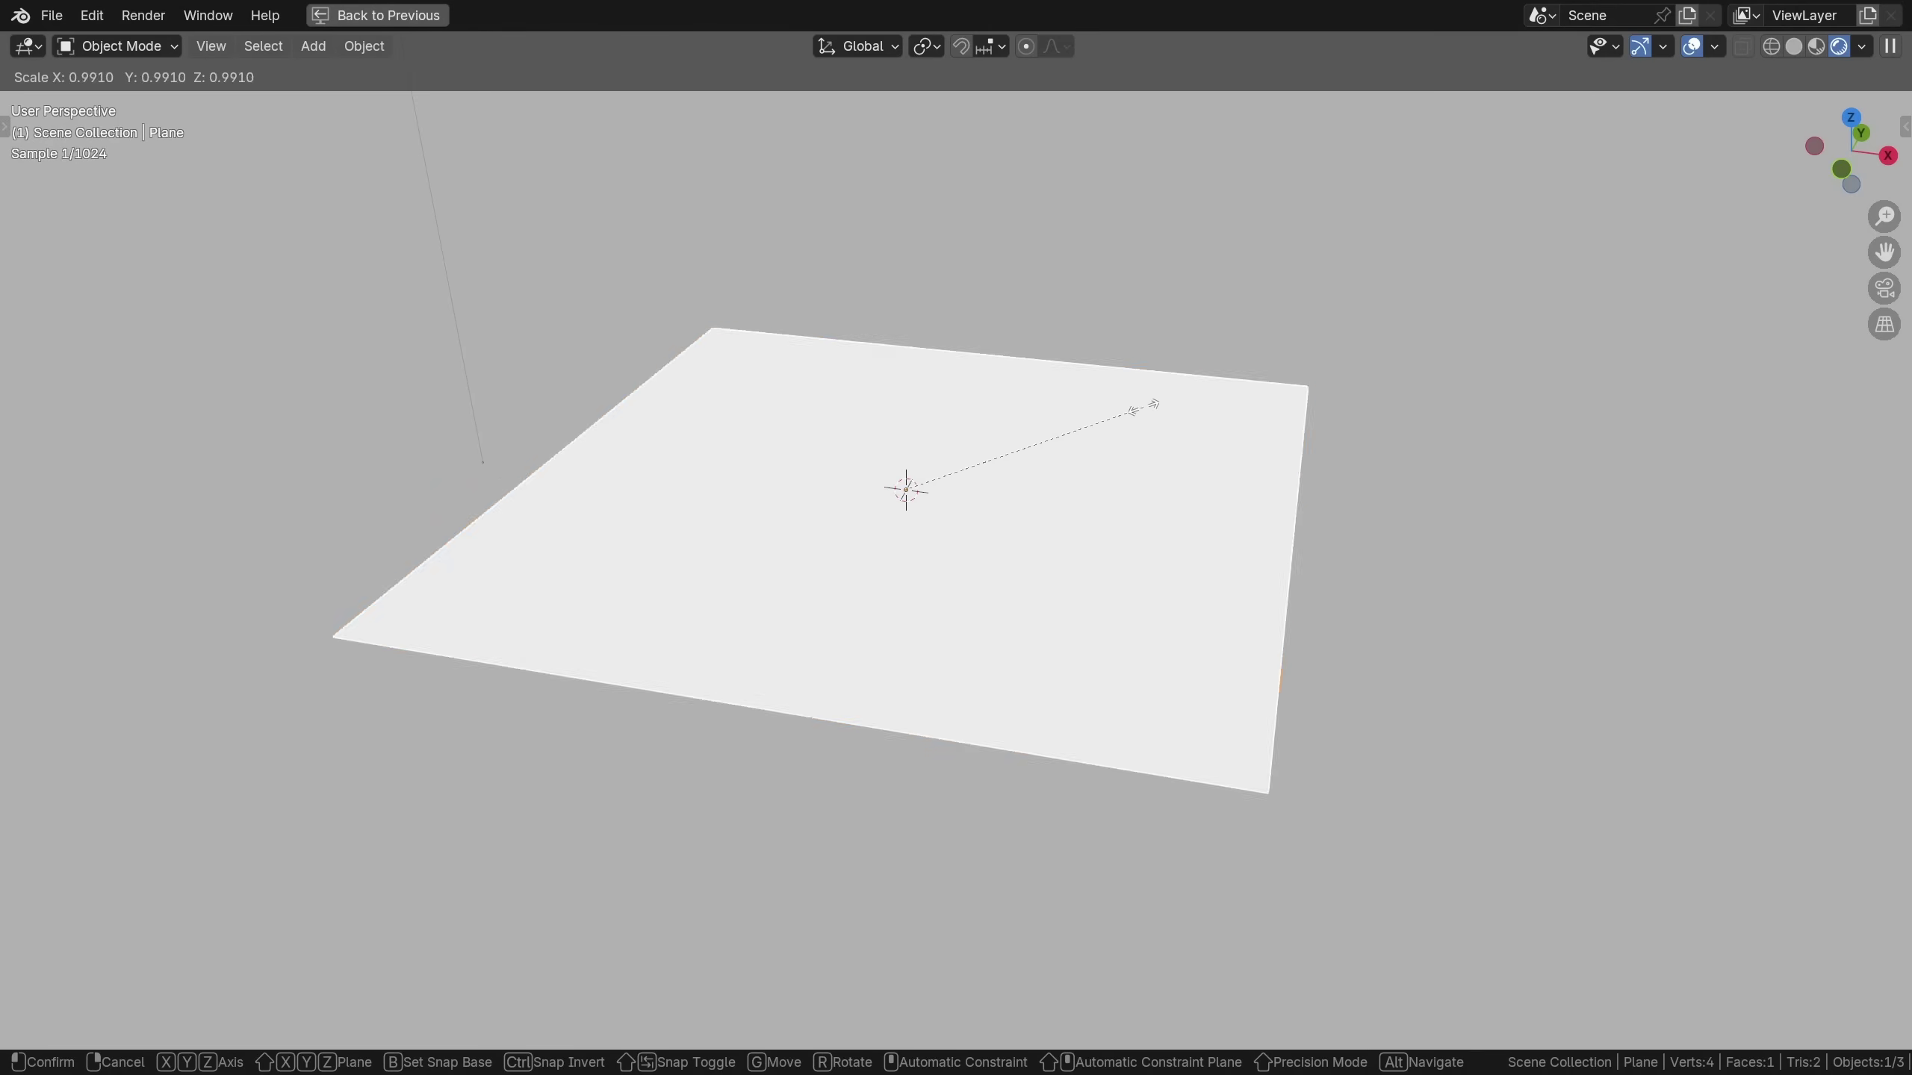
Open the Biome-Reader settings and choose the 50 m plane as the emitter
left_click(1145, 412)
key("n")
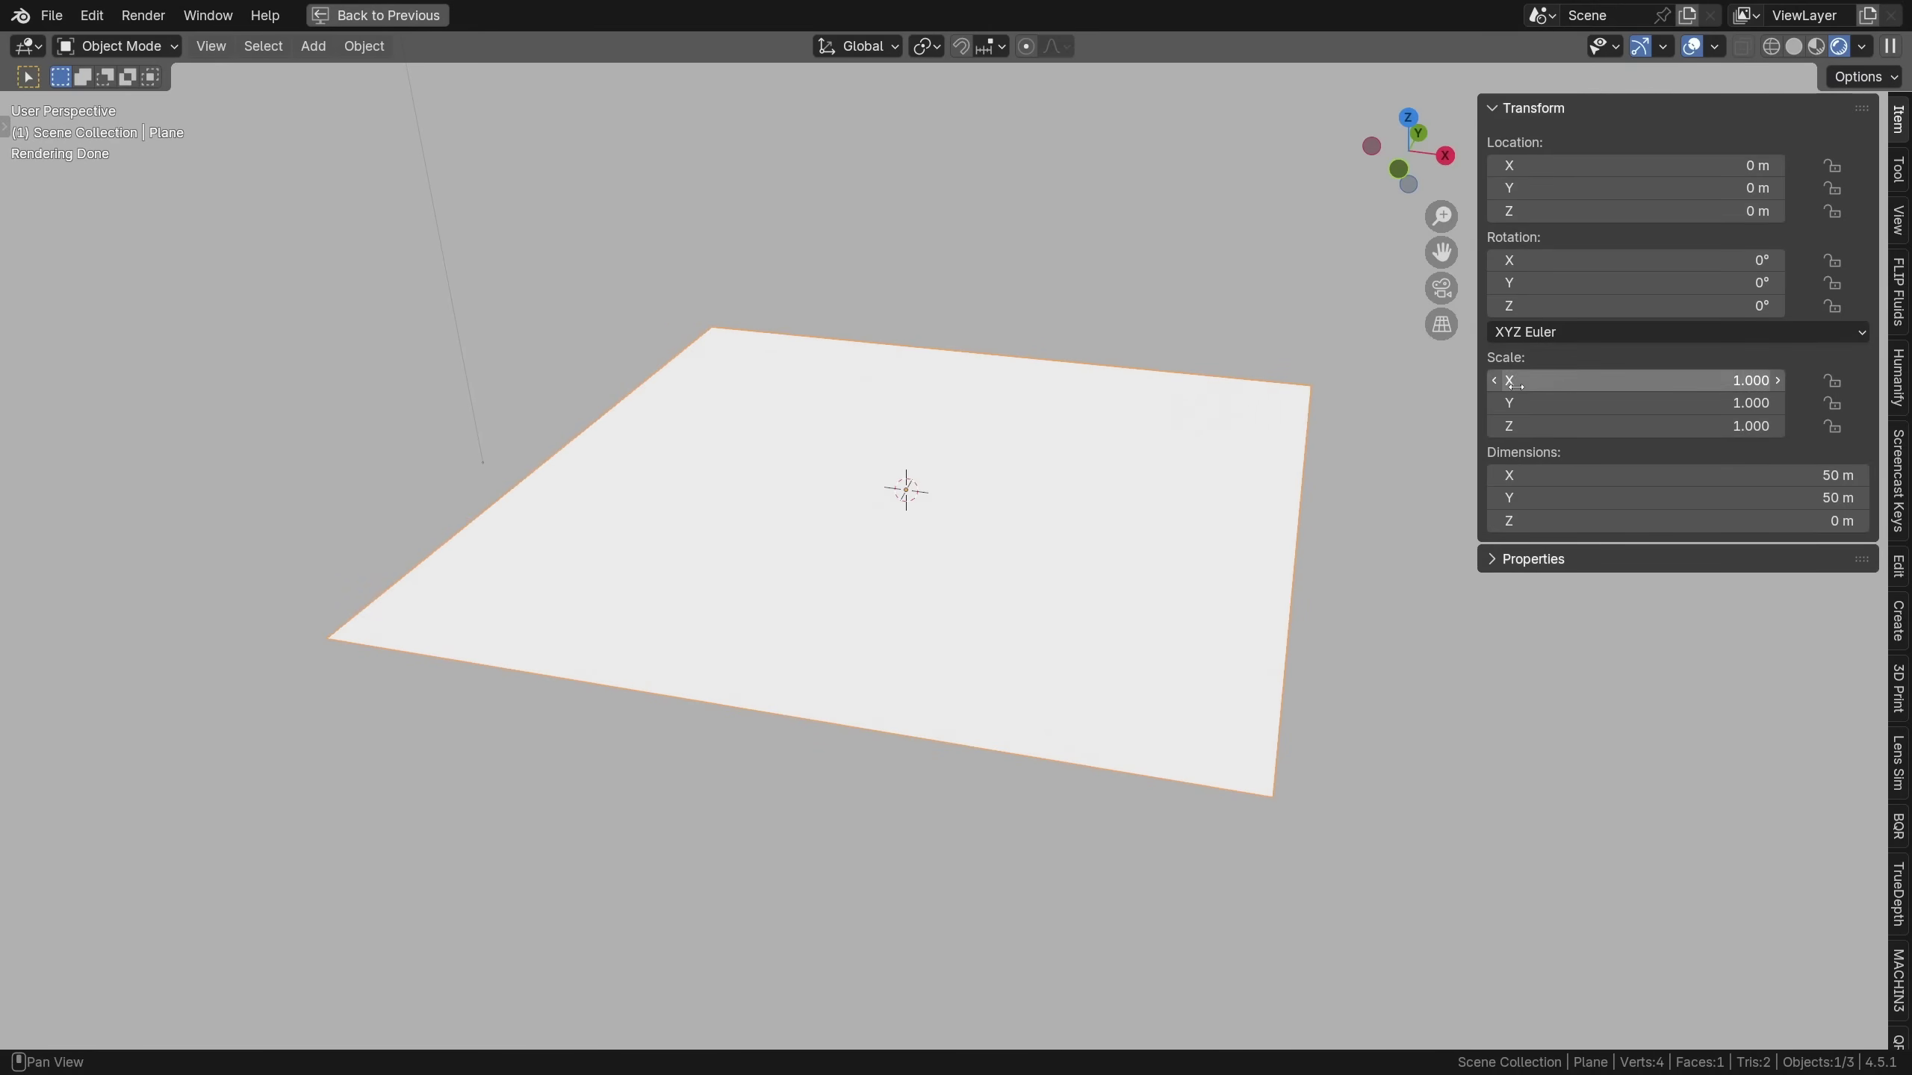
scroll(1900, 903, "down", 5)
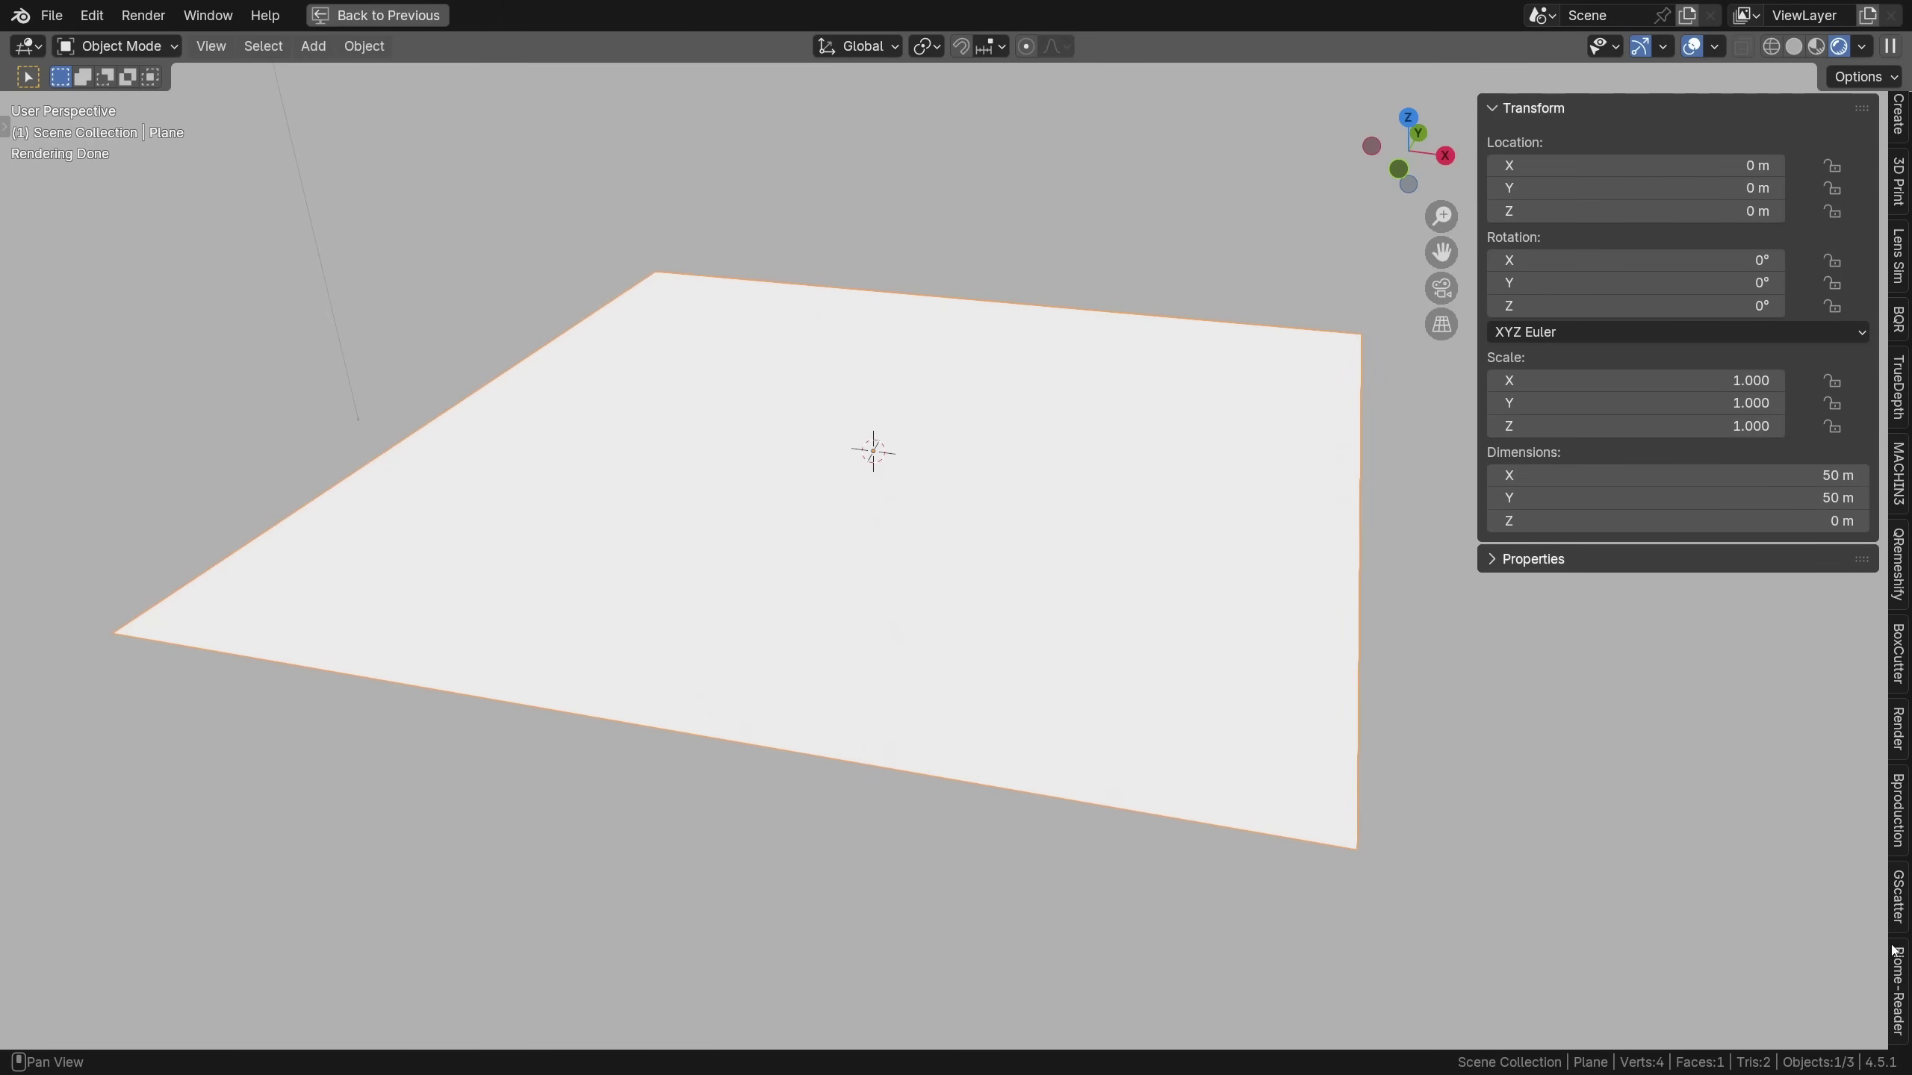
left_click(1900, 979)
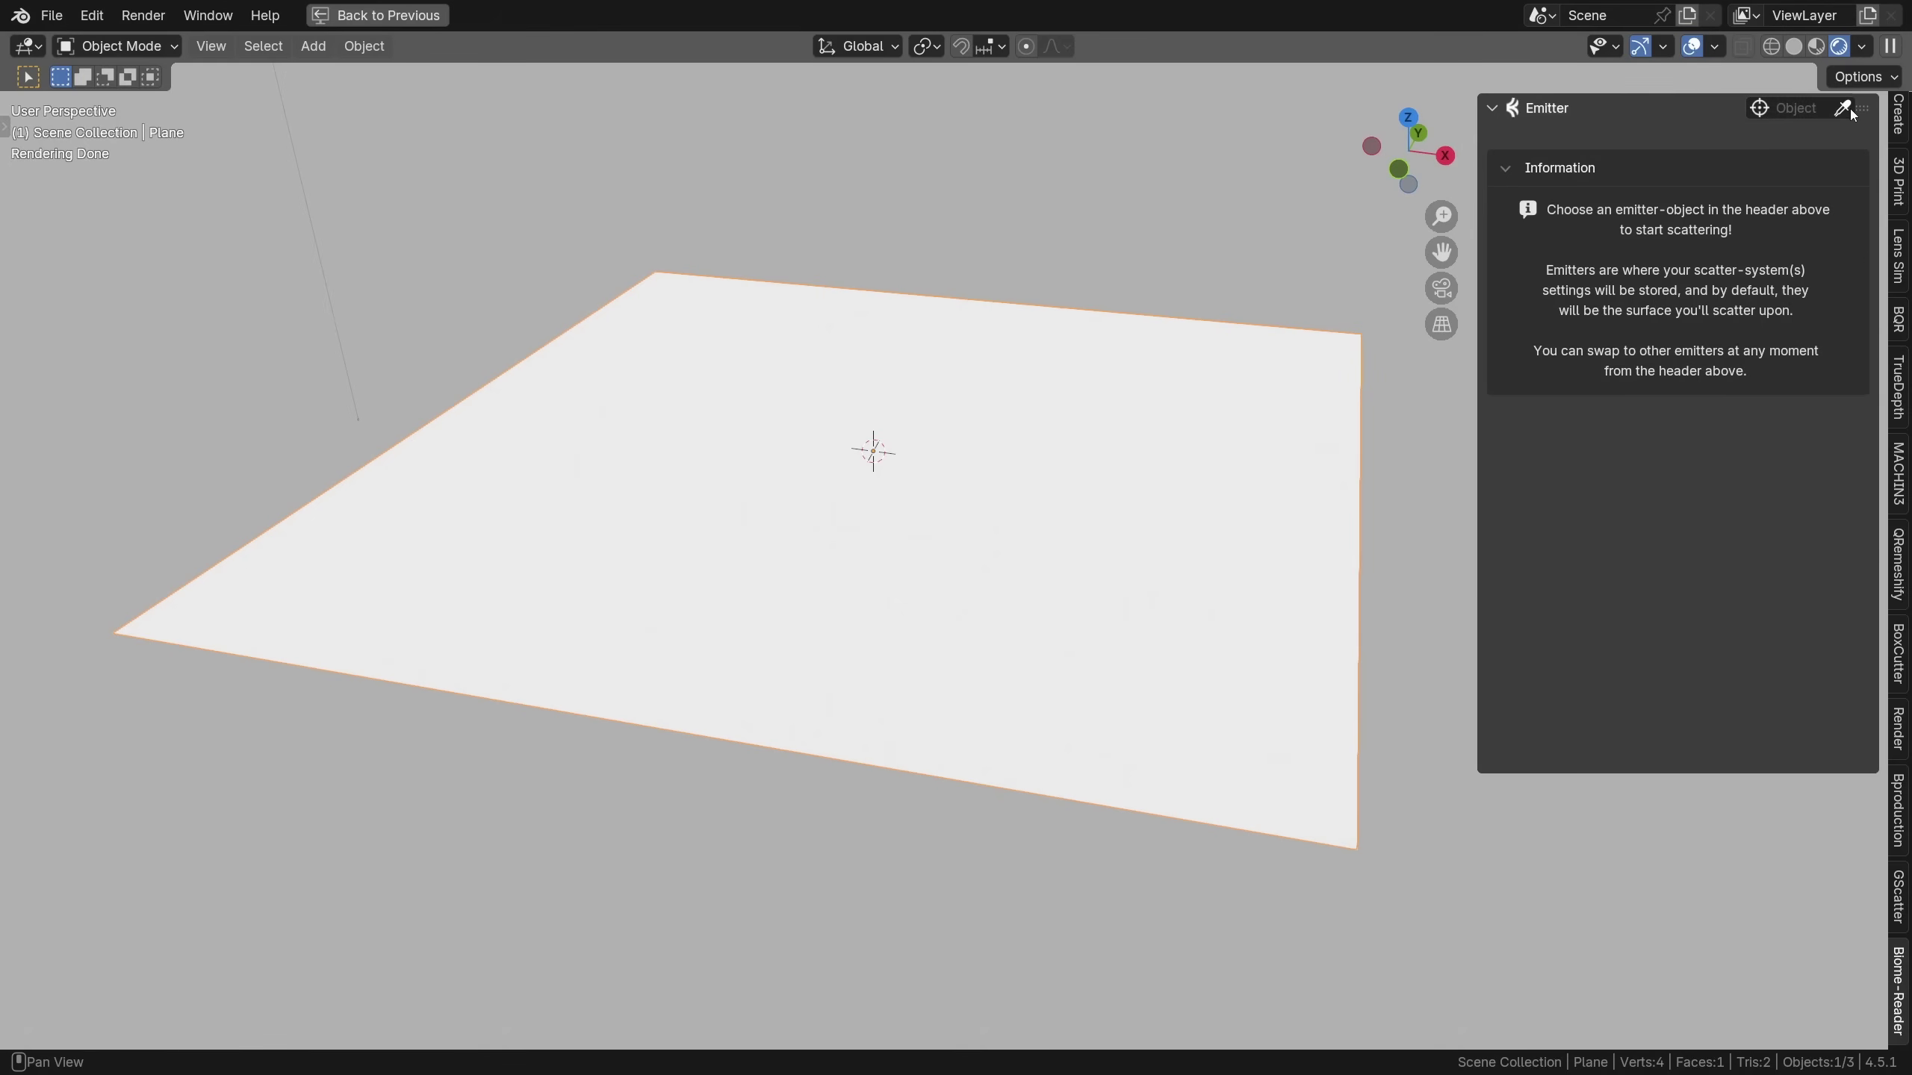
left_click(1009, 415)
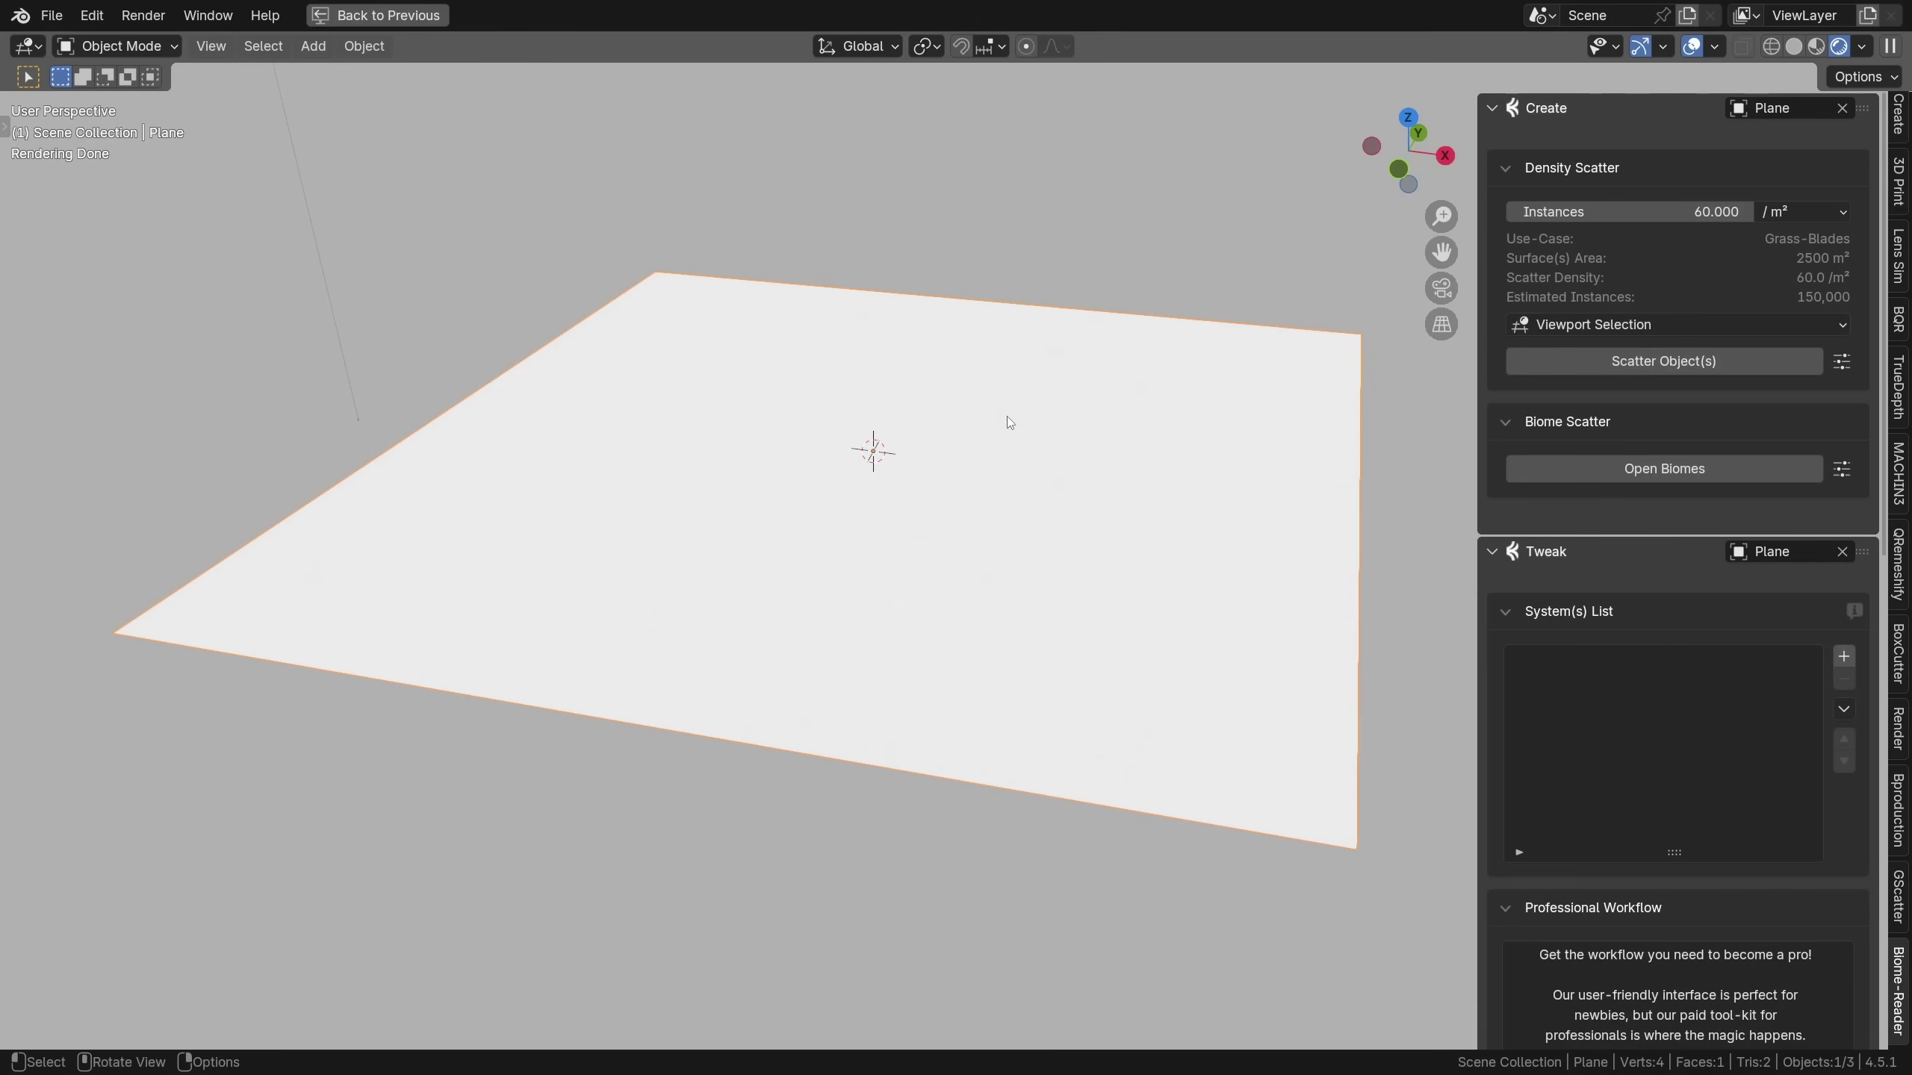
Open the biome library in a widened window and browse the Vegetation biomes, including Coniferous, Deciduous, Desert and Tropical
left_click(1659, 471)
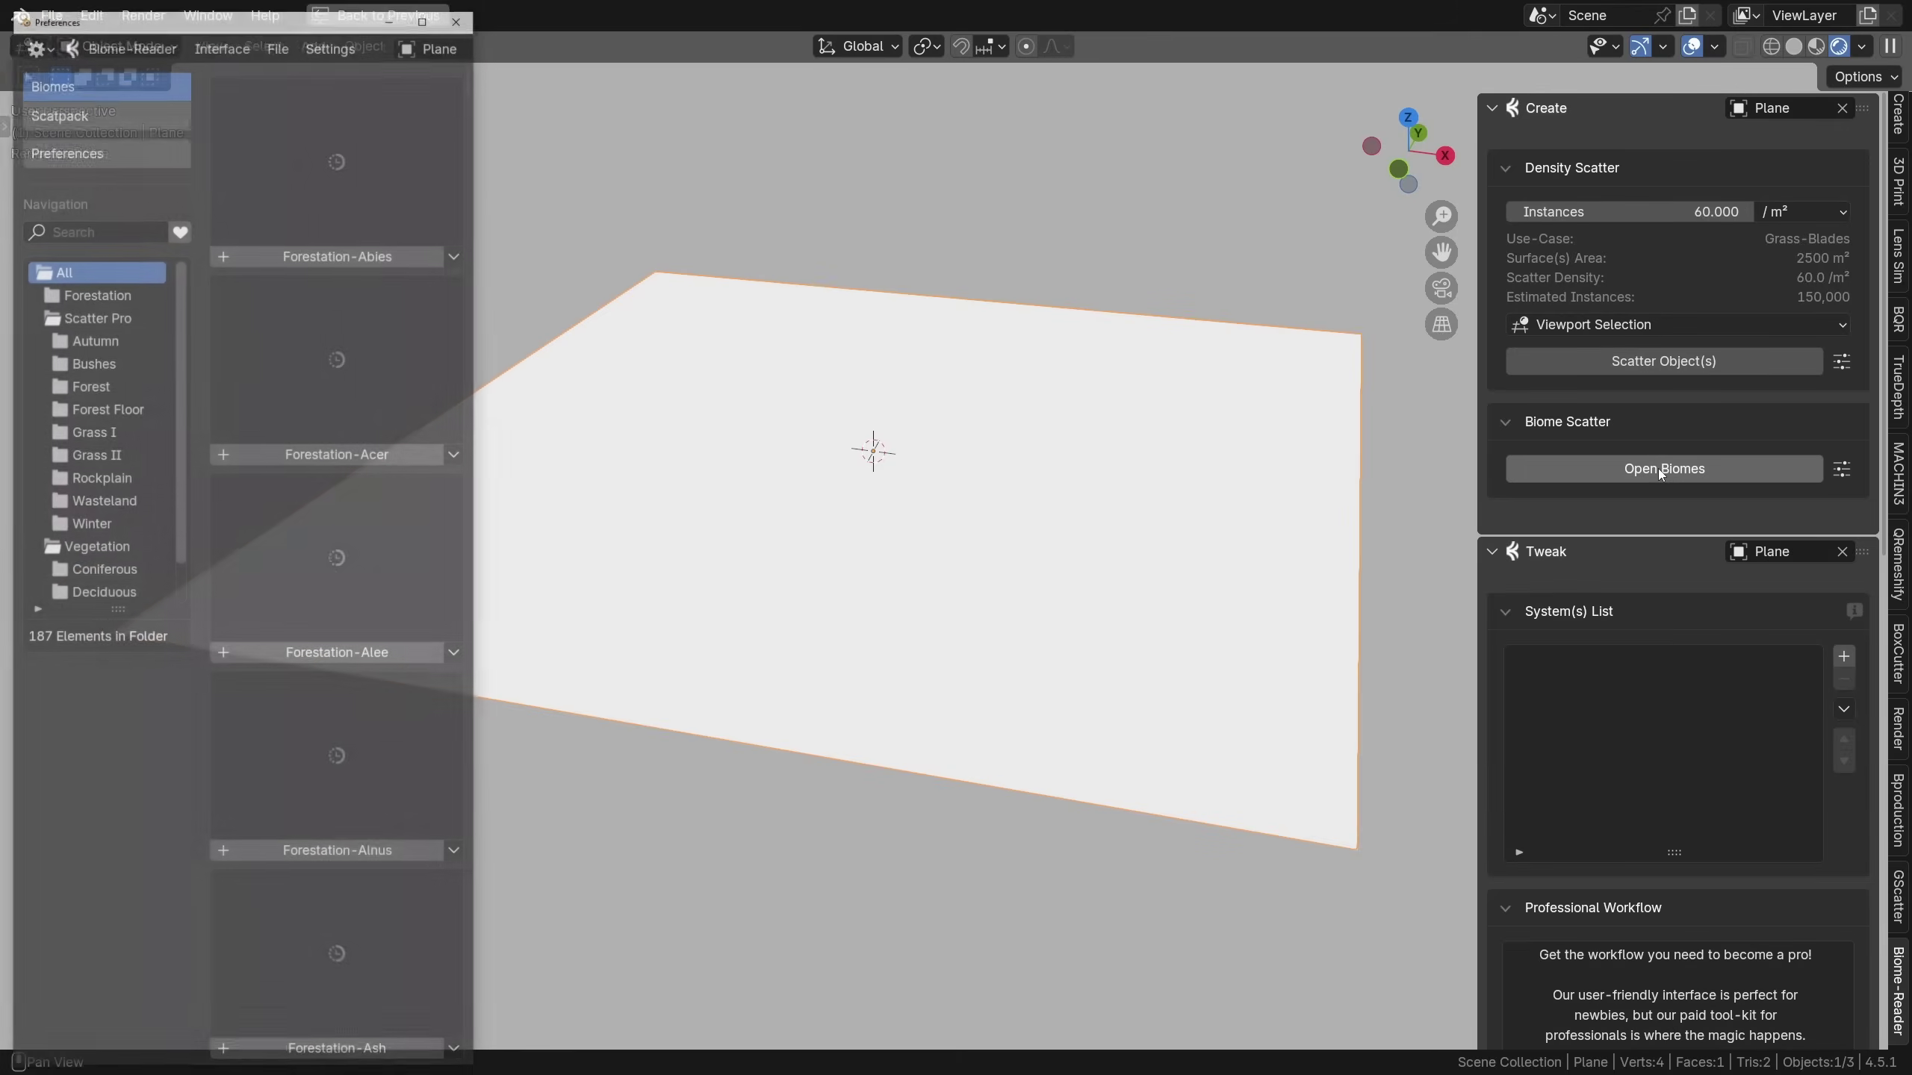
left_click_drag(470, 368, 881, 370)
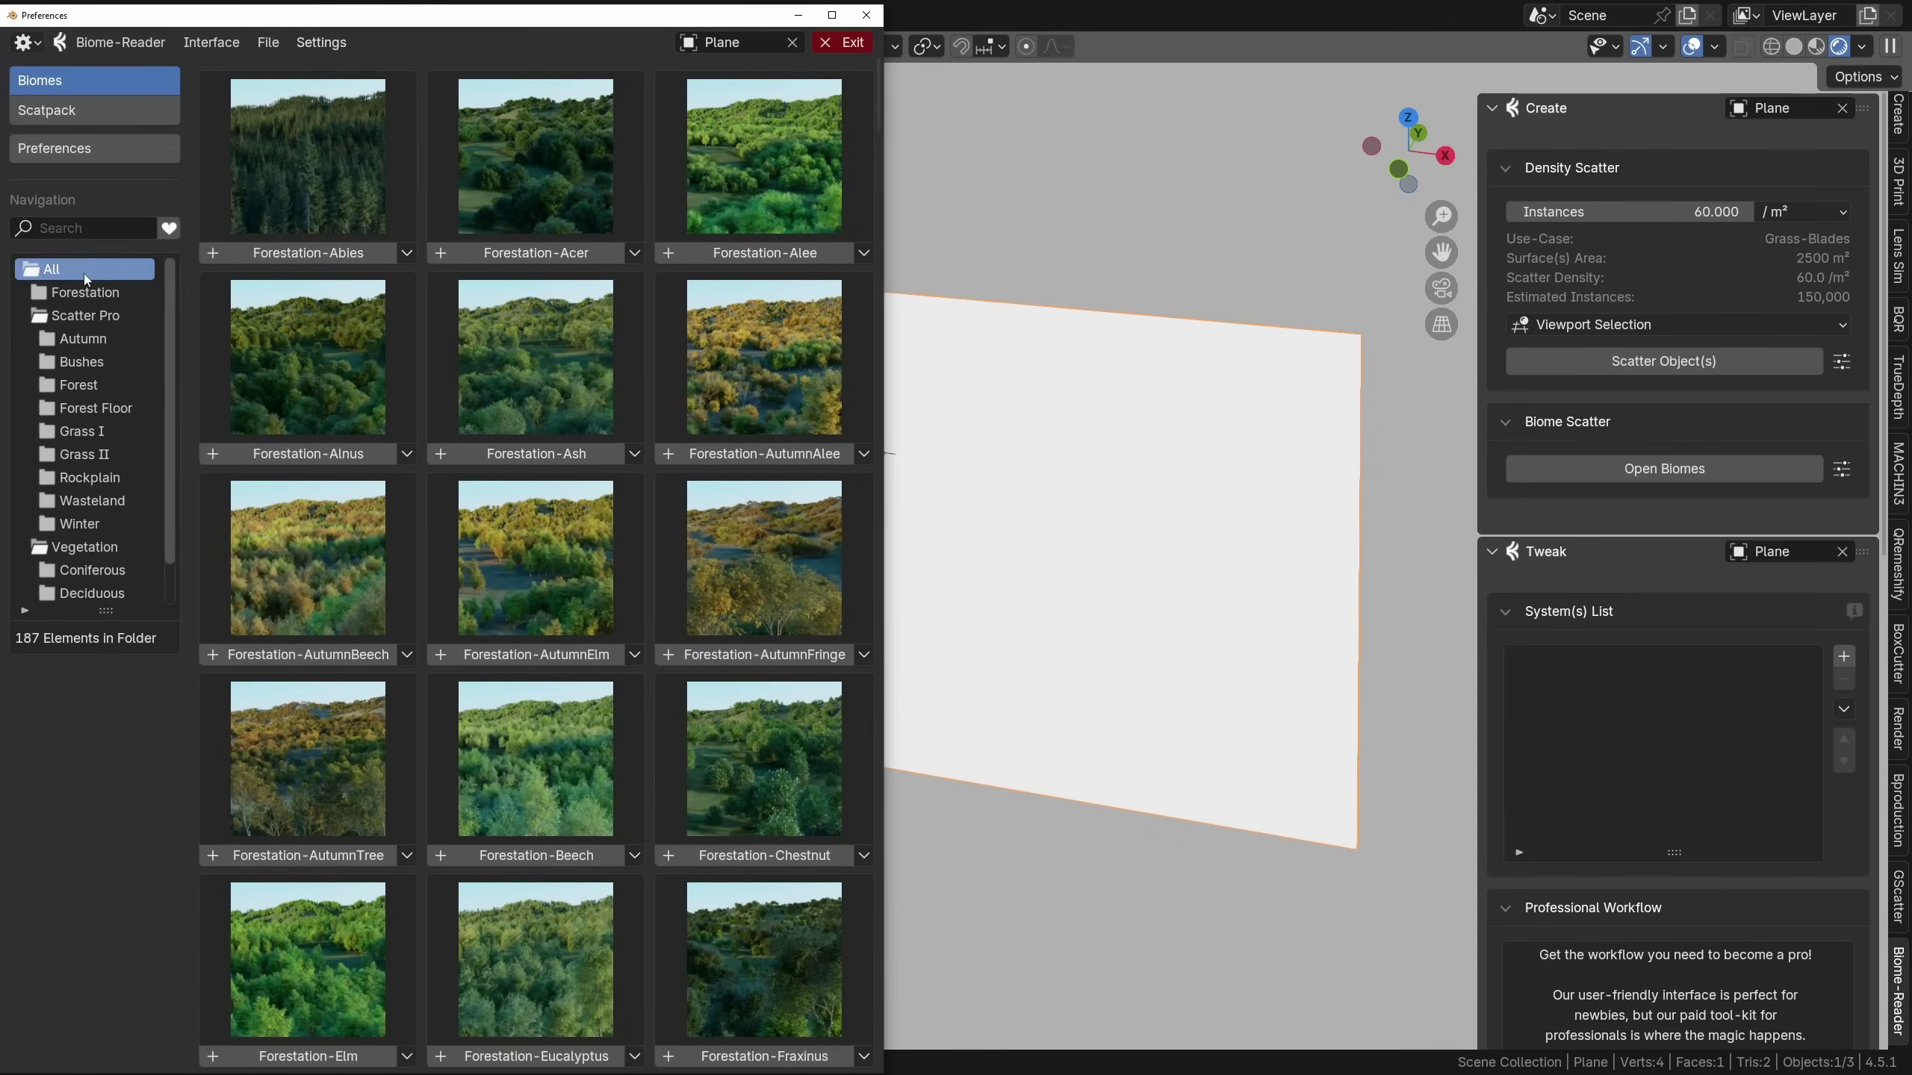
left_click(100, 547)
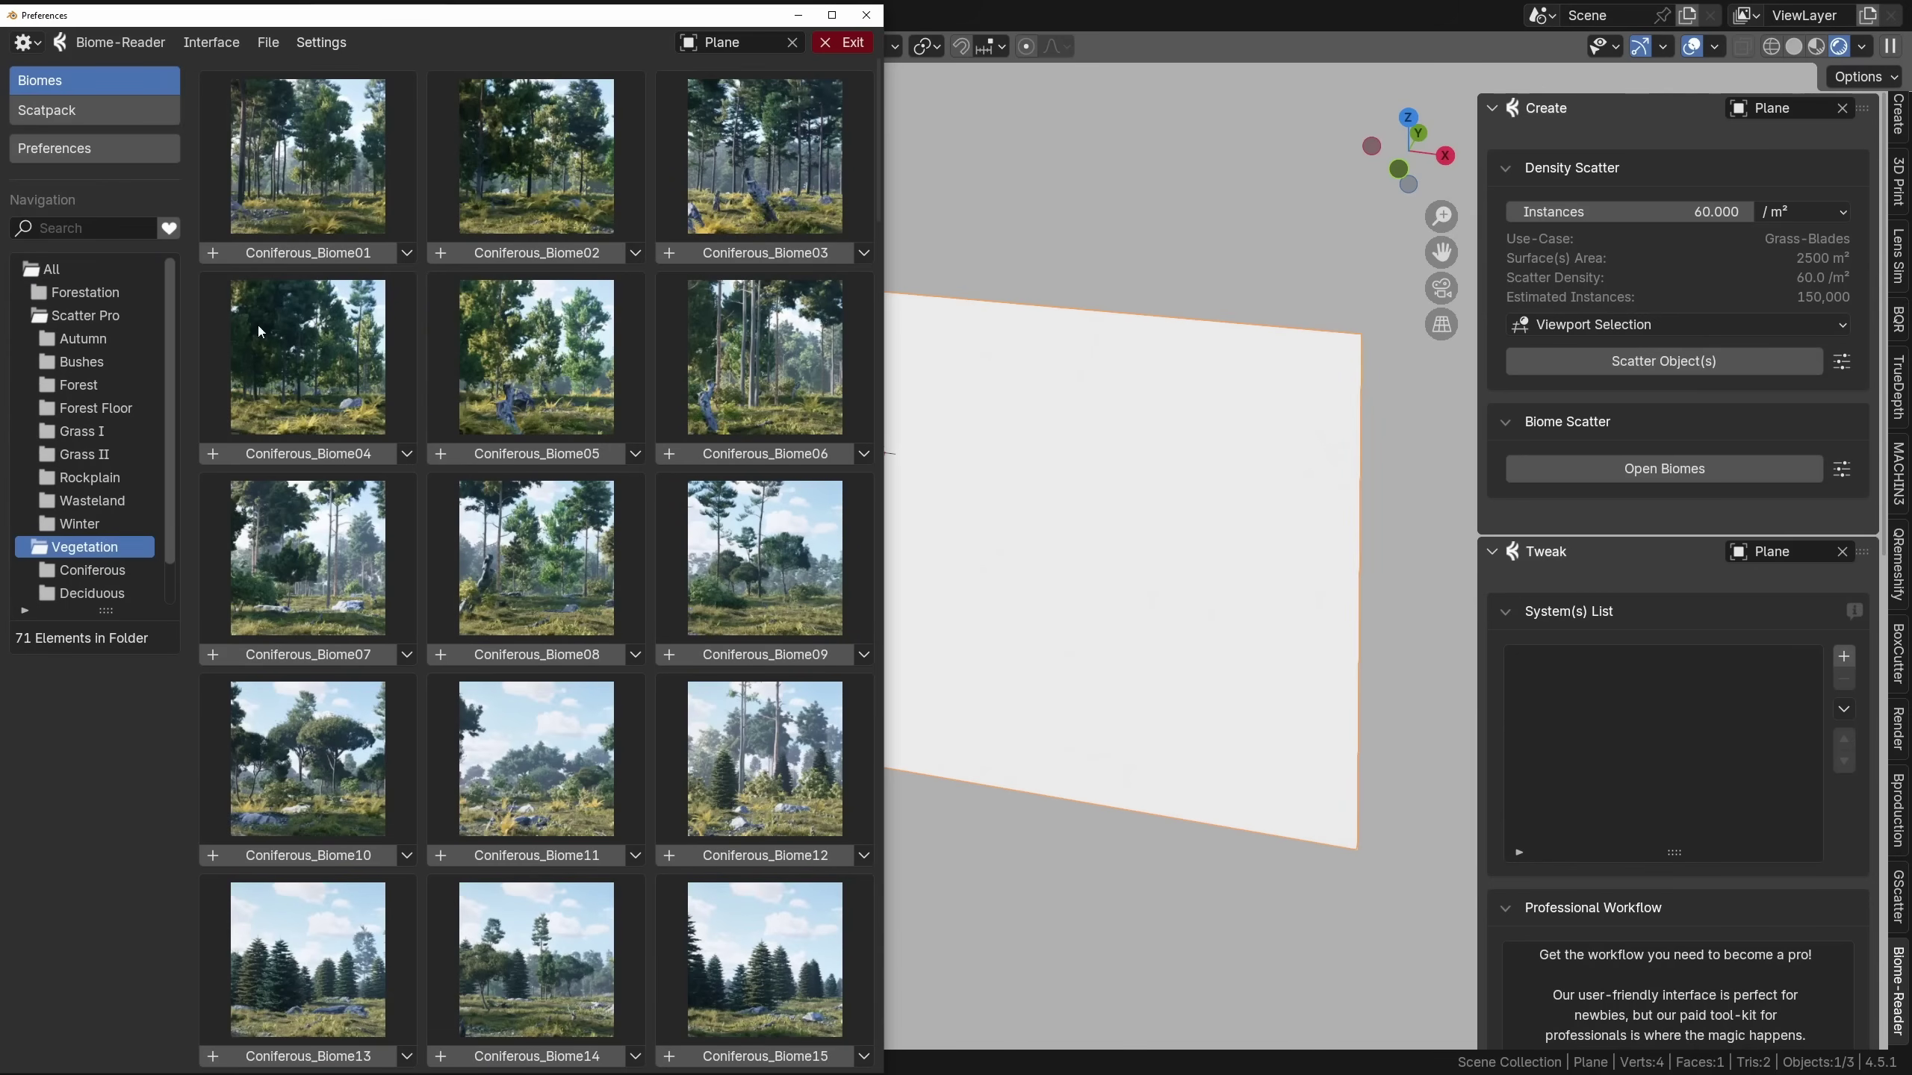
scroll(100, 572, "down", 1)
left_click(89, 526)
left_click(94, 548)
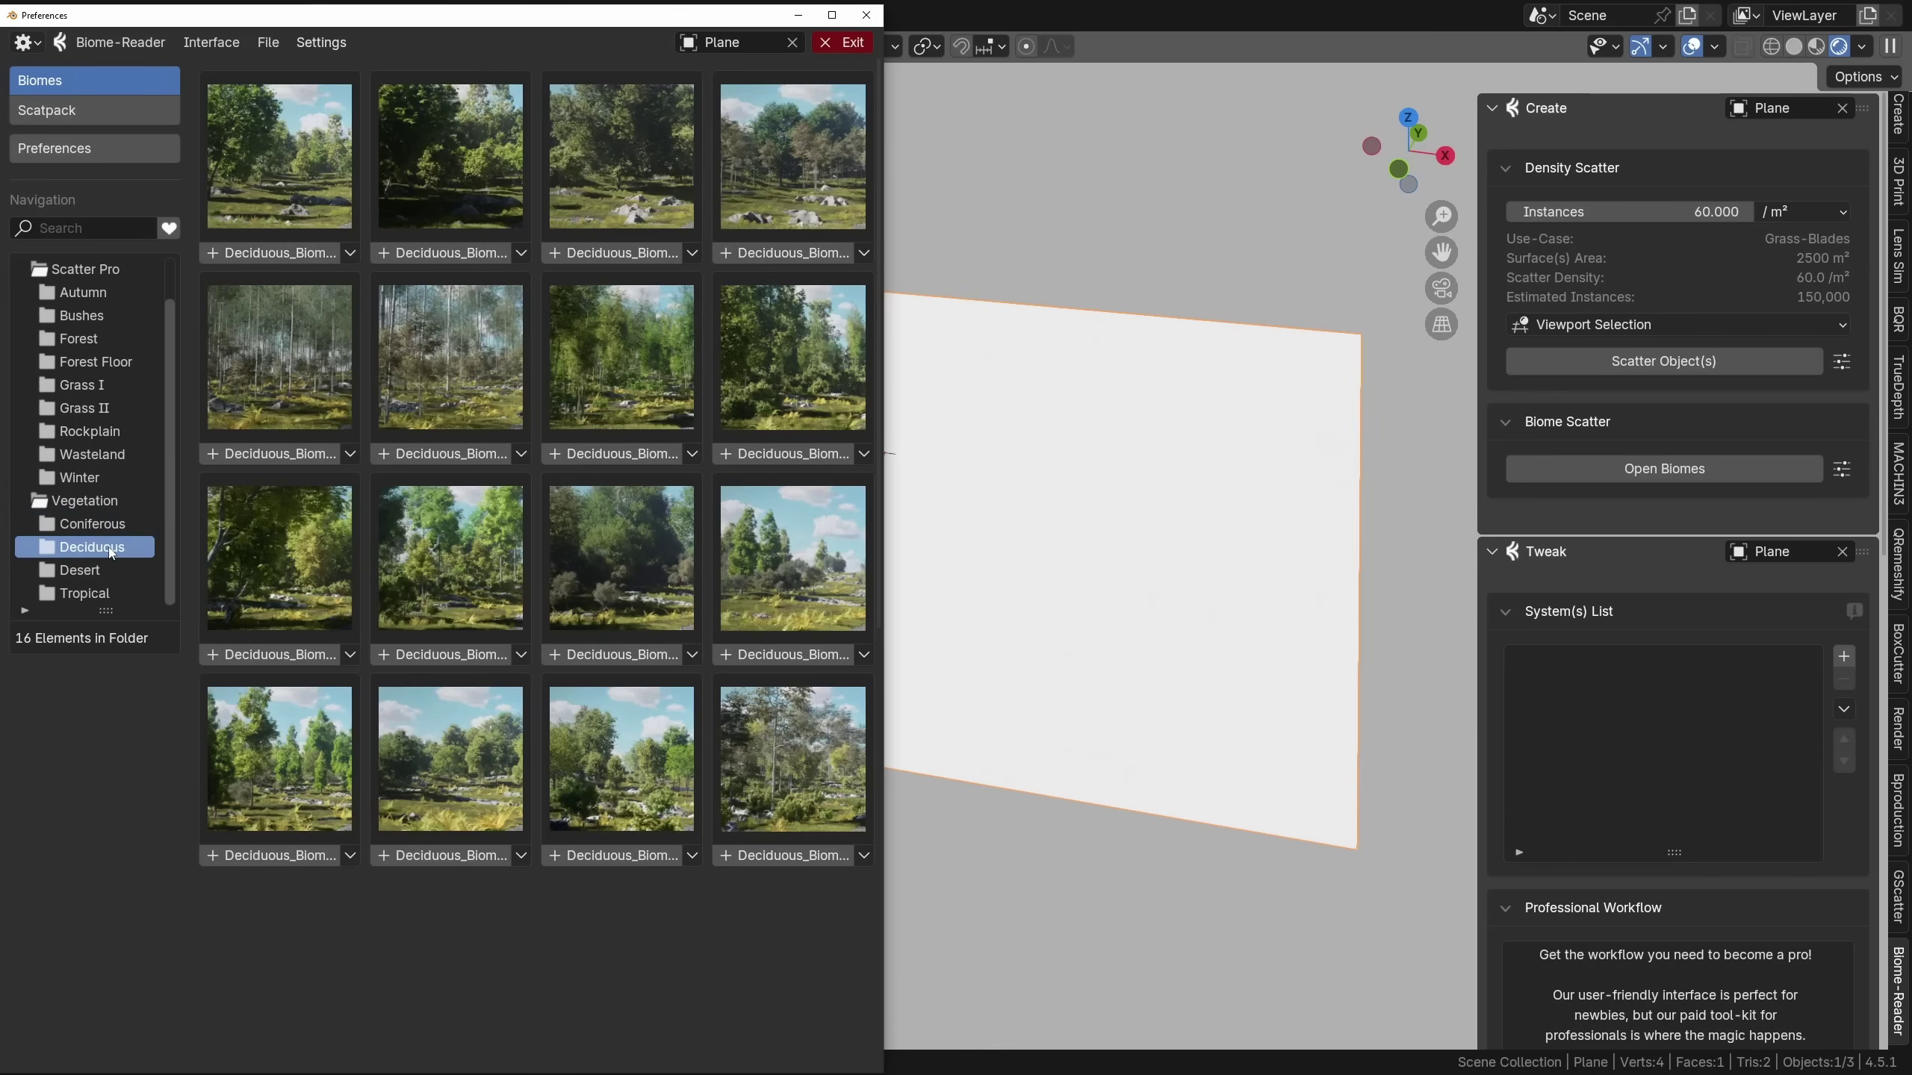
left_click(80, 572)
left_click(84, 595)
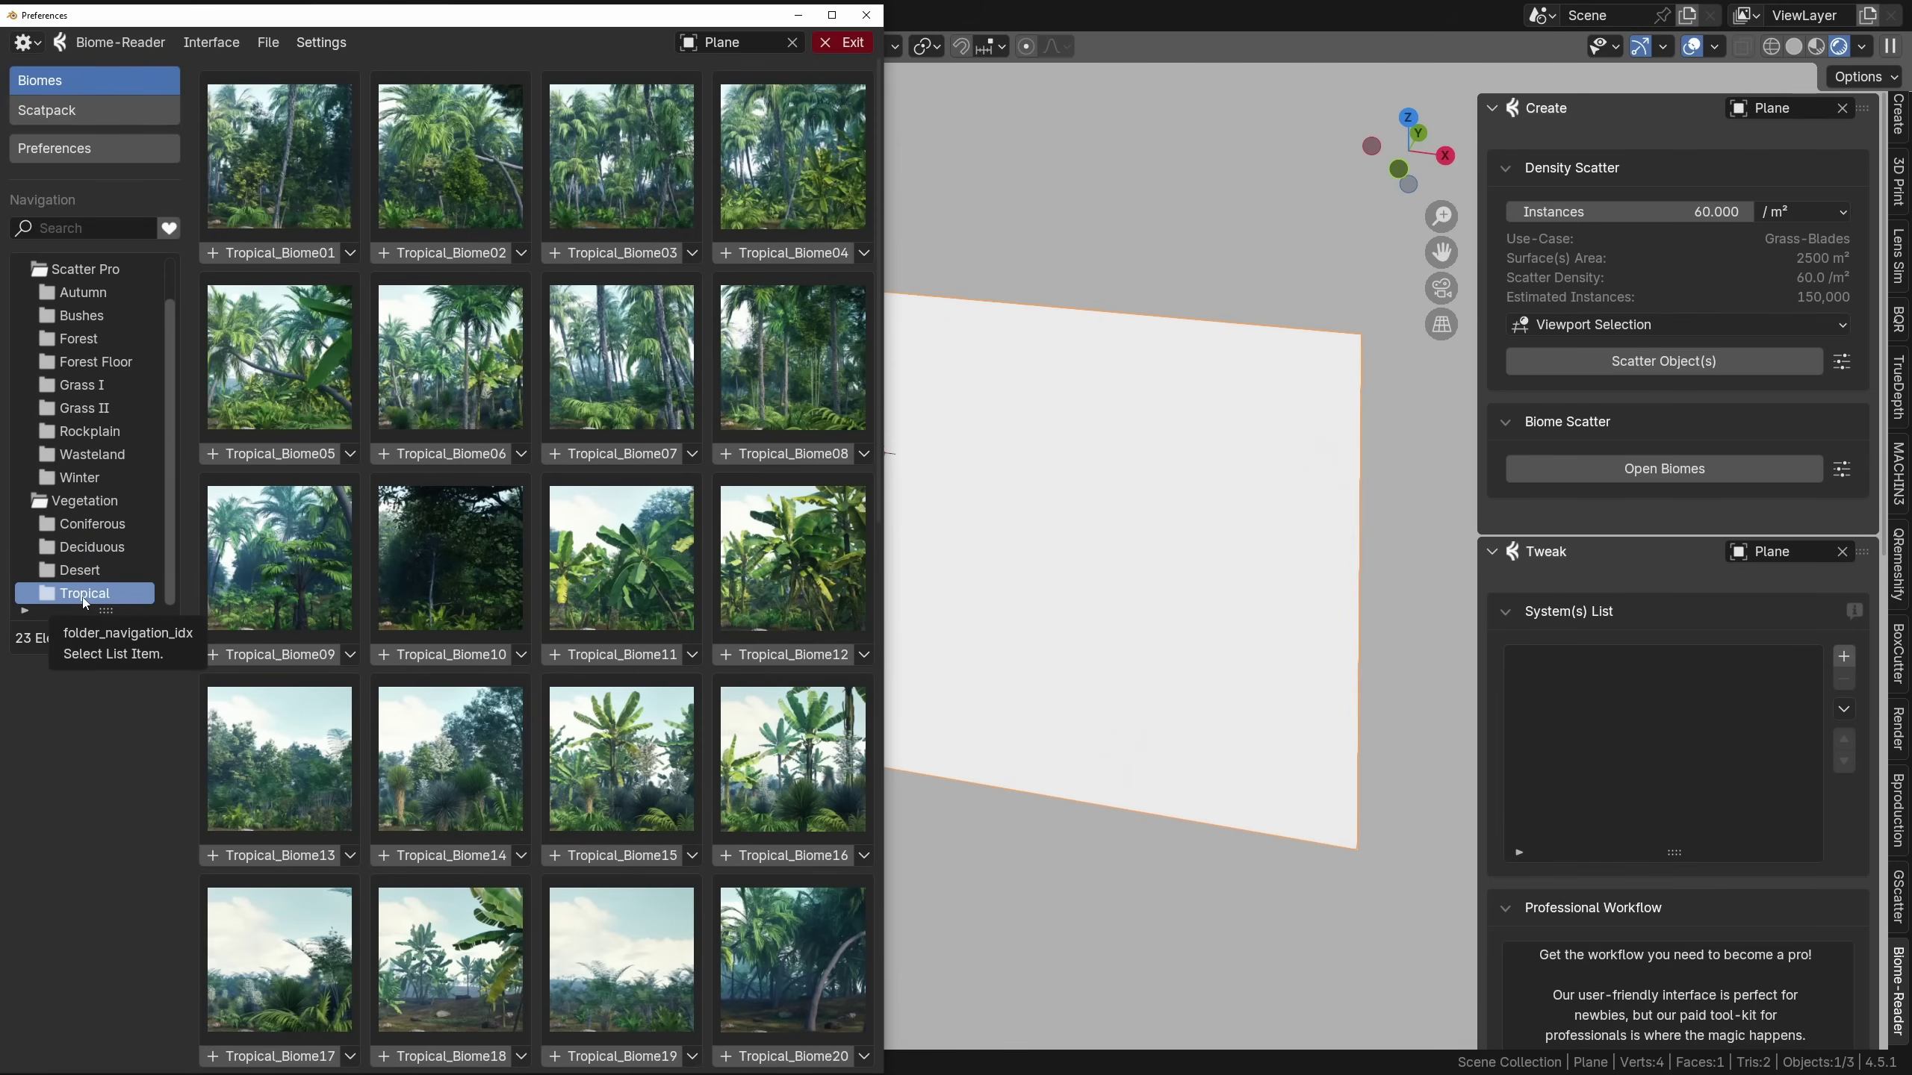
Scatter Coniferous_Biome04 on the plane with the object Bounds display disabled, and narrow the library window
left_click(63, 526)
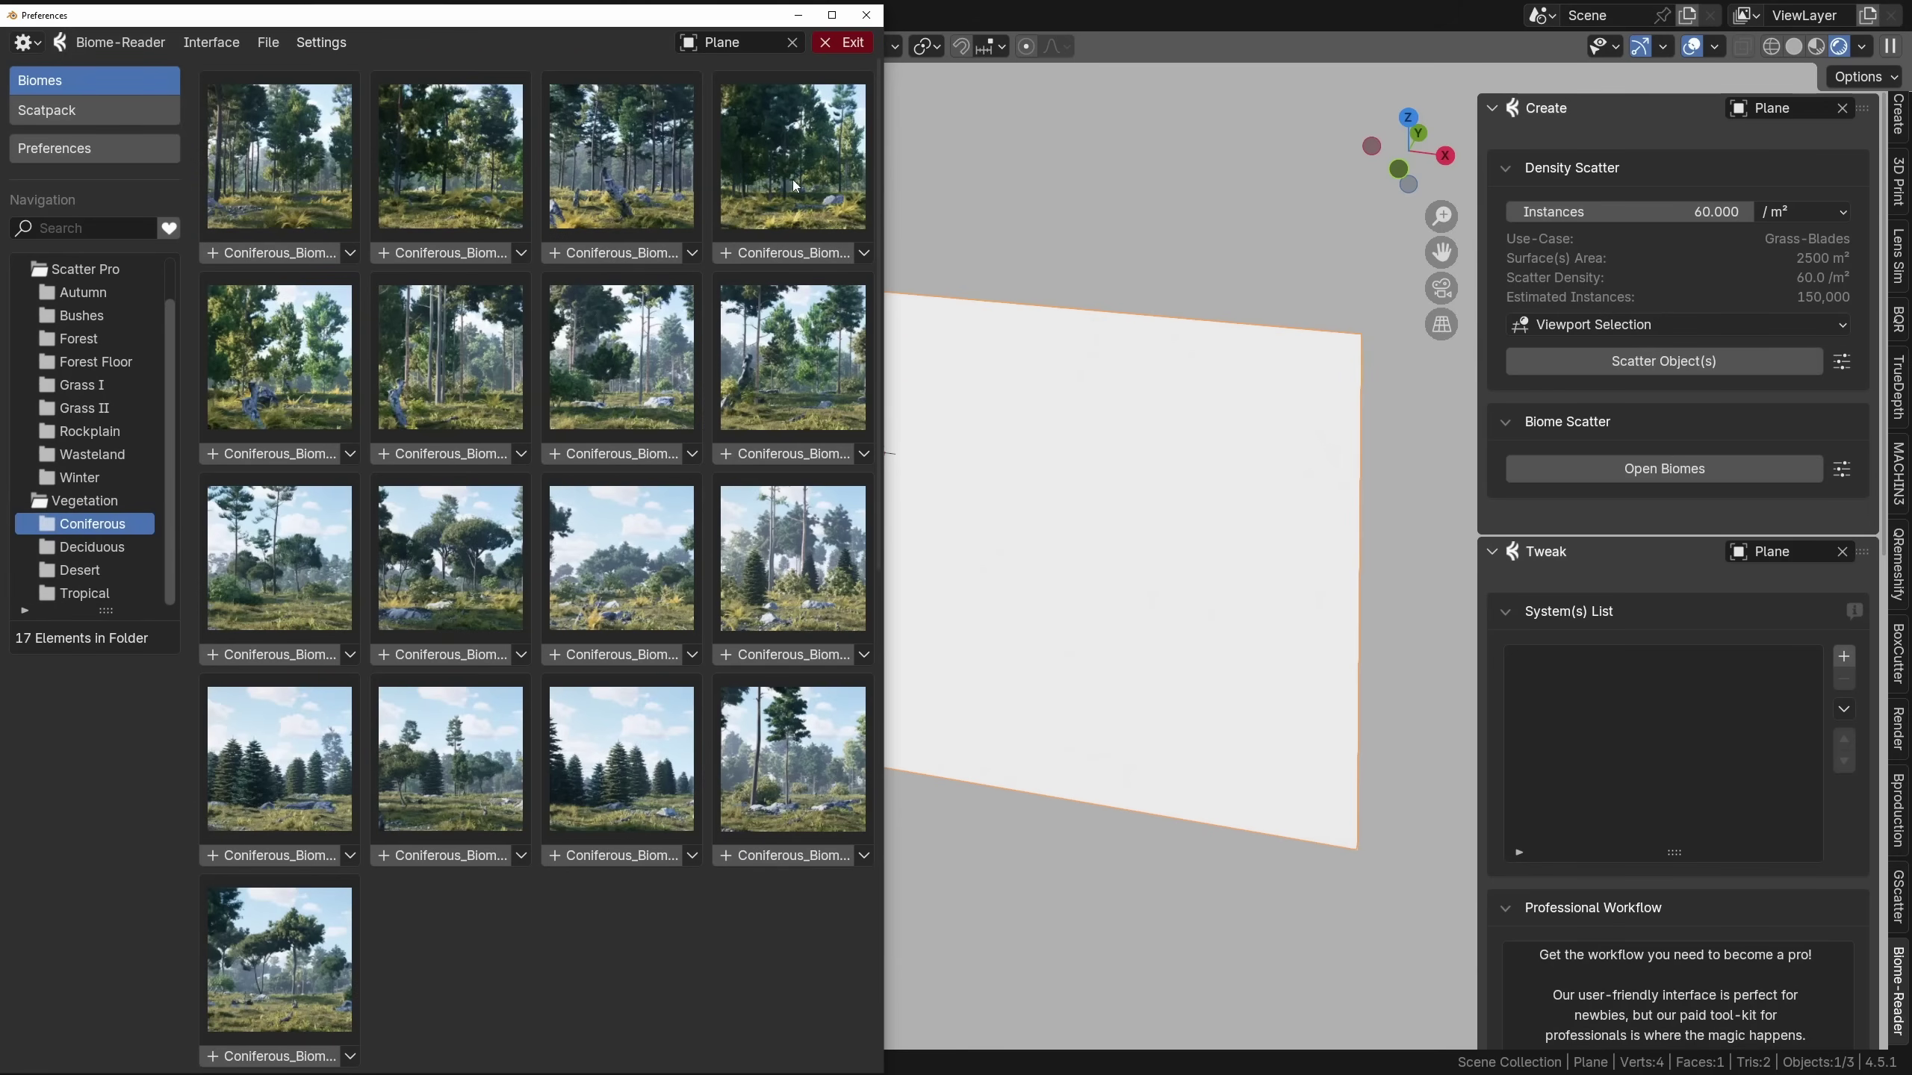
left_click(765, 259)
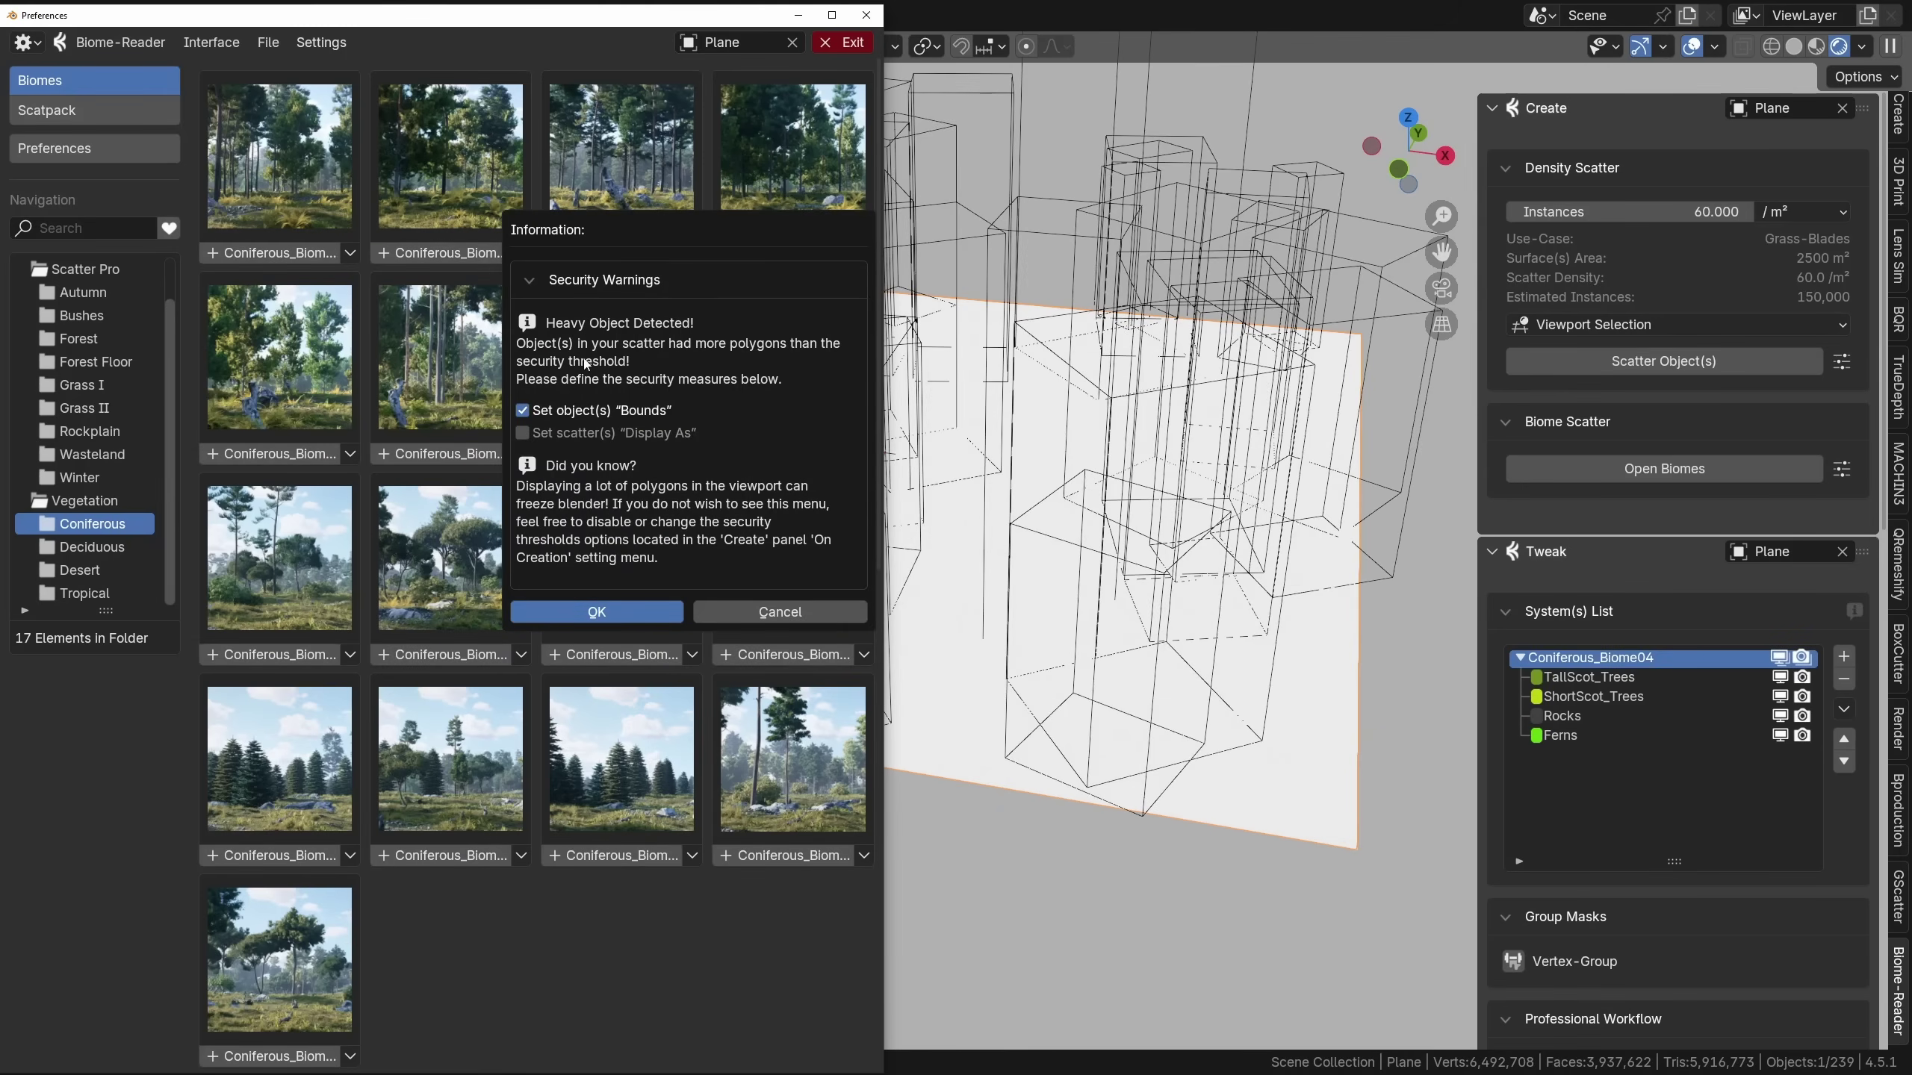
left_click(576, 413)
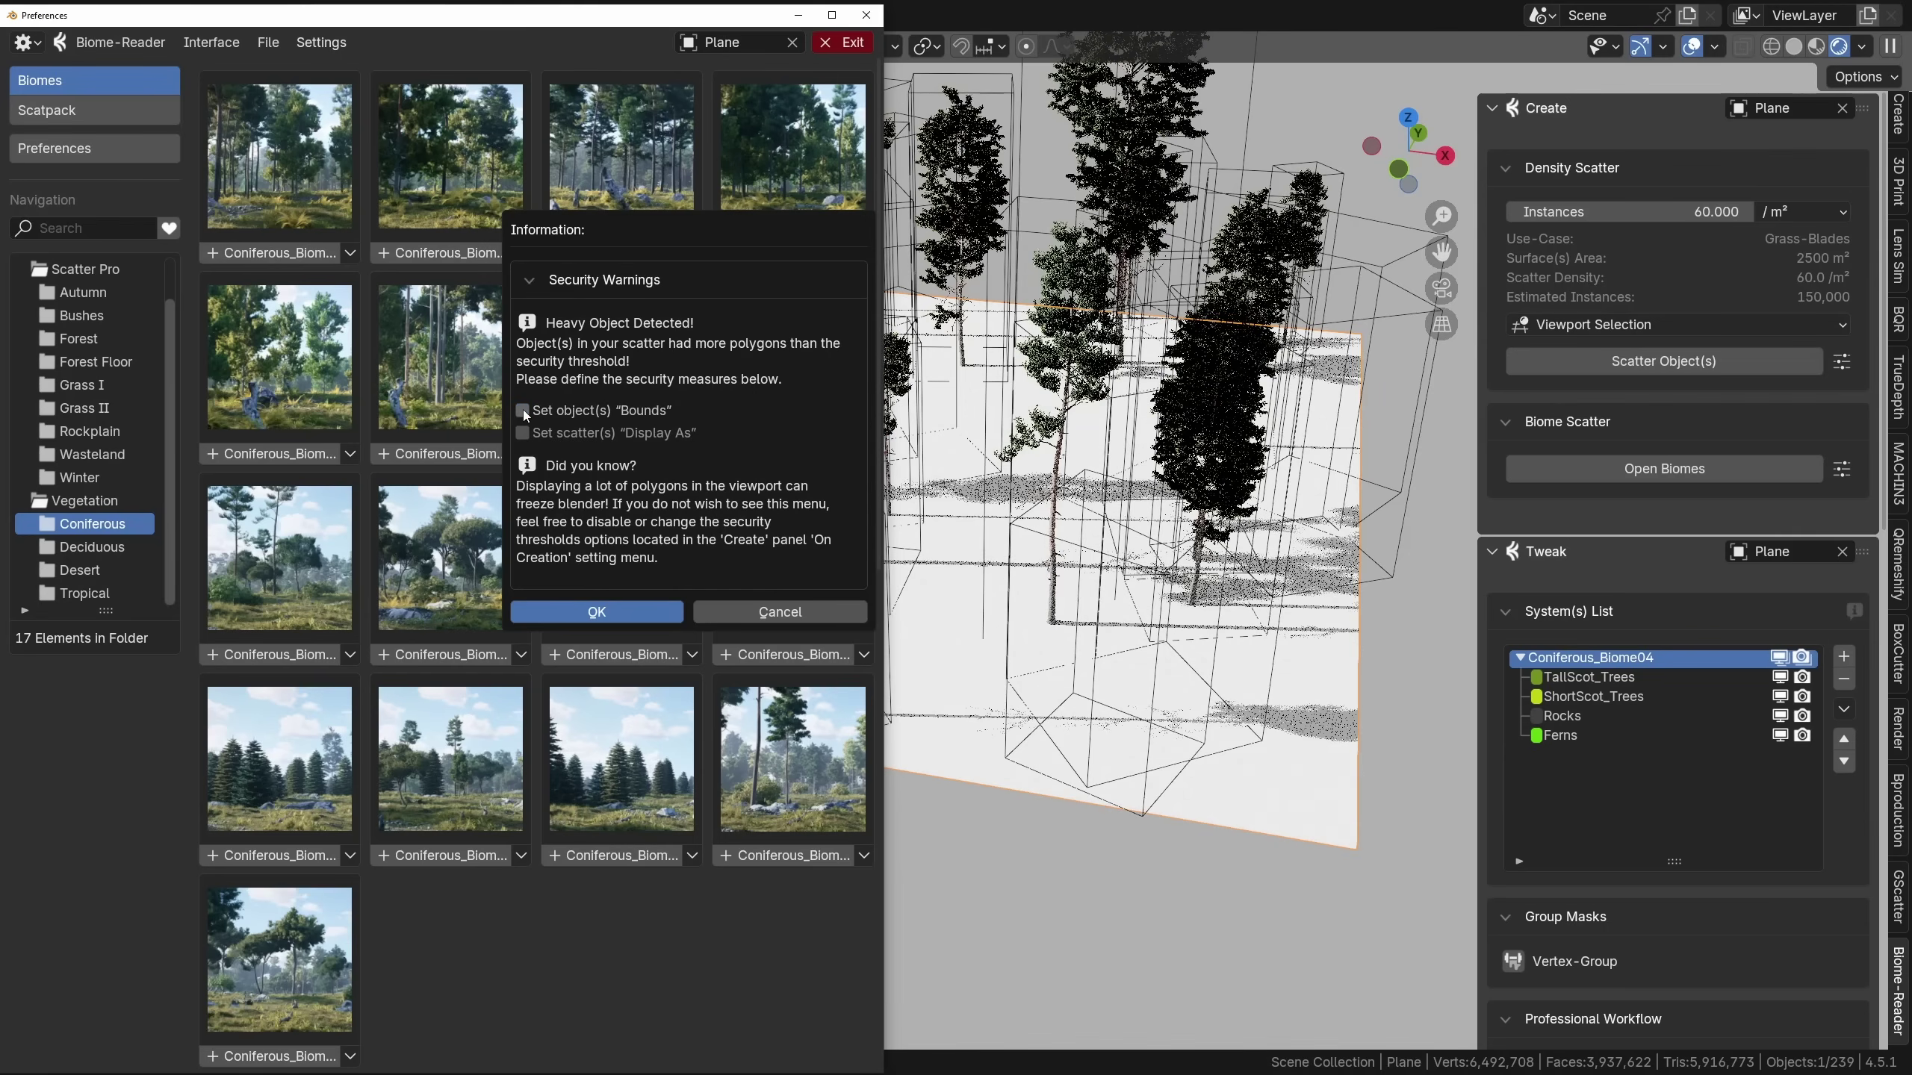
left_click(598, 612)
left_click_drag(882, 570, 606, 570)
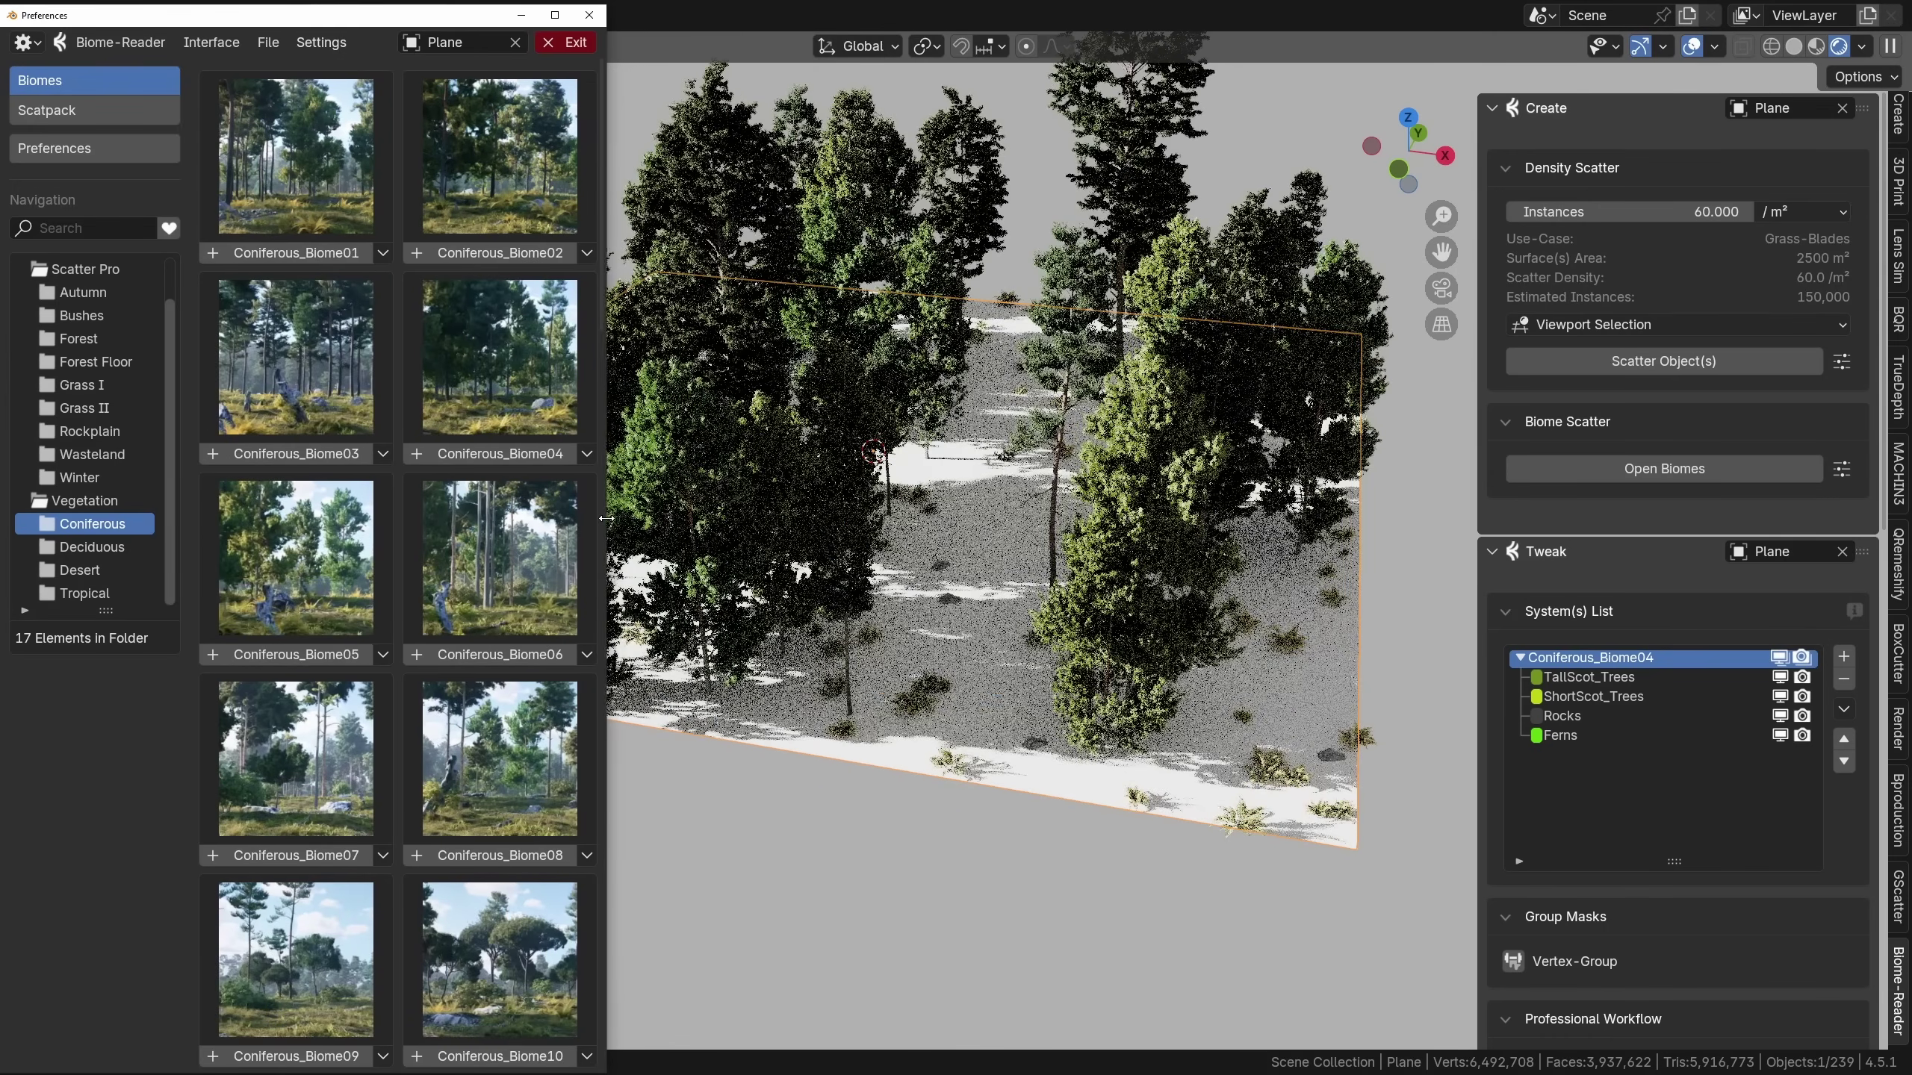
Deselect everything, hide the TallScot_Trees, ShortScot_Trees and Rocks systems in the viewport and show them again
scroll(992, 448, "down", 5)
middle_click_drag(1067, 457, 1051, 457)
key("alt+a")
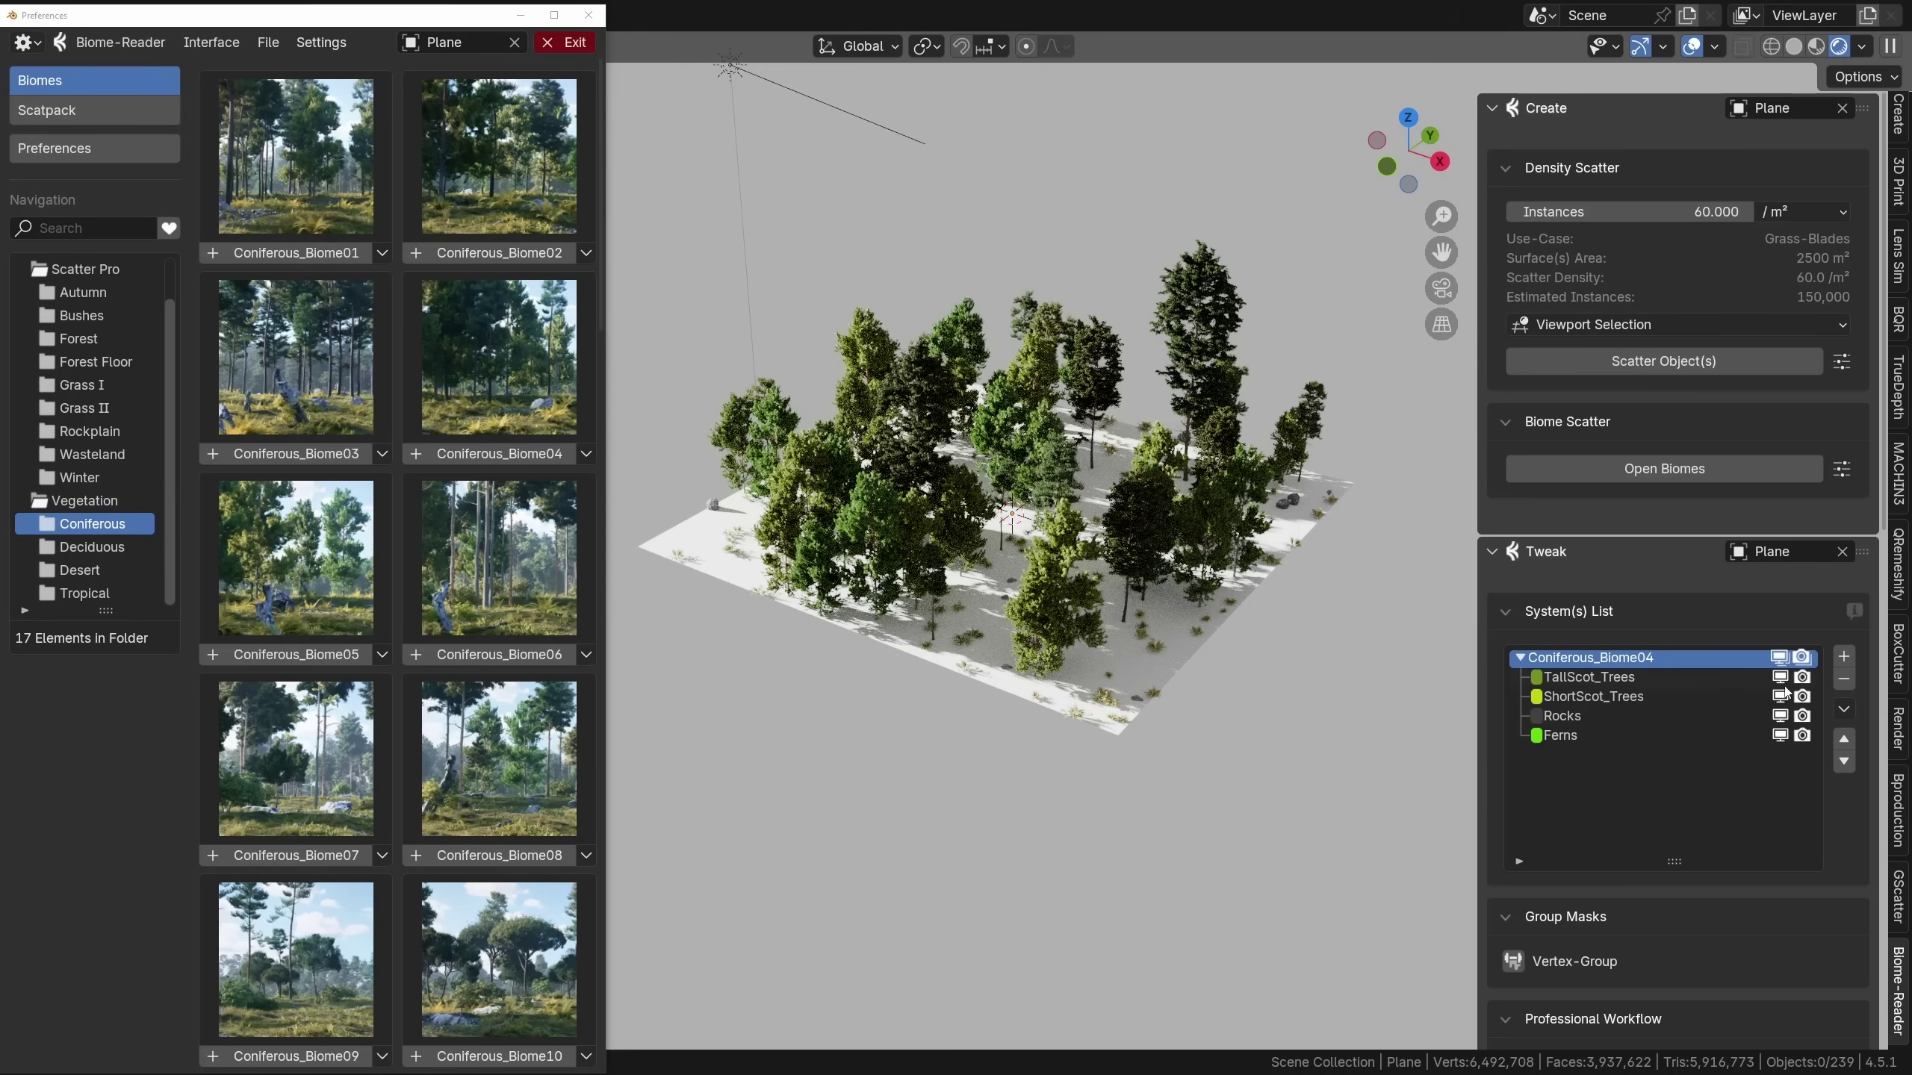
left_click_drag(1781, 678, 1783, 723)
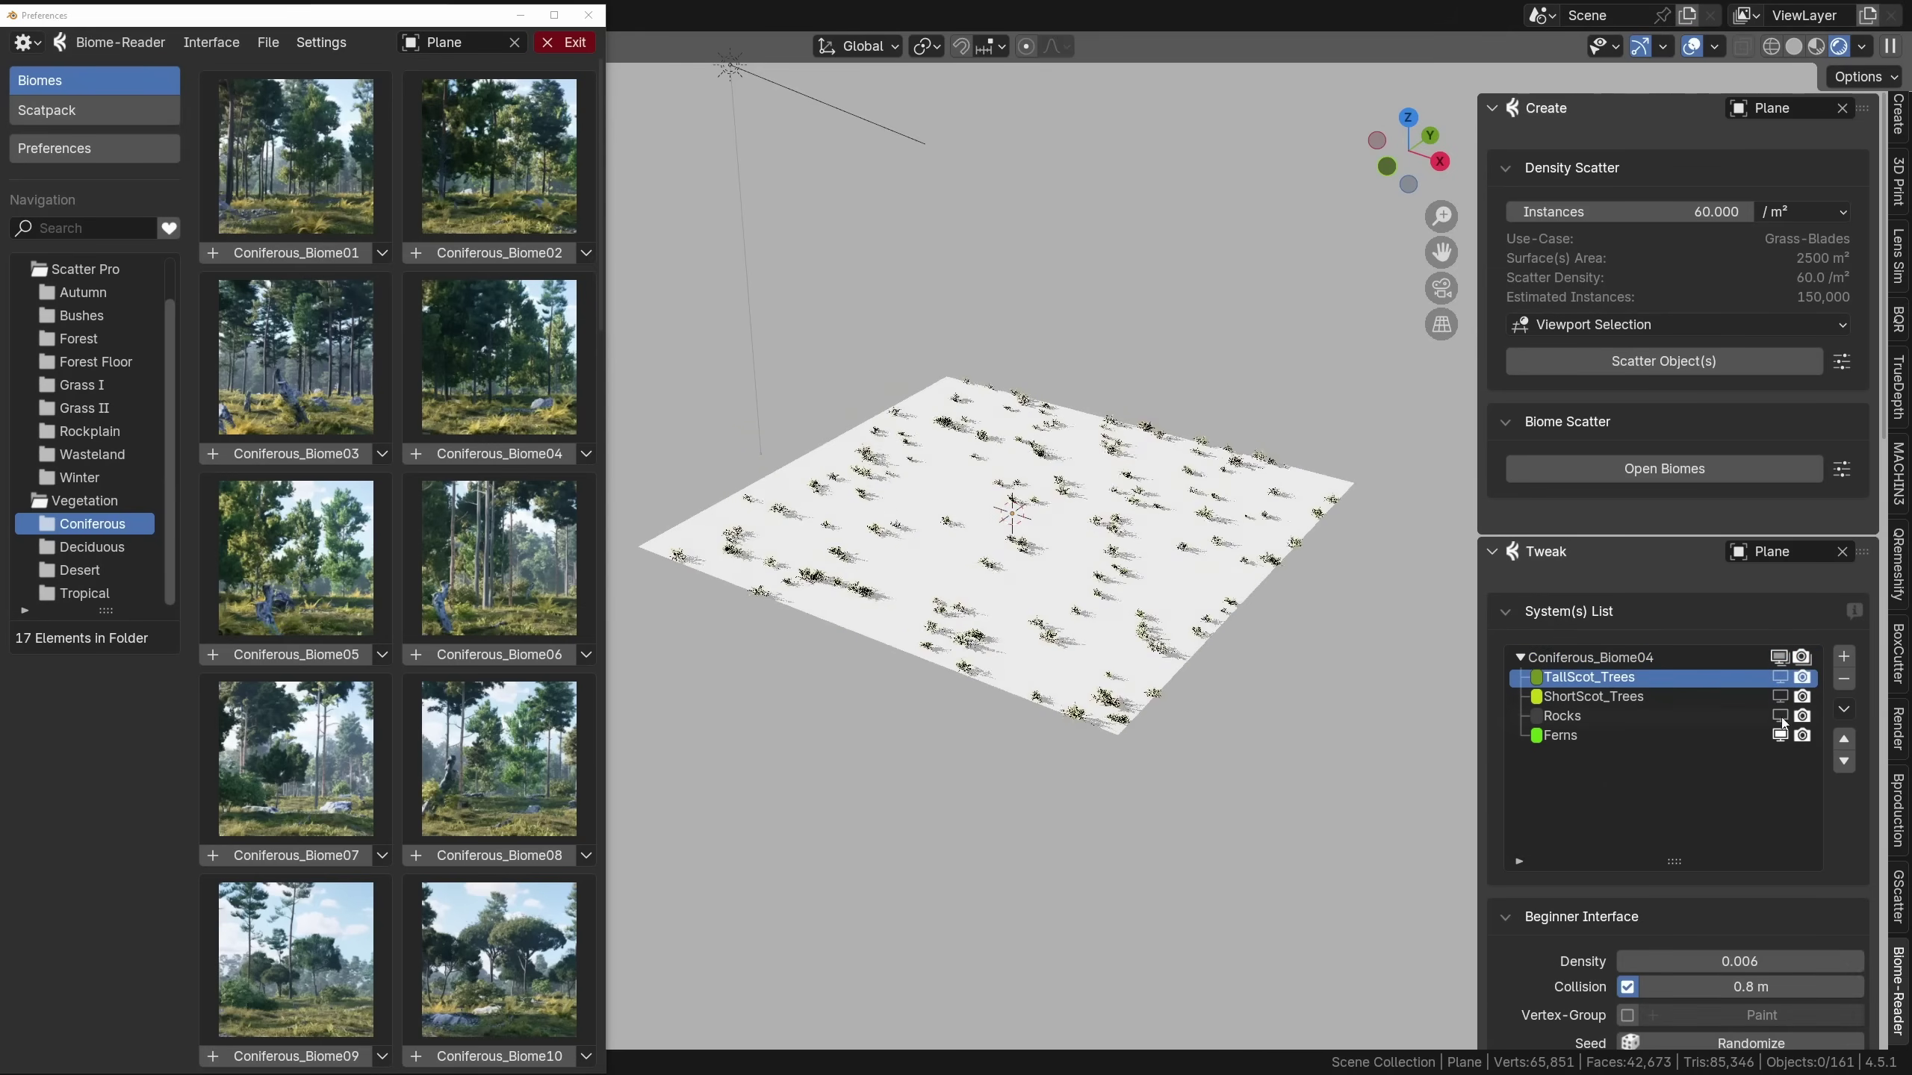
left_click(1781, 716)
left_click(1780, 696)
left_click(1779, 677)
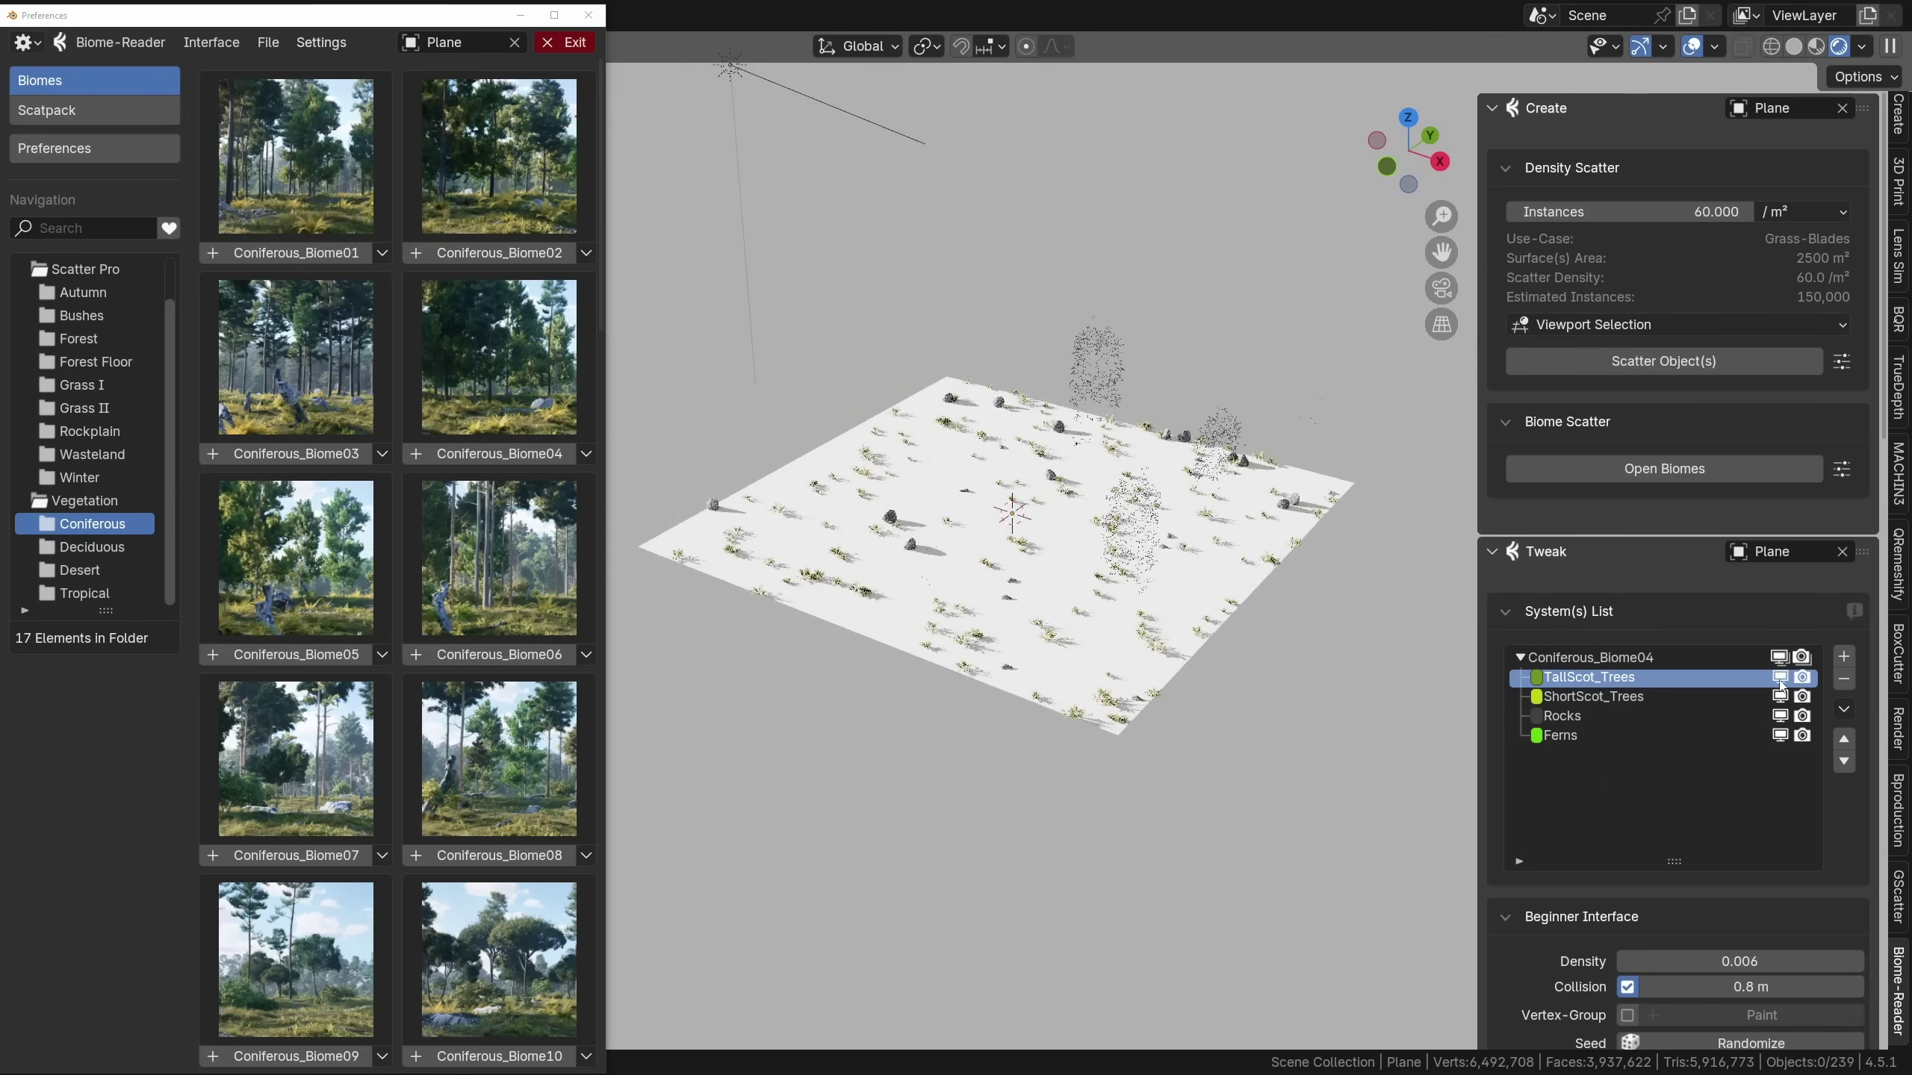
Replace Coniferous_Biome04 on the plane with a Deciduous_Biome02 scatter, followed by Tropical_Biome08
left_click(1620, 659)
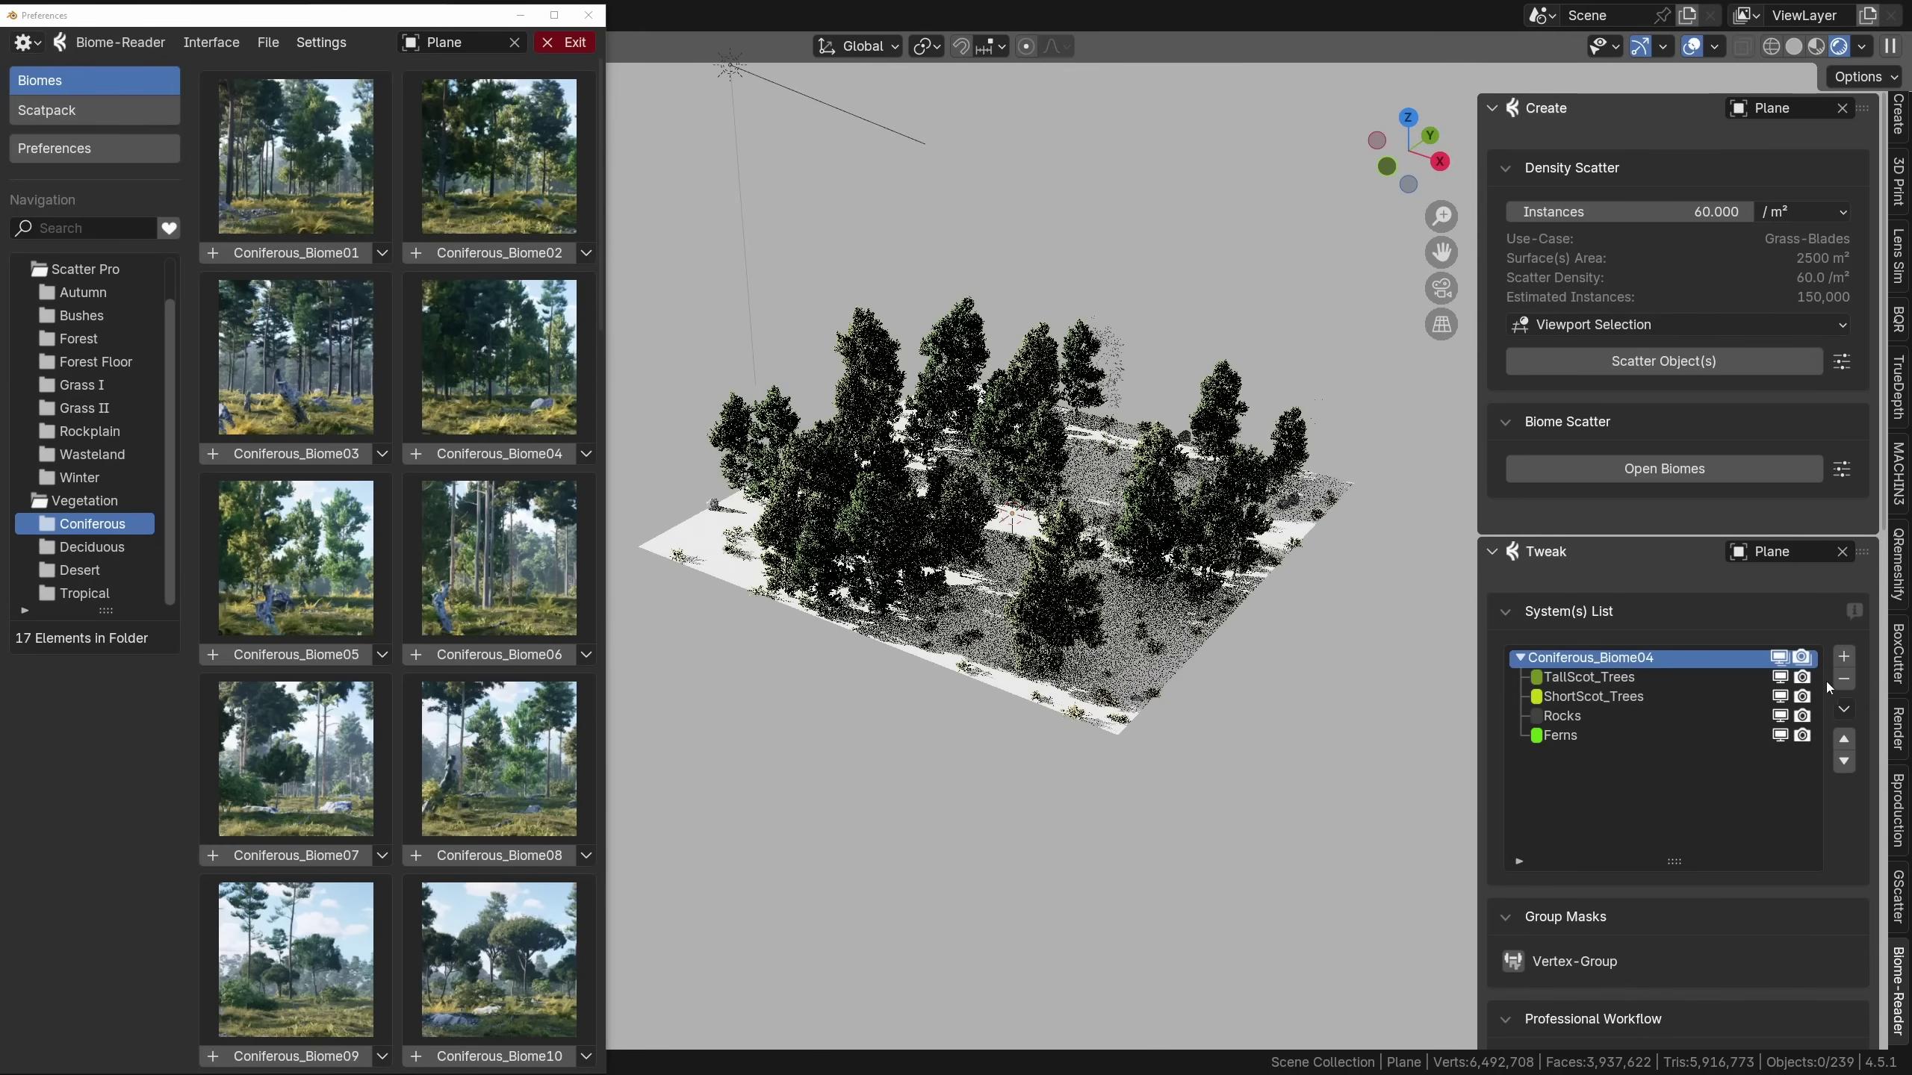
left_click(1846, 681)
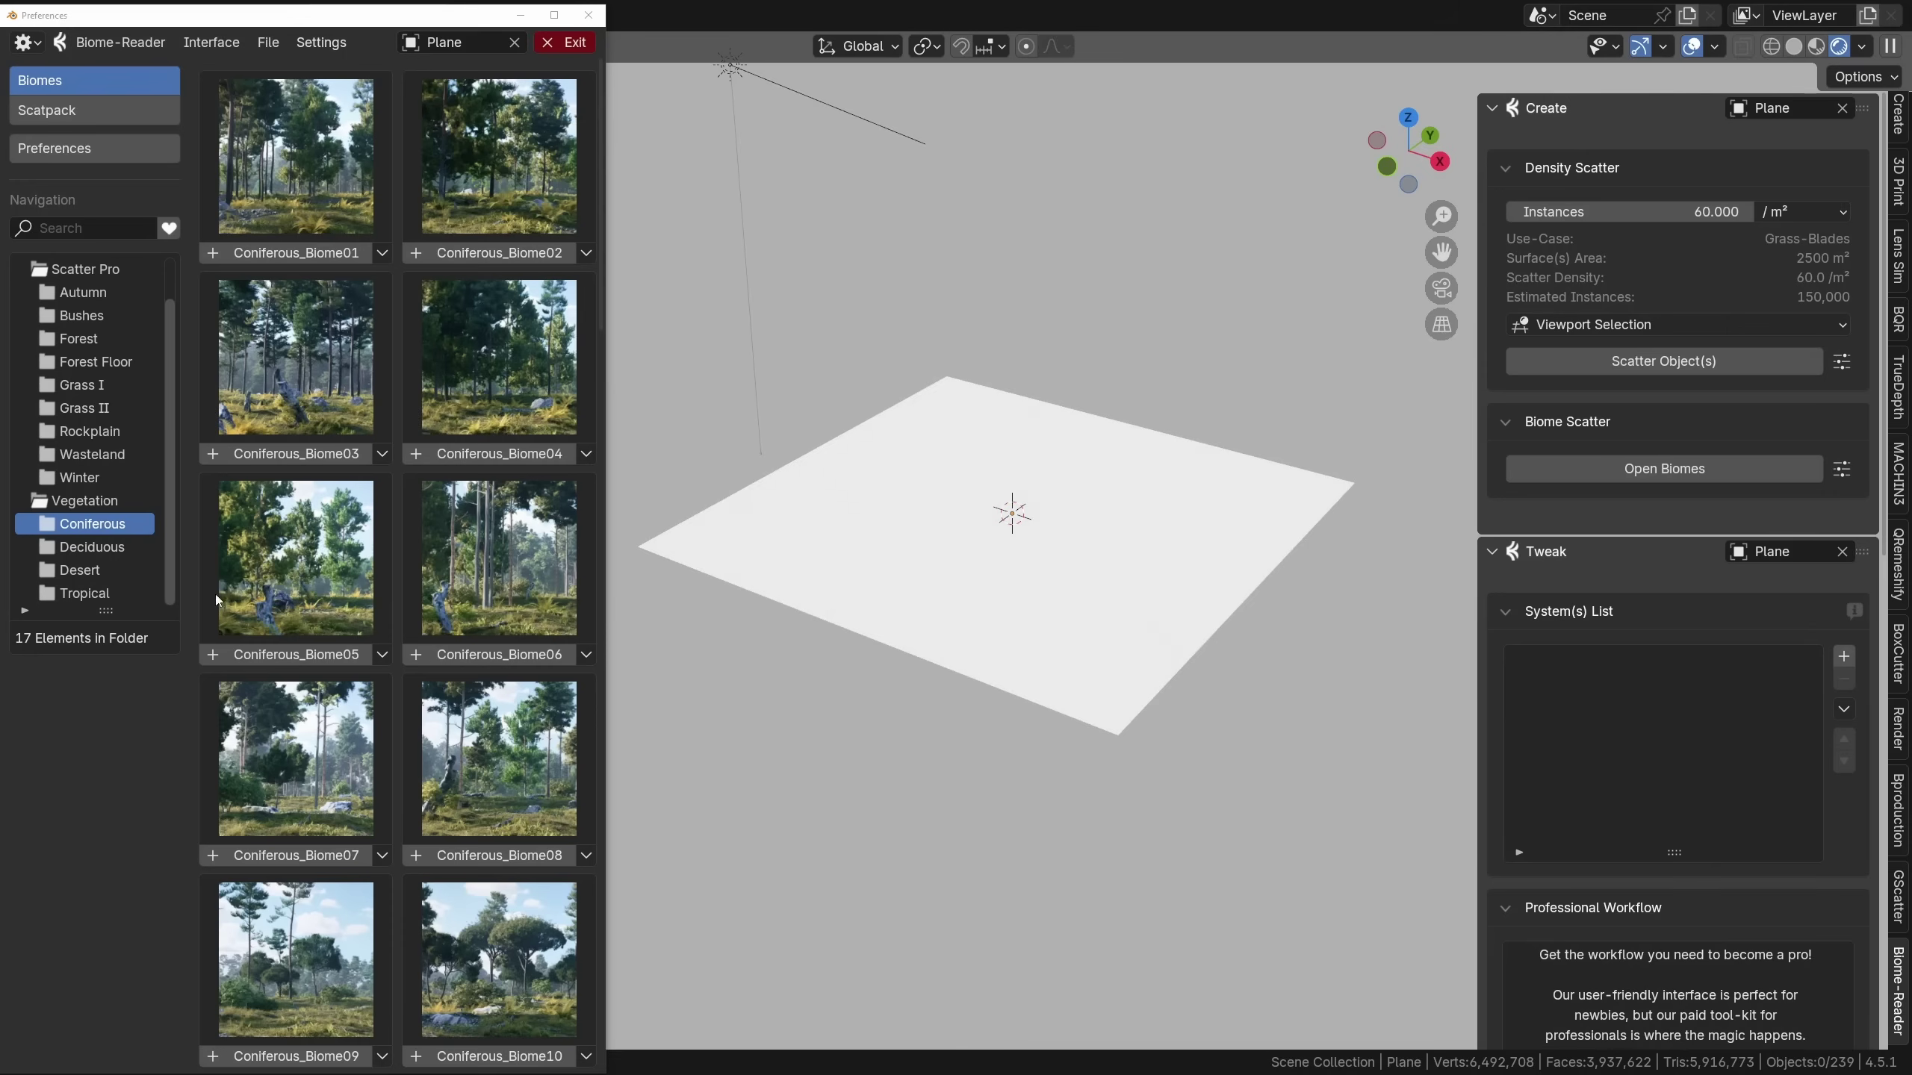
left_click(88, 549)
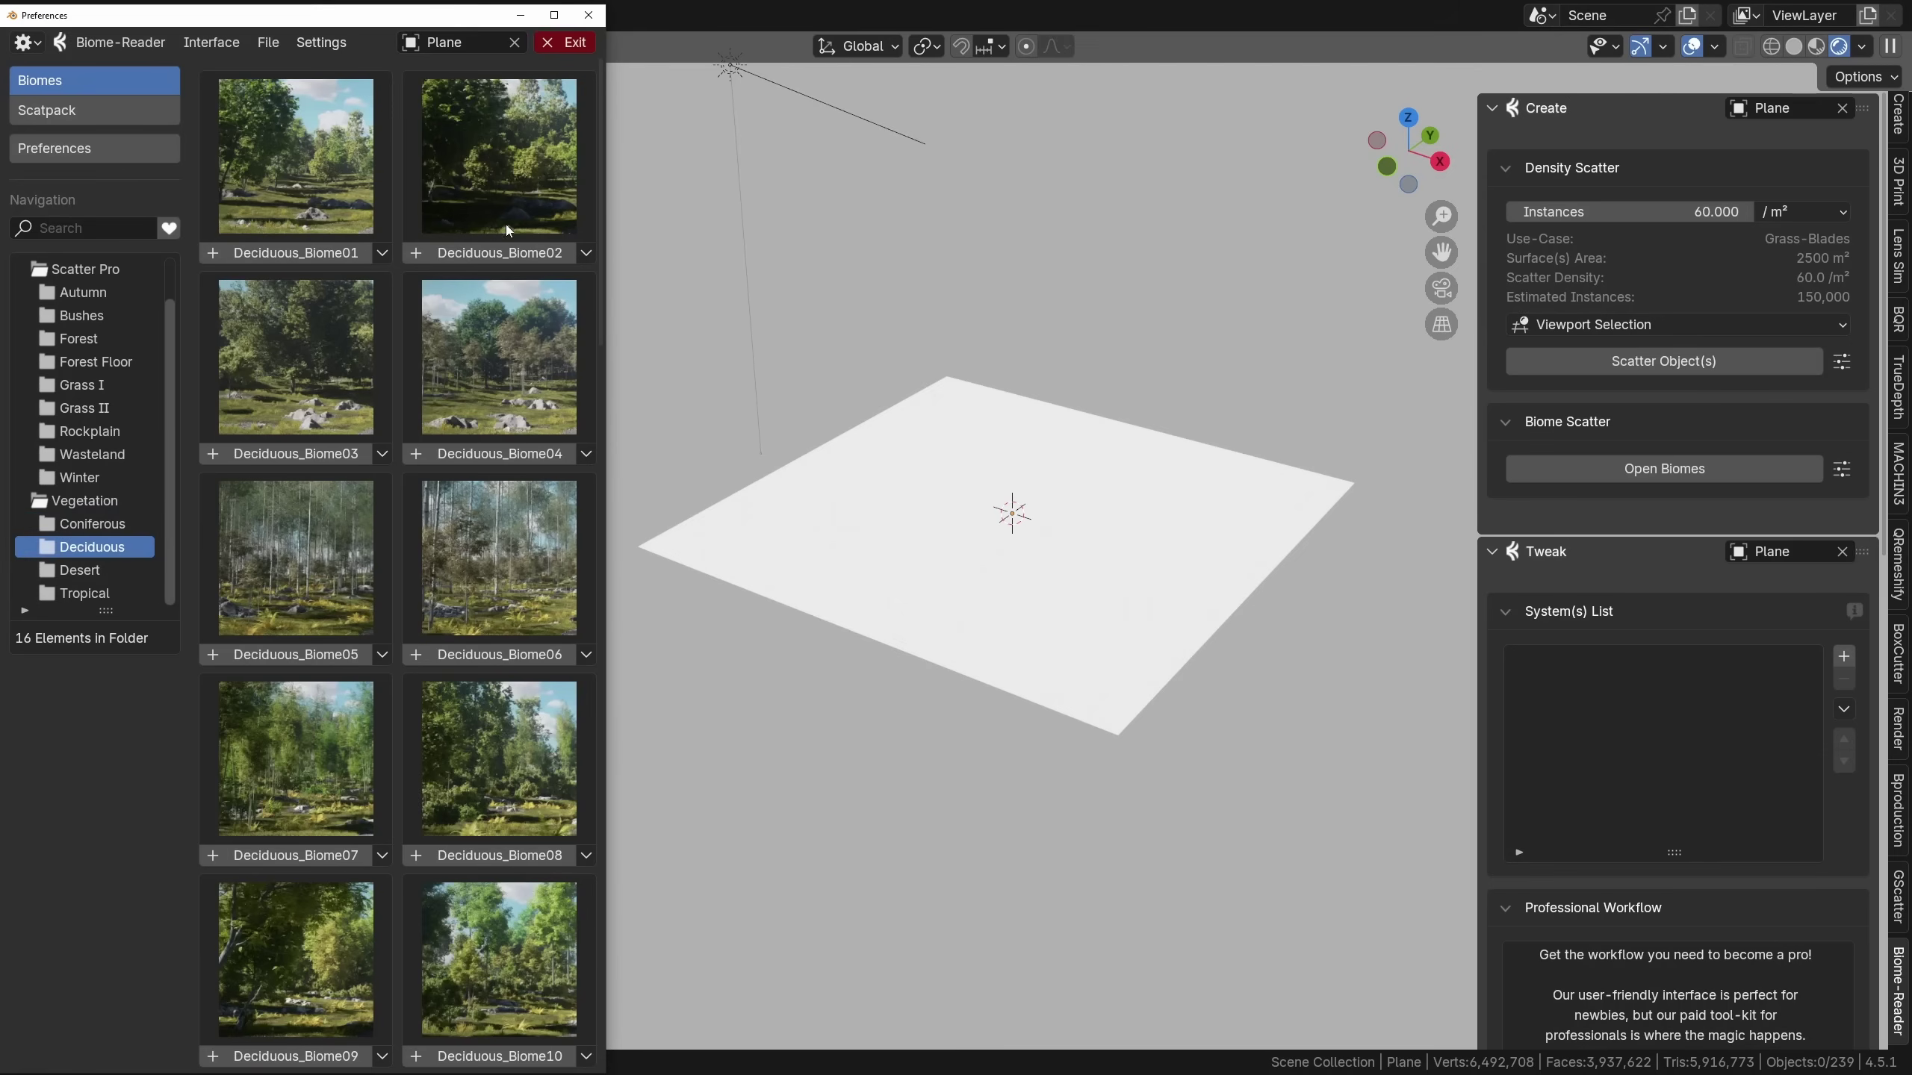
left_click(524, 253)
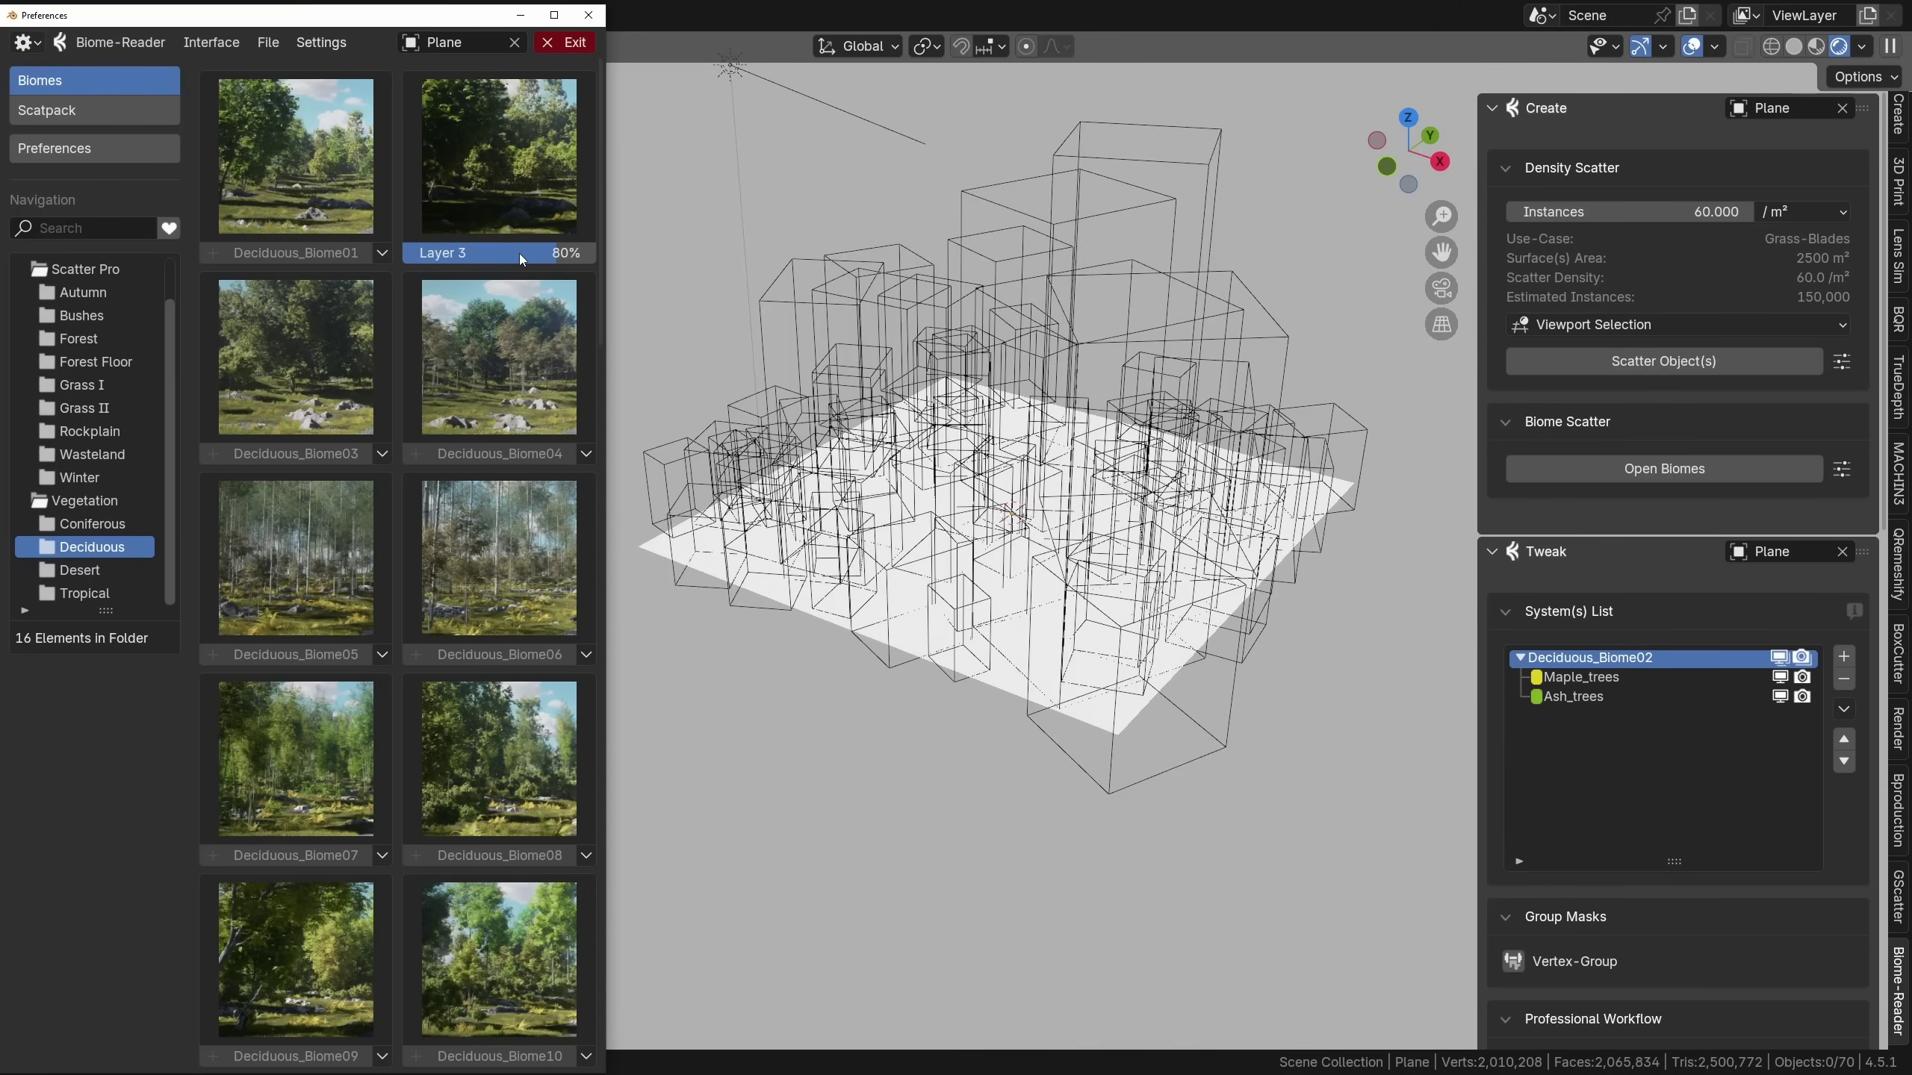
left_click(319, 602)
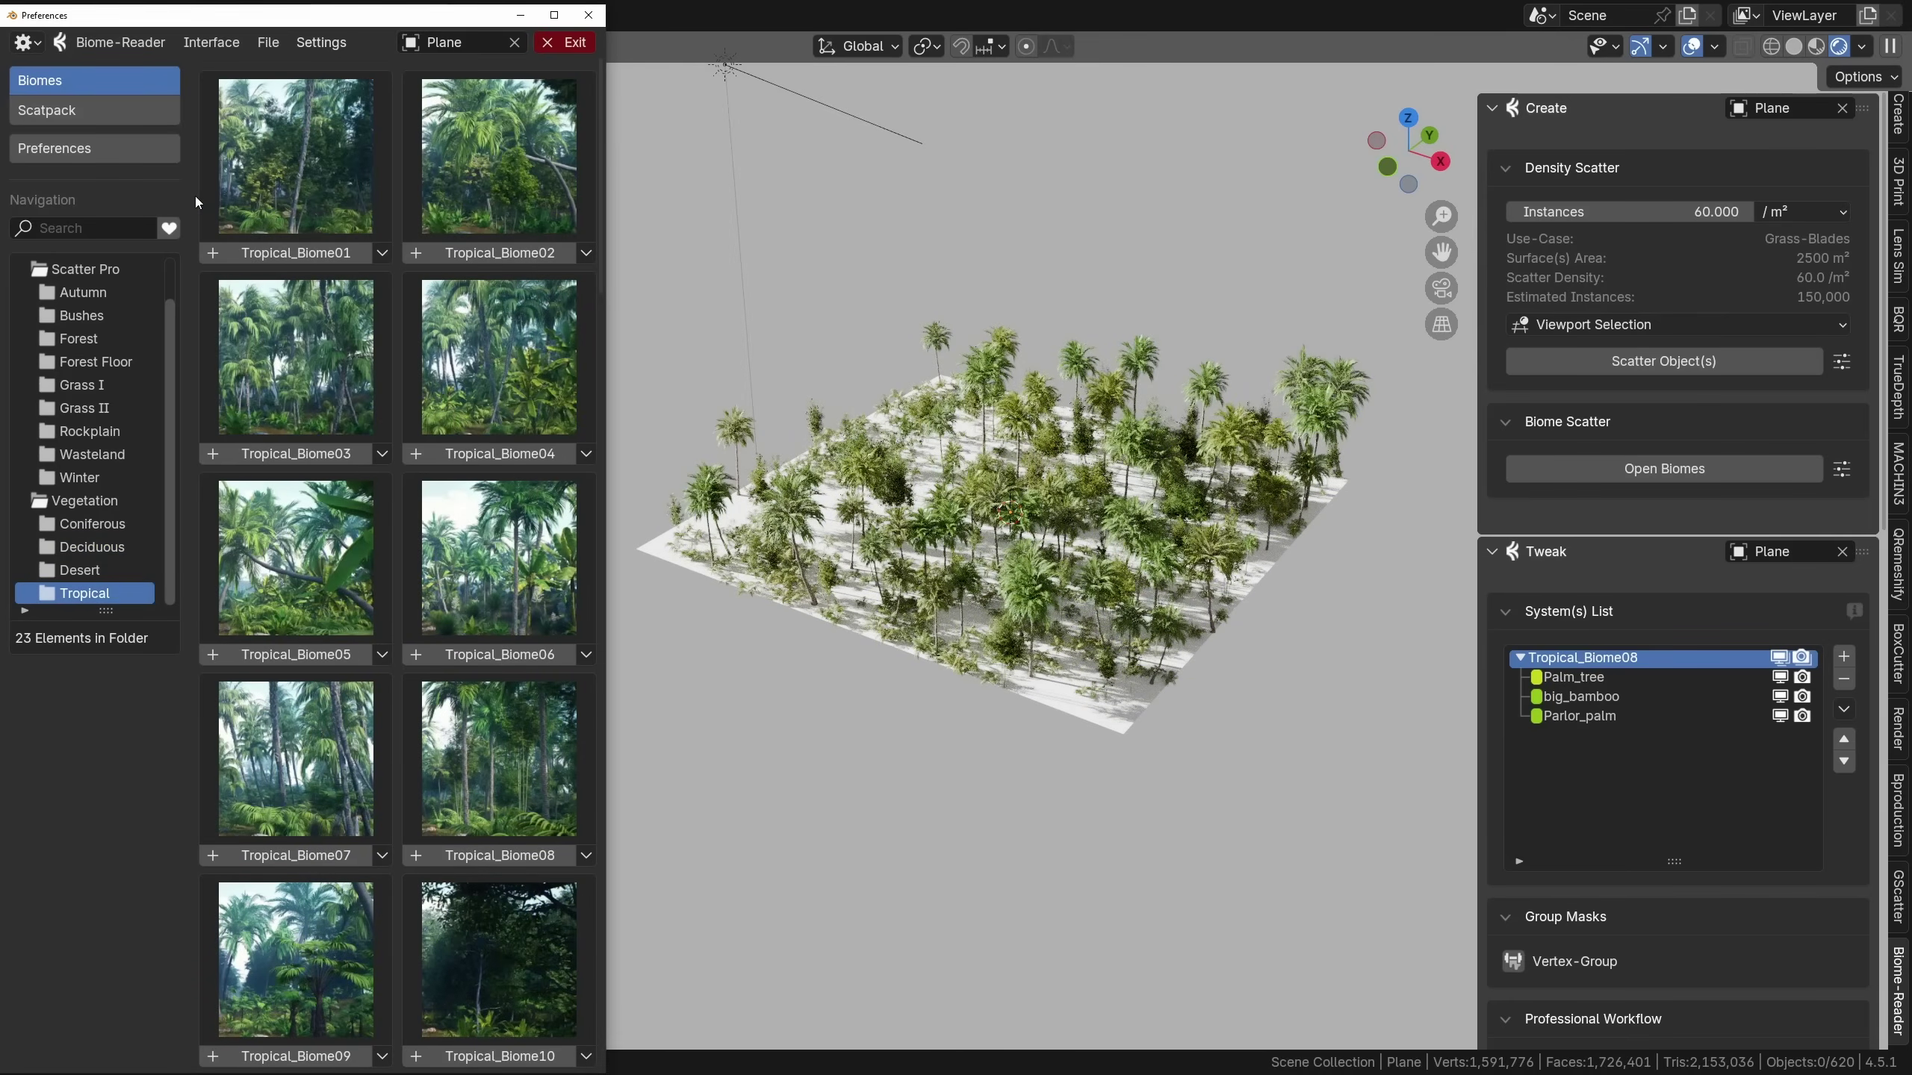
Select Vegetation_v5.1fix2_Geoscatter_Biomes_Pro.scatpack in the Biome-Reader package installer and cancel the installation
left_click(90, 150)
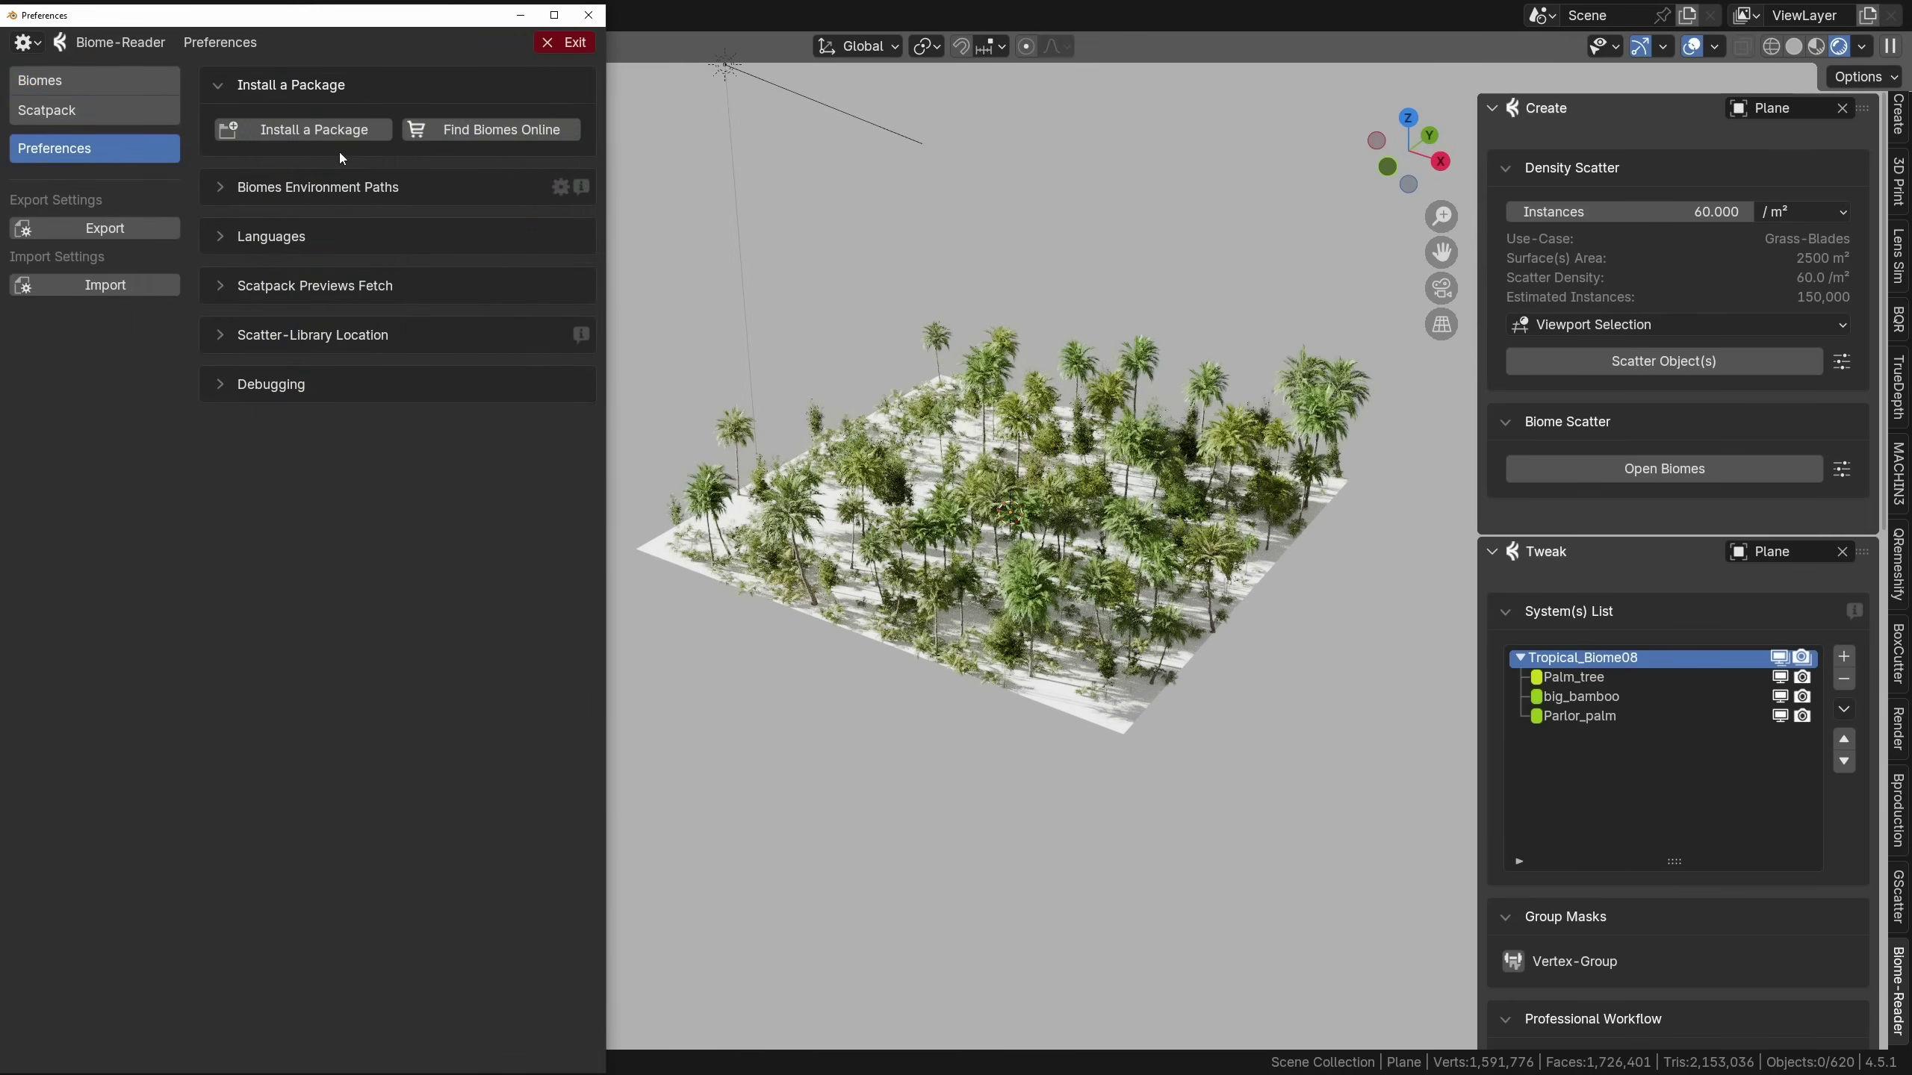
left_click(329, 132)
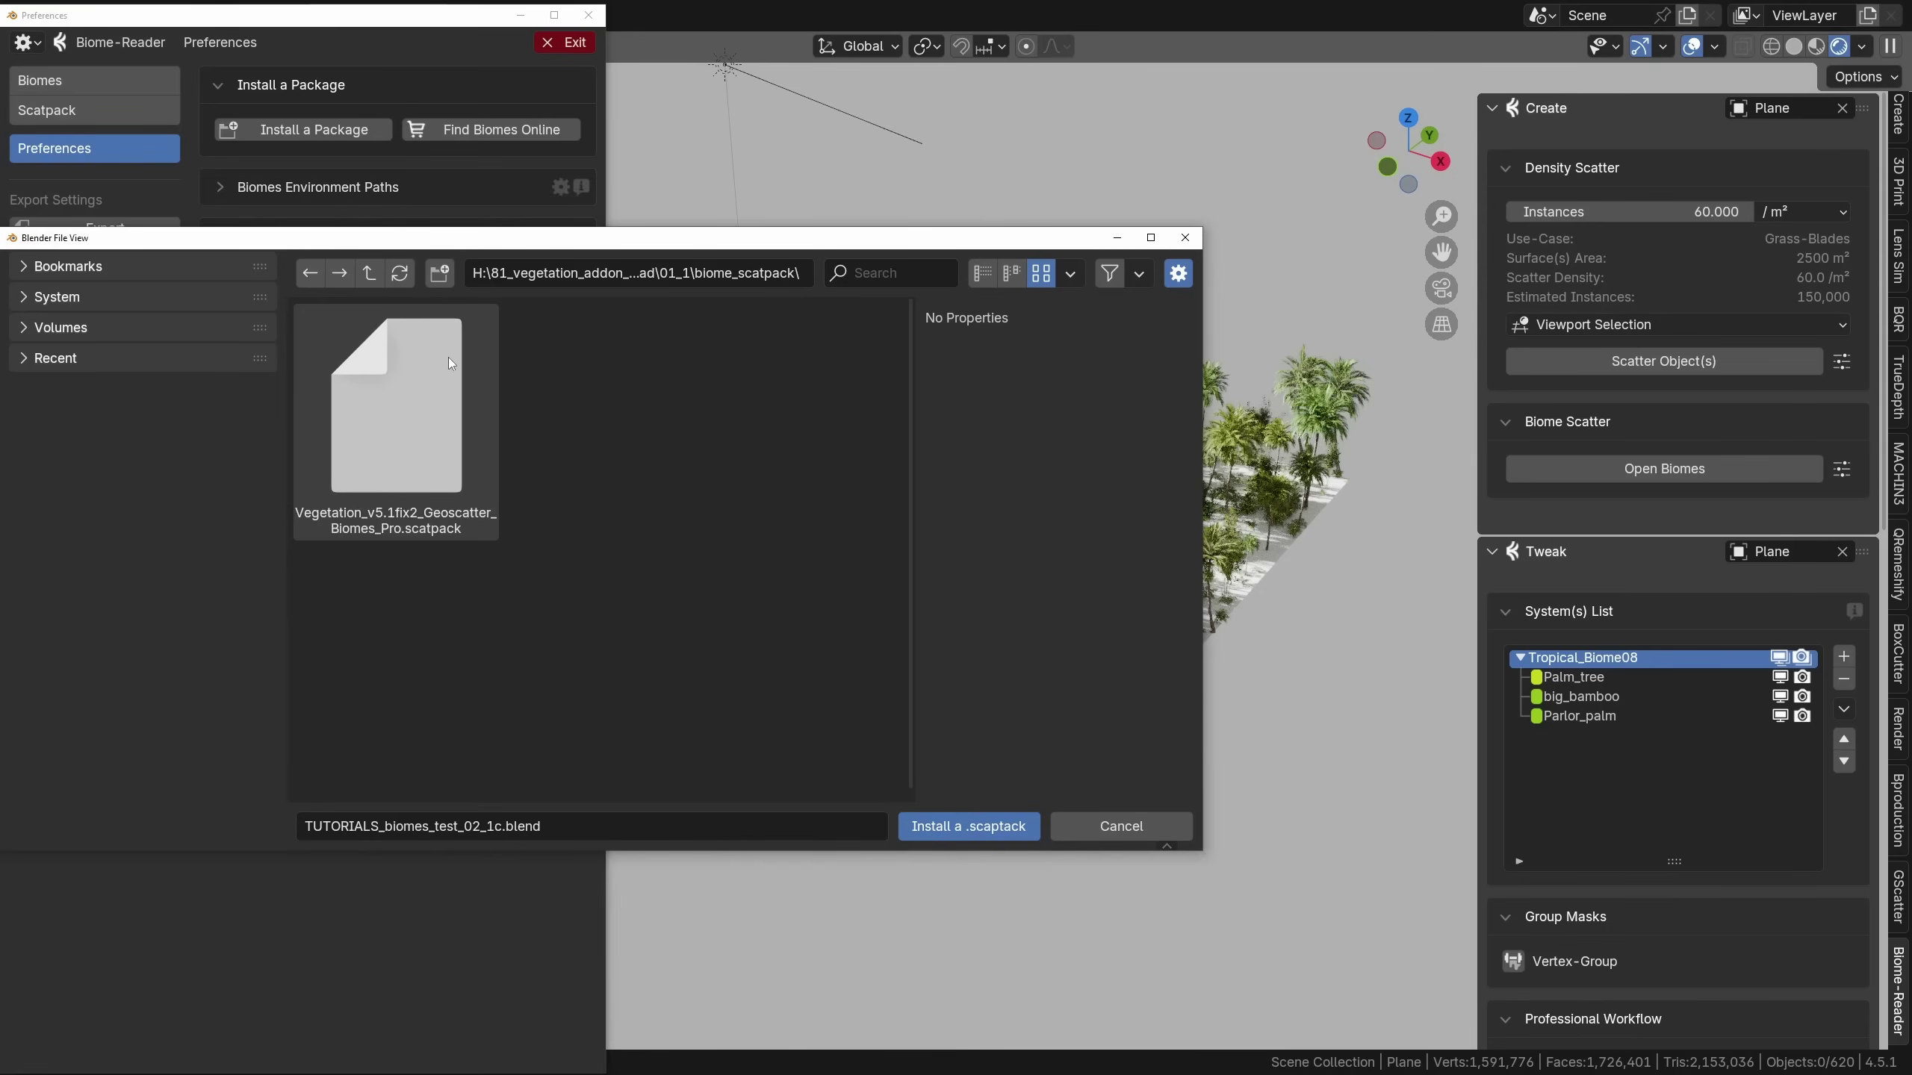
left_click(444, 490)
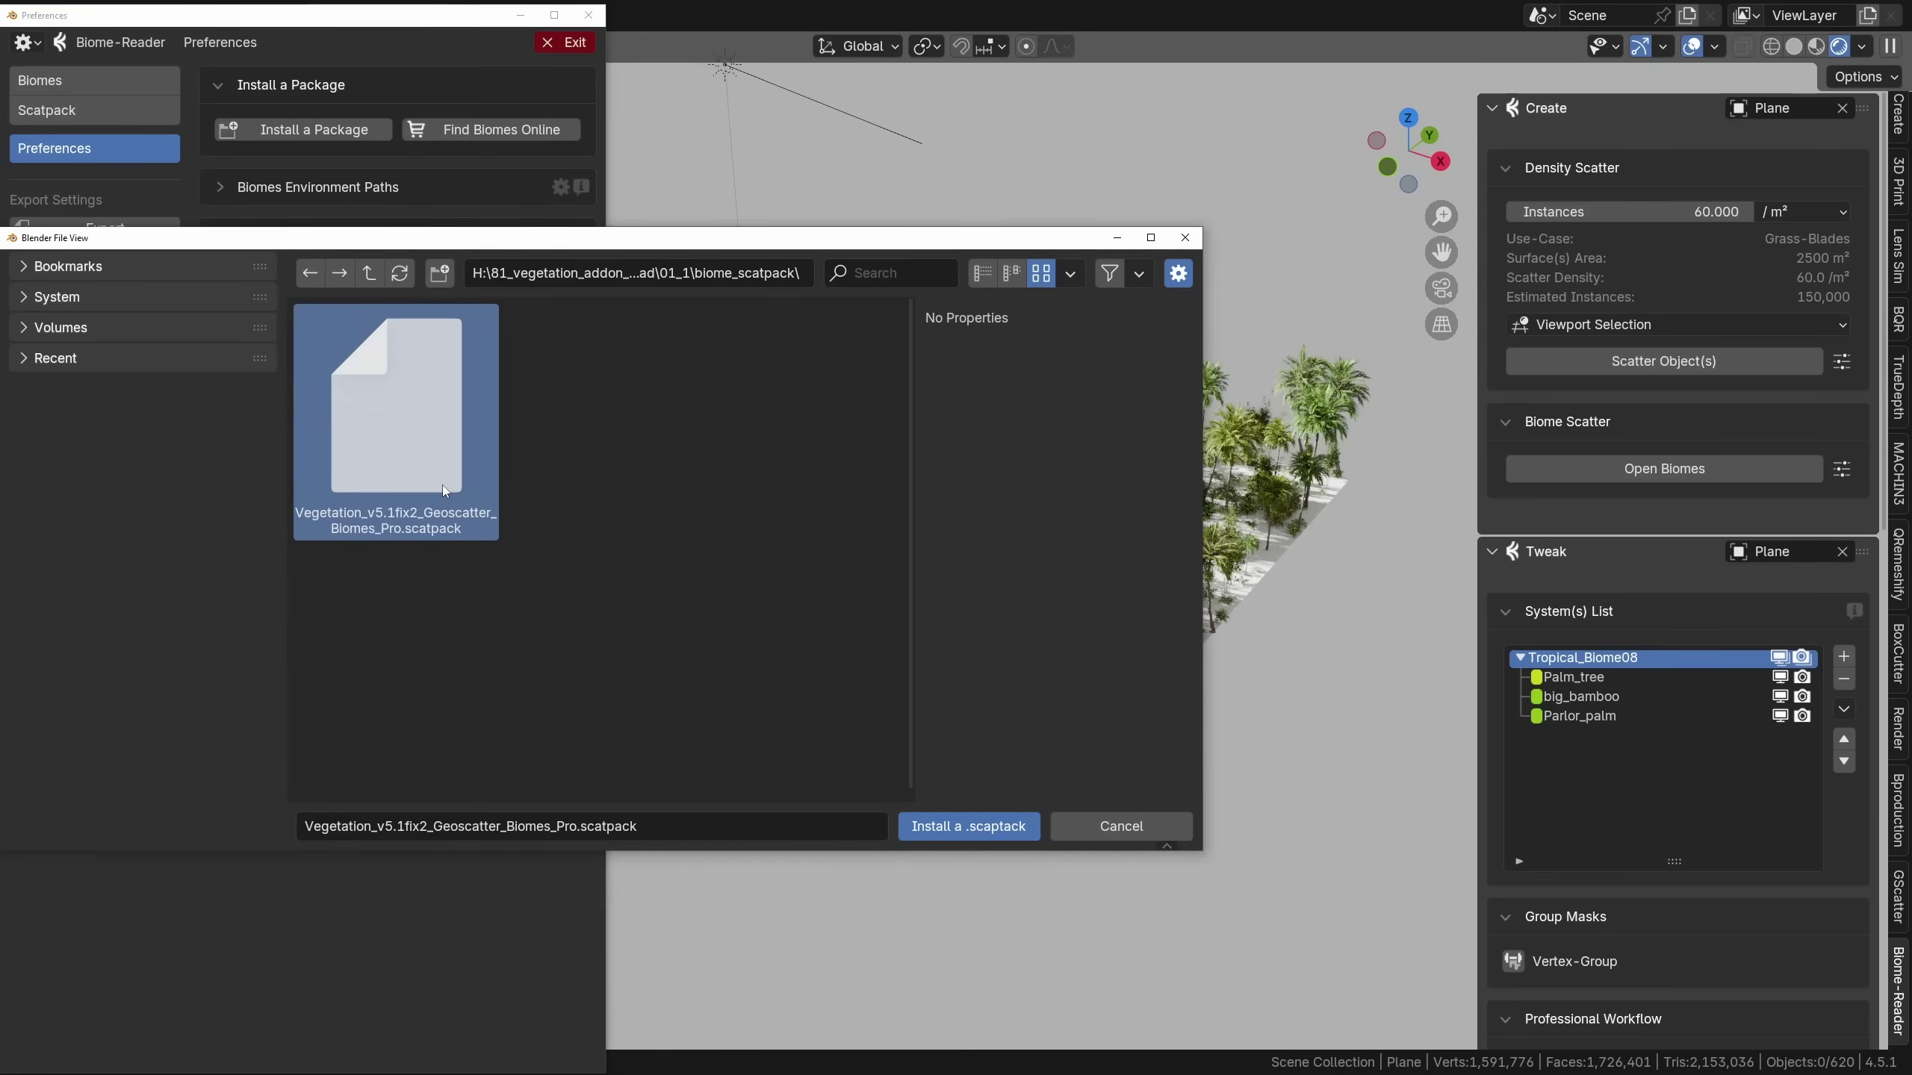
left_click(1126, 828)
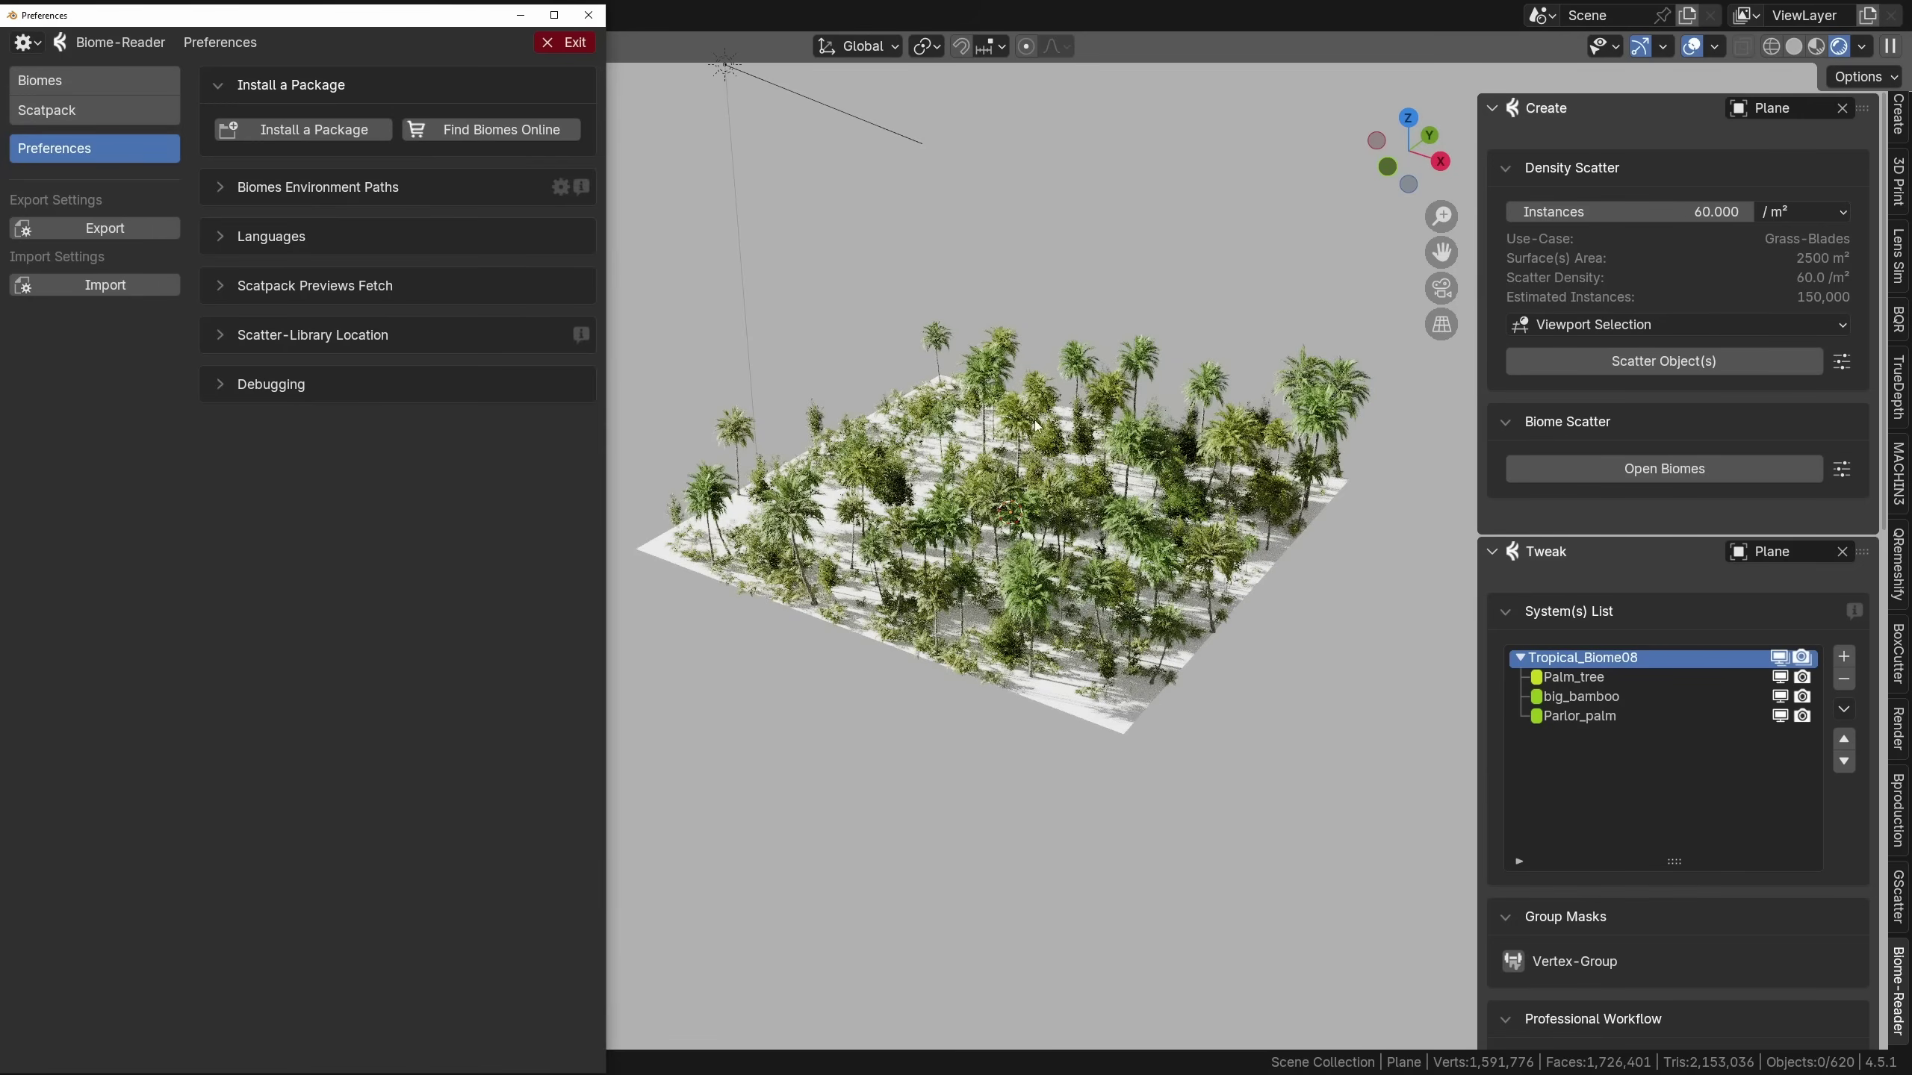
Open the biome library at the Vegetation folder
left_click(1618, 470)
left_click(76, 502)
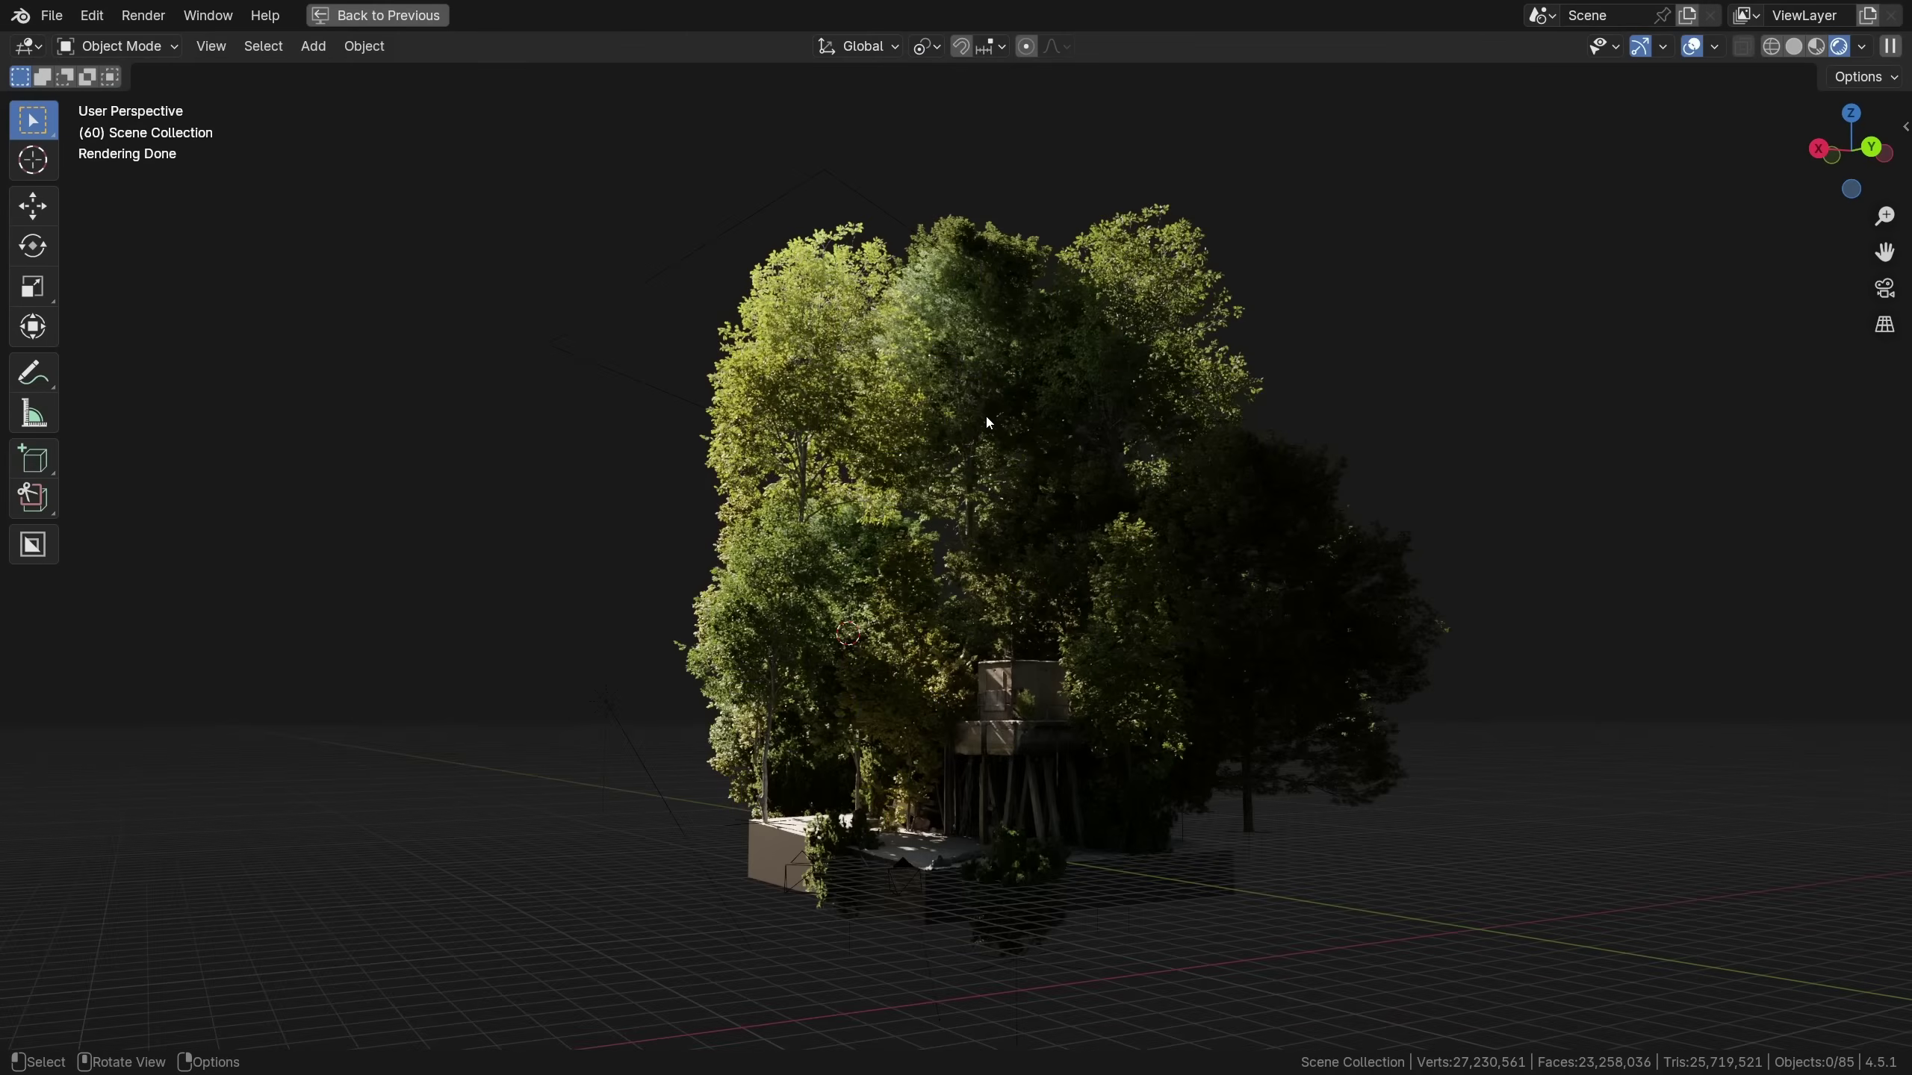
Select the trees around the stilted building one after another, including the American hornbeam, to inspect the finished composition
left_click(986, 413)
left_click(1105, 398)
left_click(1168, 518)
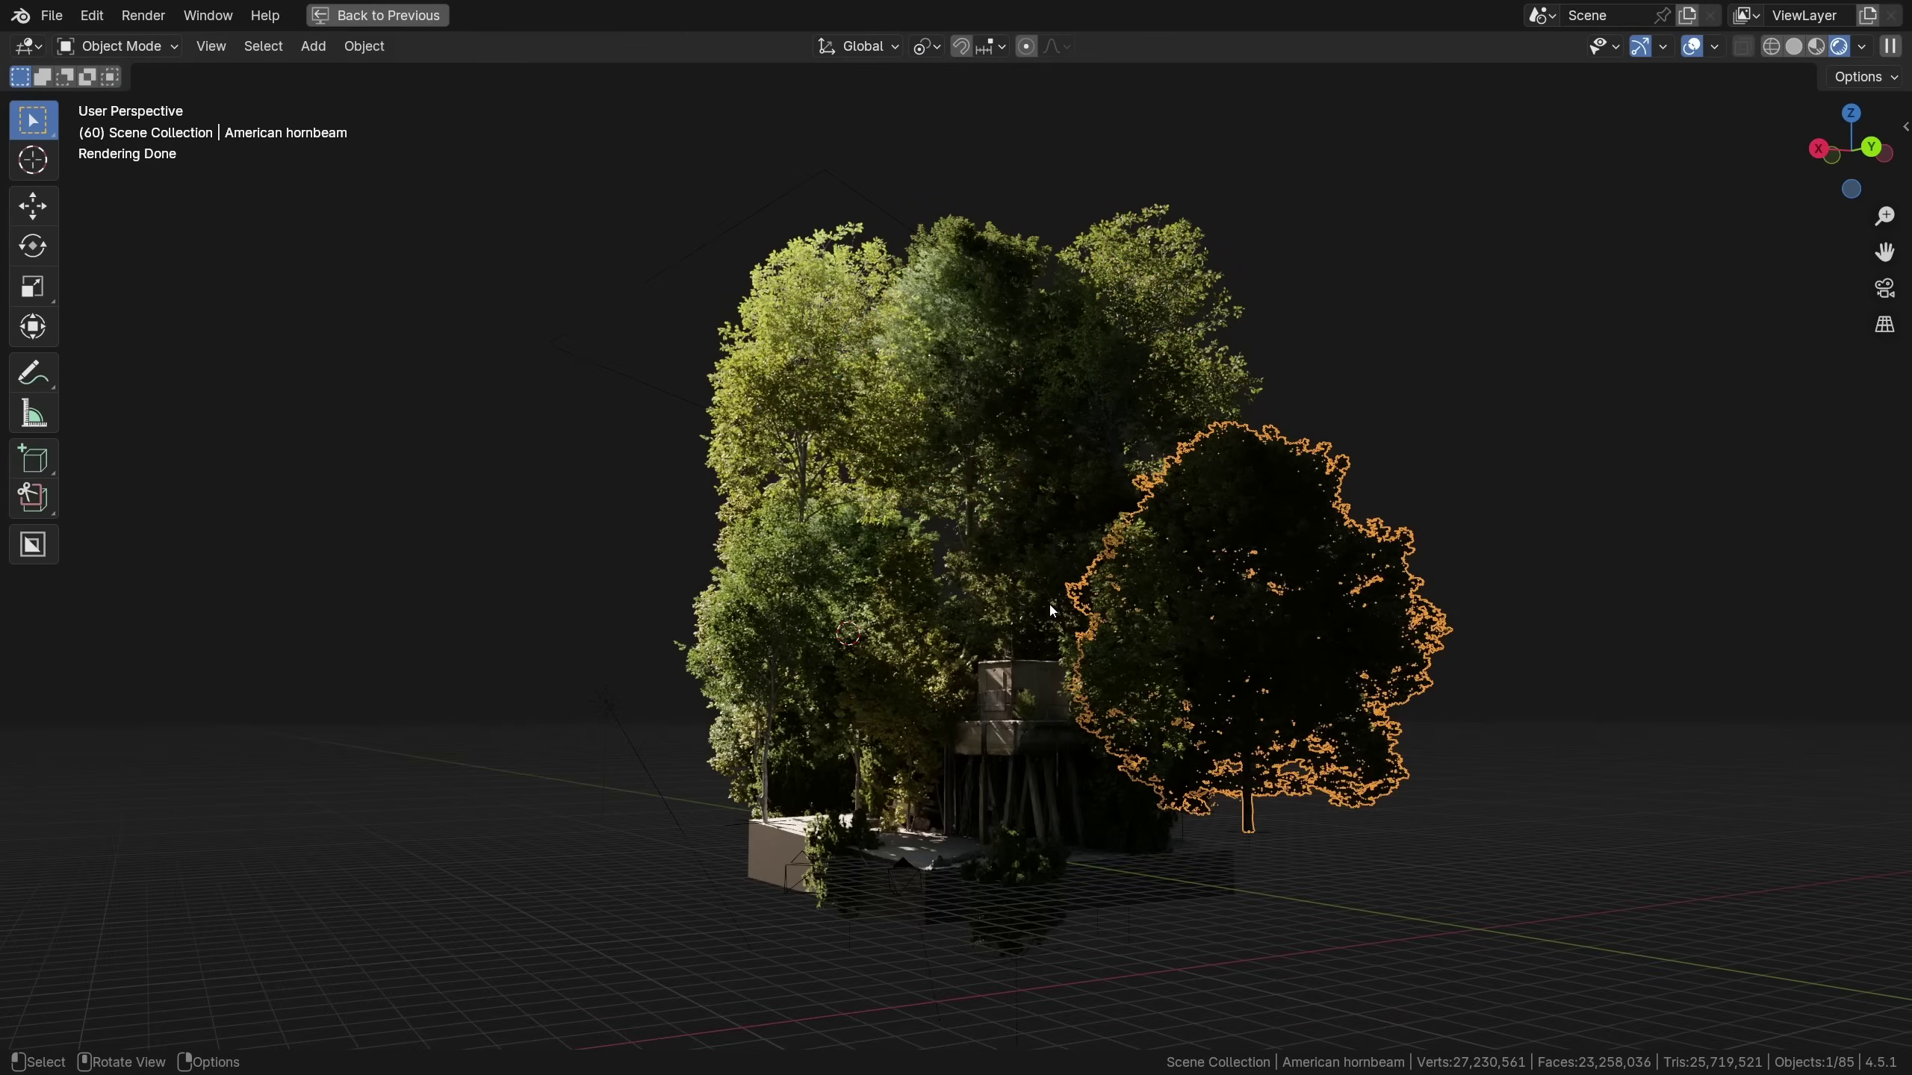
left_click(1049, 604)
left_click(832, 585)
left_click(909, 401)
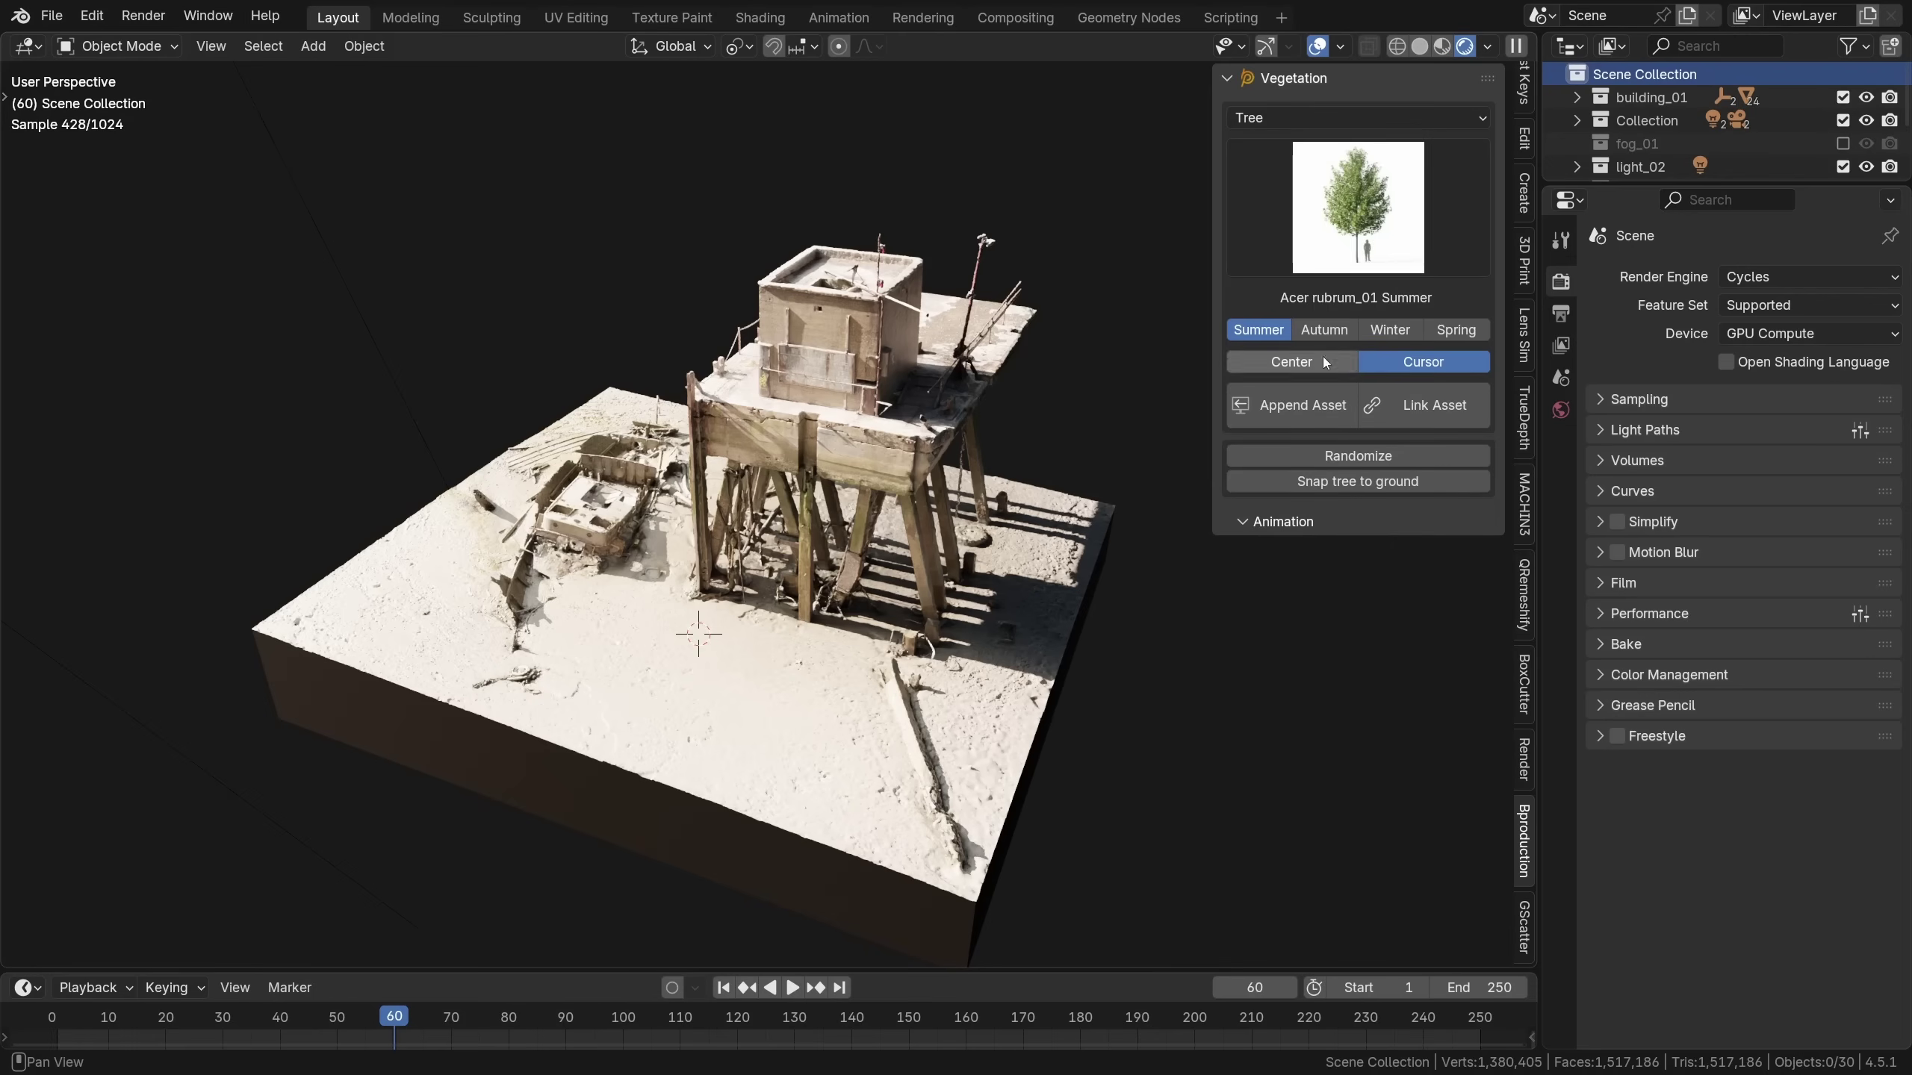
Link the Acer rubrum_01 Summer tree at the 3D cursor and shift the Coliseum_maple1 tree about 1.3 m horizontally behind the building
left_click(1422, 406)
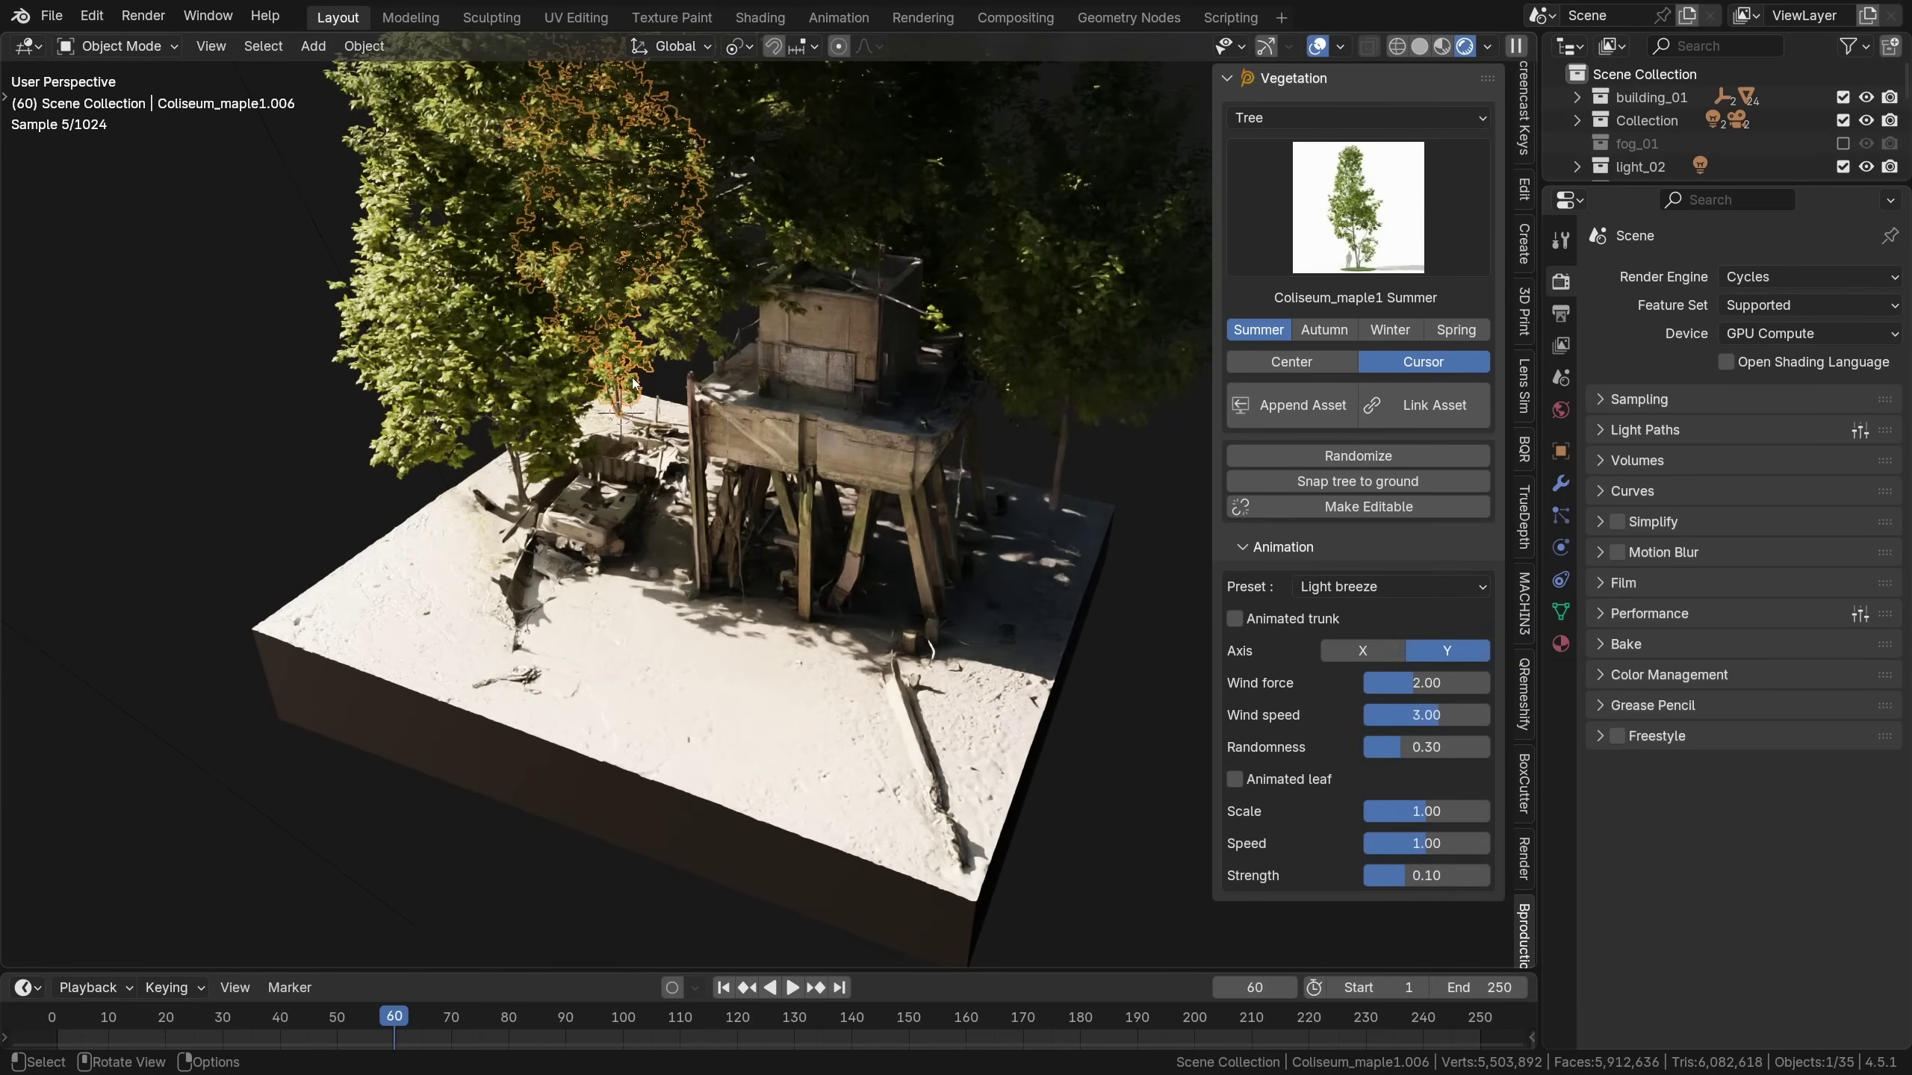
key("g")
key("shift+z")
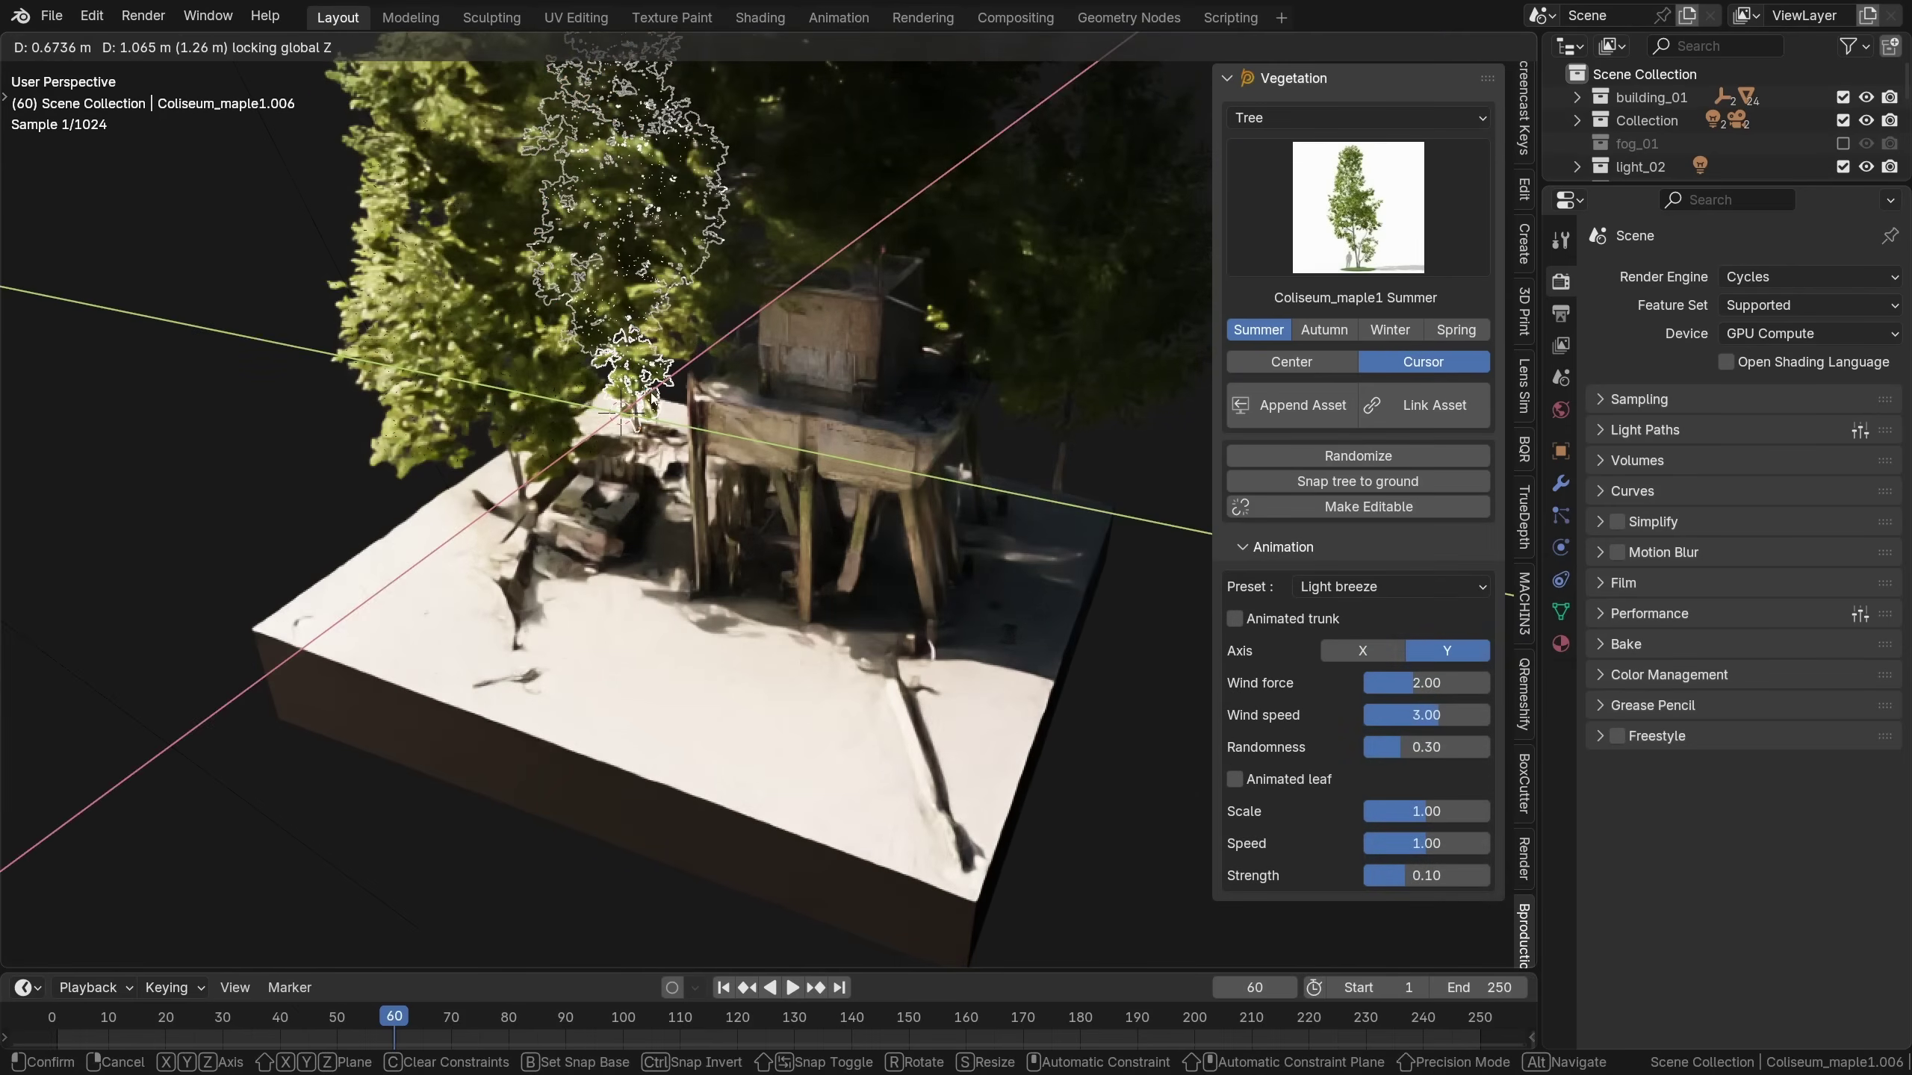
left_click(656, 400)
Link the Oak_02 Summer tree at the 3D cursor and move it about 23 m horizontally to the terrain block's outer edge
left_click(1353, 249)
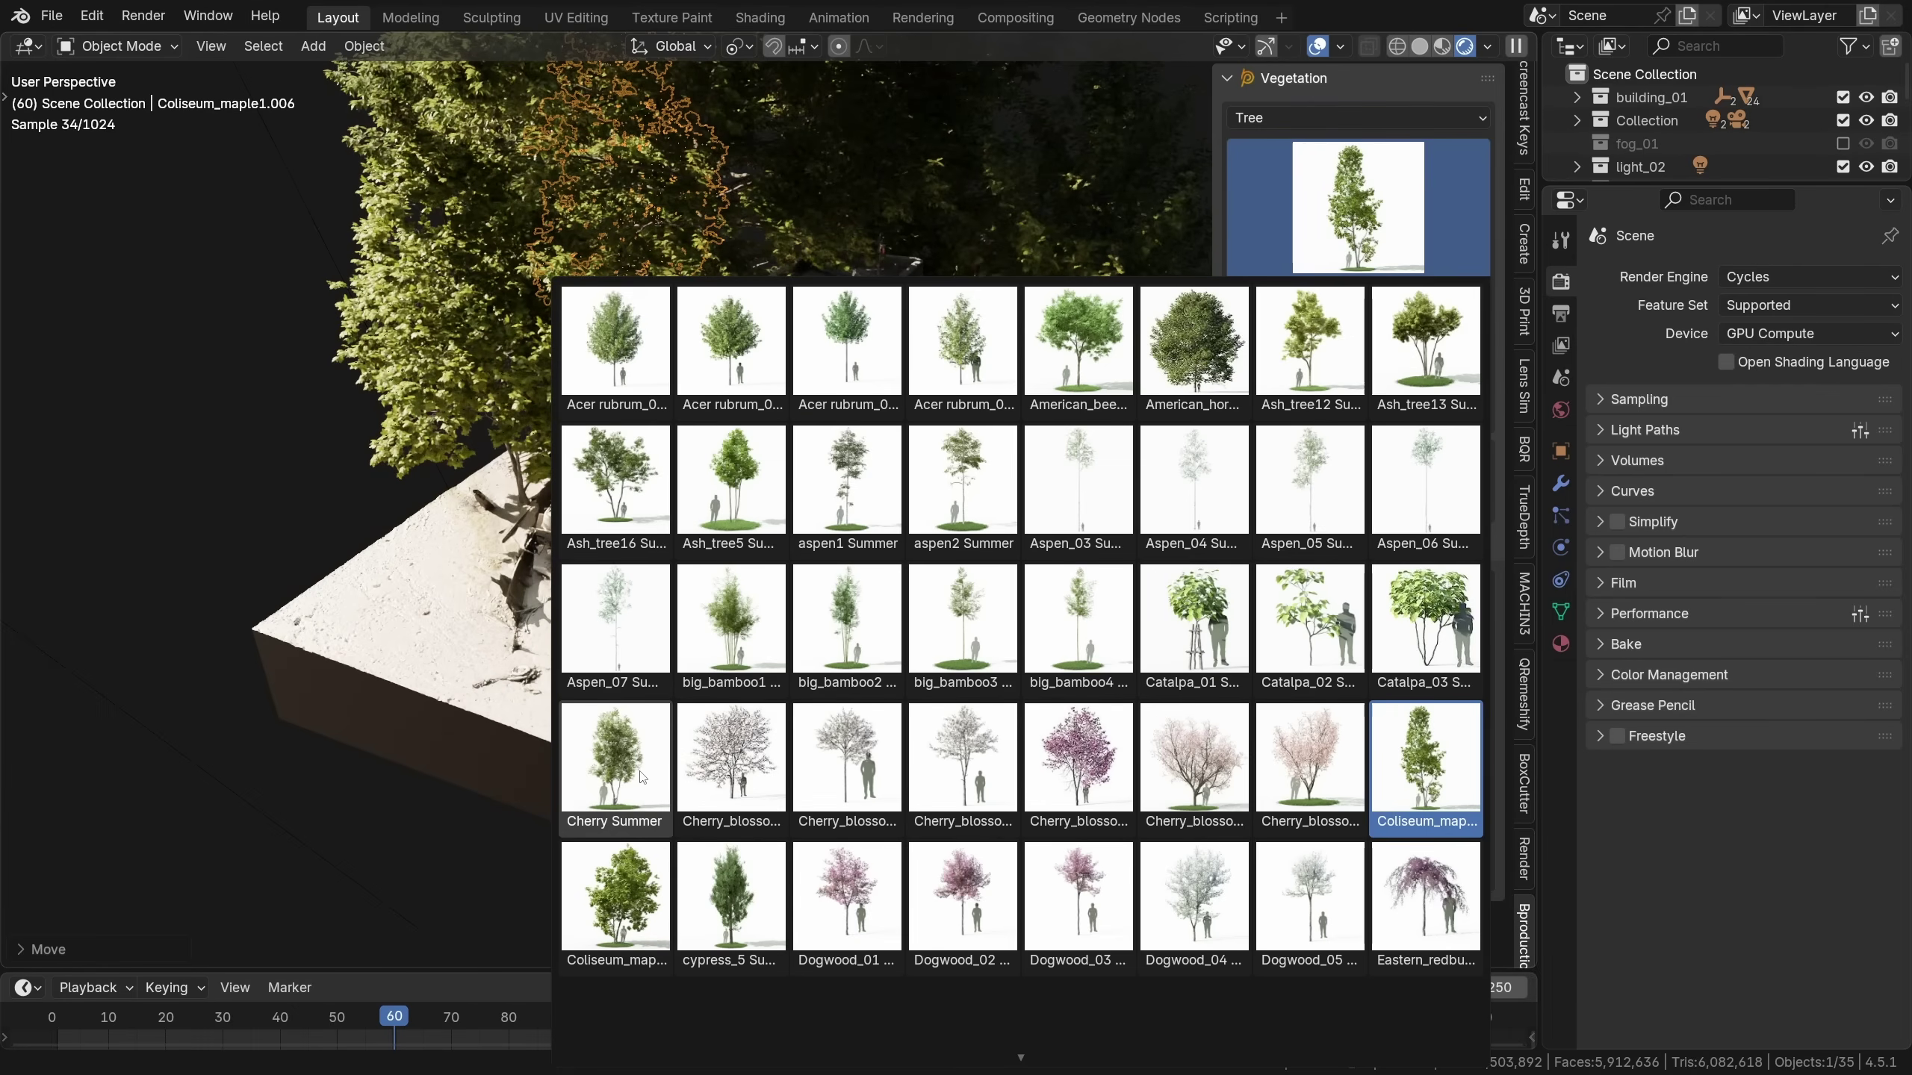
scroll(952, 977, "down", 5)
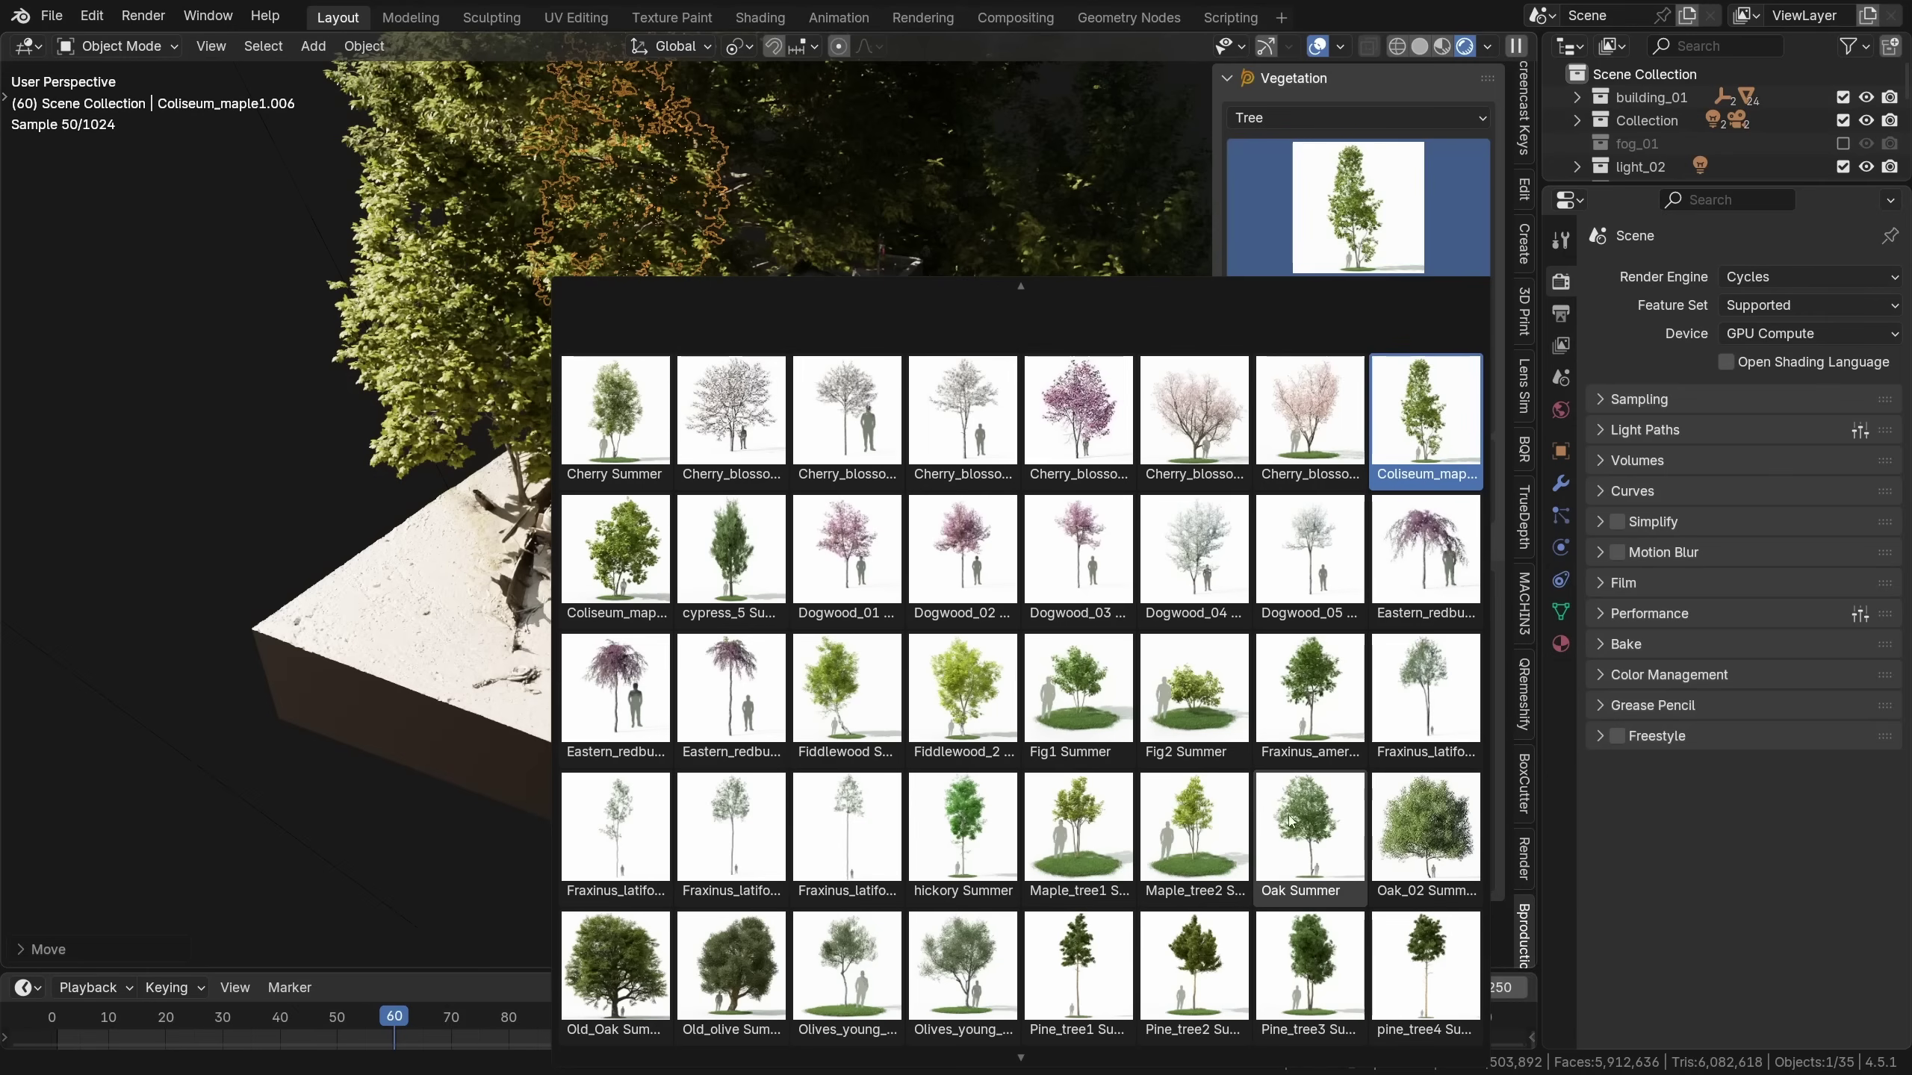
left_click(1448, 813)
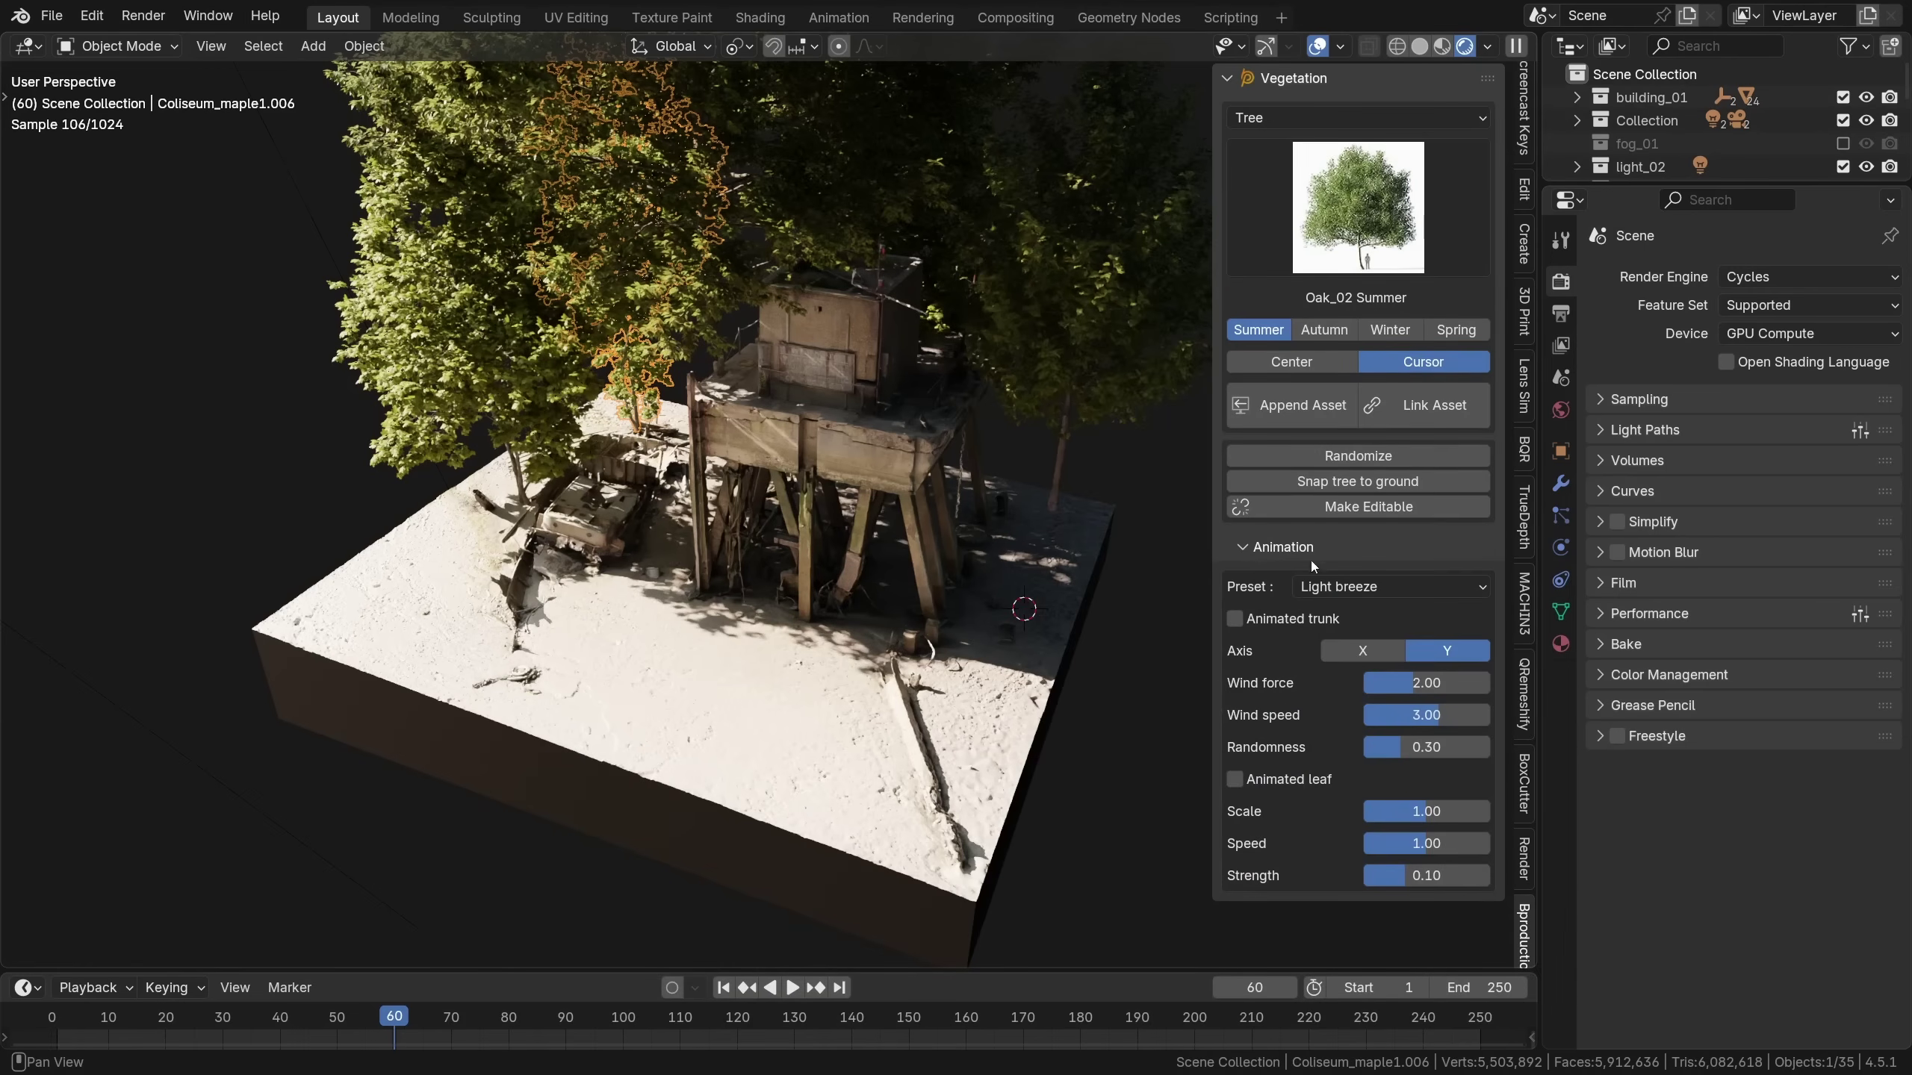
left_click(1427, 425)
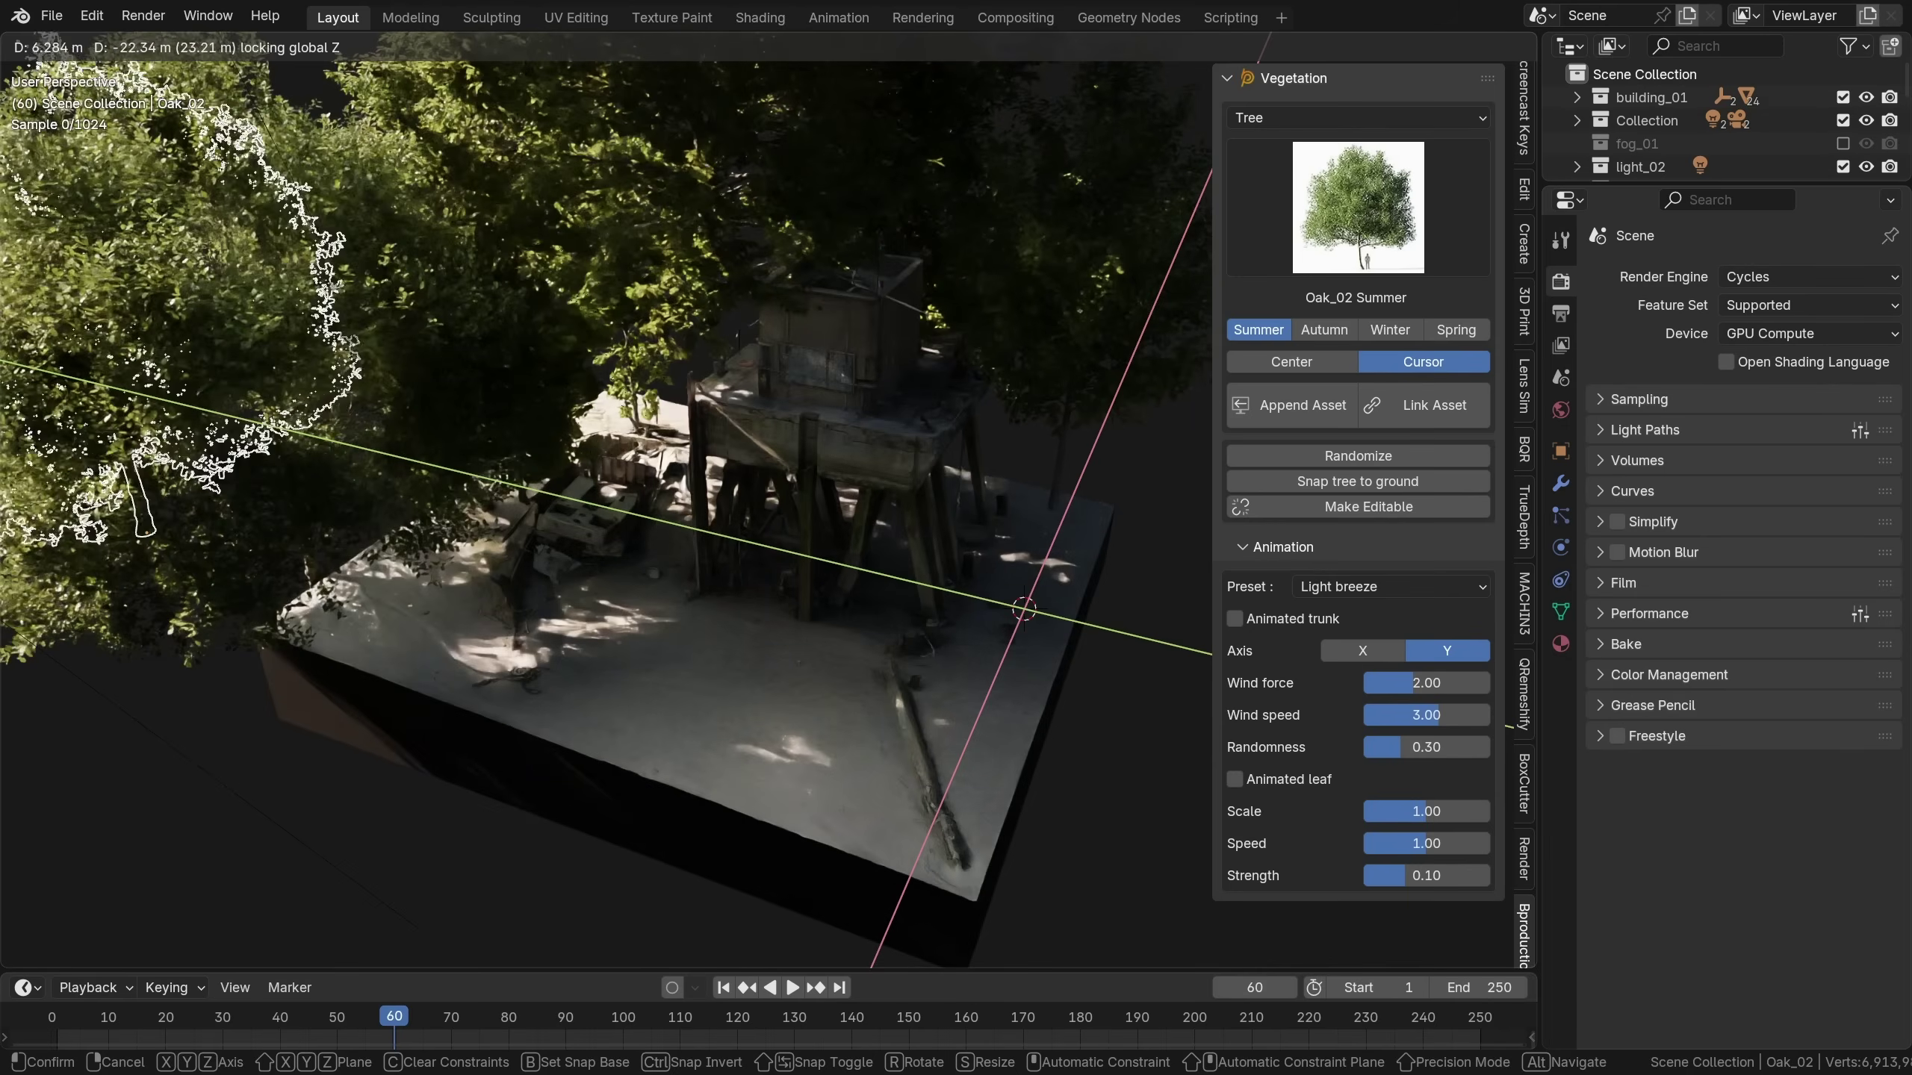
key("Return")
Add an Aronia_melanocarpa_bush Summer shrub at the 3D cursor, then lower it slightly and rotate it freely in the camera view
left_click(1307, 117)
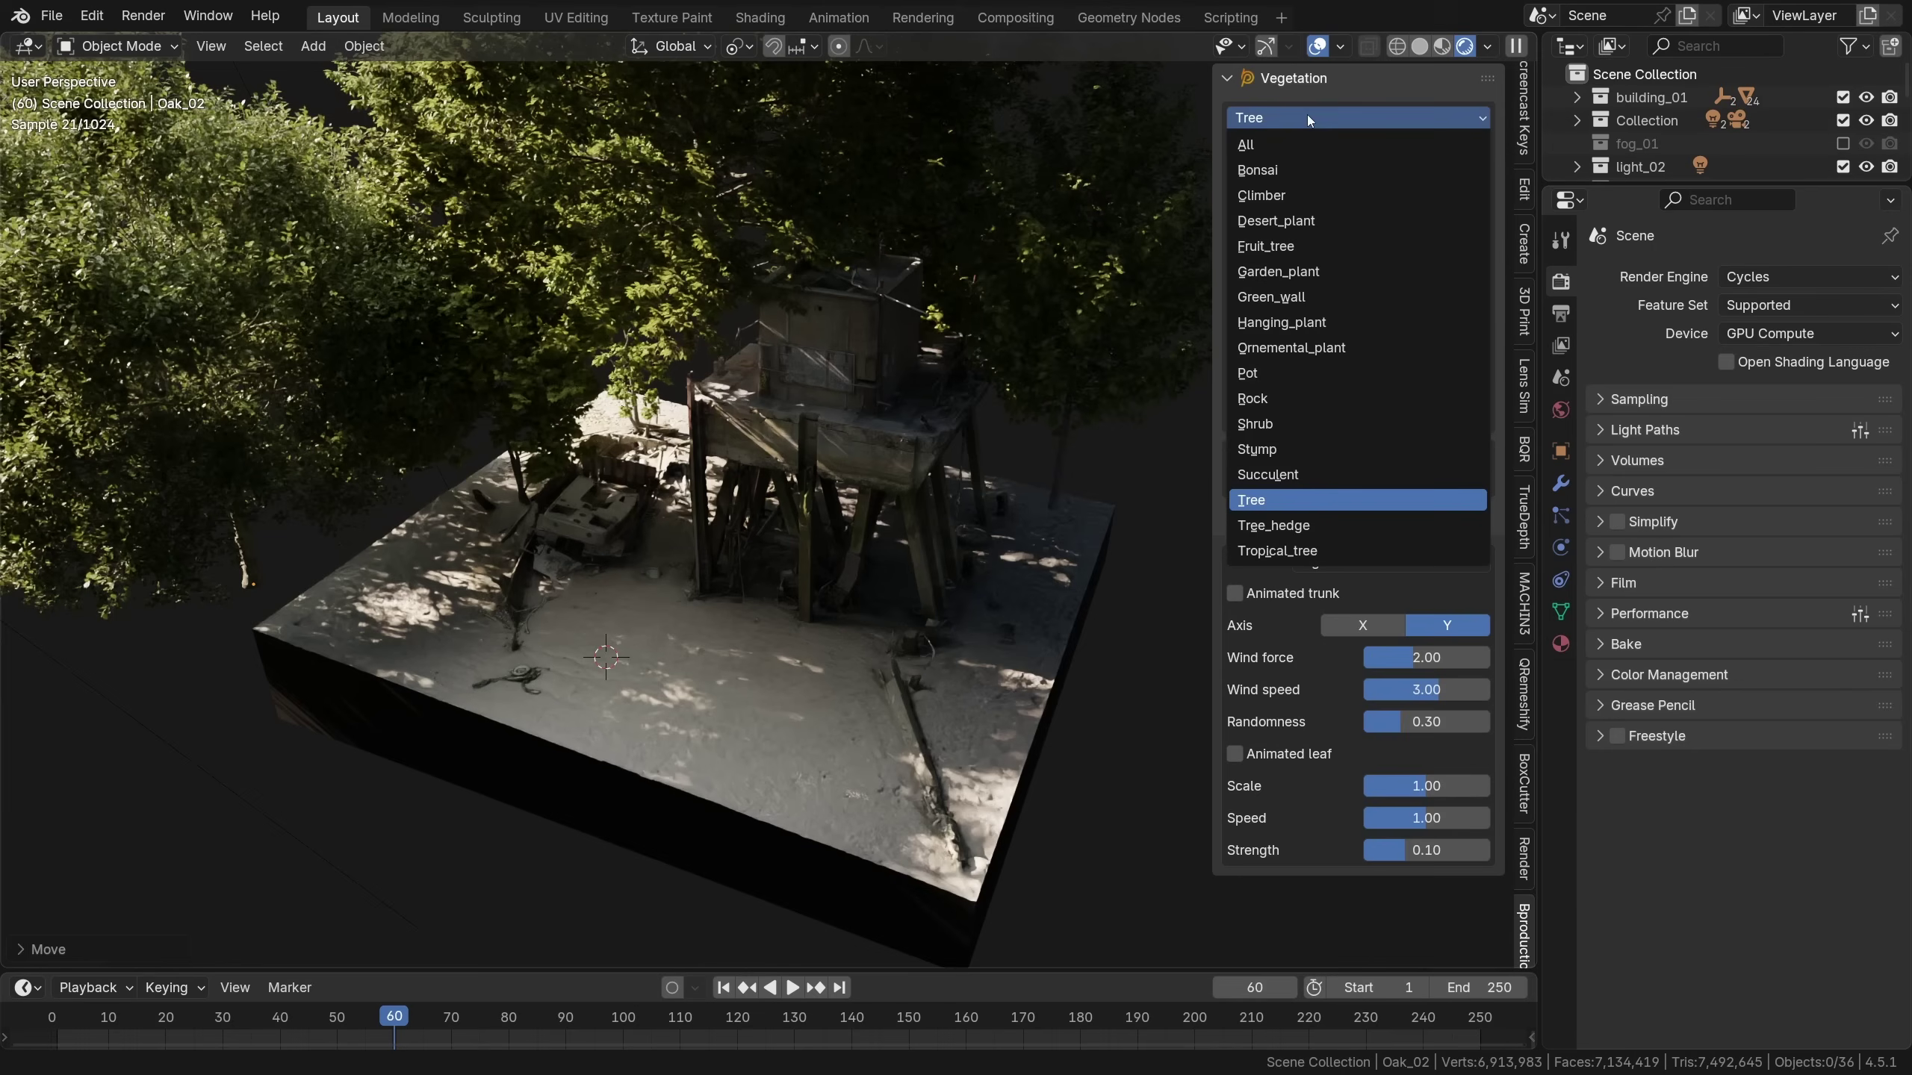
left_click(1272, 424)
left_click(1388, 417)
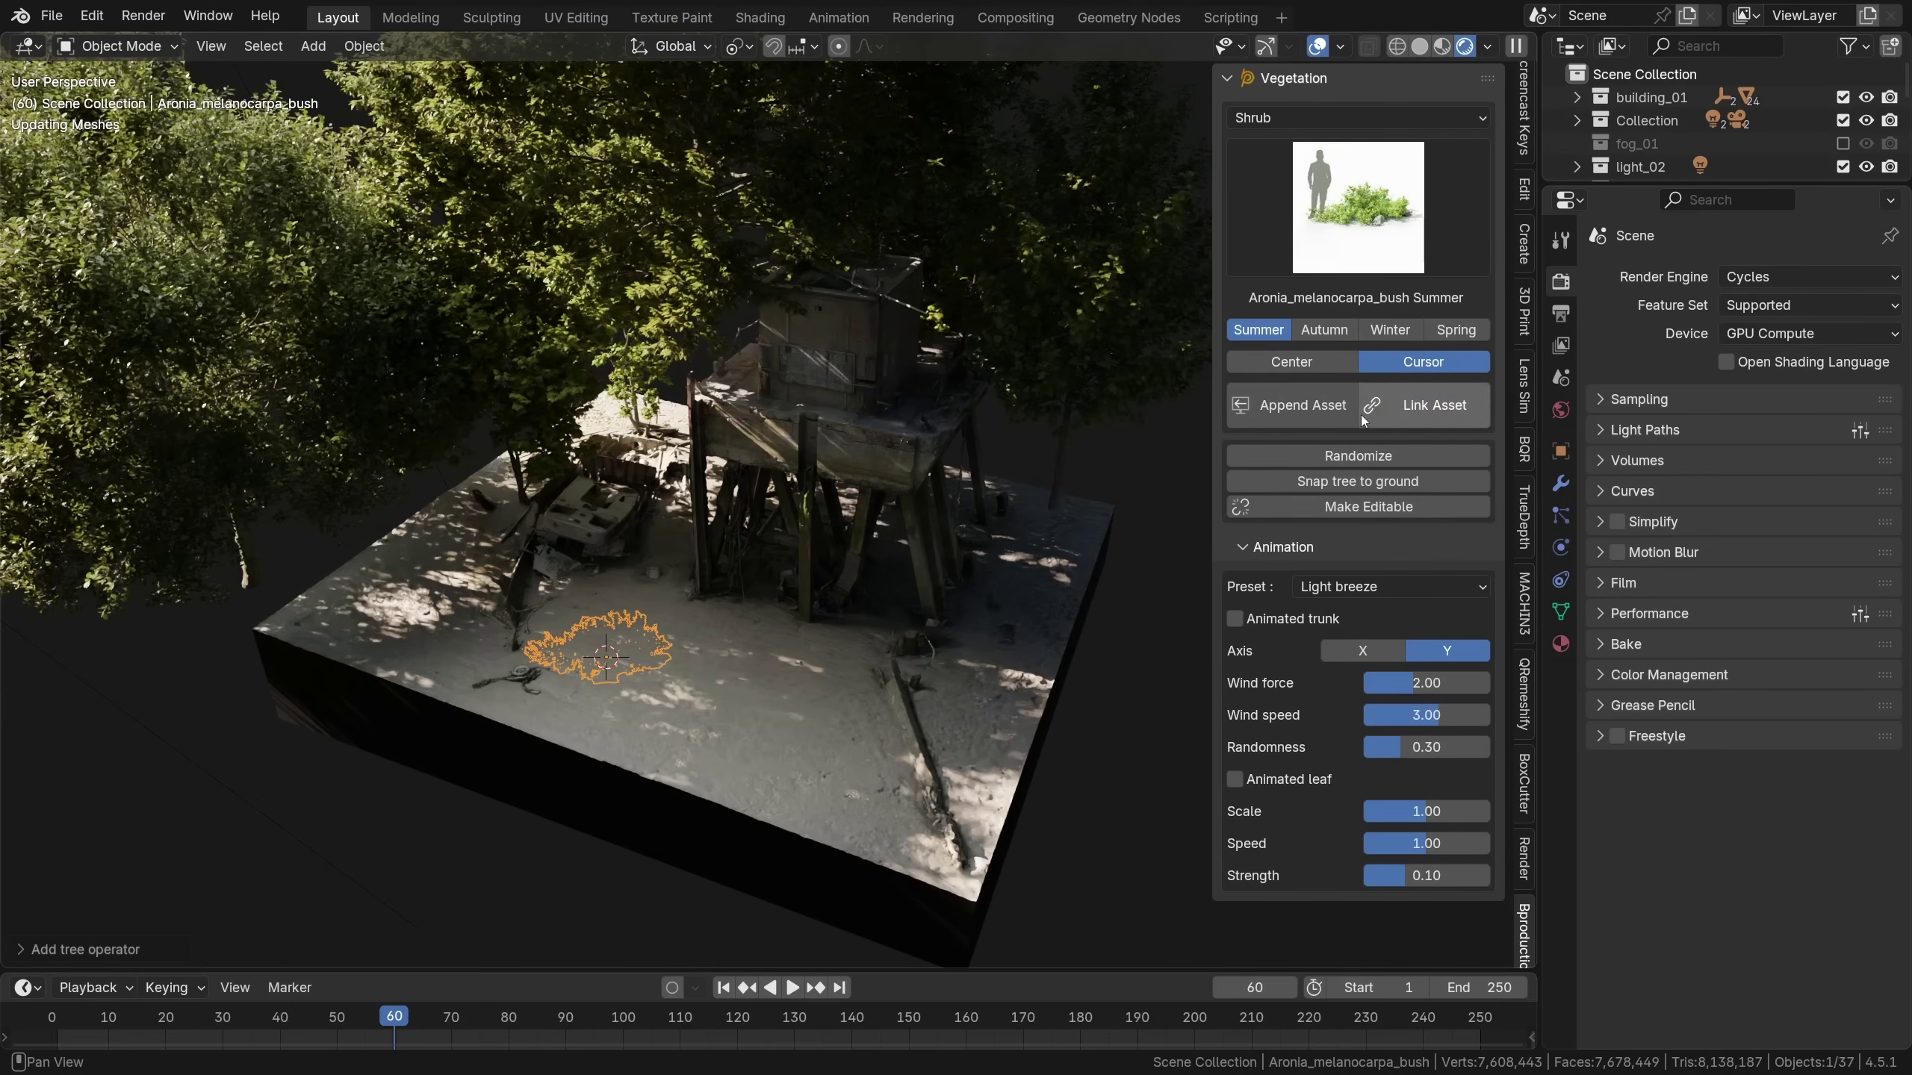
key("KP_0")
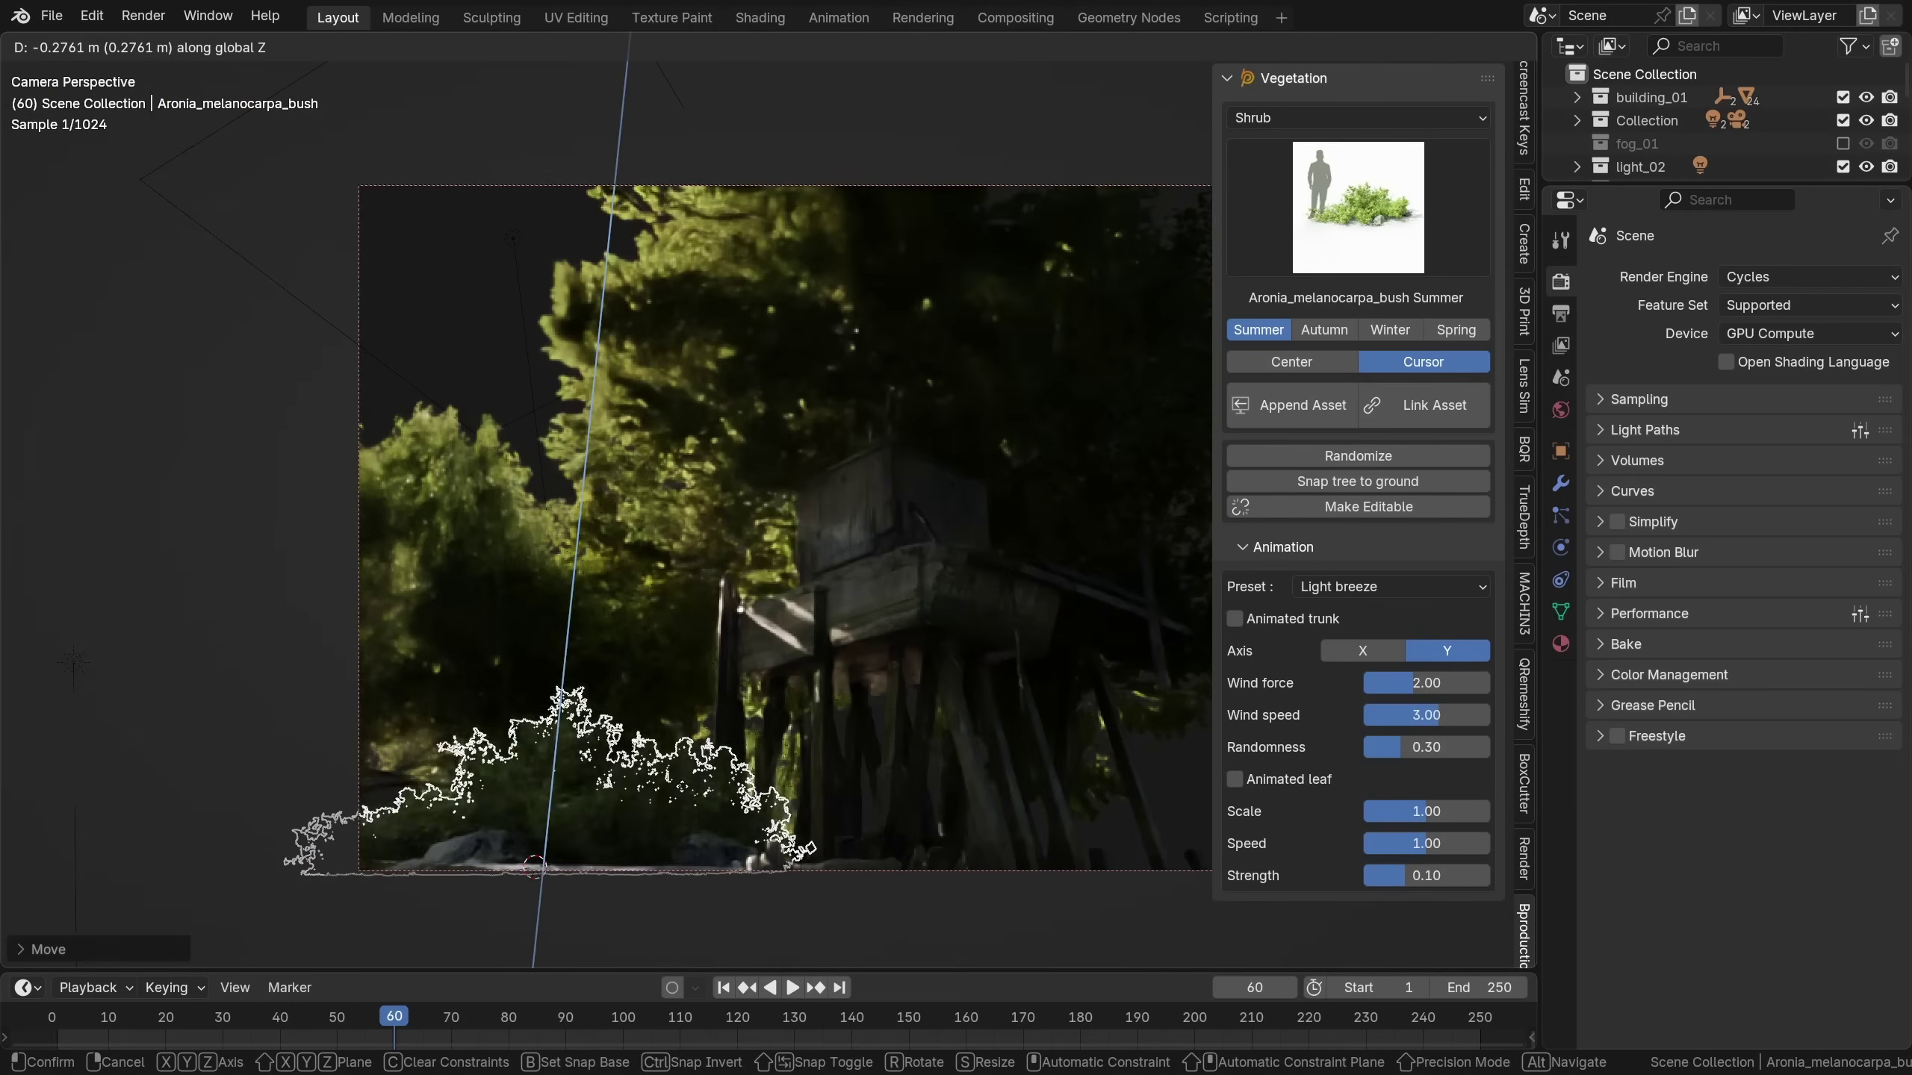
key("r")
key("r")
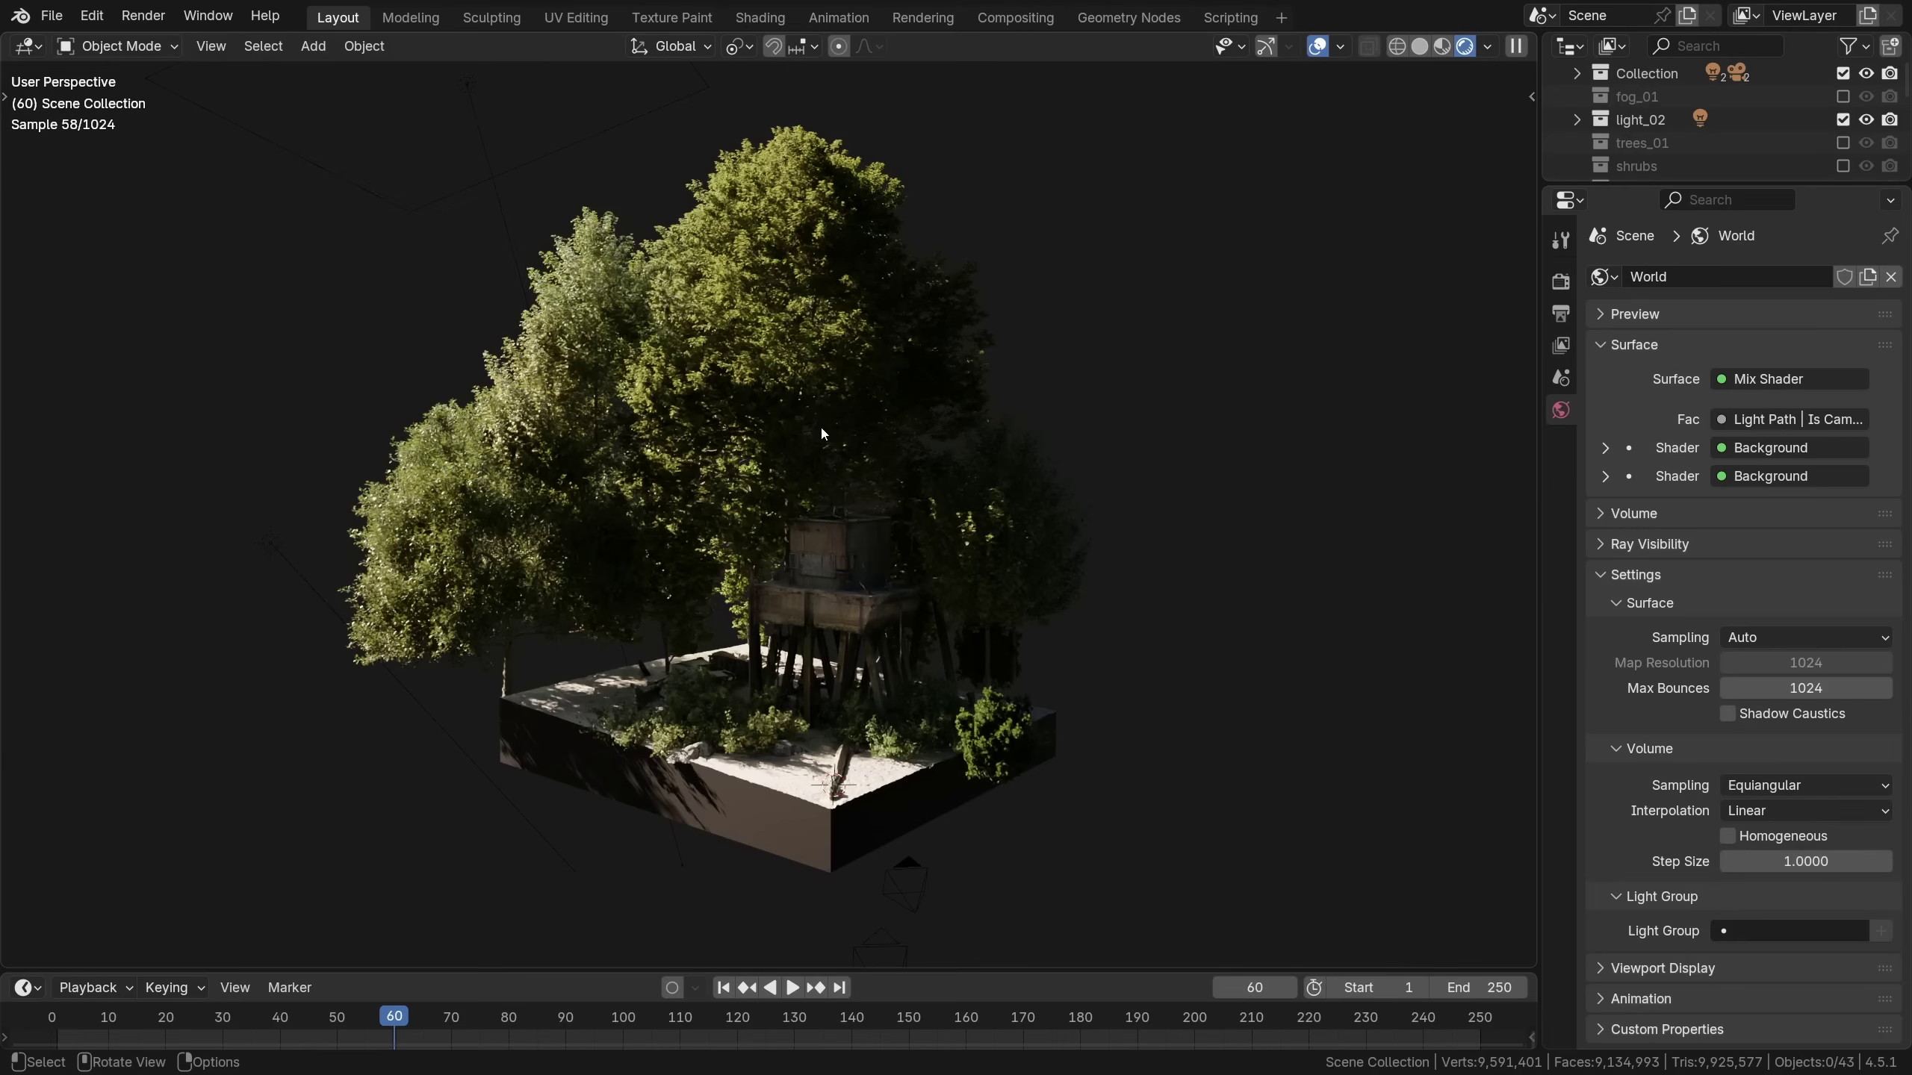
Apply the Medium wind animation preset to the Acer rubrum_01 tree beside the building
left_click(820, 425)
key("n")
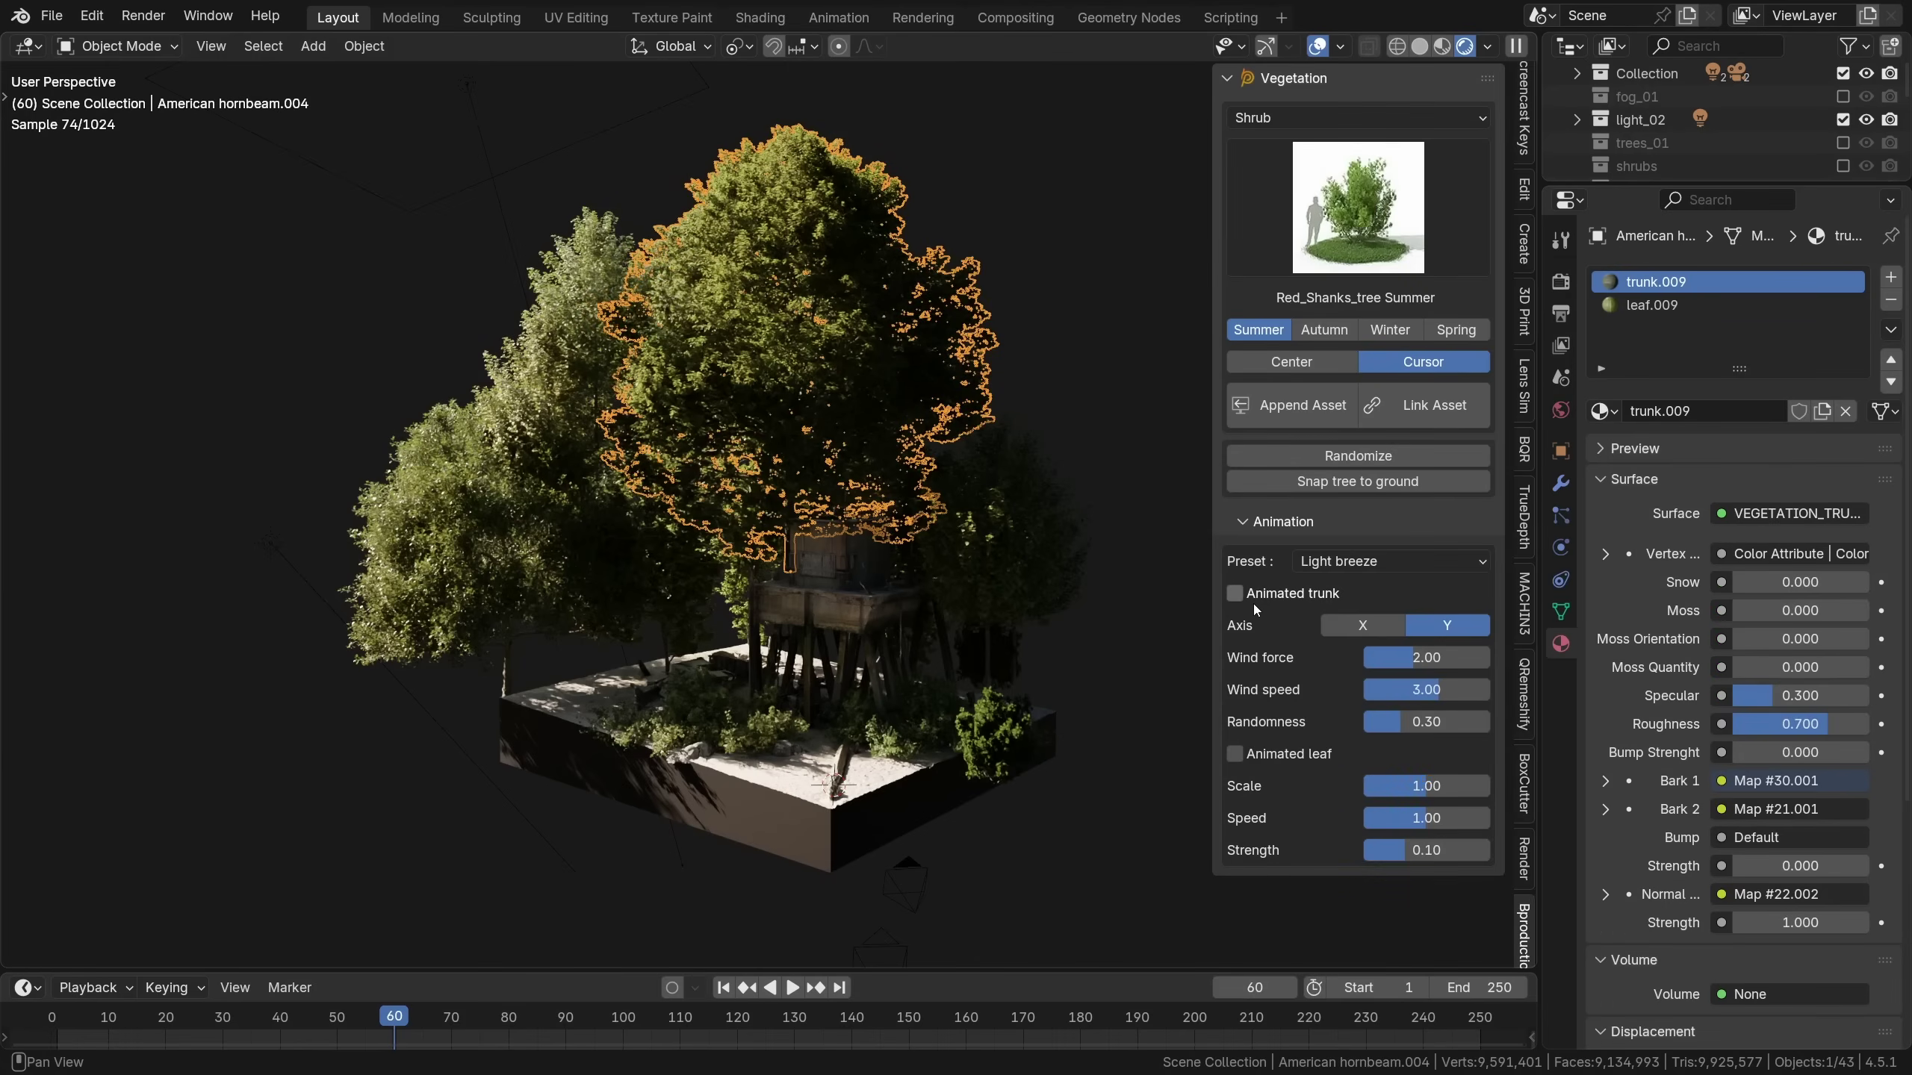
left_click(1054, 511)
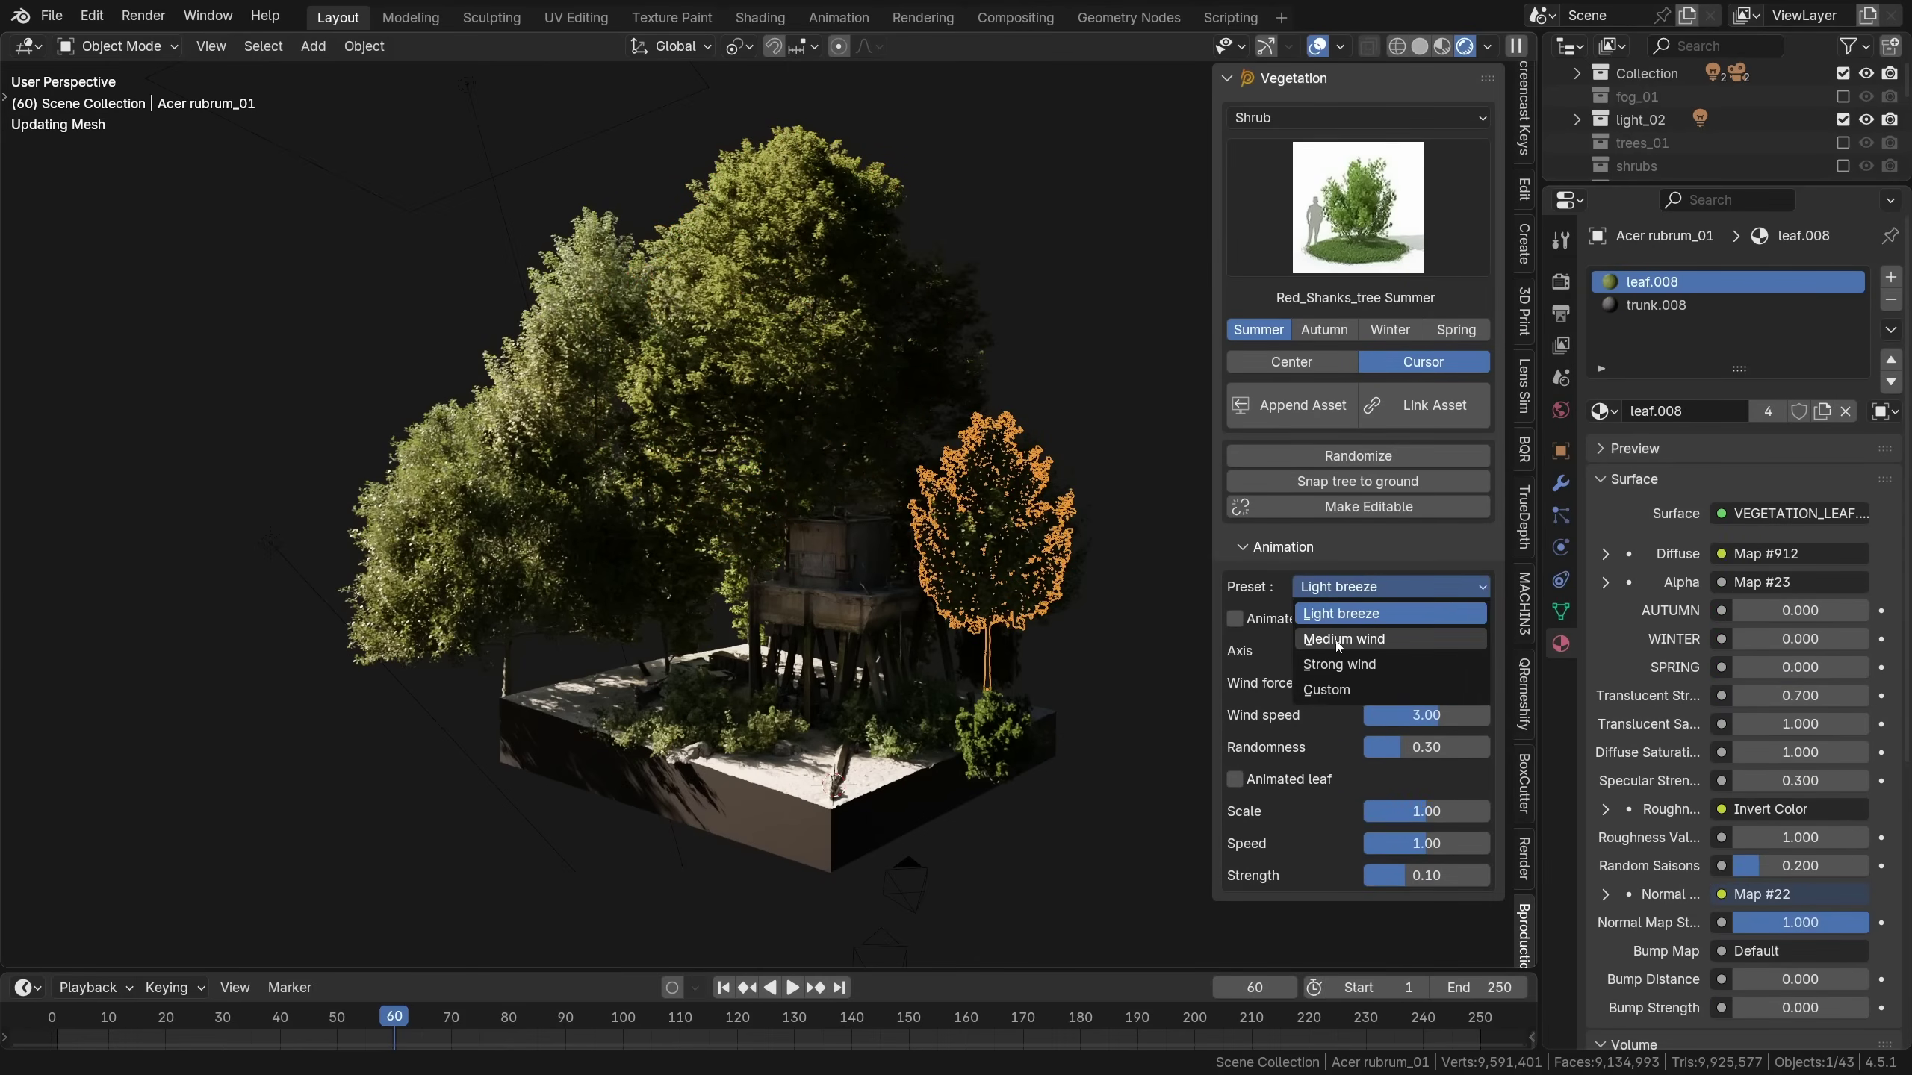
left_click(1337, 645)
Apply wind animation presets to the Oak_02 and Acer rubrum_01.003 trees, using Light breeze for the oak
left_click(527, 527)
left_click(1341, 593)
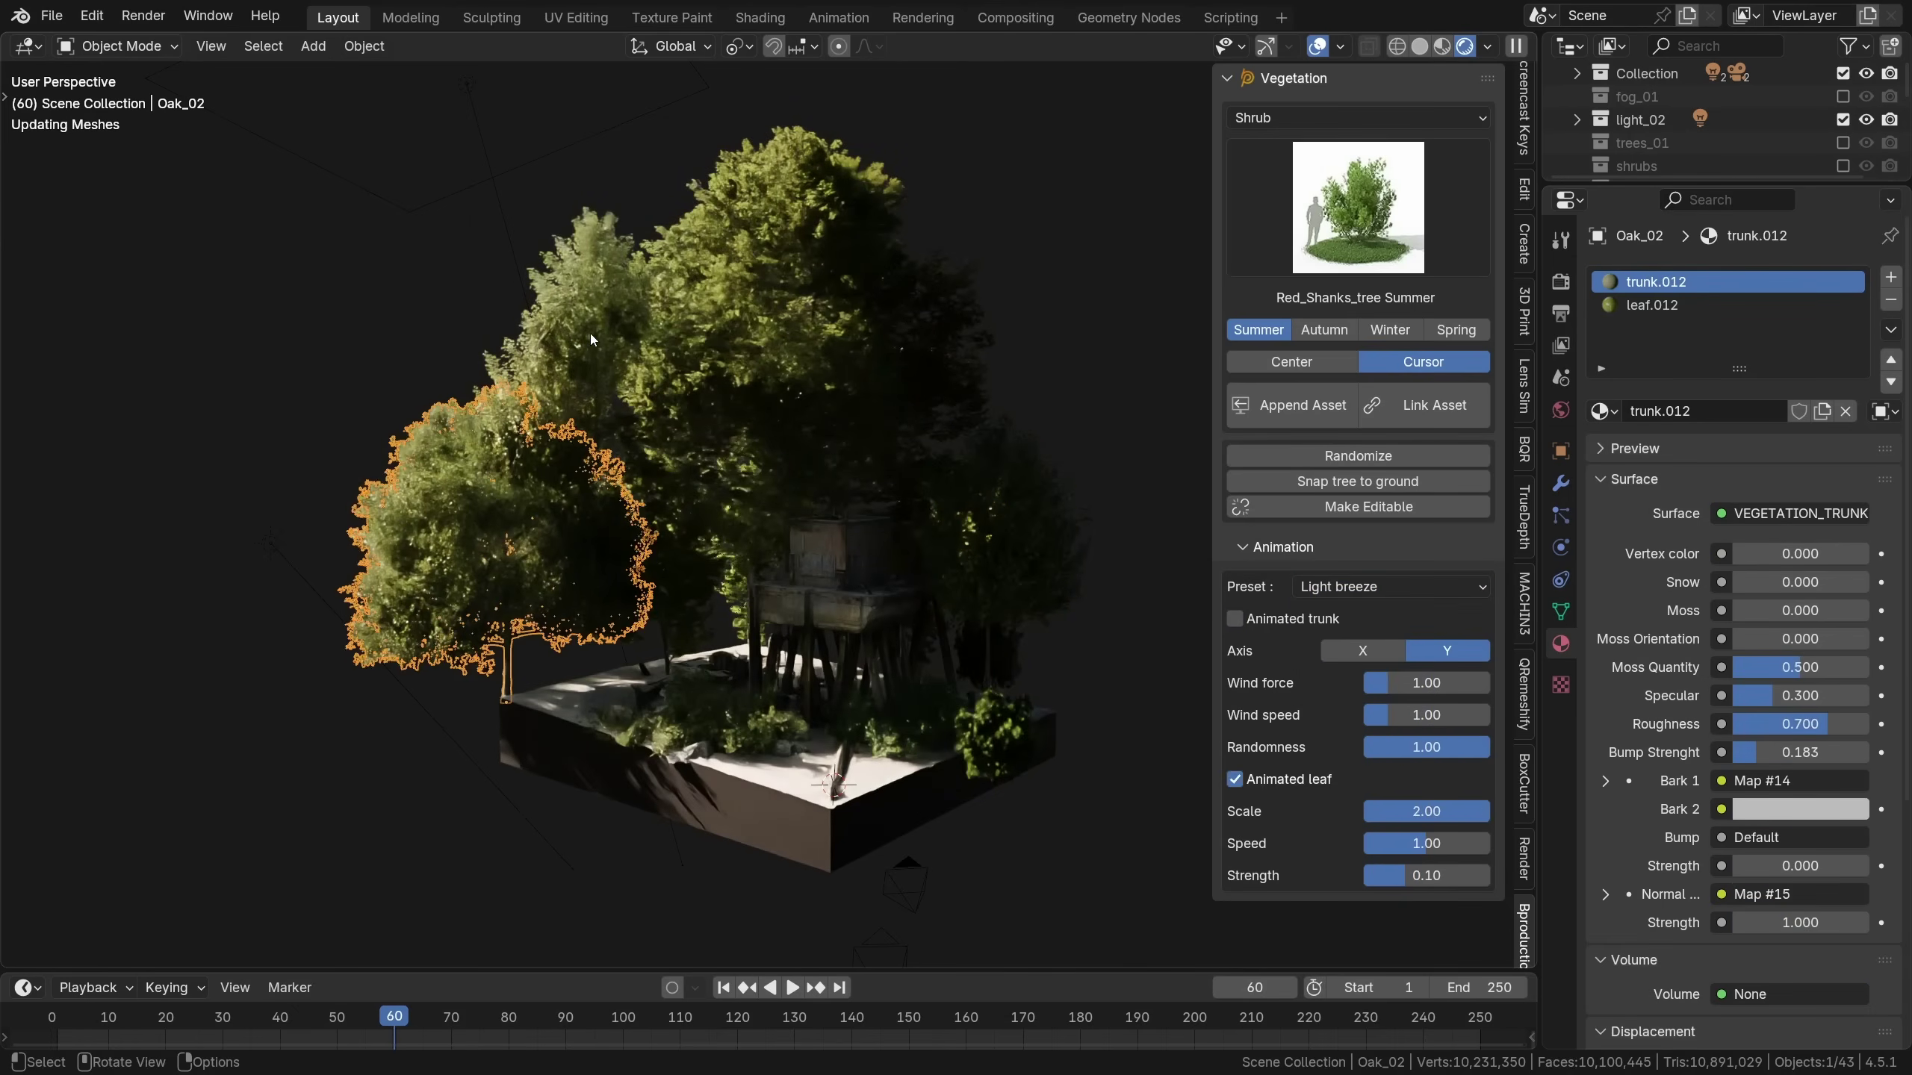
left_click(593, 340)
left_click(1355, 587)
Play the wind animation in an uncluttered viewport with solid shading
key("n")
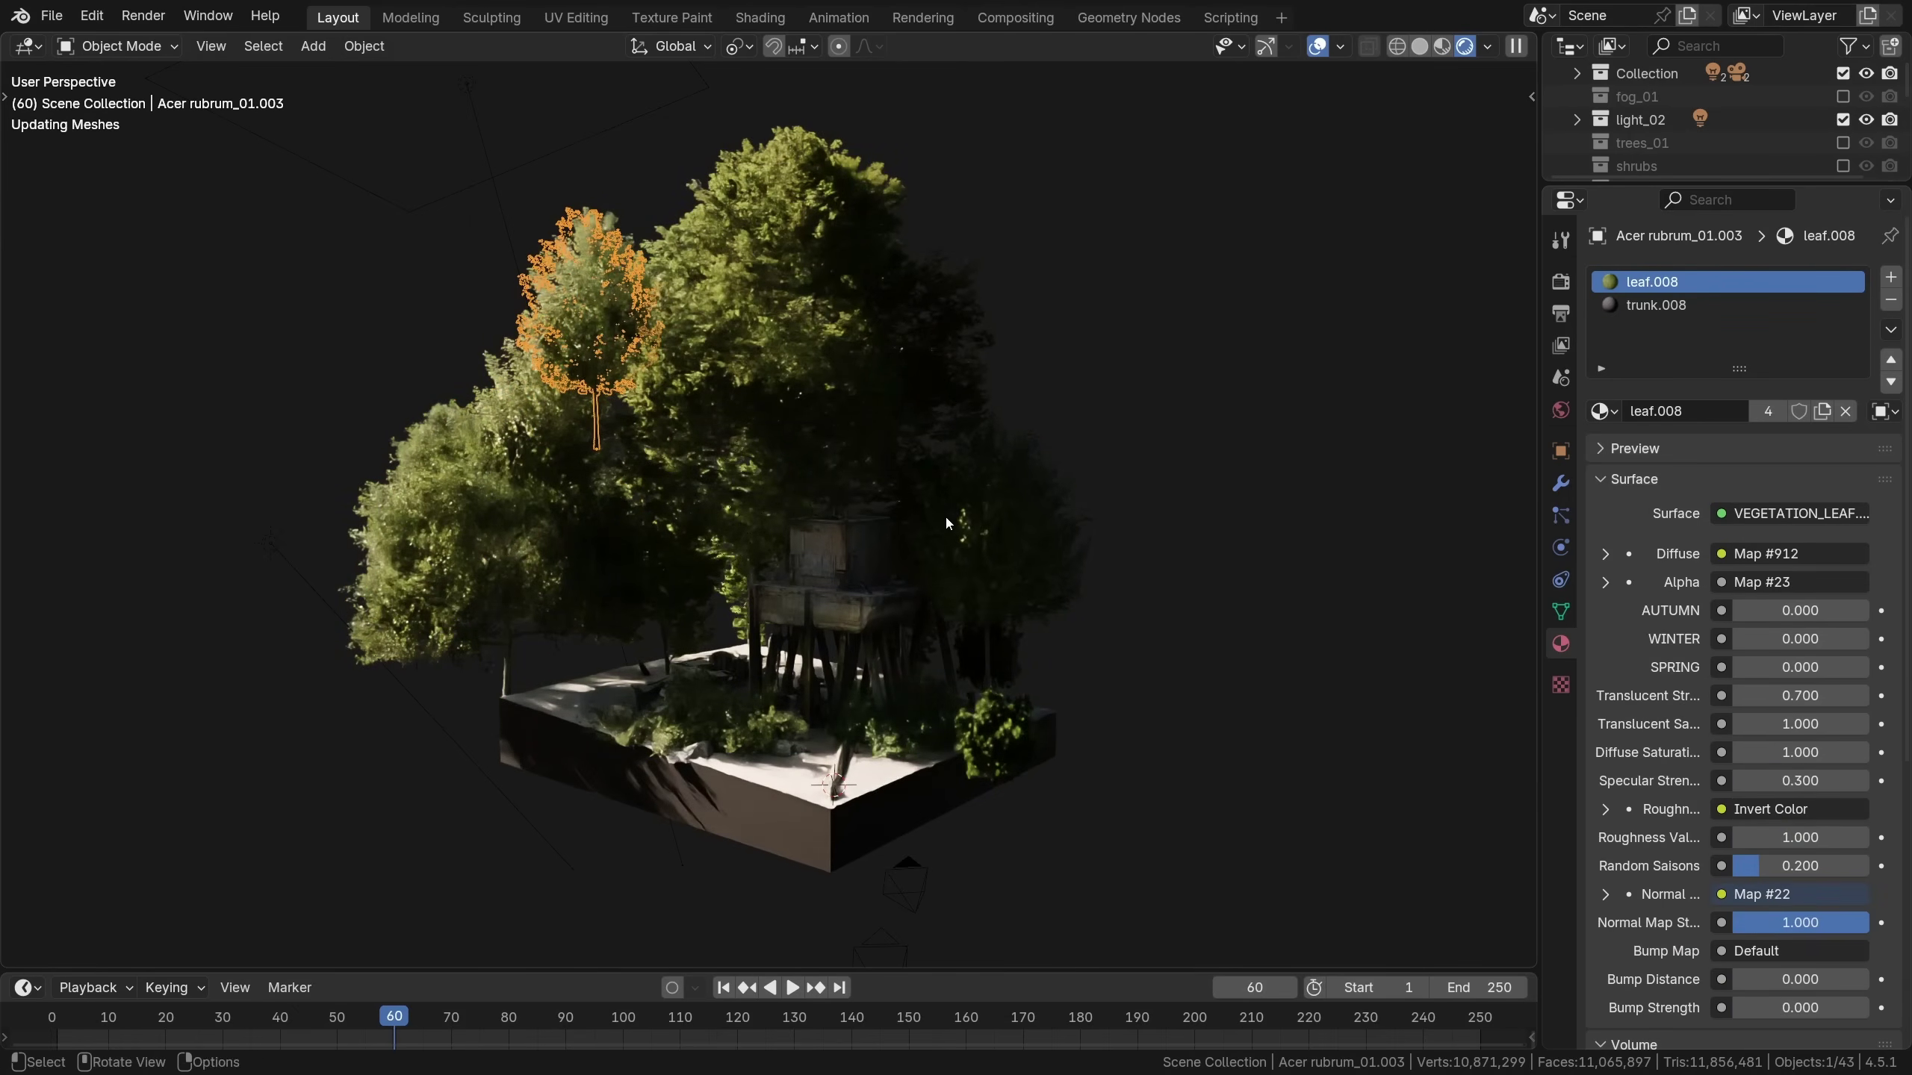
left_click(1419, 47)
key("space")
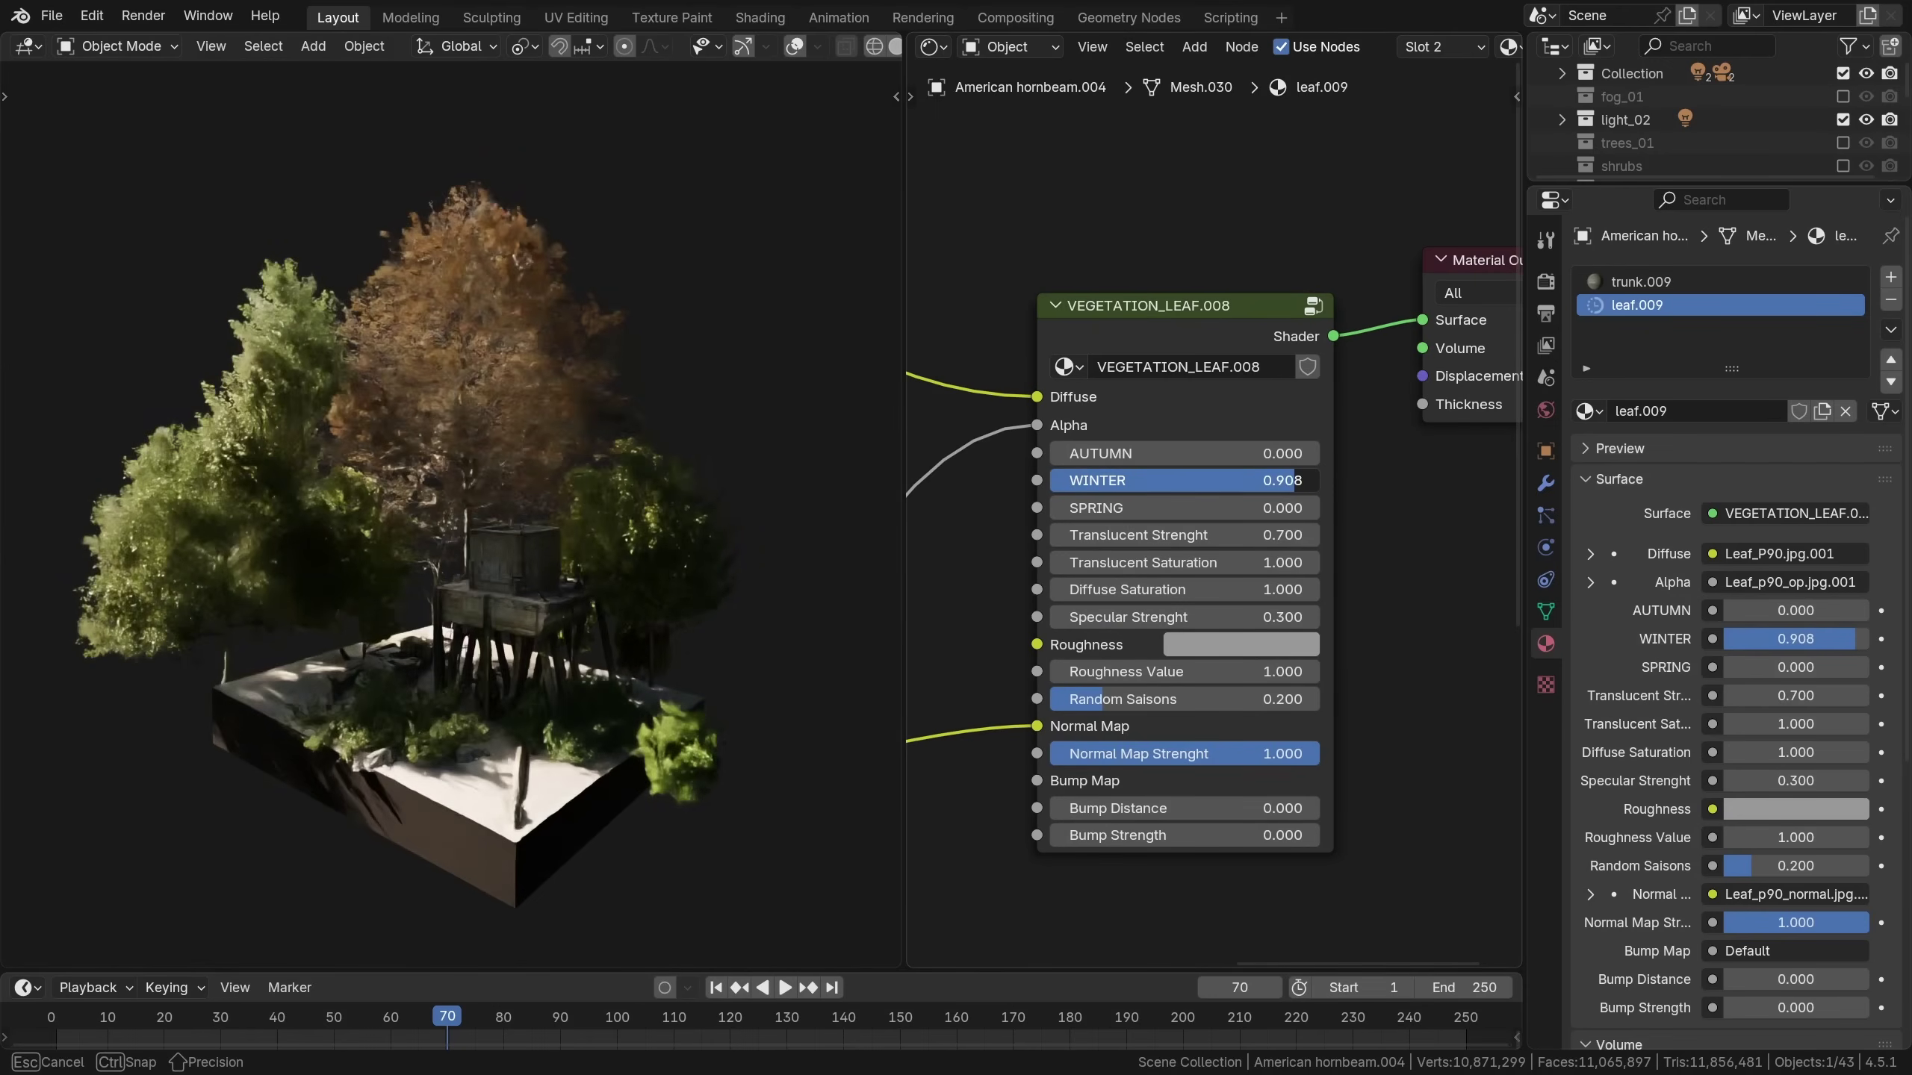
Raise the leaf shader's Winter value to about 0.94 on the Acer rubrum trees and also increase it on Oak_02
left_click(663, 523)
left_click_drag(1174, 380, 1325, 380)
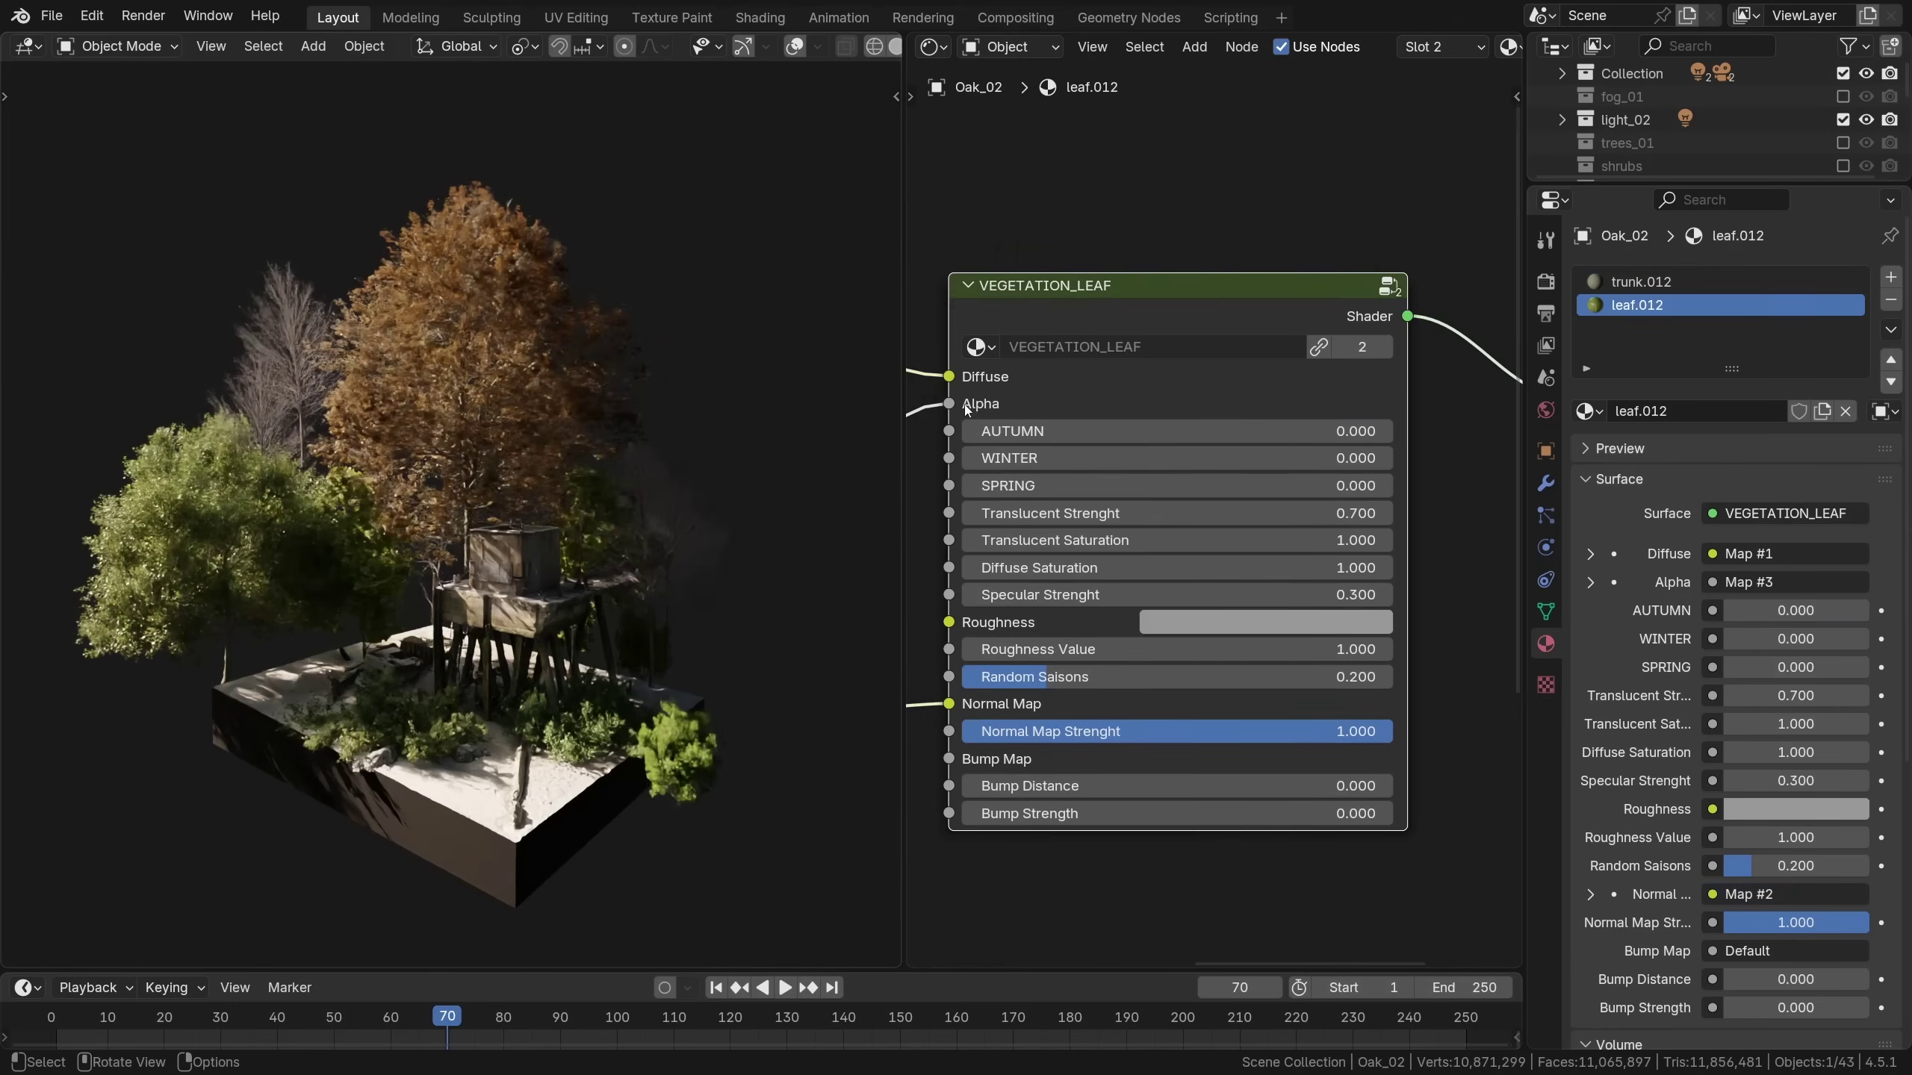
left_click_drag(1174, 458, 1364, 457)
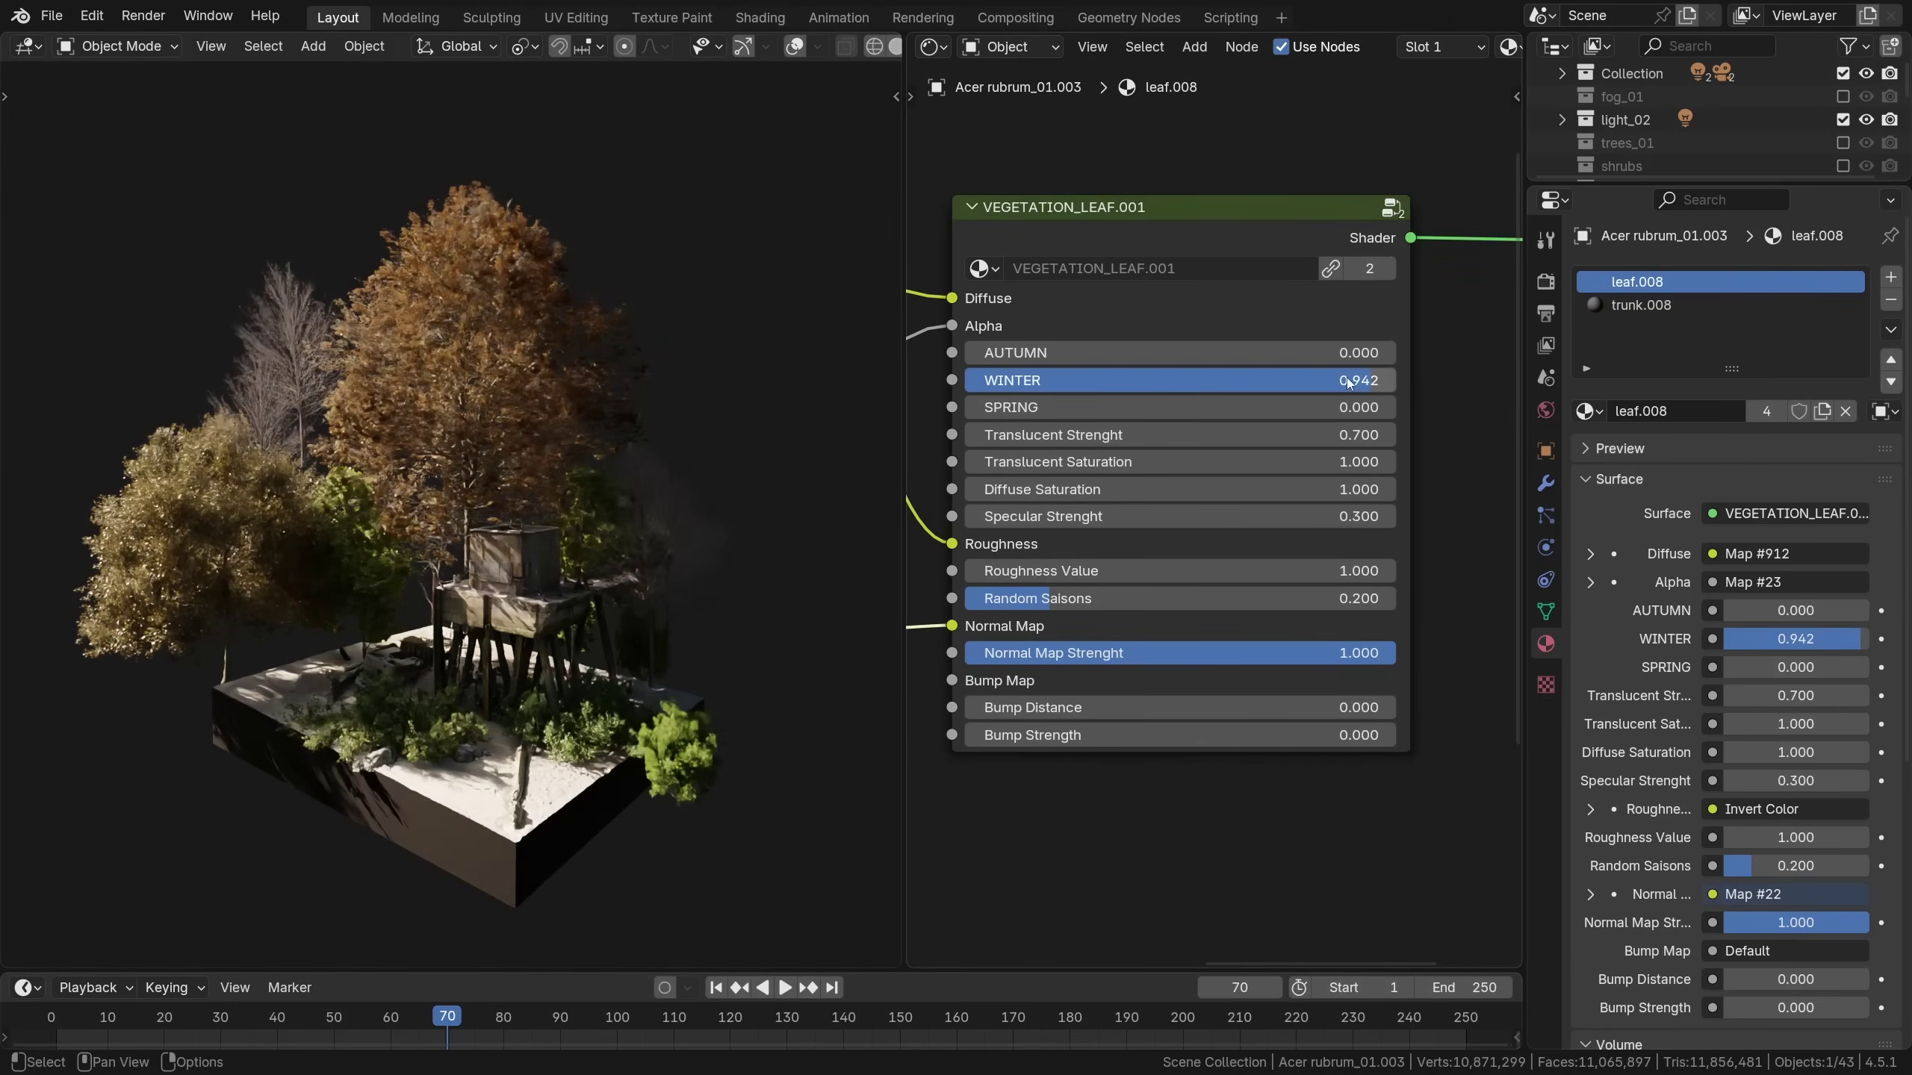
Raise the Winter value of the American hornbeam's leaf shader to about 0.95
left_click(566, 374)
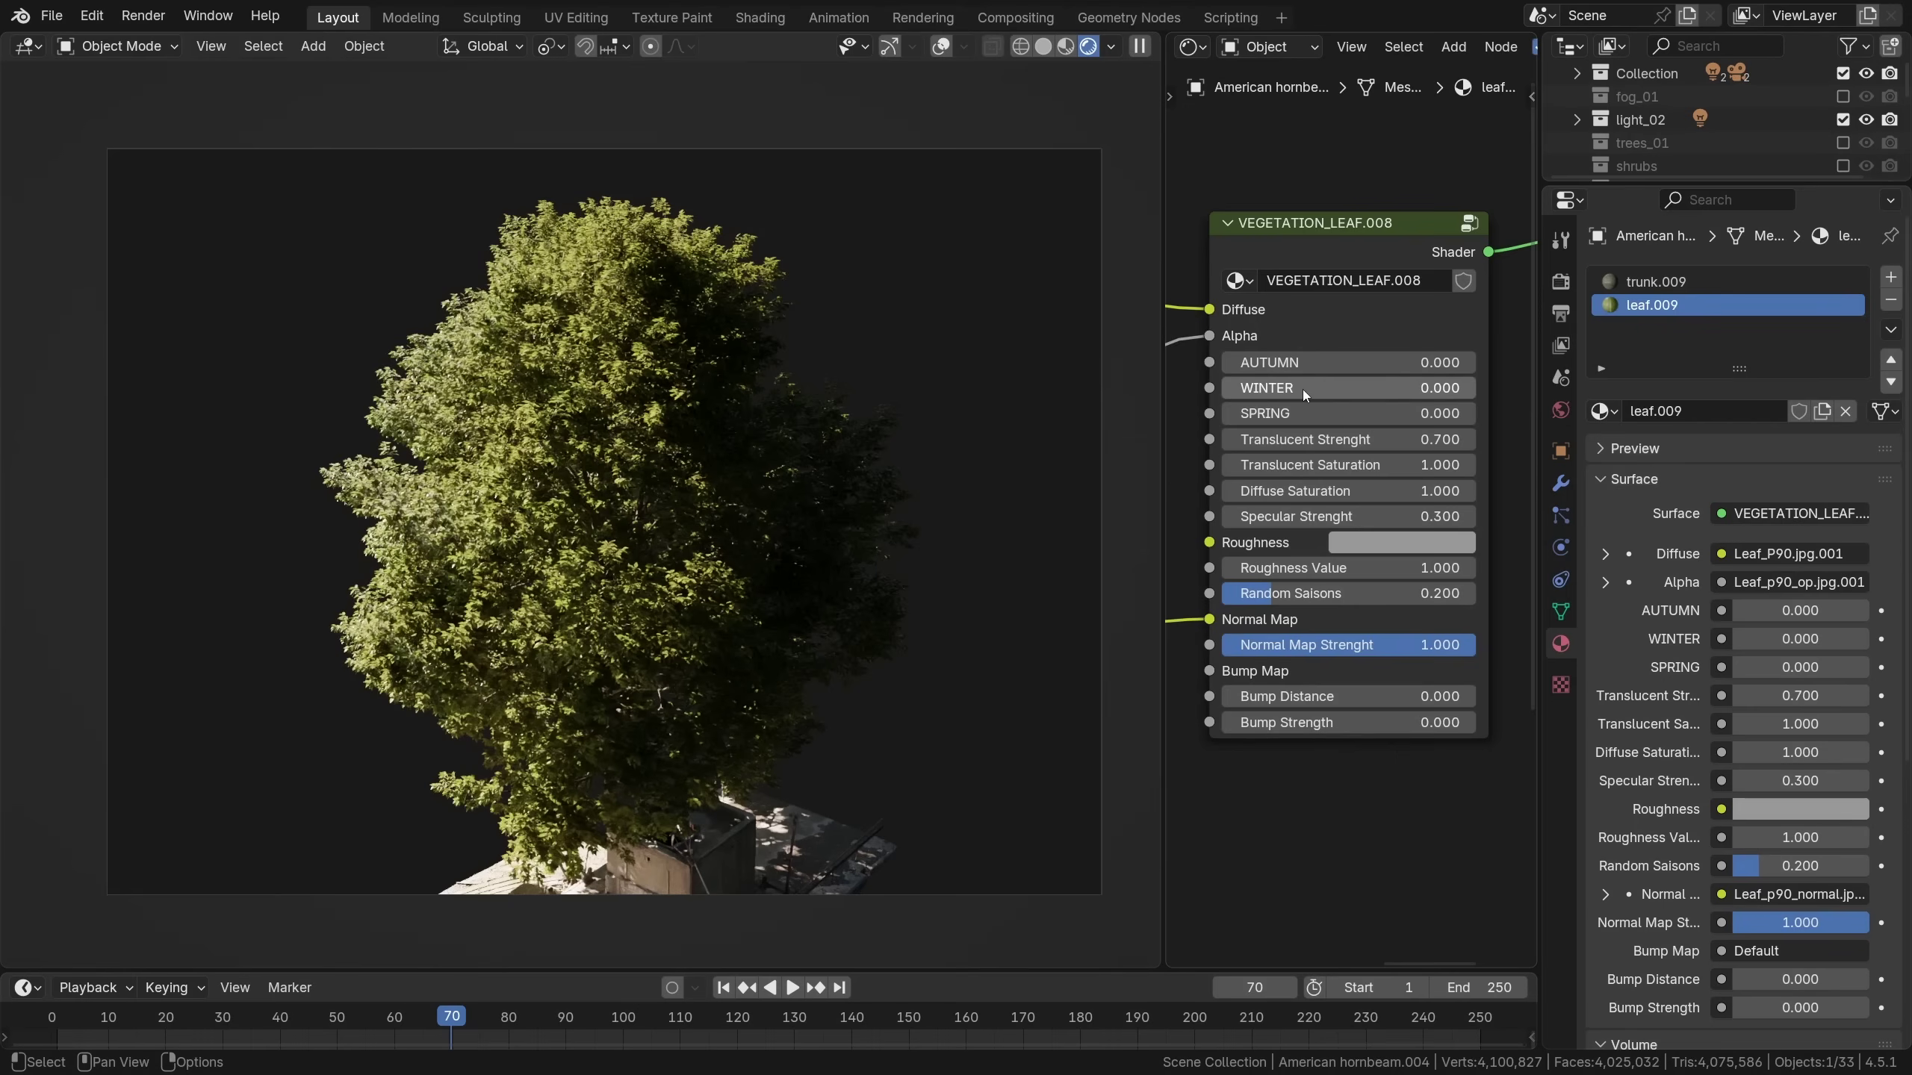
left_click_drag(1302, 389, 1272, 389)
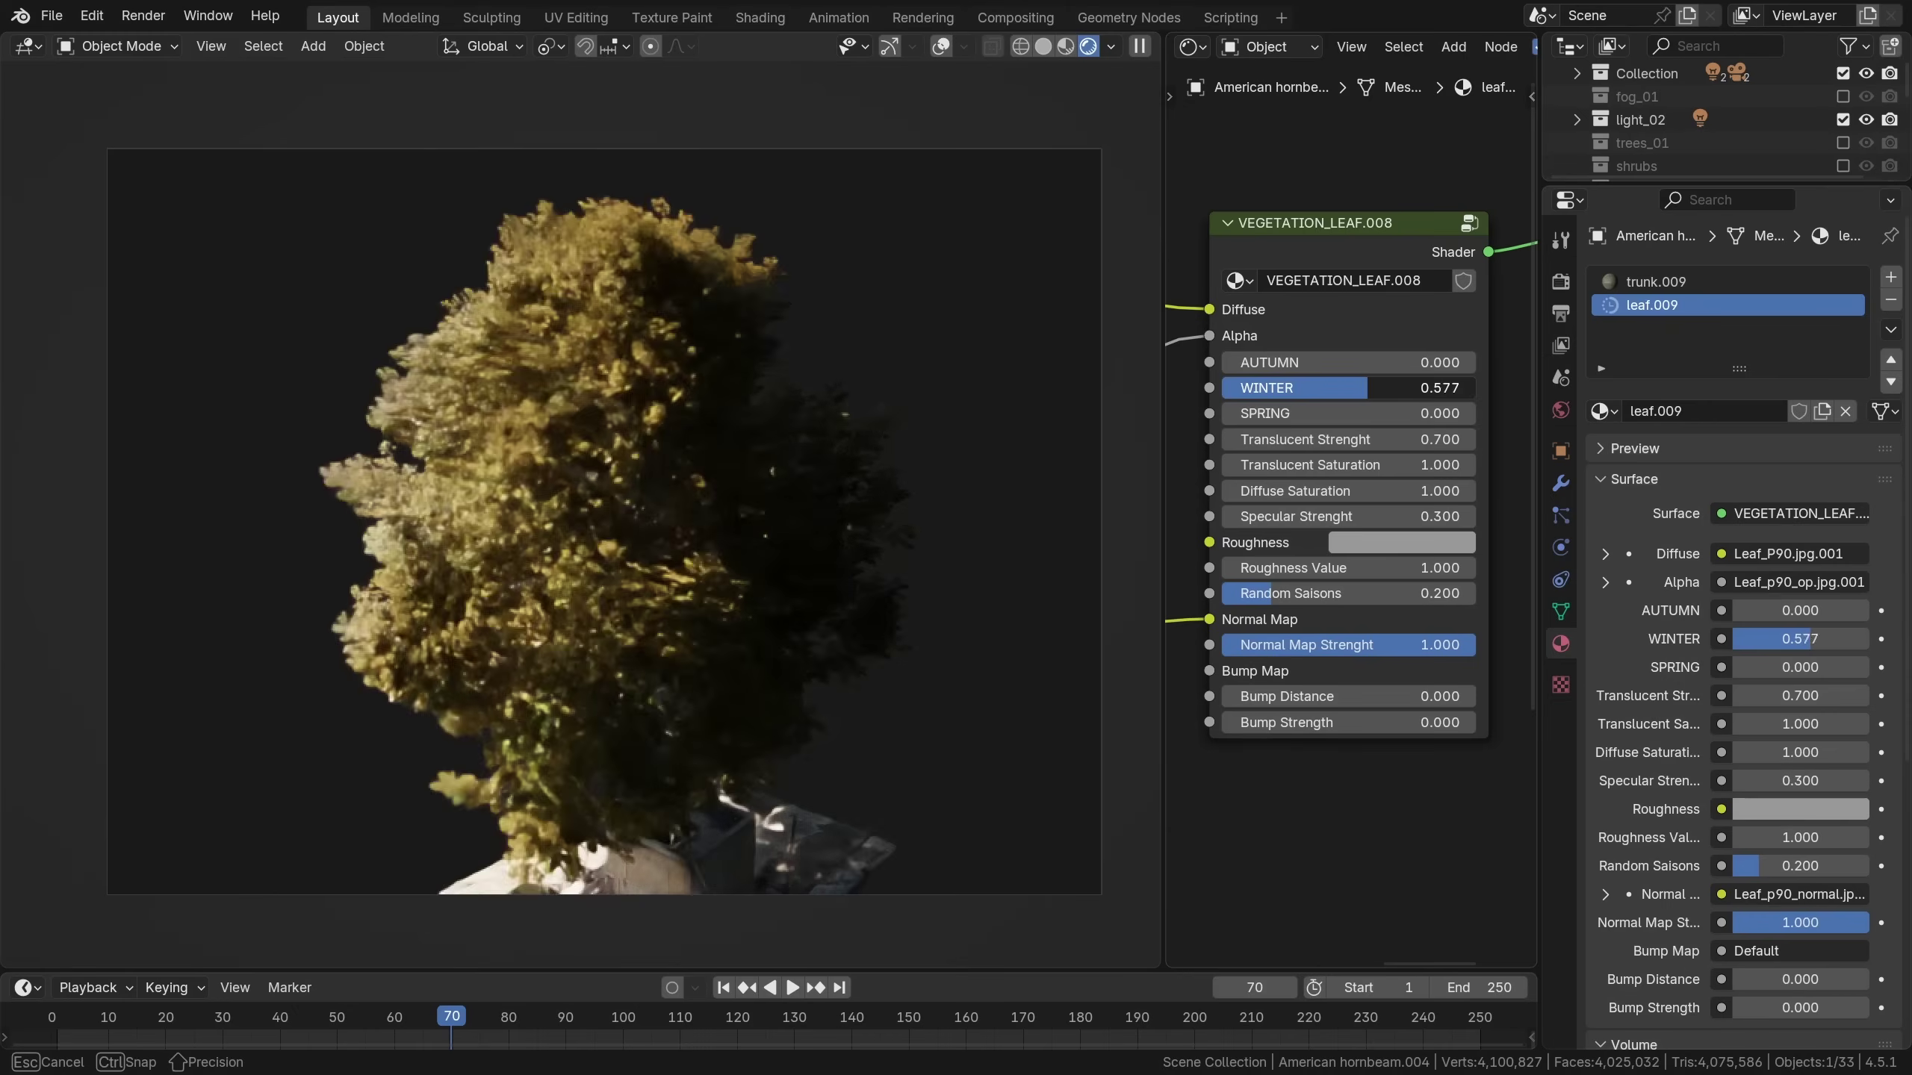
left_click_drag(1432, 388, 1463, 388)
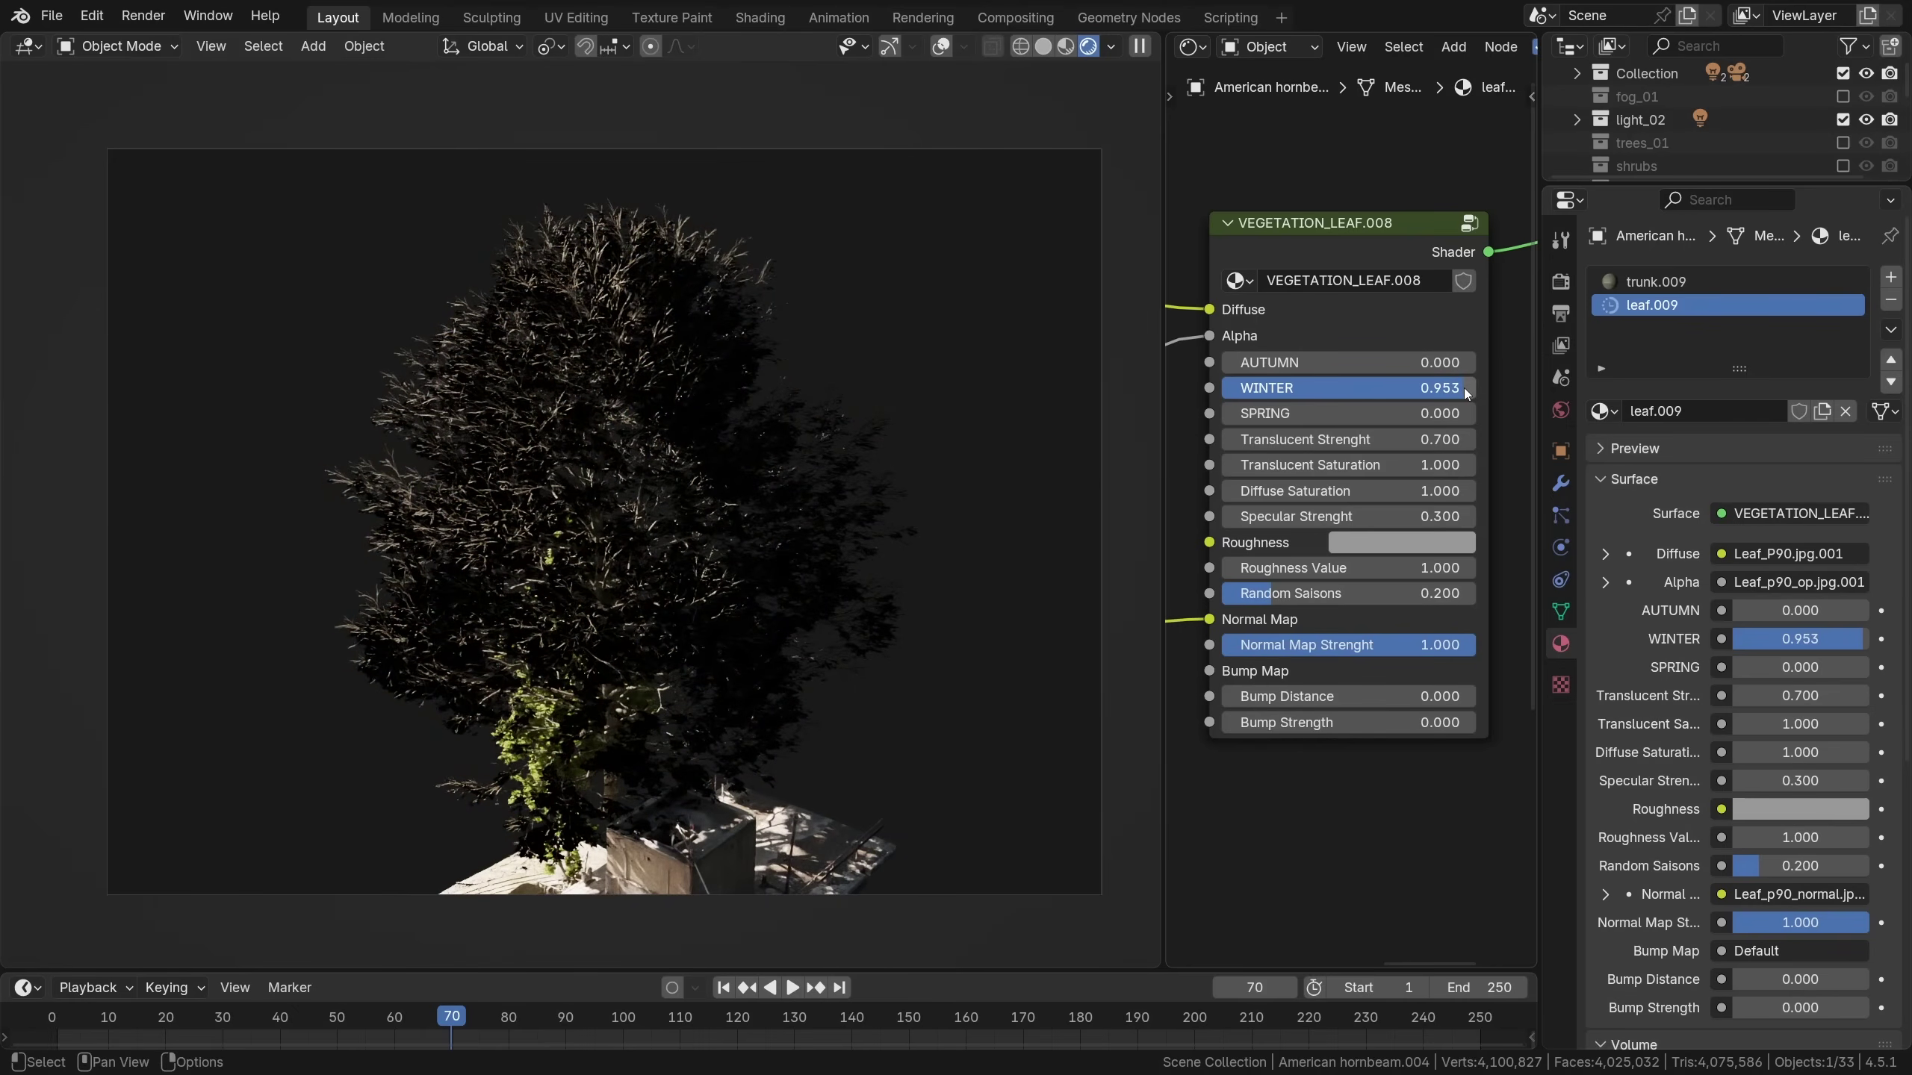
Raise the light bounce limit in the render's Light Paths settings
left_click(1560, 281)
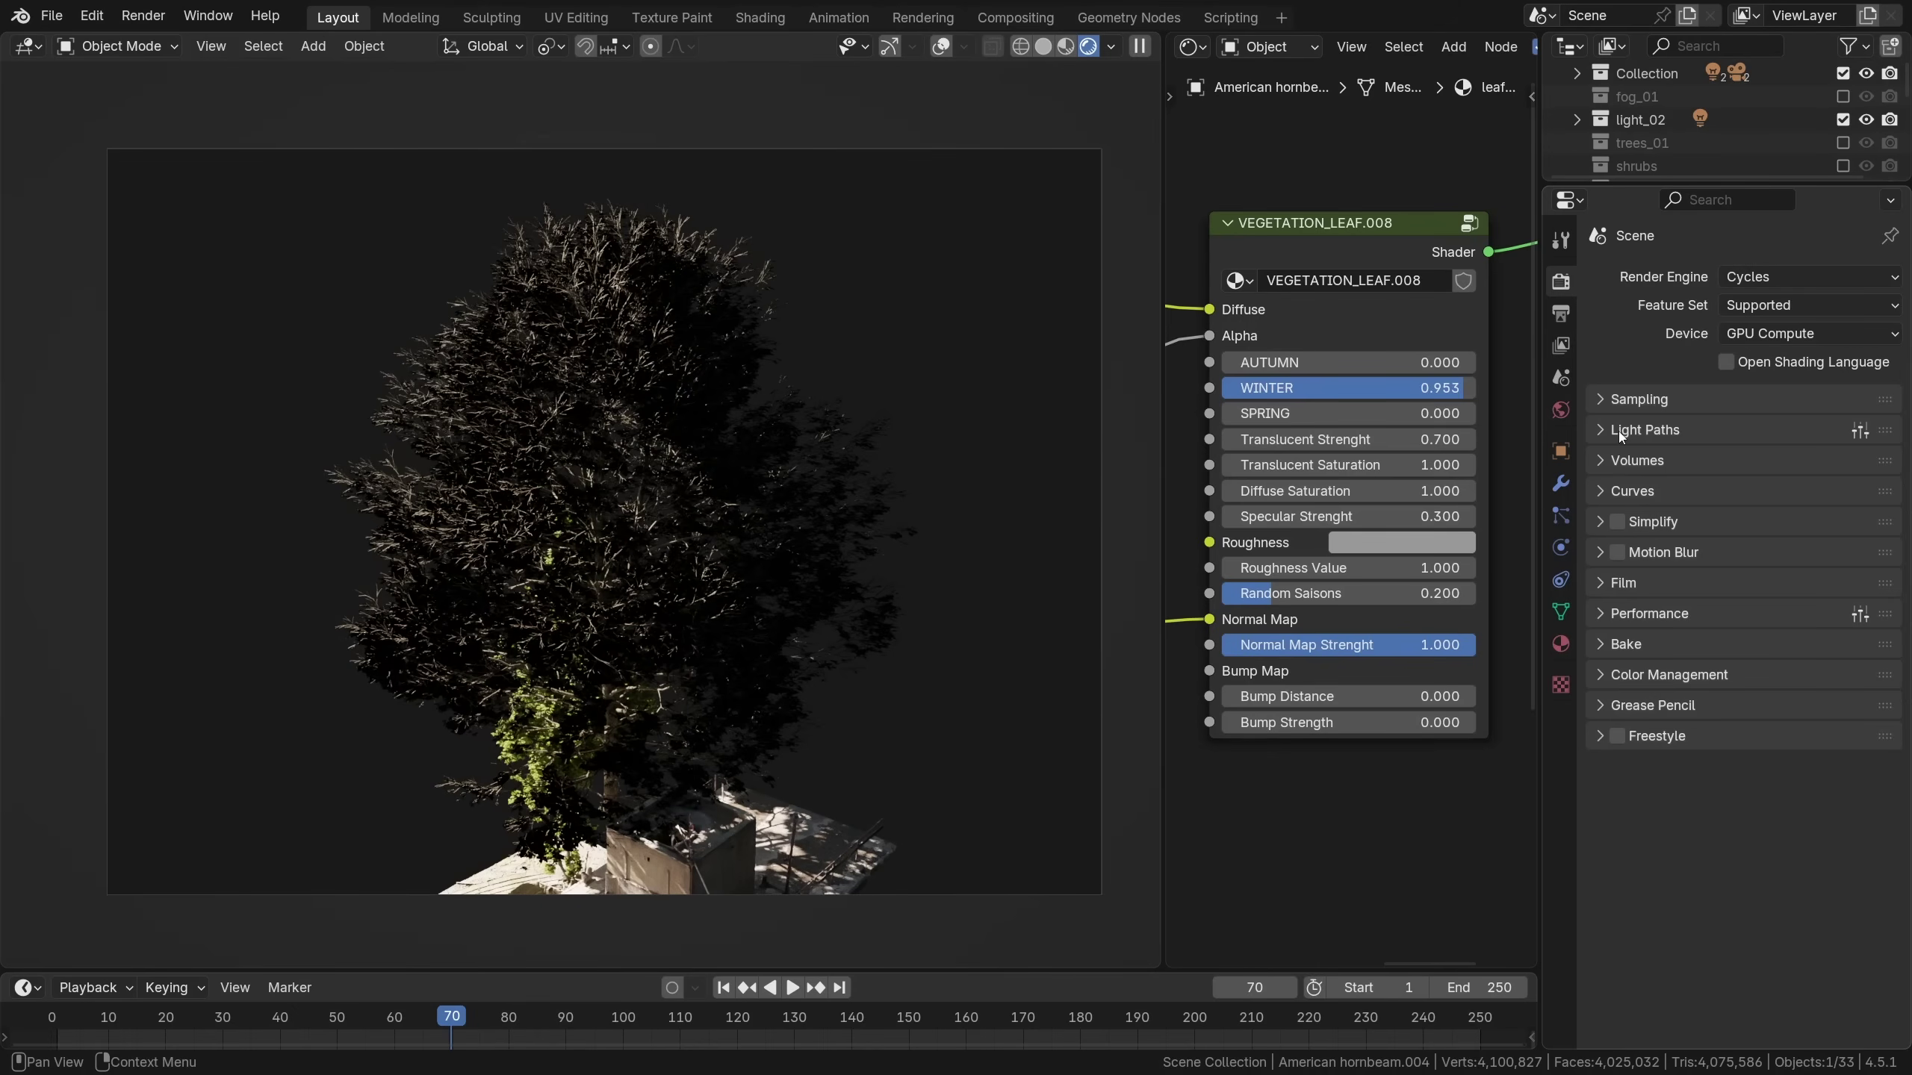
left_click(1619, 431)
left_click_drag(1773, 616, 1909, 616)
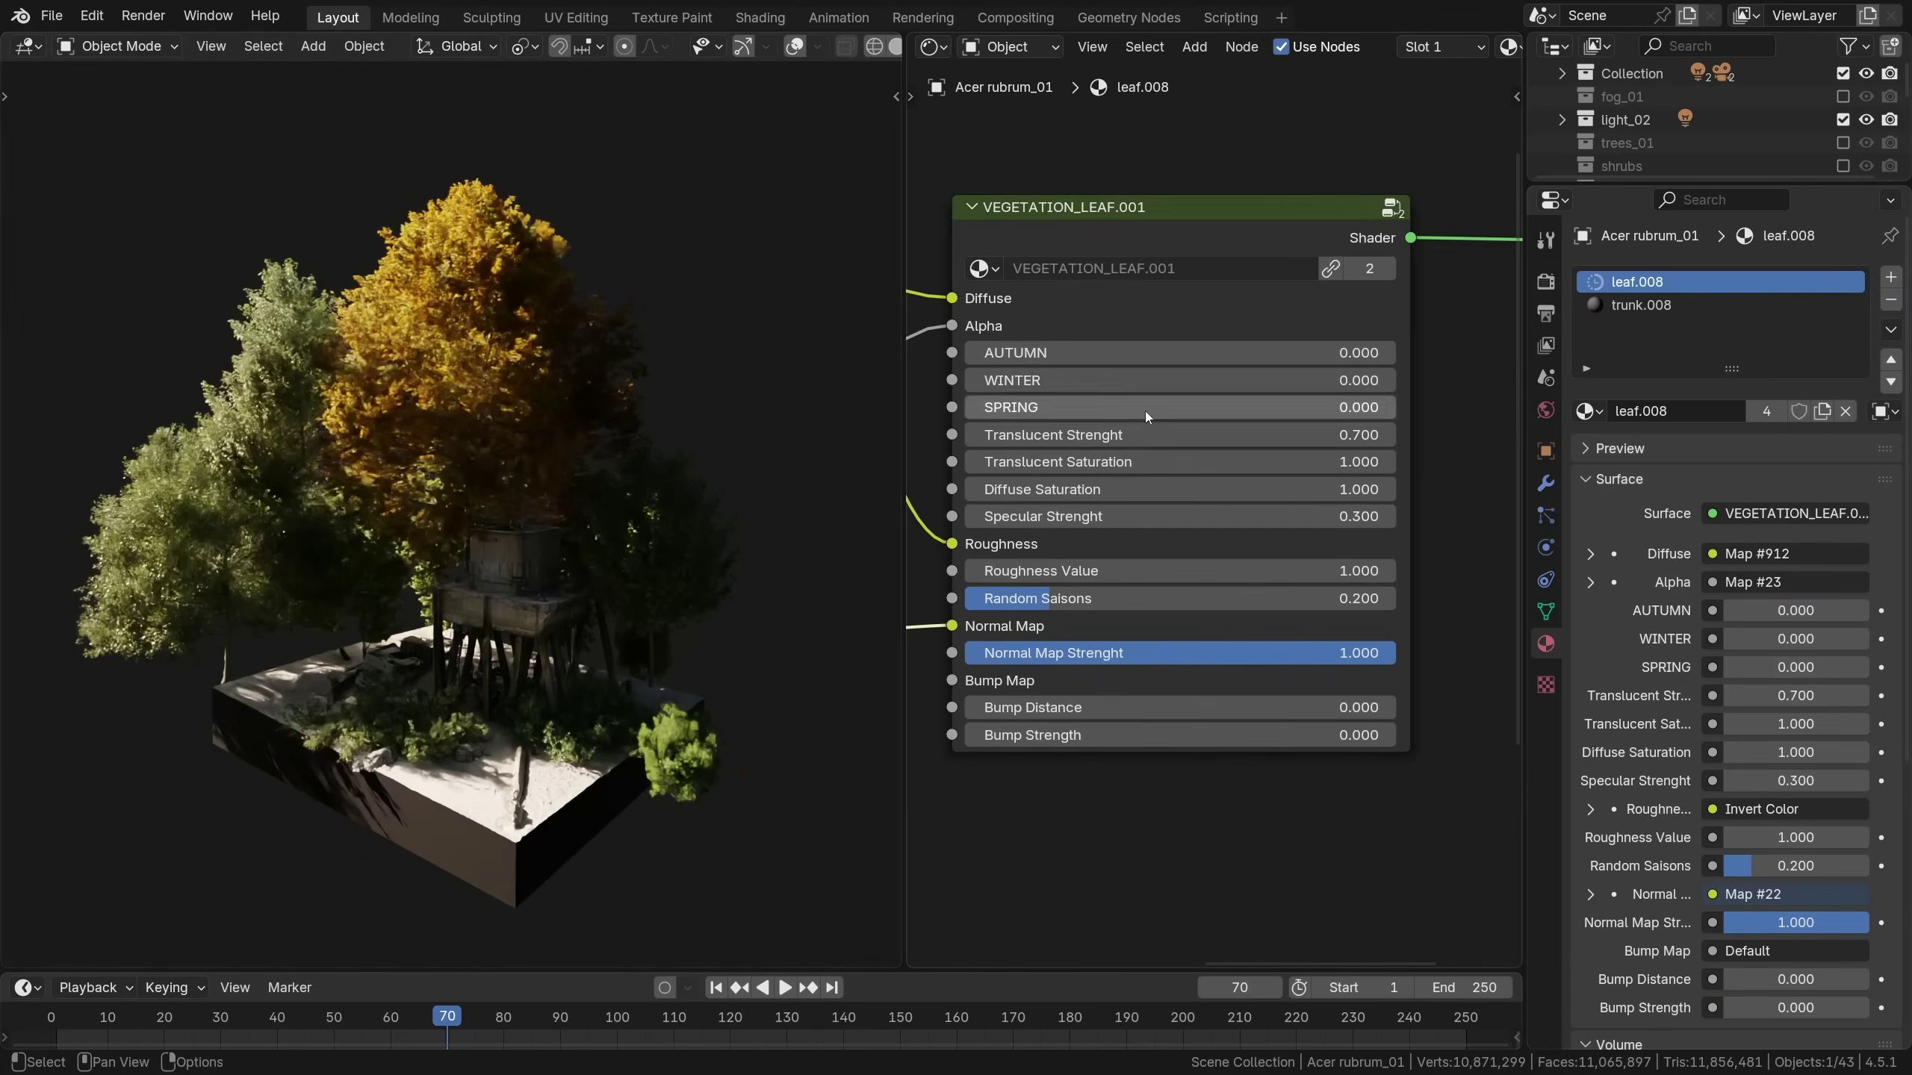
Set the Autumn value of the Acer rubrum_01 leaf shader to about 0.88
left_click_drag(1137, 352, 1393, 352)
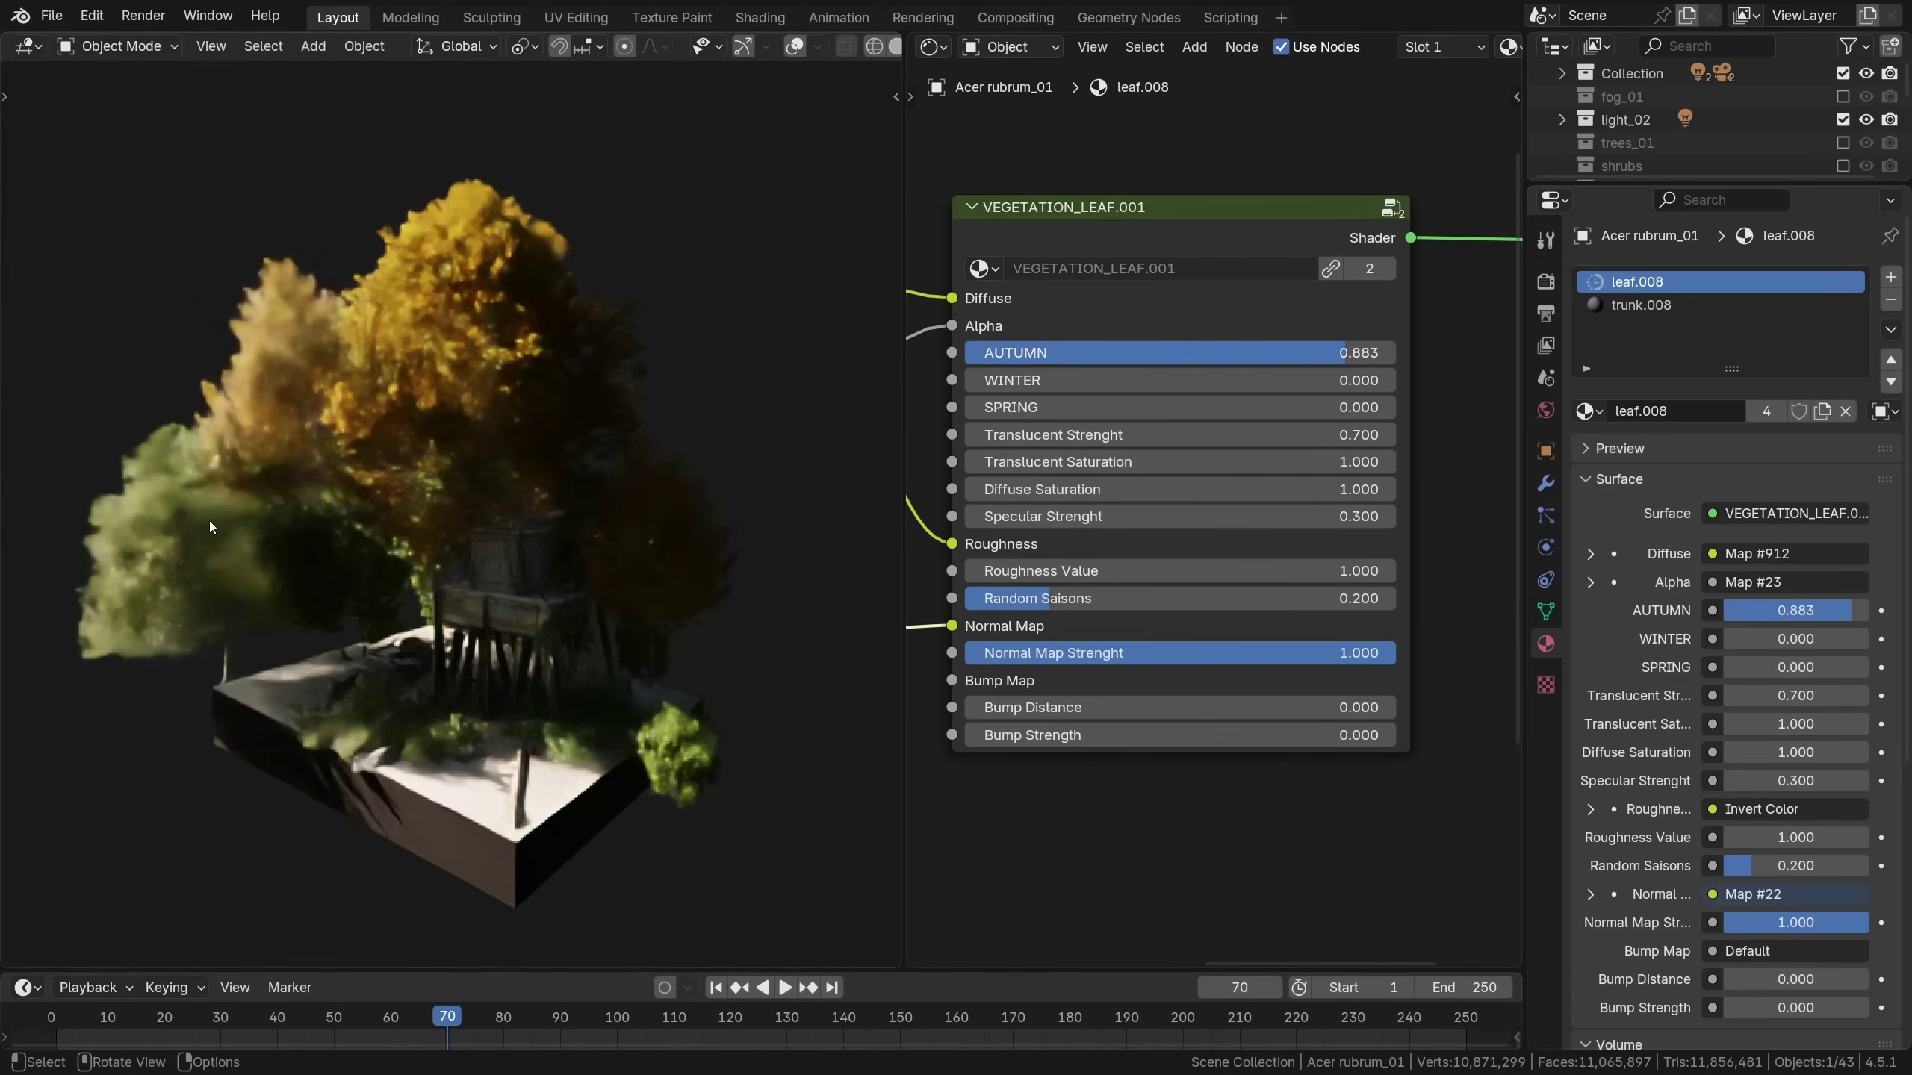
Turn the remaining trees' leaf shaders wintry and set the American hornbeam trunk shader's Snow value to about 0.45
left_click_drag(1144, 431, 1352, 431)
left_click_drag(1174, 527, 1314, 526)
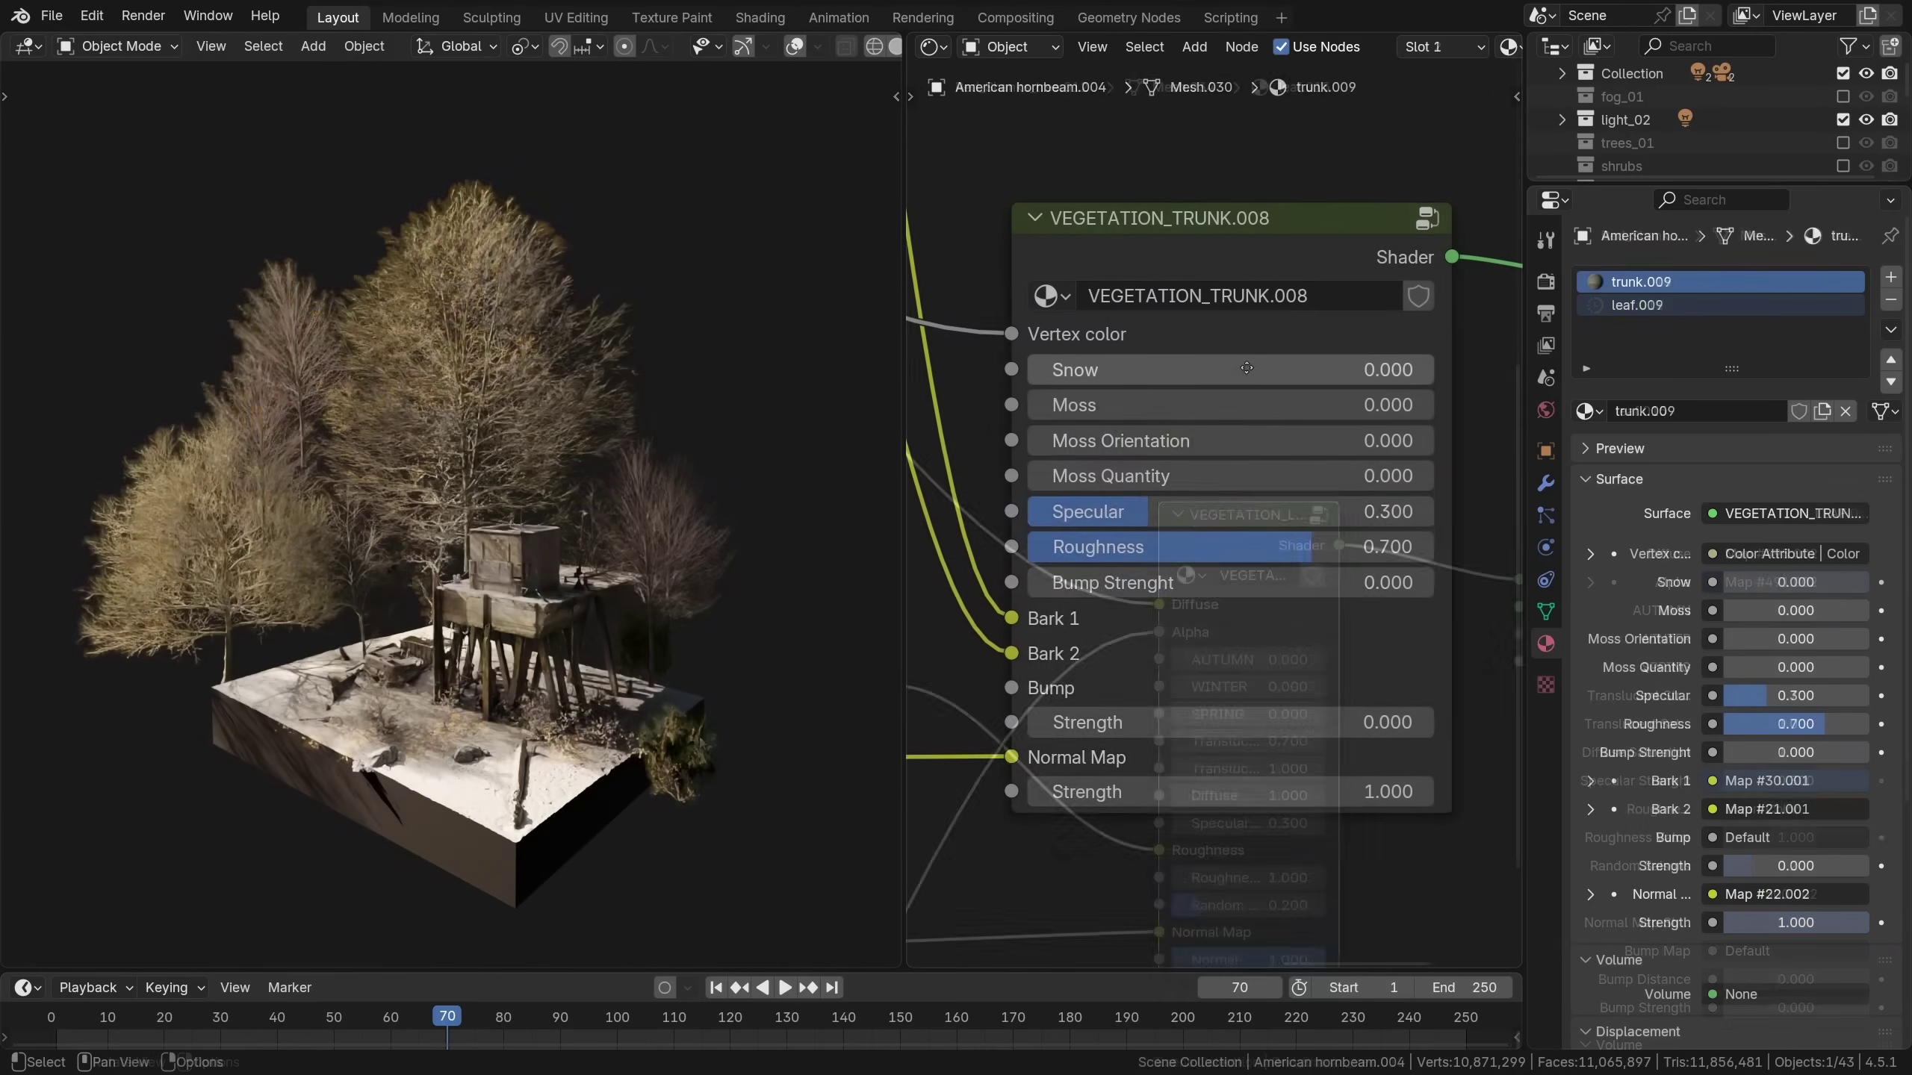
left_click_drag(1238, 353, 1382, 353)
left_click_drag(1140, 352, 1204, 353)
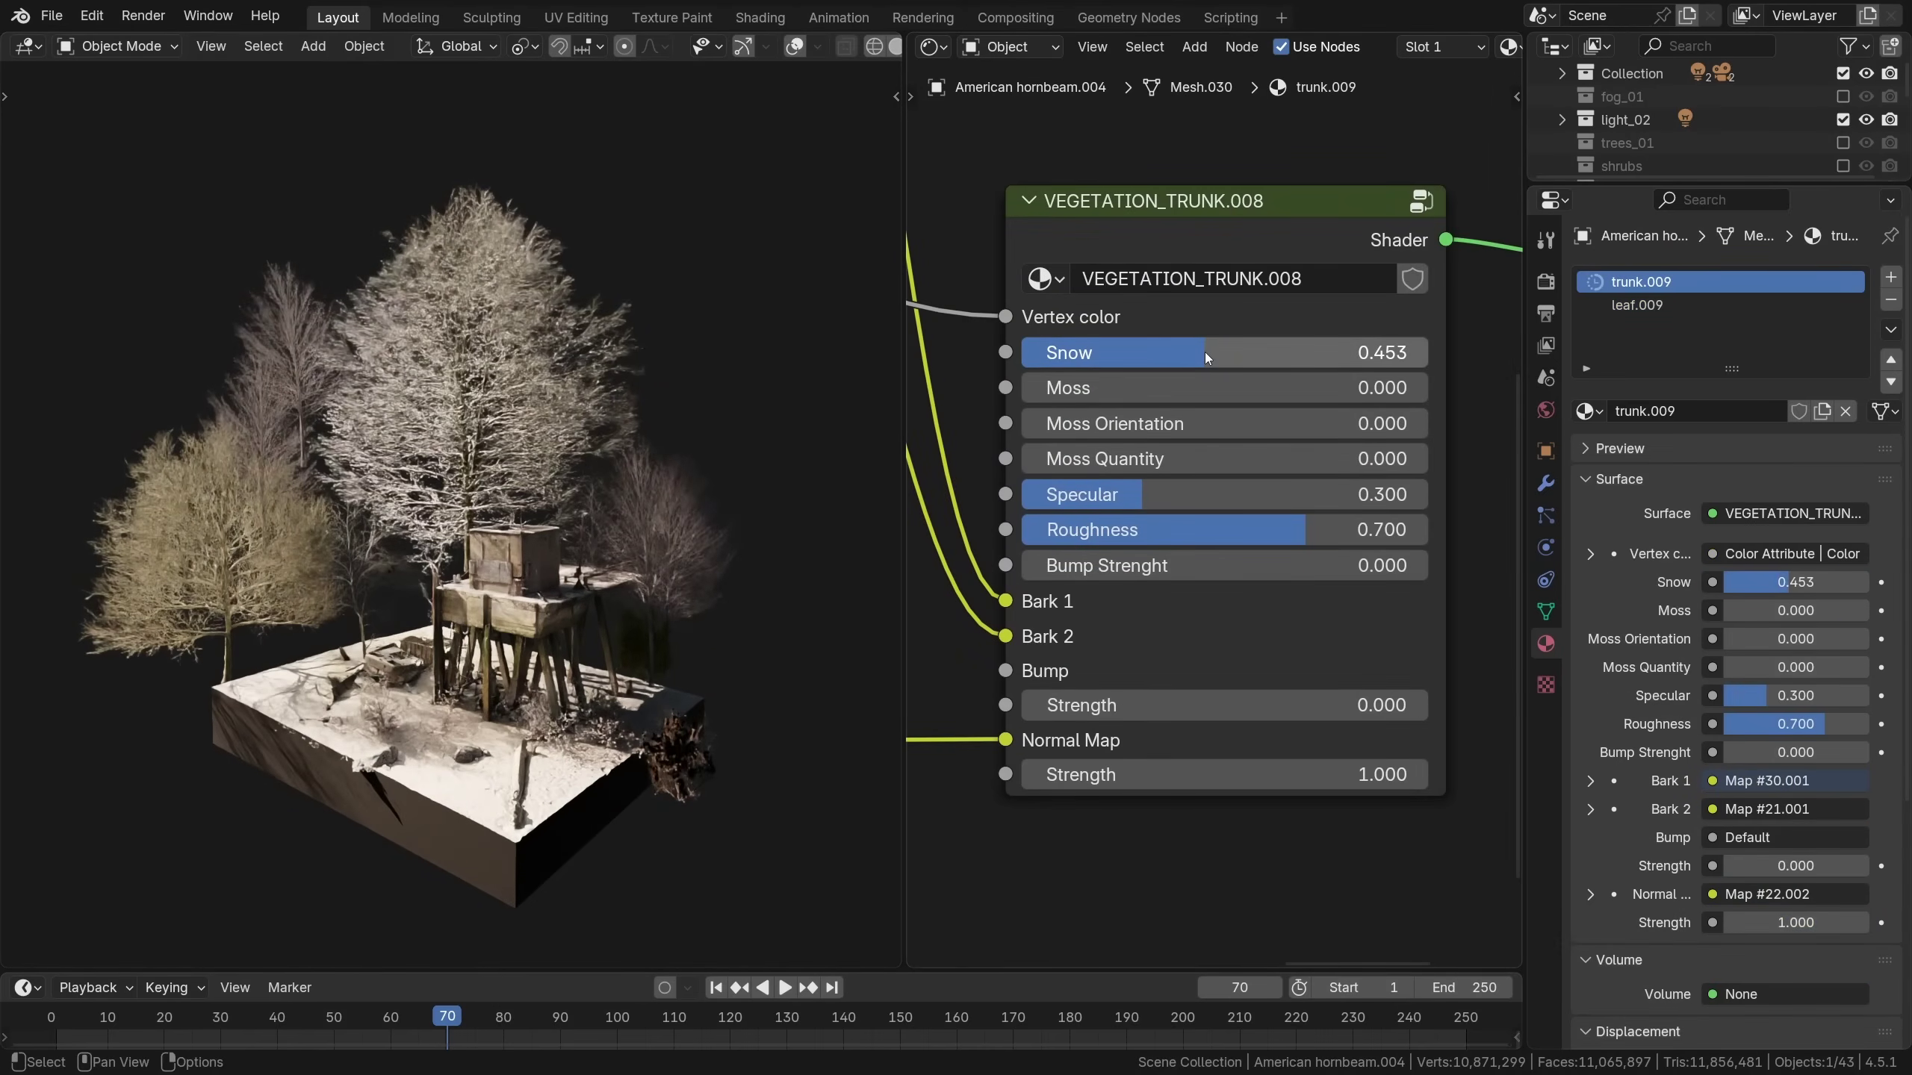
left_click(690, 509)
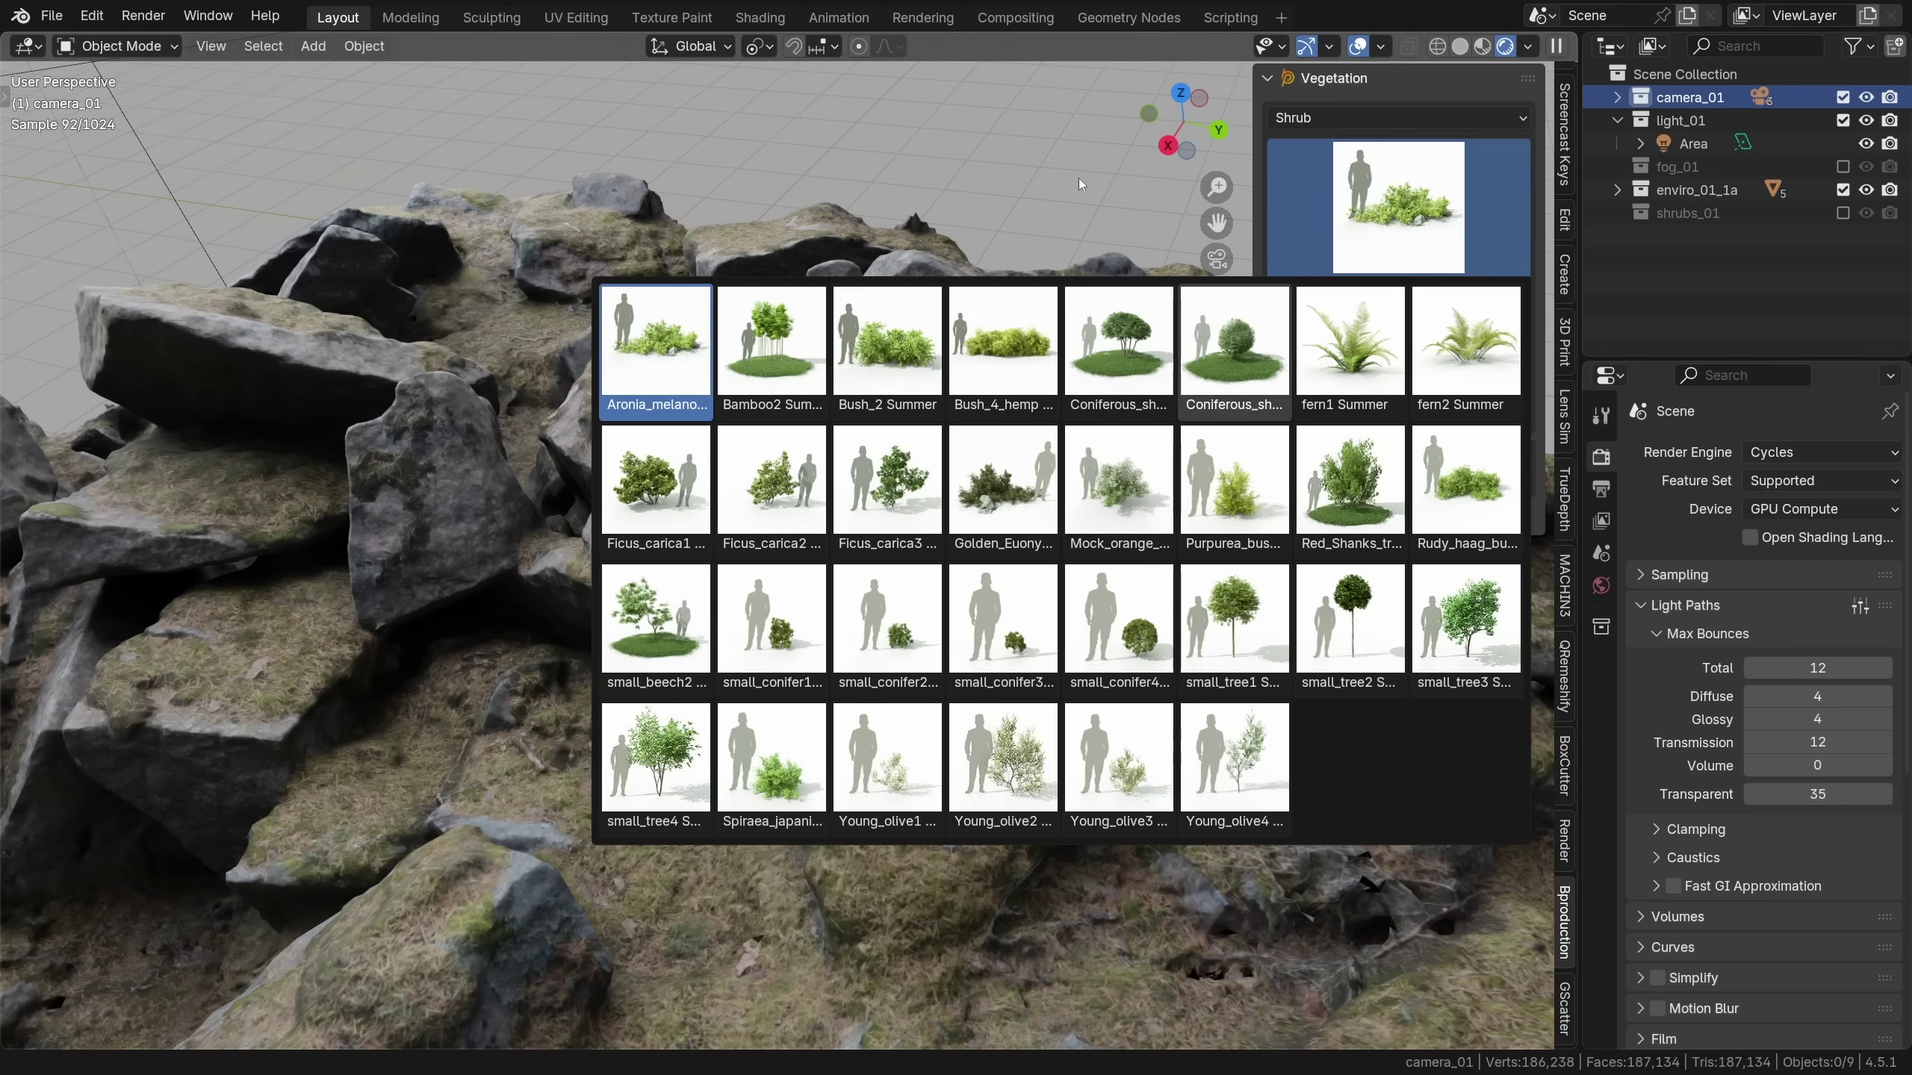
Link the Aronia_melanocarpa_bush and Golden_Euonymus summer shrubs at the cursor and move the Golden_Euonymus onto the rocks at the far left of the view
left_click(673, 367)
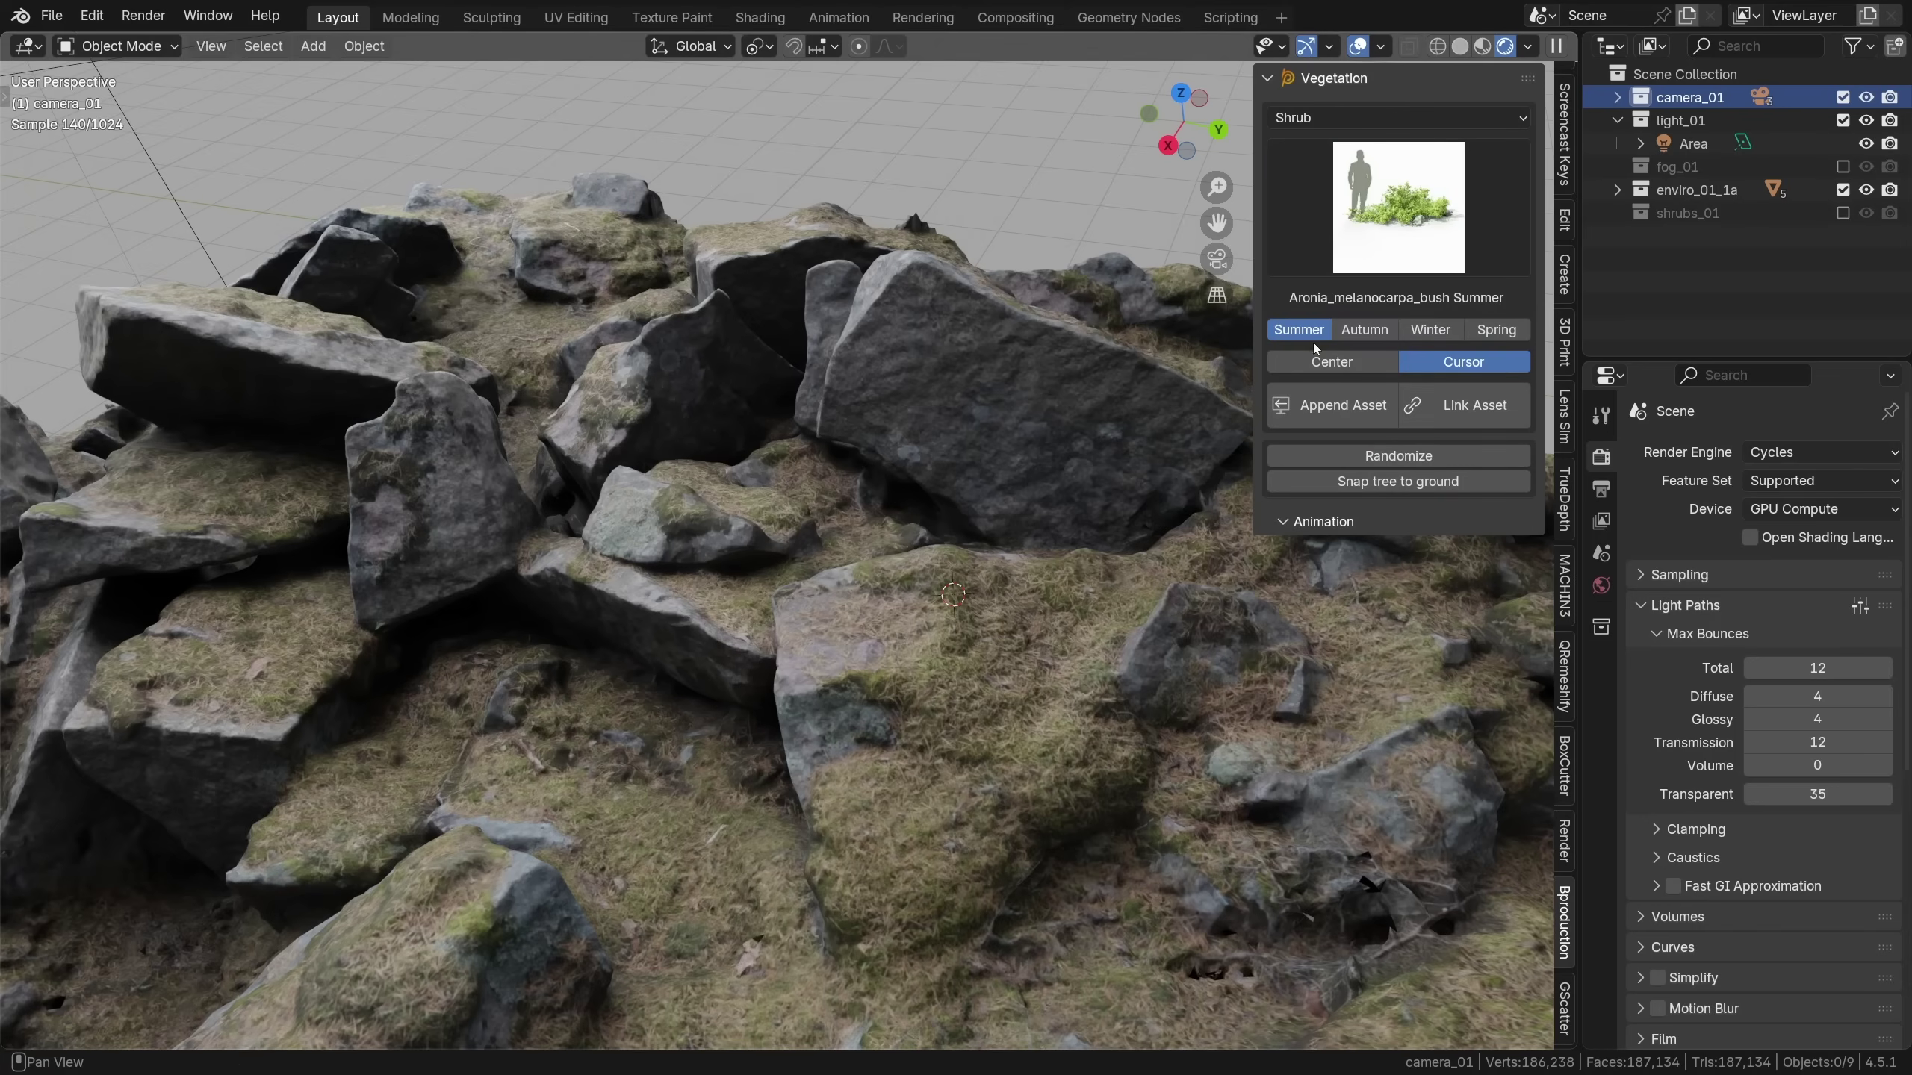
left_click(1481, 407)
left_click(1288, 247)
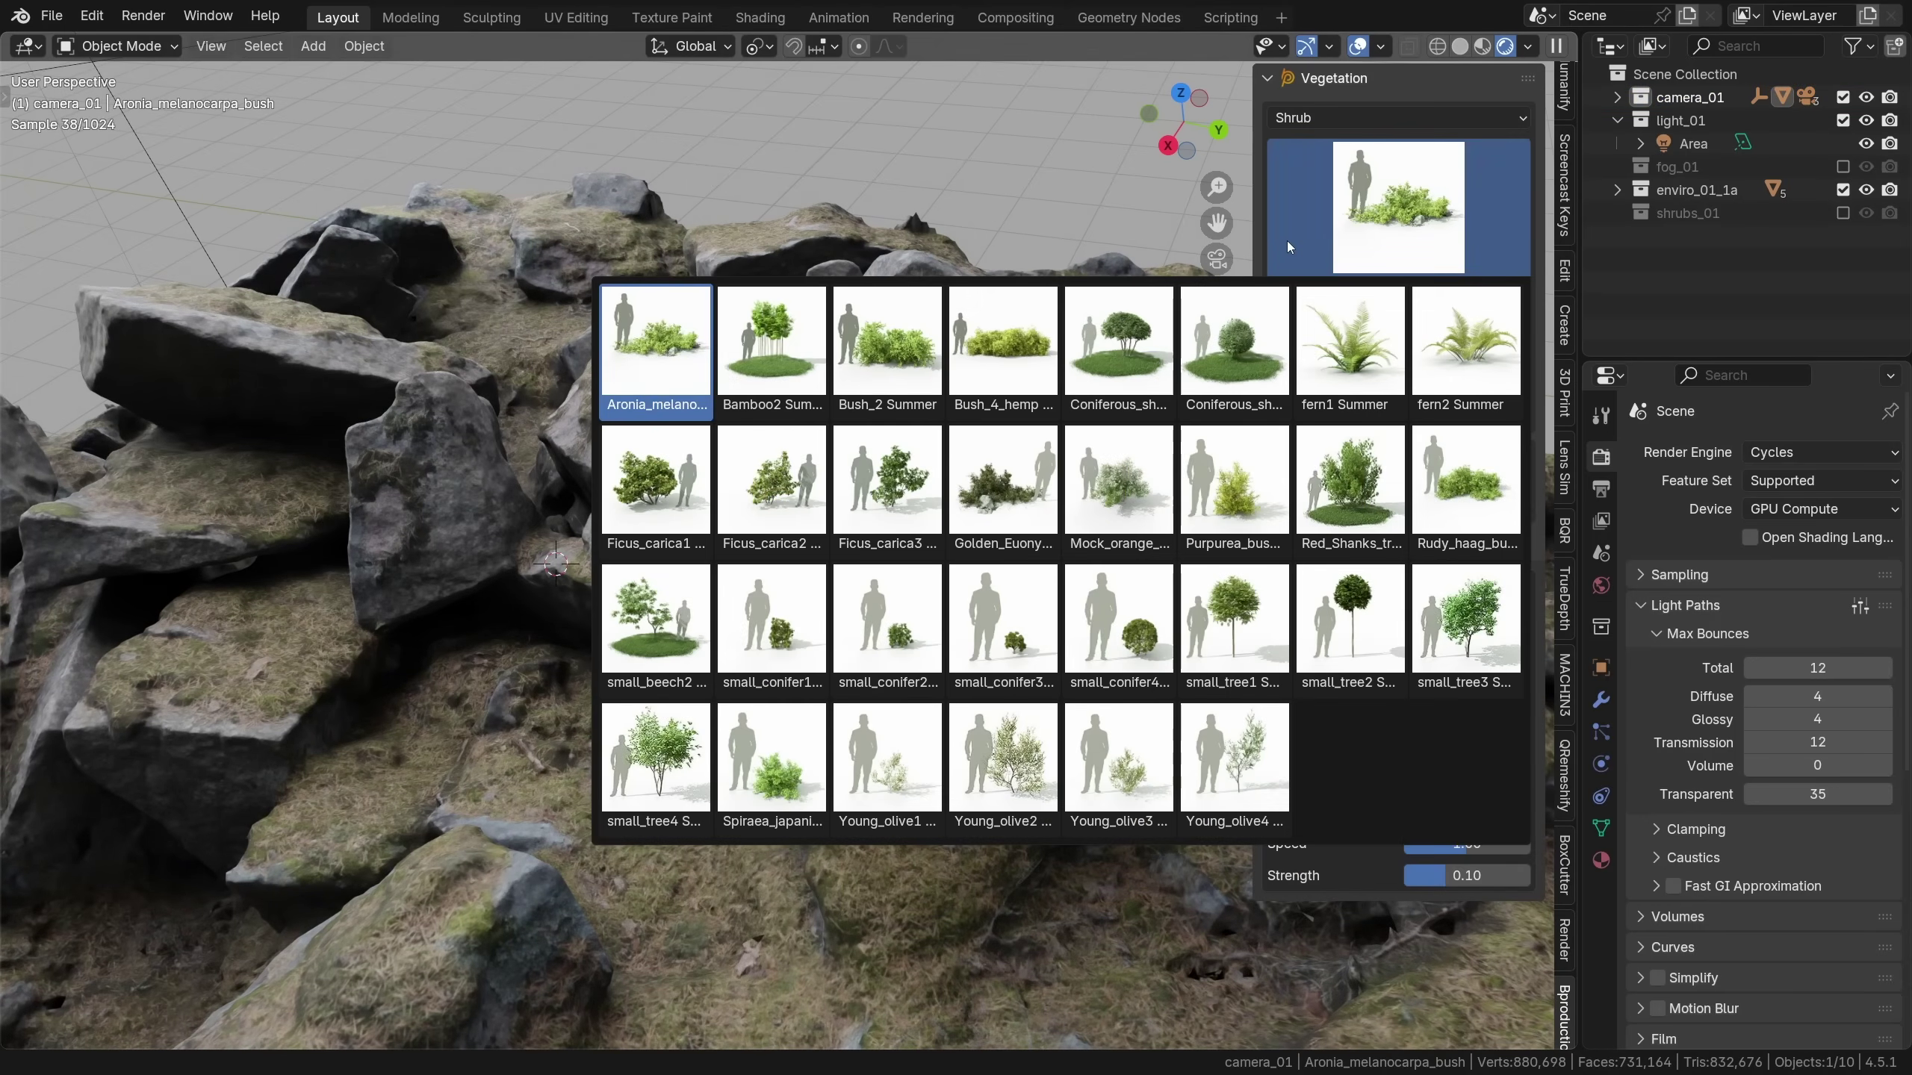
left_click(999, 509)
left_click(1454, 408)
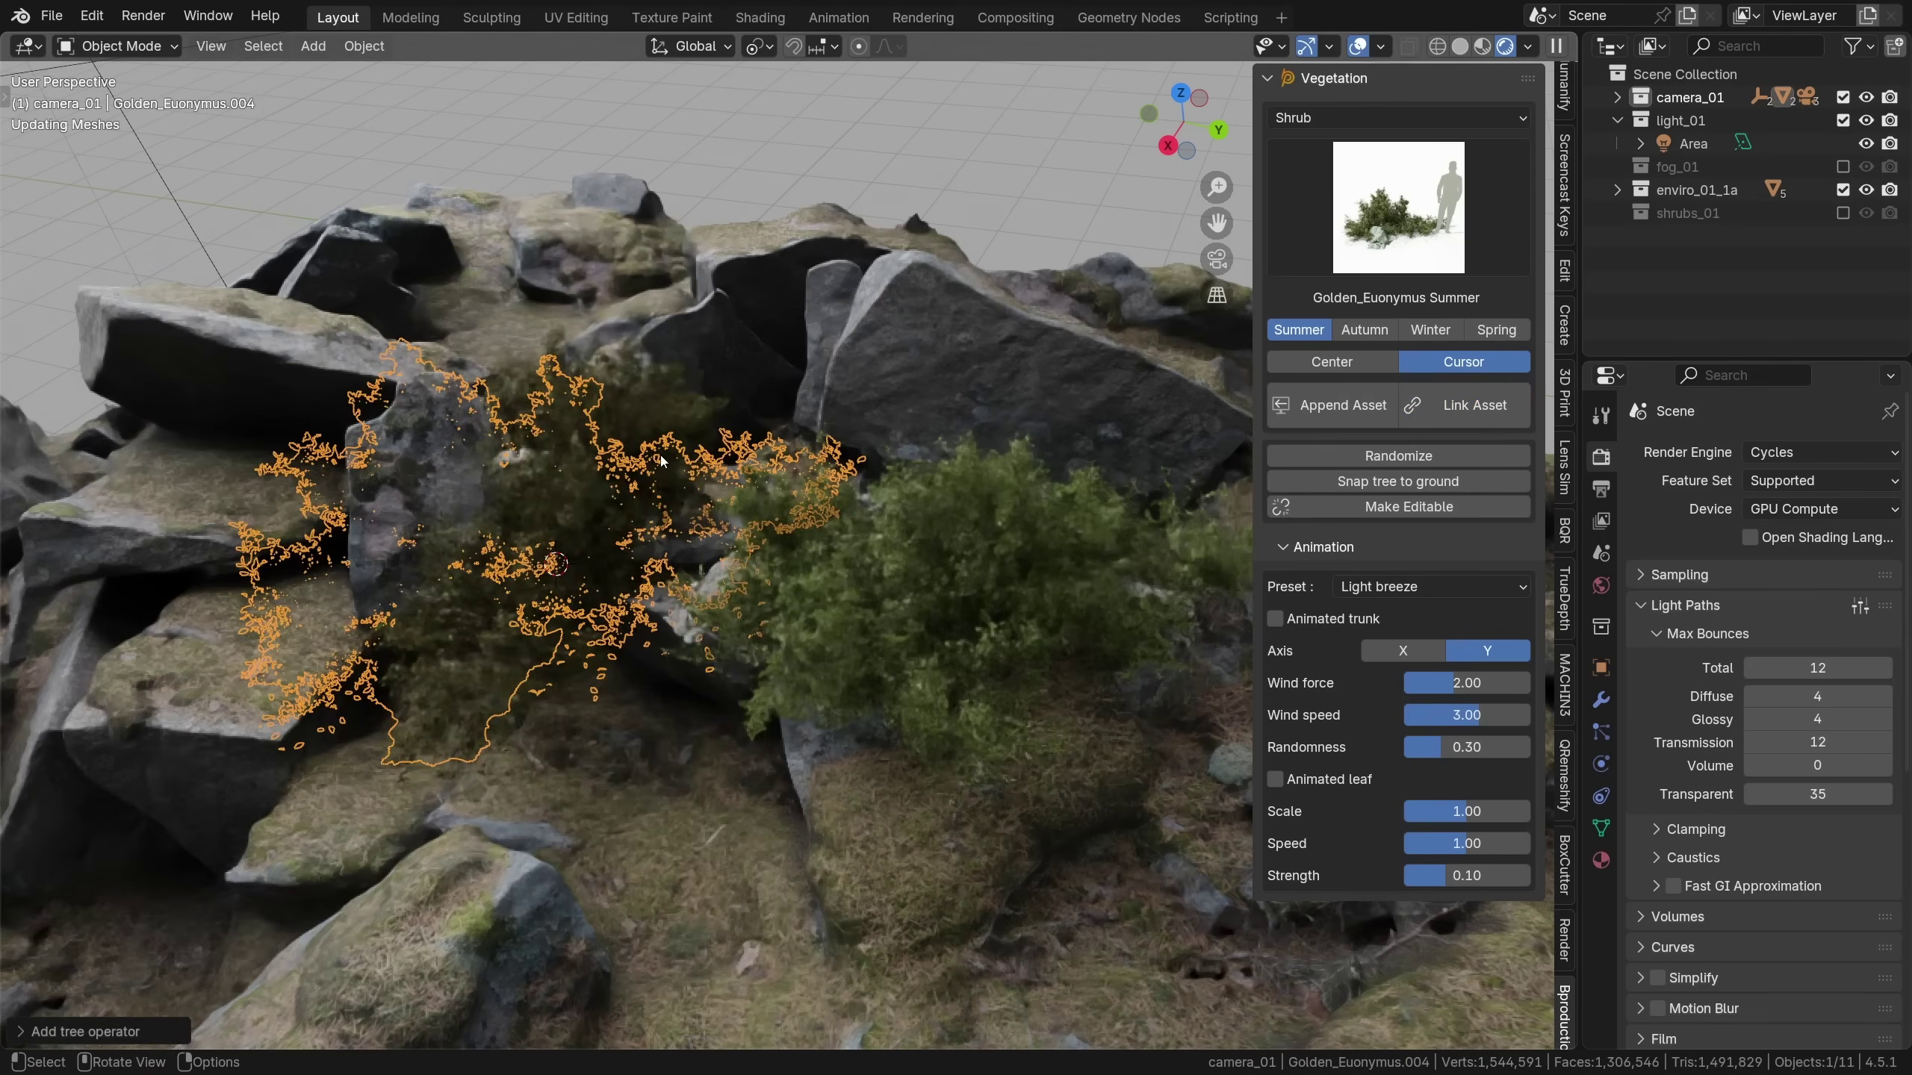
key("g")
left_click(278, 433)
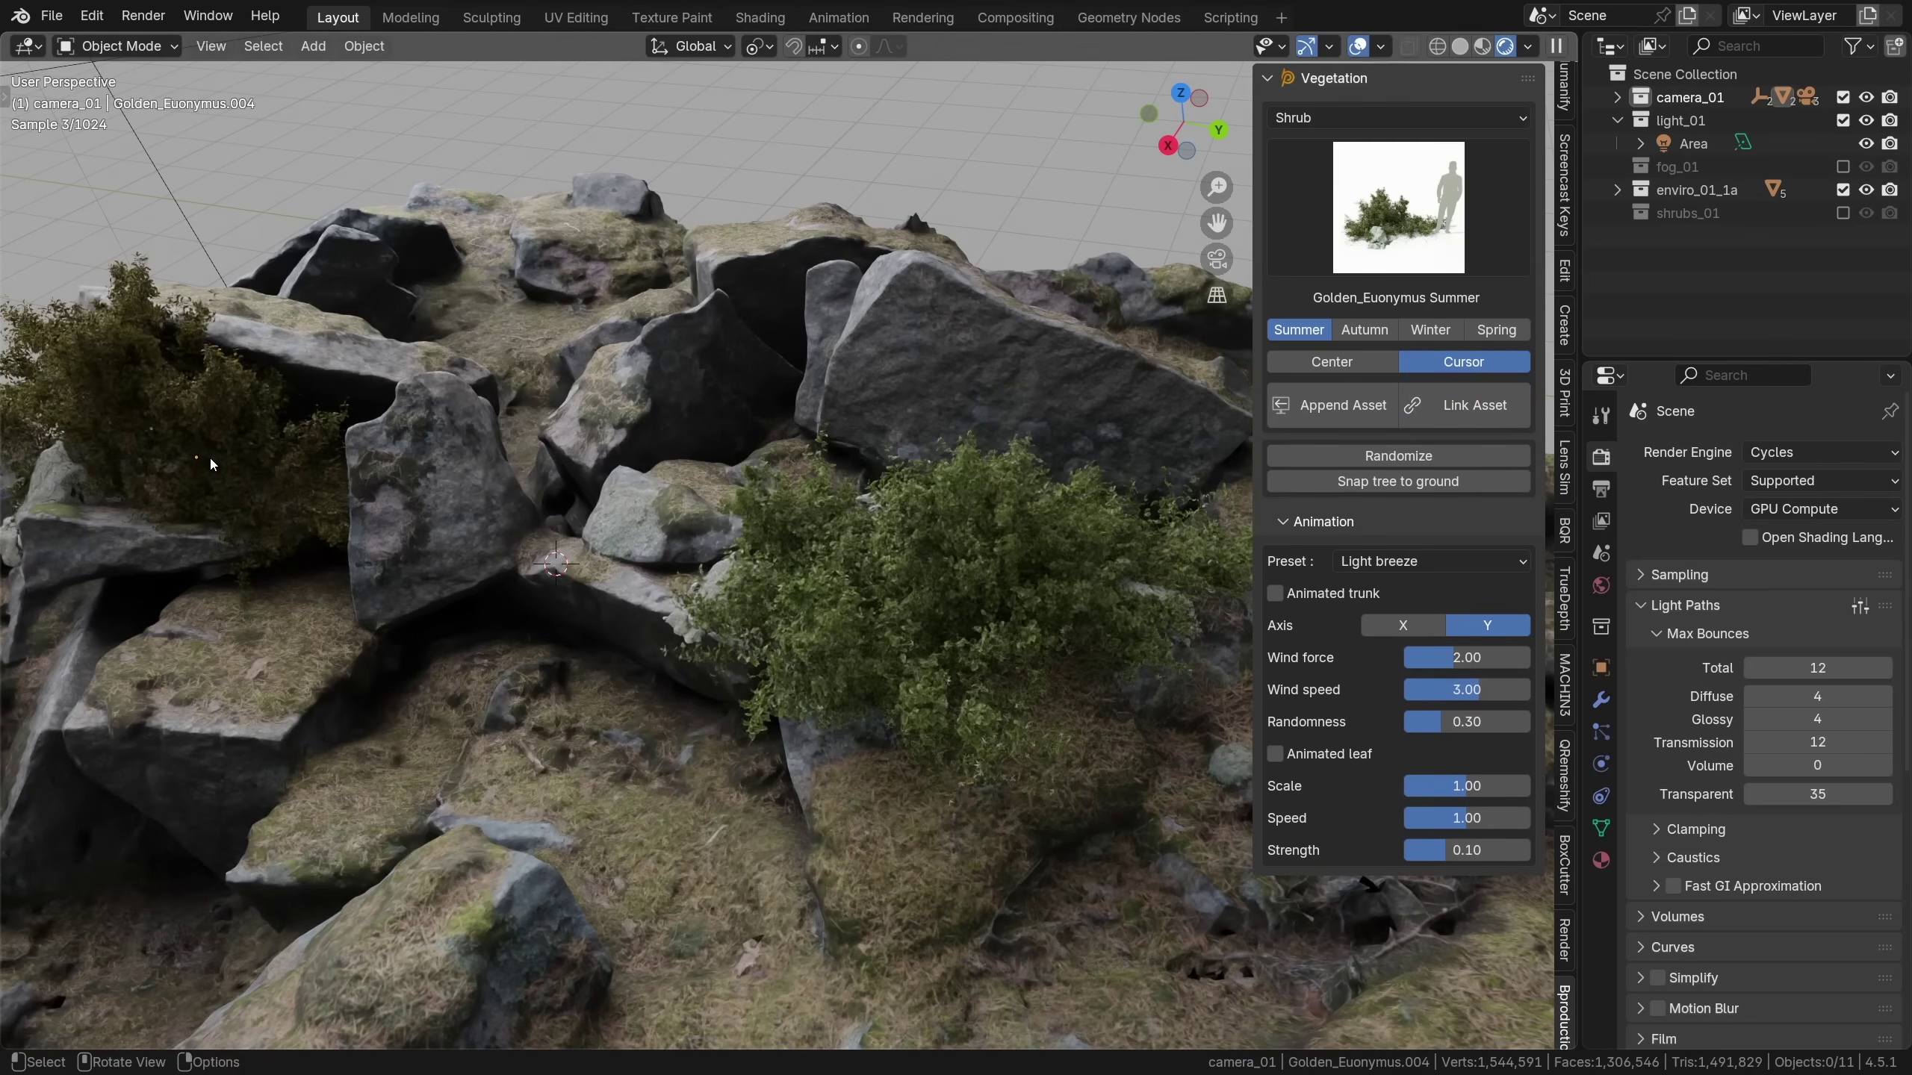
Position and scale an Aronia_melanocarpa bush in front of the large rocks
left_click(1302, 233)
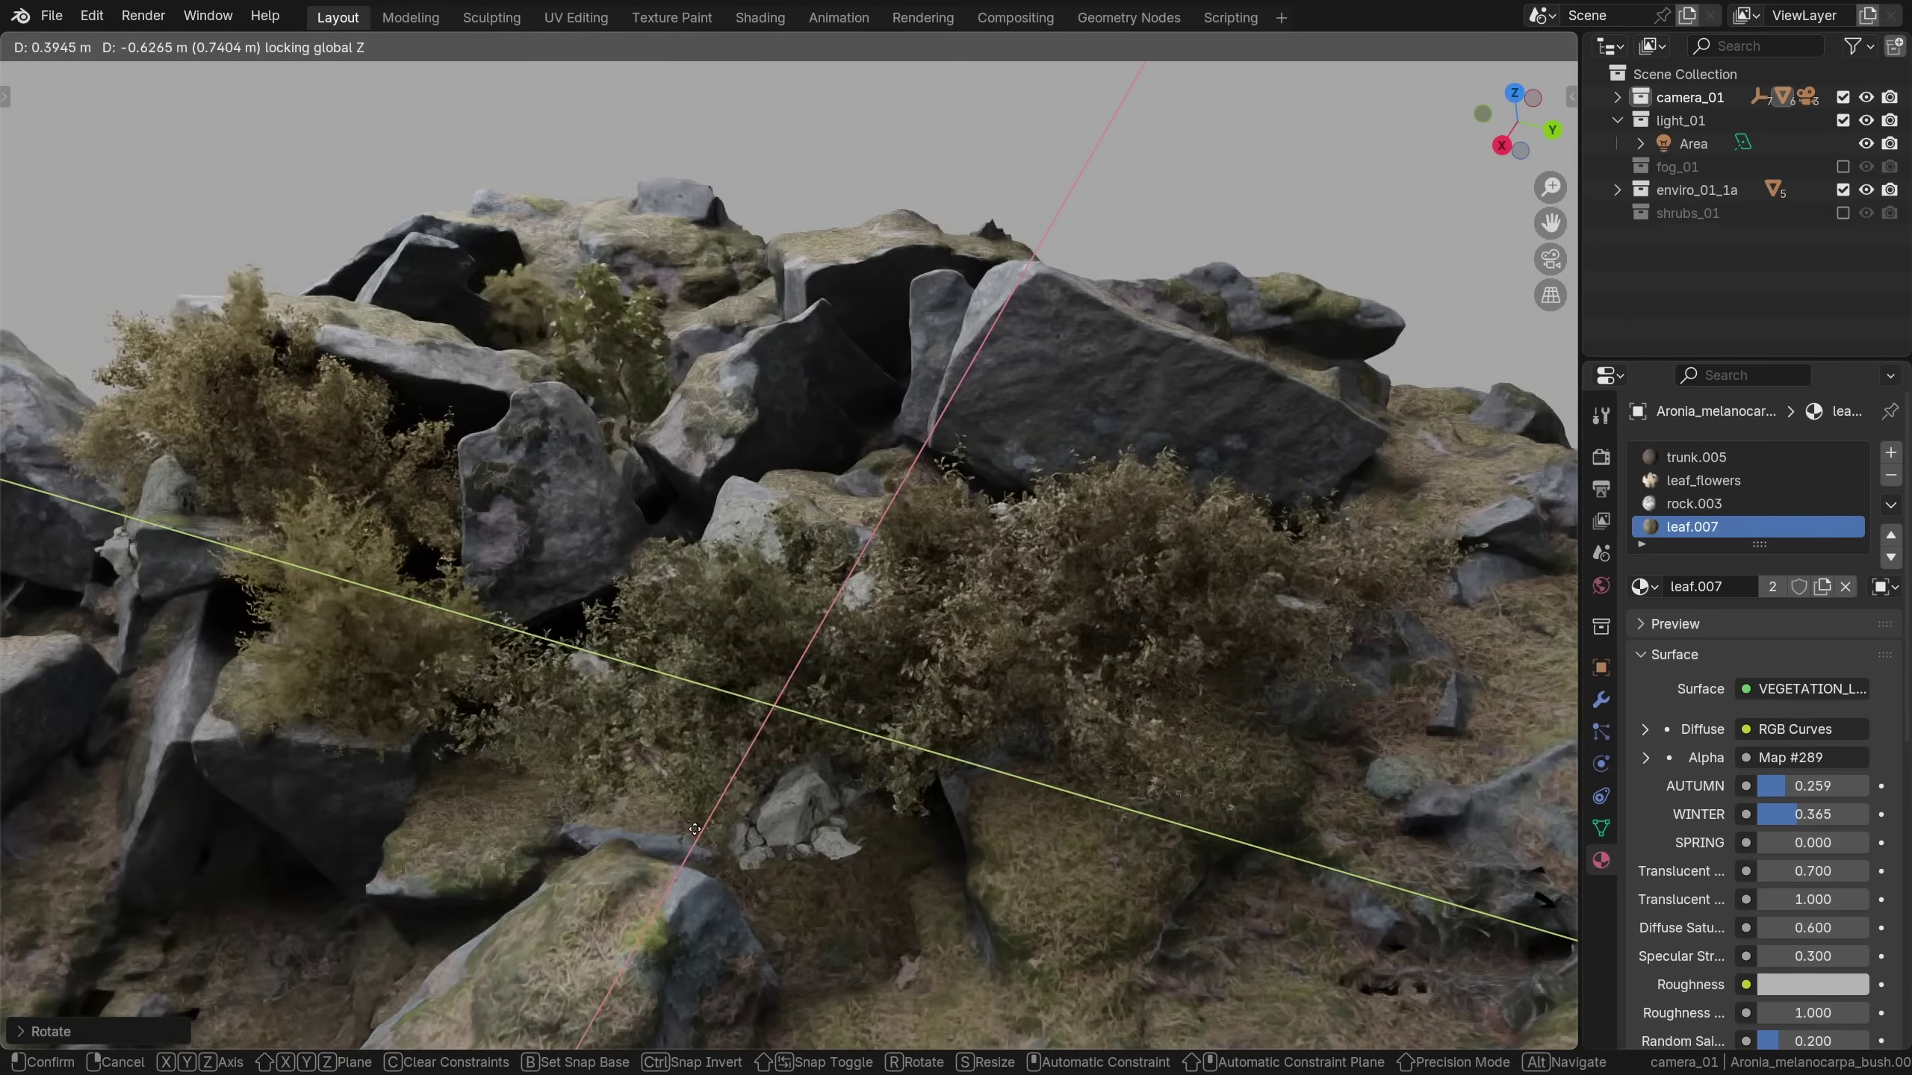
key("s")
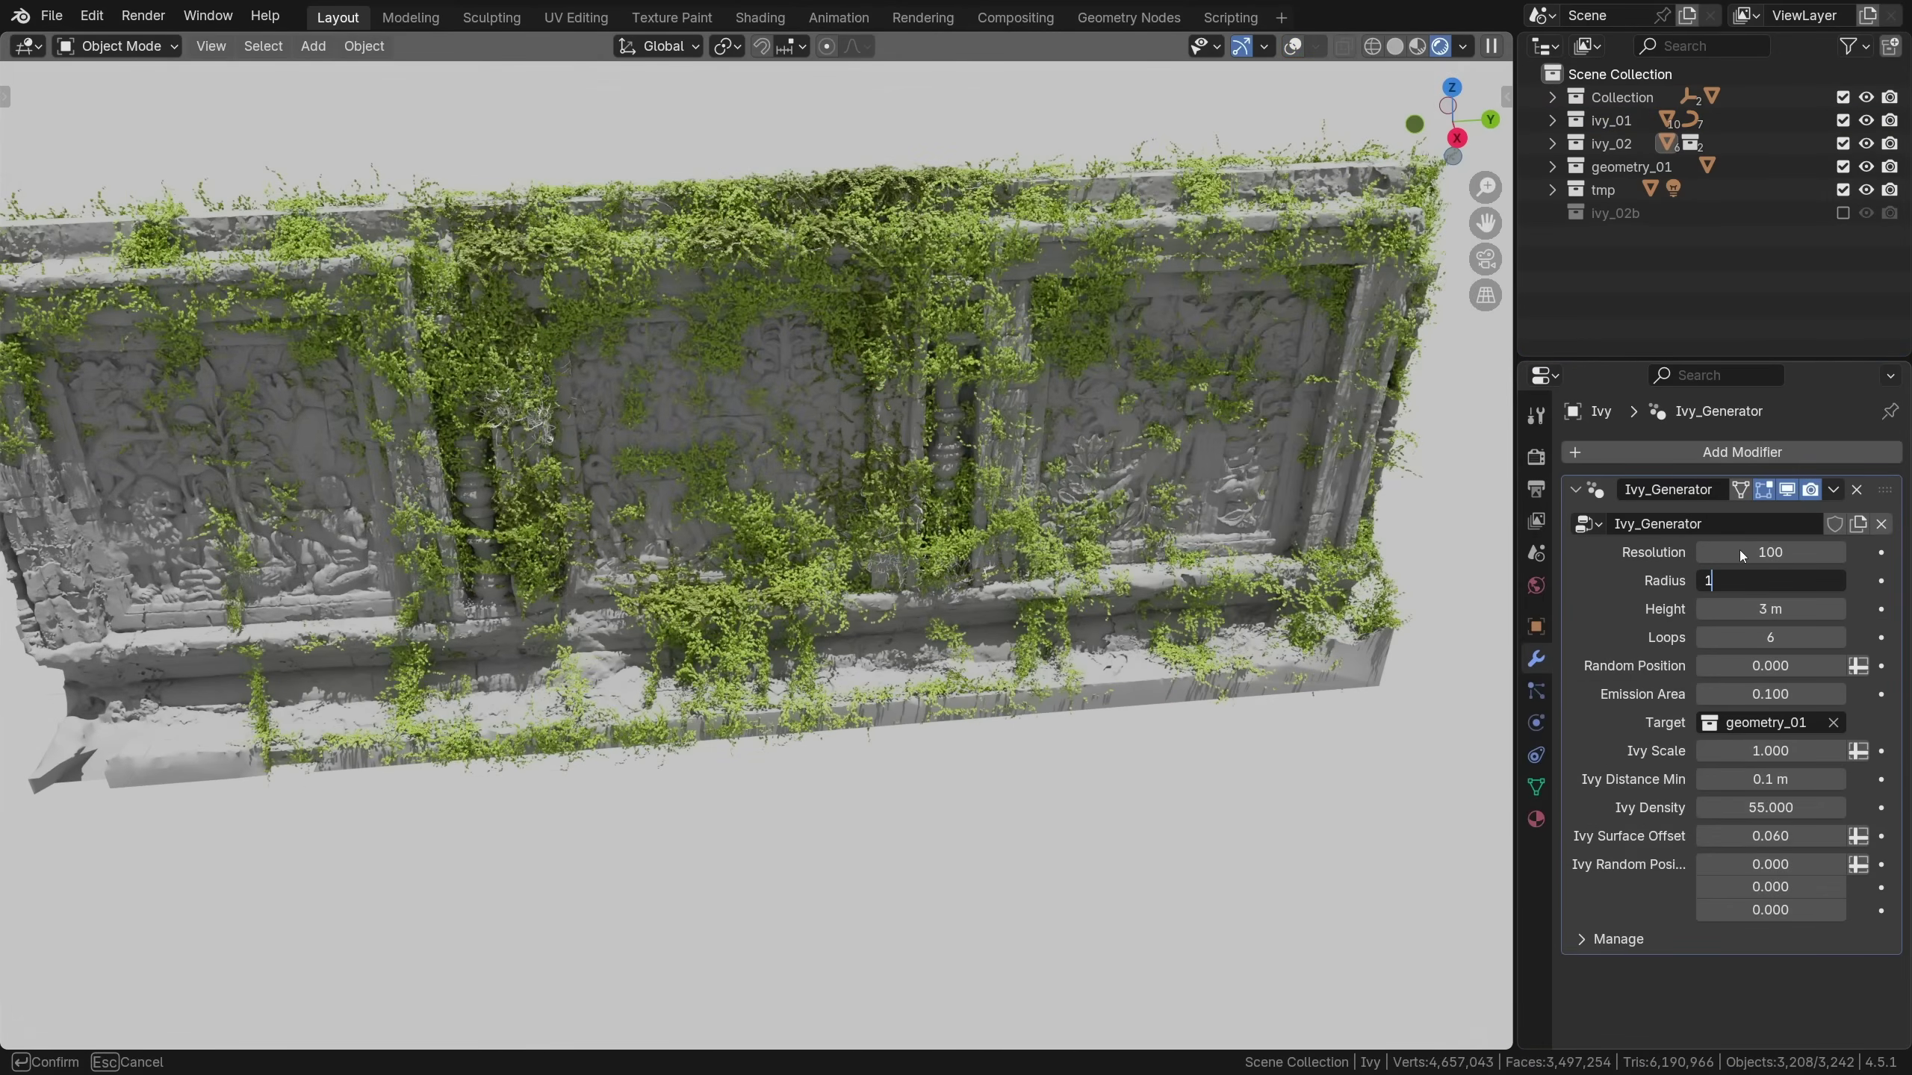
Increase the Ivy_Generator's Radius to 2 m so the ivy spreads across the carved wall
key("Return")
key("Return")
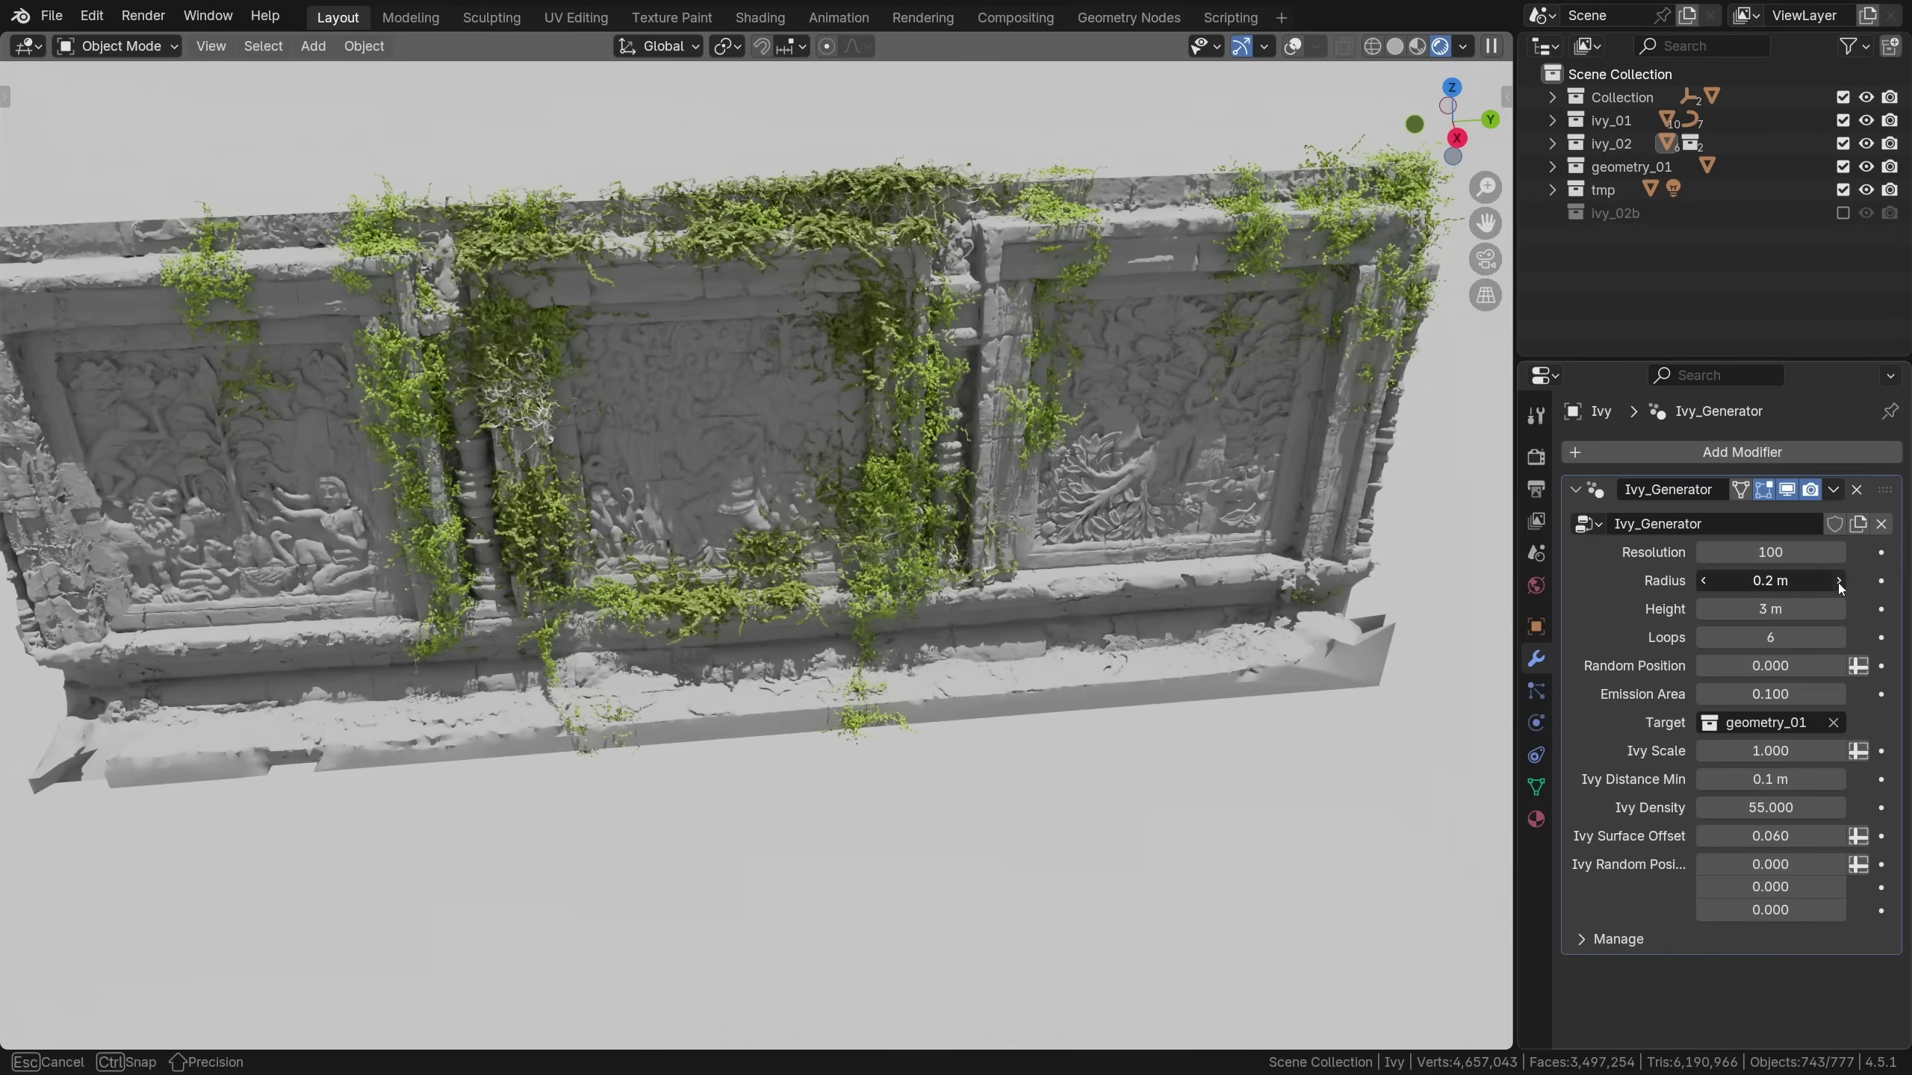
left_click_drag(1839, 585, 1868, 585)
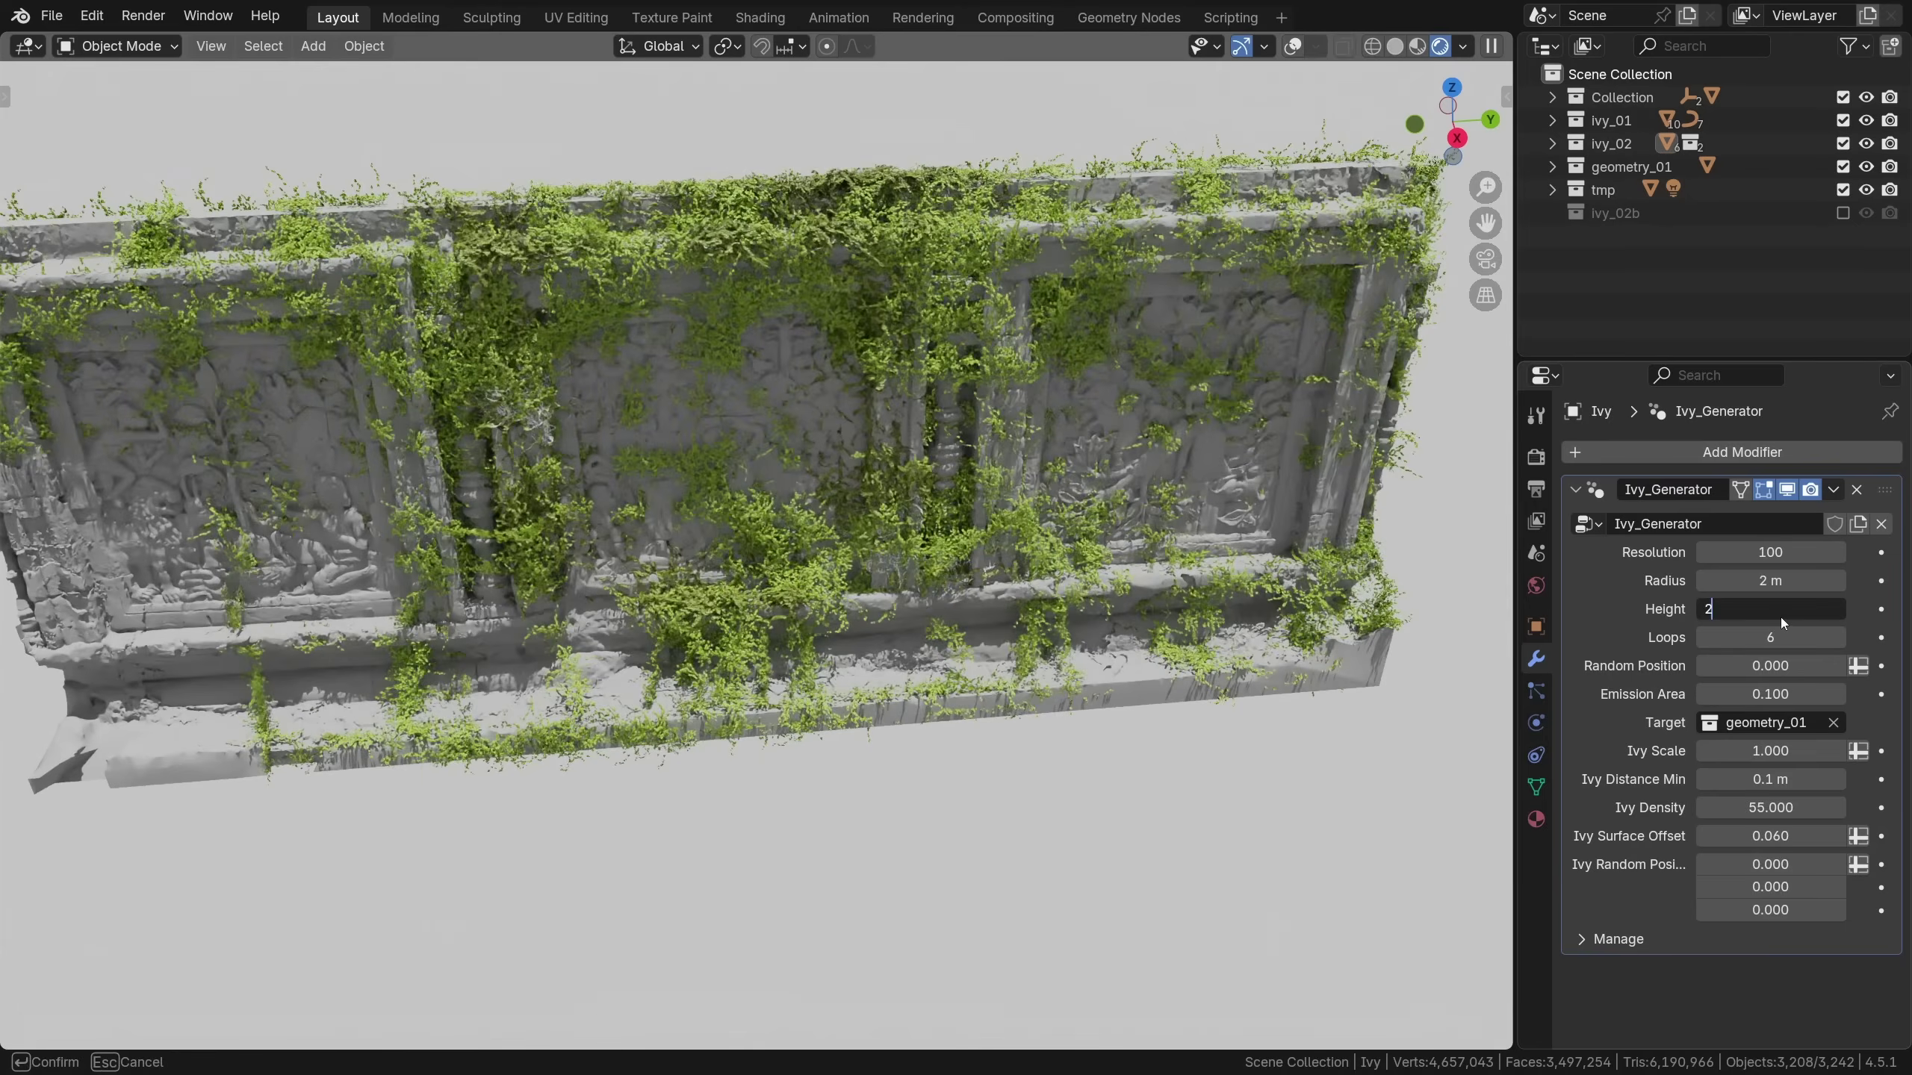
Set the Ivy_Generator's Height to 3 m and increase its Ivy Scale
key("BackSpace")
type("3")
key("Return")
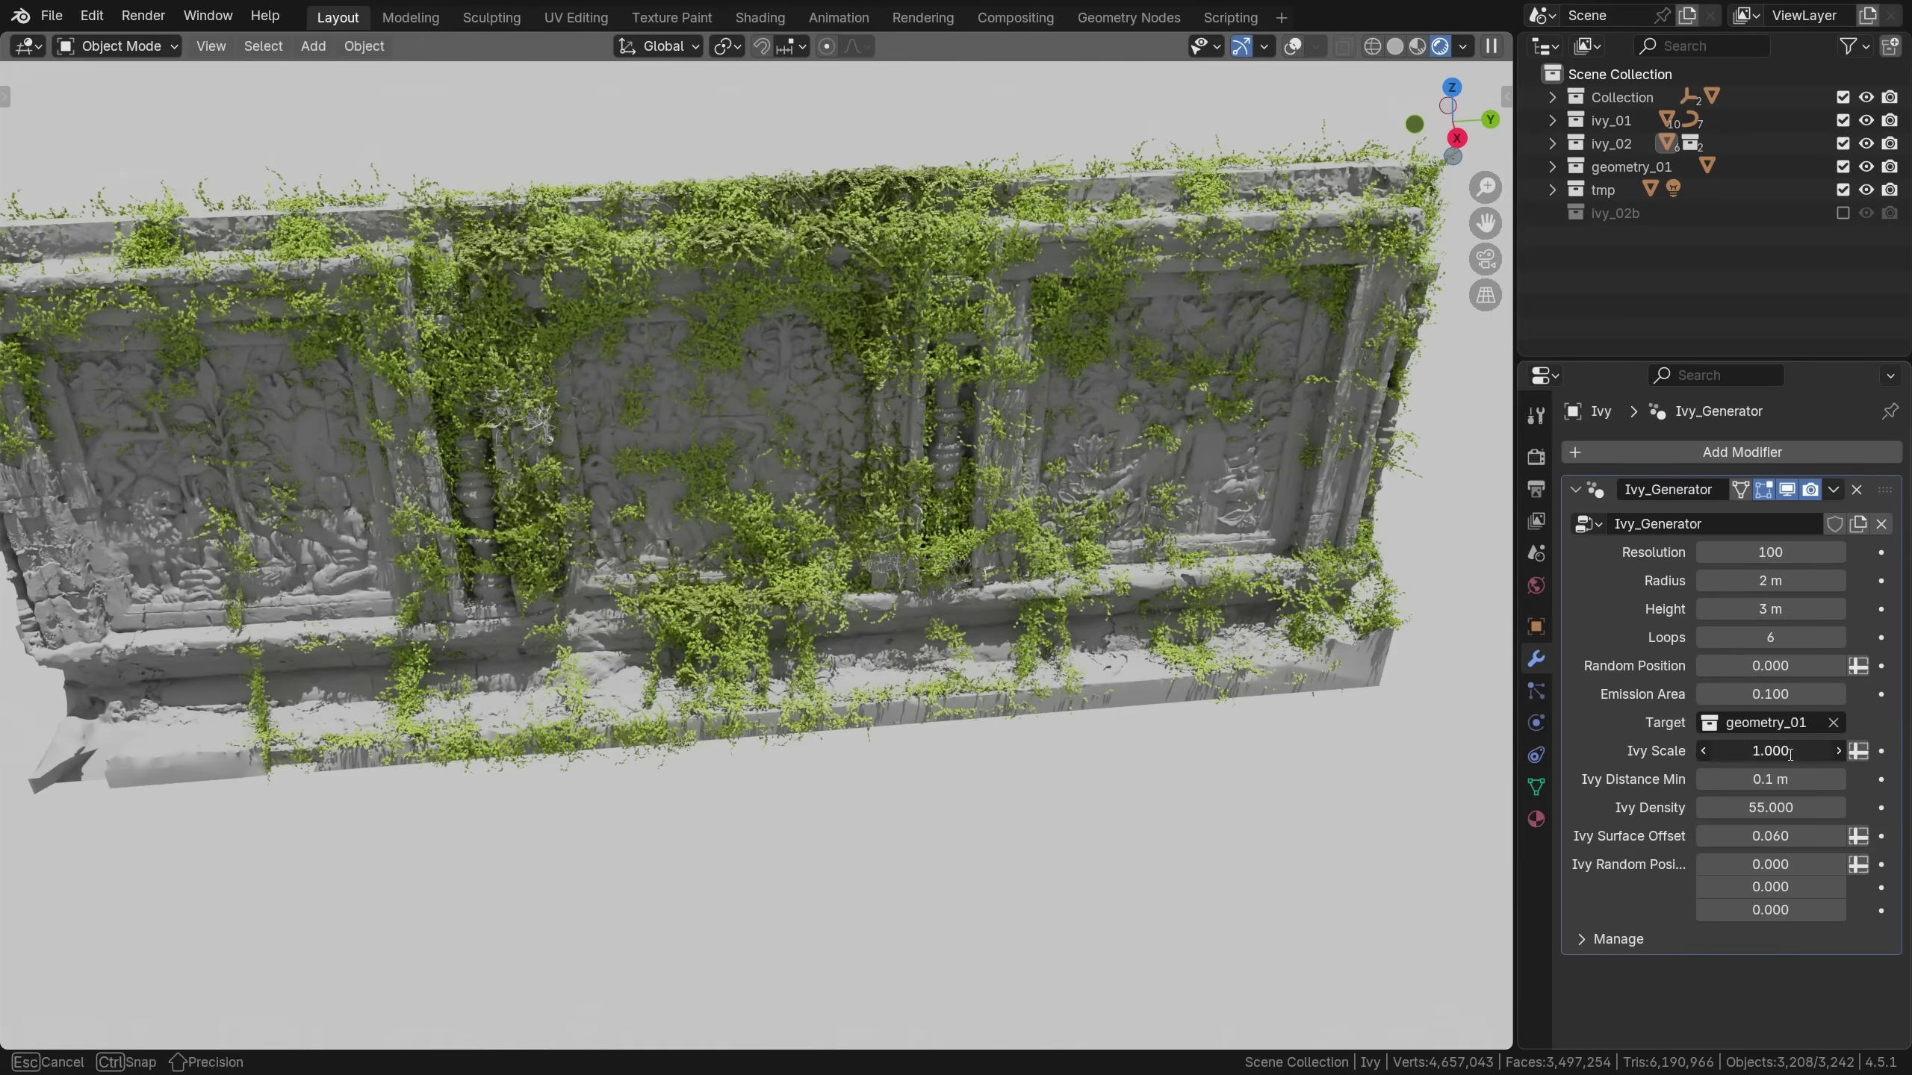
left_click_drag(1790, 752, 1822, 753)
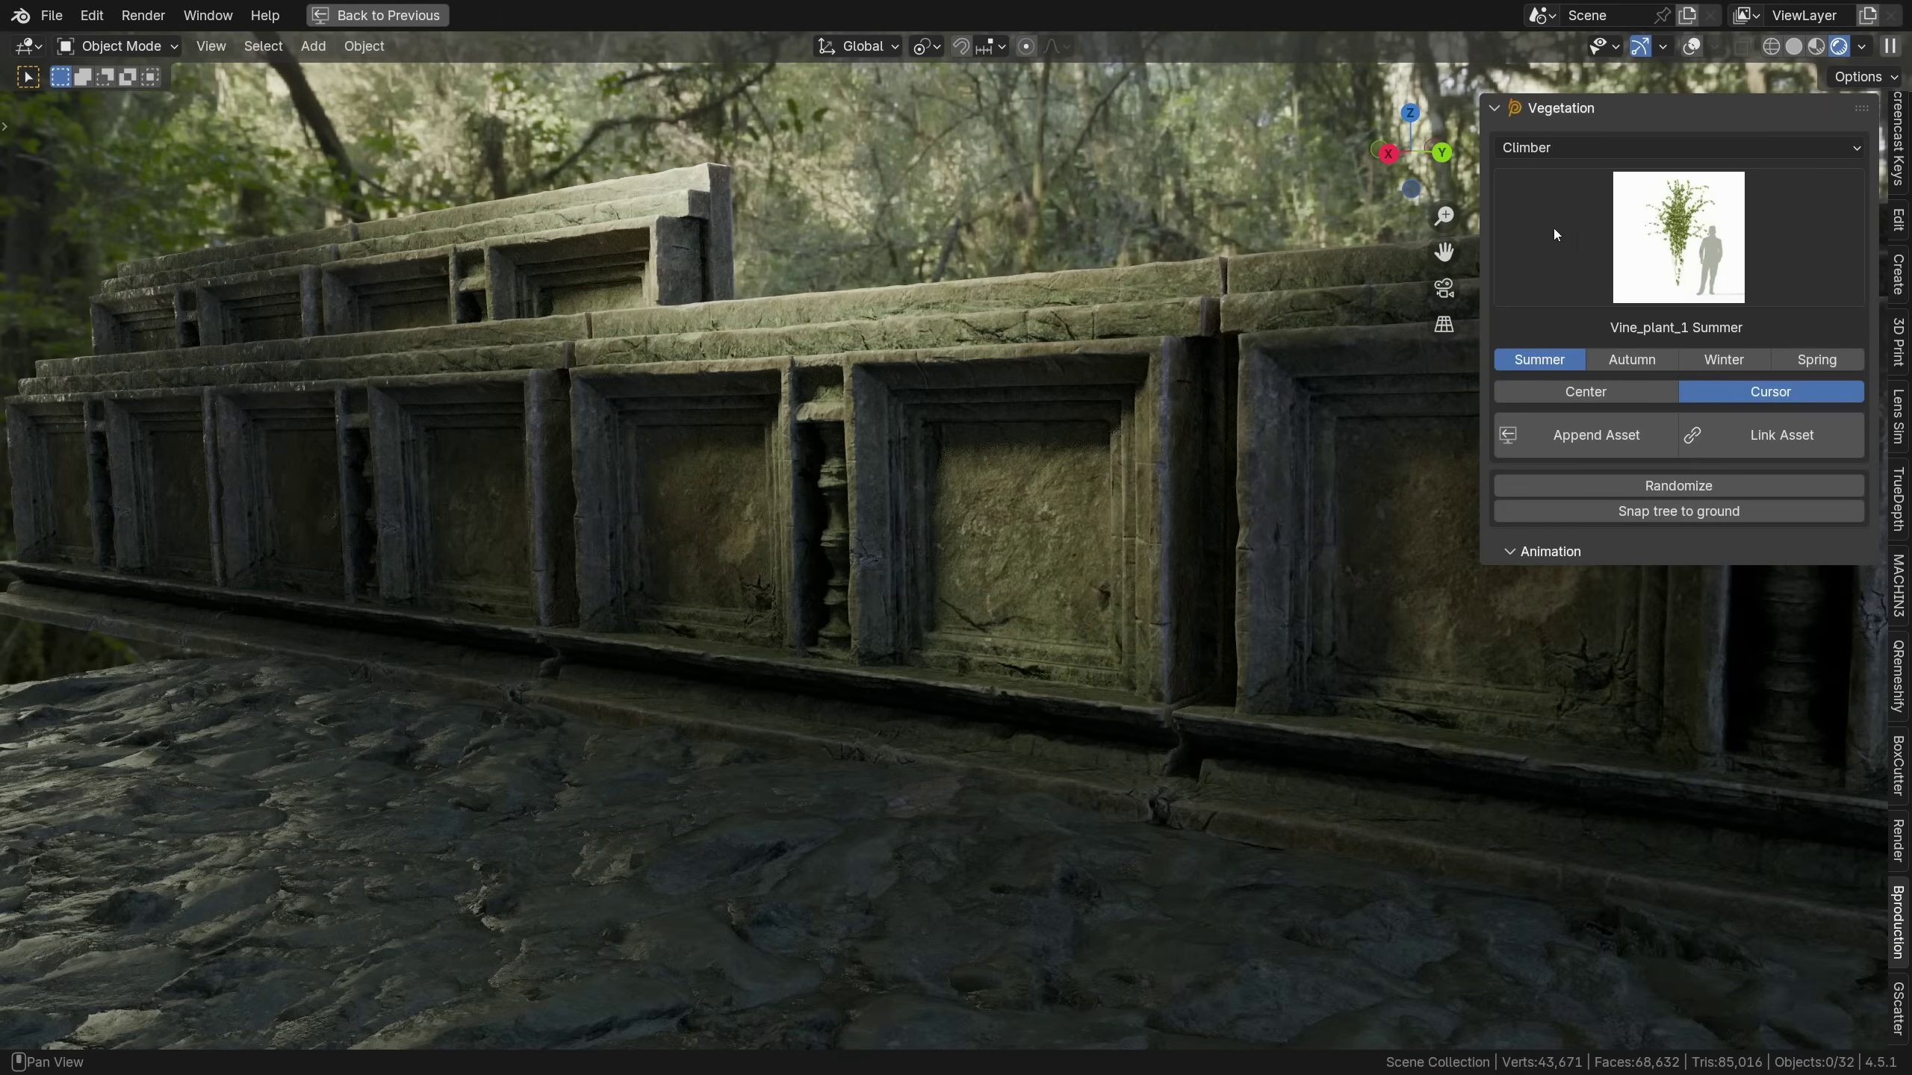
Link the Vine_plant_1 summer climber at the cursor and move it vertically down onto the wall panel
left_click(1679, 258)
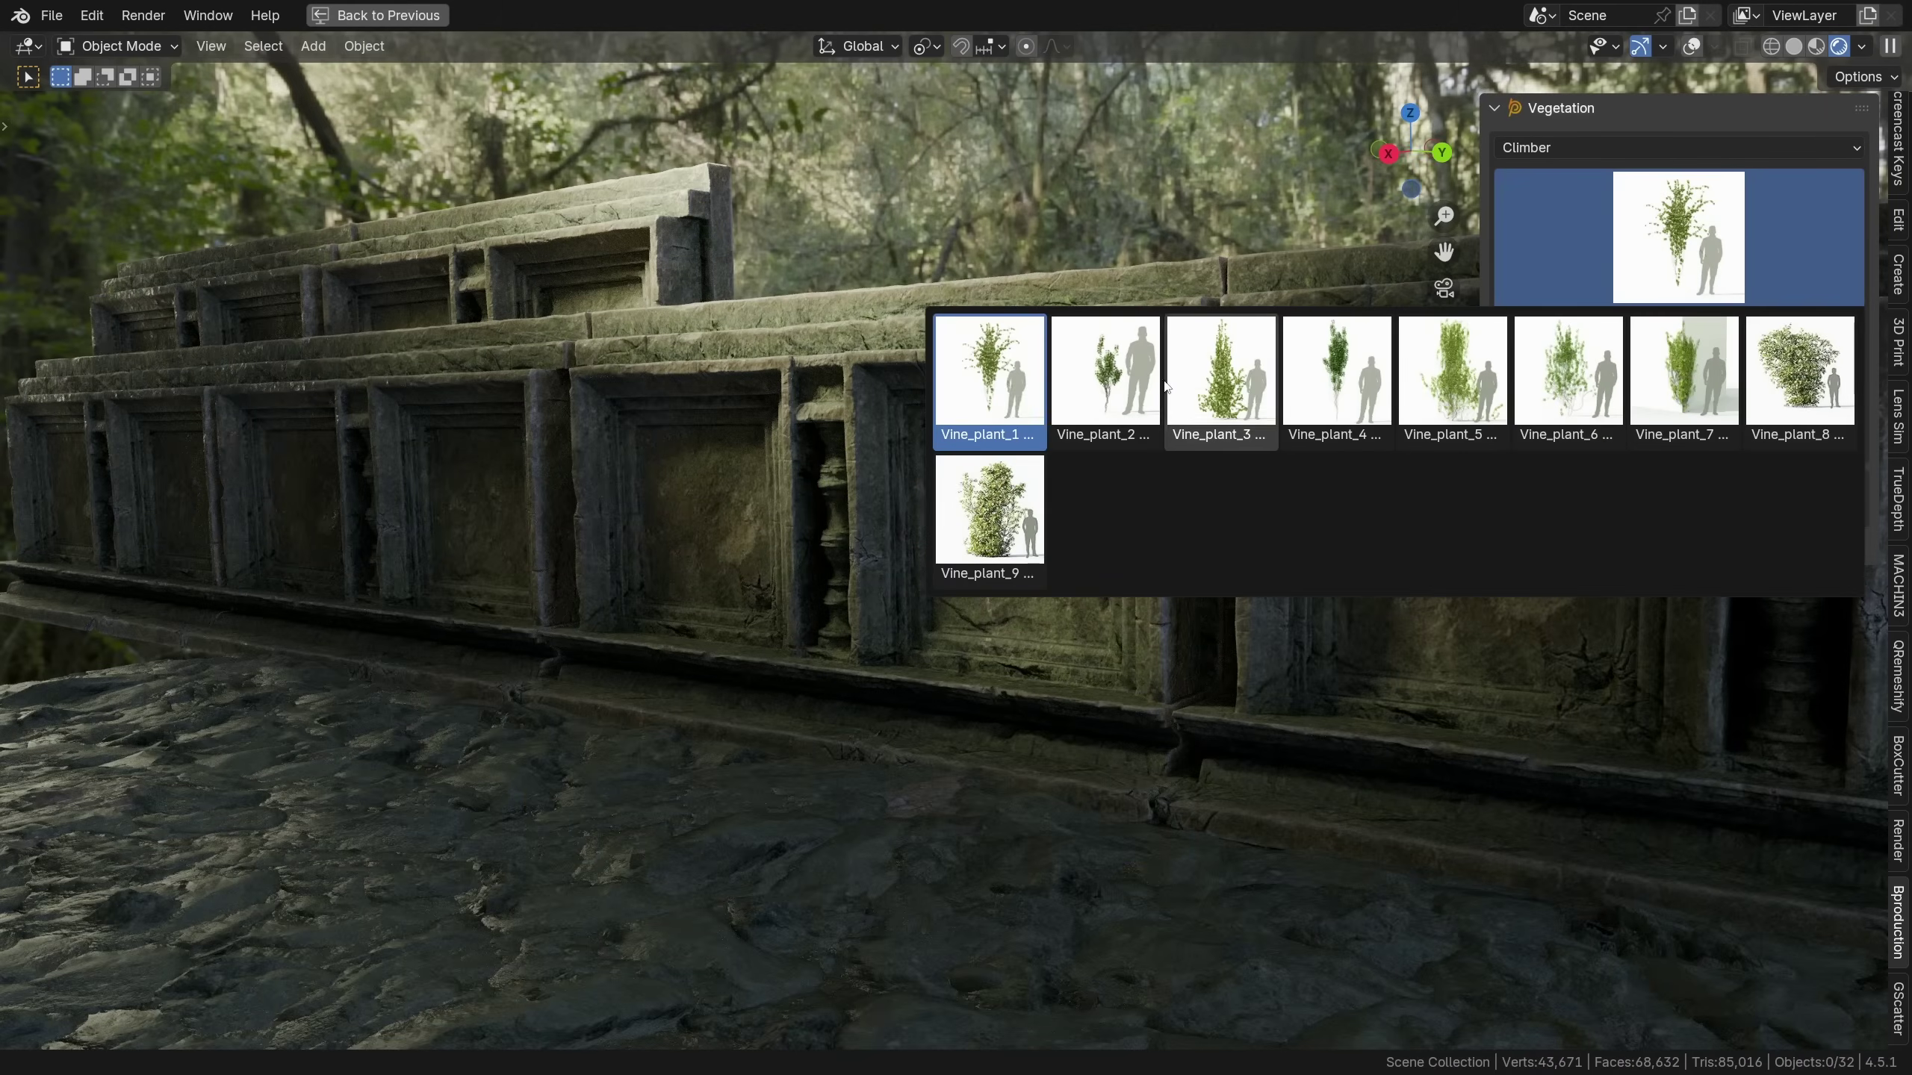
left_click(1028, 394)
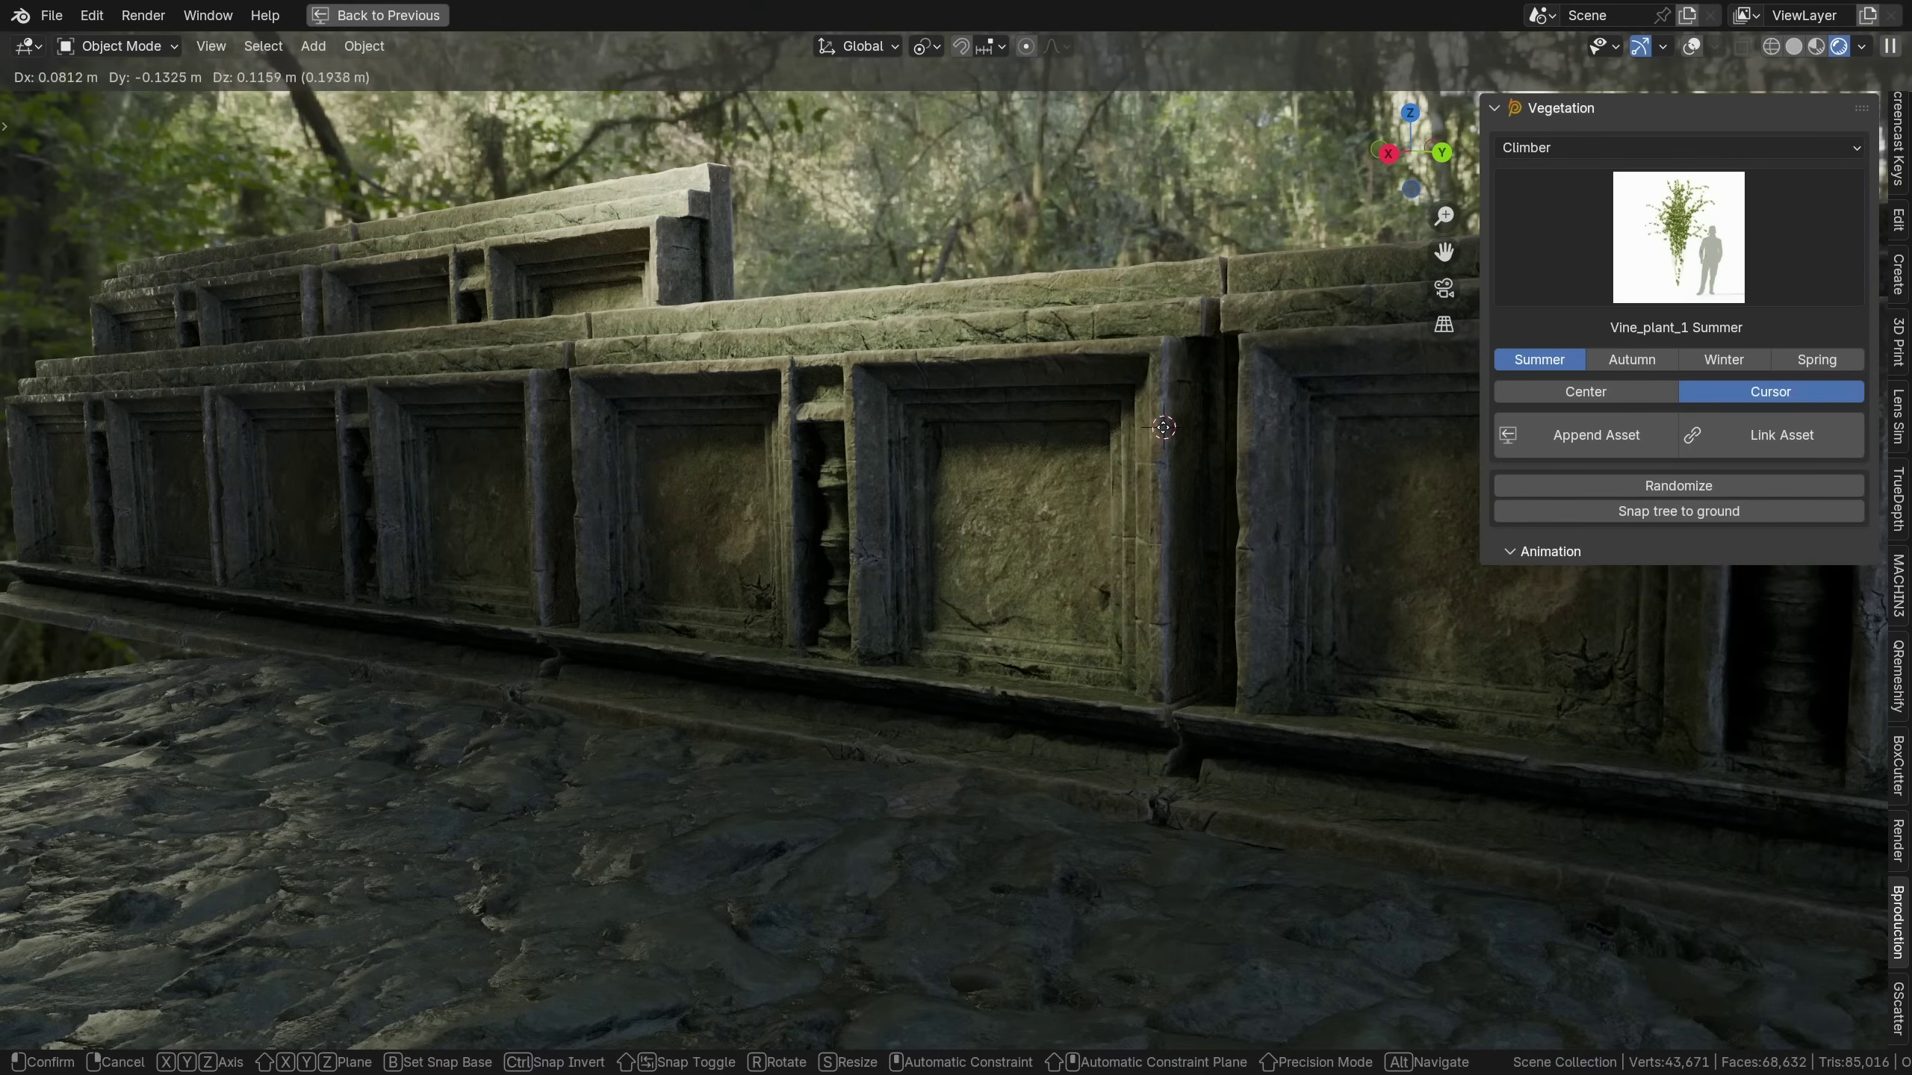
left_click(1783, 435)
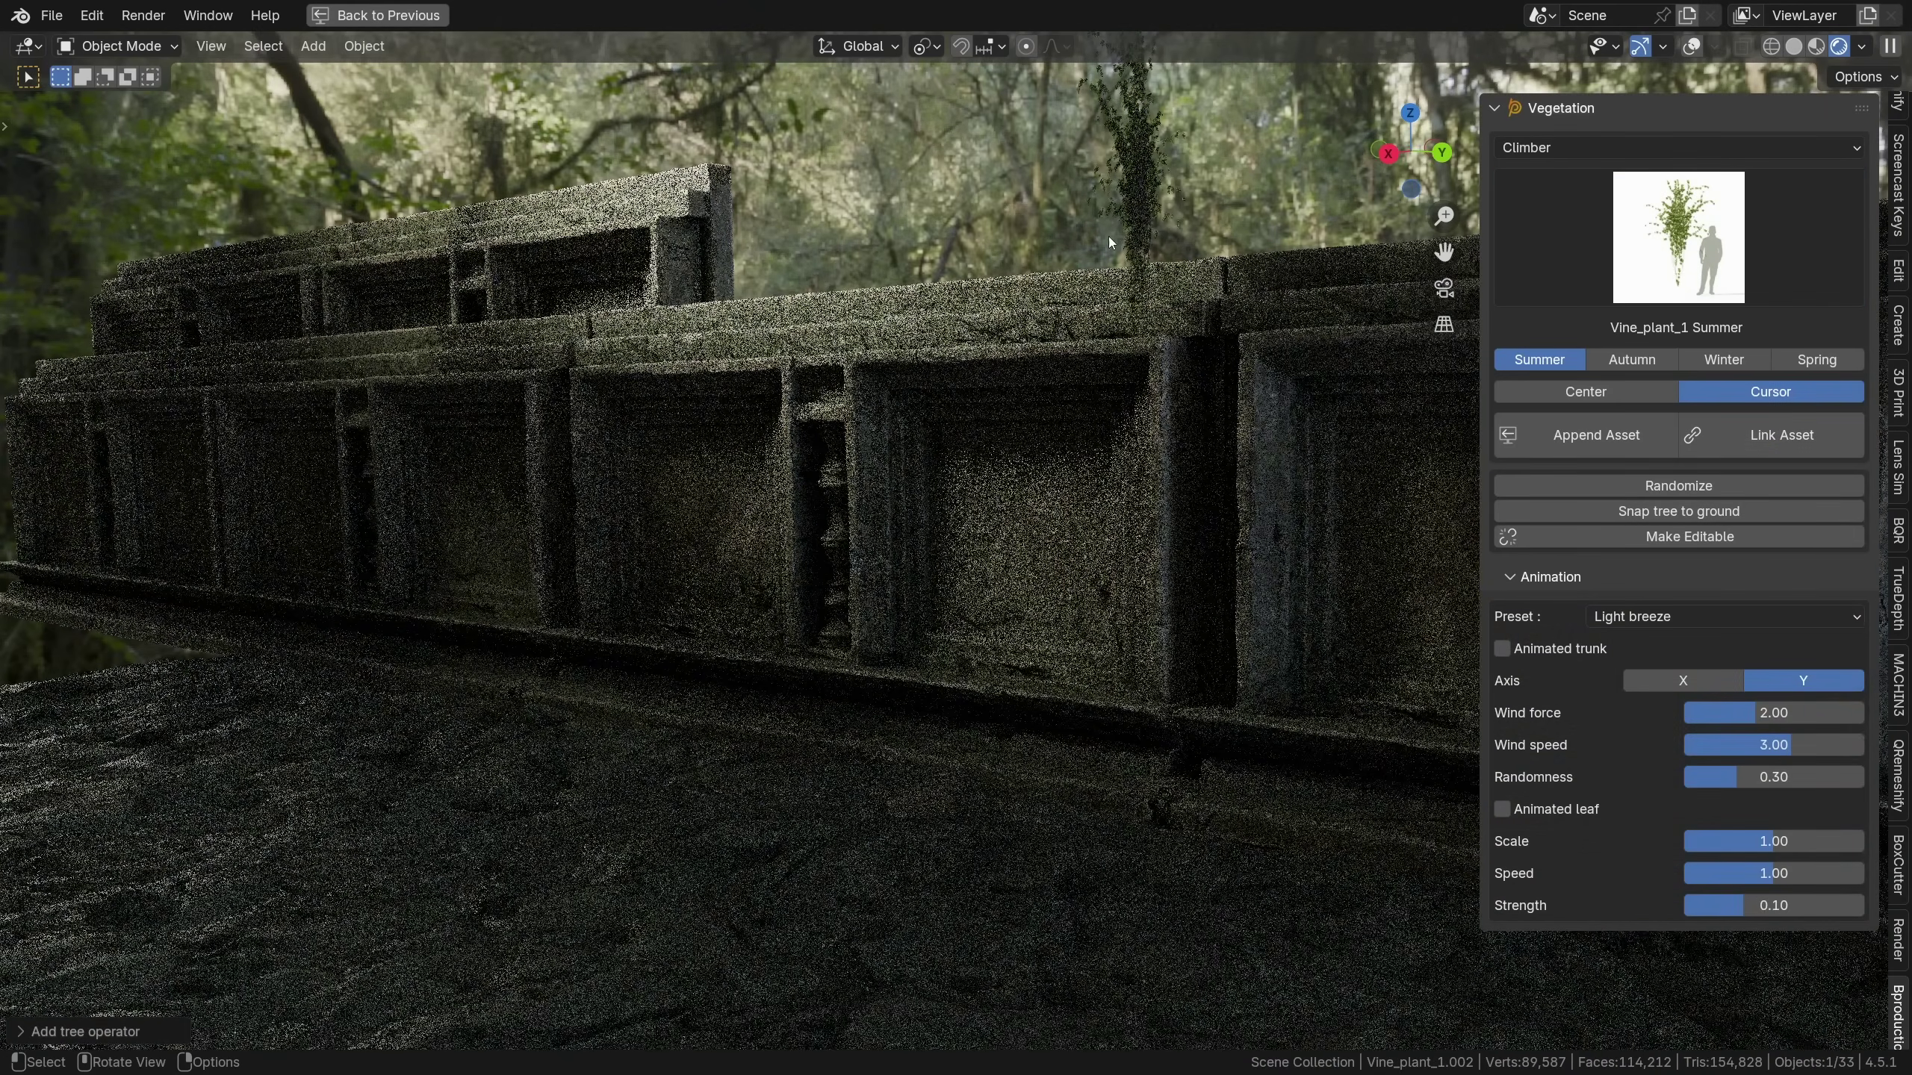
key("g")
key("z")
left_click(1183, 497)
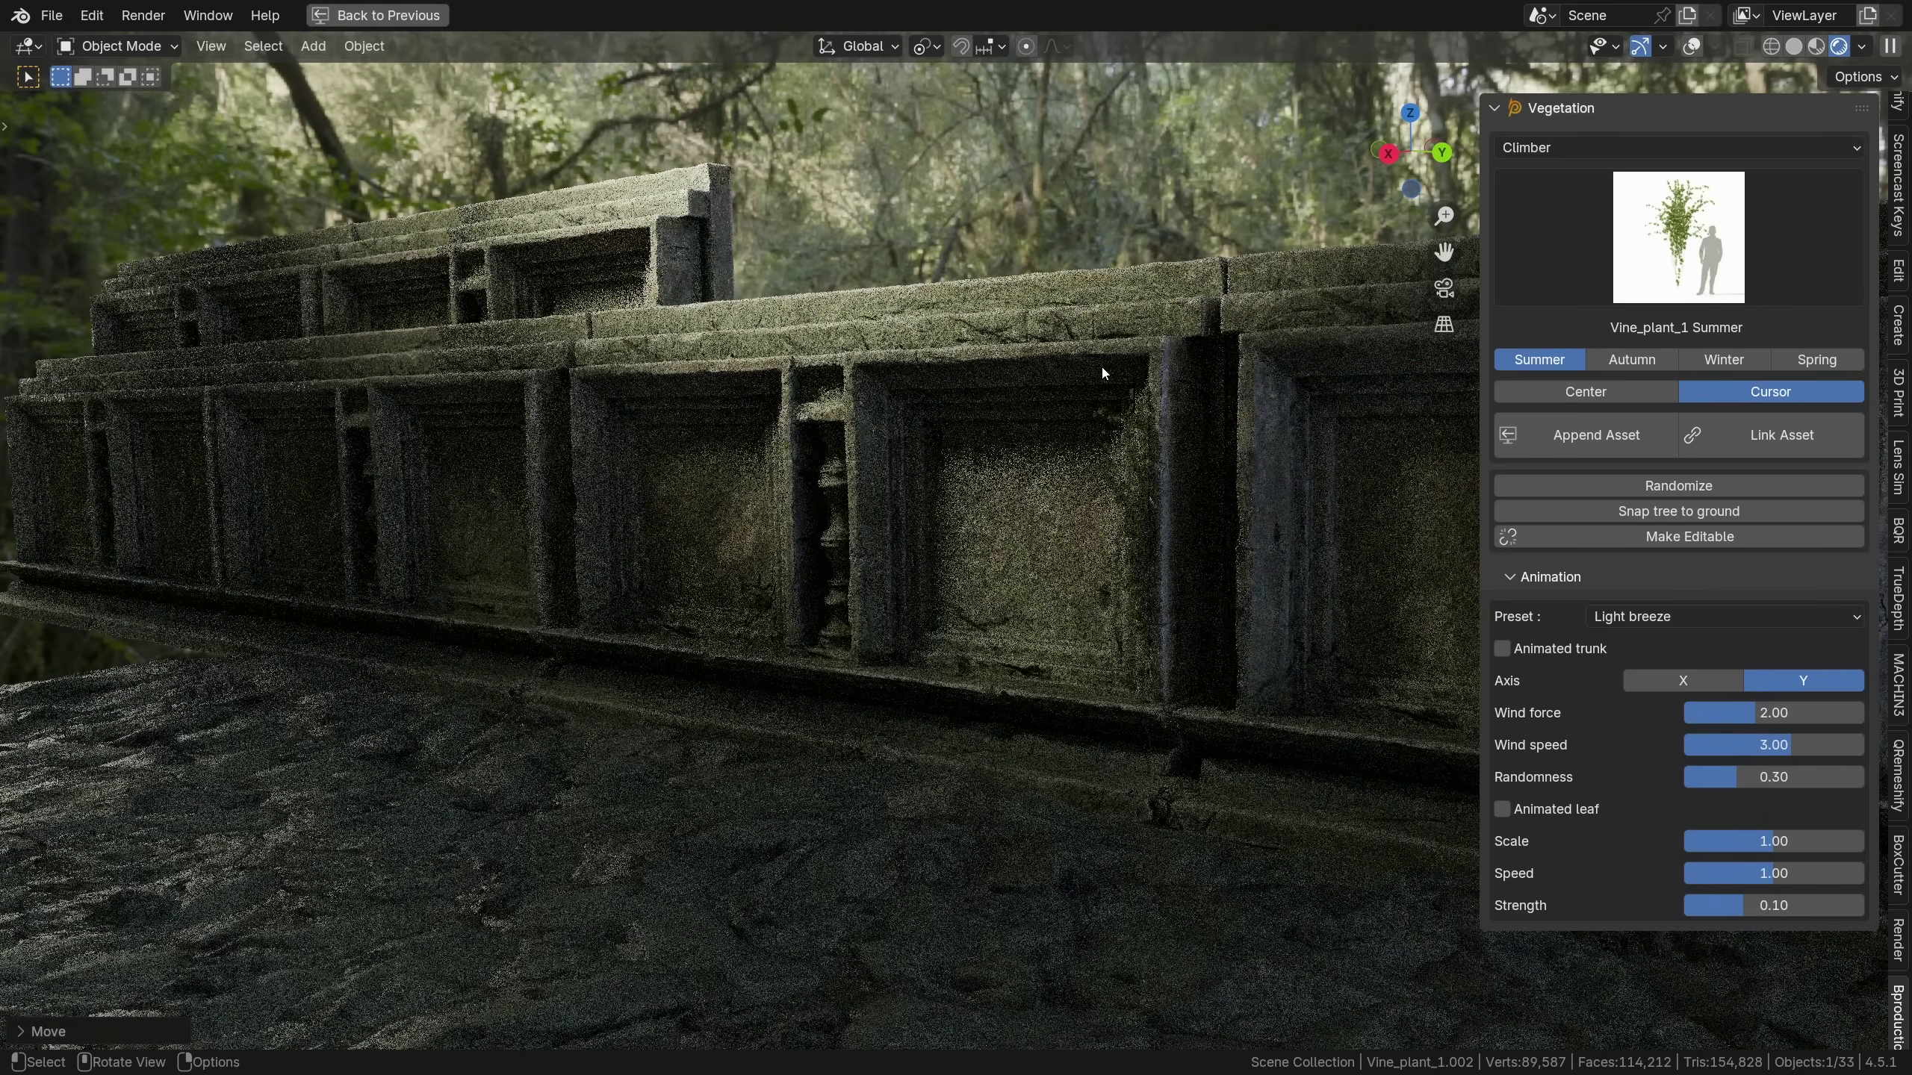
Add the Vine_plant_3 climber to the wall and open it as an editable mesh in solid shading
left_click(1679, 237)
left_click(1205, 374)
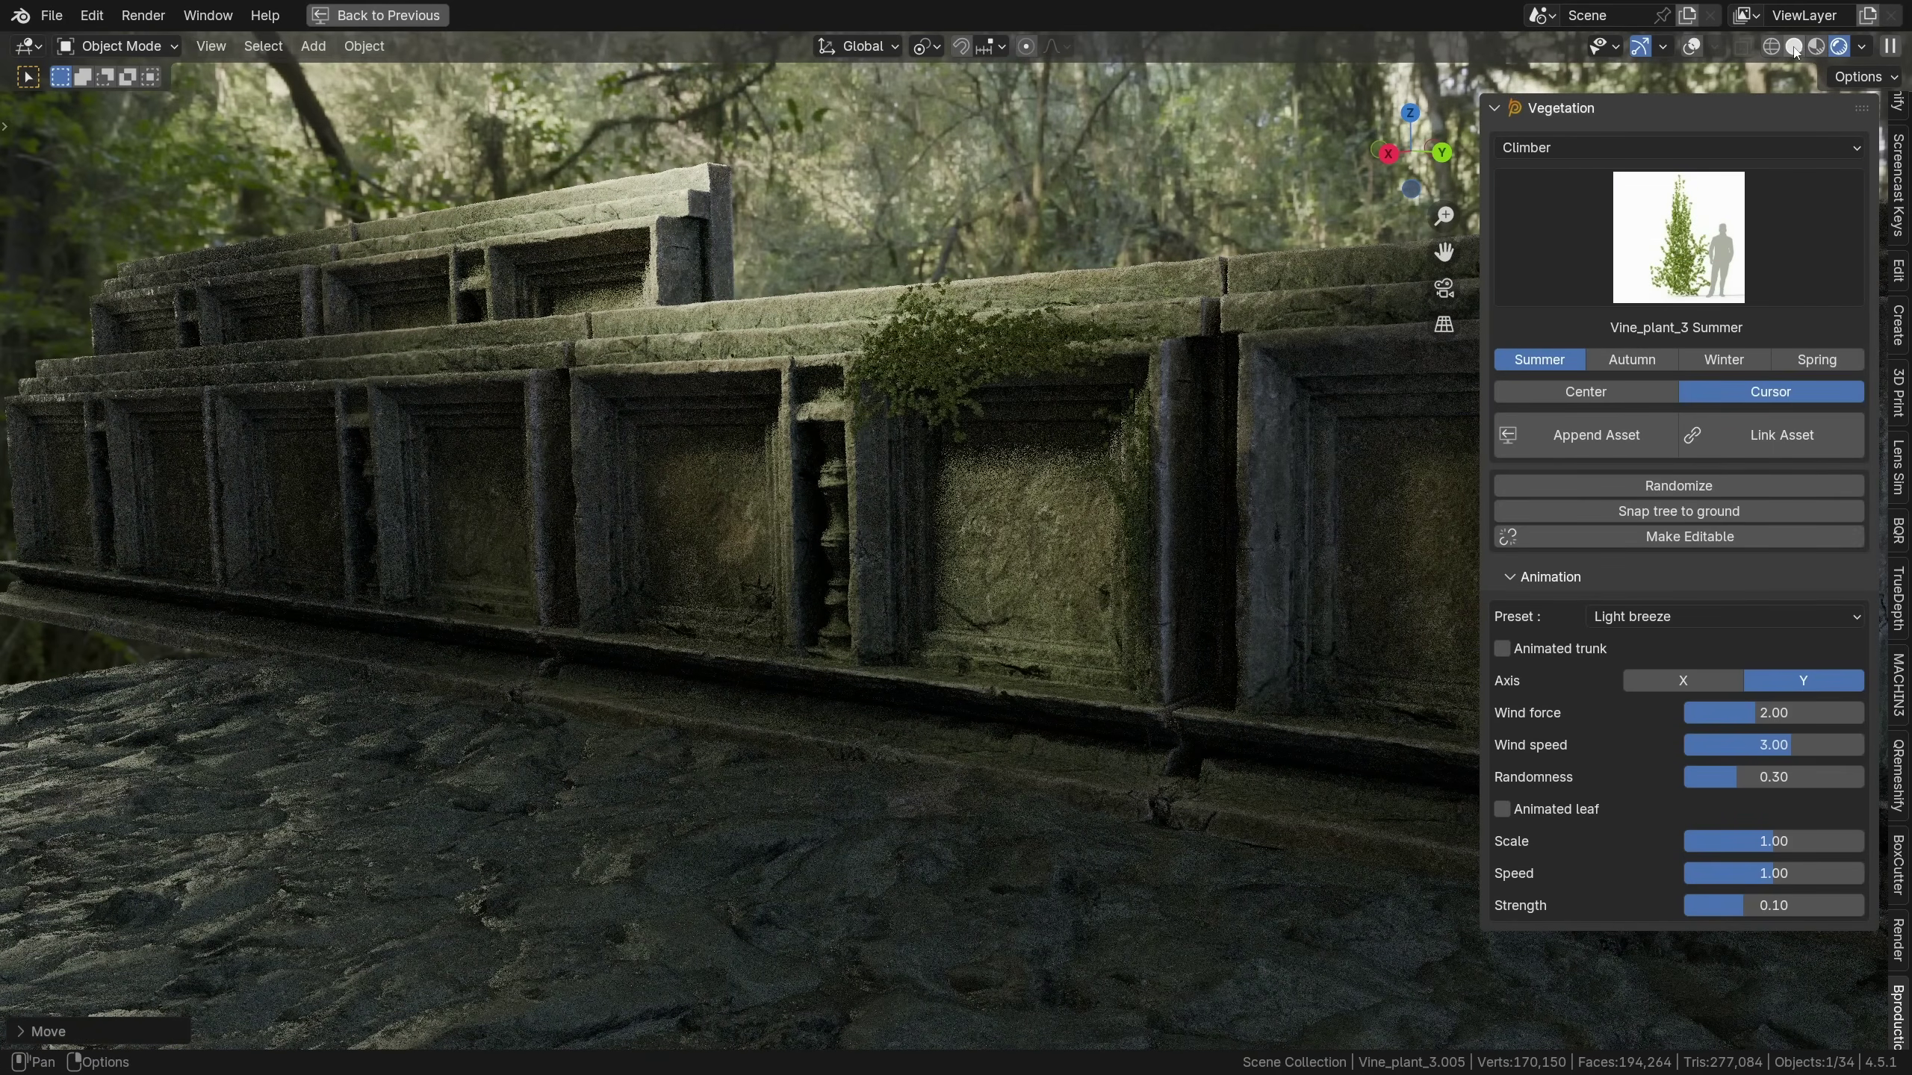
left_click(1794, 47)
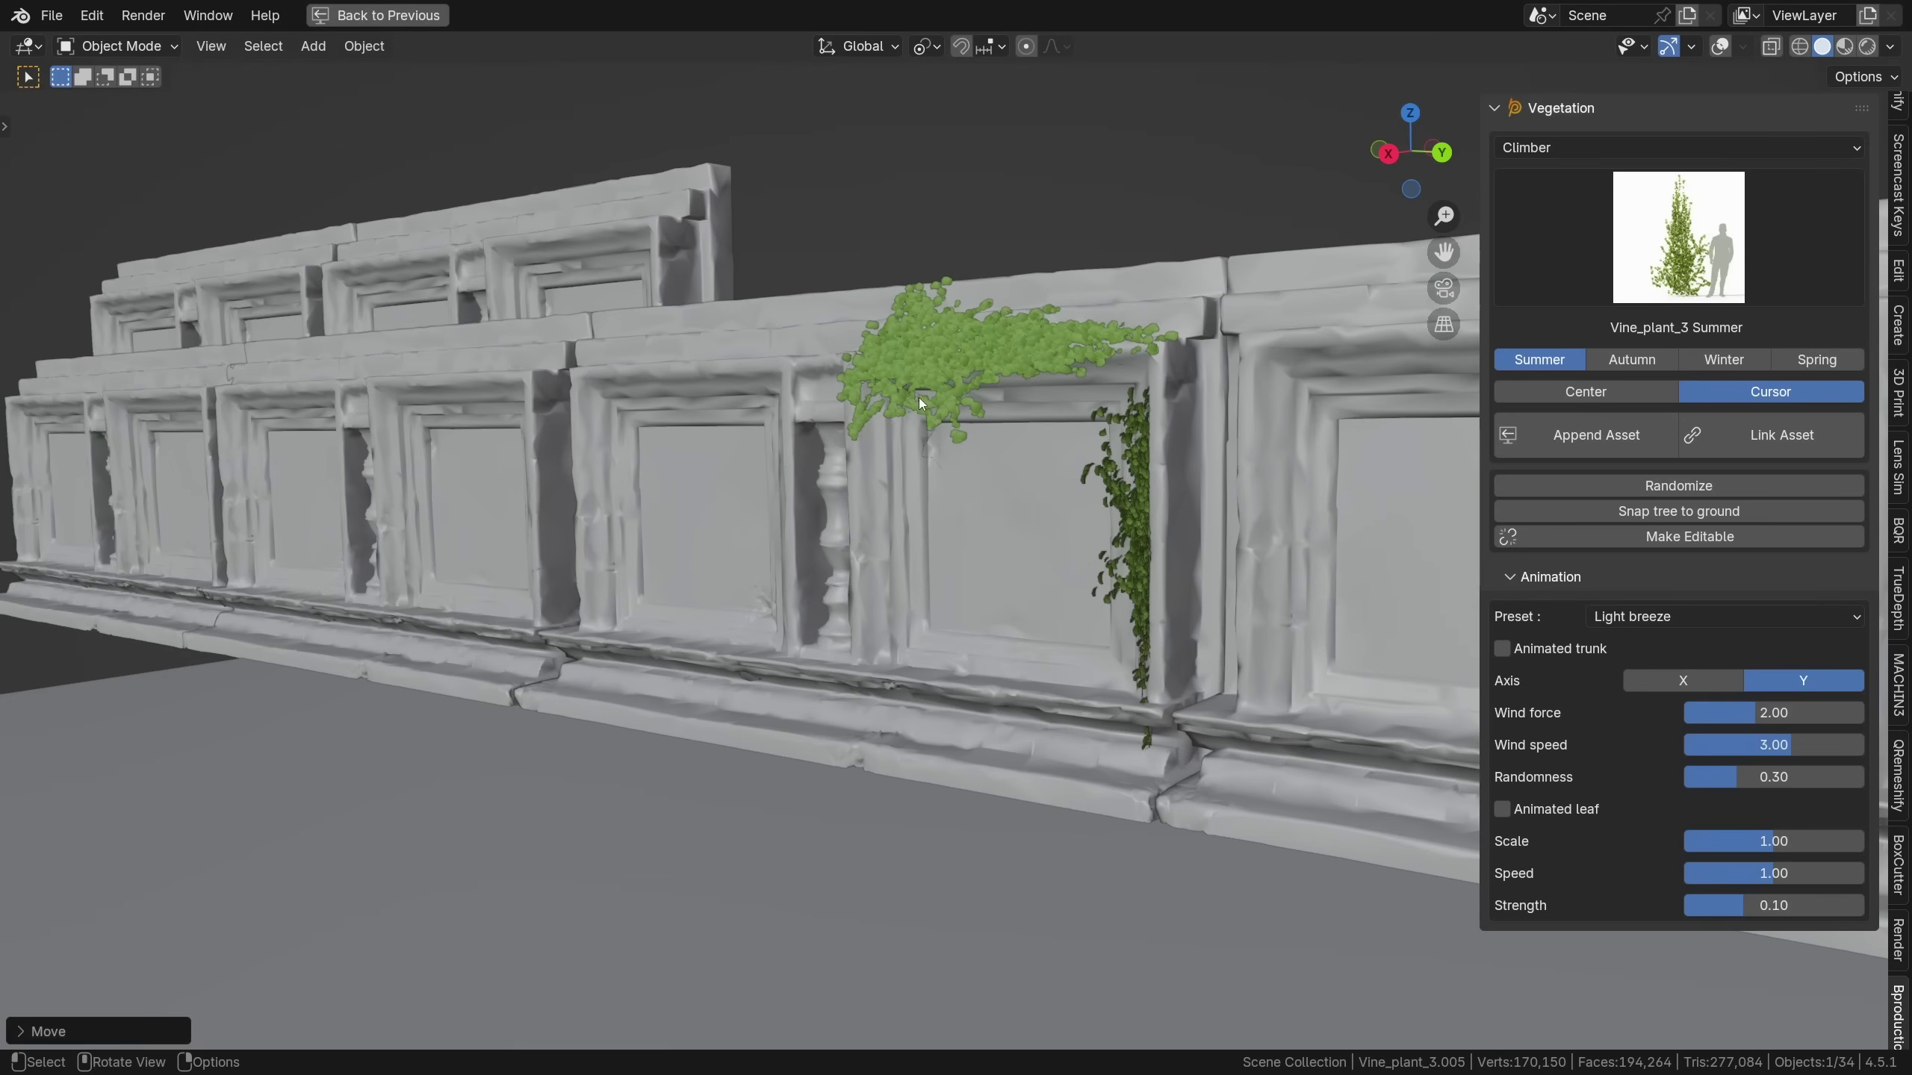
key("Tab")
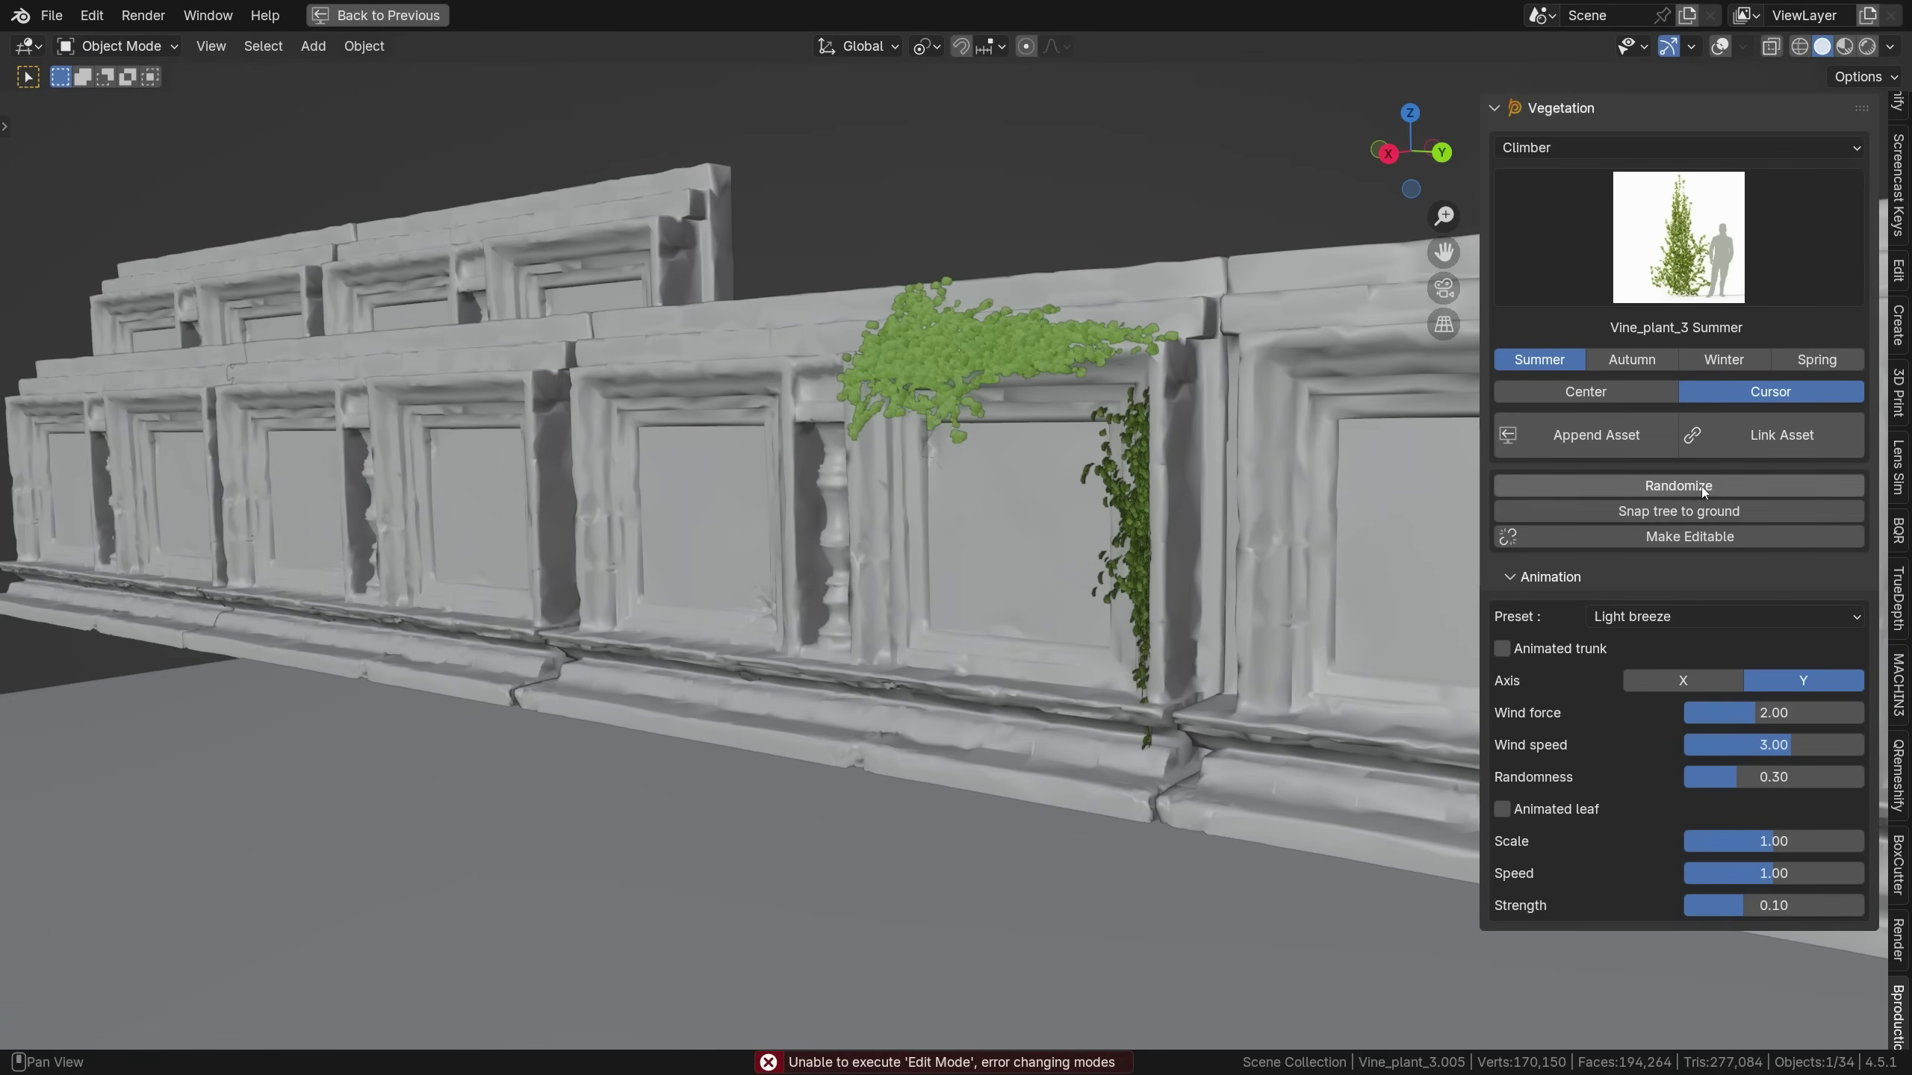
left_click(1679, 538)
key("Tab")
scroll(933, 391, "up", 2)
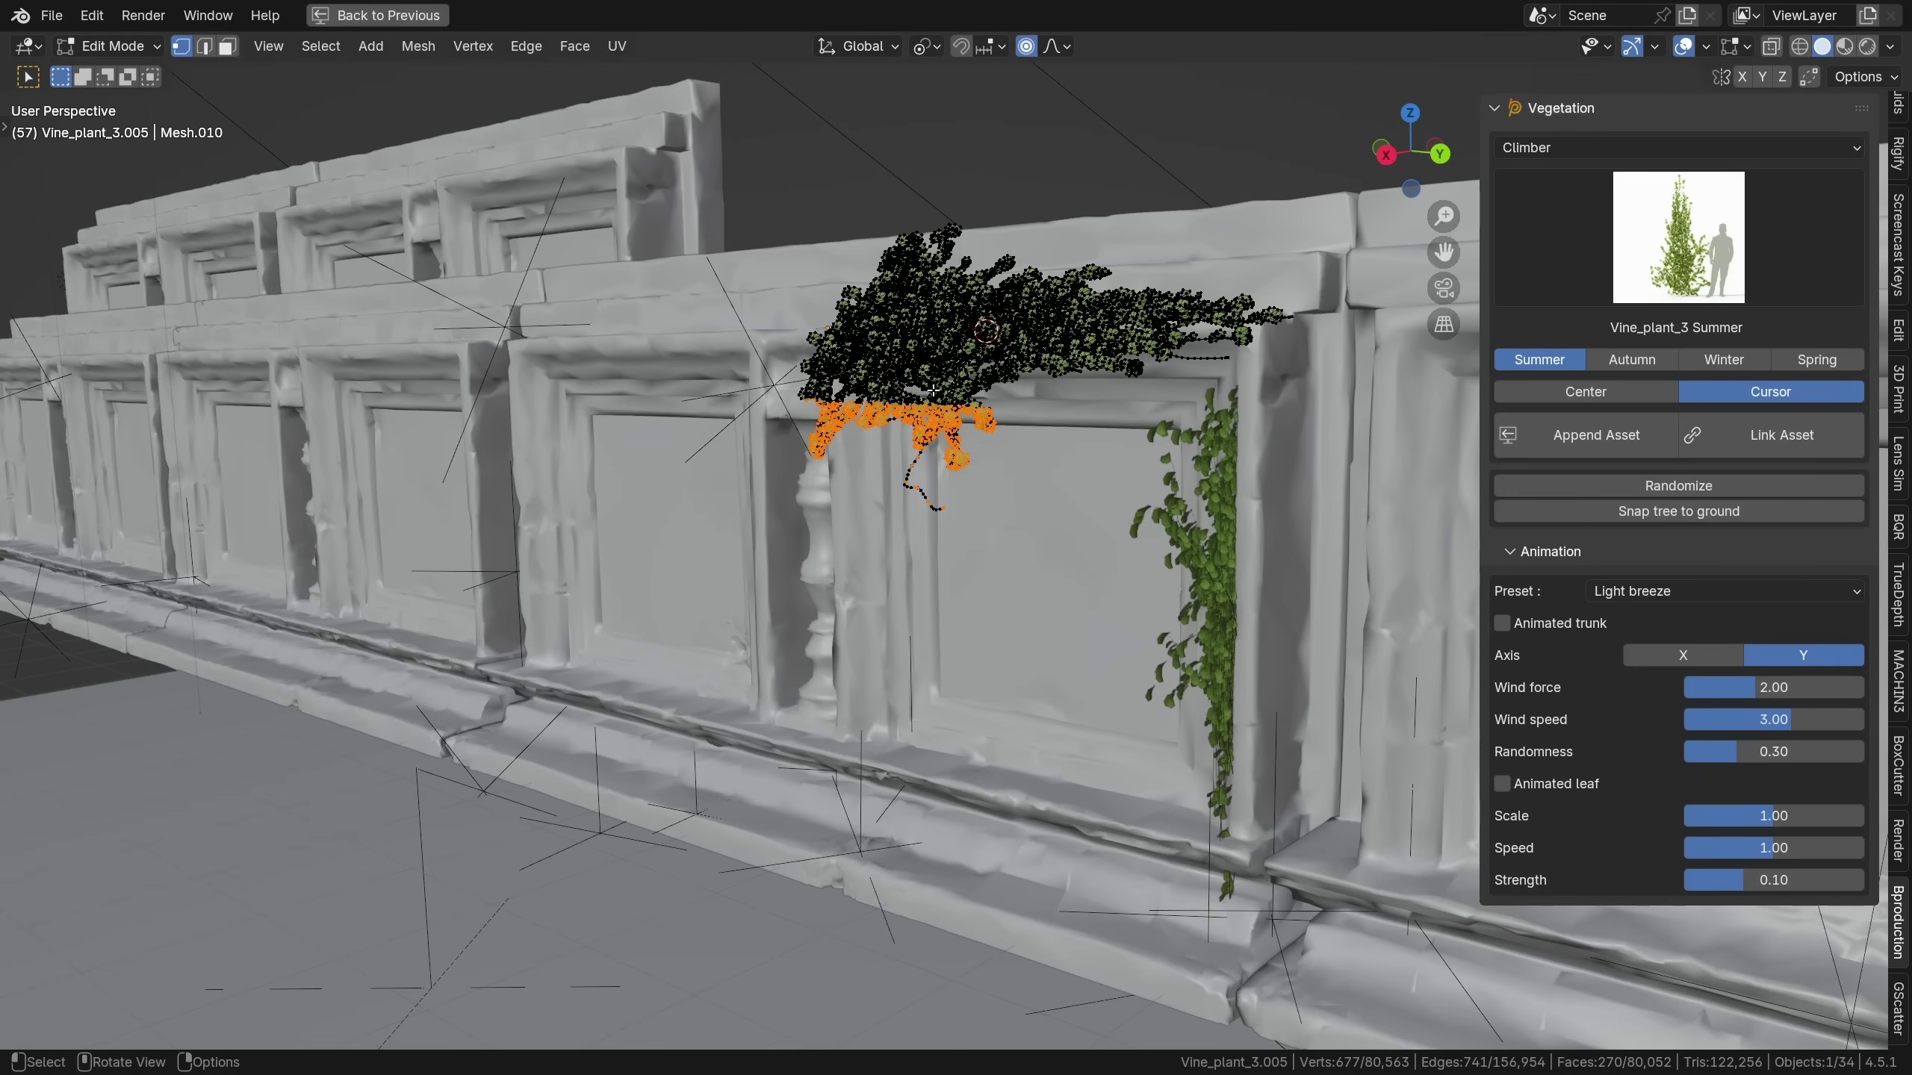
Enable proportional editing and move the selected hanging vertices of Vine_plant_3 along the X axis
left_click(1024, 53)
left_click(1056, 49)
middle_click_drag(926, 391, 843, 424)
key("g")
key("x")
scroll(873, 399, "up", 3)
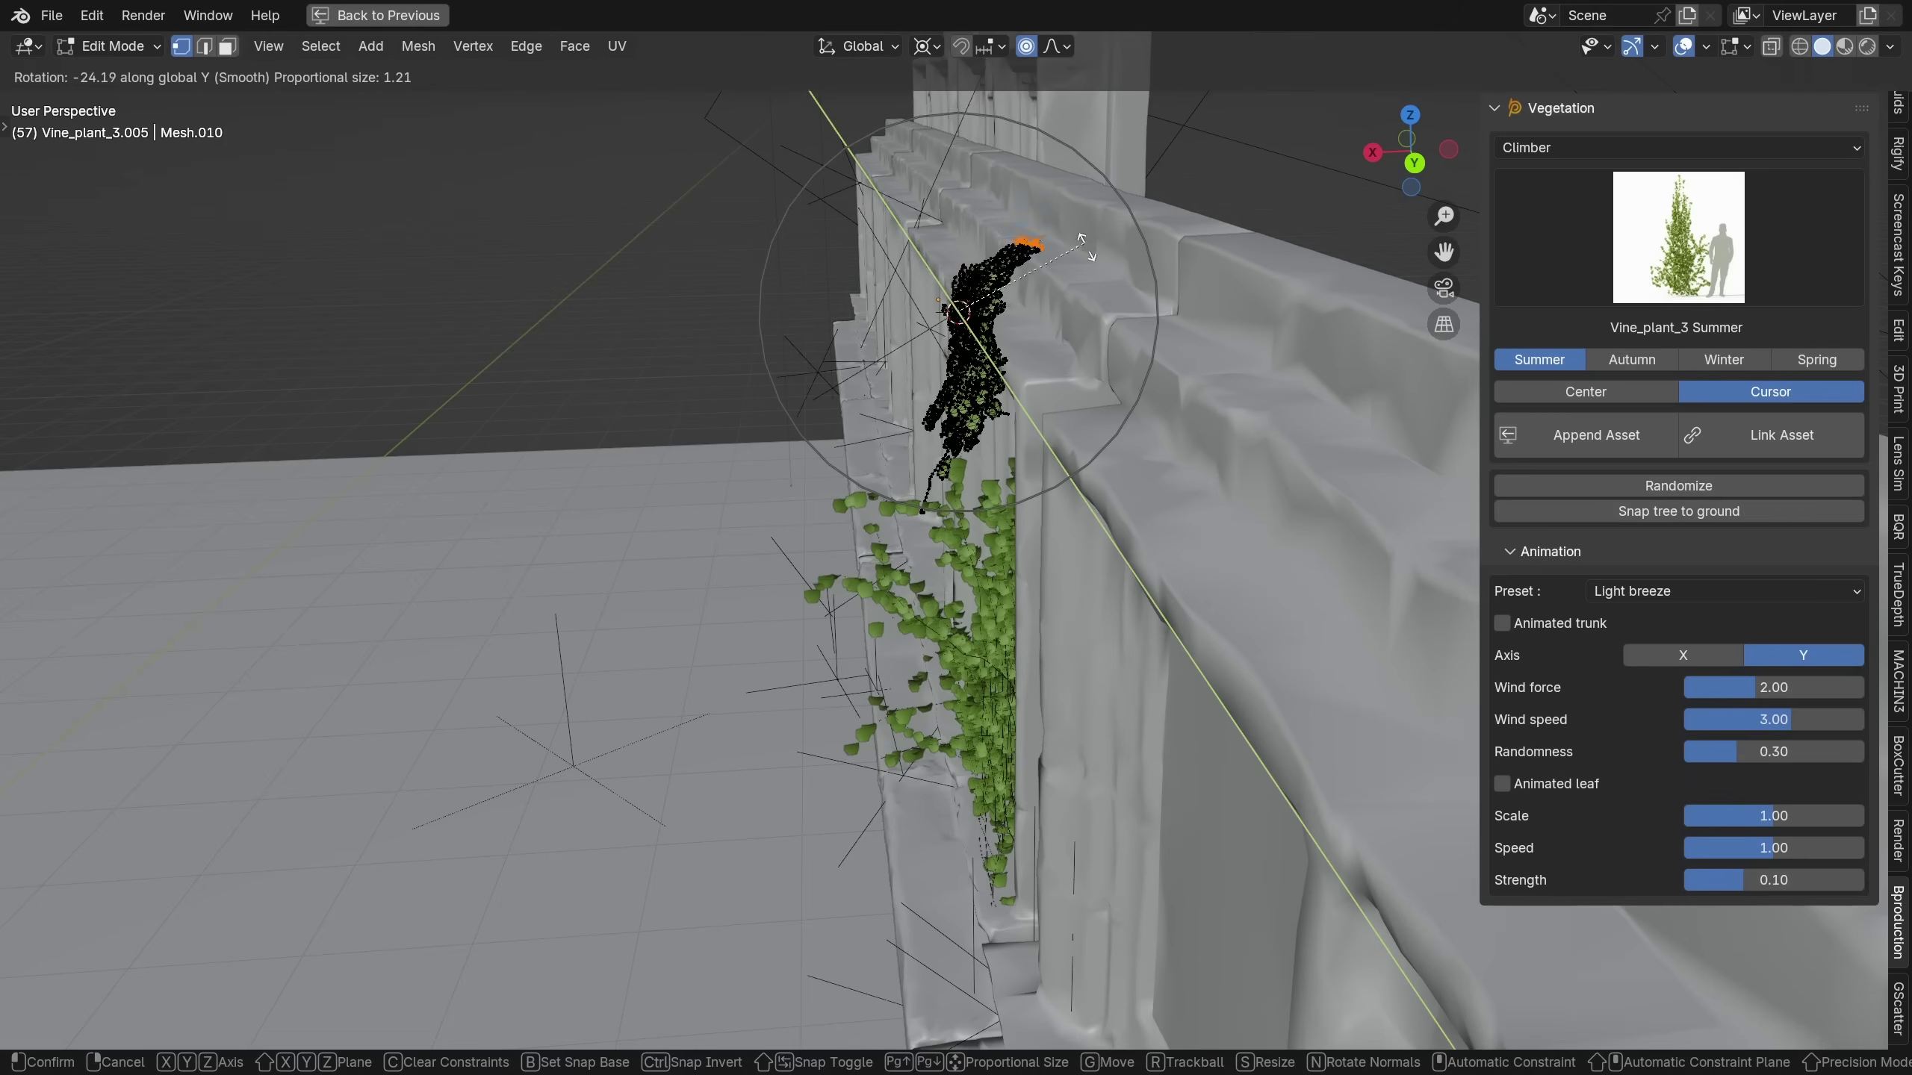
Rotate the top vertices of Vine_plant_3 about the Y axis and move them against the wall's upper ledge
left_click(1032, 248)
key("g")
left_click(1009, 286)
middle_click_drag(979, 301, 1111, 337)
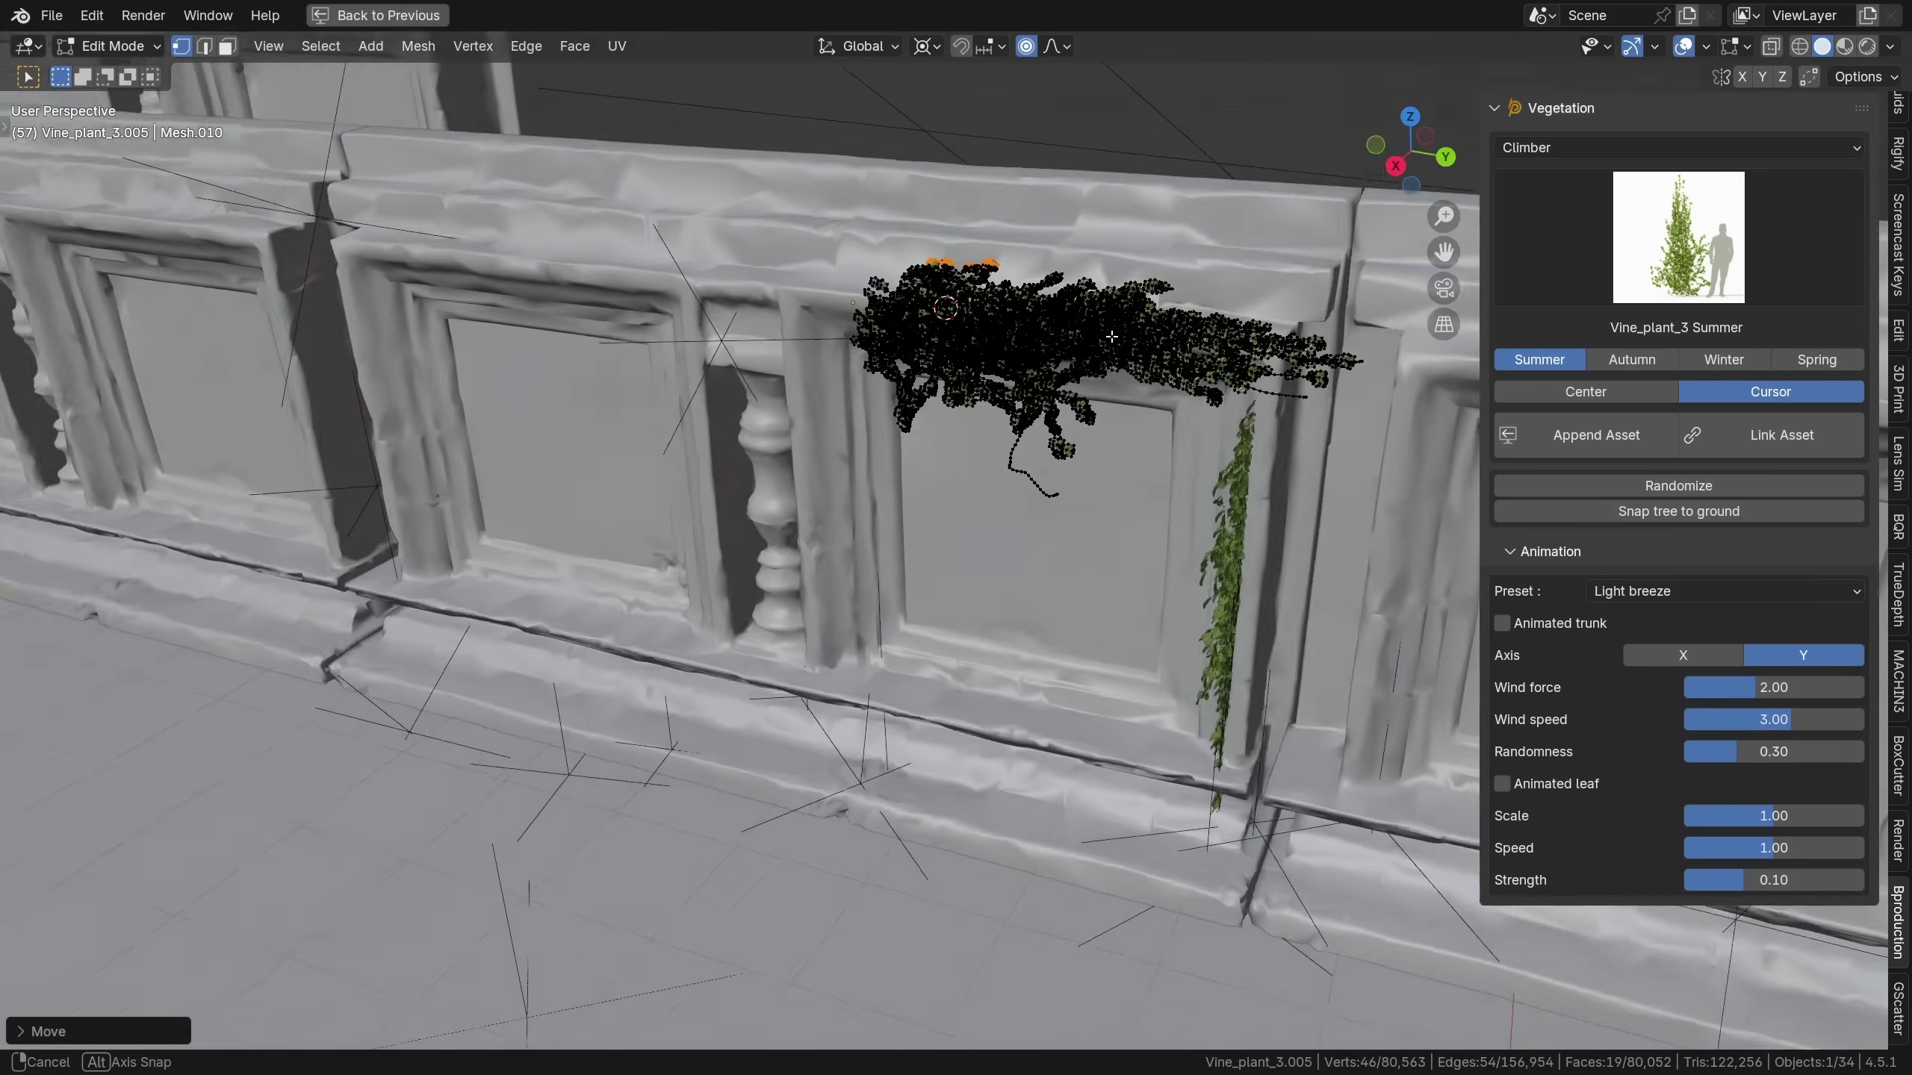
key("g")
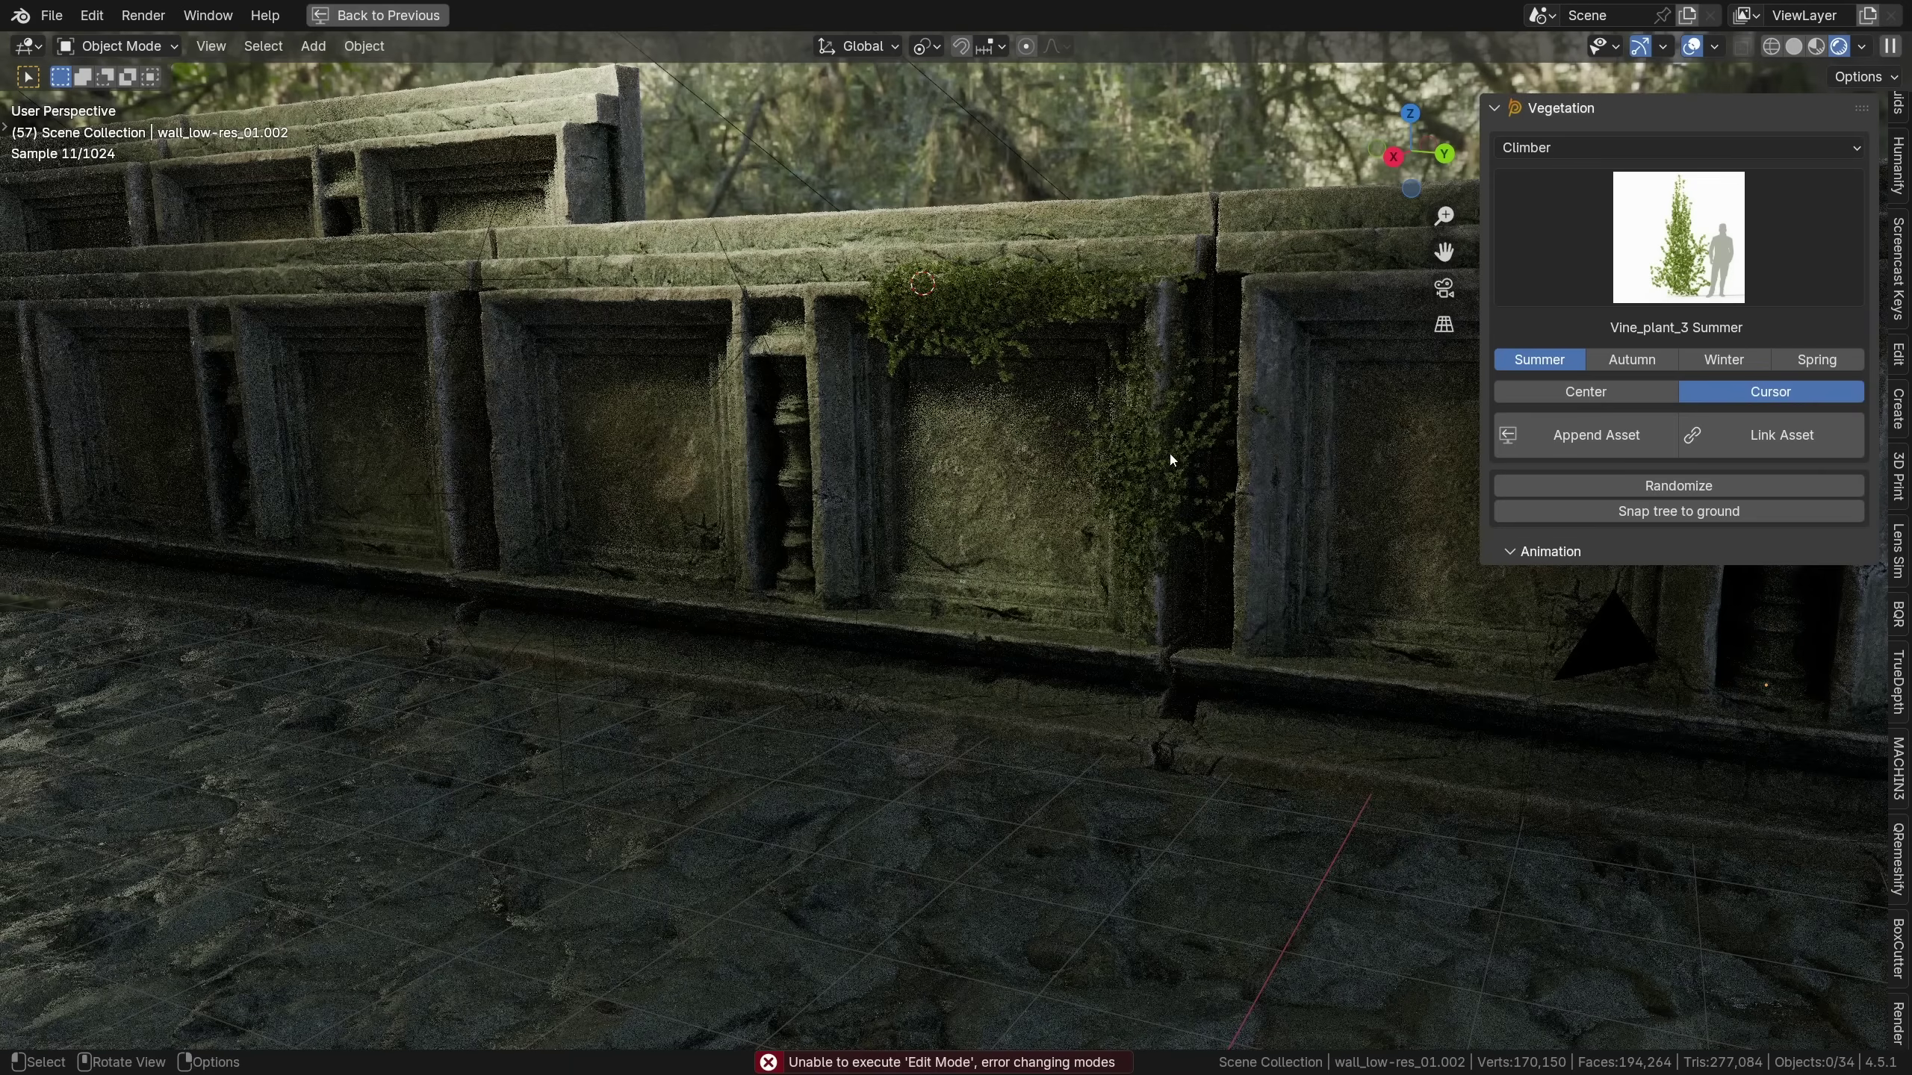
Place the Vine_plant_9 climber horizontally against the wall's column and deselect everything
key("n")
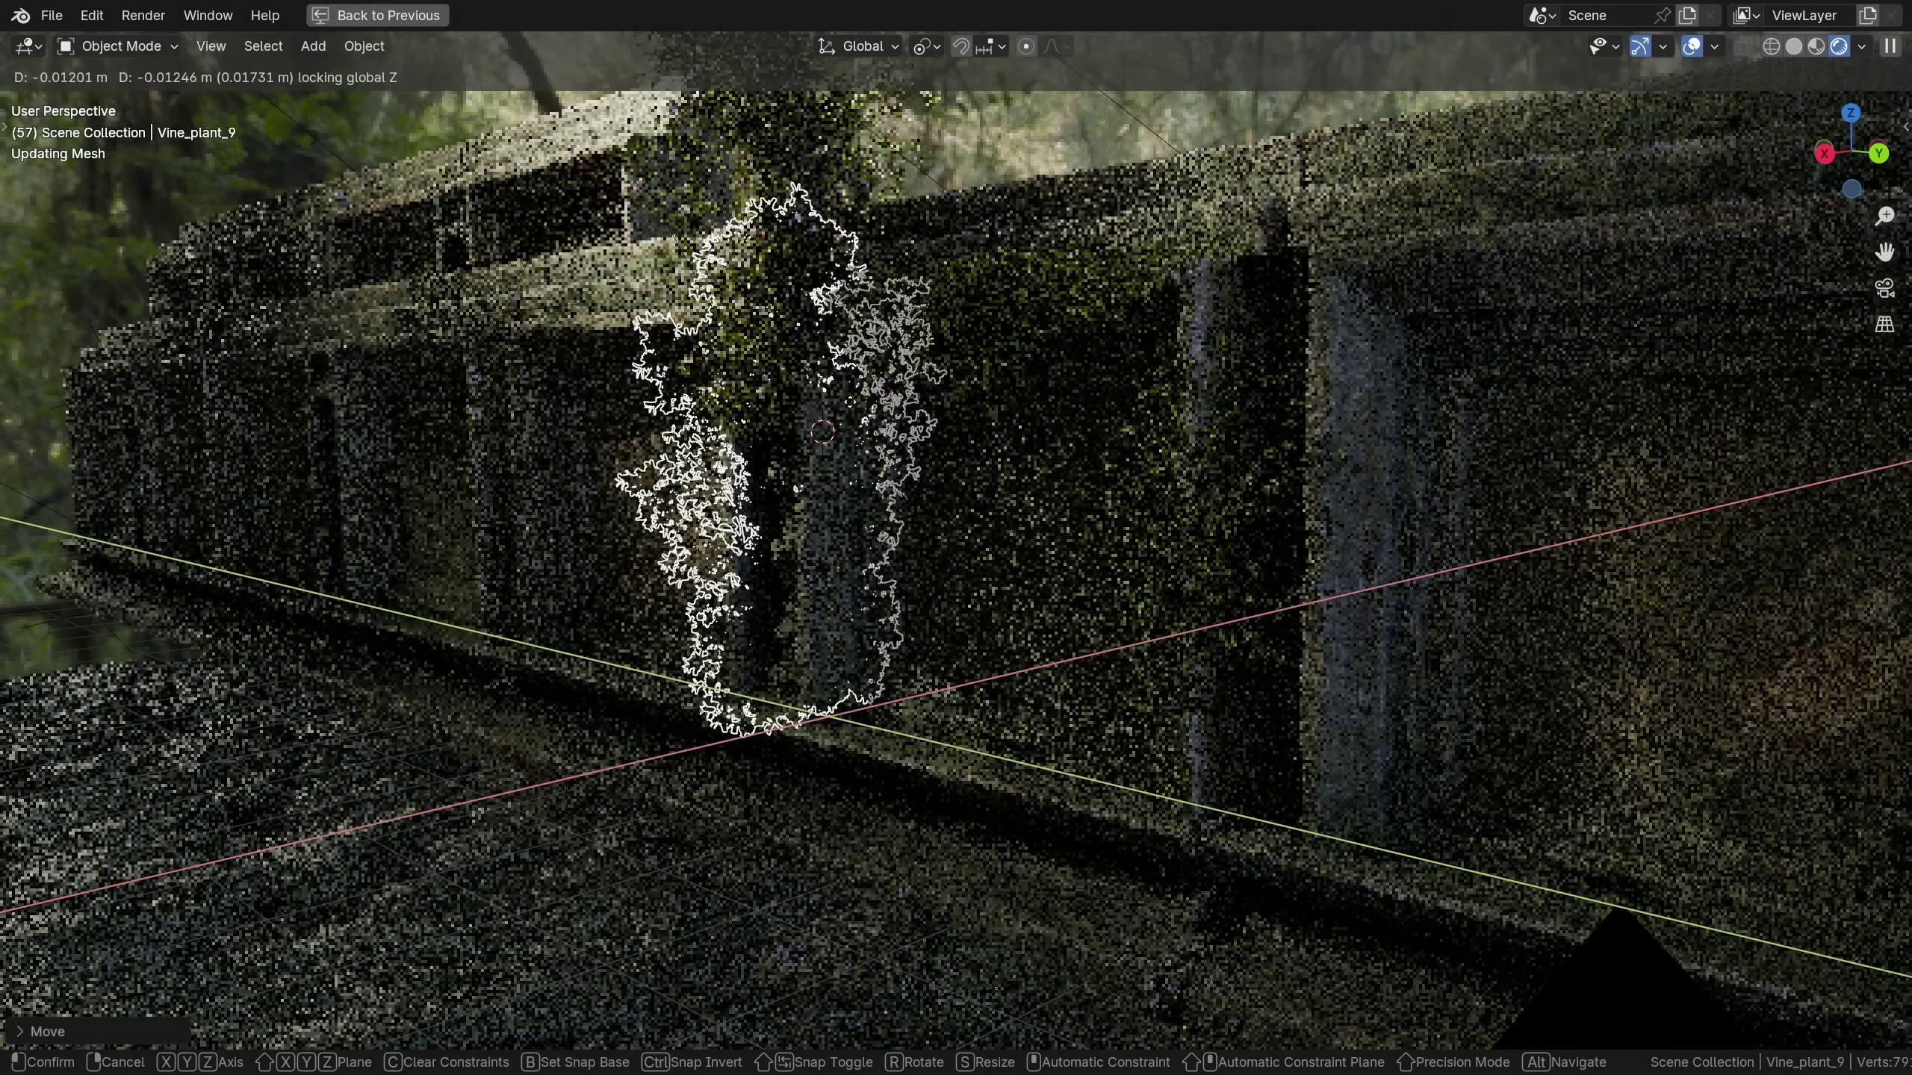
left_click(874, 429)
key("alt+a")
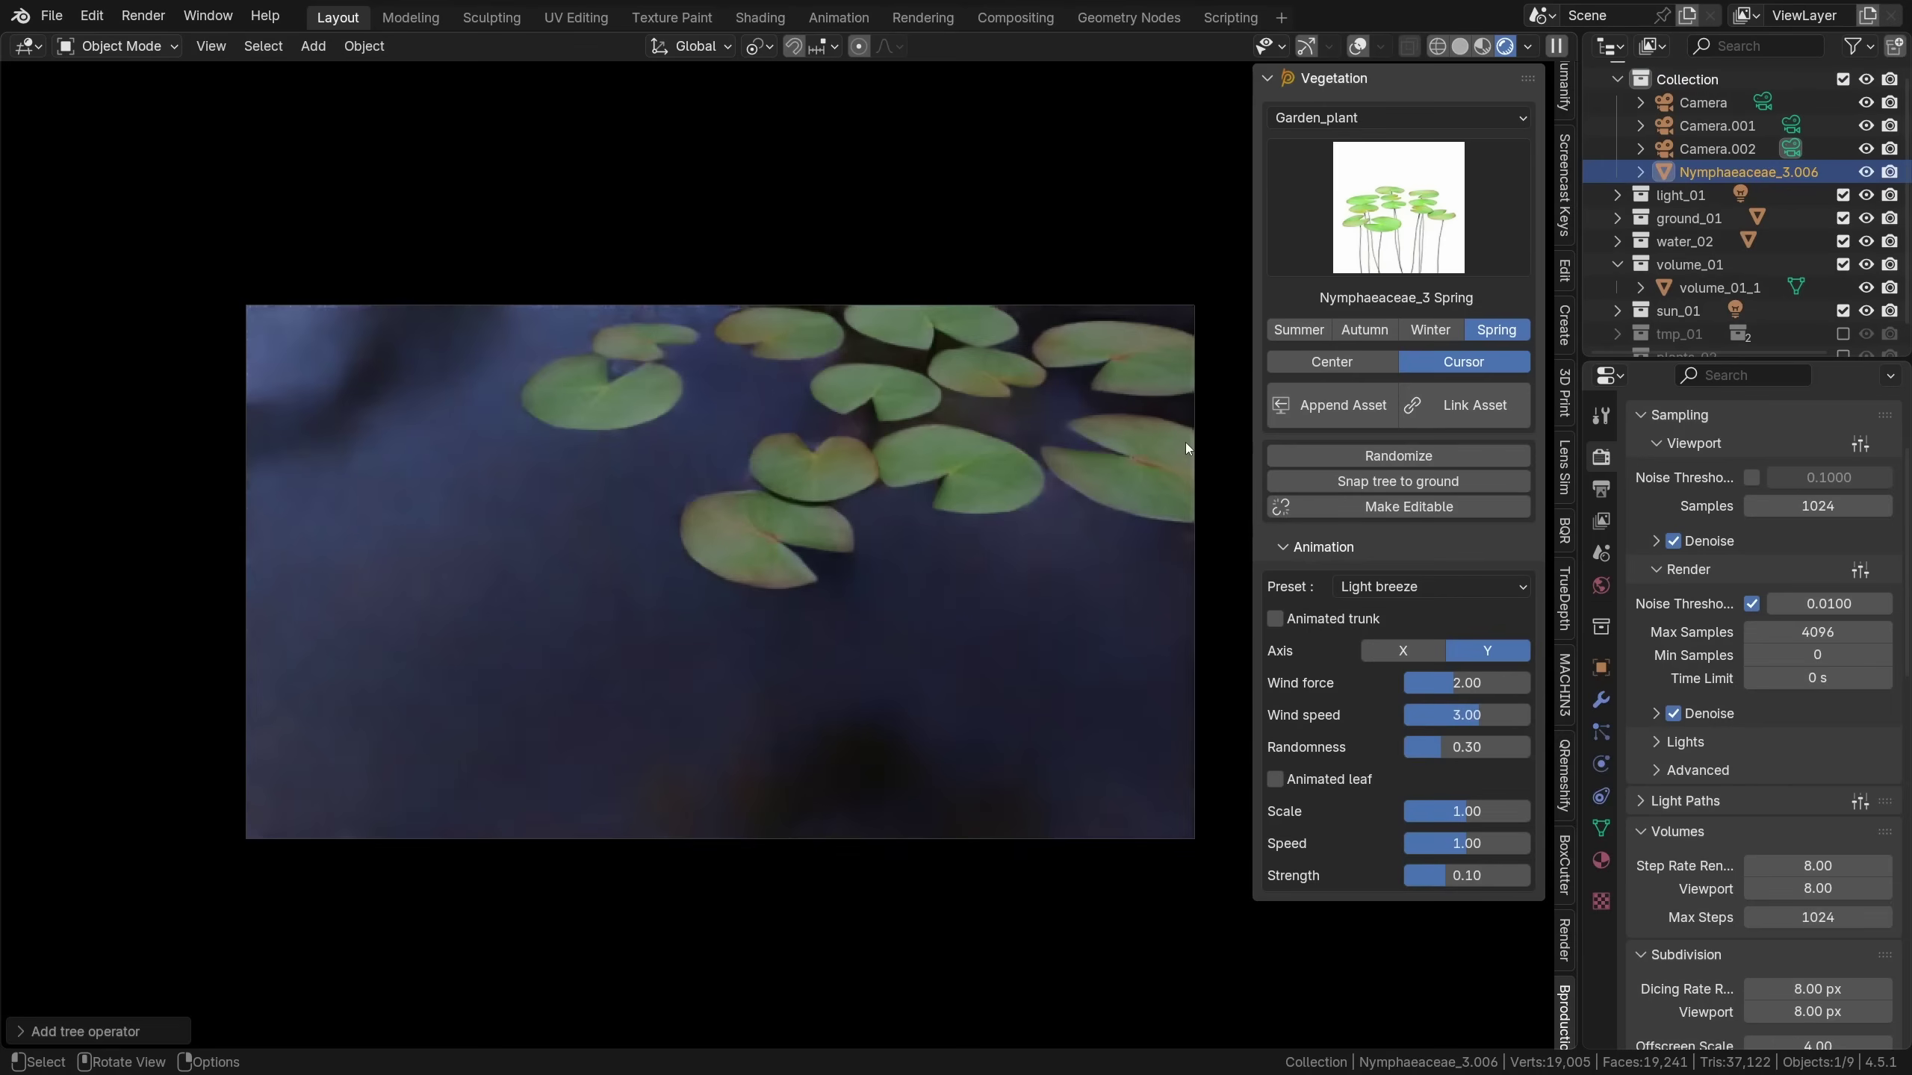
Lower the Nymphaeaceae_3 water lily to the pond surface, then reposition it horizontally and rotate it
key("g")
key("z")
left_click(1008, 773)
key("g")
key("shift+z")
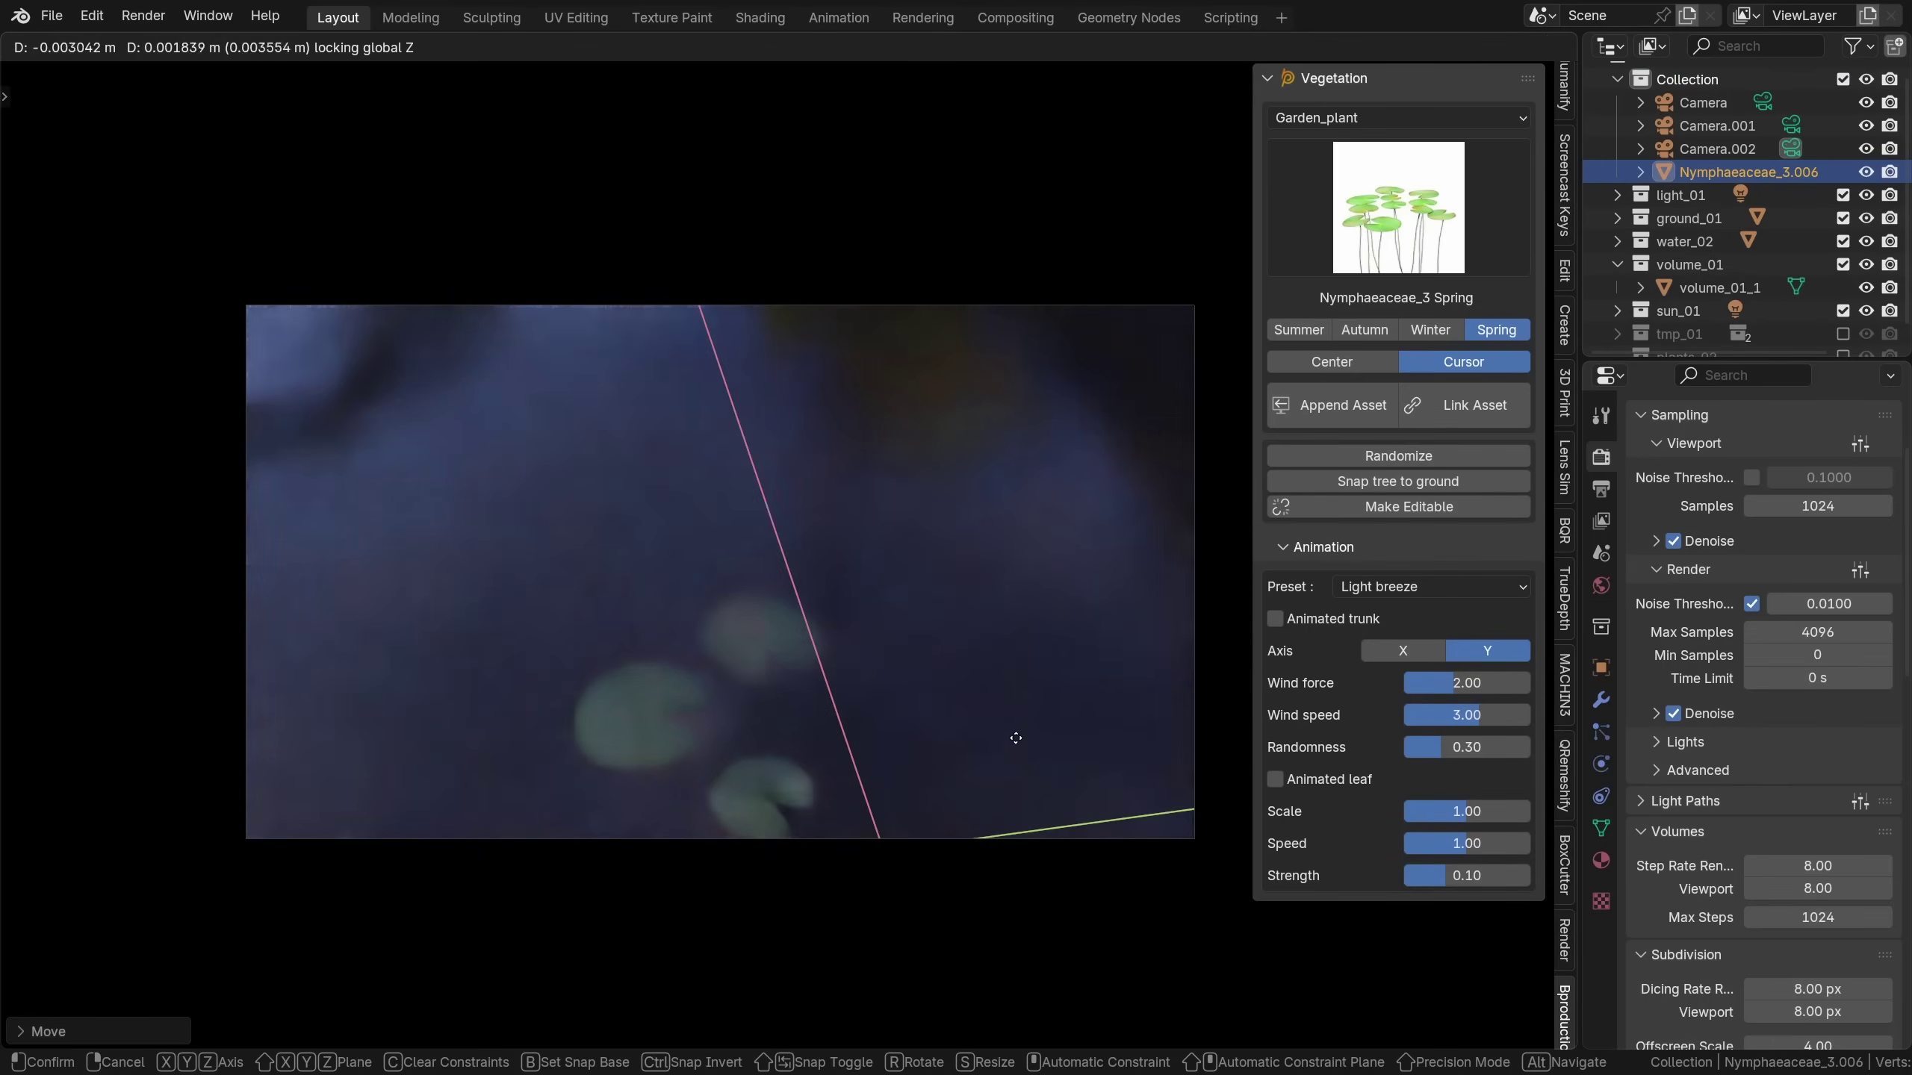
left_click(1041, 509)
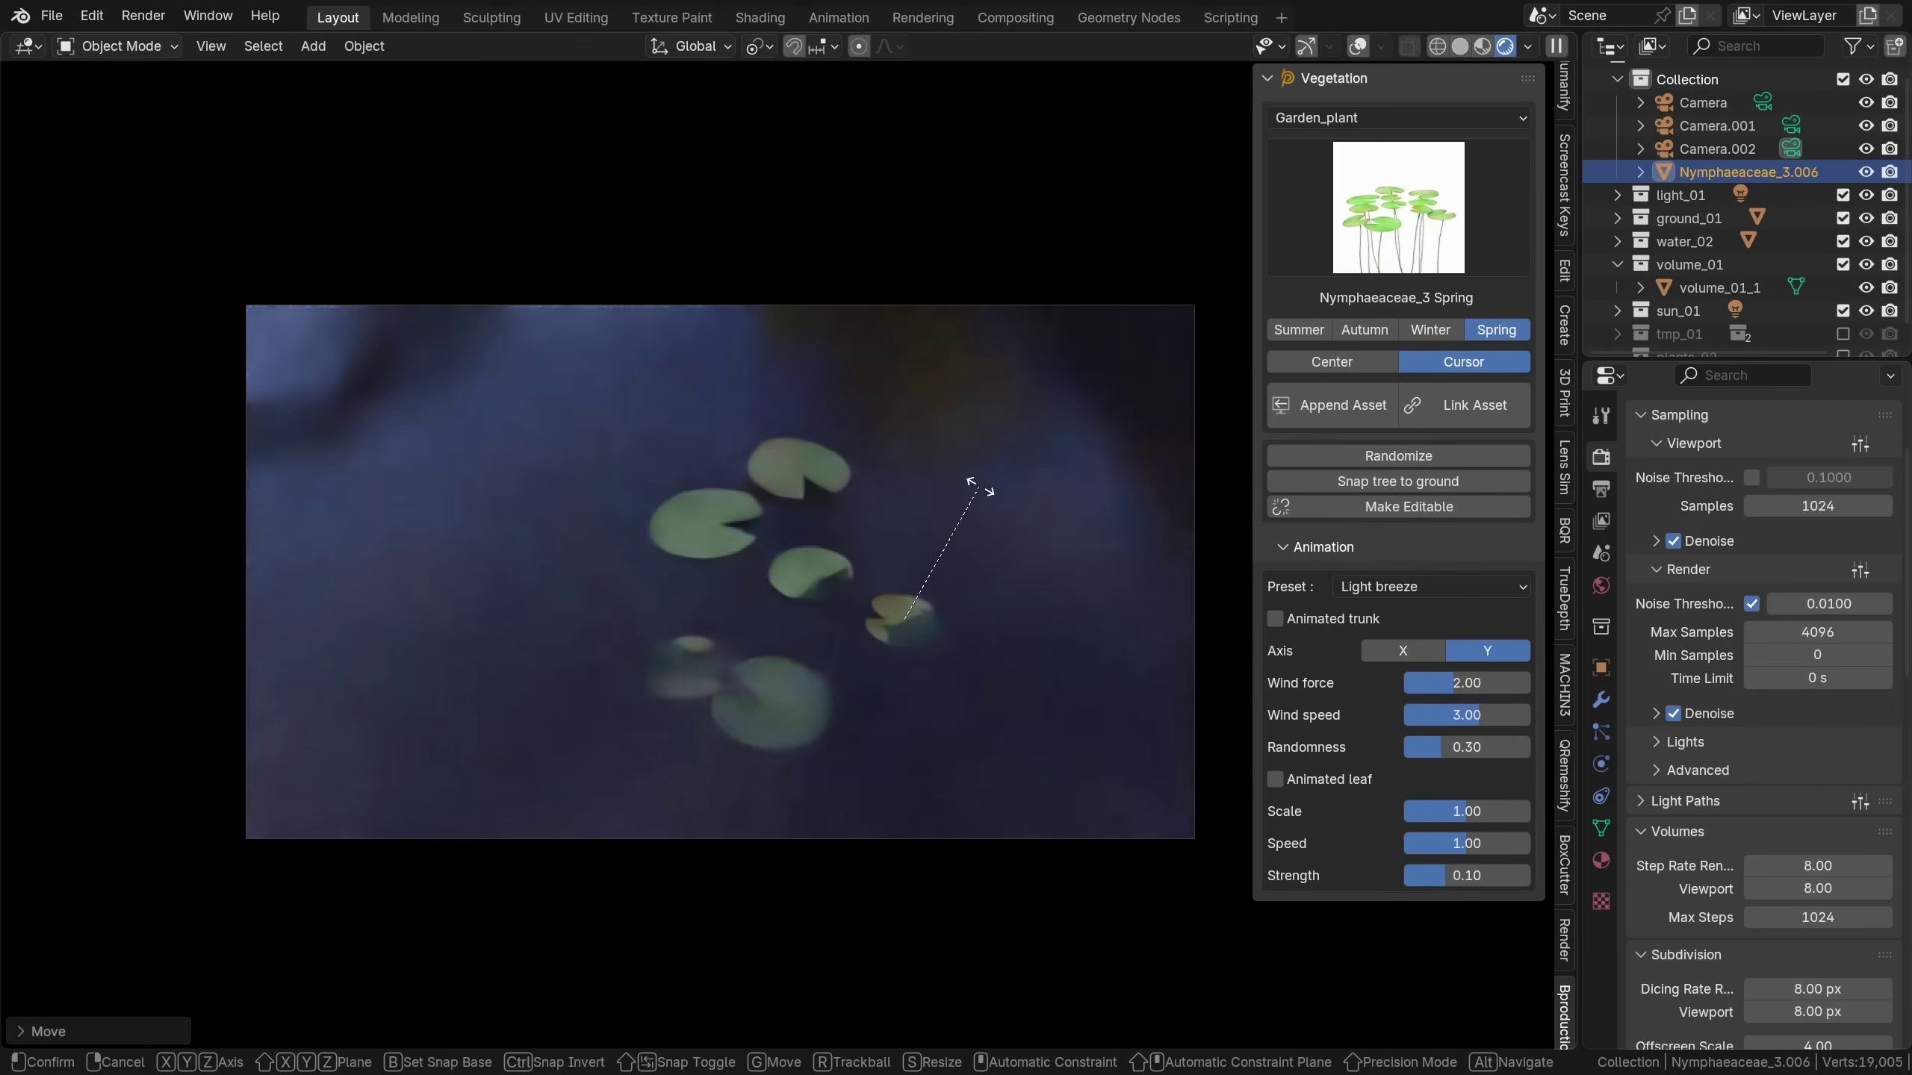
left_click(981, 491)
Add the Nymphaeaceae_1 Spring water lily to the pond and move it vertically to the water surface
left_click(1399, 207)
left_click(890, 785)
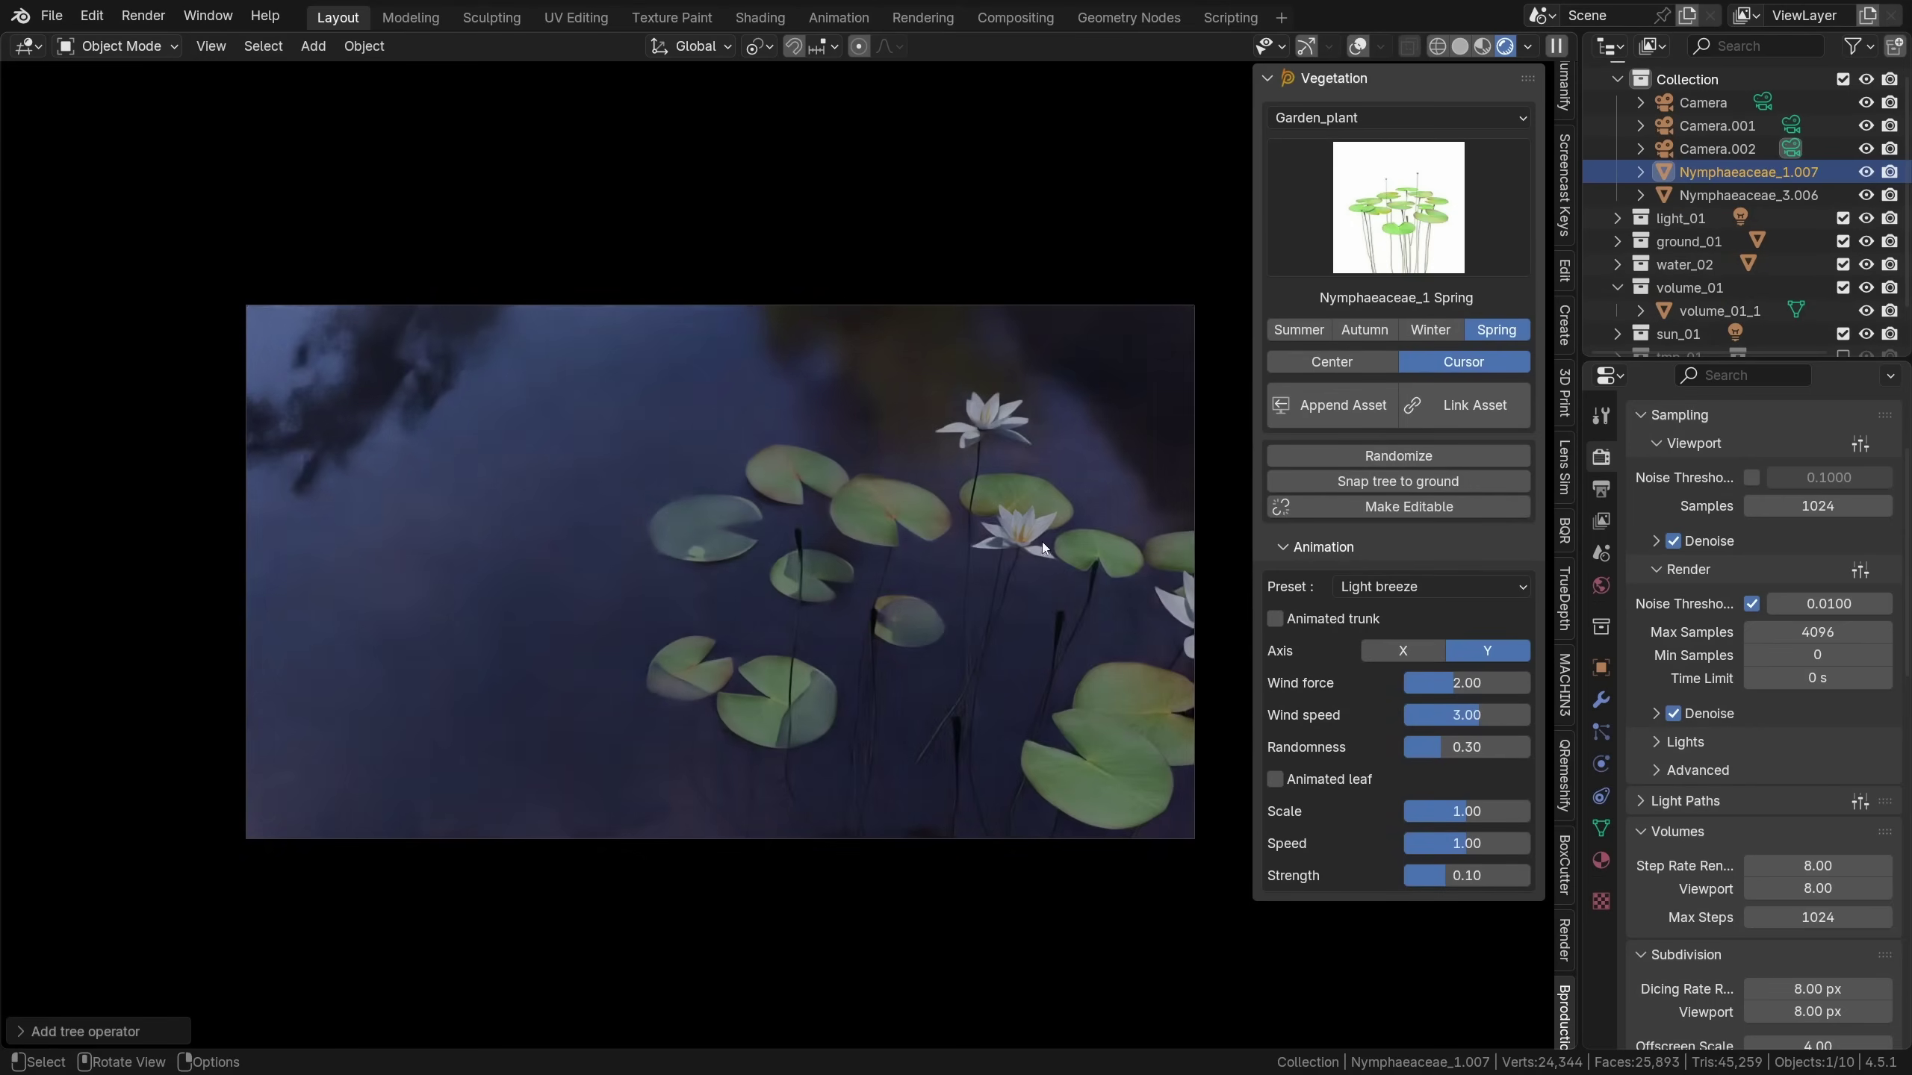
key("g")
key("z")
left_click(1038, 431)
Link another spring garden plant from the library, move it into place in the pond and scale it
left_click(1399, 207)
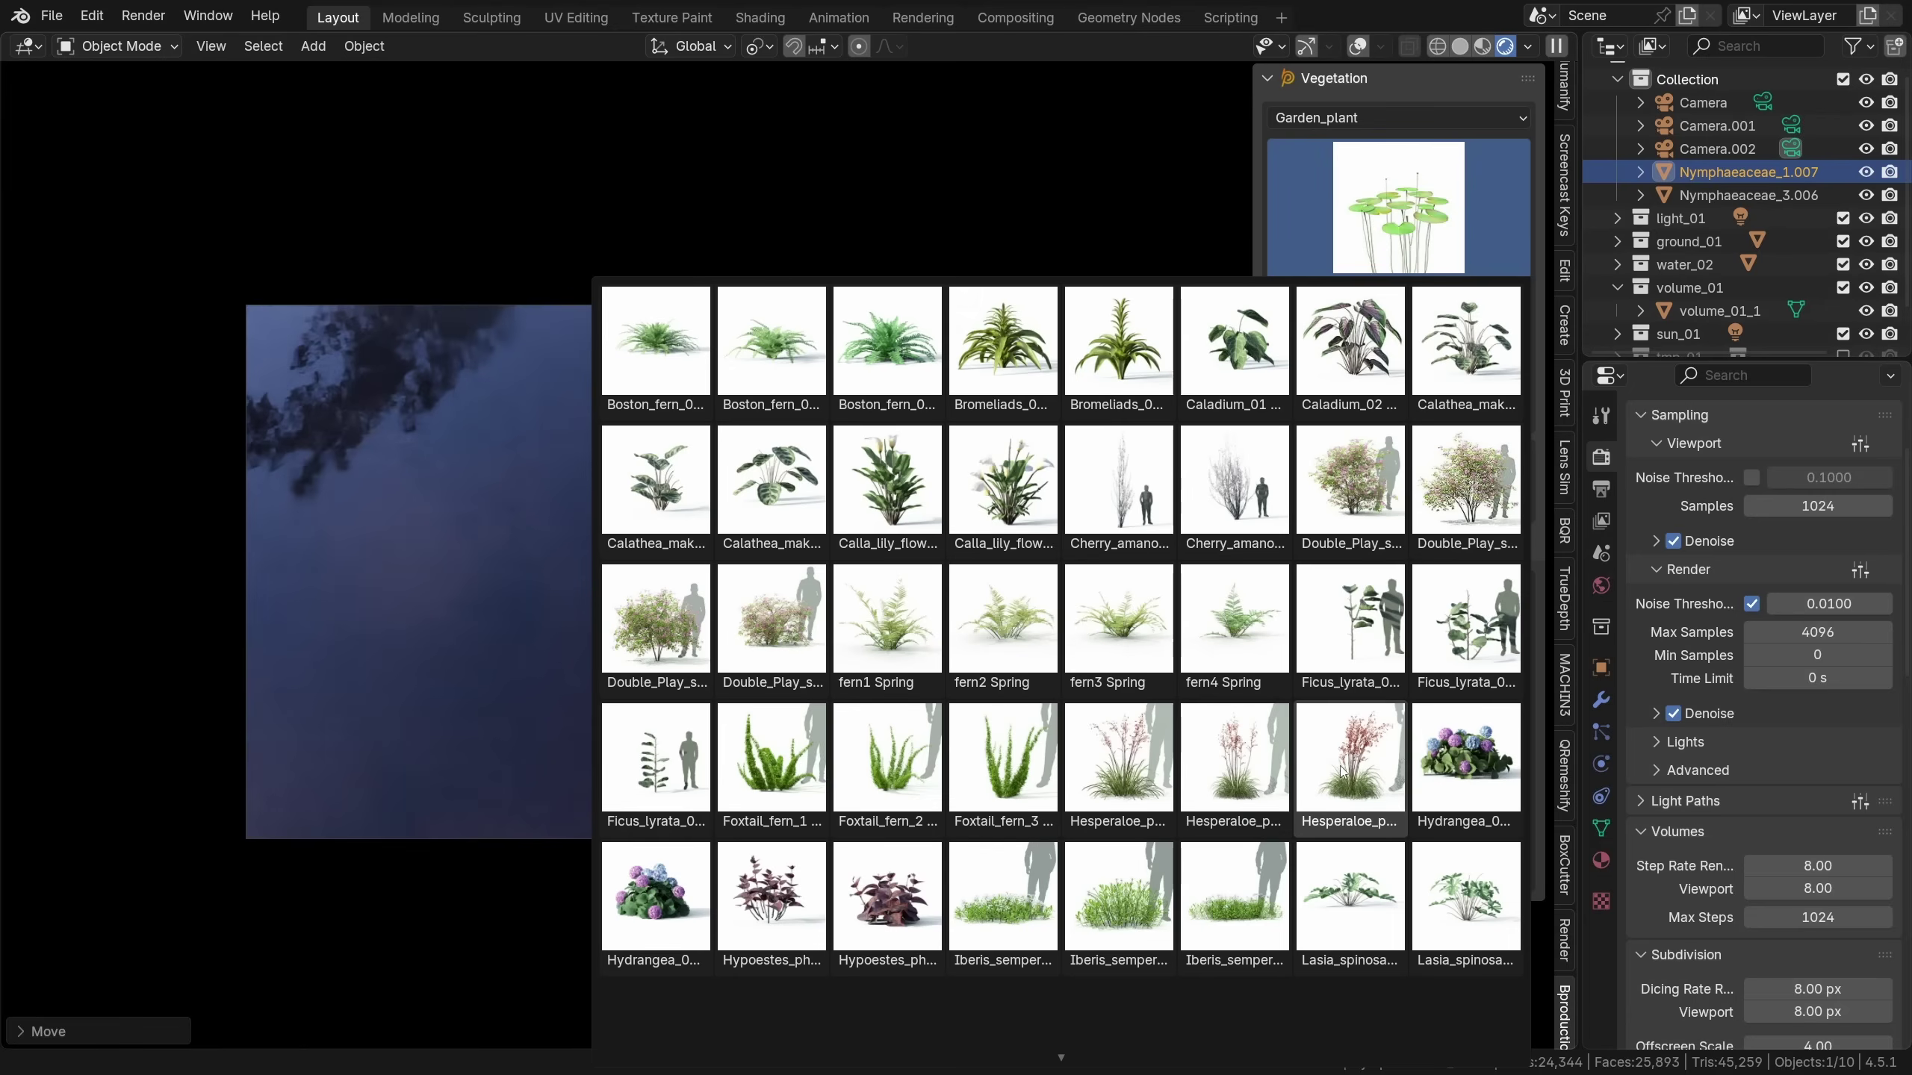
left_click(1349, 769)
left_click(1462, 405)
key("g")
left_click(824, 529)
key("s")
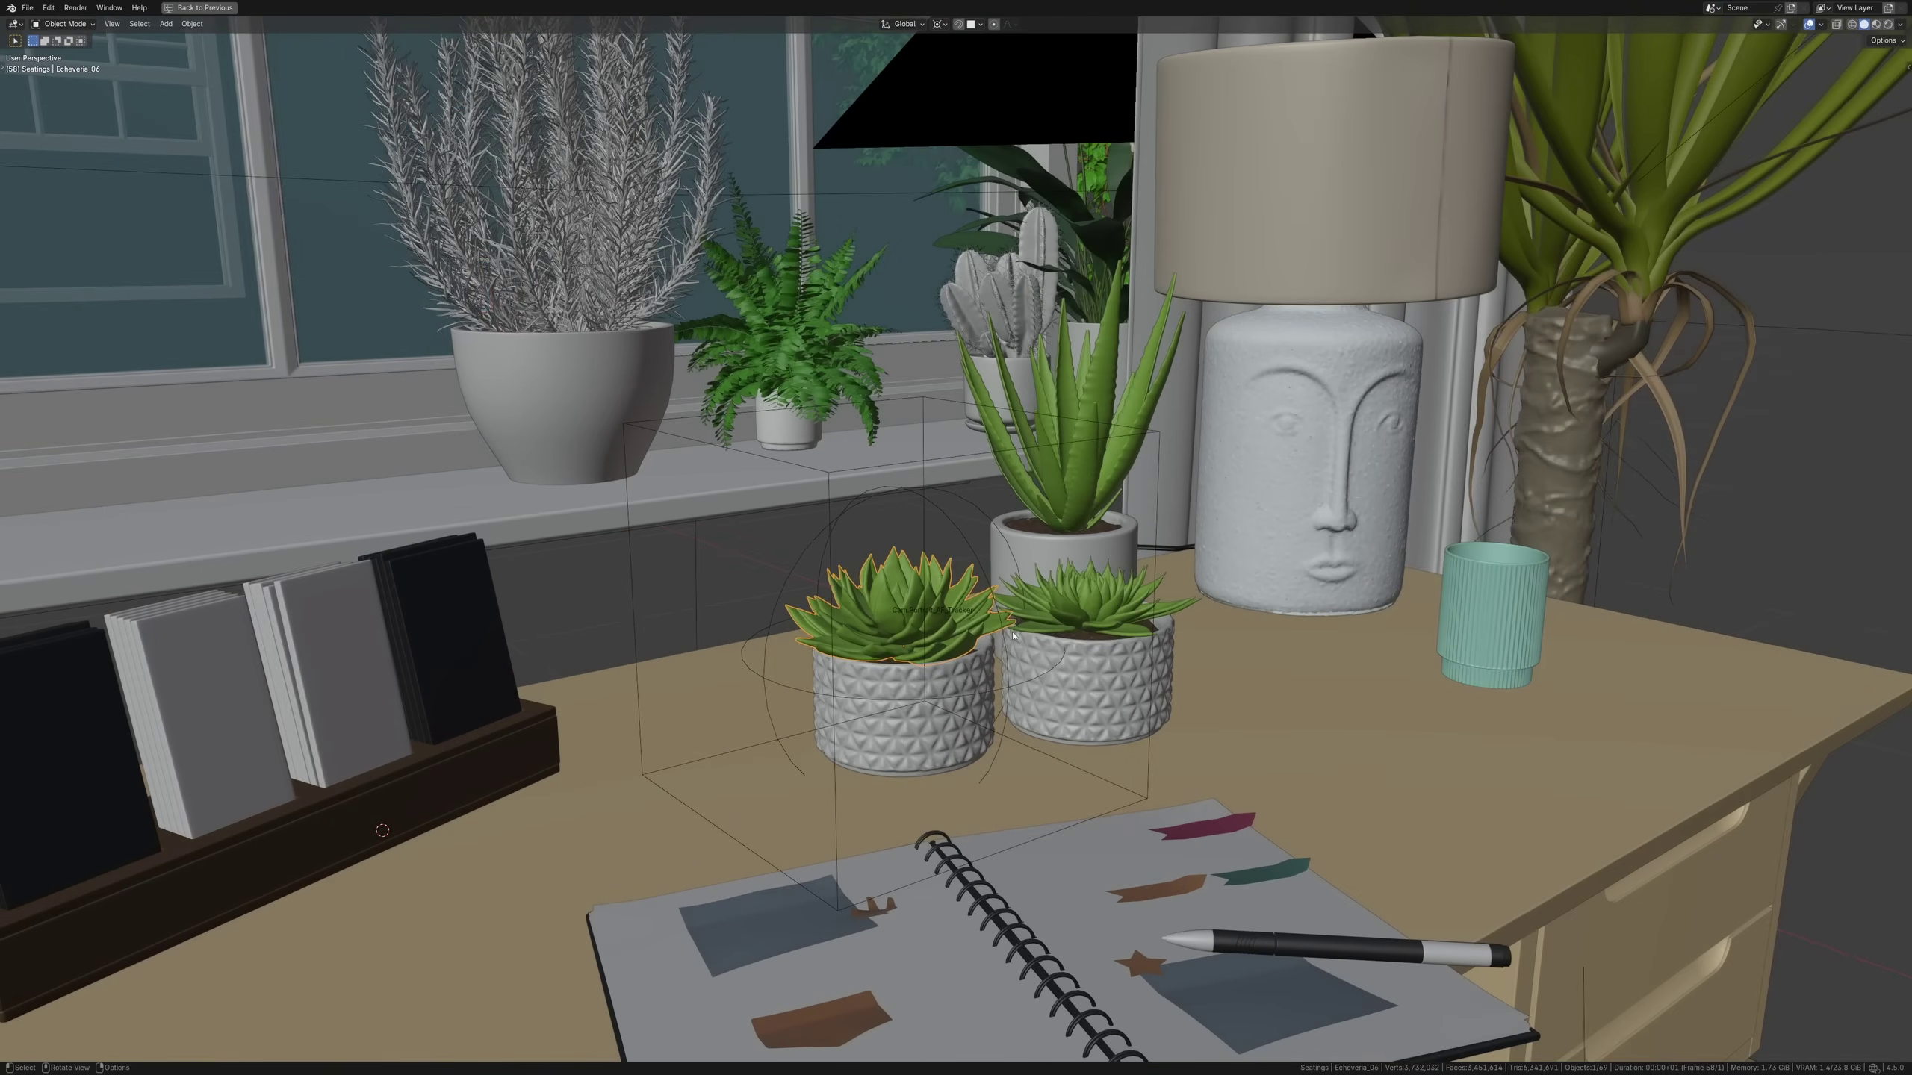
Examine the potted aloe and succulents on the desk and the succulent bowl seen through the camera
left_click(1008, 522)
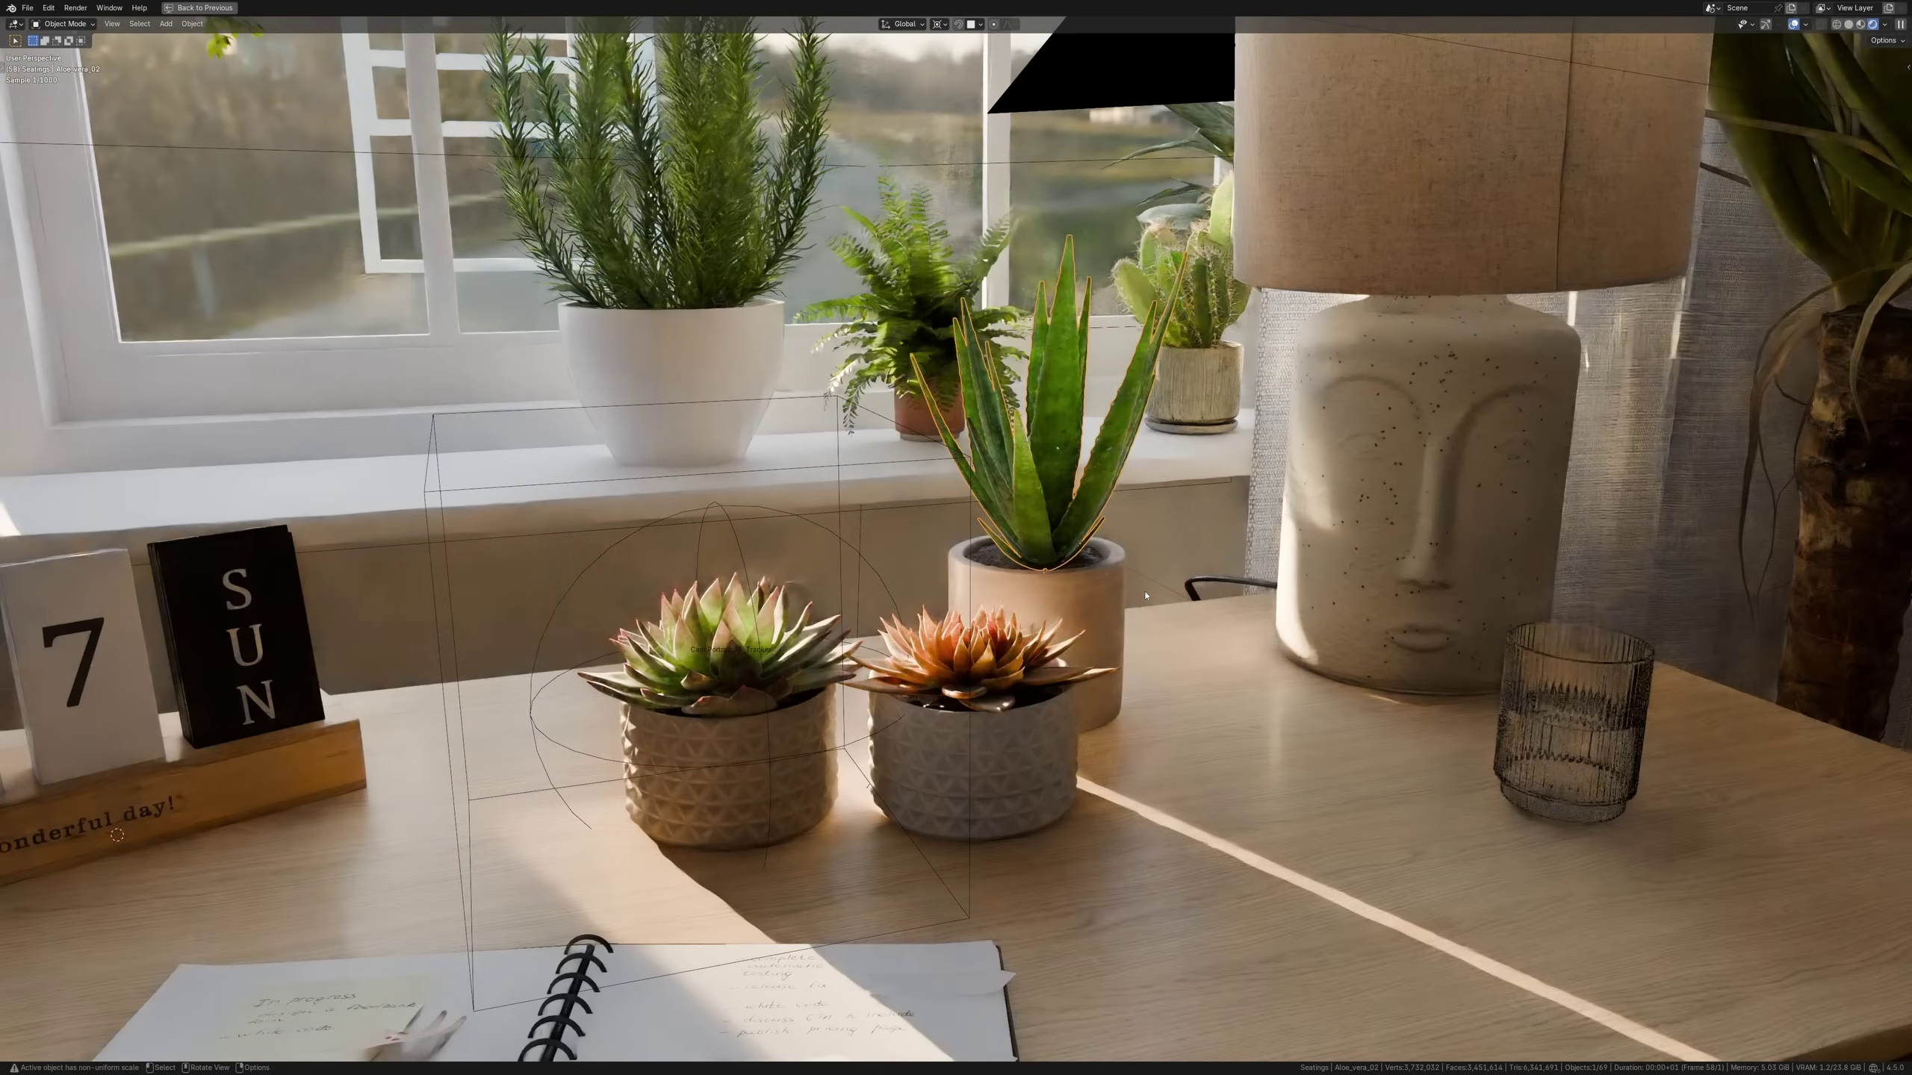
mouse_move(1143, 598)
middle_mouse_down()
mouse_move(1174, 605)
mouse_move(1166, 625)
mouse_move(1114, 595)
mouse_move(1169, 641)
middle_mouse_up()
key("KP_0")
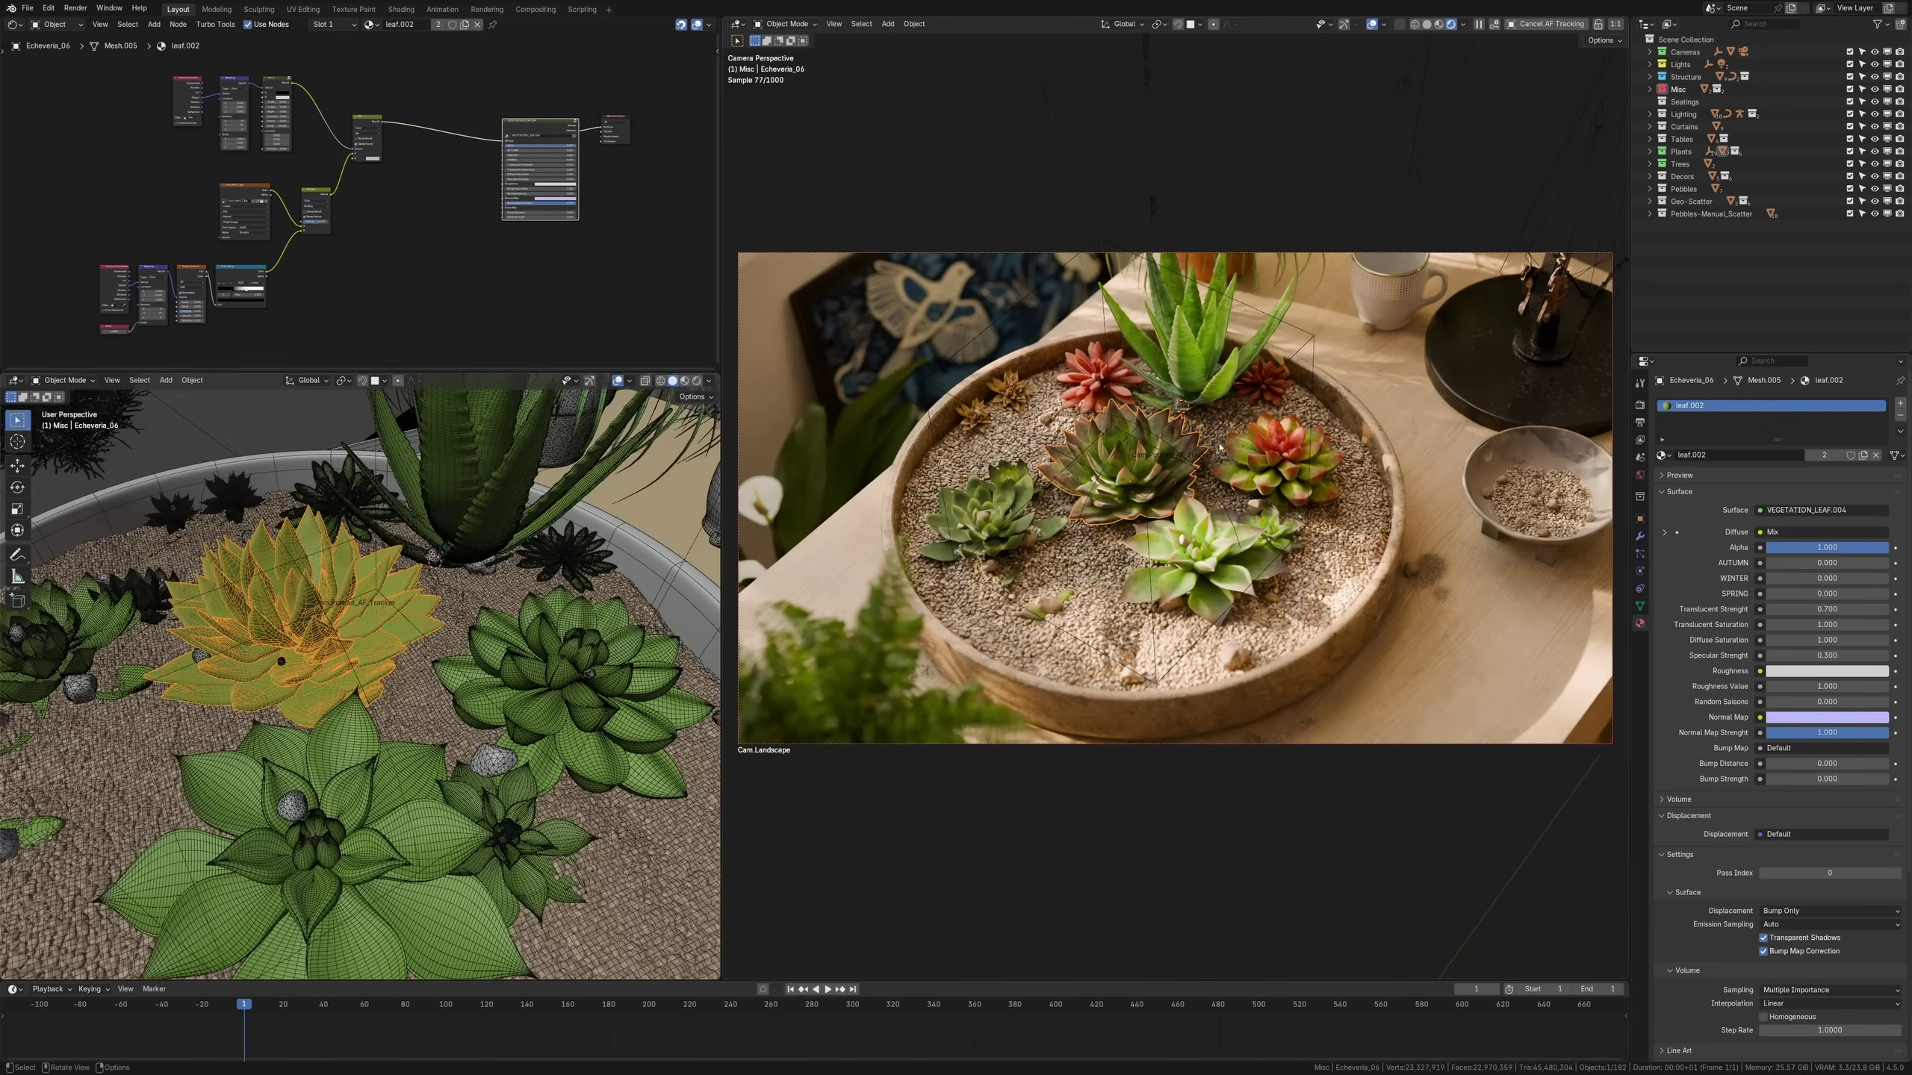
key("ctrl+space")
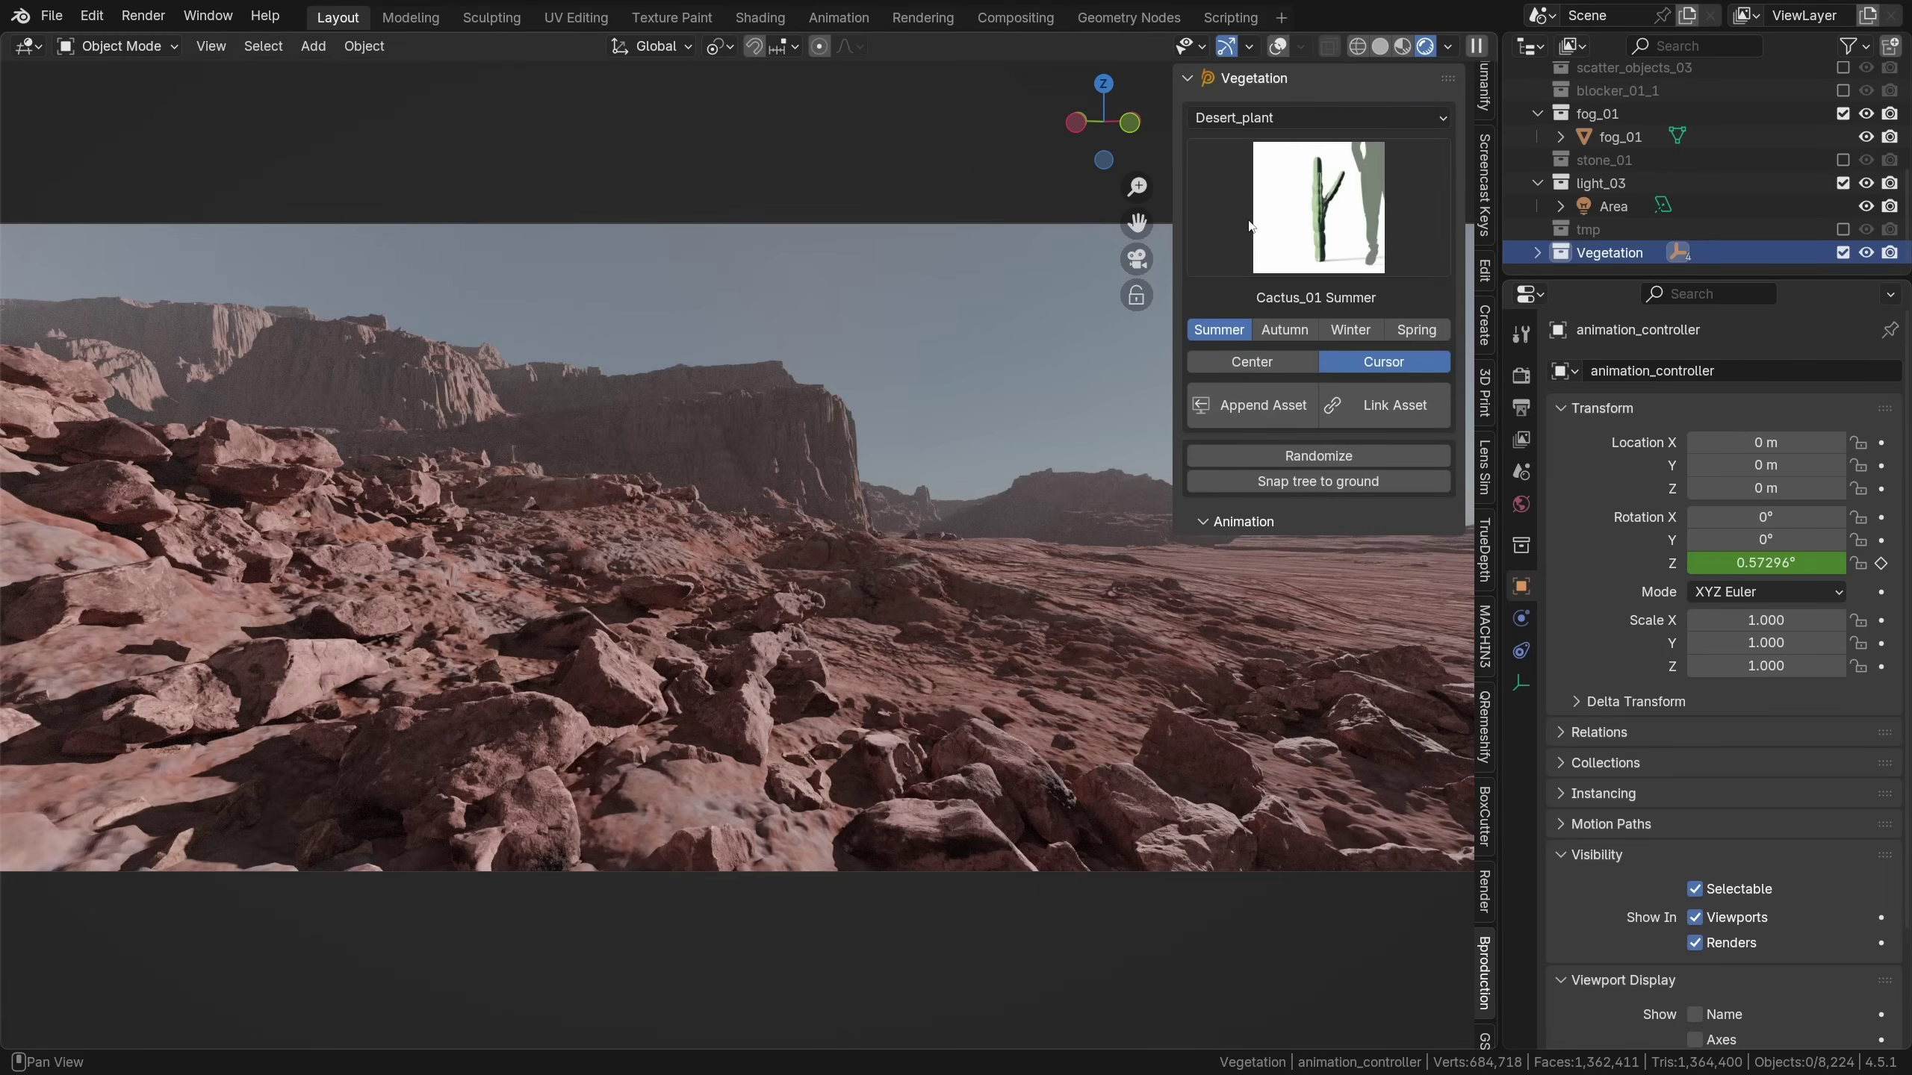
Link the saguaro_cactus_4 Summer cactus onto the desert rocks, scale it up, and choose the second Ferocactus from the desert plants
left_click(1301, 218)
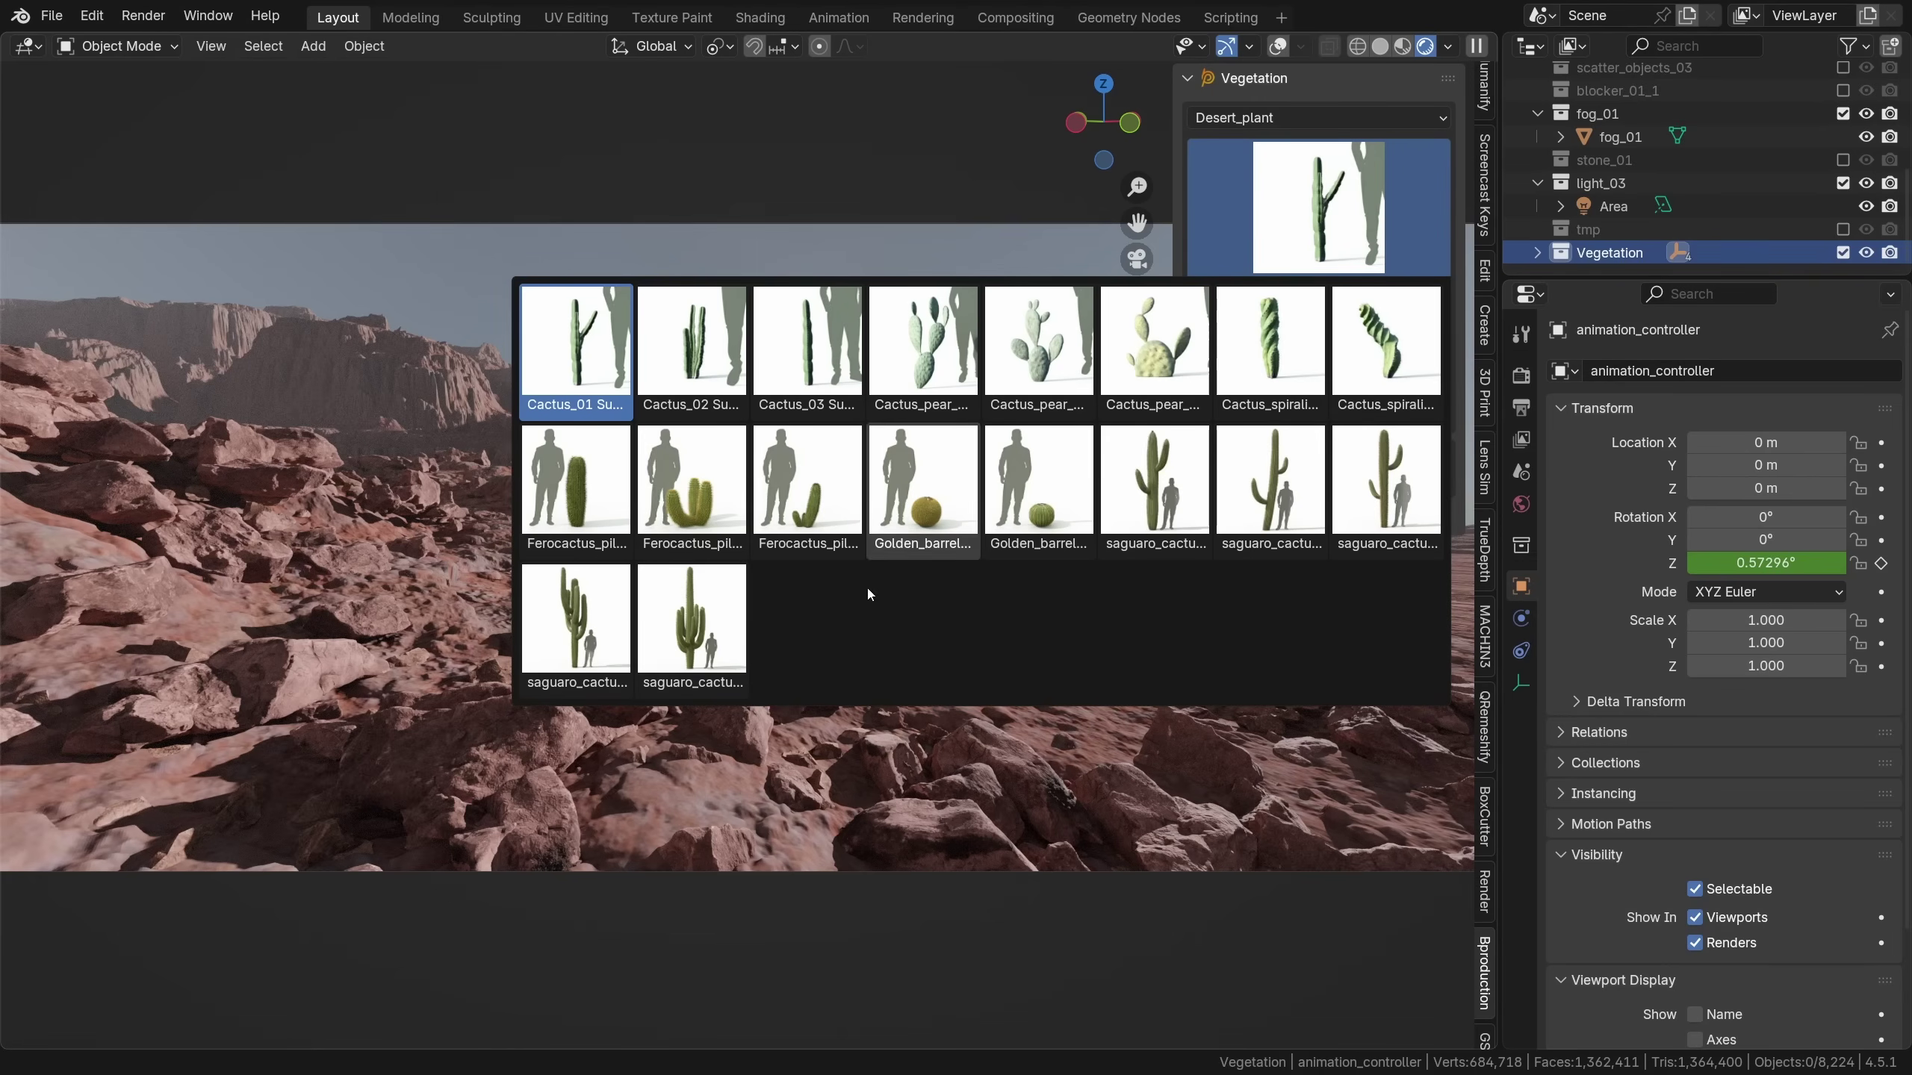
left_click(611, 617)
left_click(1329, 414)
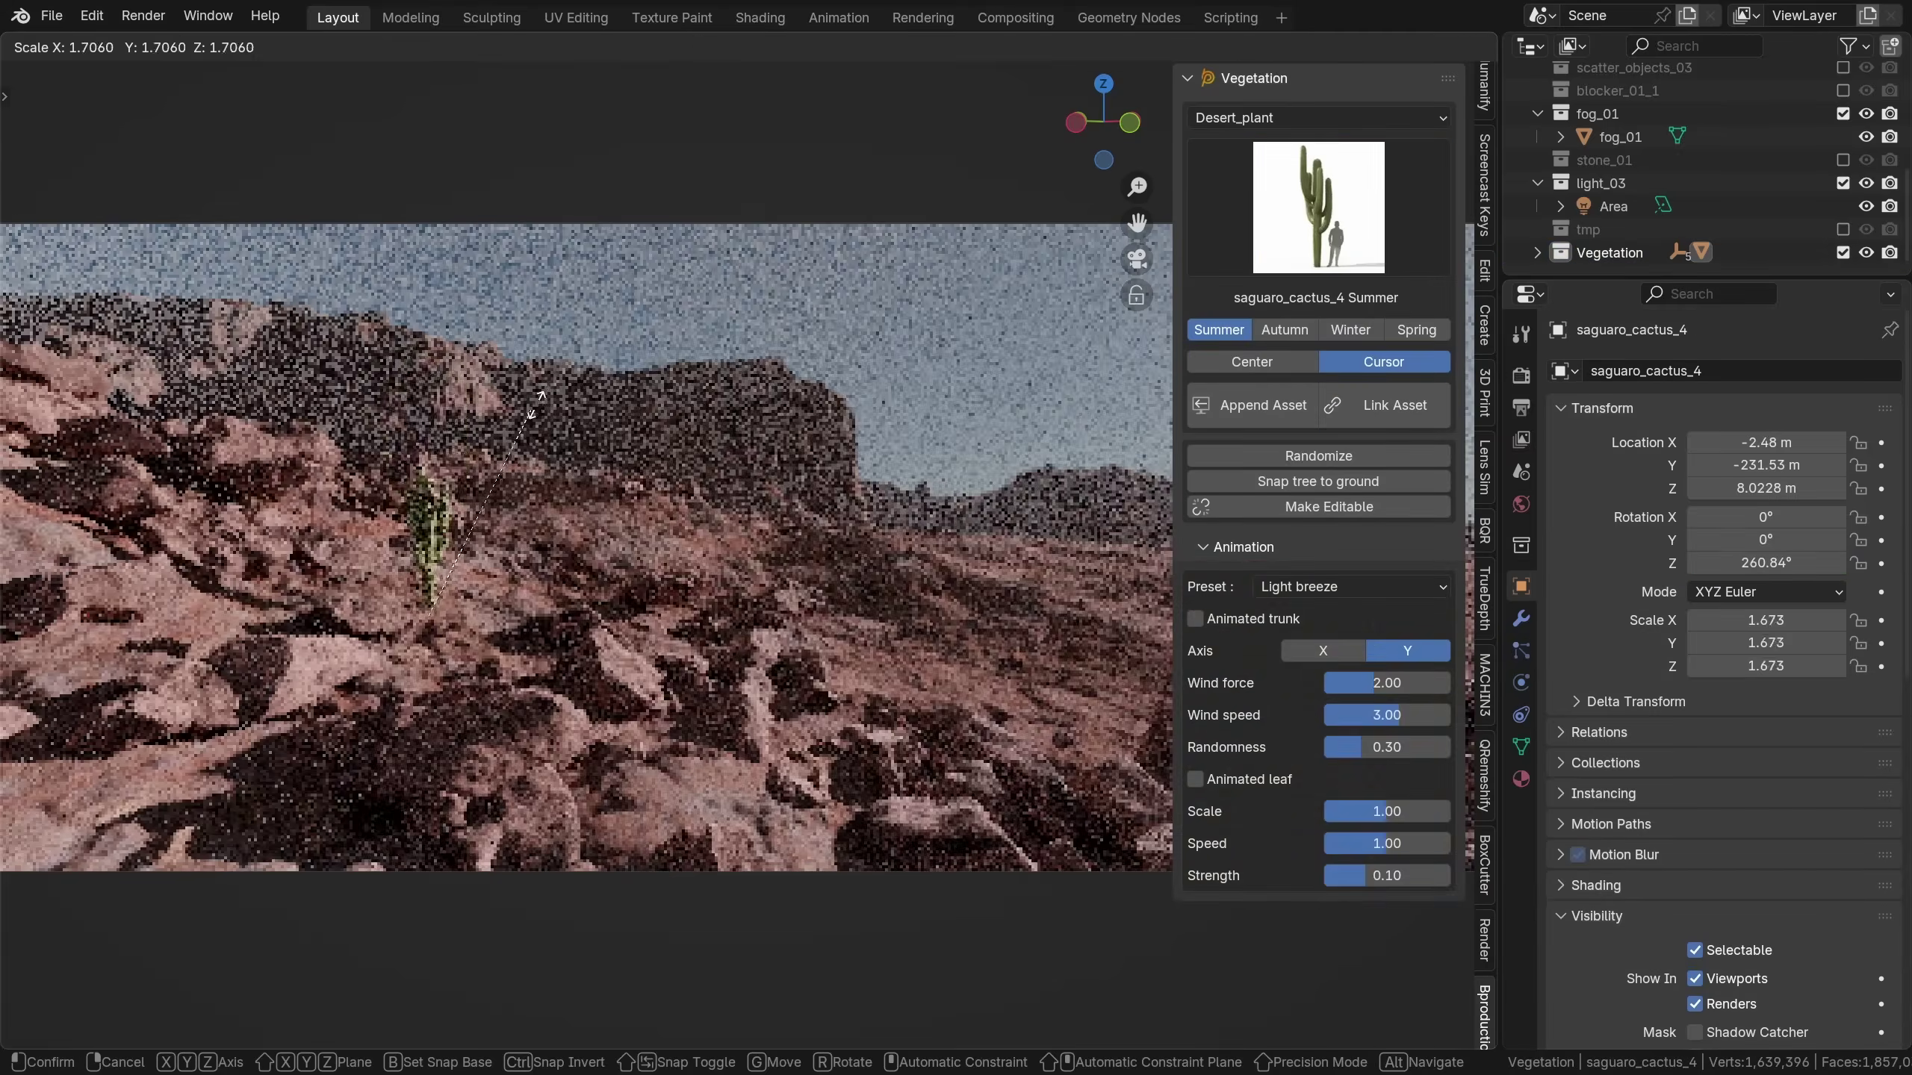
left_click(379, 457)
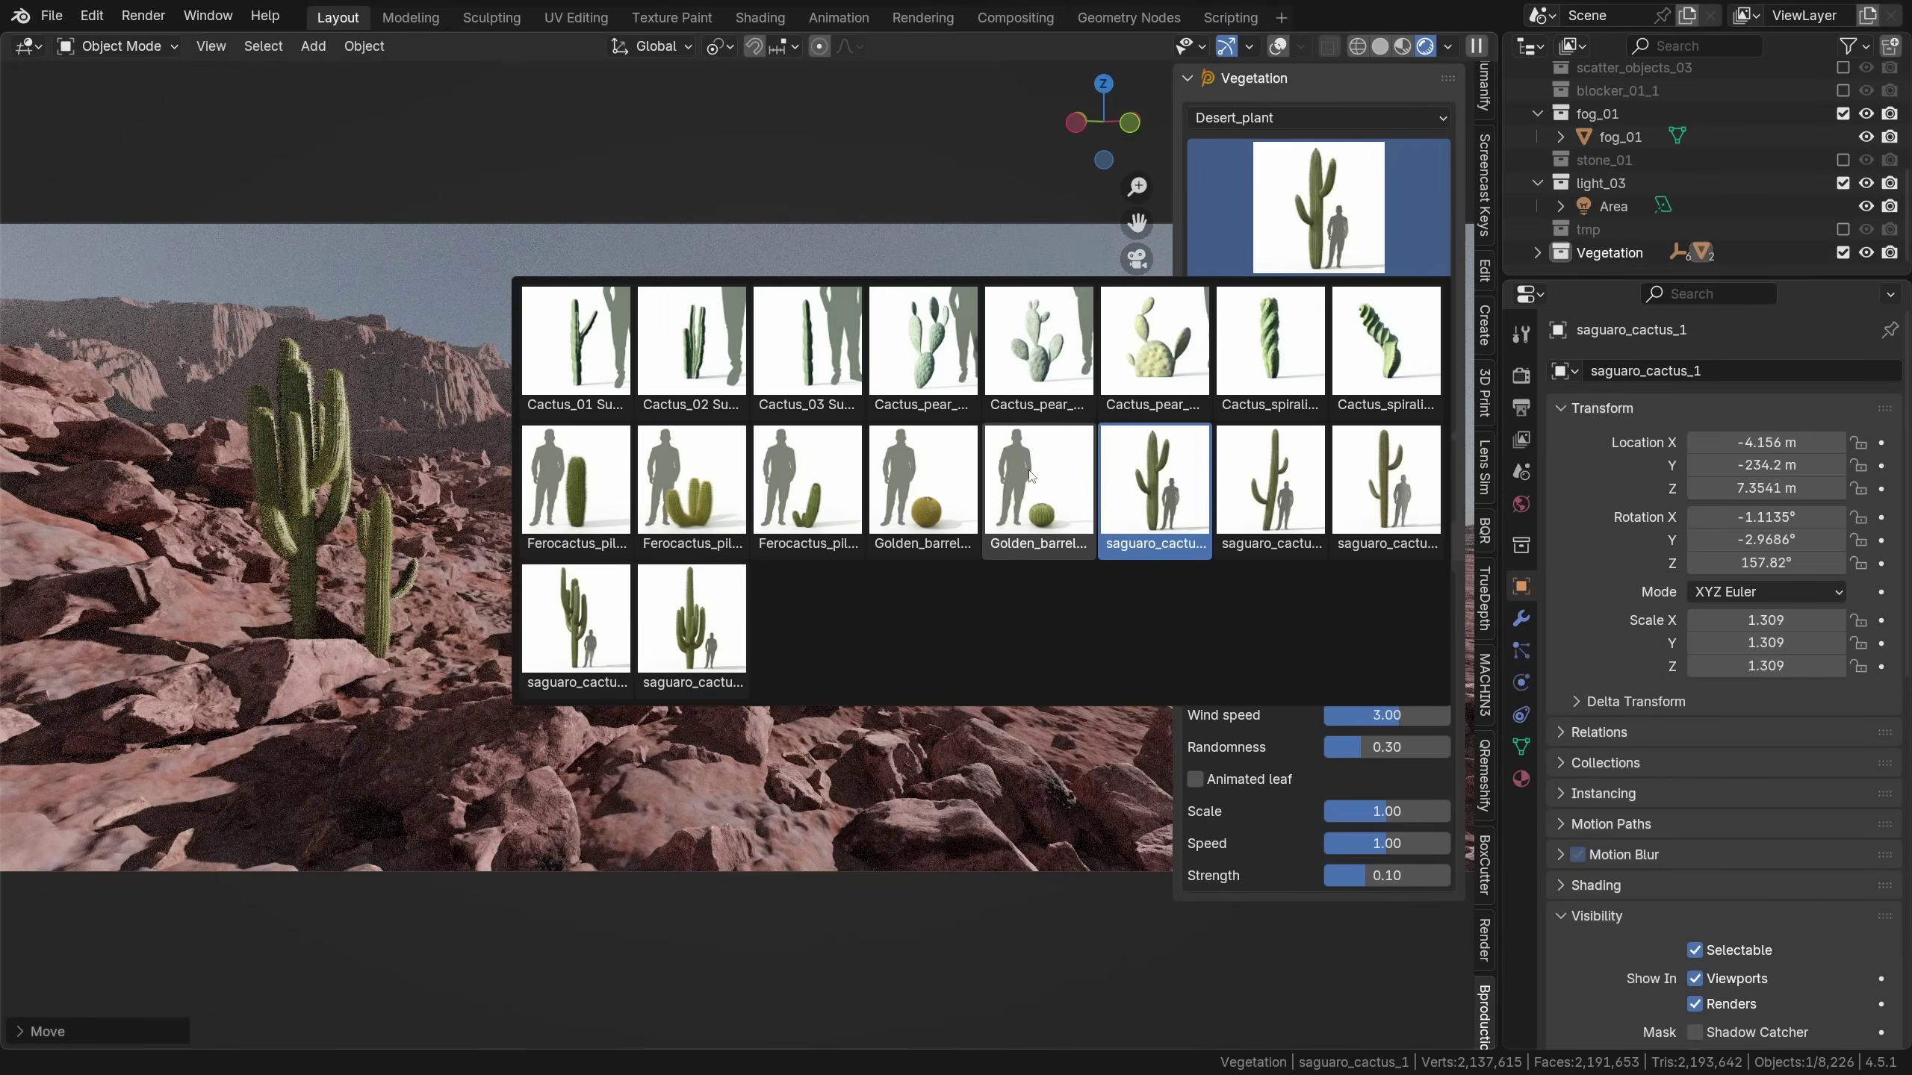
left_click(708, 493)
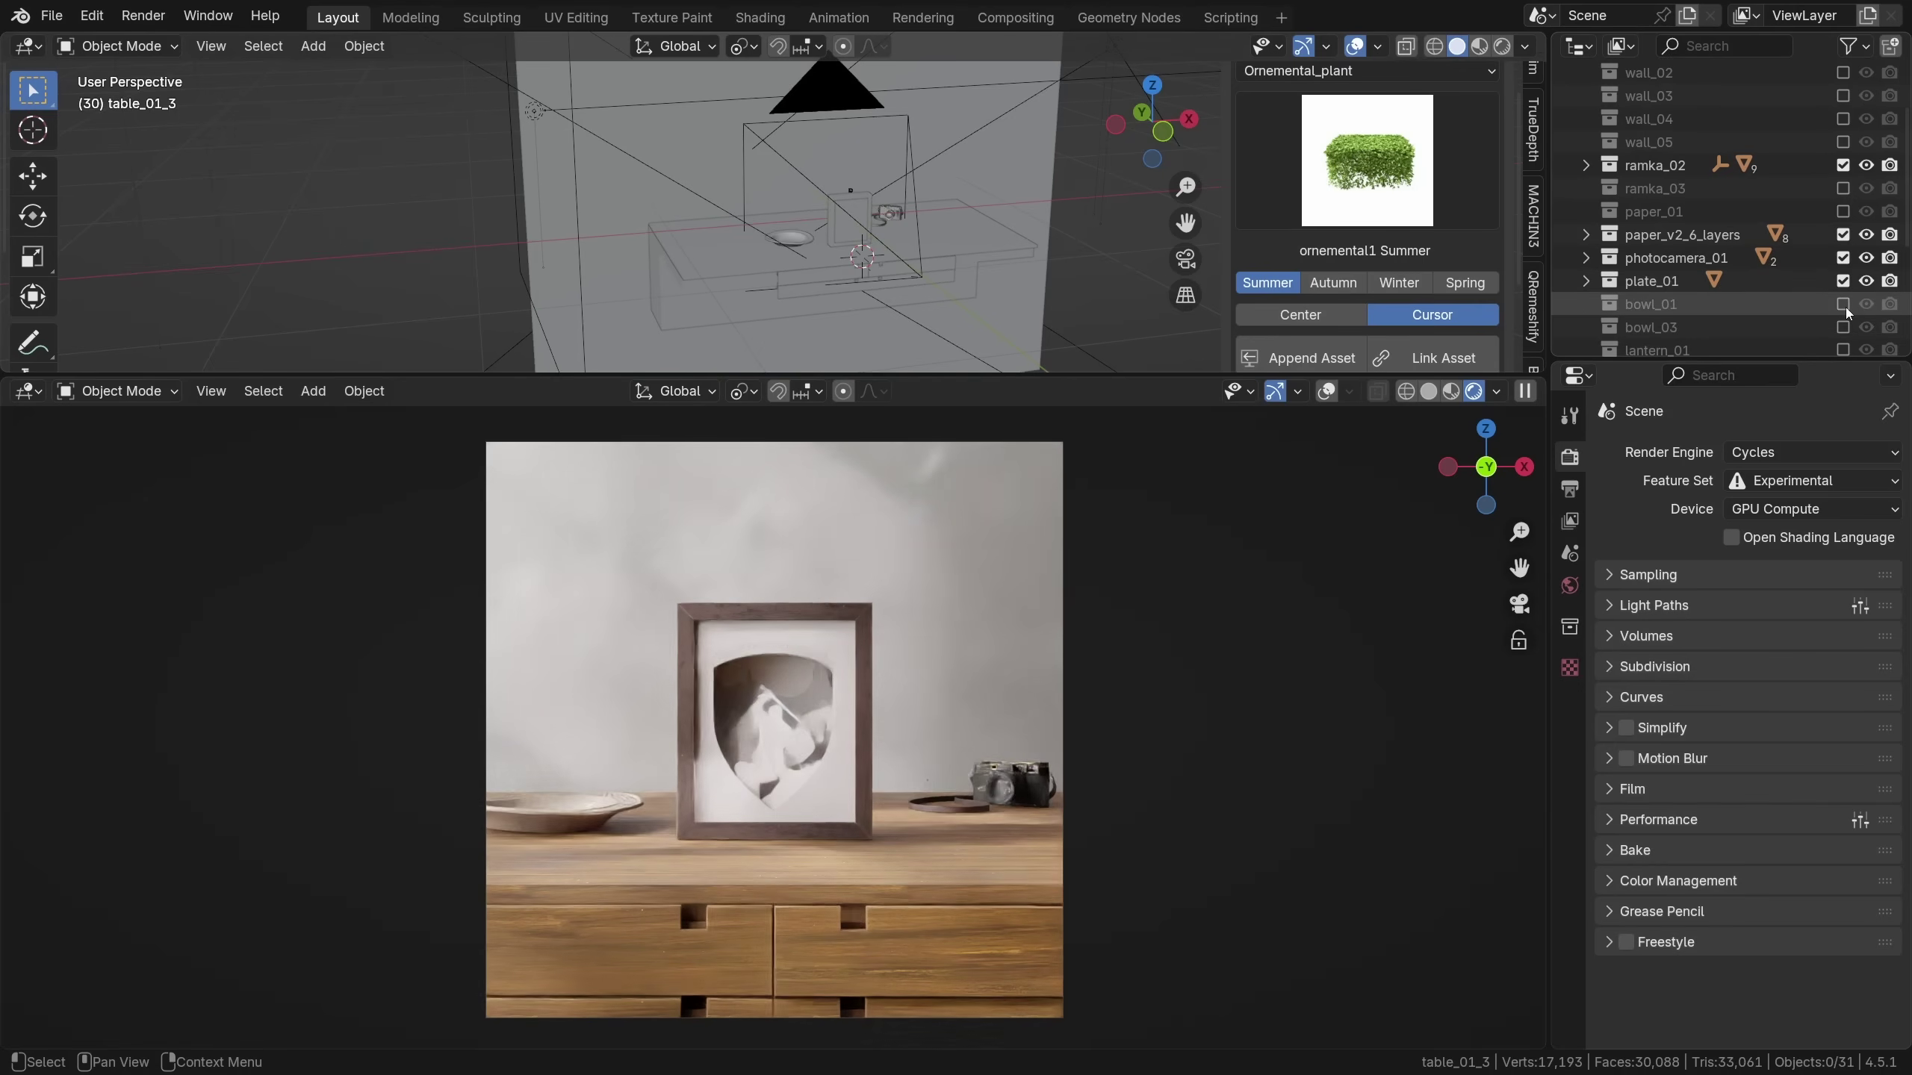
Enable the bowl_01, bowl_03, lantern_01, bark_01 and wall_03 collections in the picture-frame scene
left_click(1844, 304)
left_click(1846, 327)
left_click_drag(1850, 332, 1844, 351)
scroll(1851, 301, "down", 3)
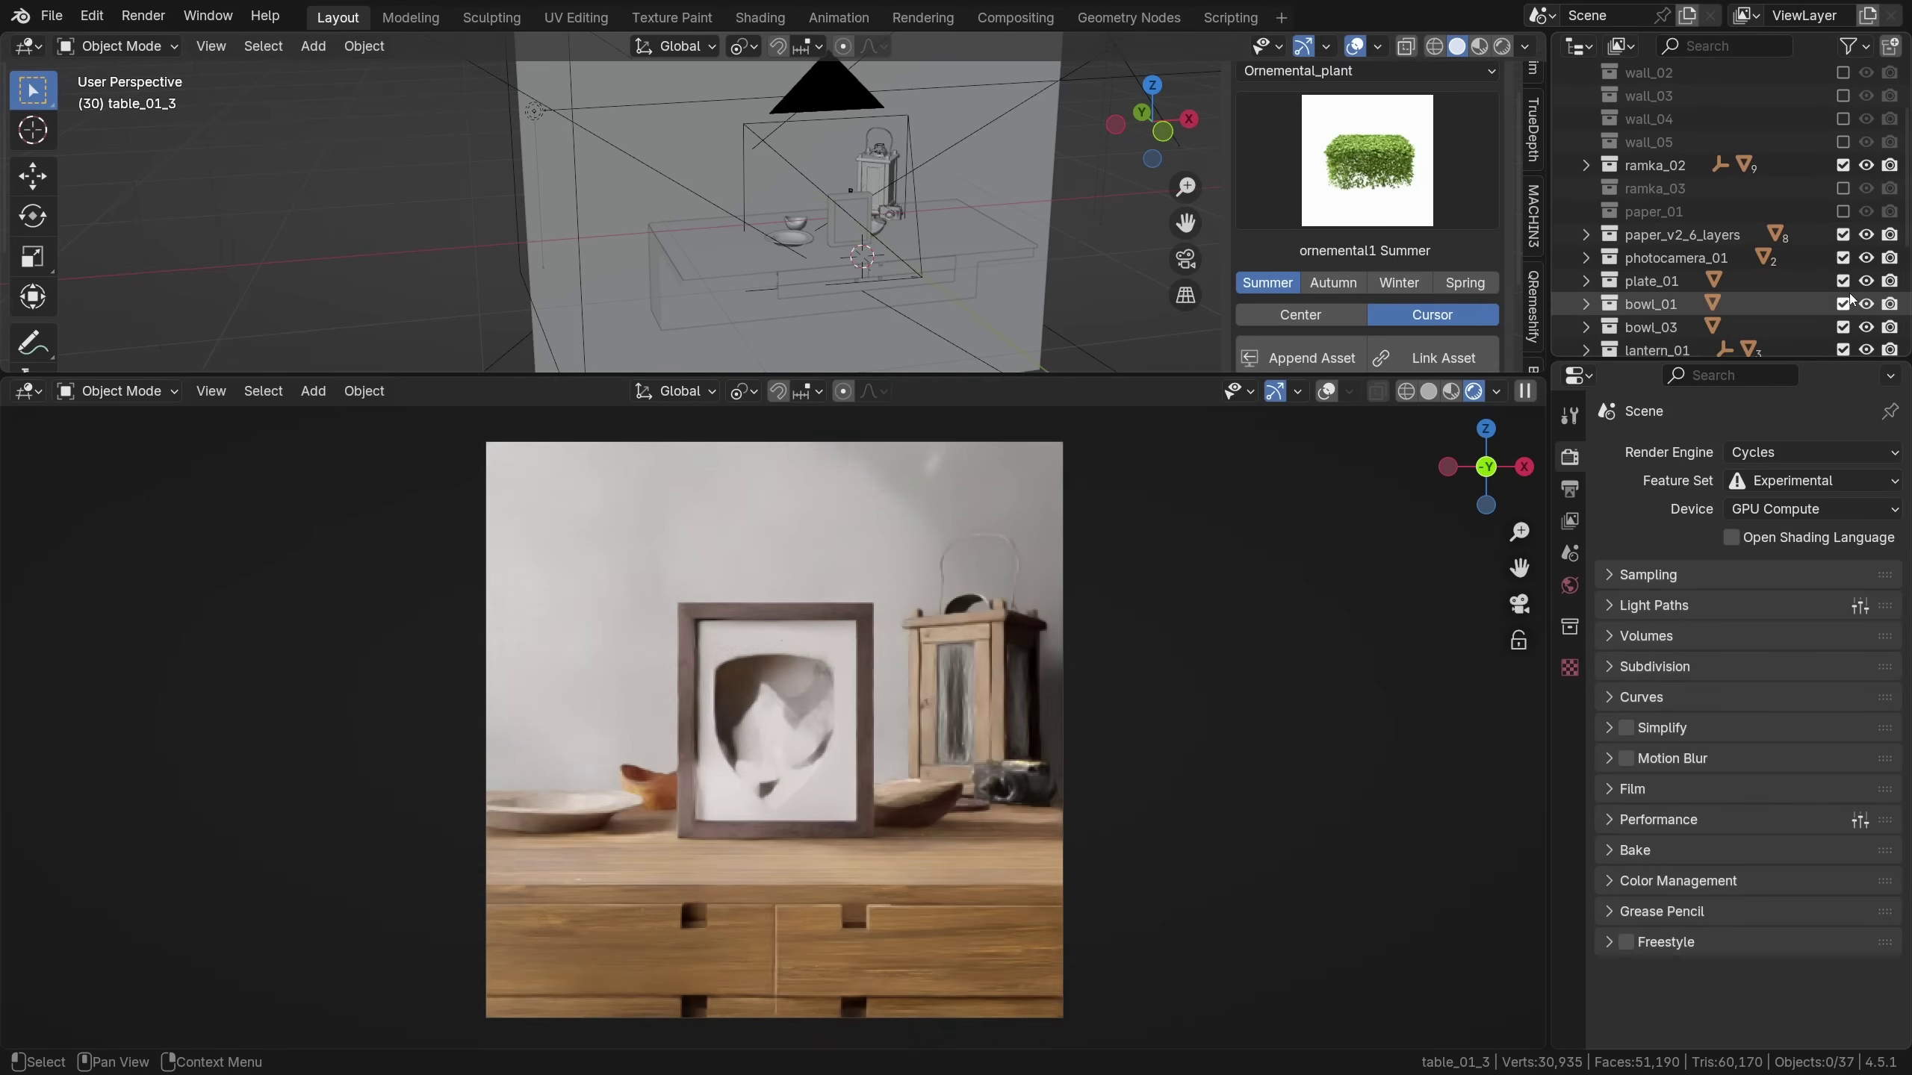
left_click(1842, 283)
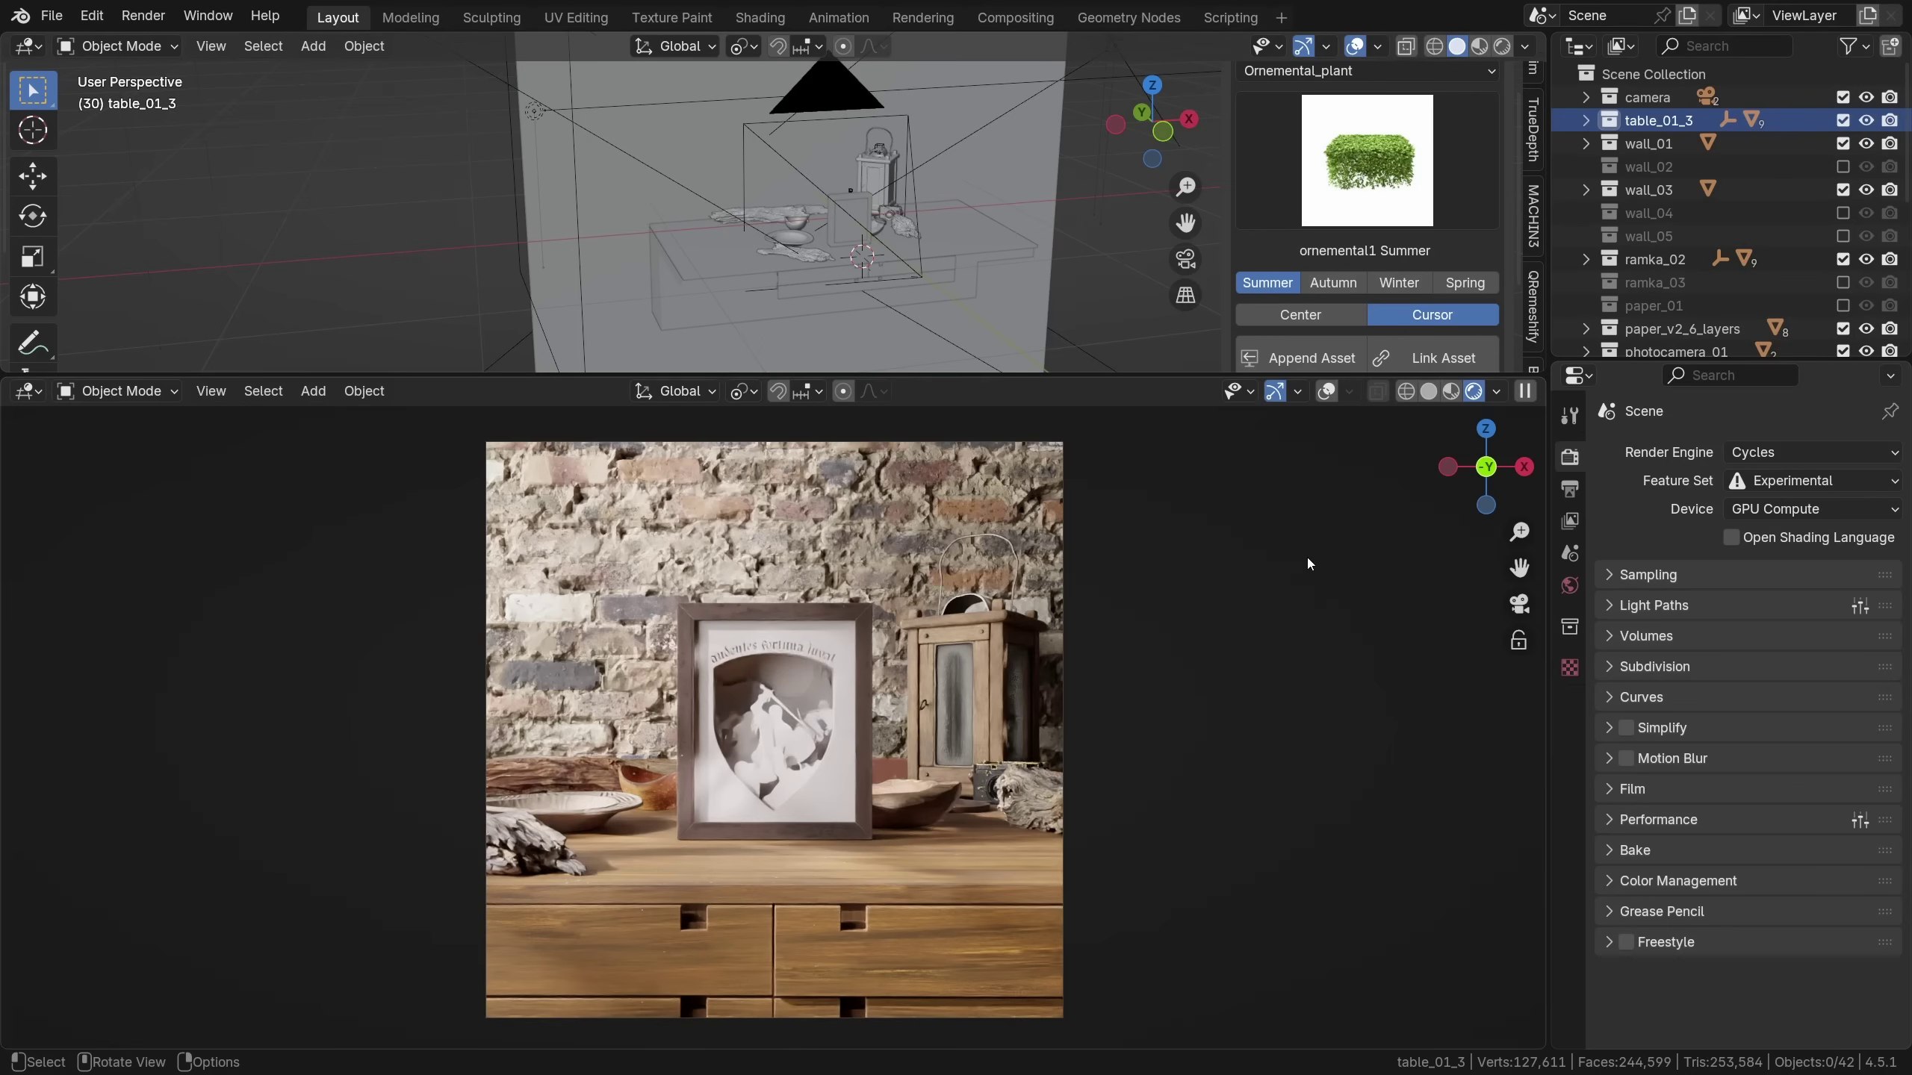
Link the Green_wall_2 Summer asset, scale it down to about 0.4 and move it behind the picture frame
scroll(1792, 294, "down", 8)
scroll(1289, 151, "up", 2)
left_click(1289, 117)
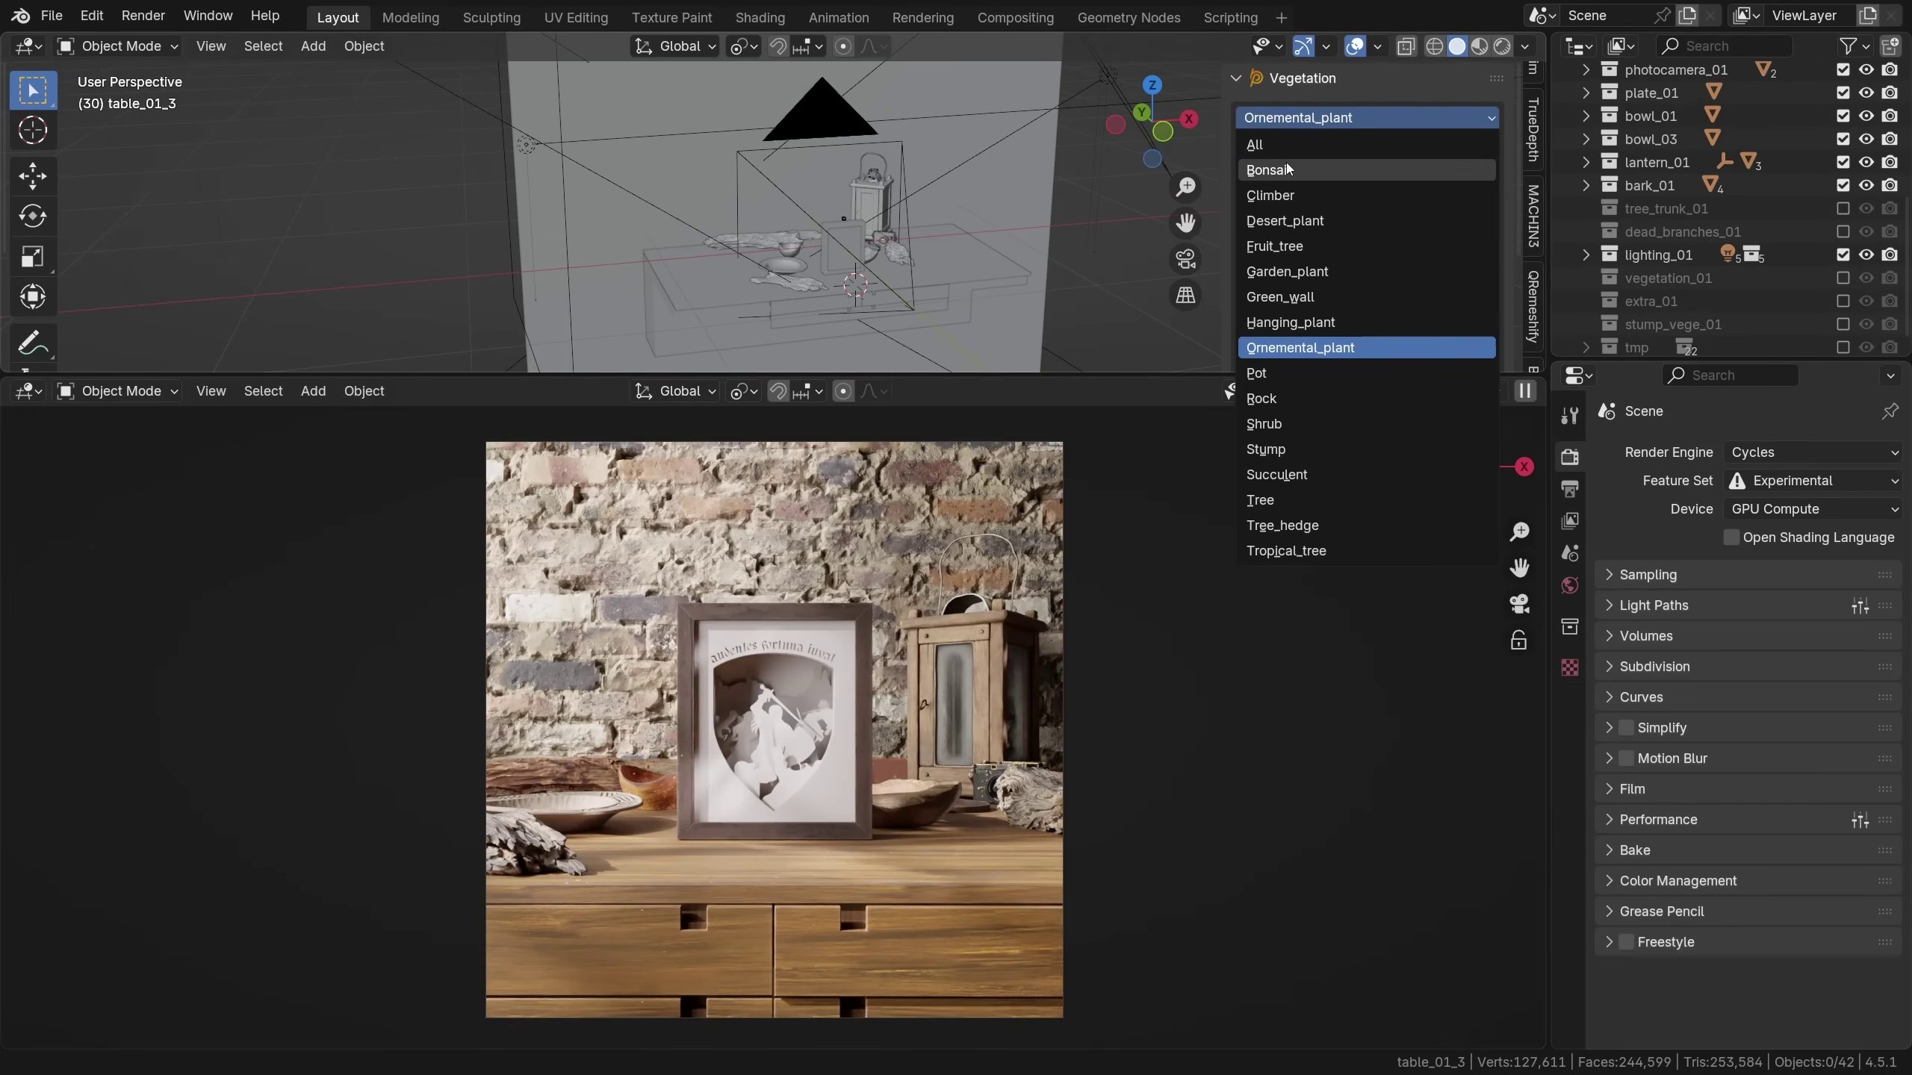
left_click(1284, 296)
left_click(1400, 325)
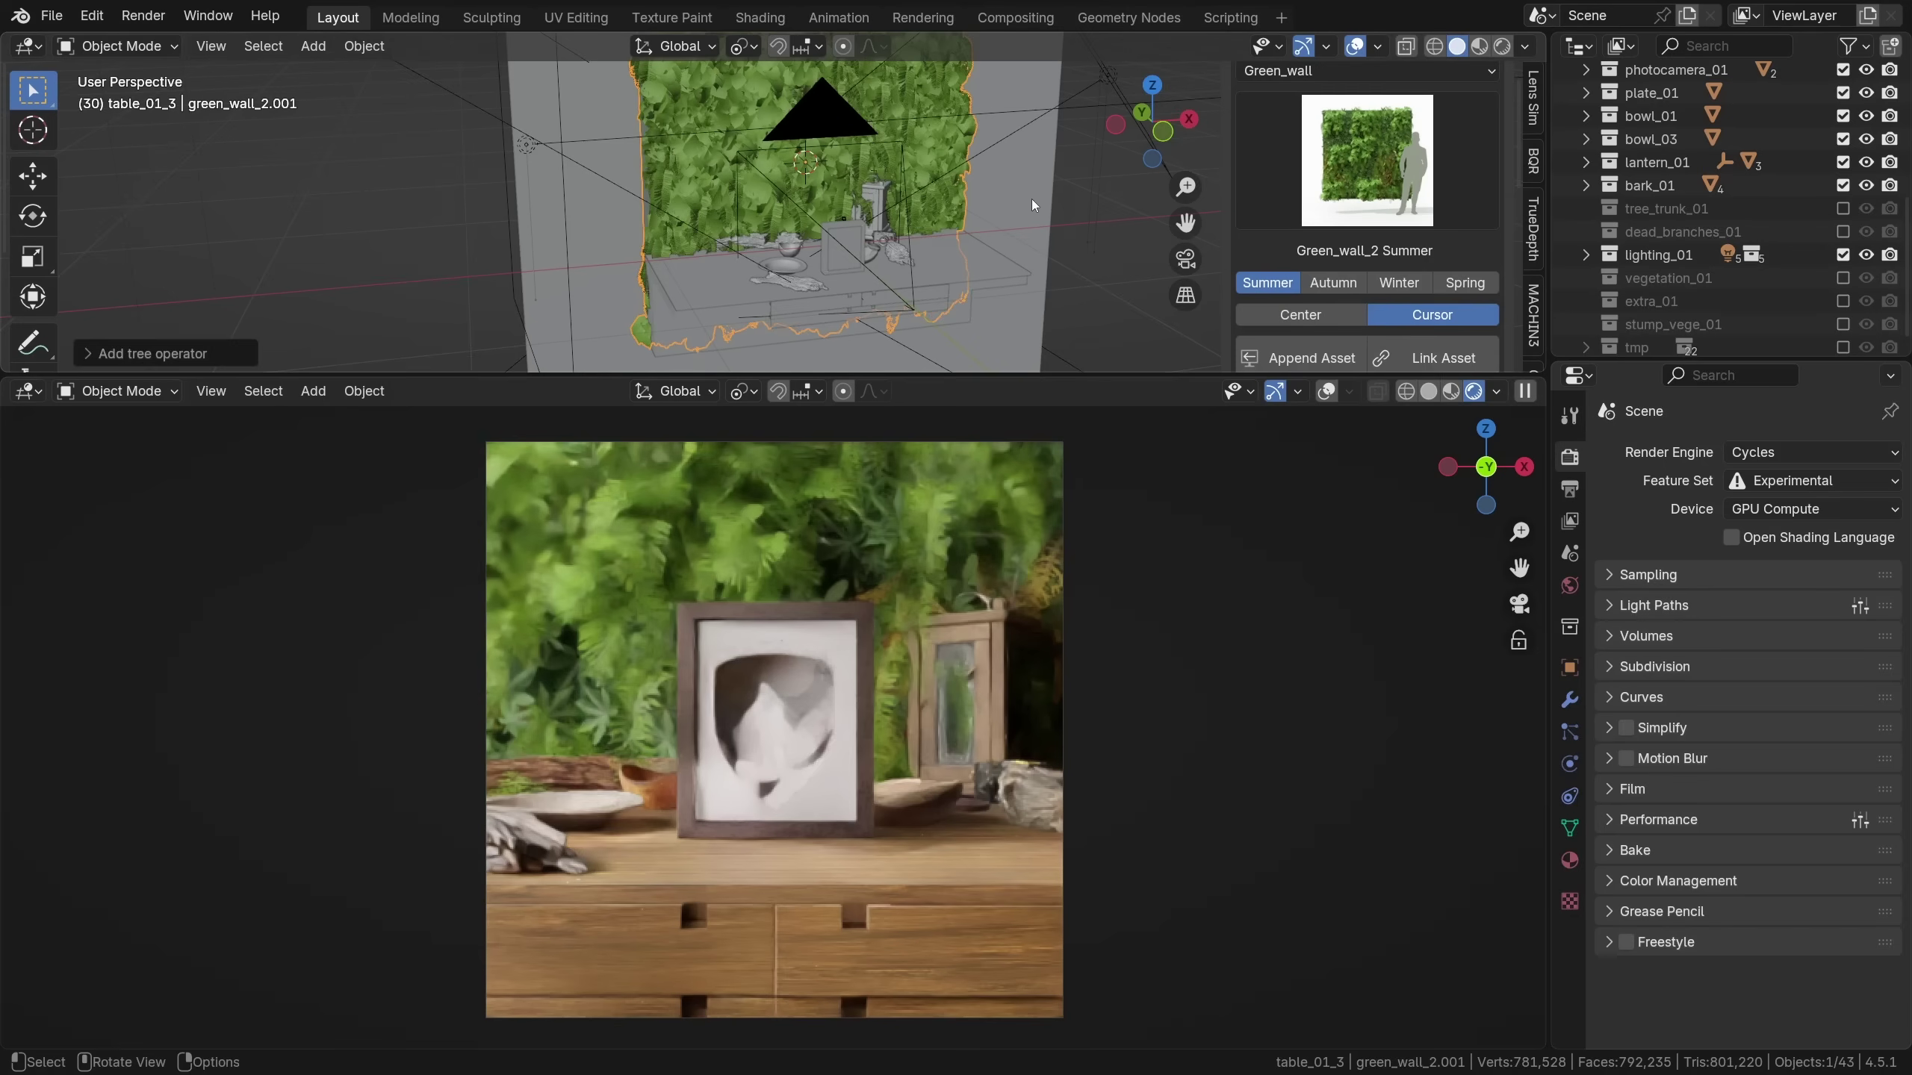
key("s")
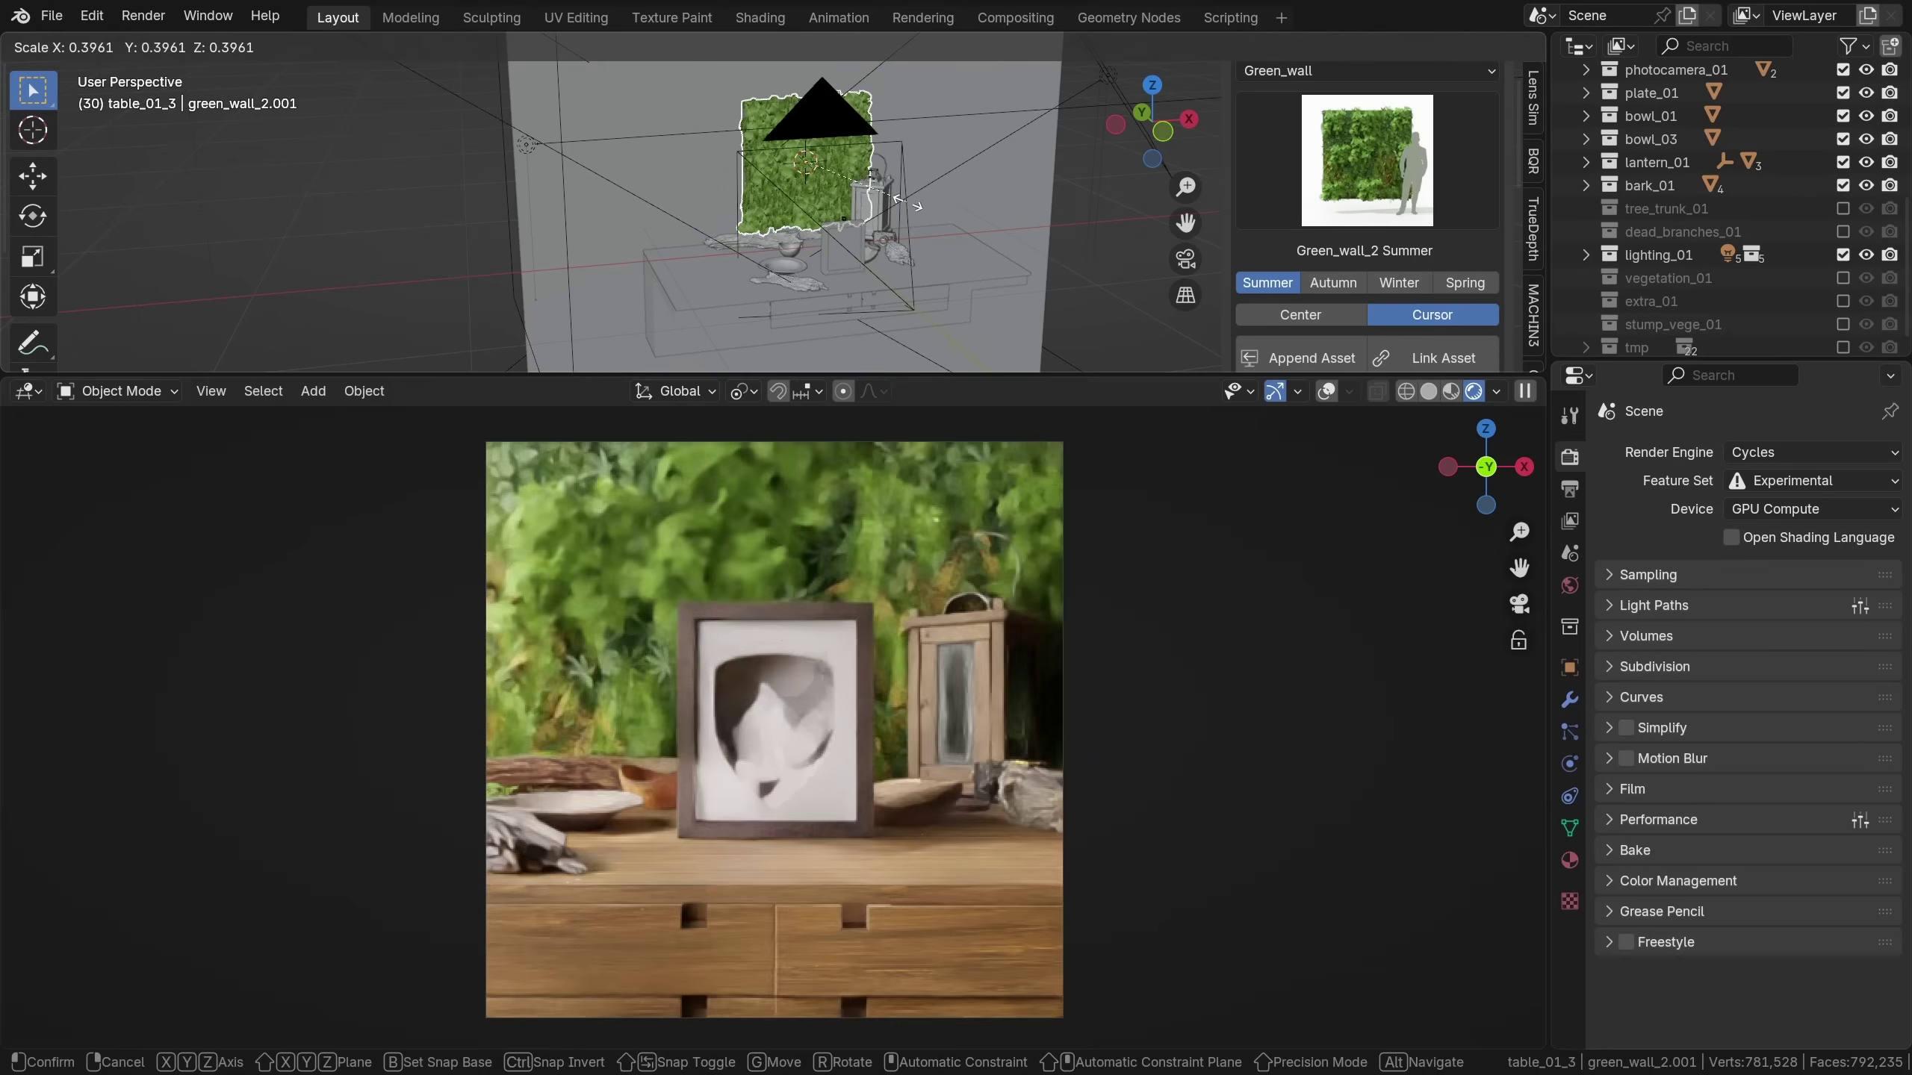
left_click(873, 174)
key("g")
left_click(873, 175)
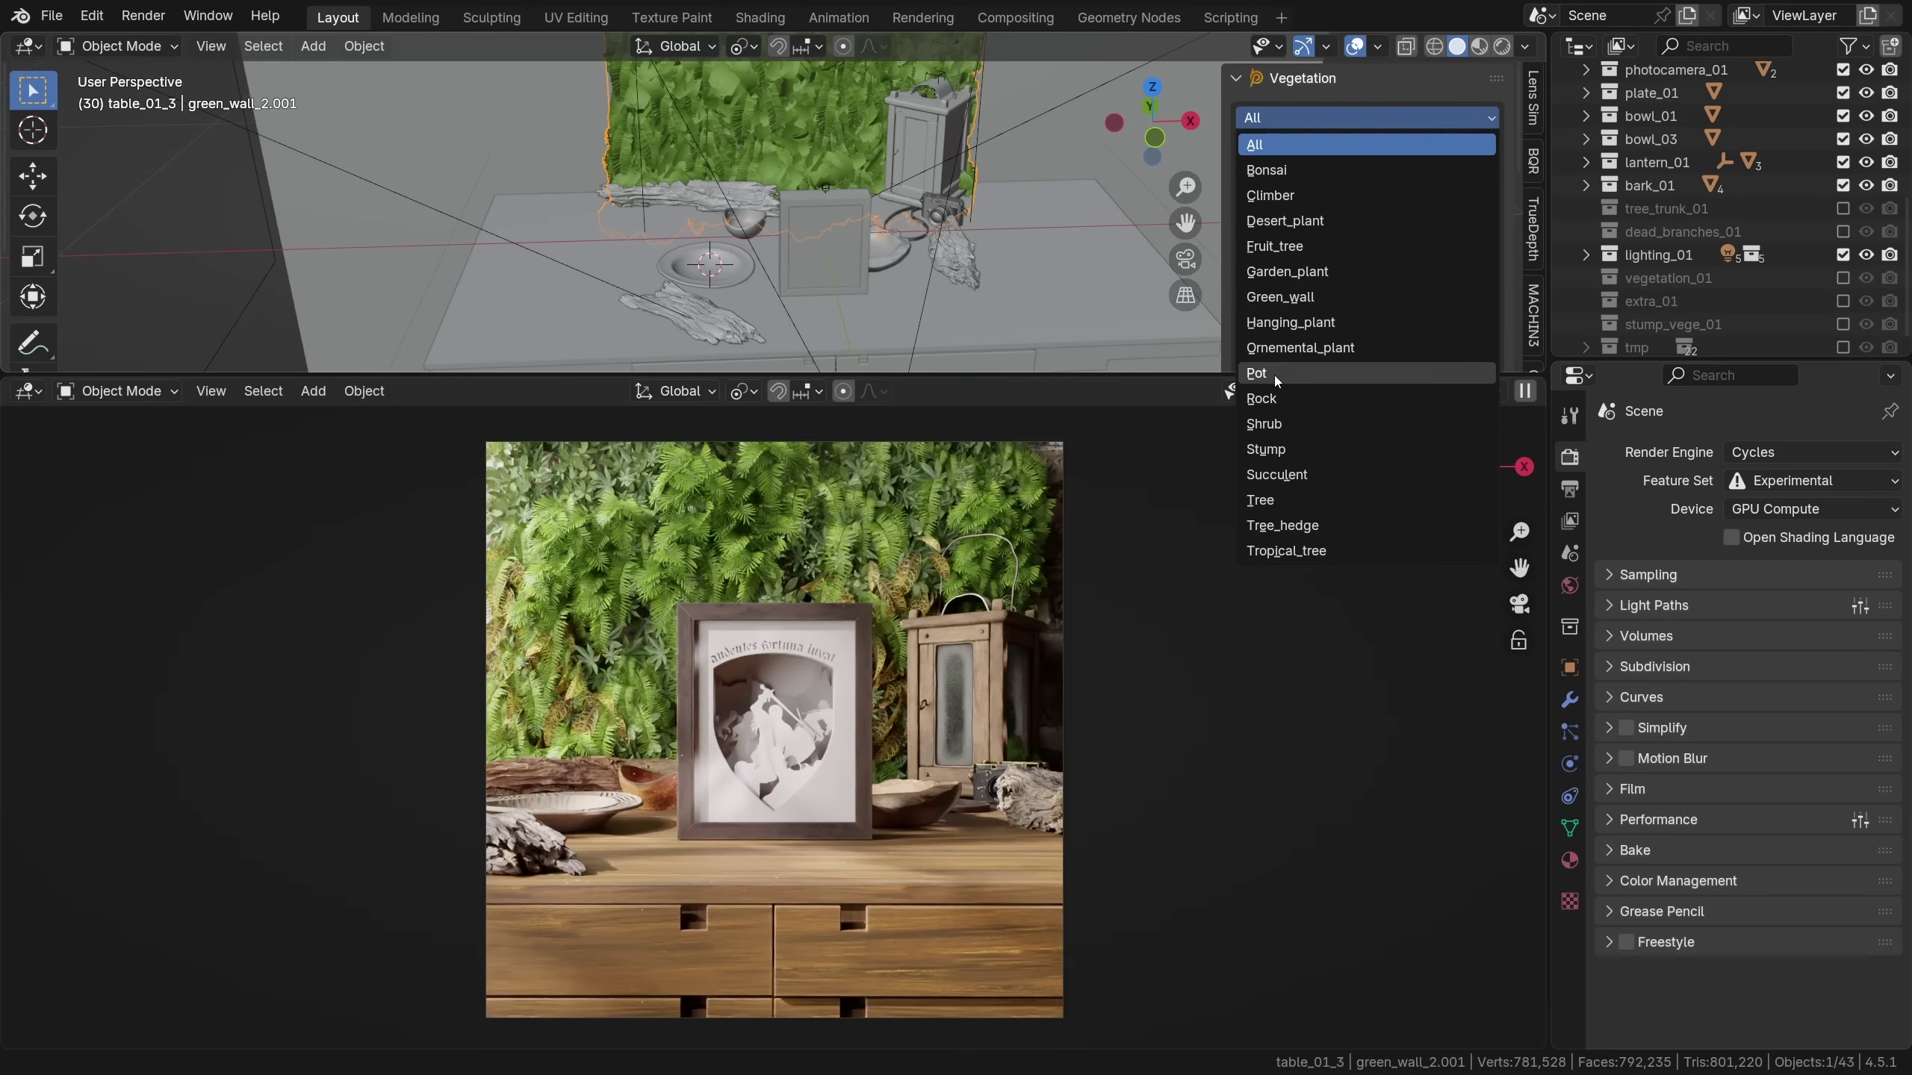
Link pot8 from the Pot category and place it on the plate beside the picture frame
left_click(1277, 373)
left_click(1367, 211)
left_click(1419, 341)
scroll(1419, 341, "down", 2)
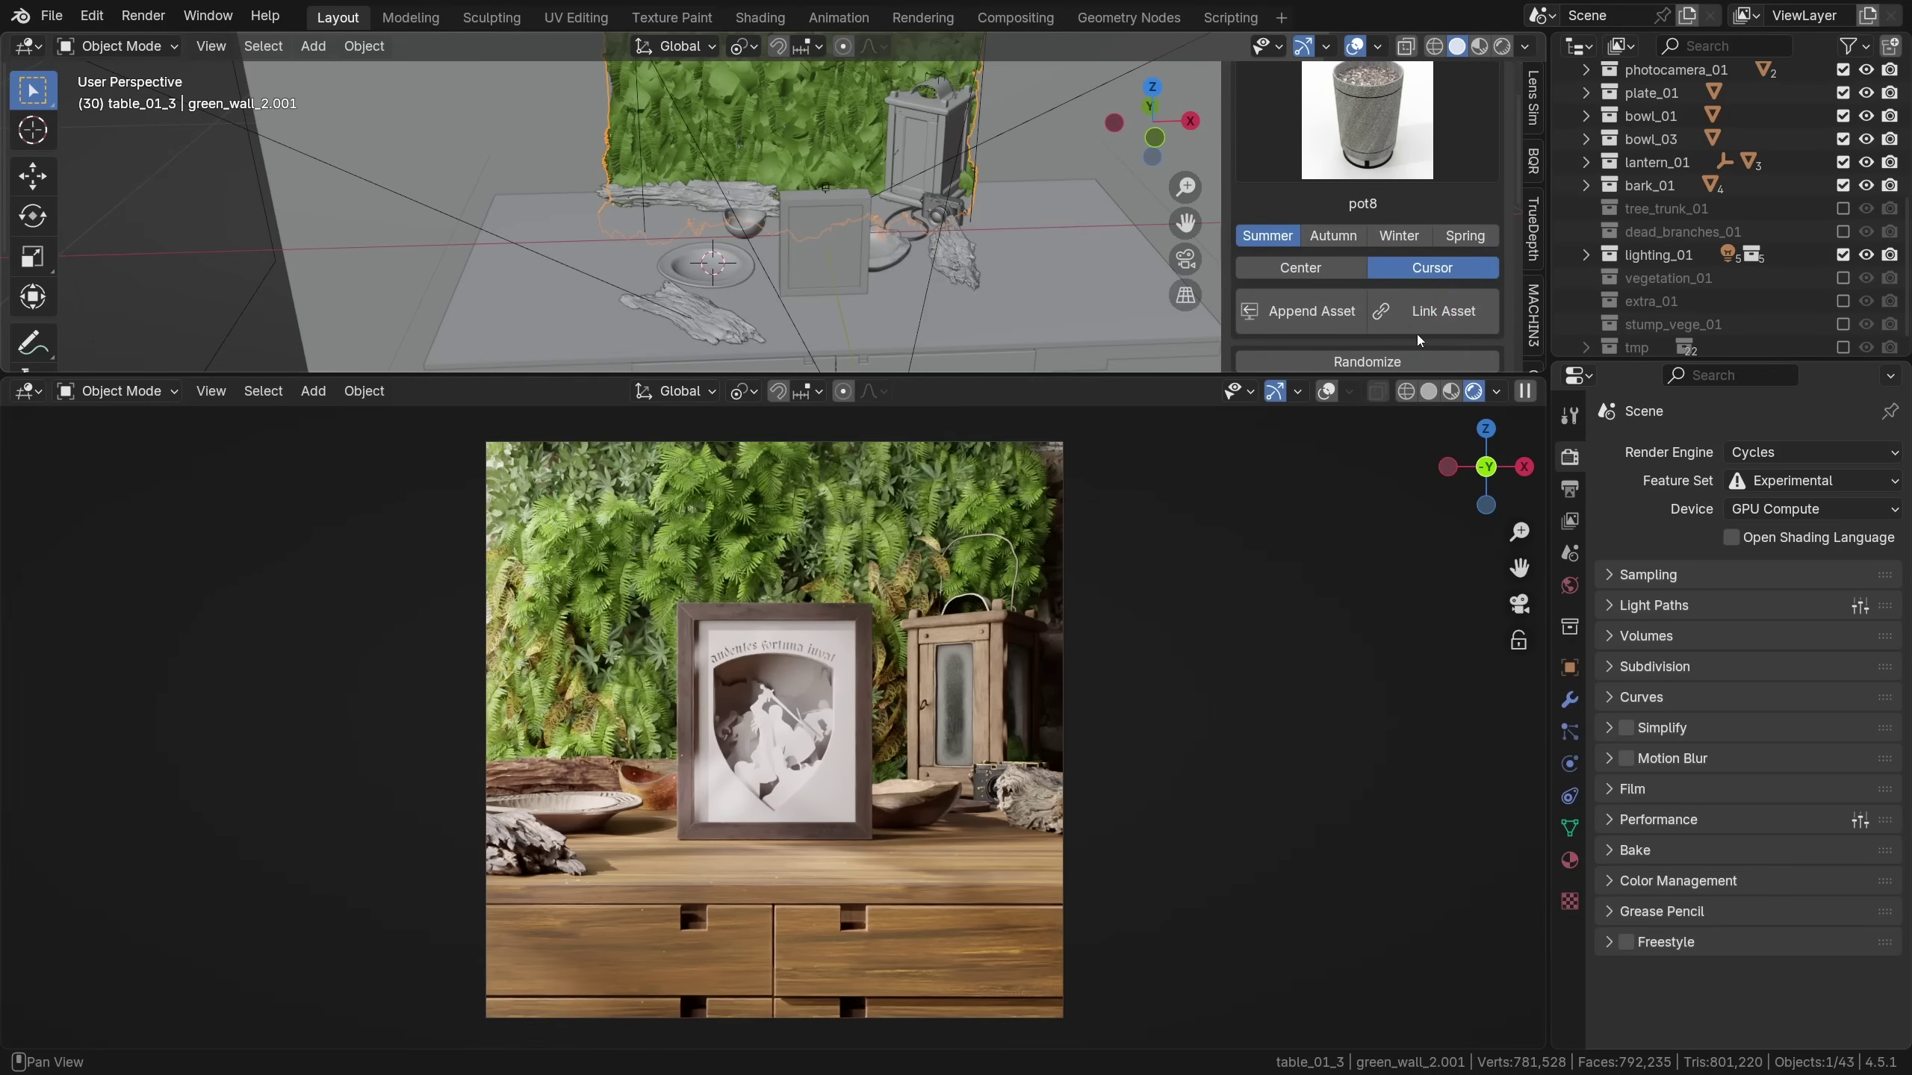
left_click(1419, 336)
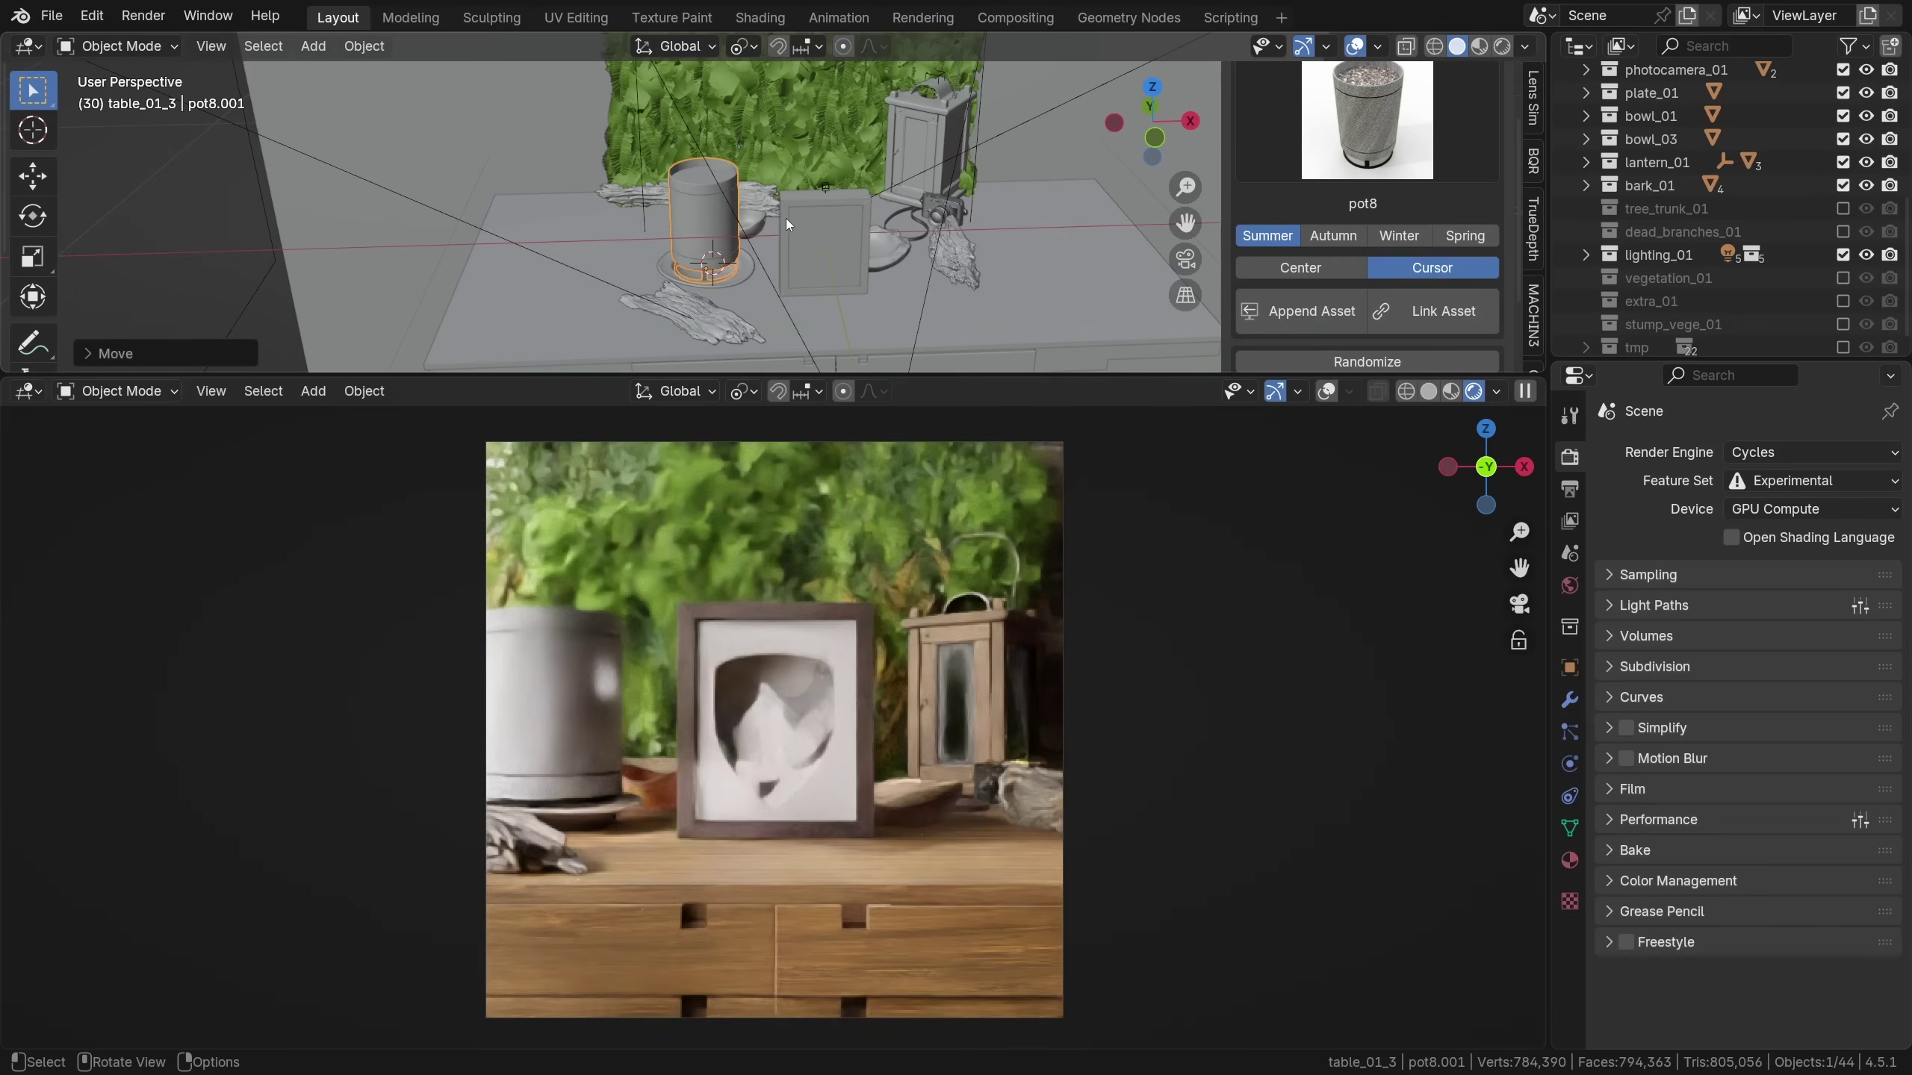
Link Cactus_spiralis_02 Summer and set it in the pot, and place the Golden_barrel_cactus_2 in the bowl behind the frame
left_click(1317, 185)
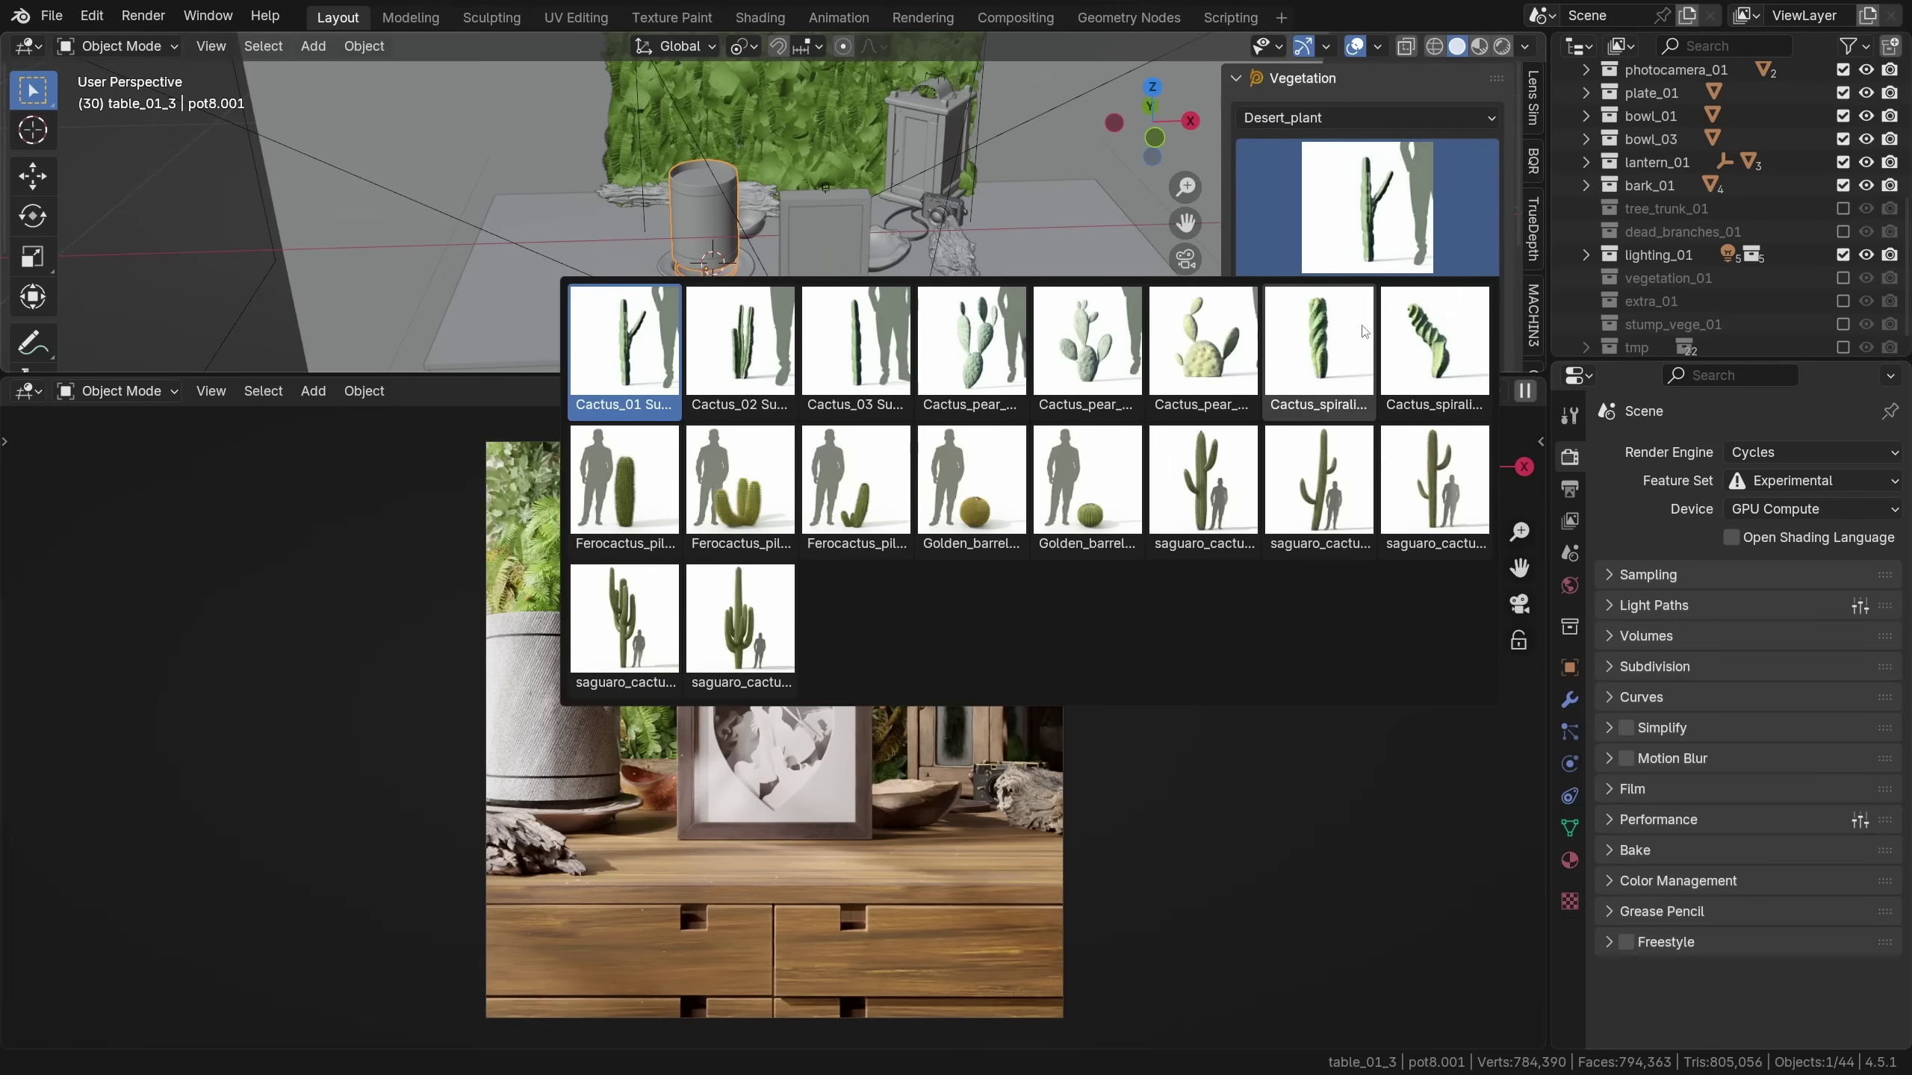
left_click(1434, 341)
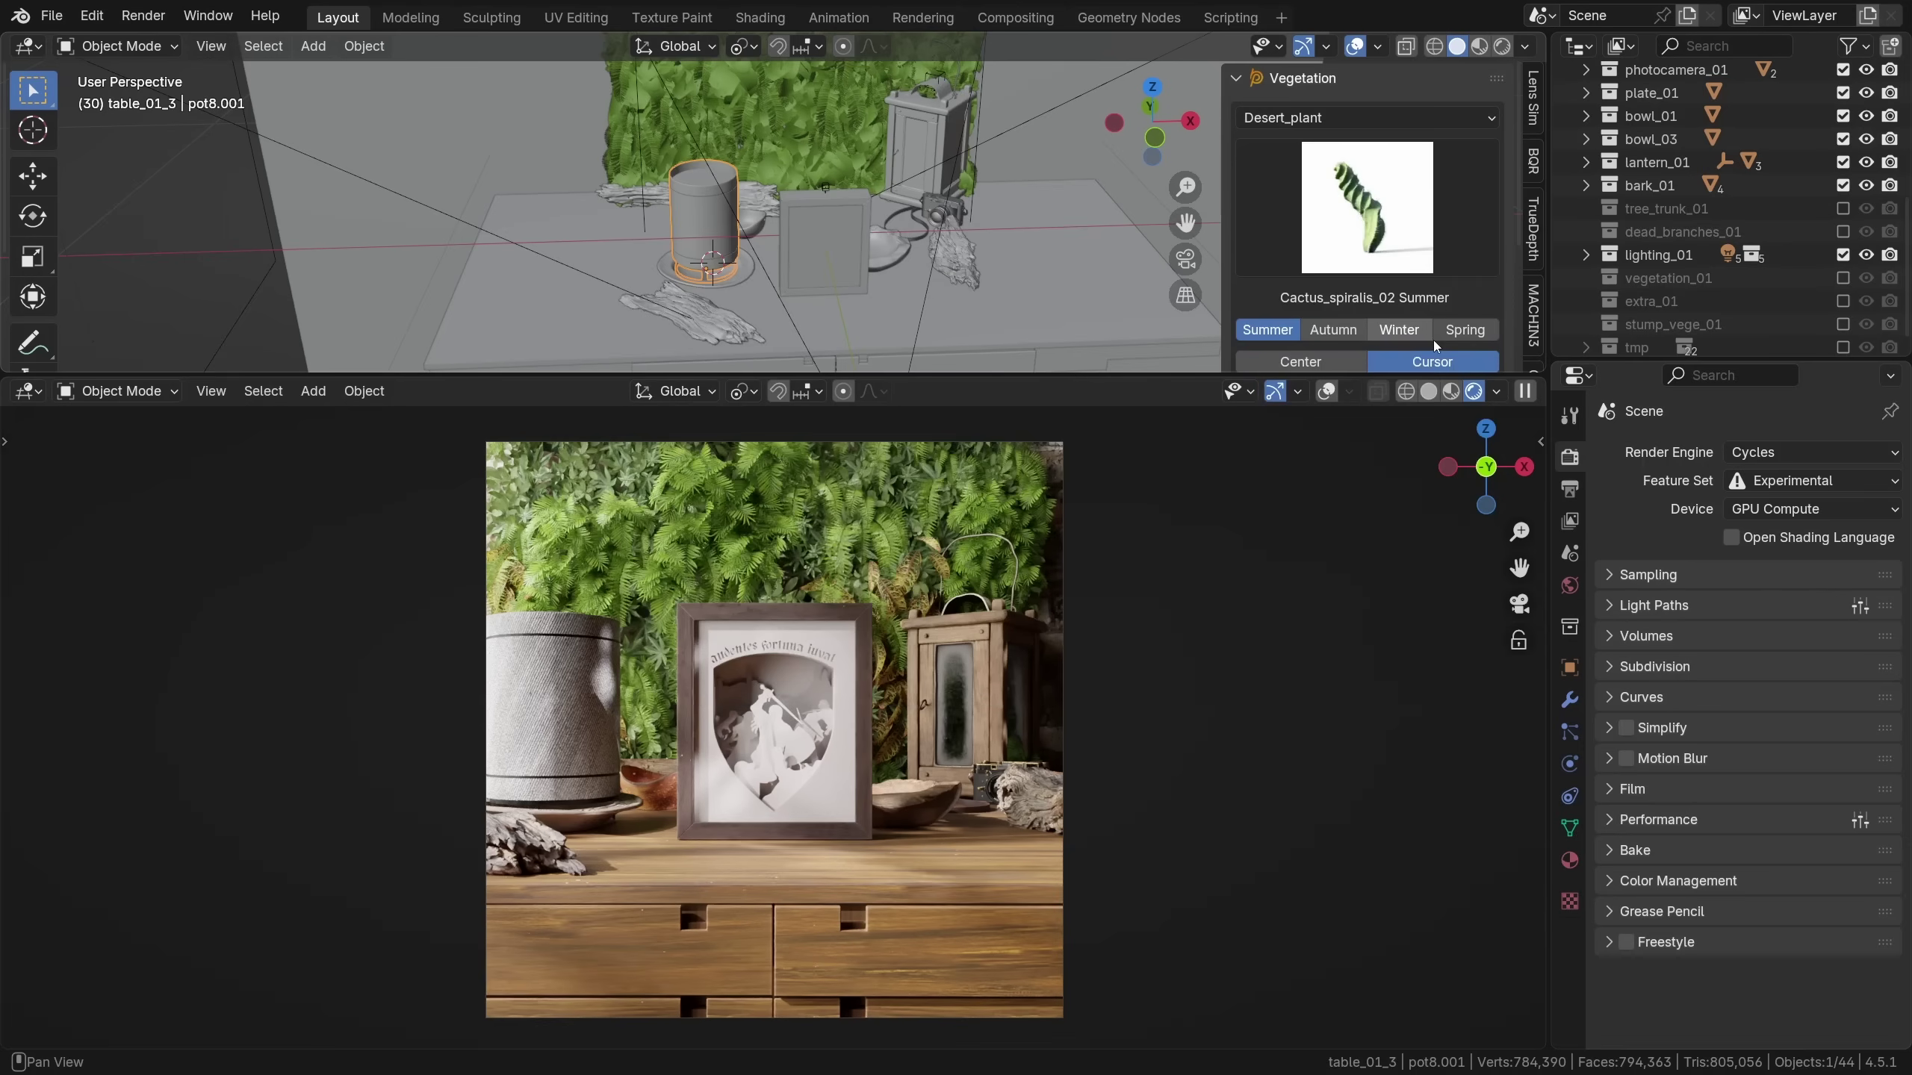
left_click(1432, 311)
left_click(1367, 113)
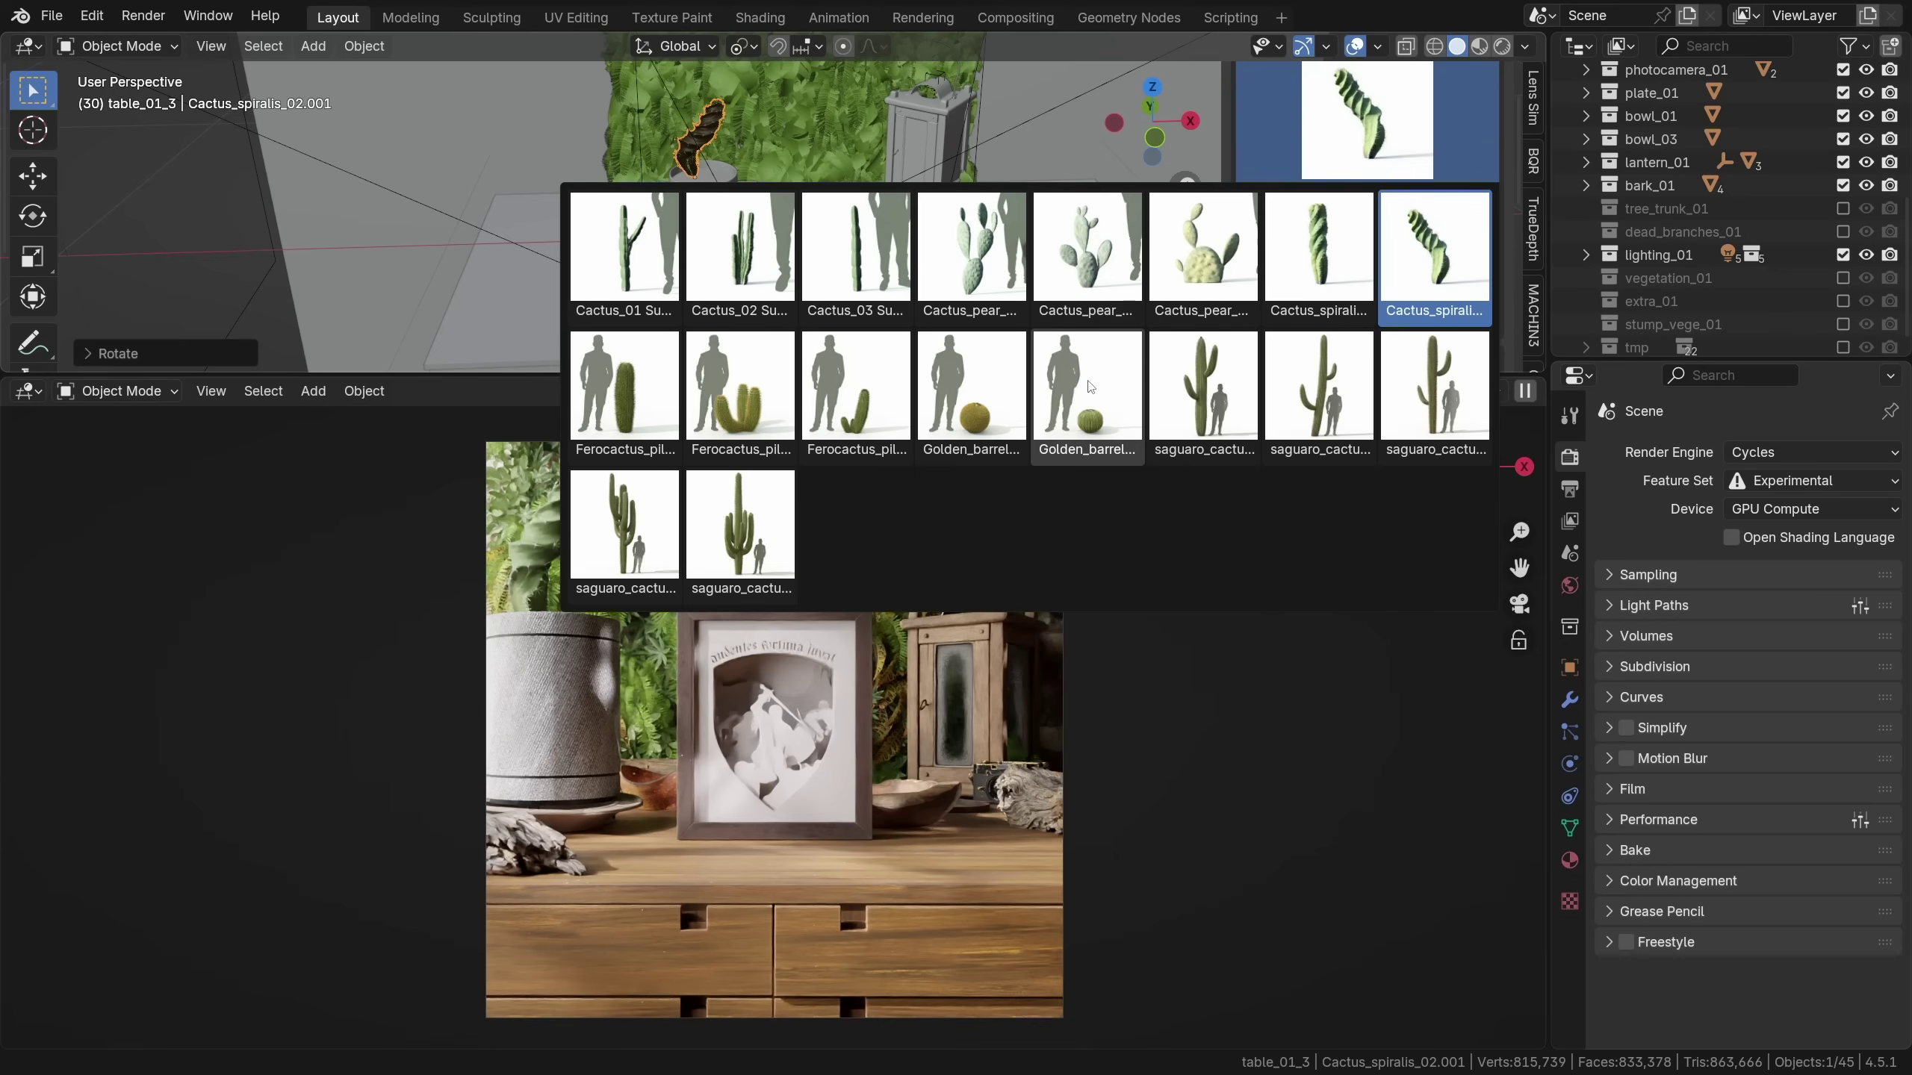
Link the Int_plant_10 Summer ornamental plant, rotate it and move it into place between the pot and the picture frame
left_click(1317, 117)
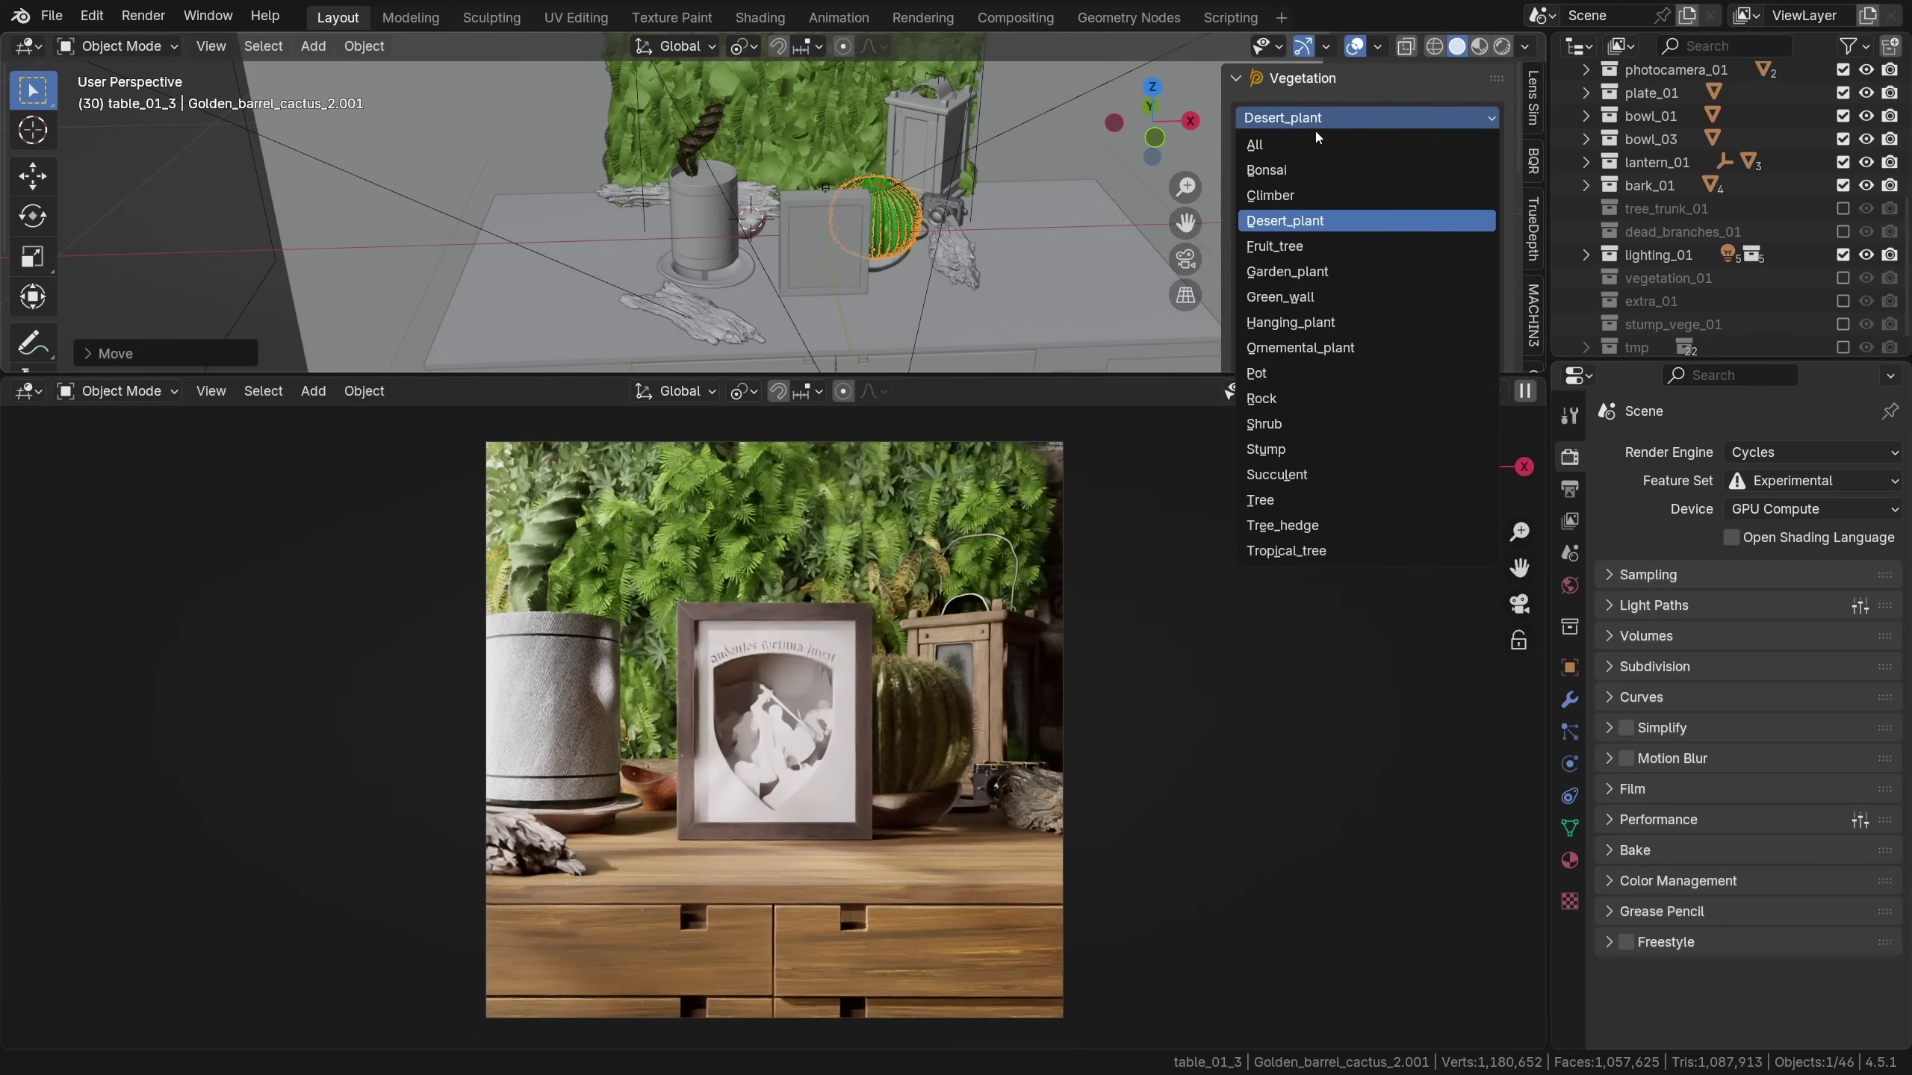
left_click(1301, 347)
left_click(1353, 217)
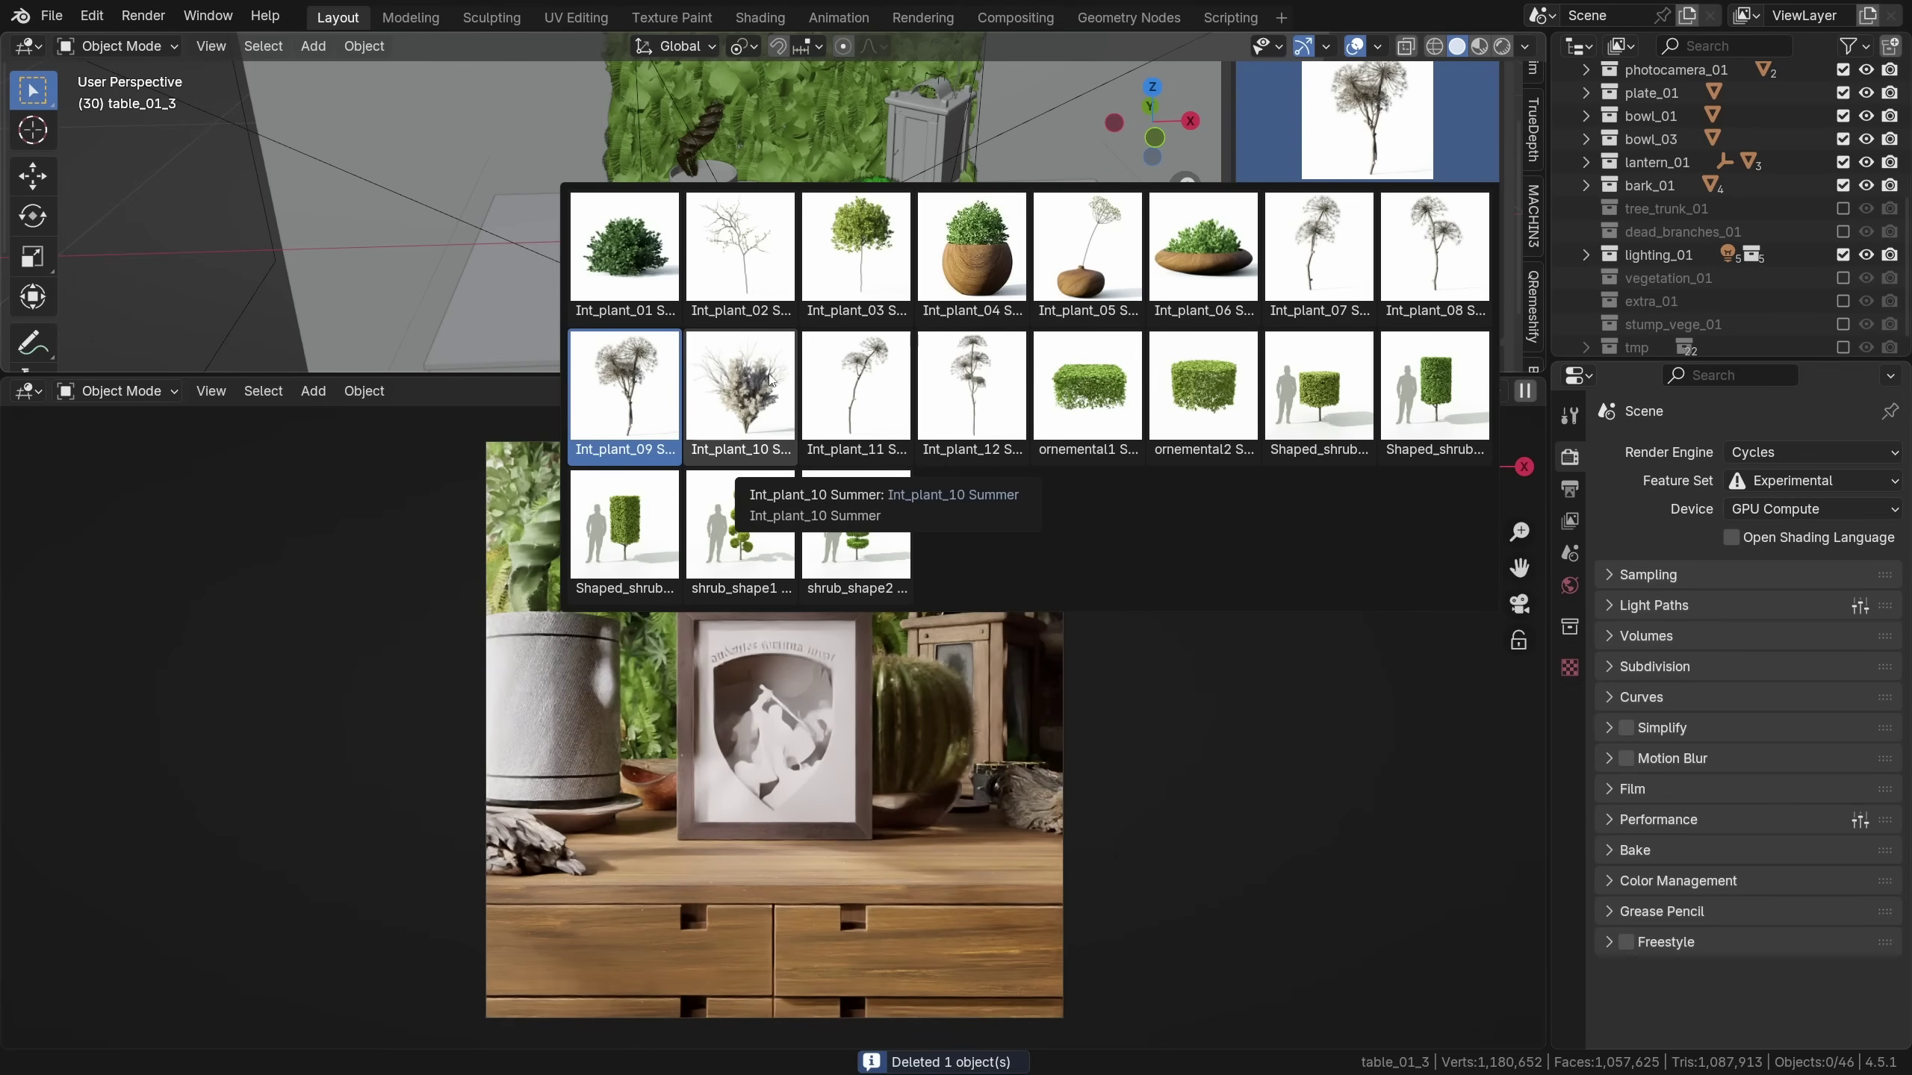
left_click(770, 380)
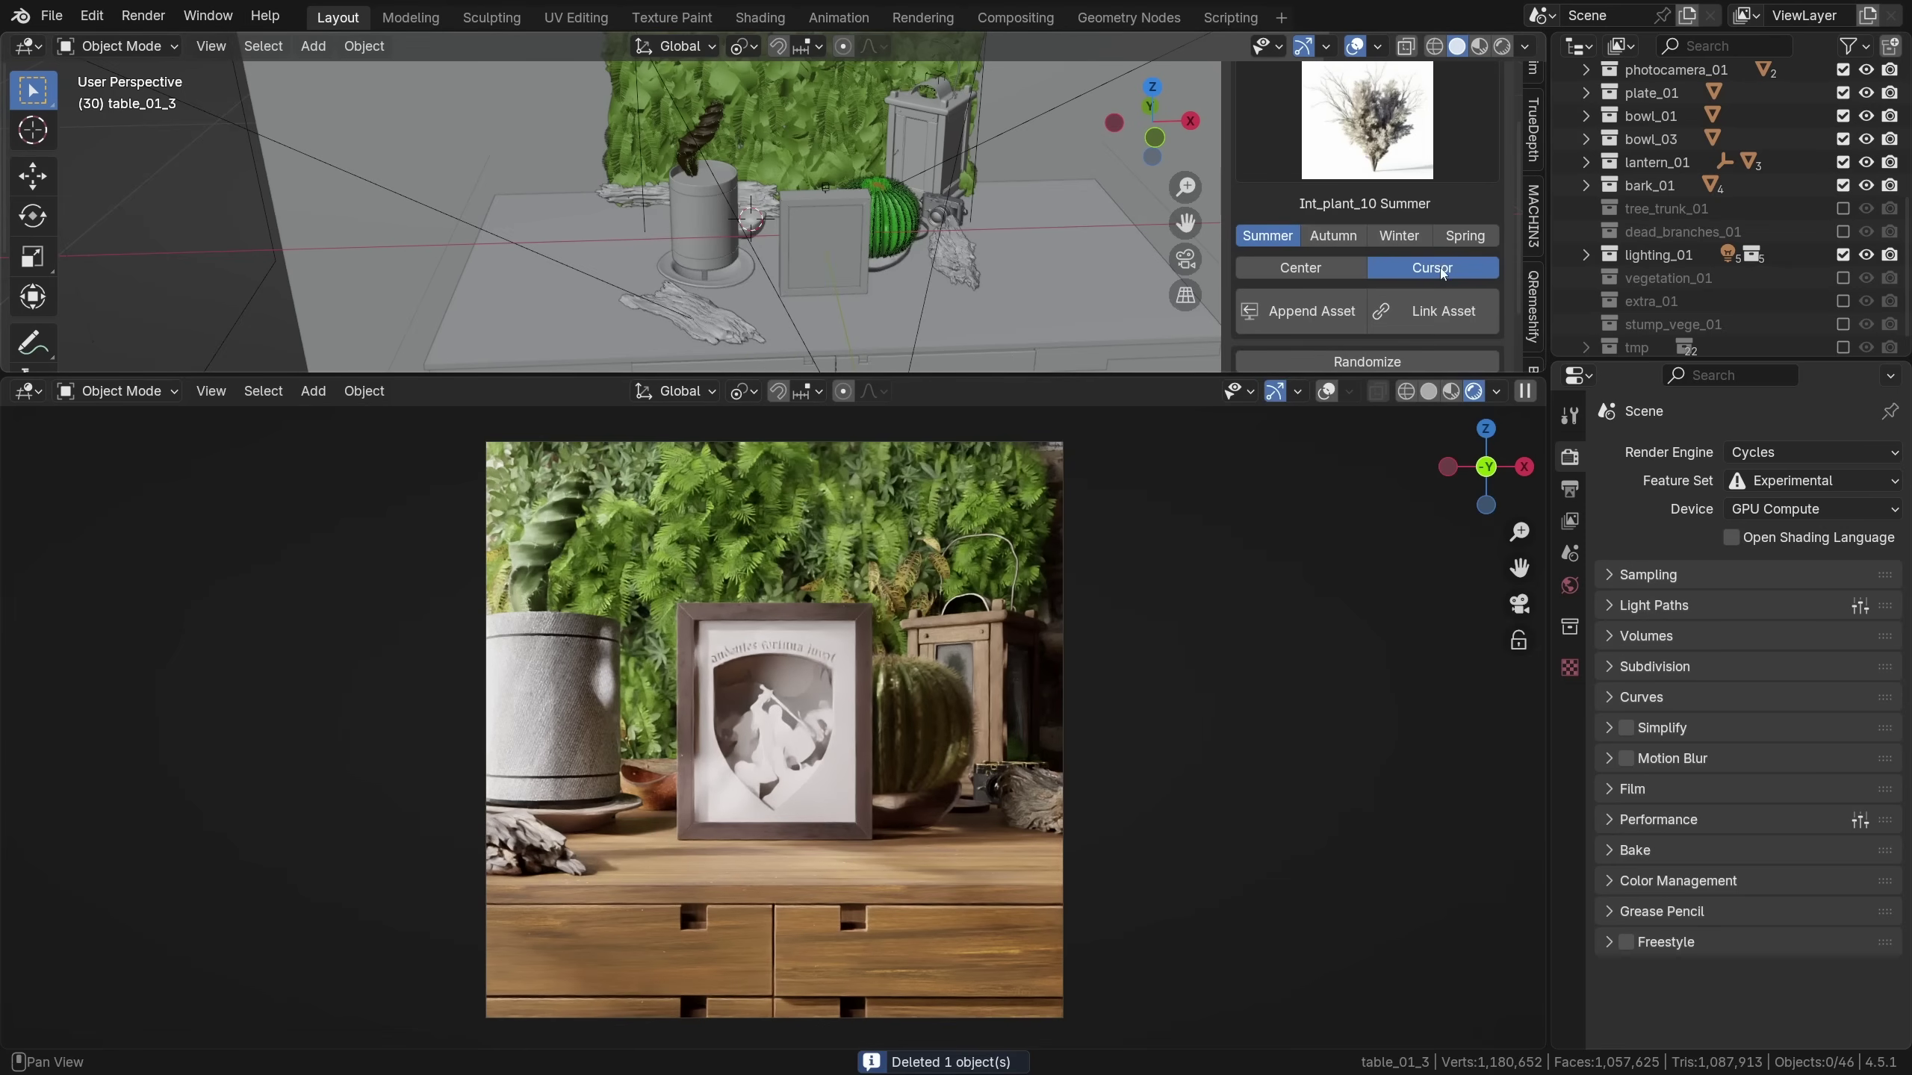
left_click(1432, 311)
key("r")
left_click(705, 606)
key("g")
left_click(704, 605)
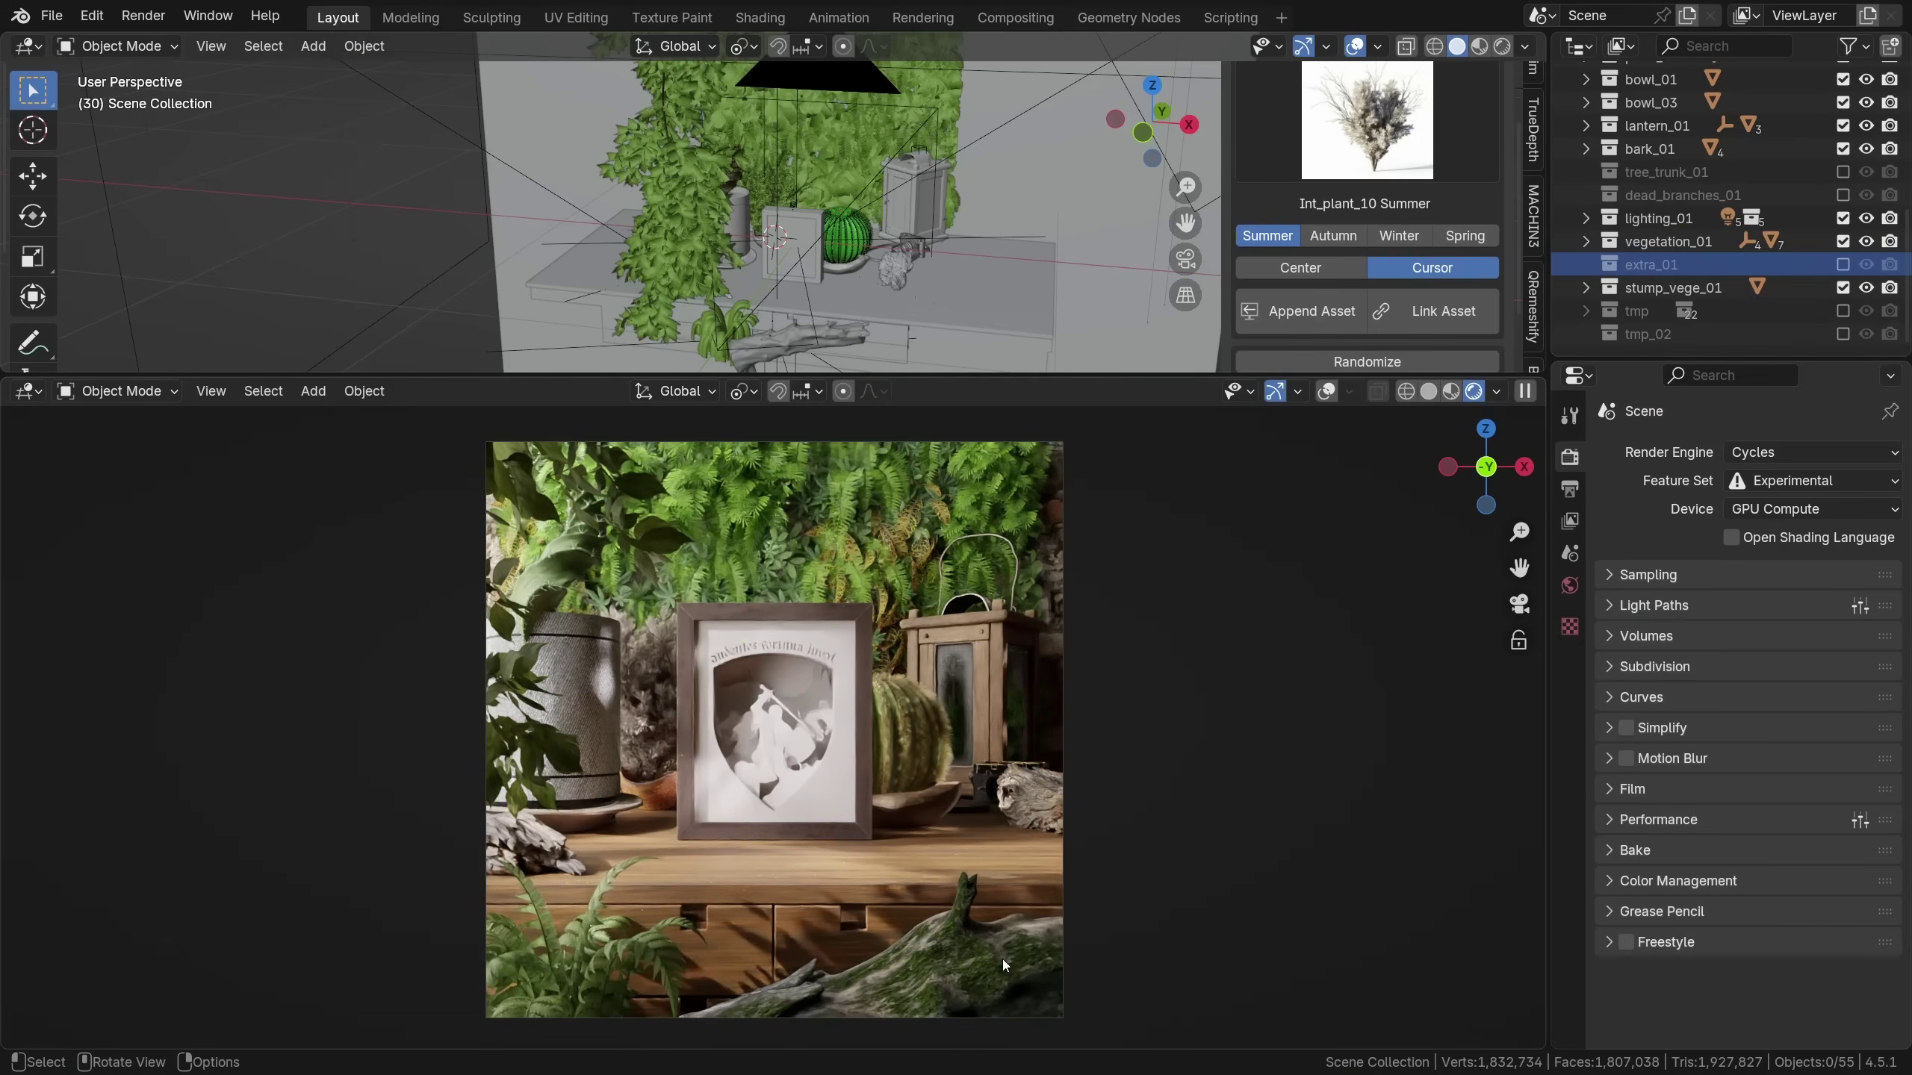
Replace the stump_vege_01 collection with tree_trunk_01, and link the Succulents_03 Summer plant into the scene
left_click(1843, 288)
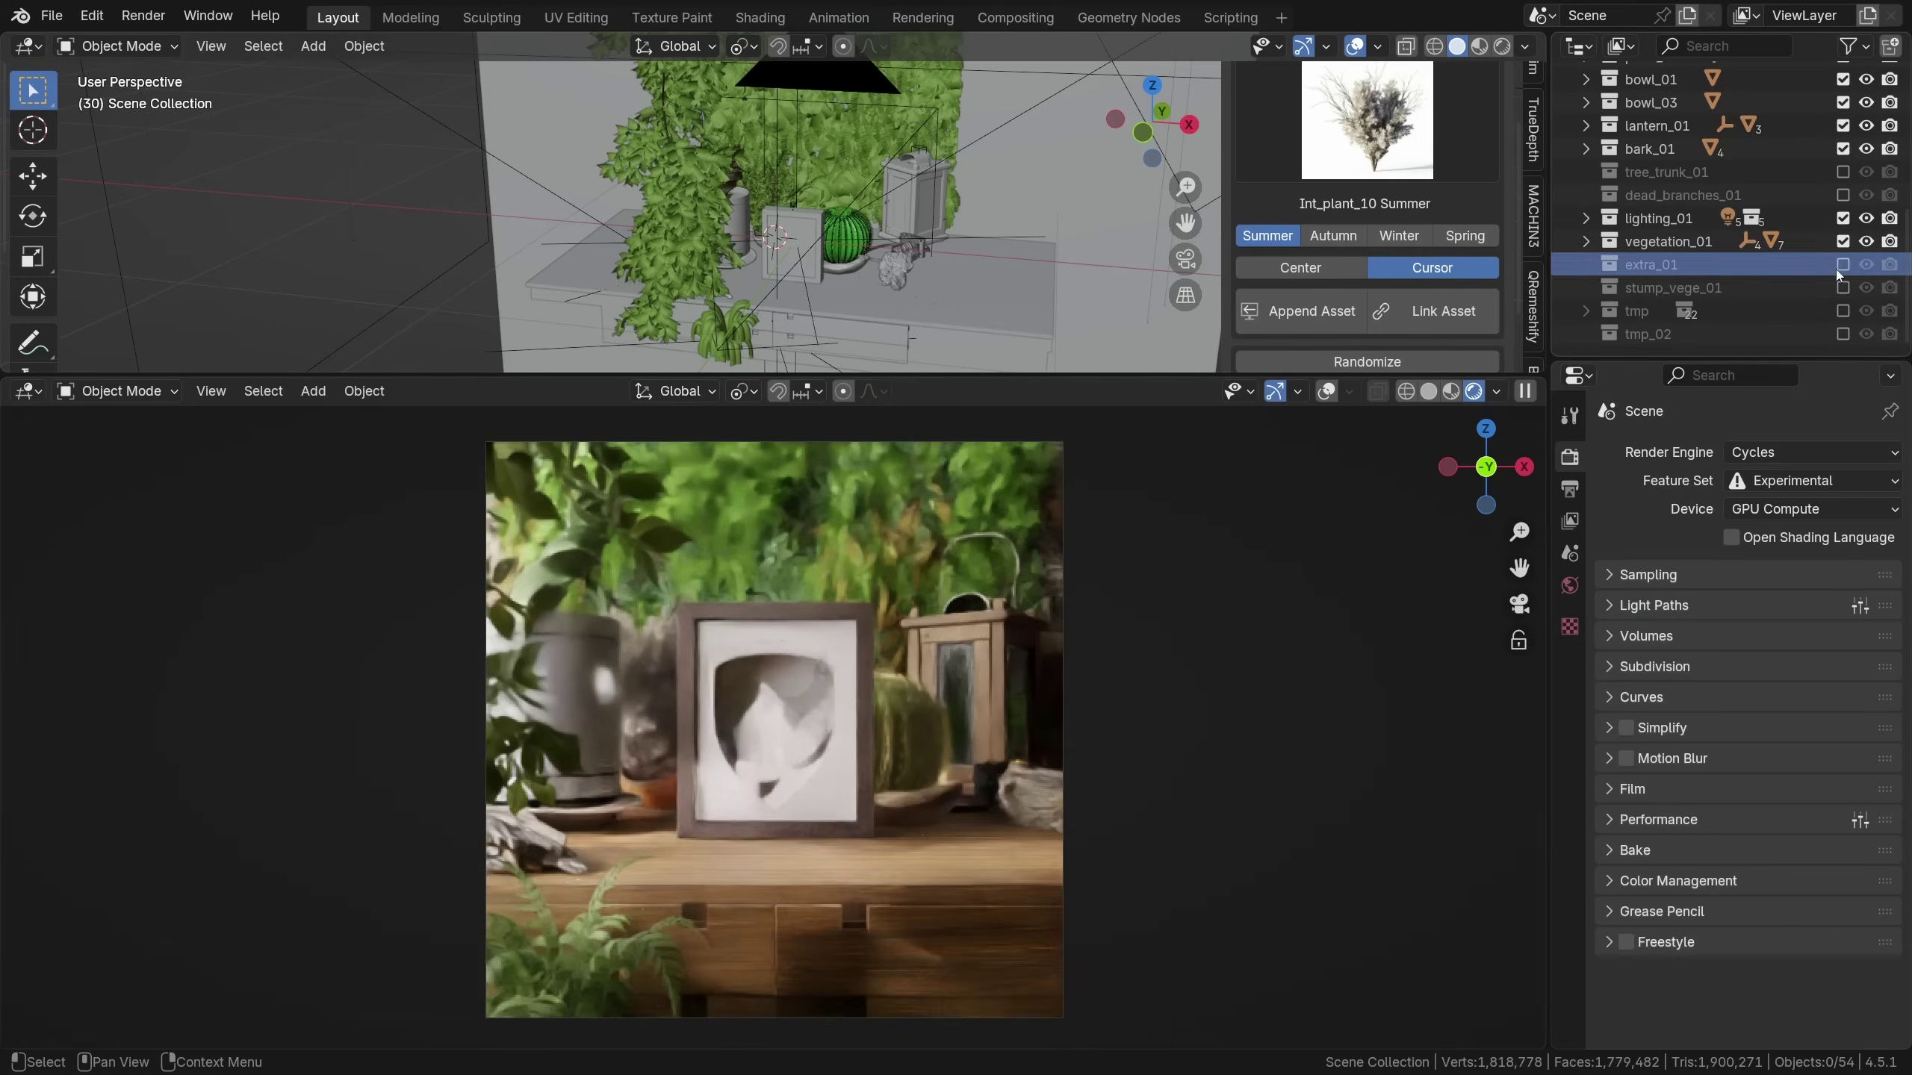
left_click(1842, 172)
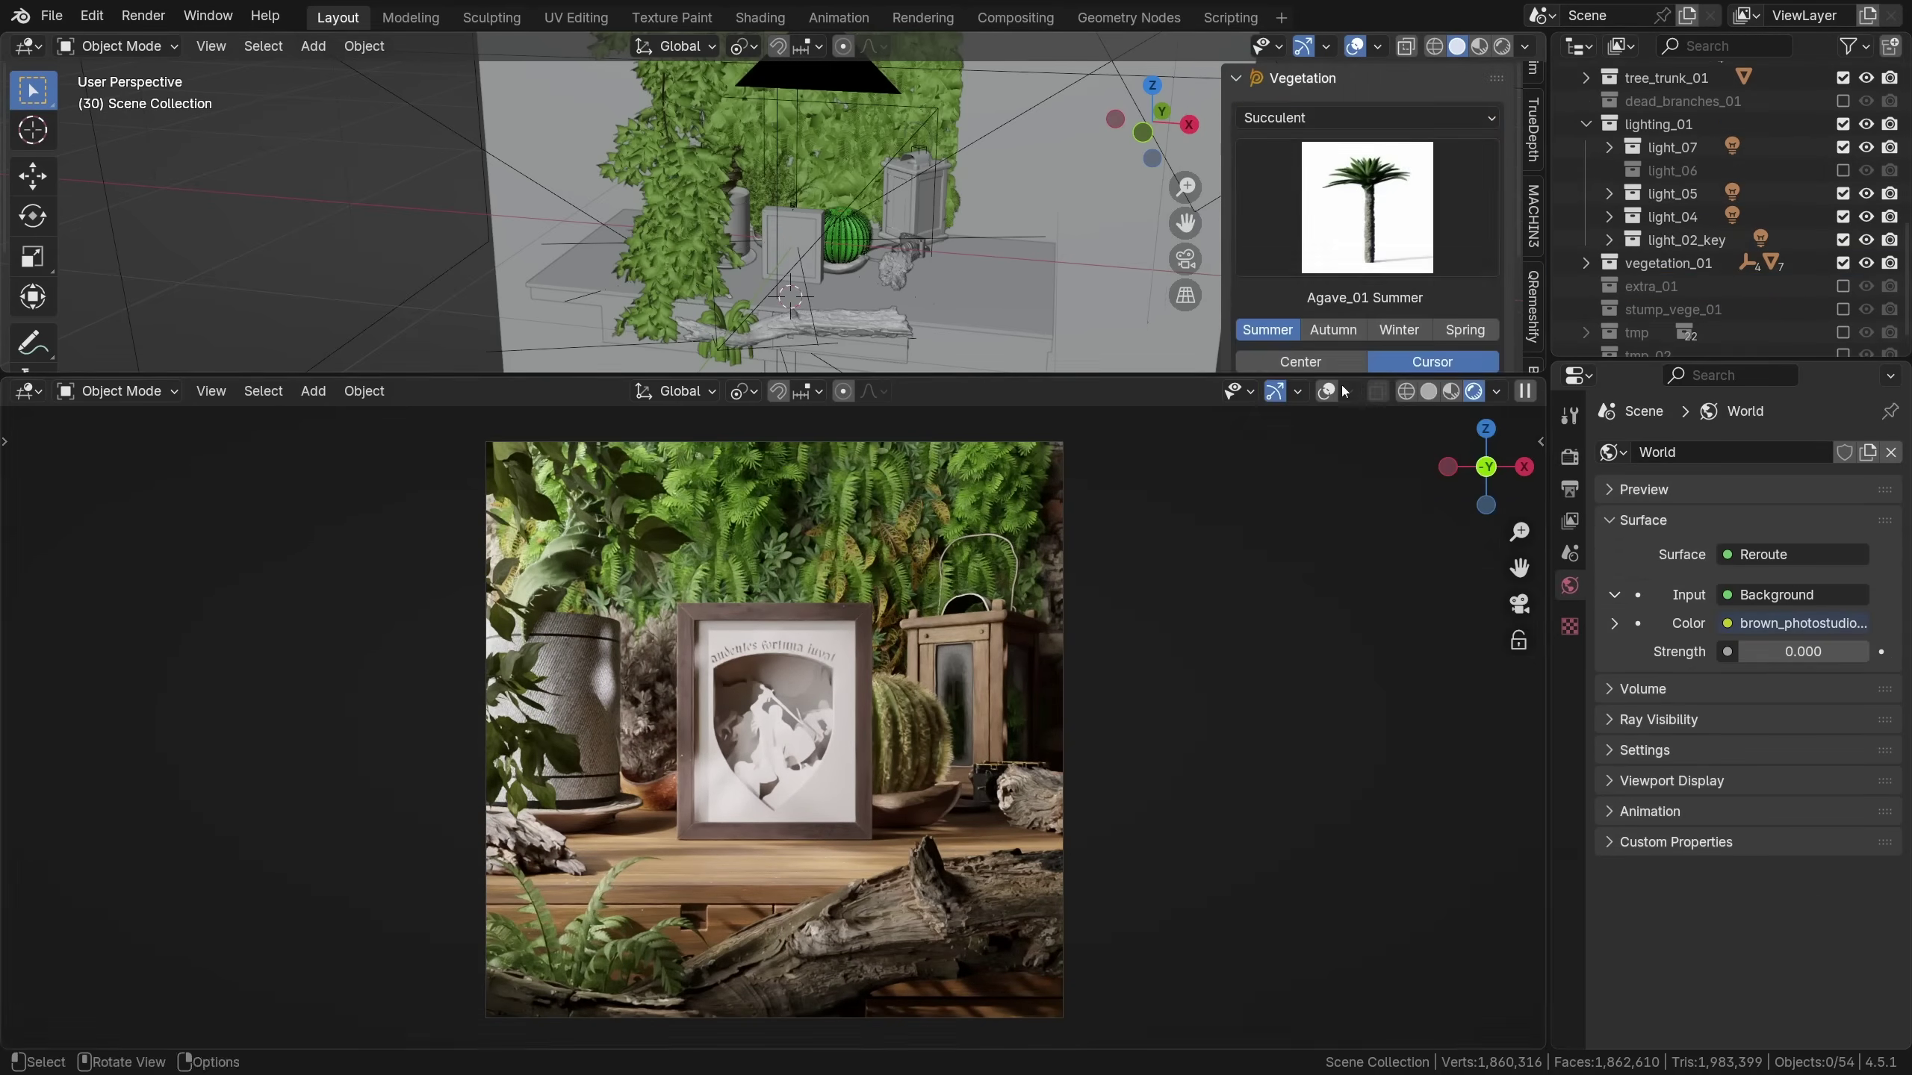
left_click(1367, 207)
left_click(893, 635)
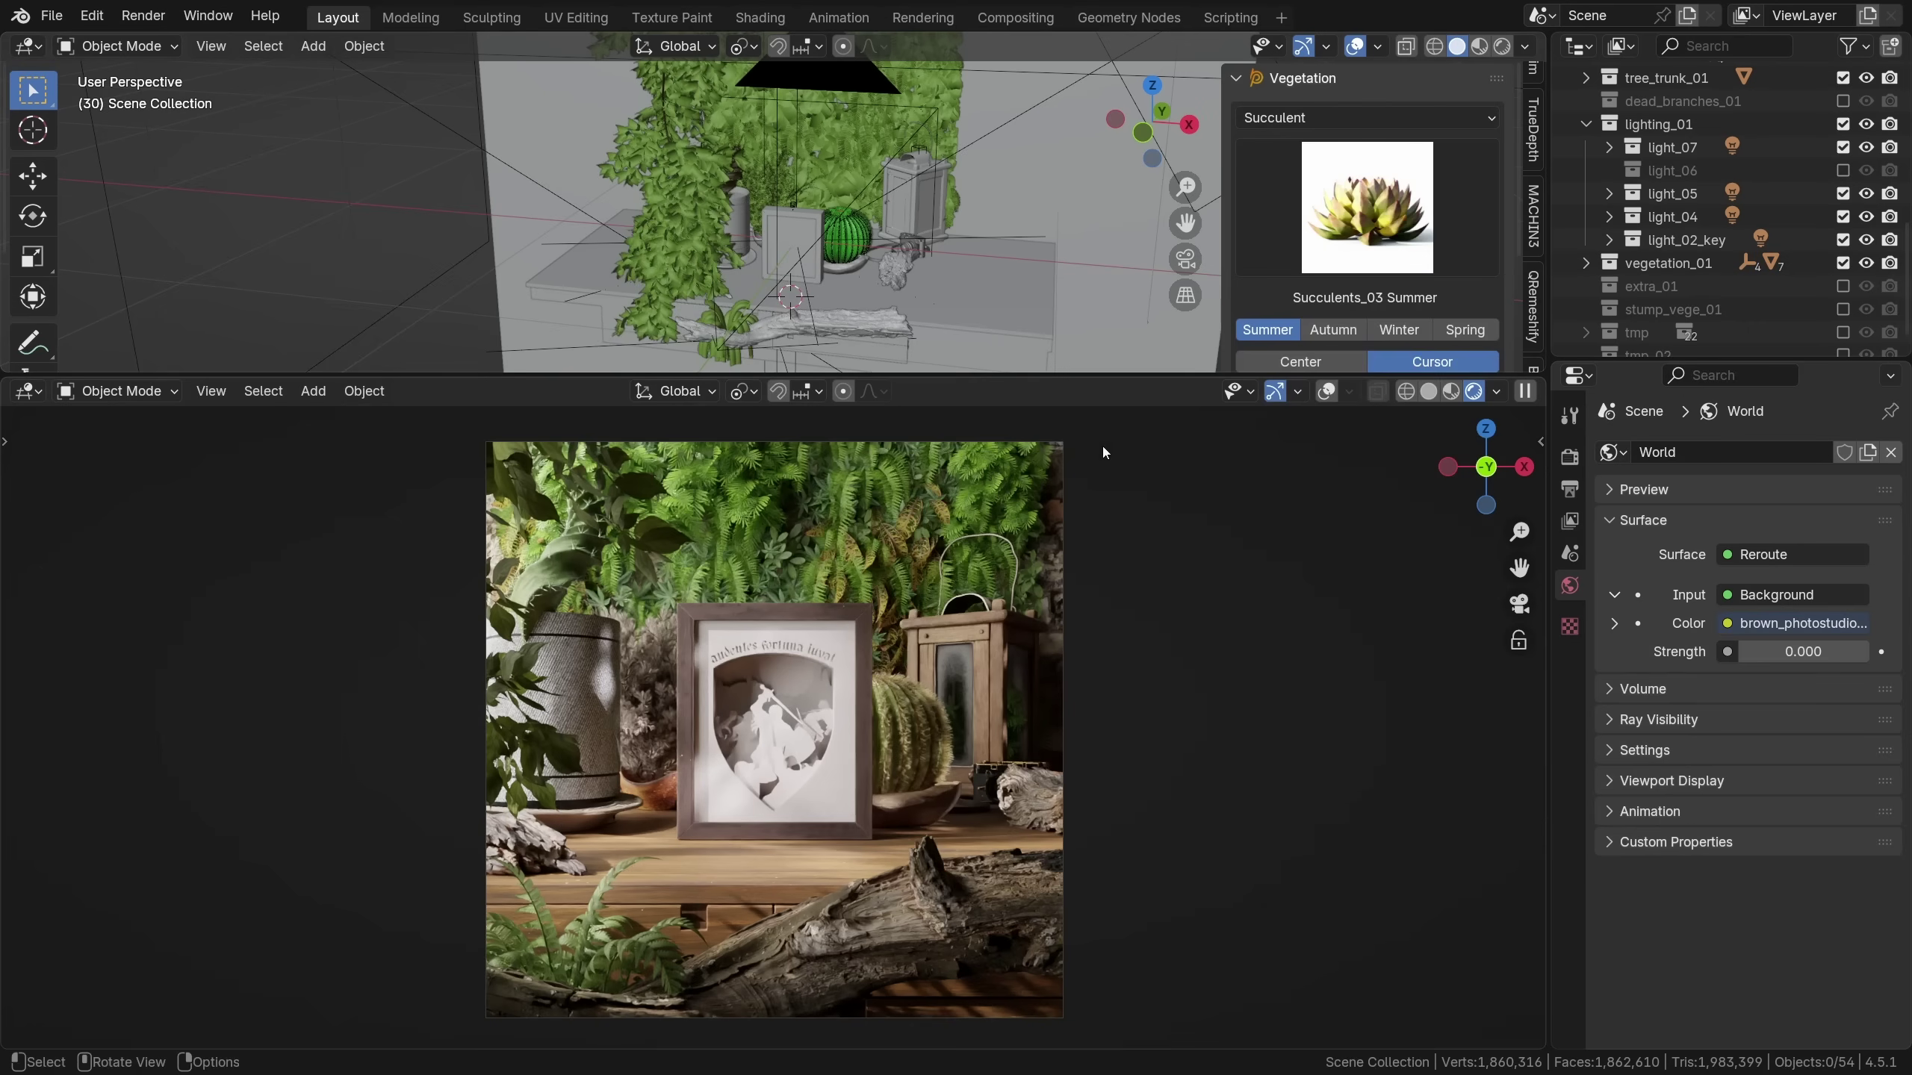
scroll(1446, 310, "down", 3)
left_click(1443, 311)
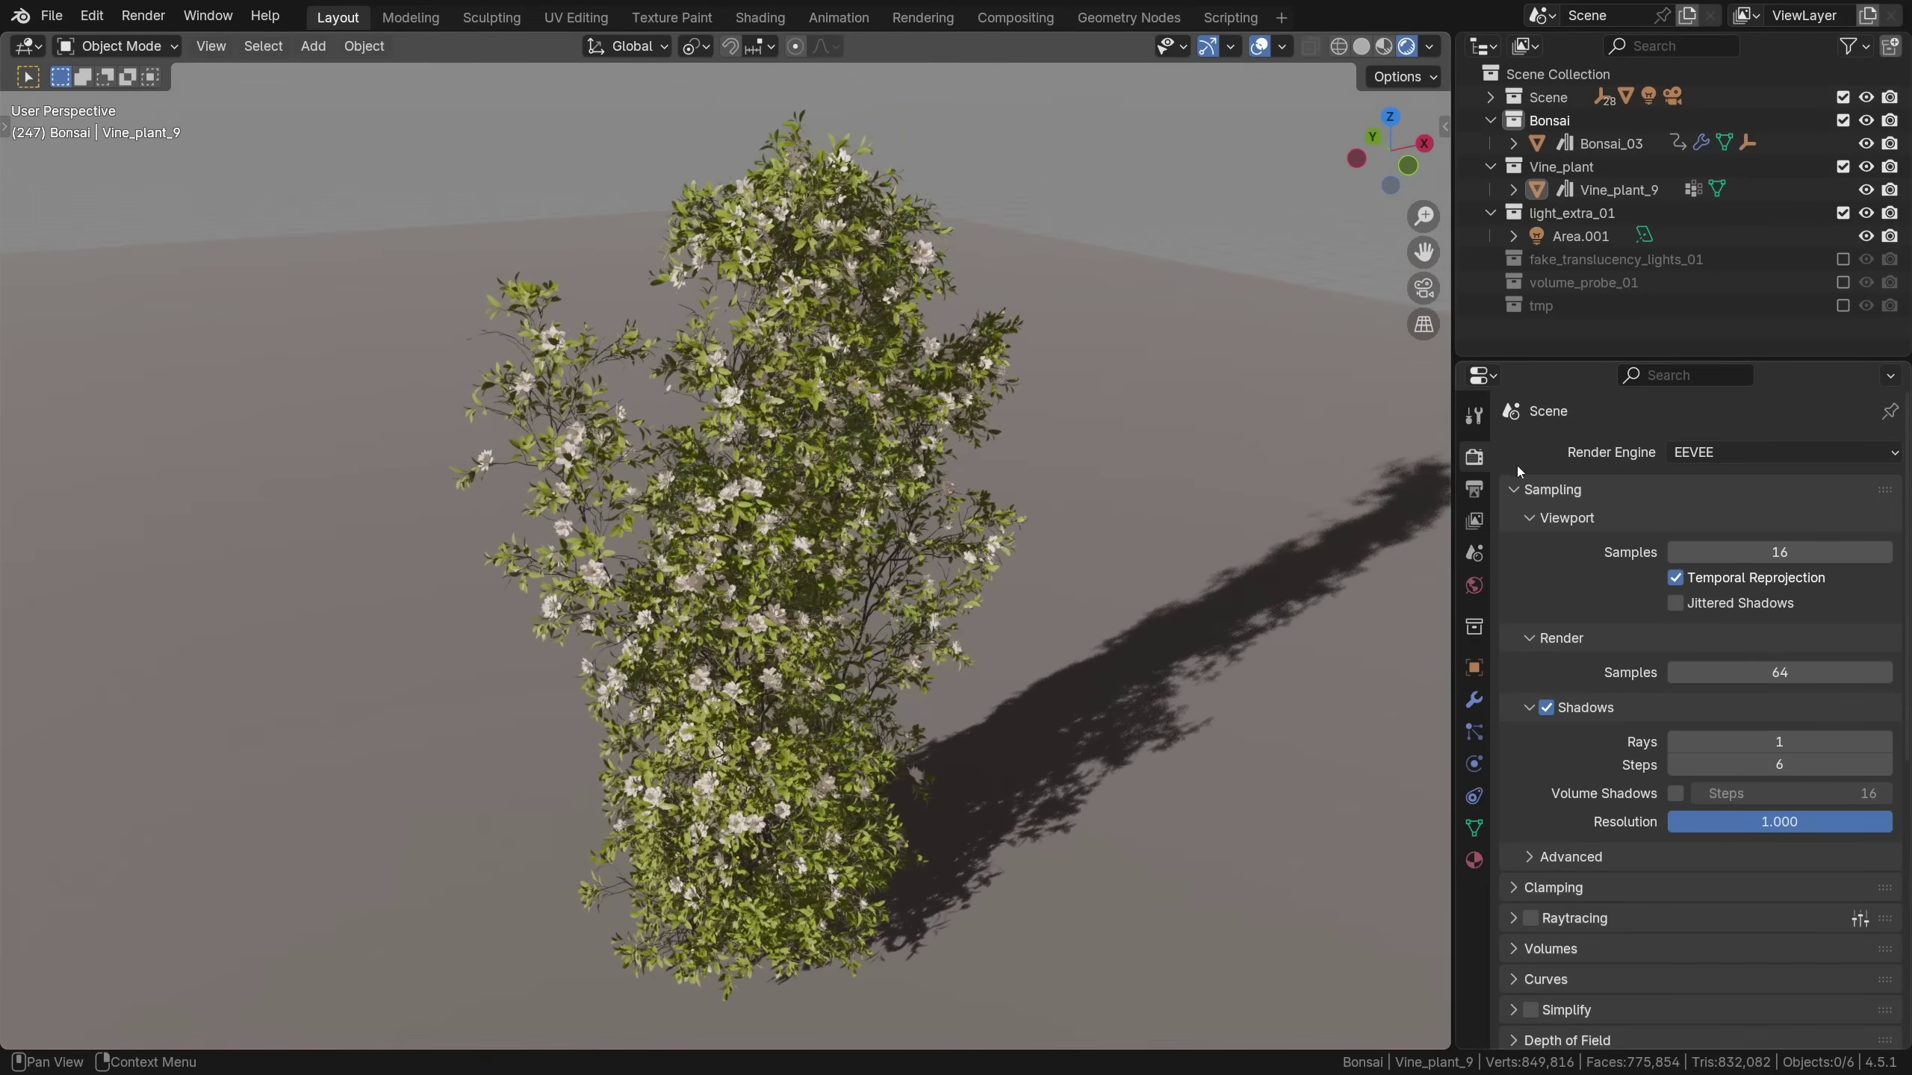
Render the flowering vine with Cycles for comparison and return the render engine to EEVEE
left_click(1712, 457)
left_click(1708, 530)
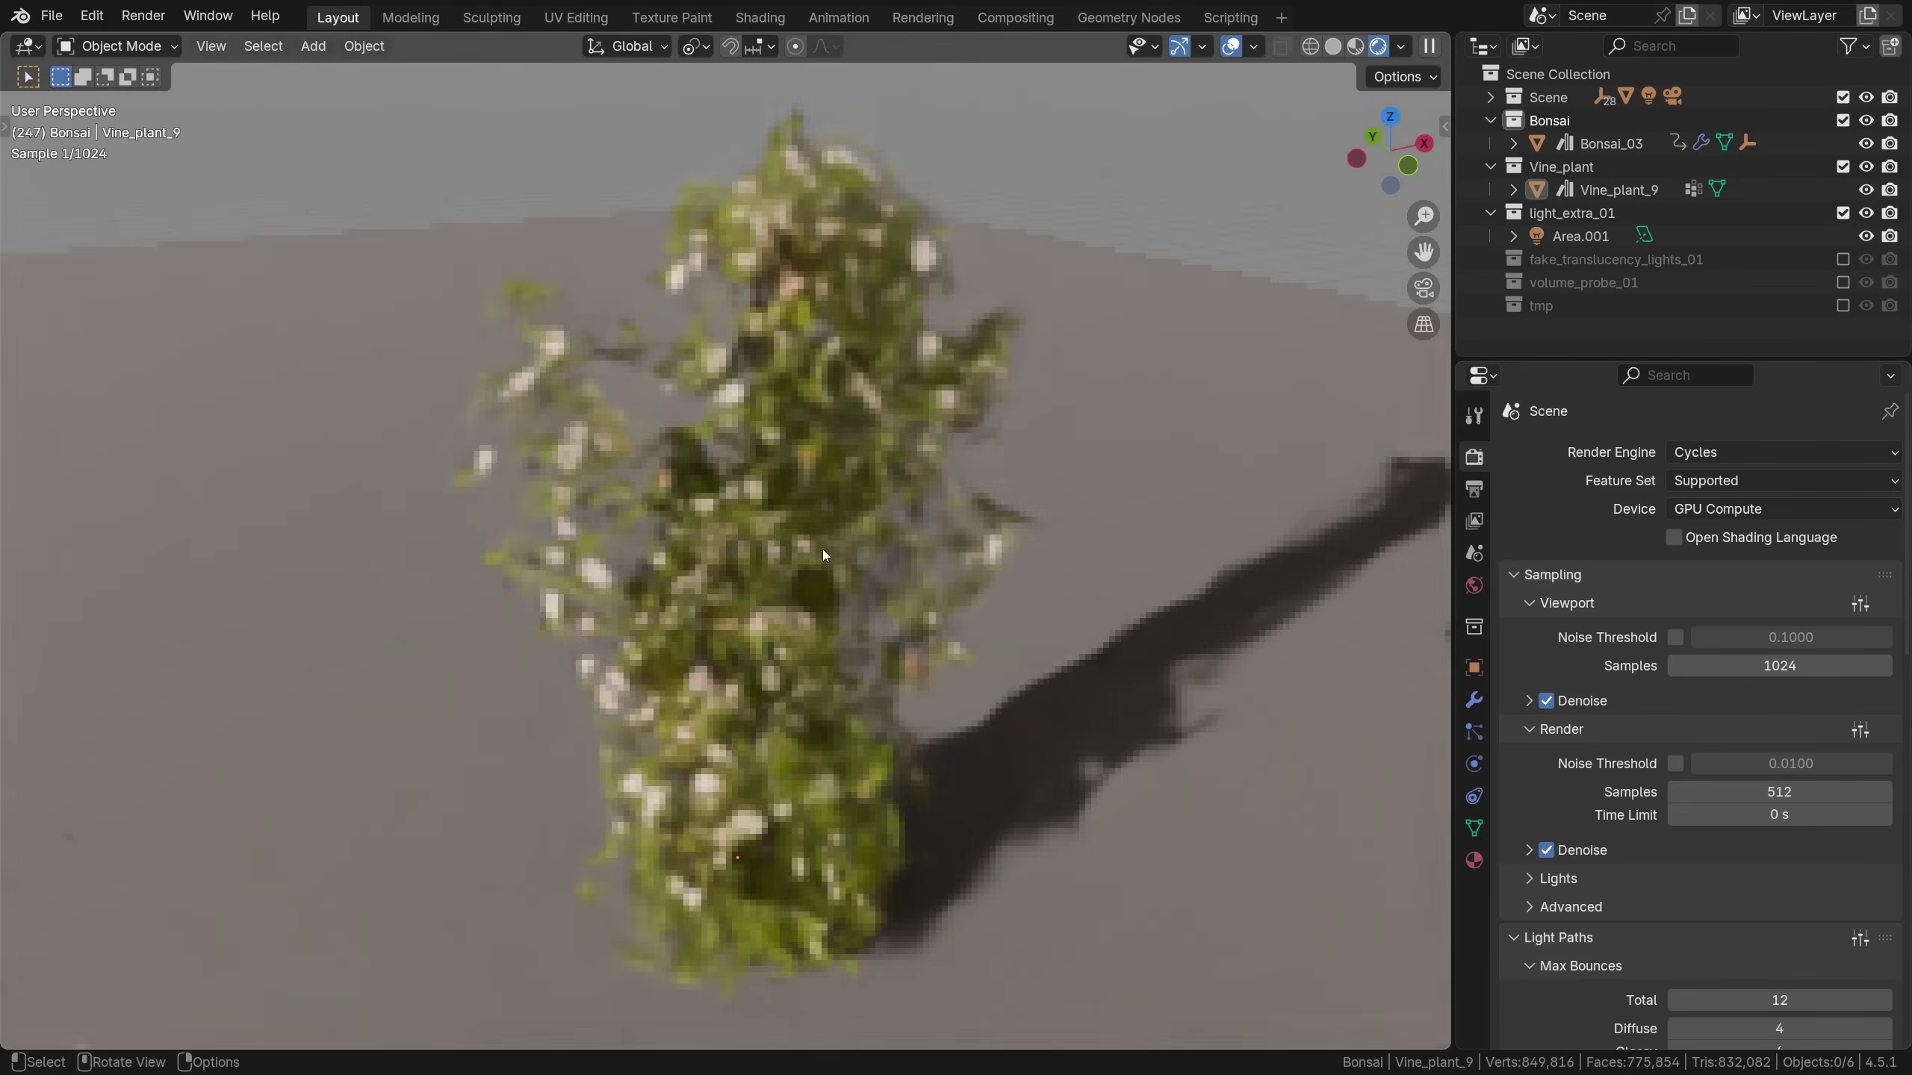
left_click(1694, 453)
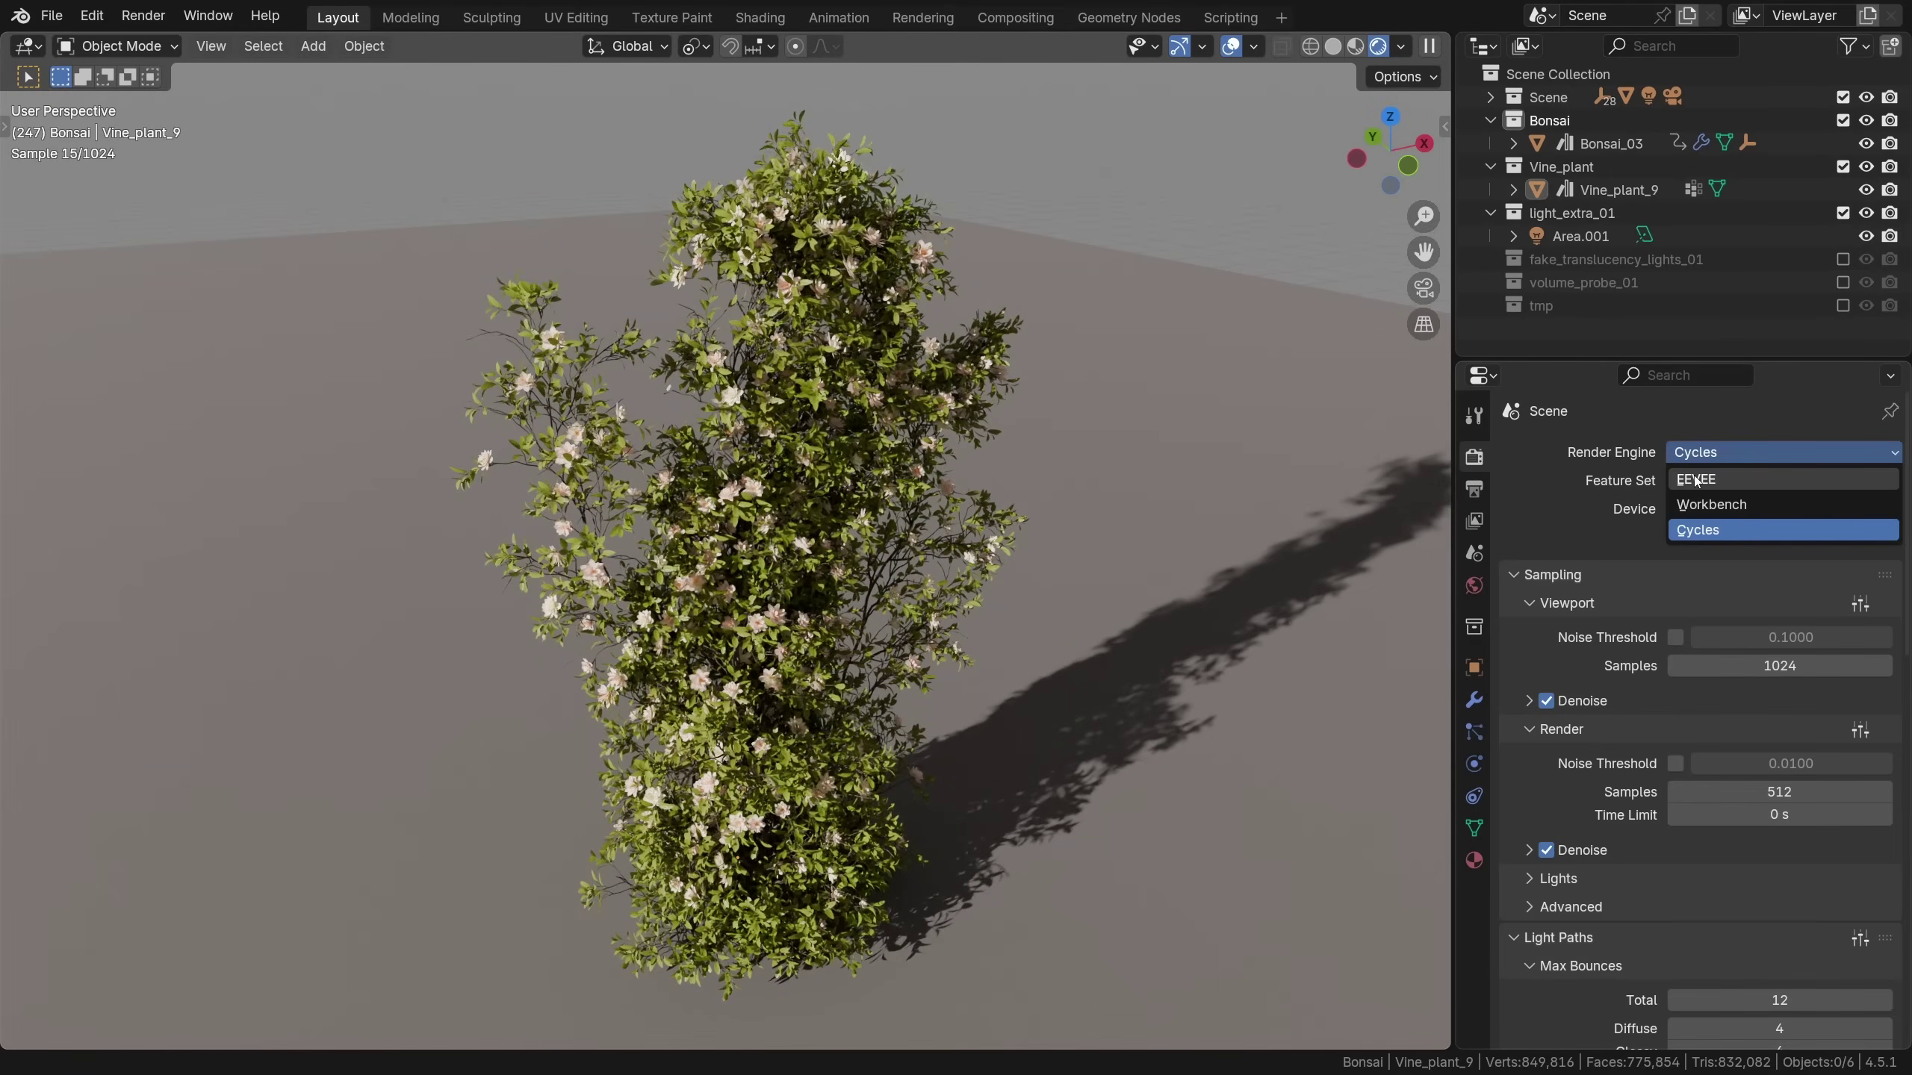
left_click(1695, 480)
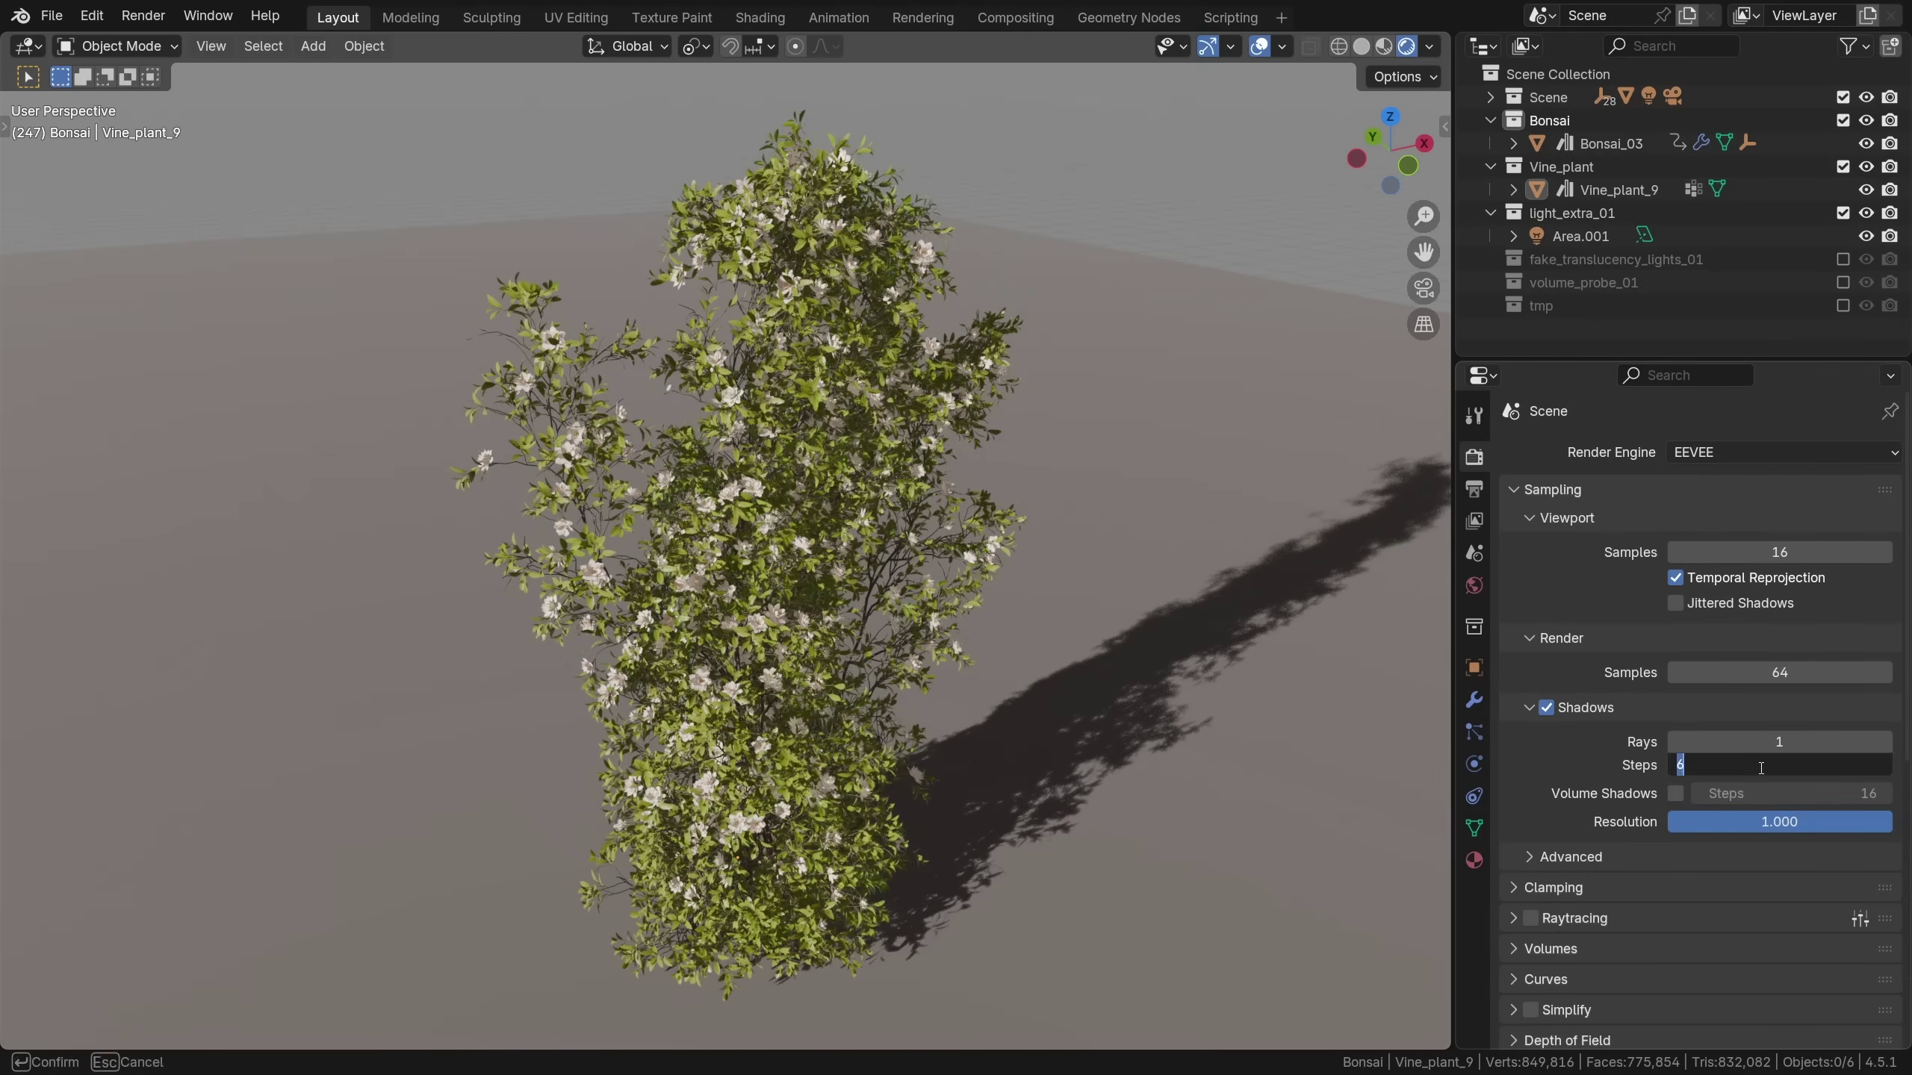
Set the EEVEE shadow steps to 12 and enable Raytracing
type("12")
key("Return")
scroll(1530, 828, "down", 3)
left_click(1528, 827)
scroll(1530, 688, "down", 5)
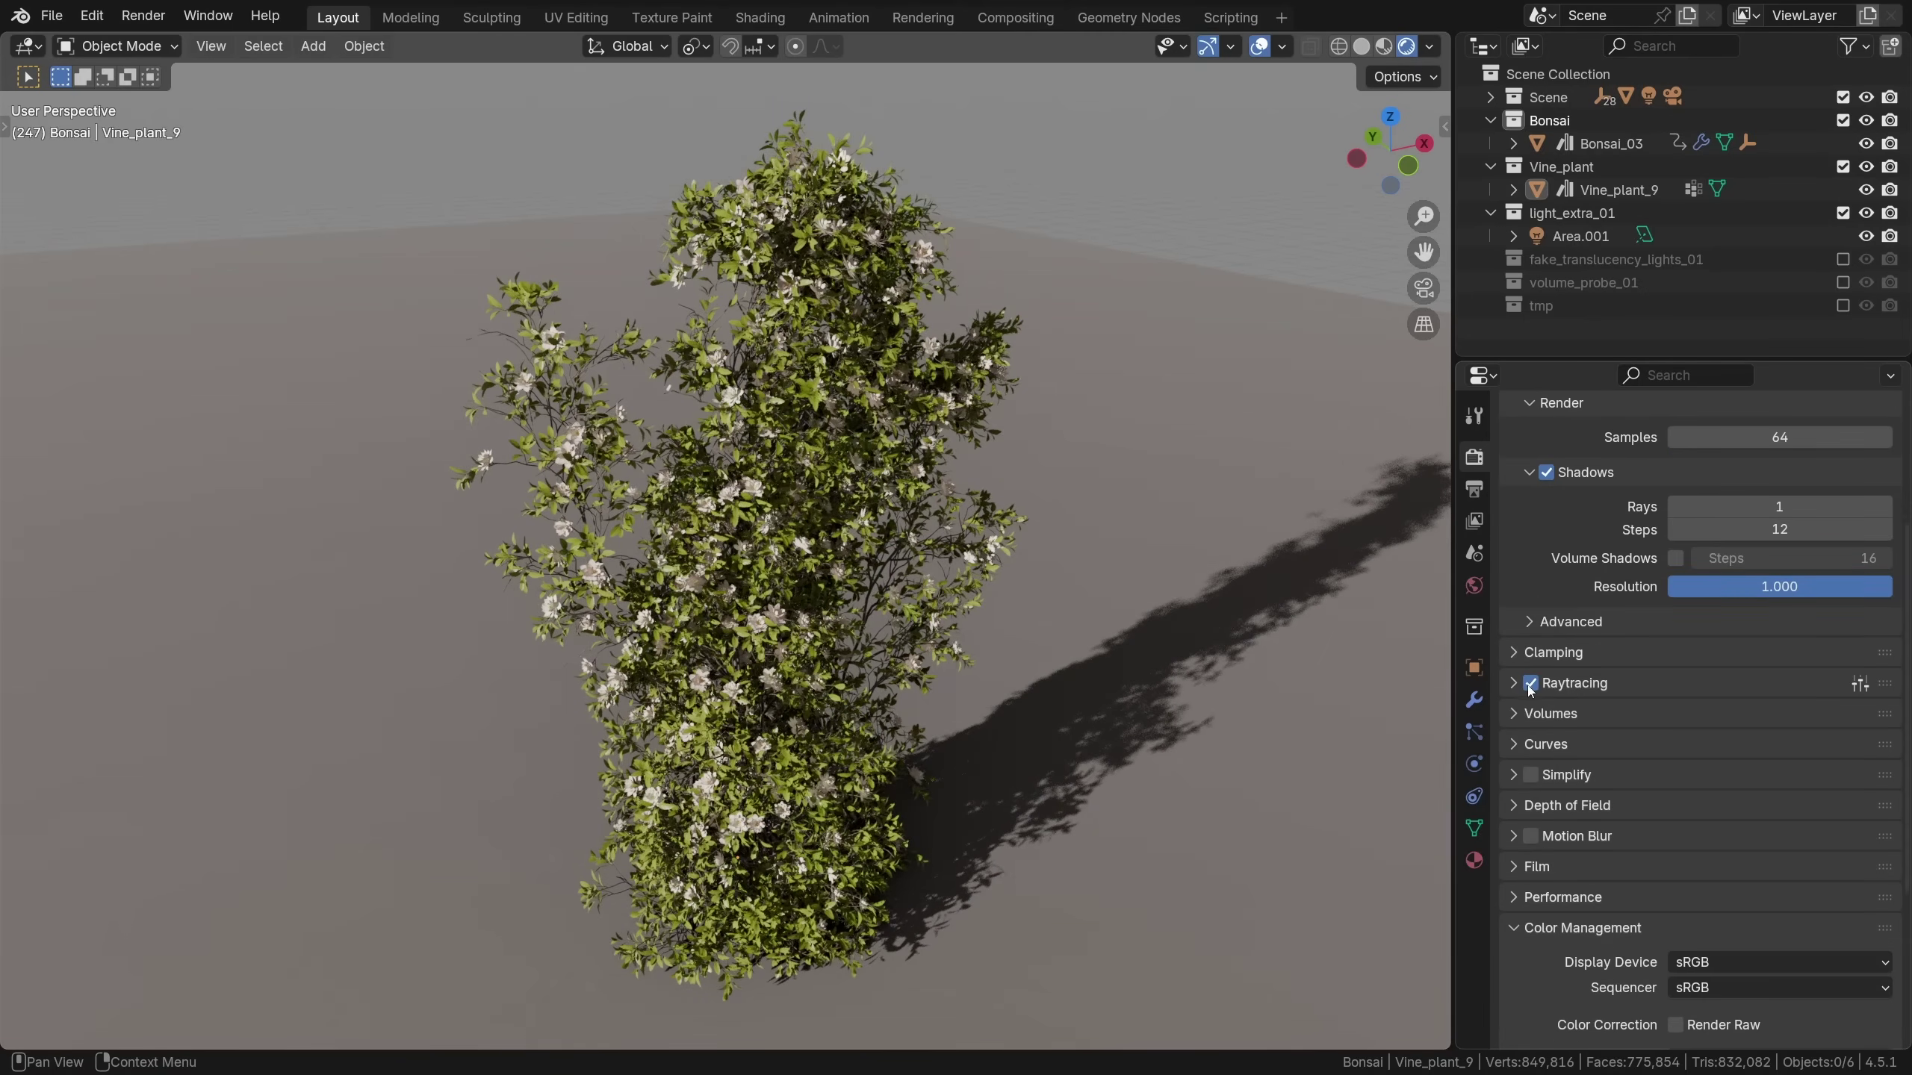
Compare the flowering vine in Cycles and EEVEE with the new settings, from the front and from another angle
scroll(1564, 428, "up", 5)
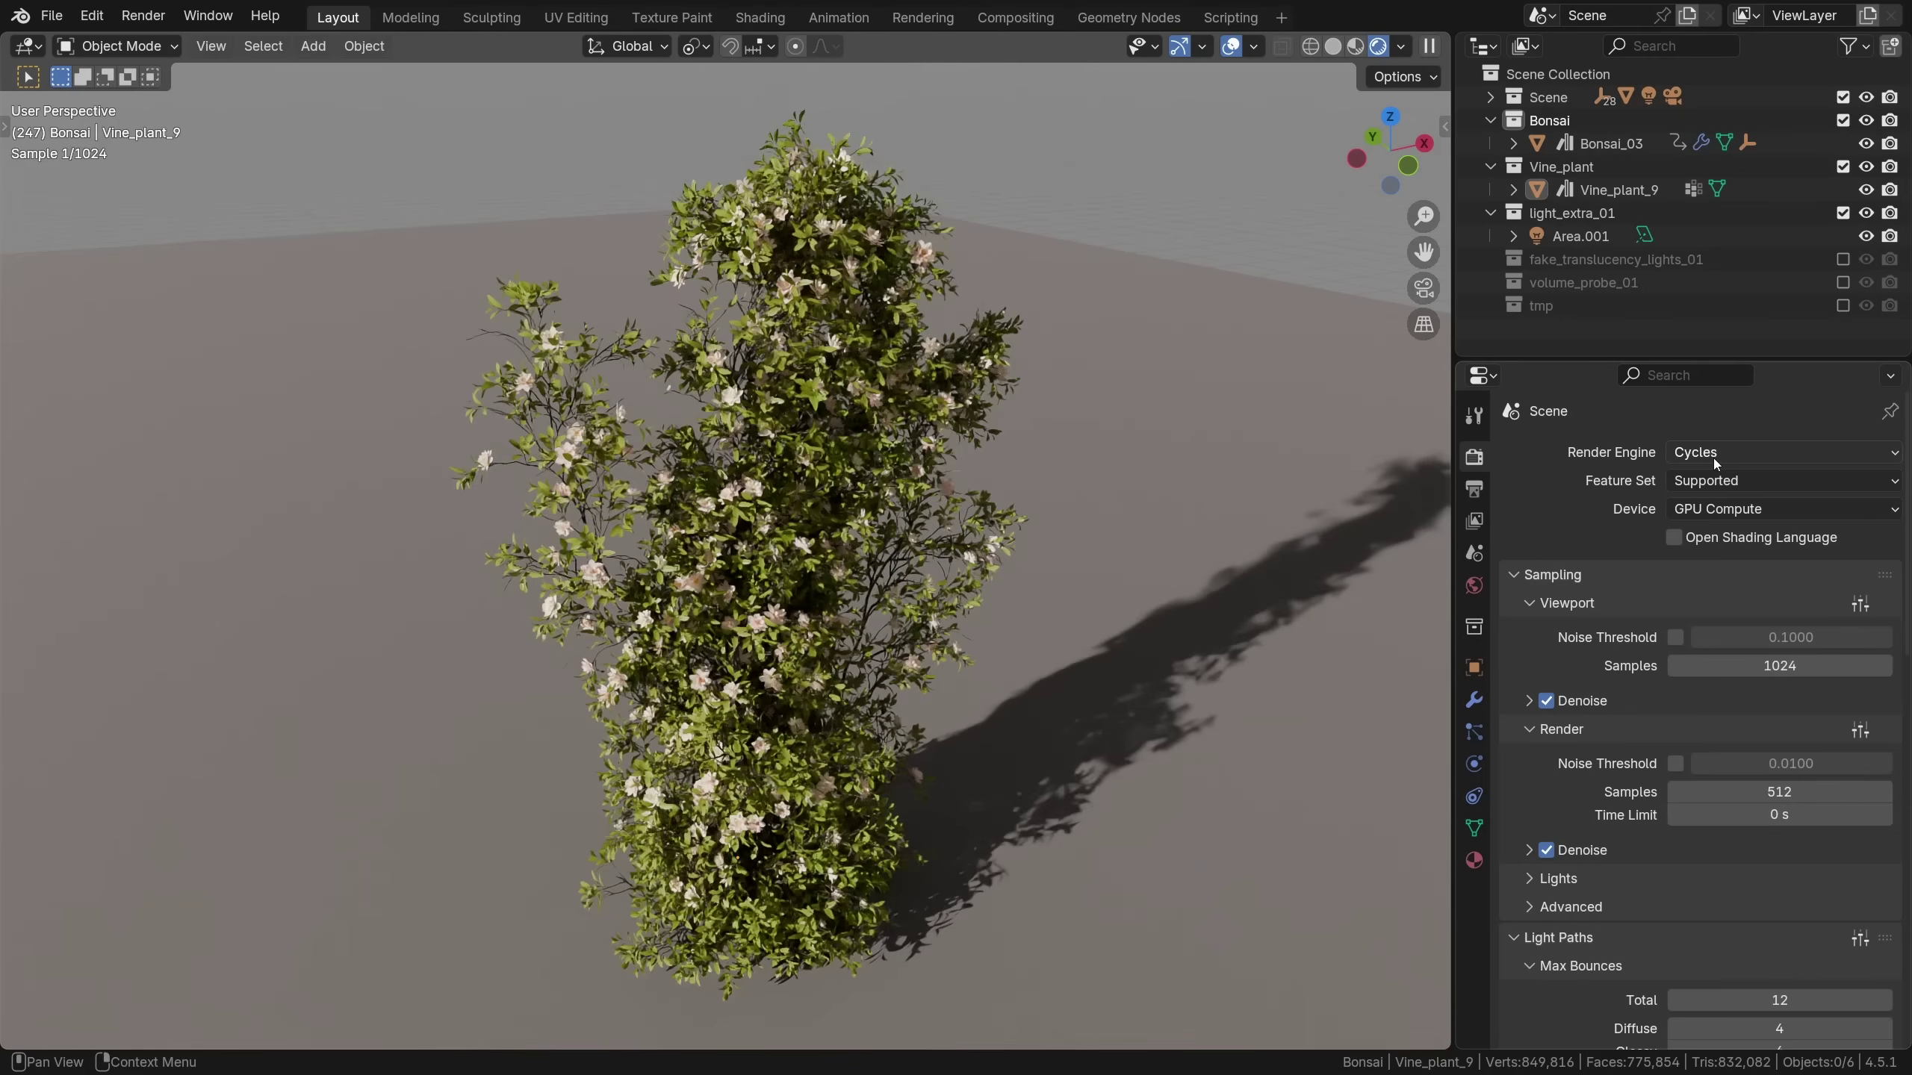
left_click(1716, 455)
left_click(1702, 480)
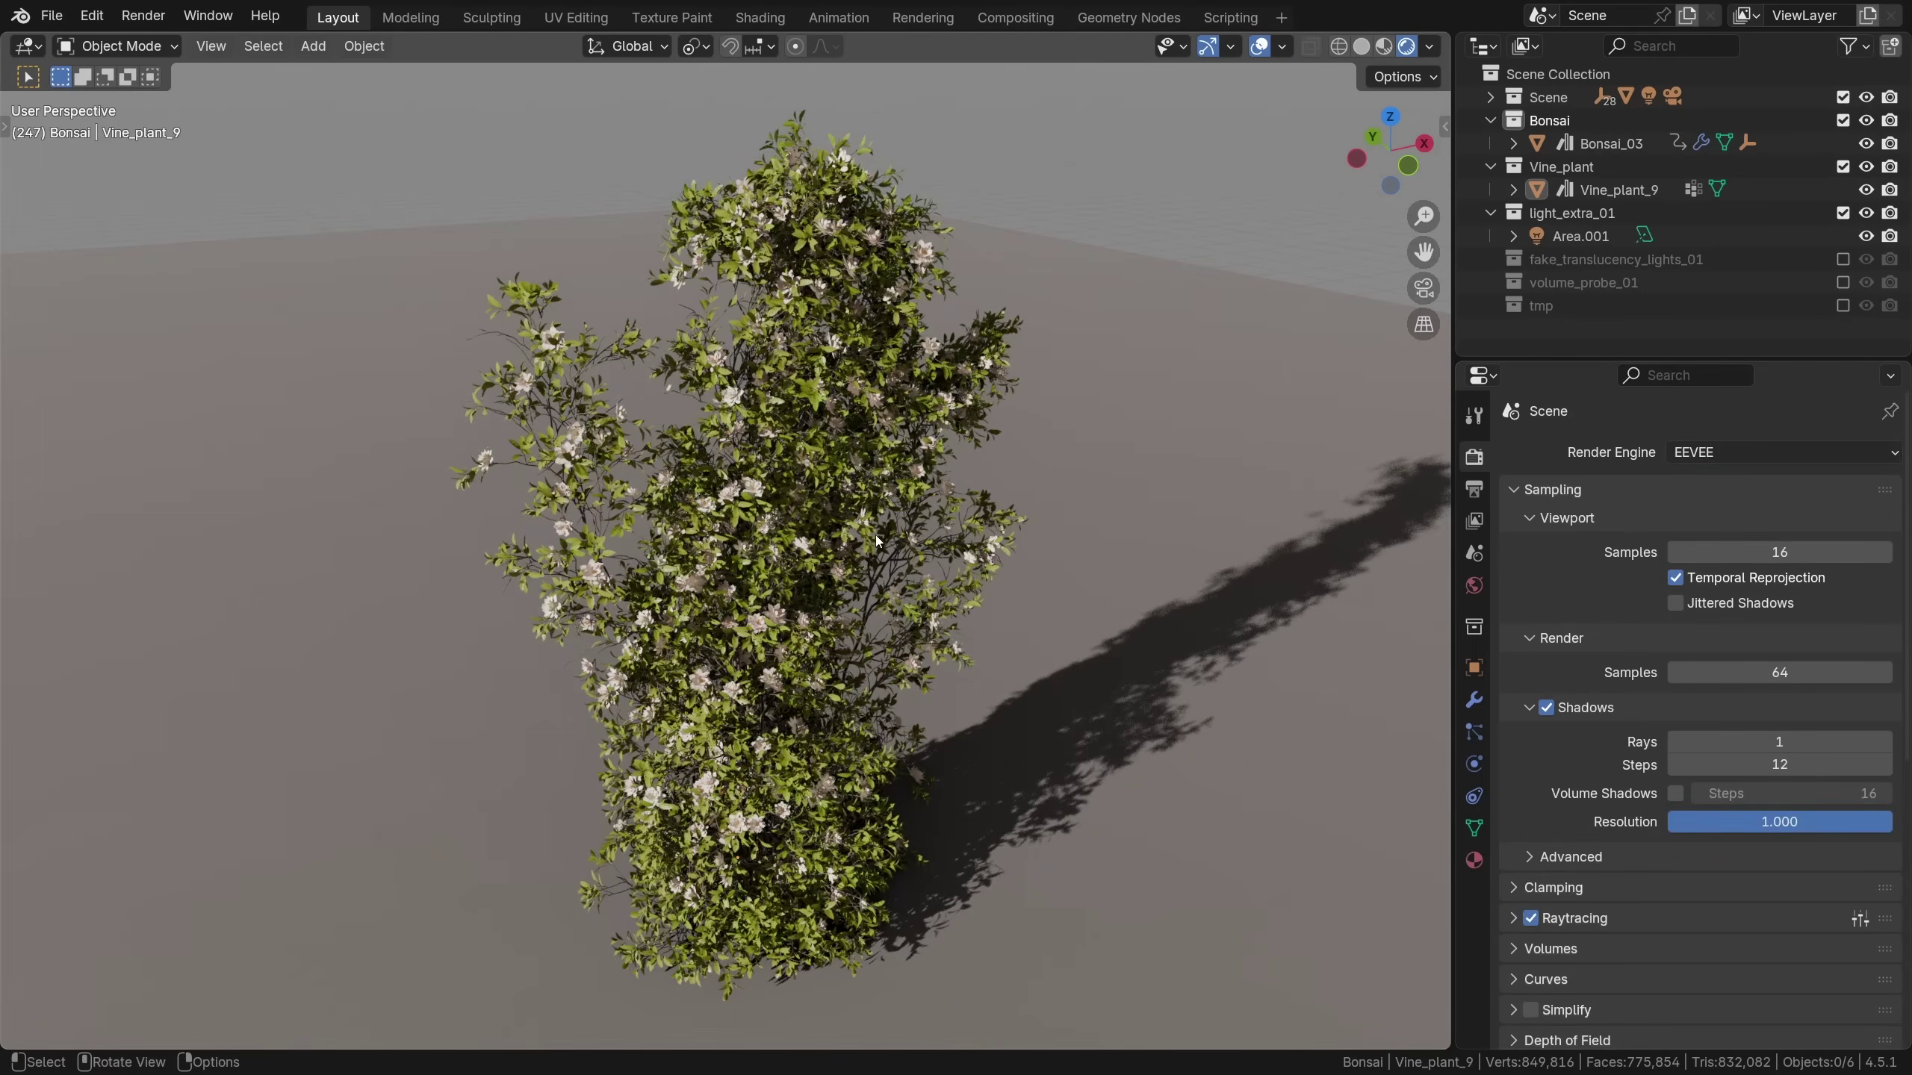
middle_click_drag(893, 532, 920, 496)
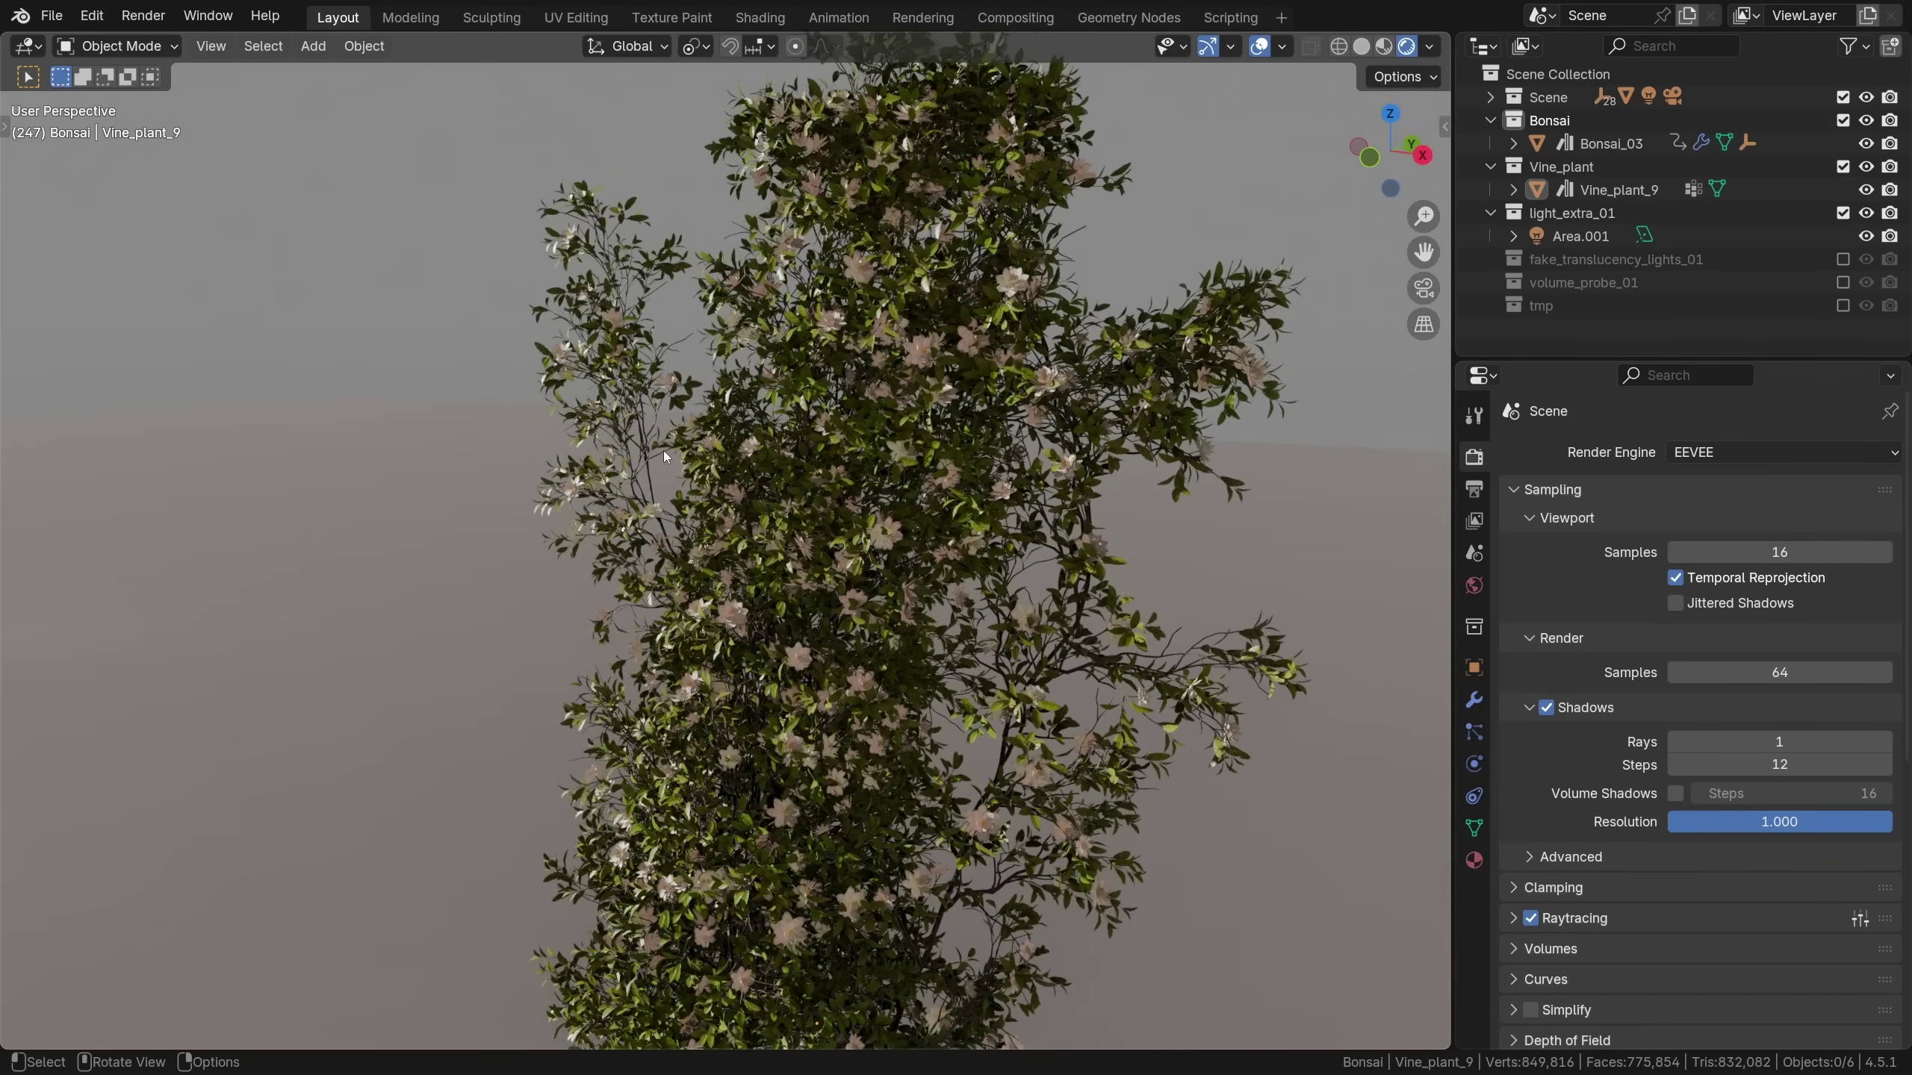
left_click(1687, 452)
left_click(1675, 527)
left_click(1706, 460)
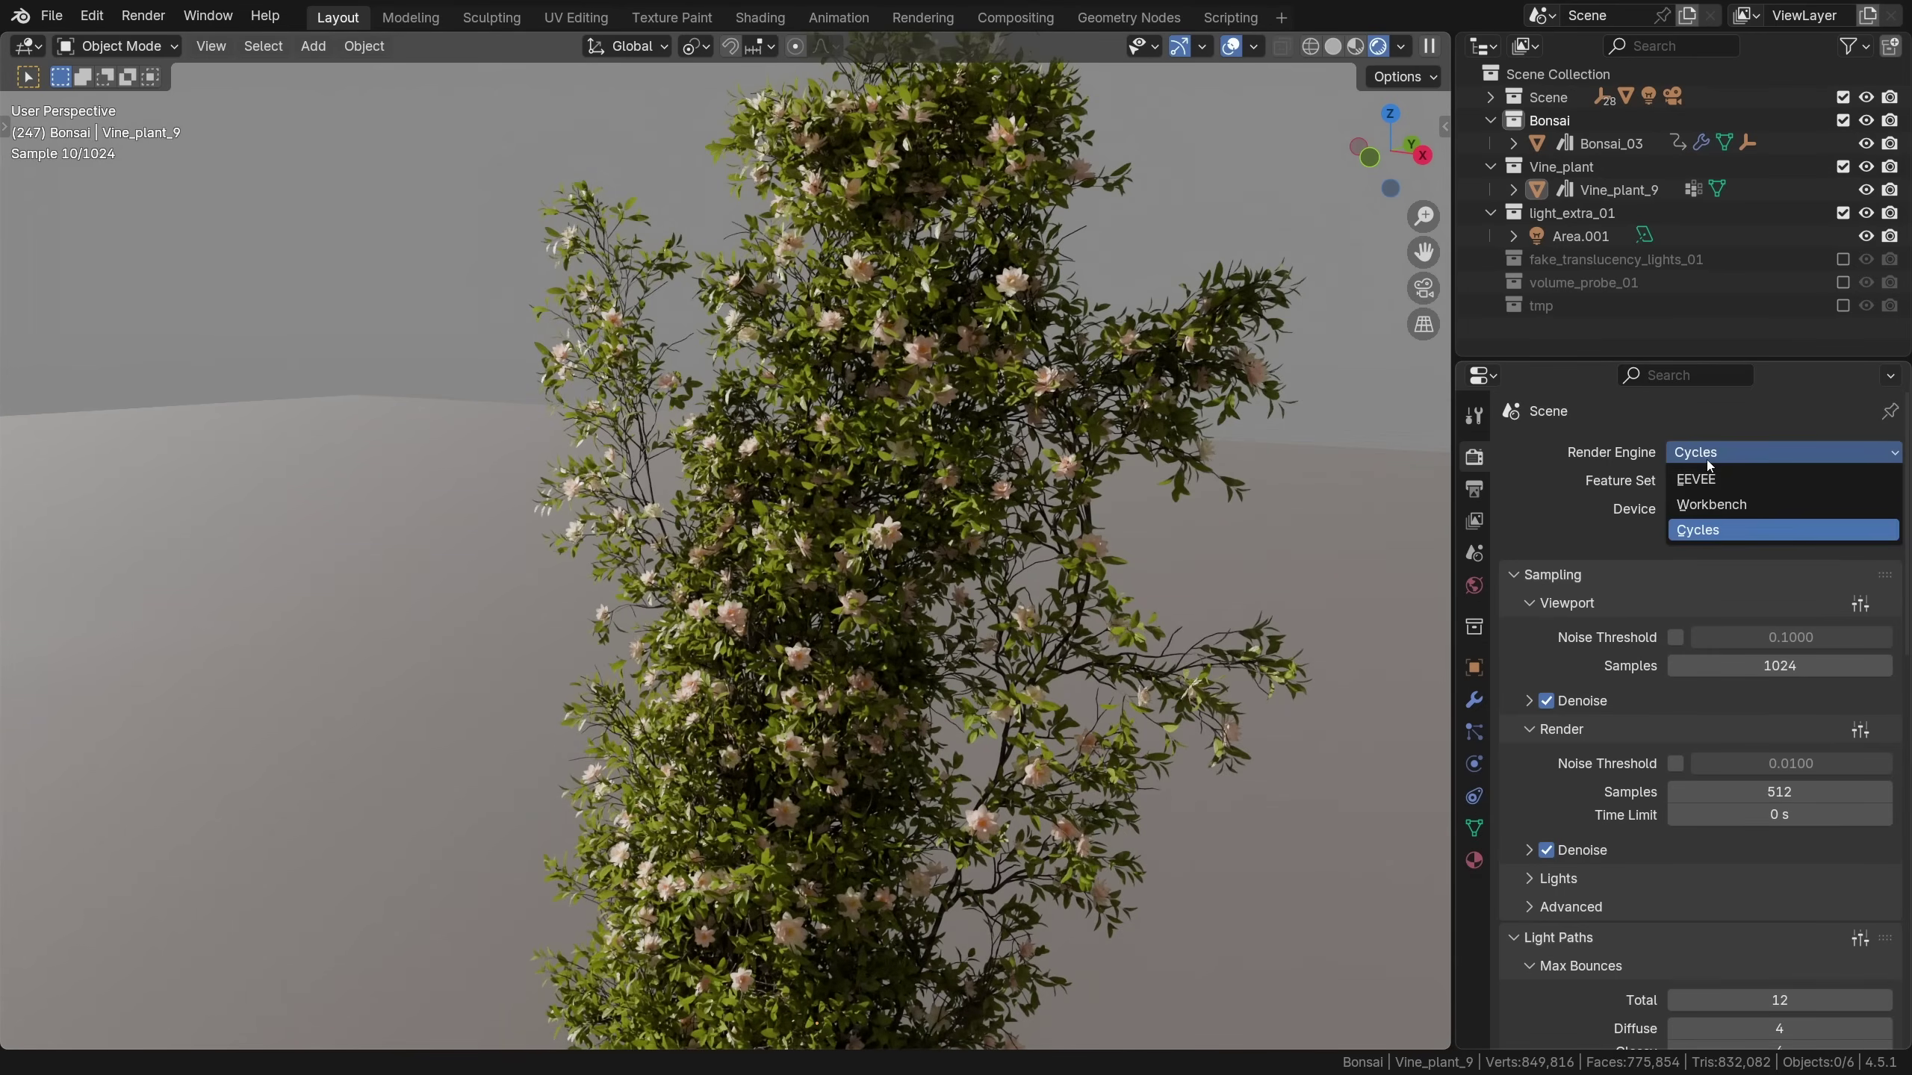
left_click(1706, 474)
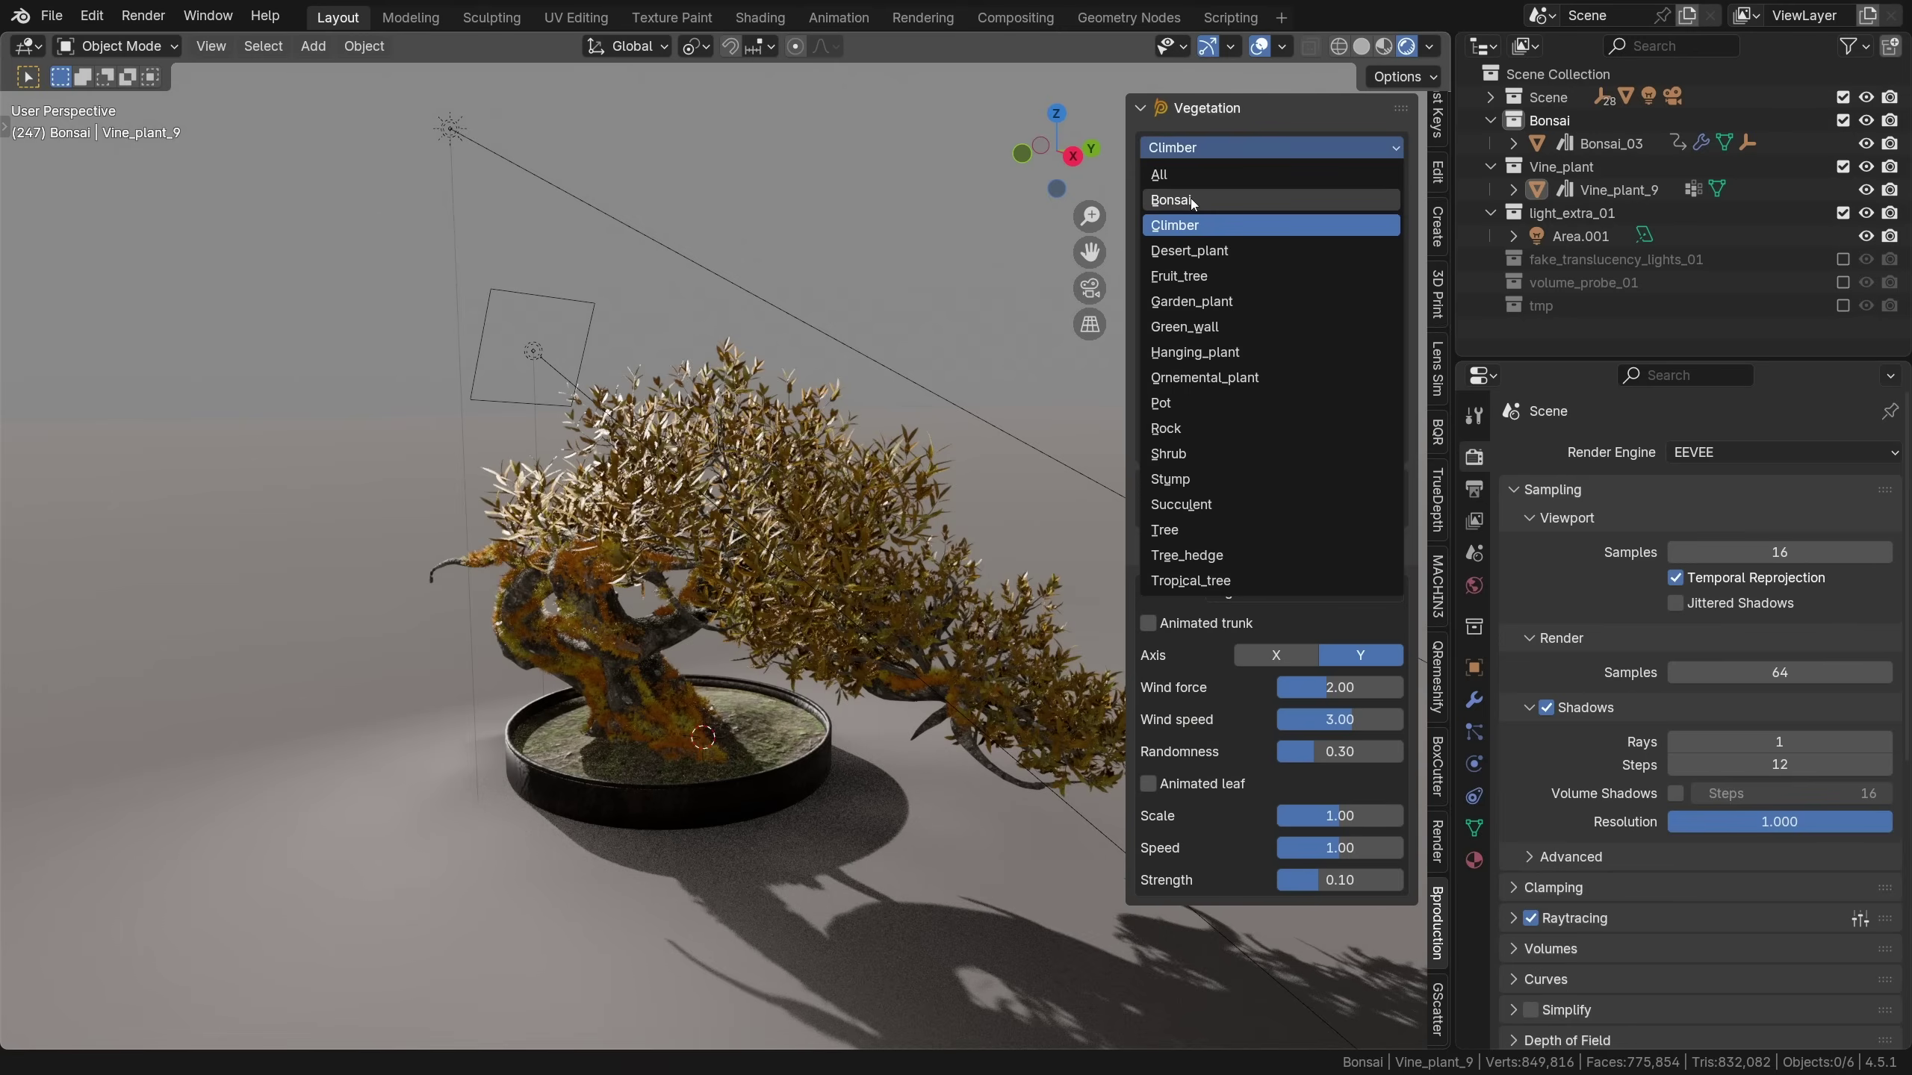
Choose the Bonsai_03 Summer asset in the Bonsai category and hide the add-on sidebar
left_click(1263, 228)
left_click(870, 379)
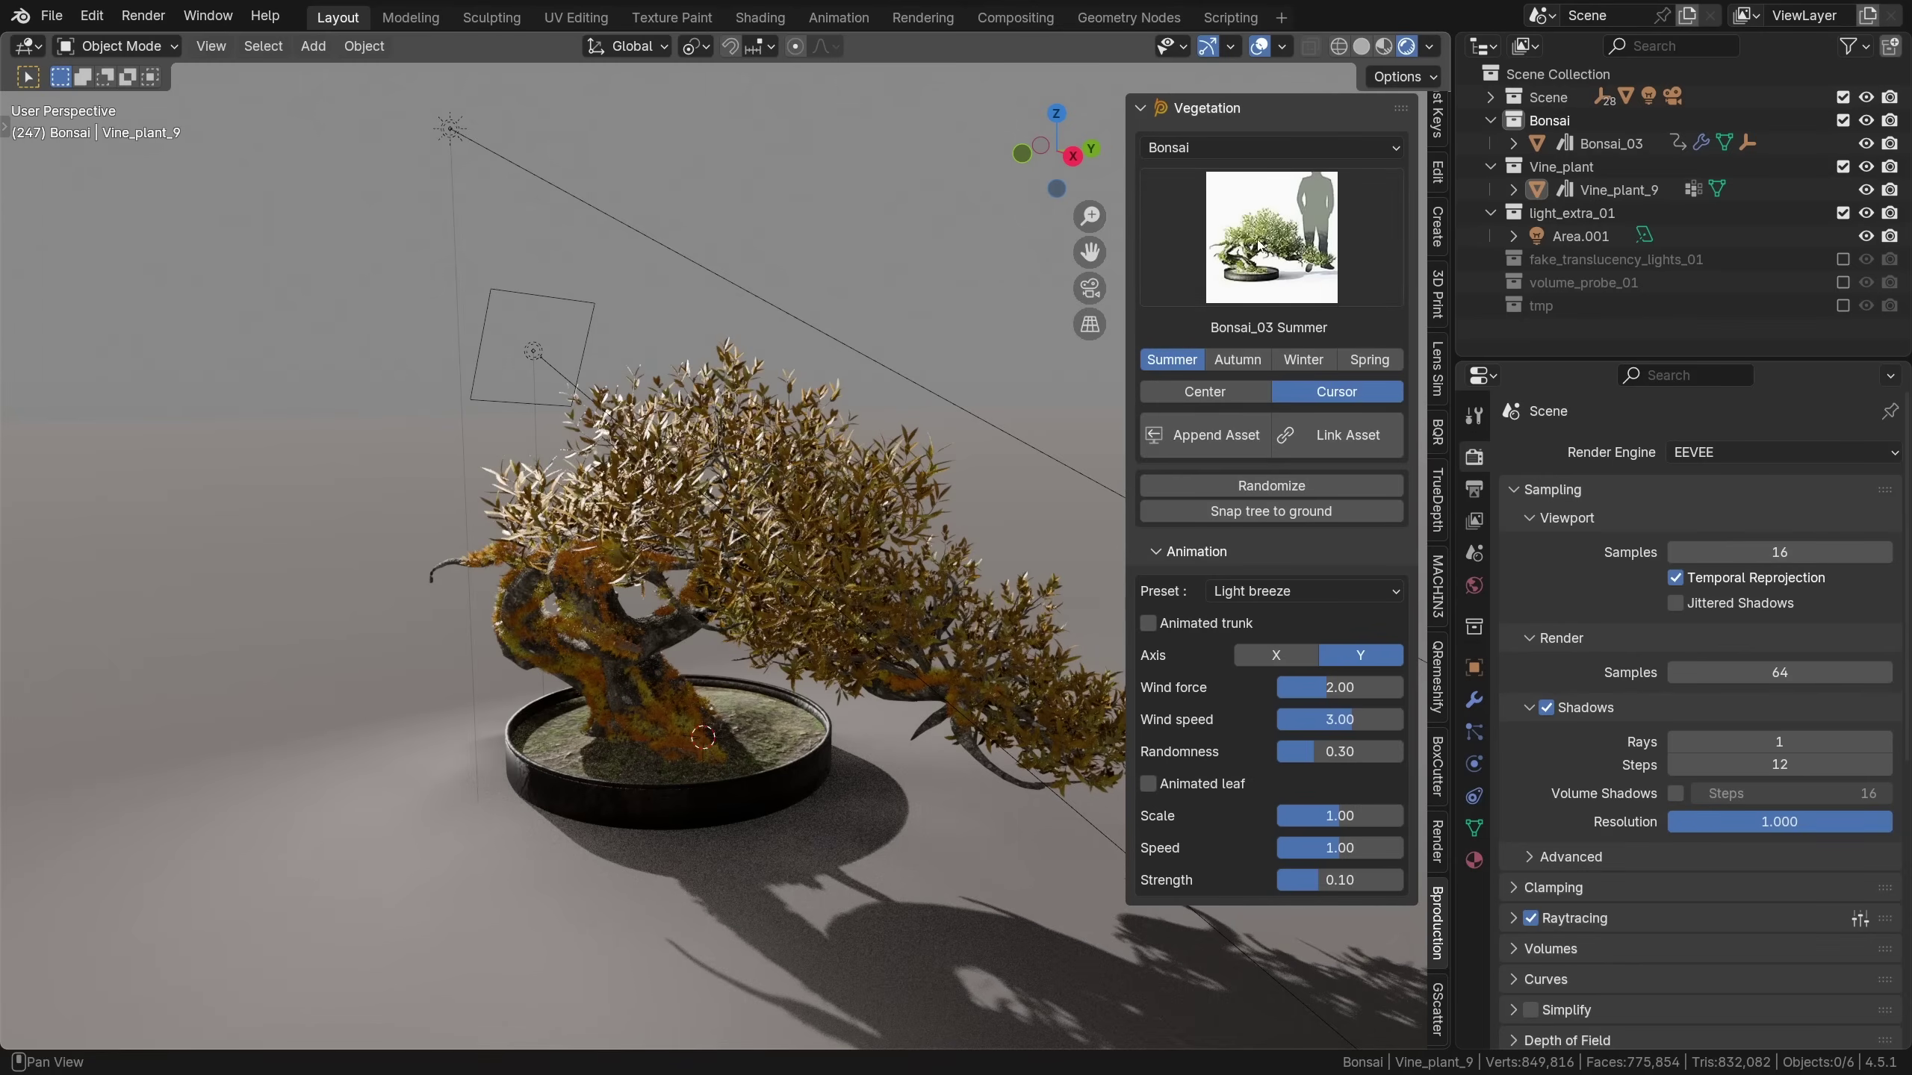
key("n")
Render the bonsai with Cycles for comparison, try shifting the area light behind it, and return the render engine to EEVEE
left_click(1783, 451)
left_click(1724, 503)
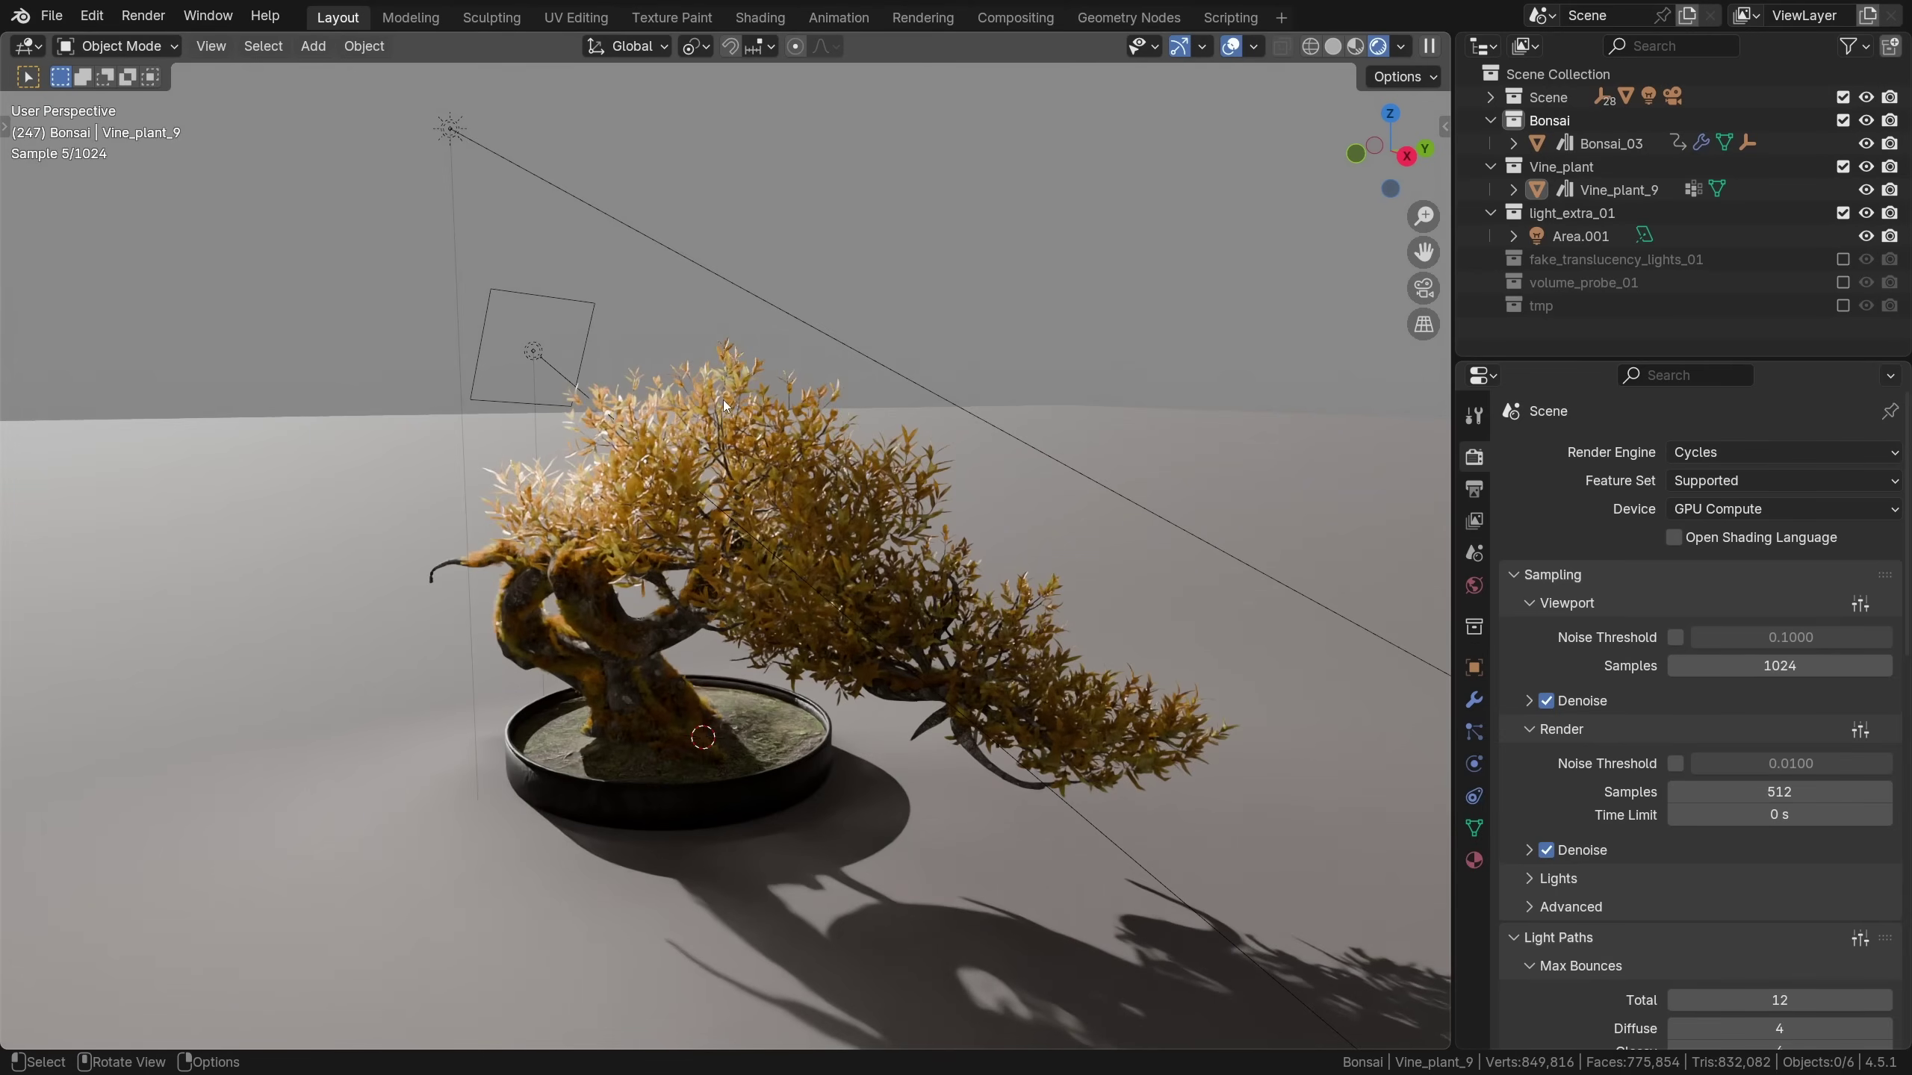
left_click(533, 351)
key("g")
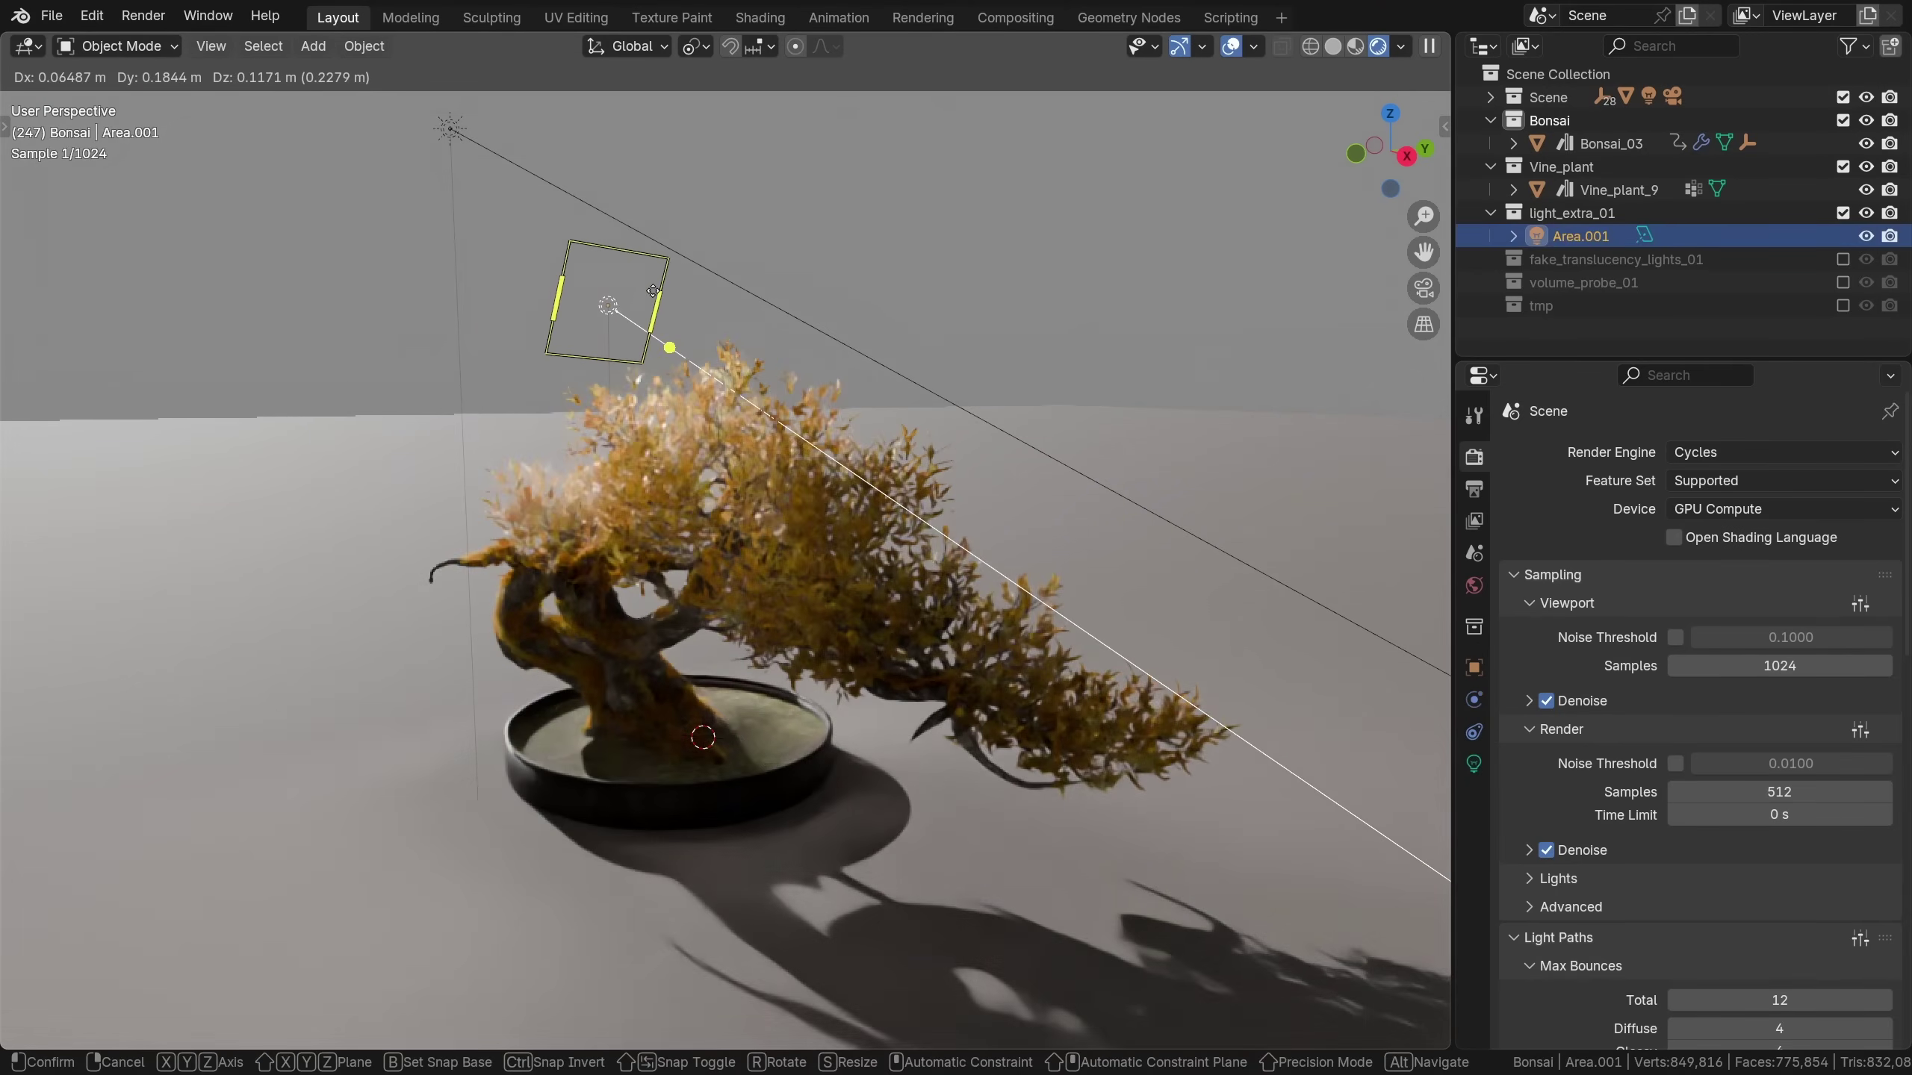
key("Escape")
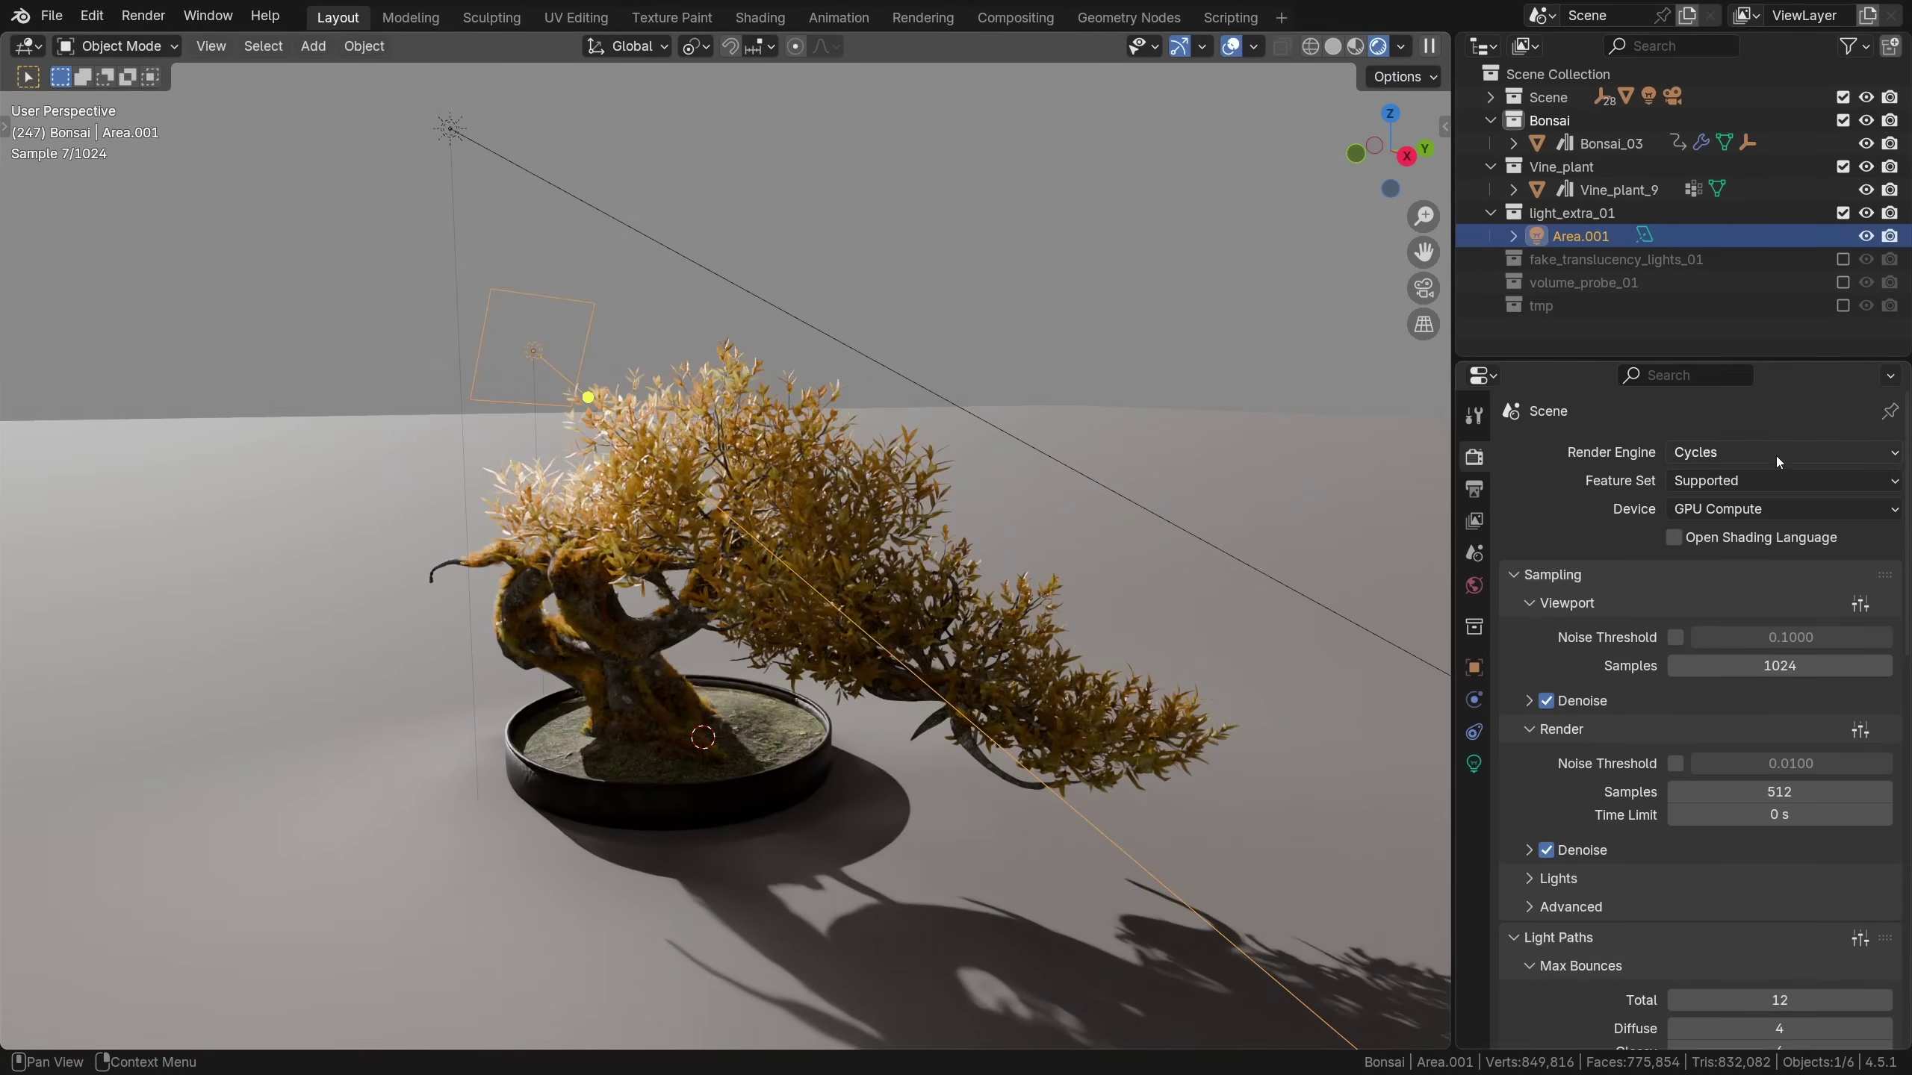
left_click(1776, 455)
left_click(1745, 471)
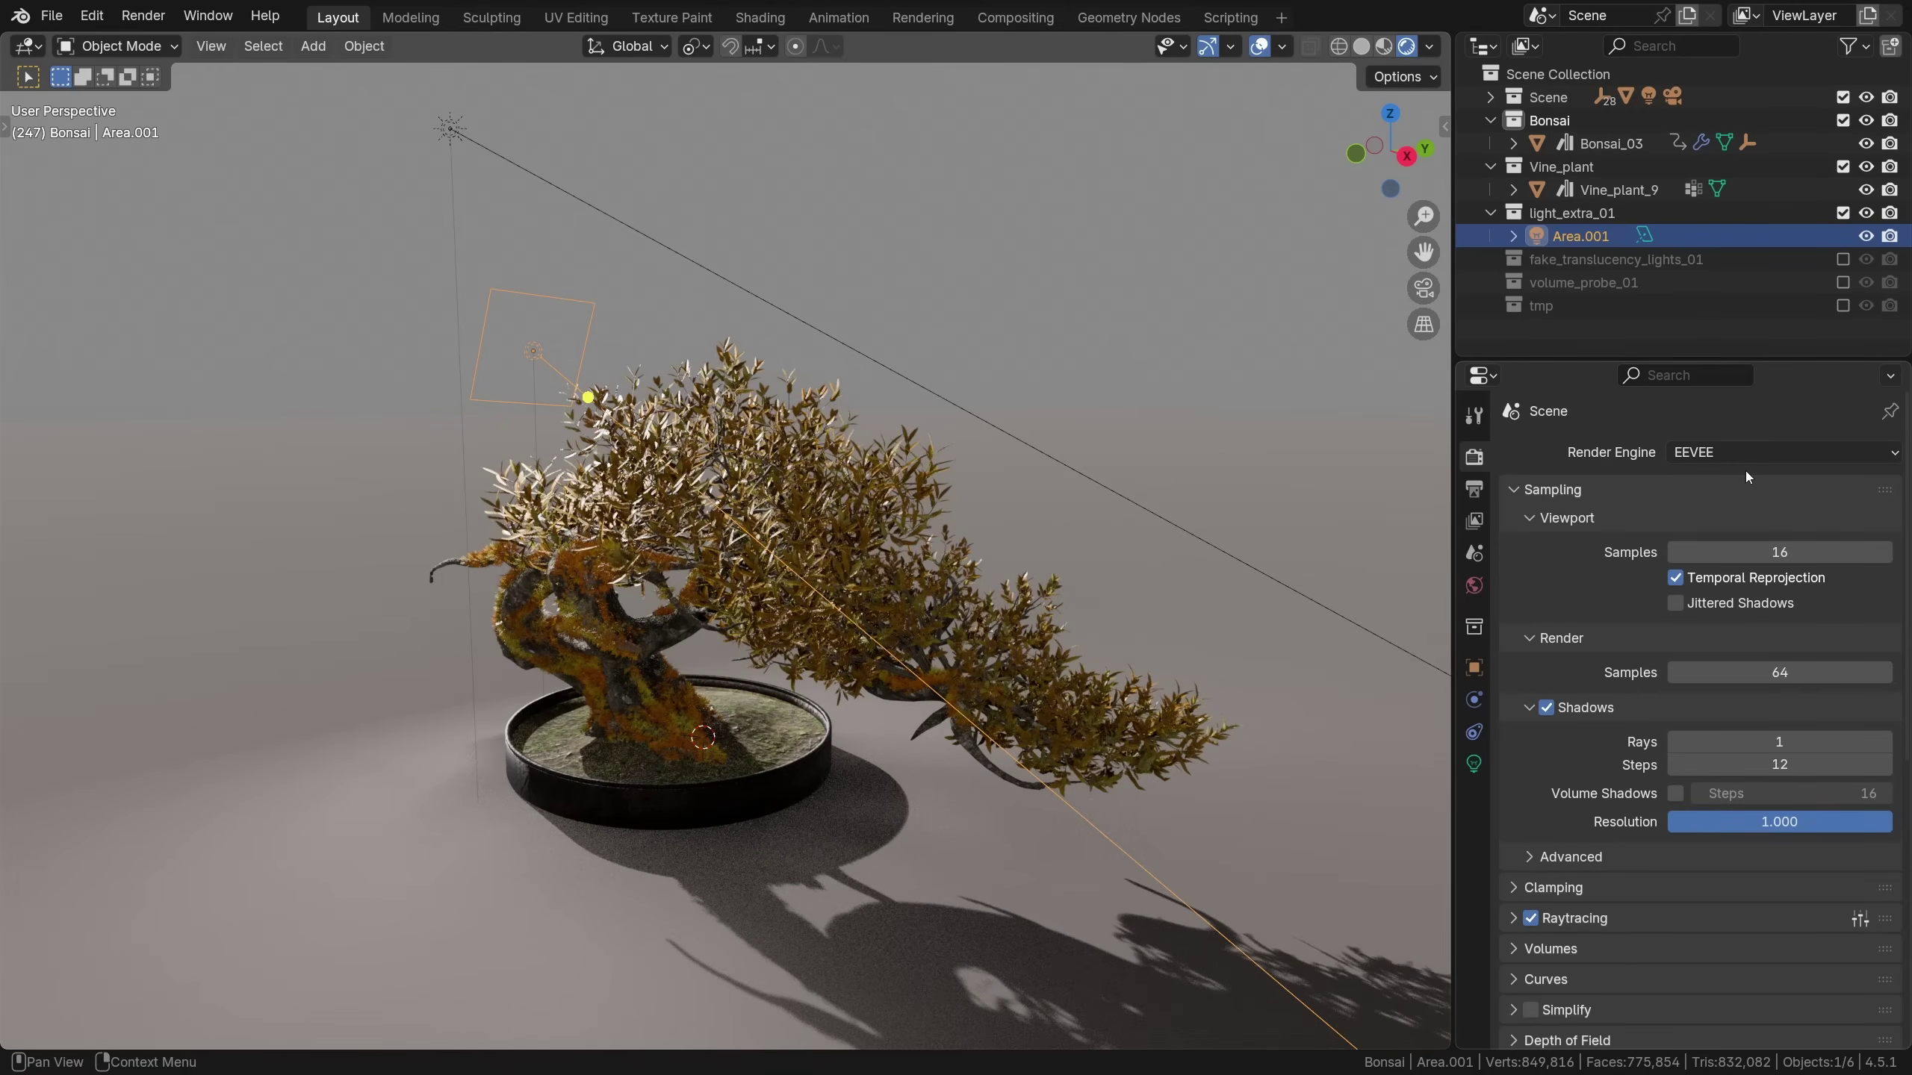
Add a point light beside the bonsai and turn off its shadow
key("shift+a")
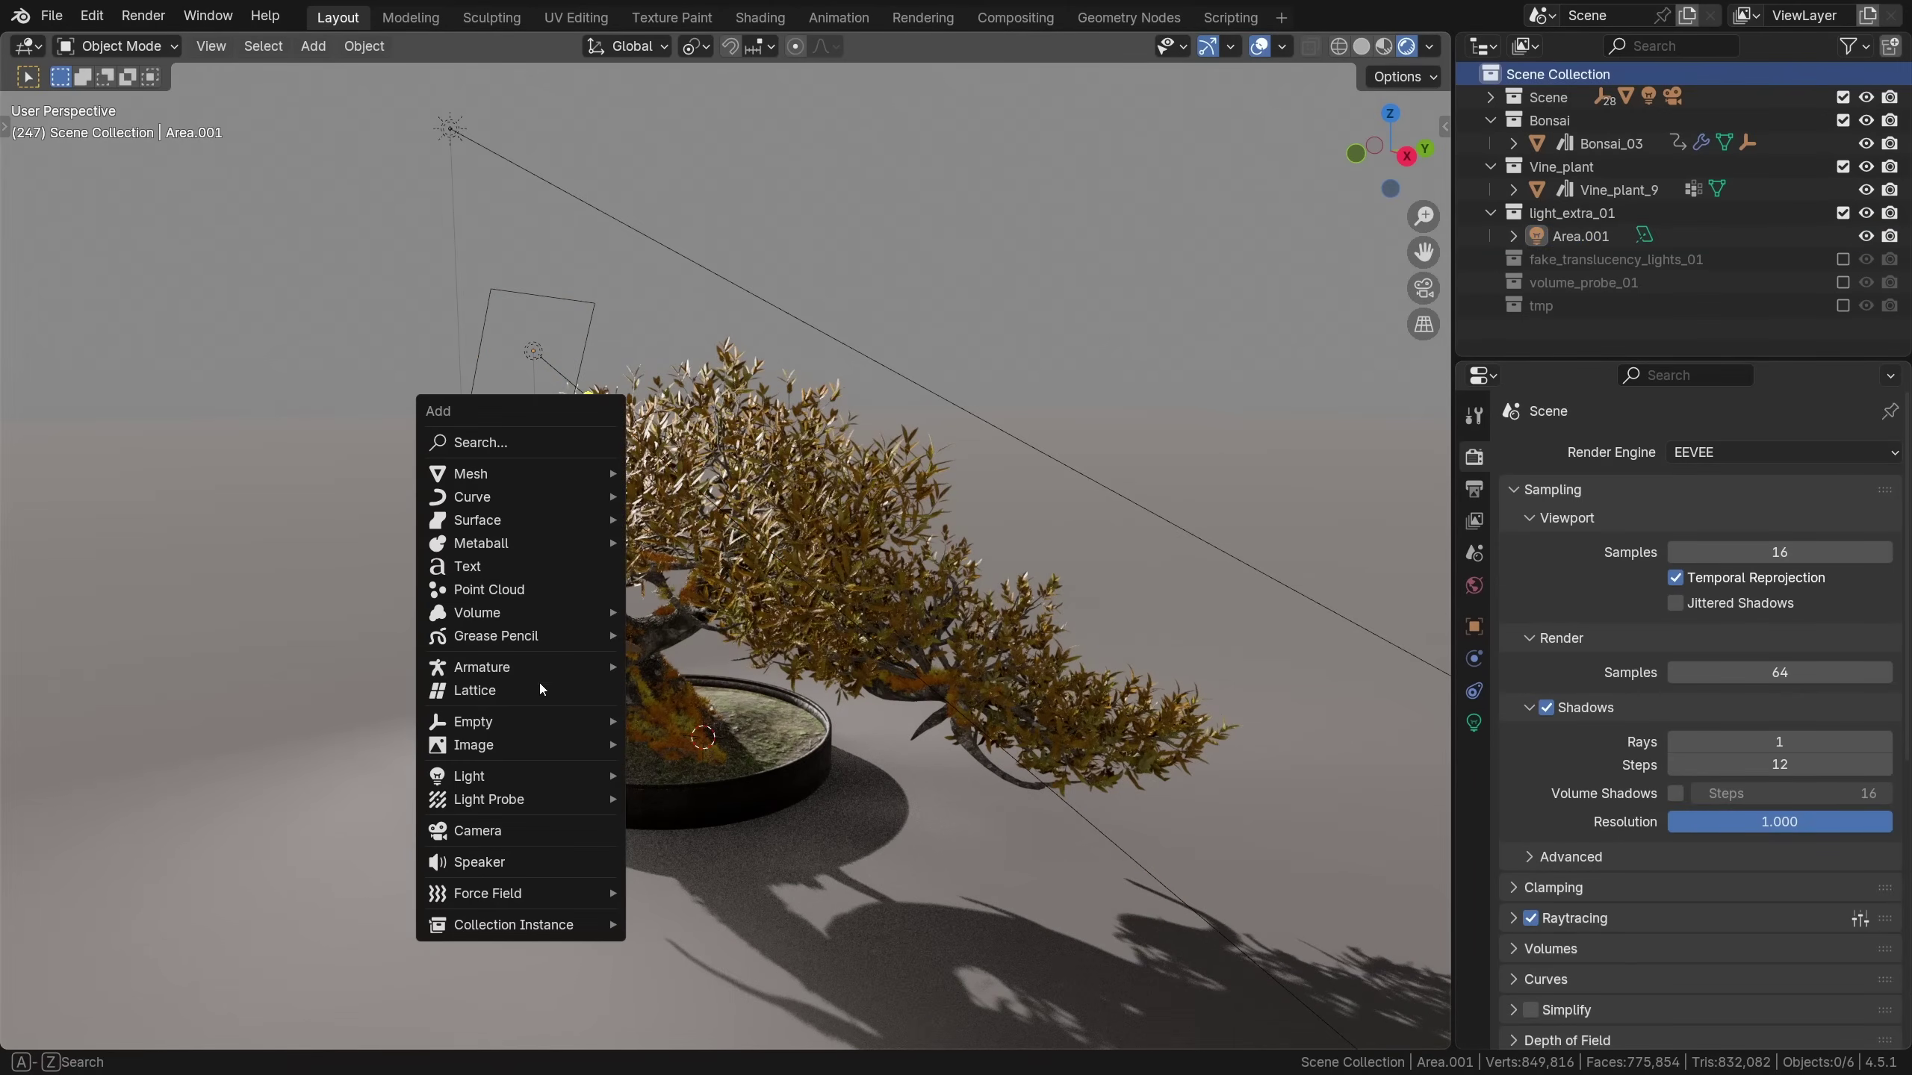
mouse_move(531, 775)
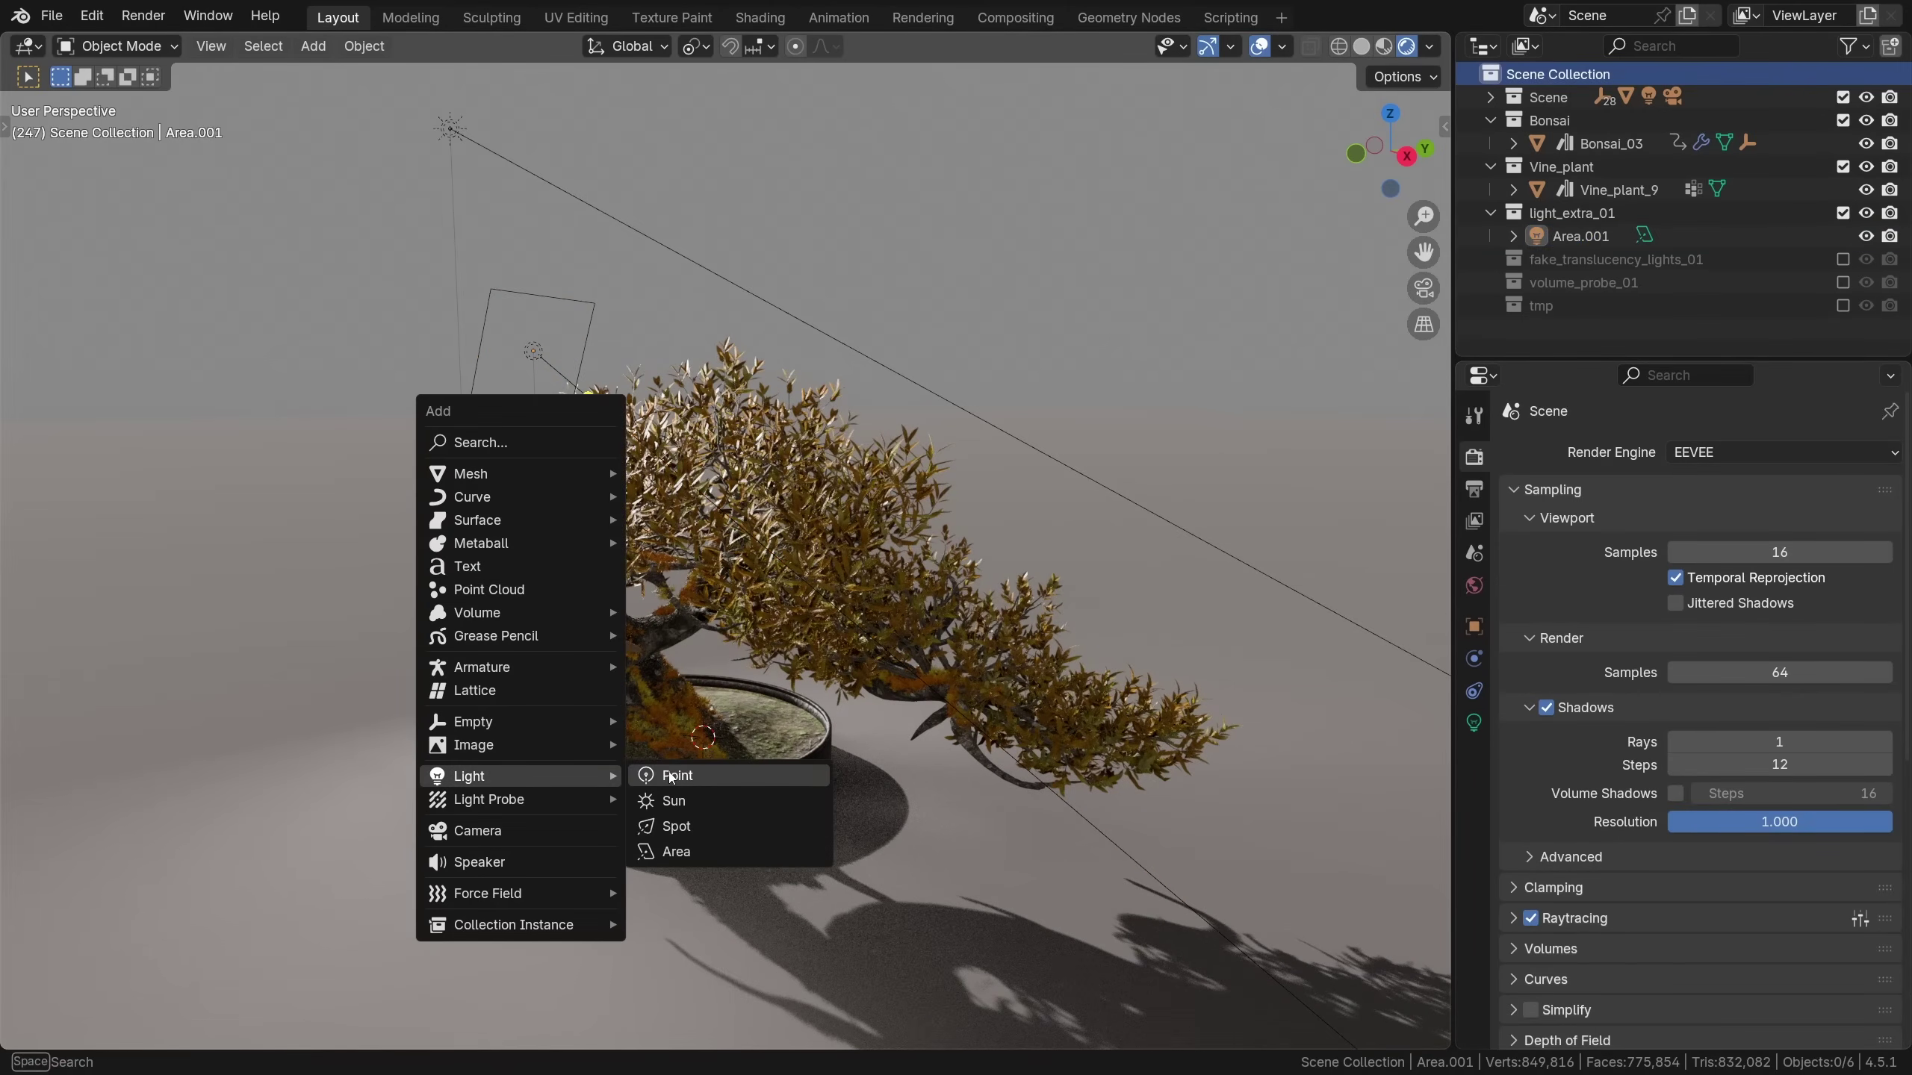
left_click(672, 776)
key("g")
left_click(1222, 704)
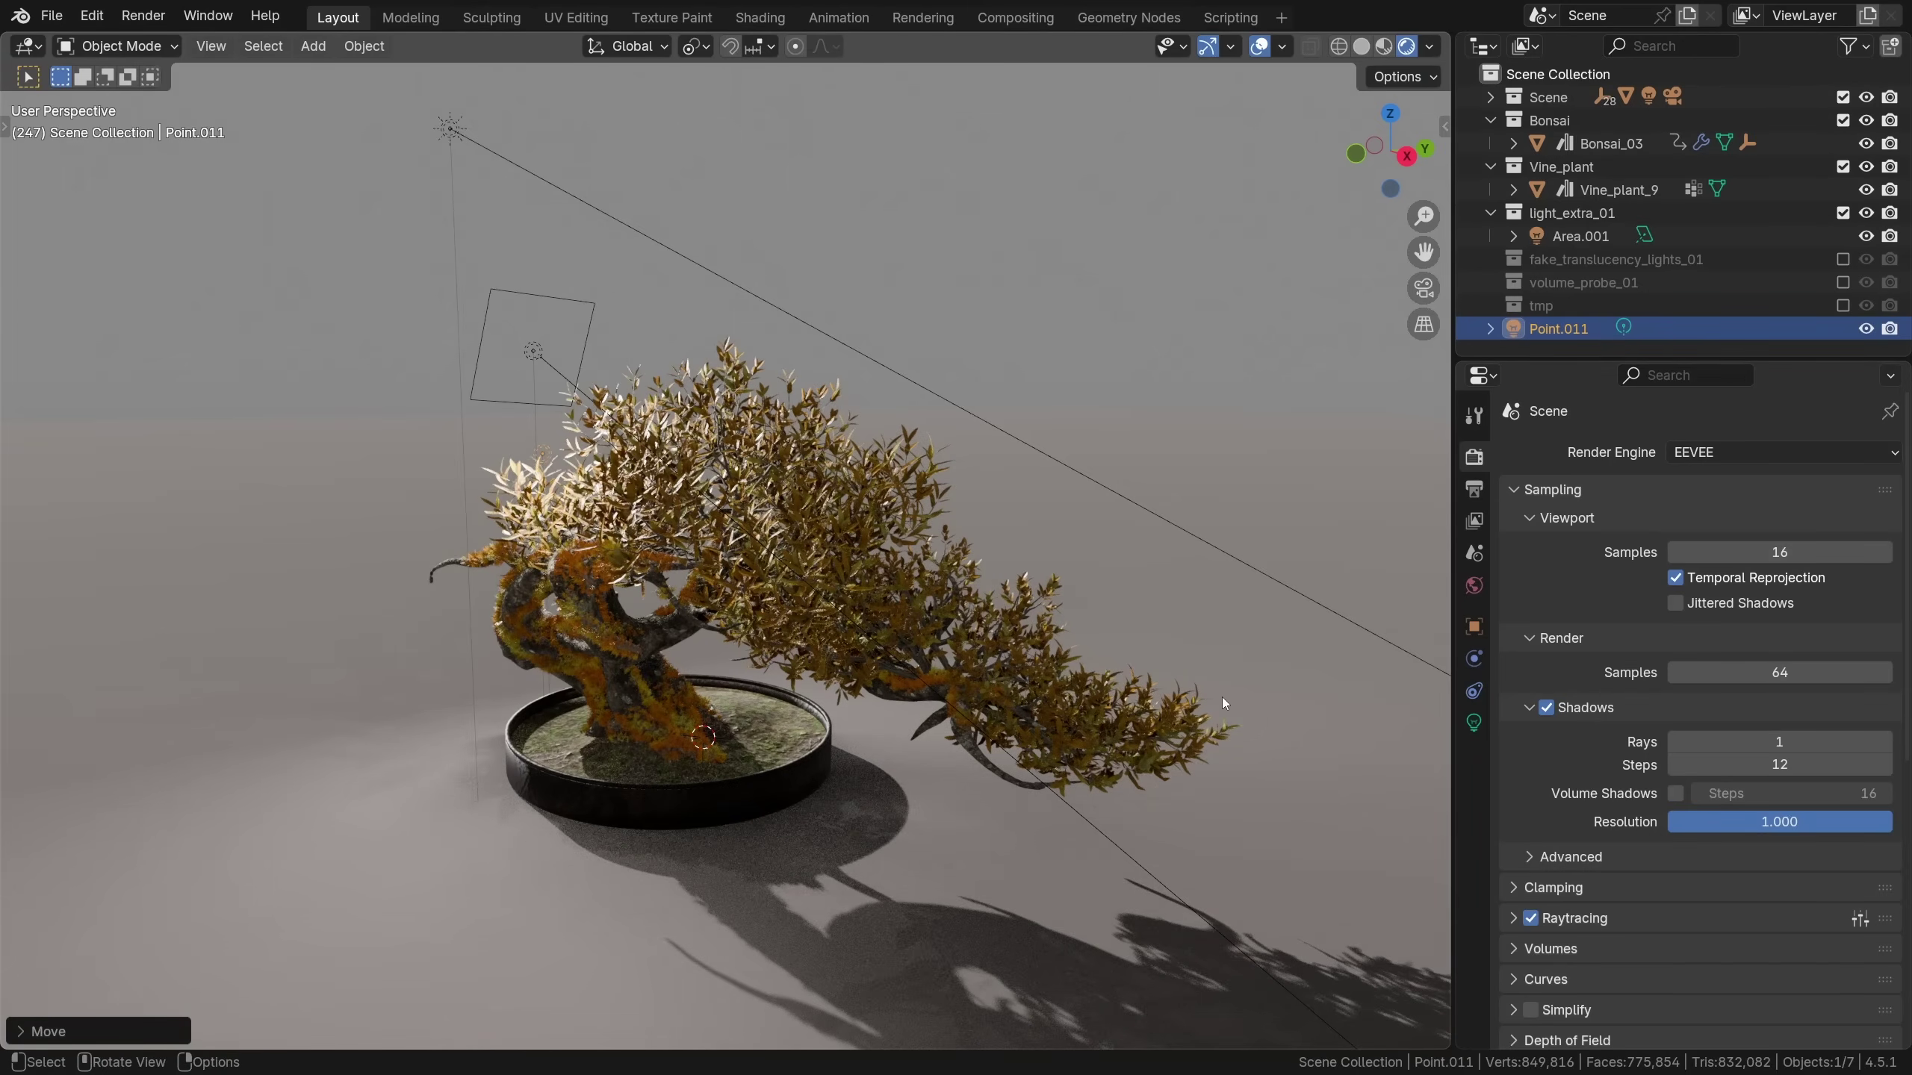
left_click(1473, 724)
left_click(1546, 799)
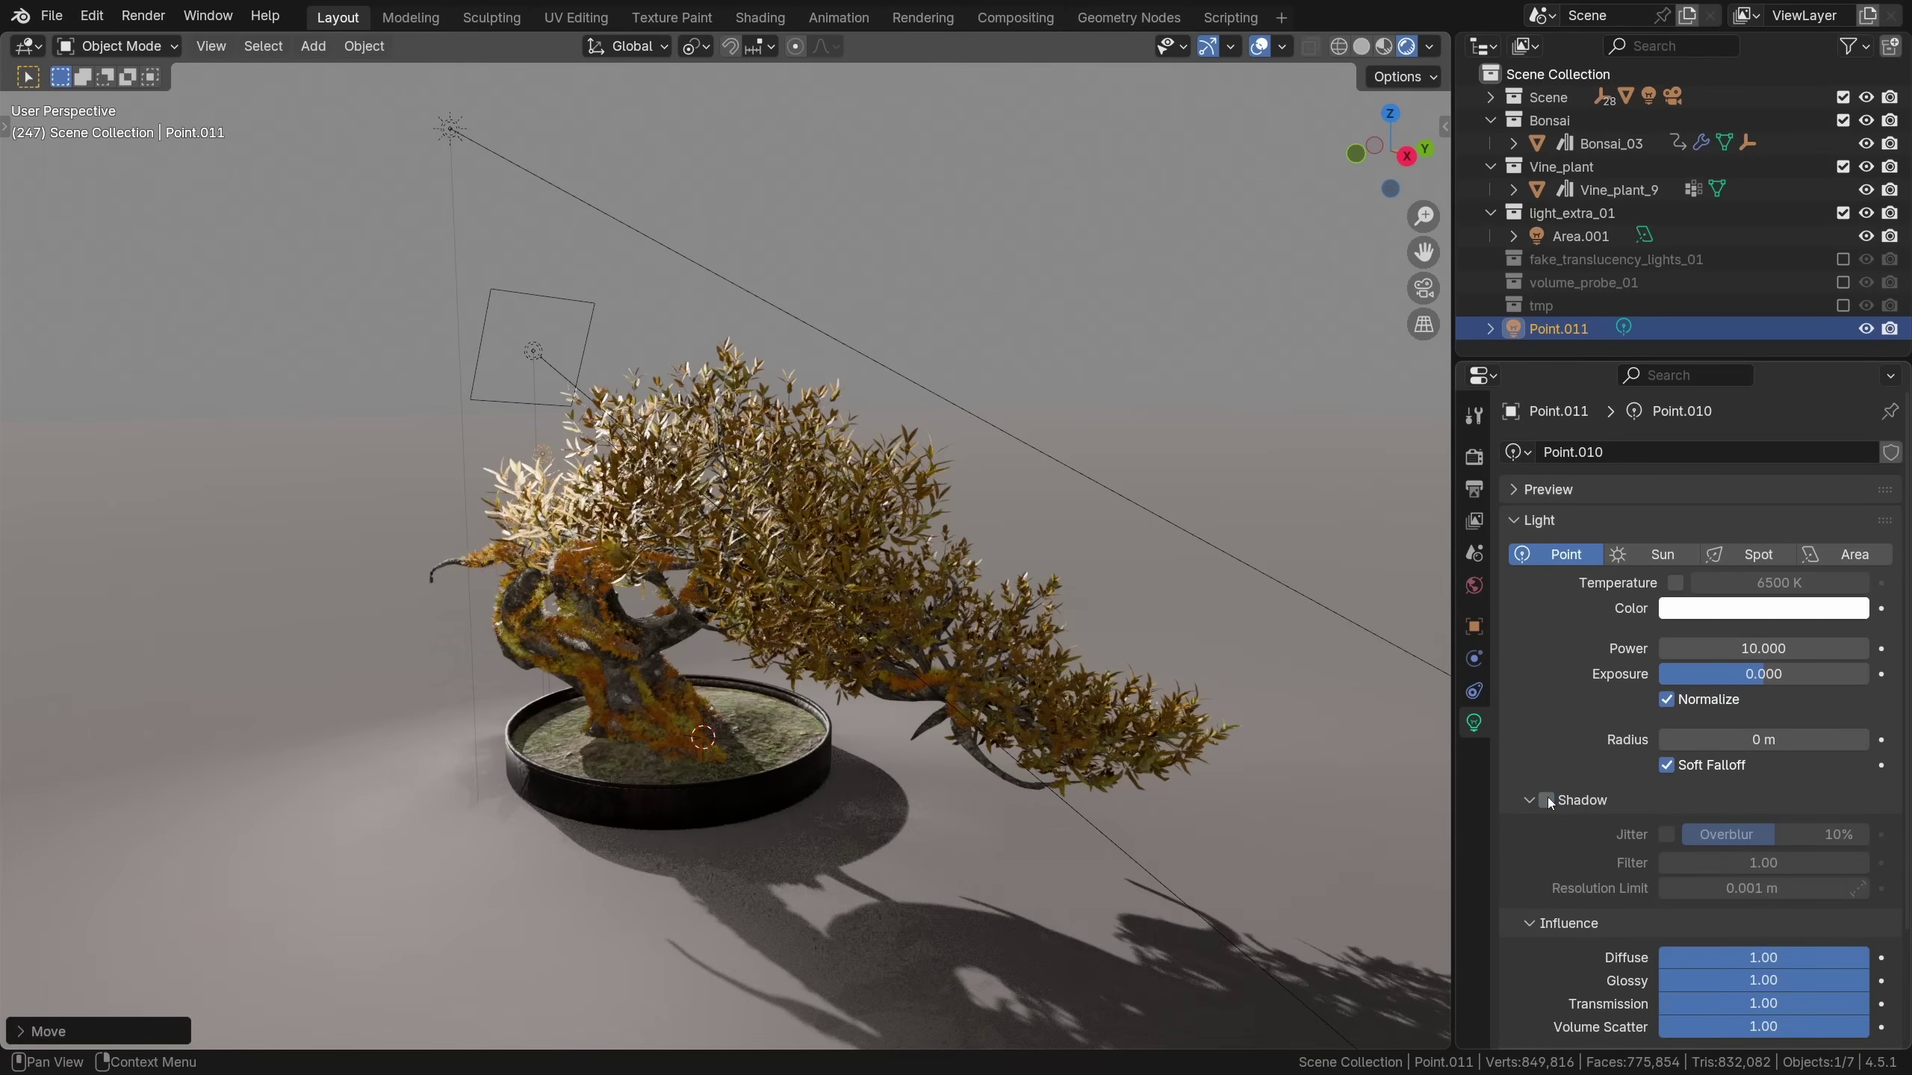
Move the shadowless point light into the bonsai's crown, adjusting its position horizontally without changing its height
key("g")
left_click(926, 565)
key("g")
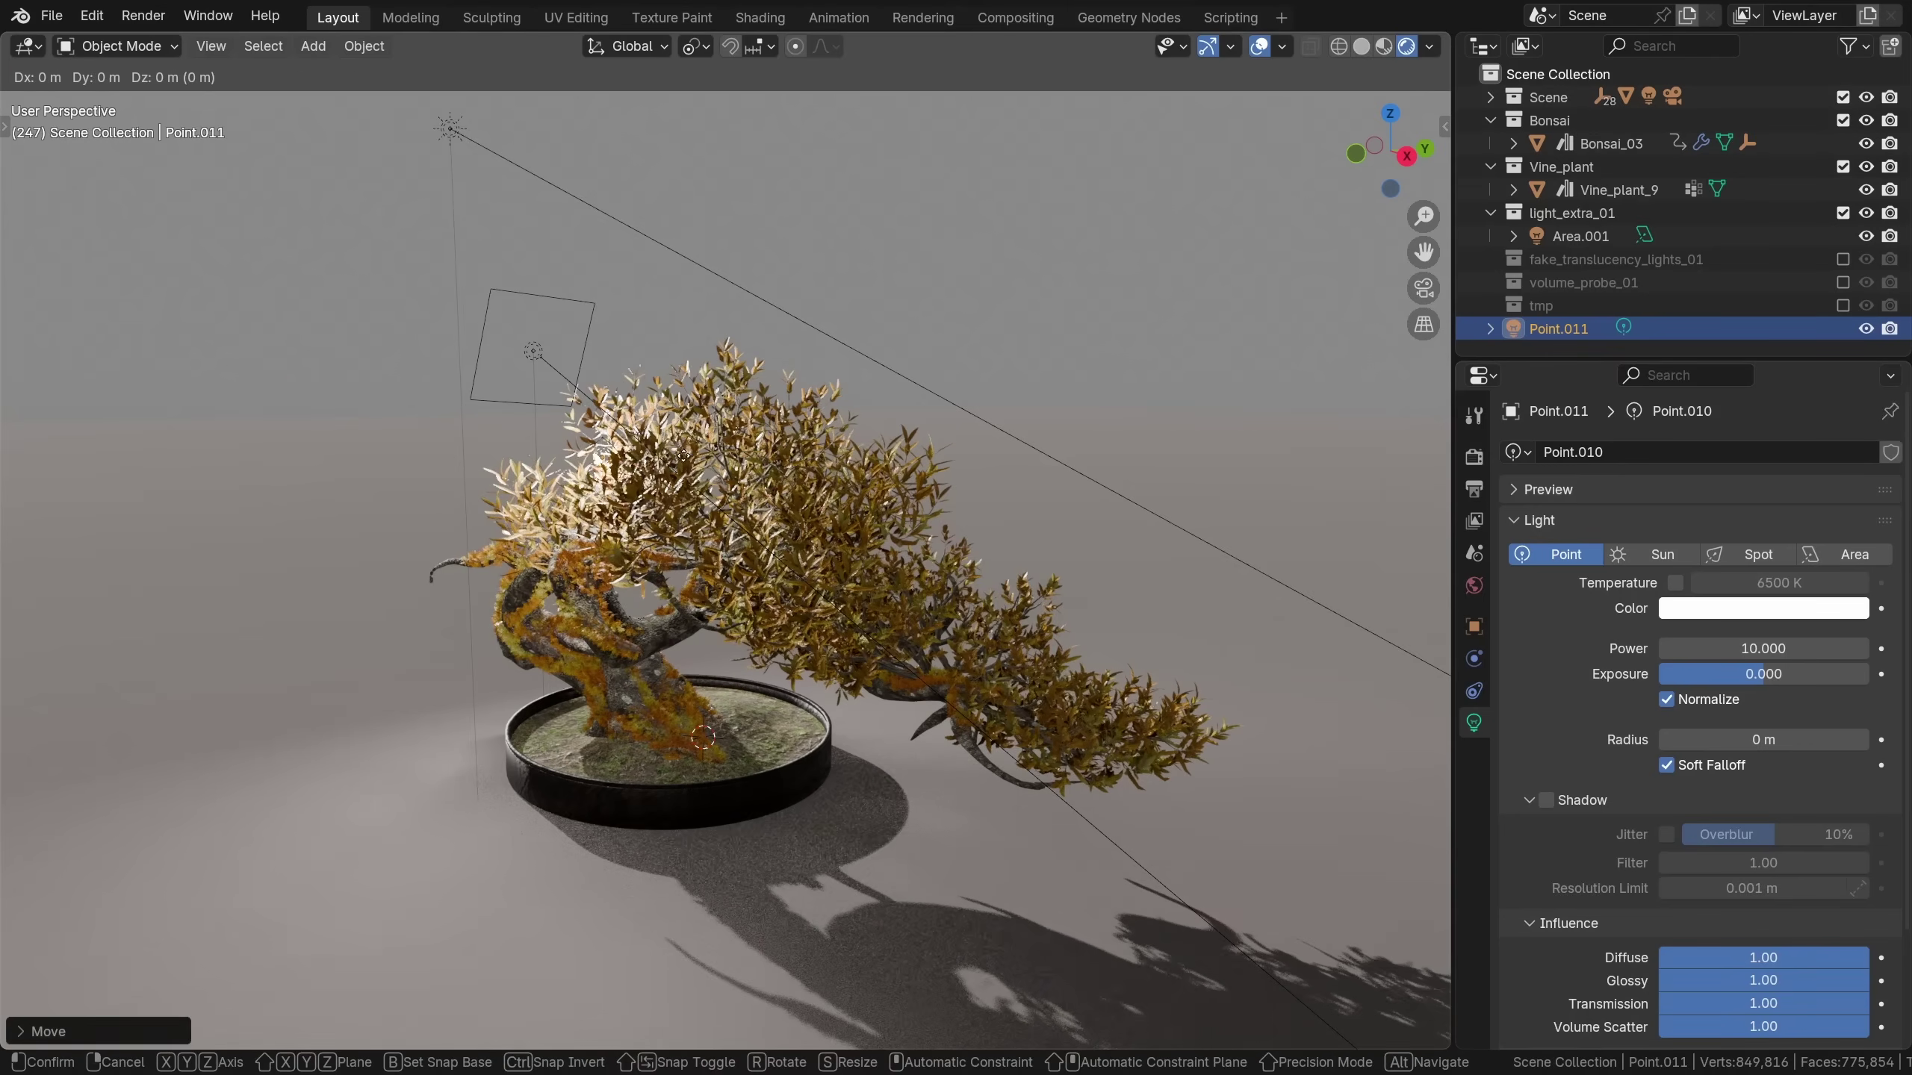
key("shift+z")
left_click(842, 528)
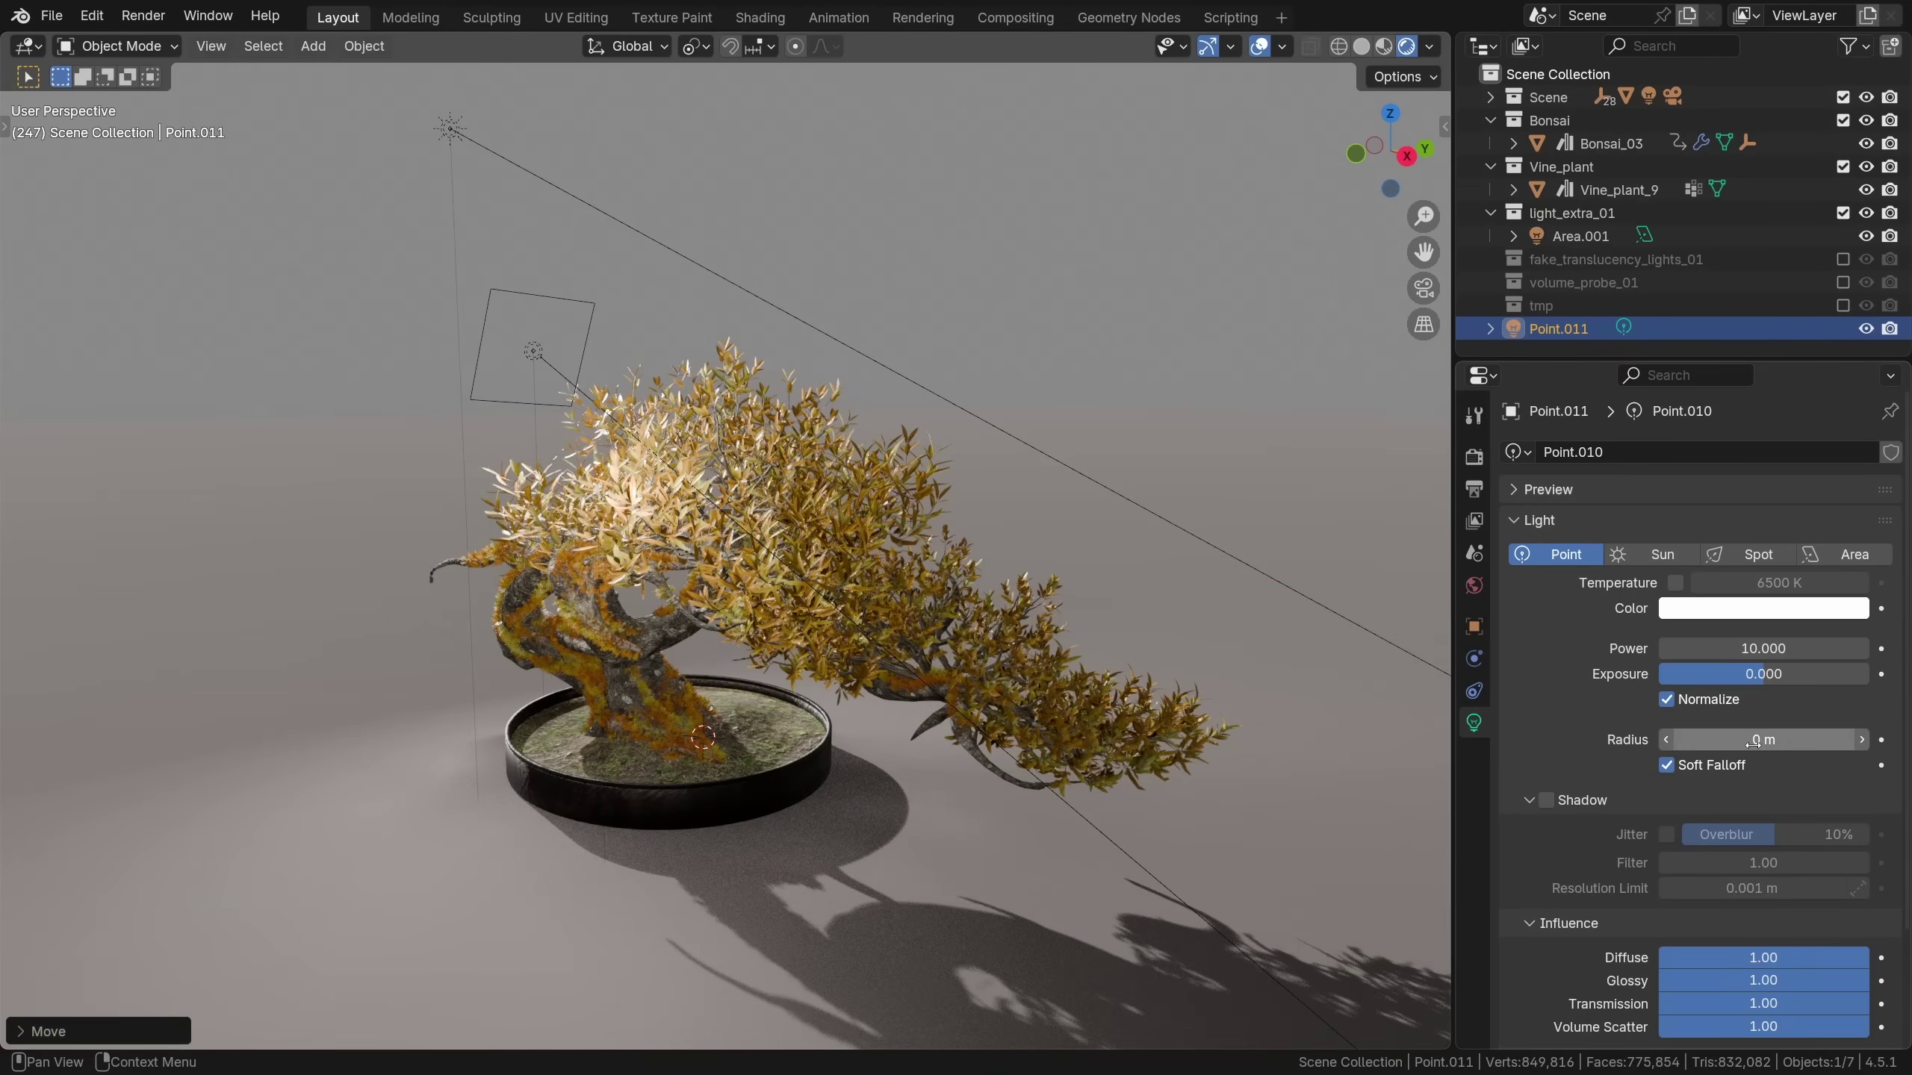
Set the point light's radius to about 0.19 m and limit its reach with a reduced custom distance
left_click_drag(1732, 740, 1773, 740)
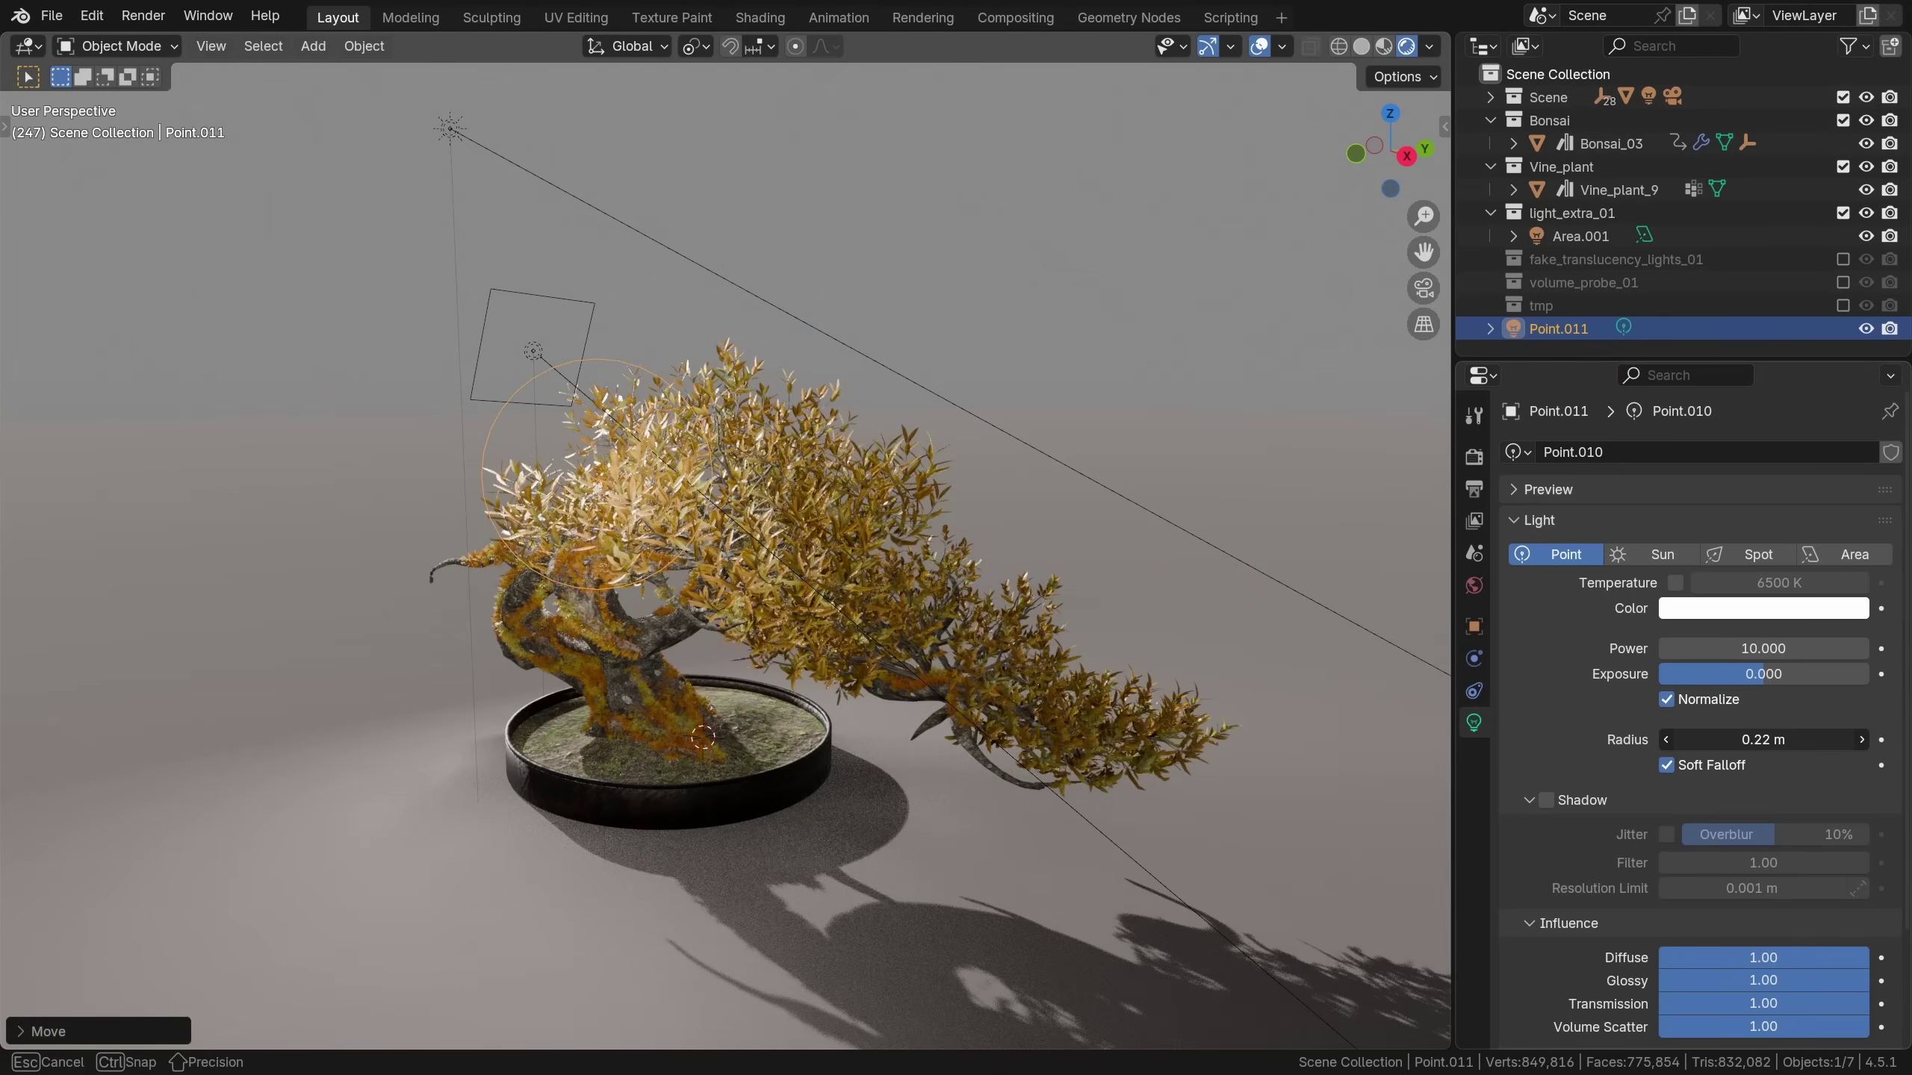
scroll(1589, 756, "down", 3)
left_click(1546, 931)
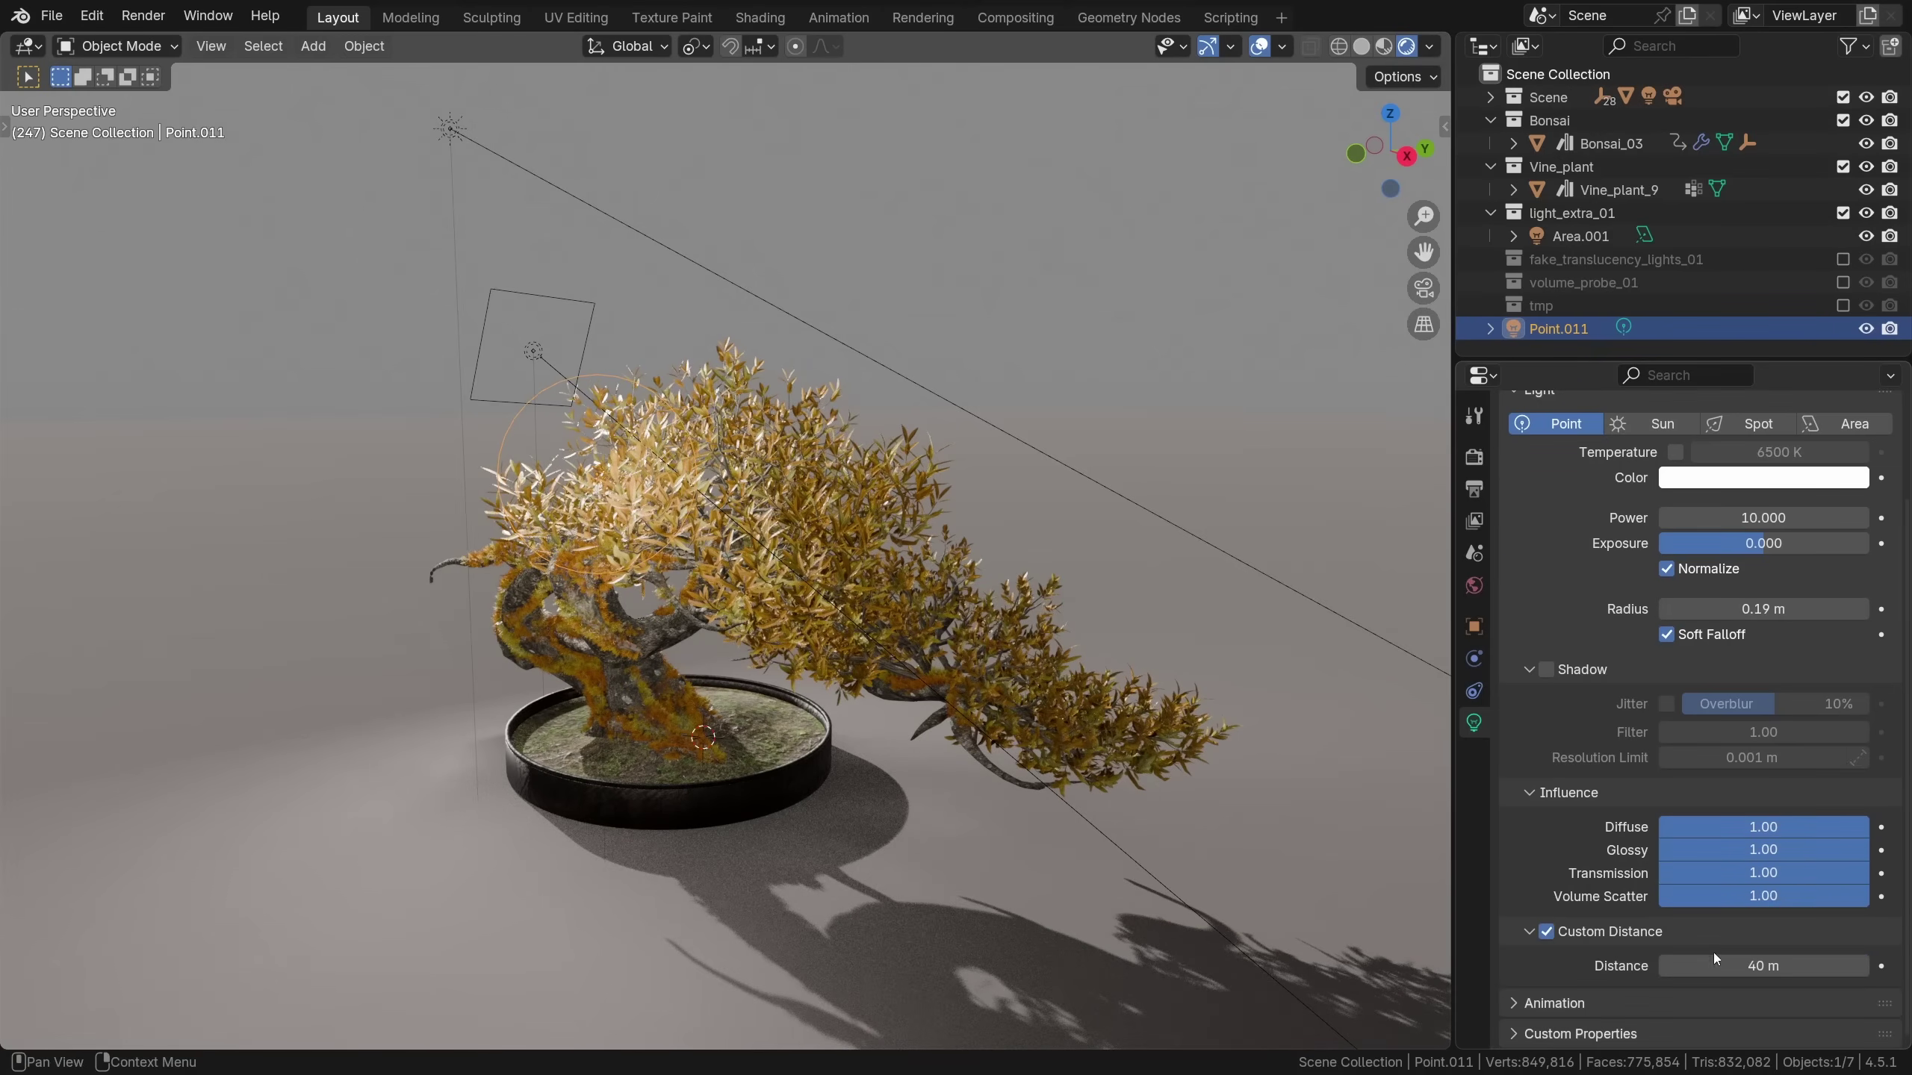
left_click_drag(1723, 966, 1694, 966)
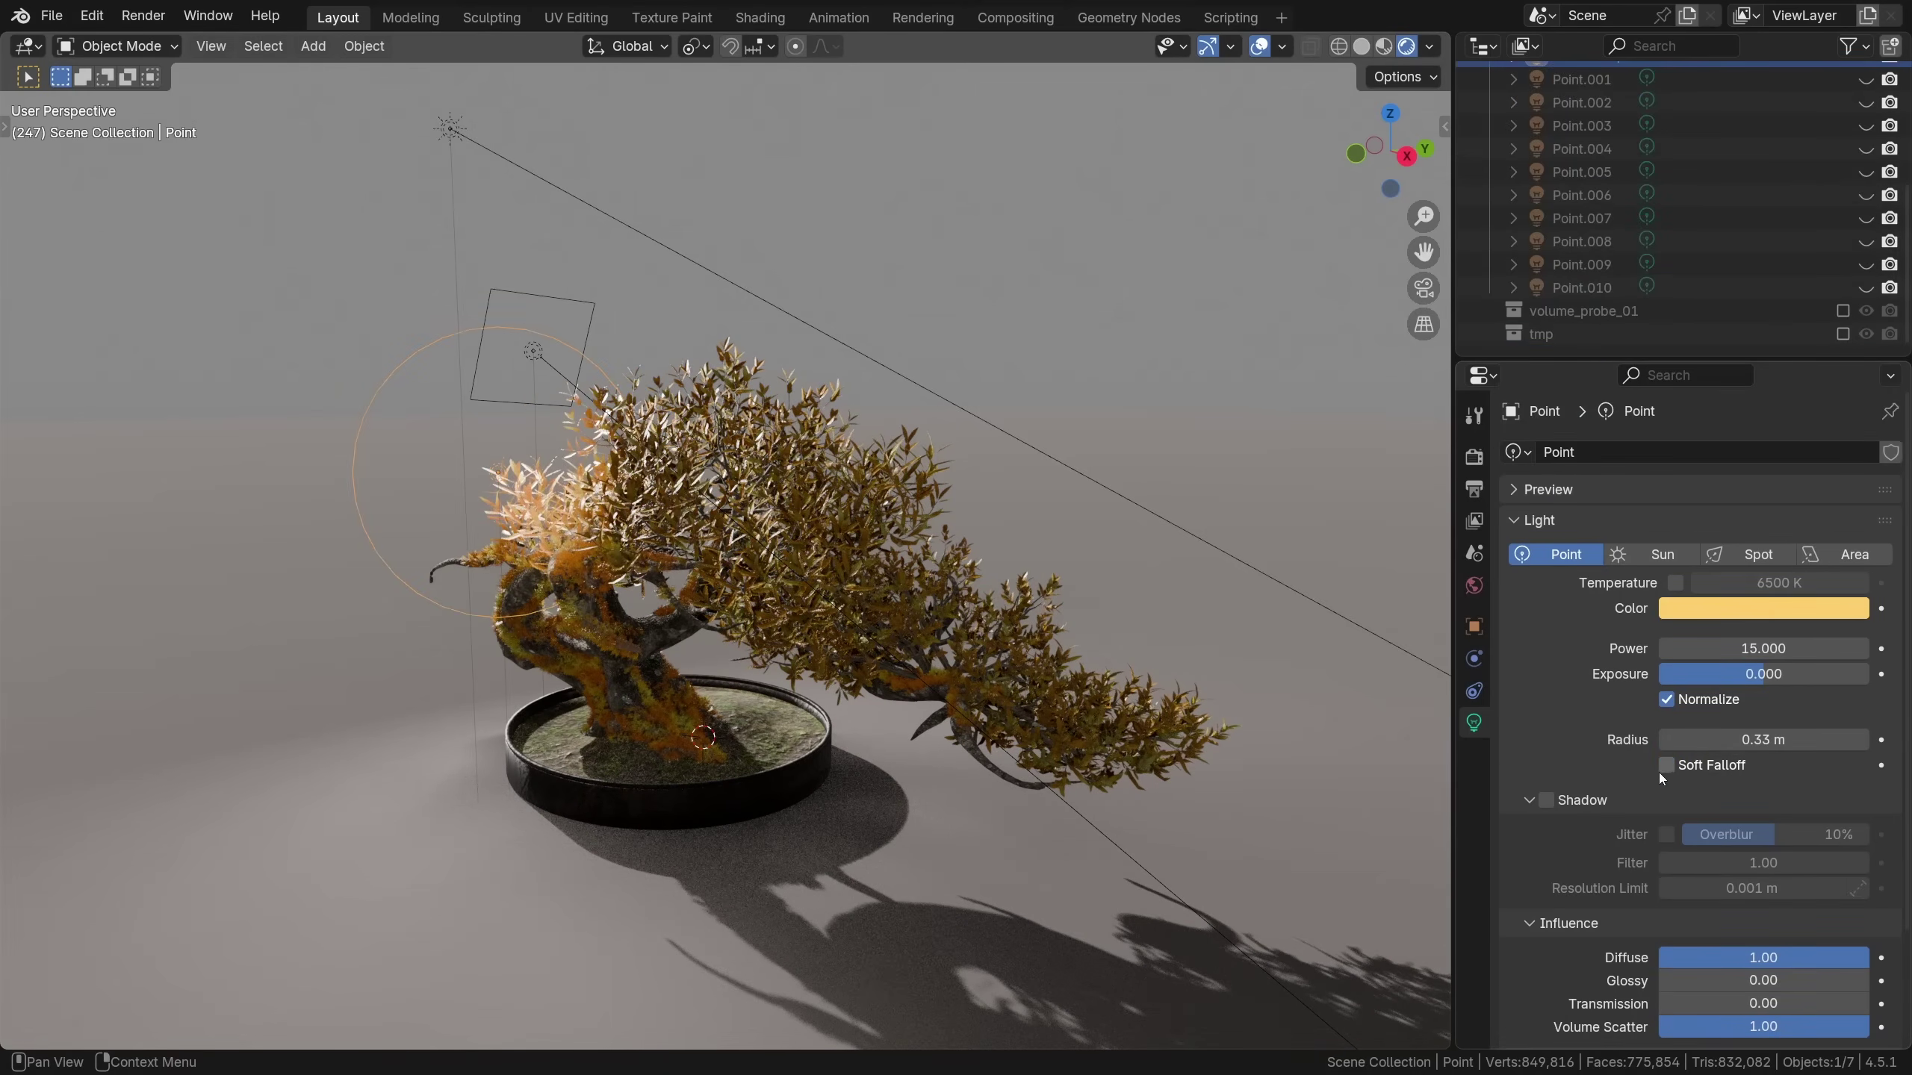
Adjust the warm yellow point light to a radius of 0.33 m and a custom distance of 0.31 m
left_click_drag(1731, 739, 1731, 740)
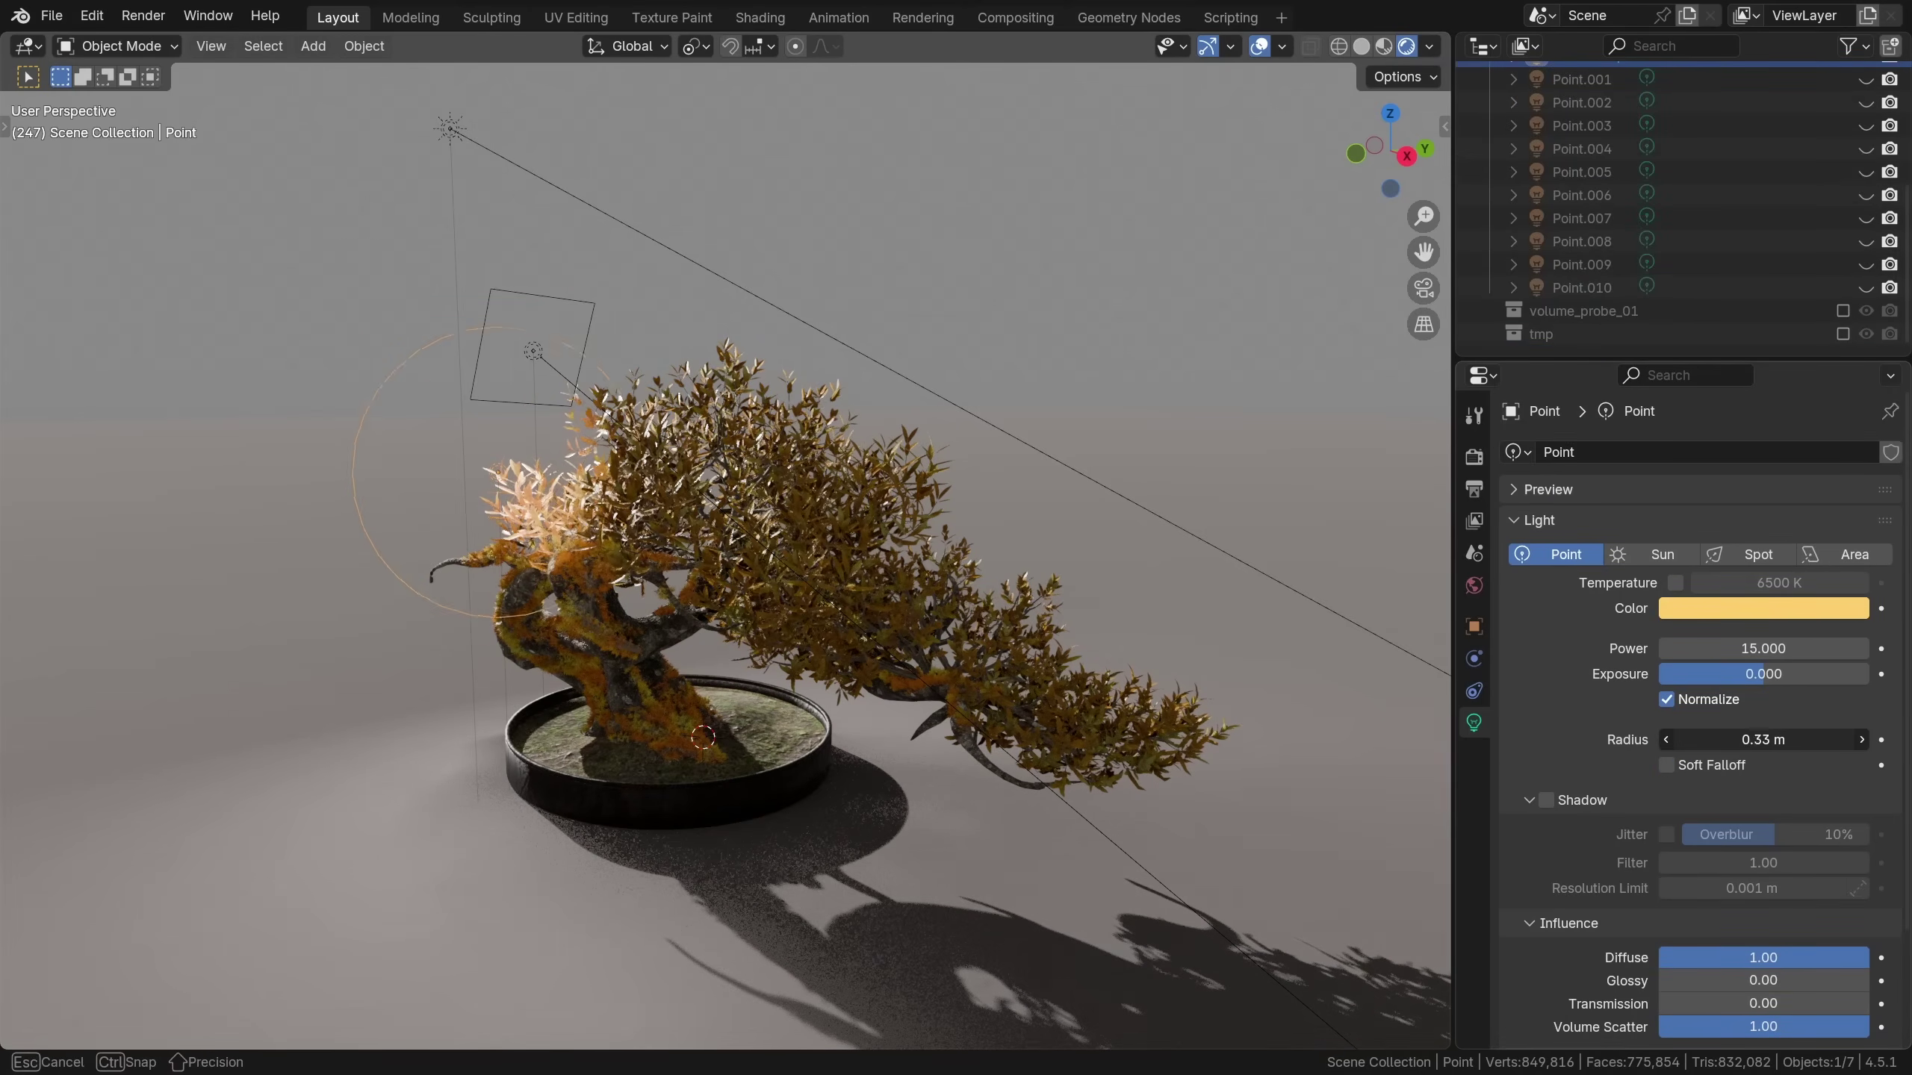
scroll(1723, 790, "down", 3)
left_click_drag(1761, 966, 1716, 966)
Try a duplicate of the warm point light over the upper foliage, shifted horizontally, and undo the duplication
key("shift+d")
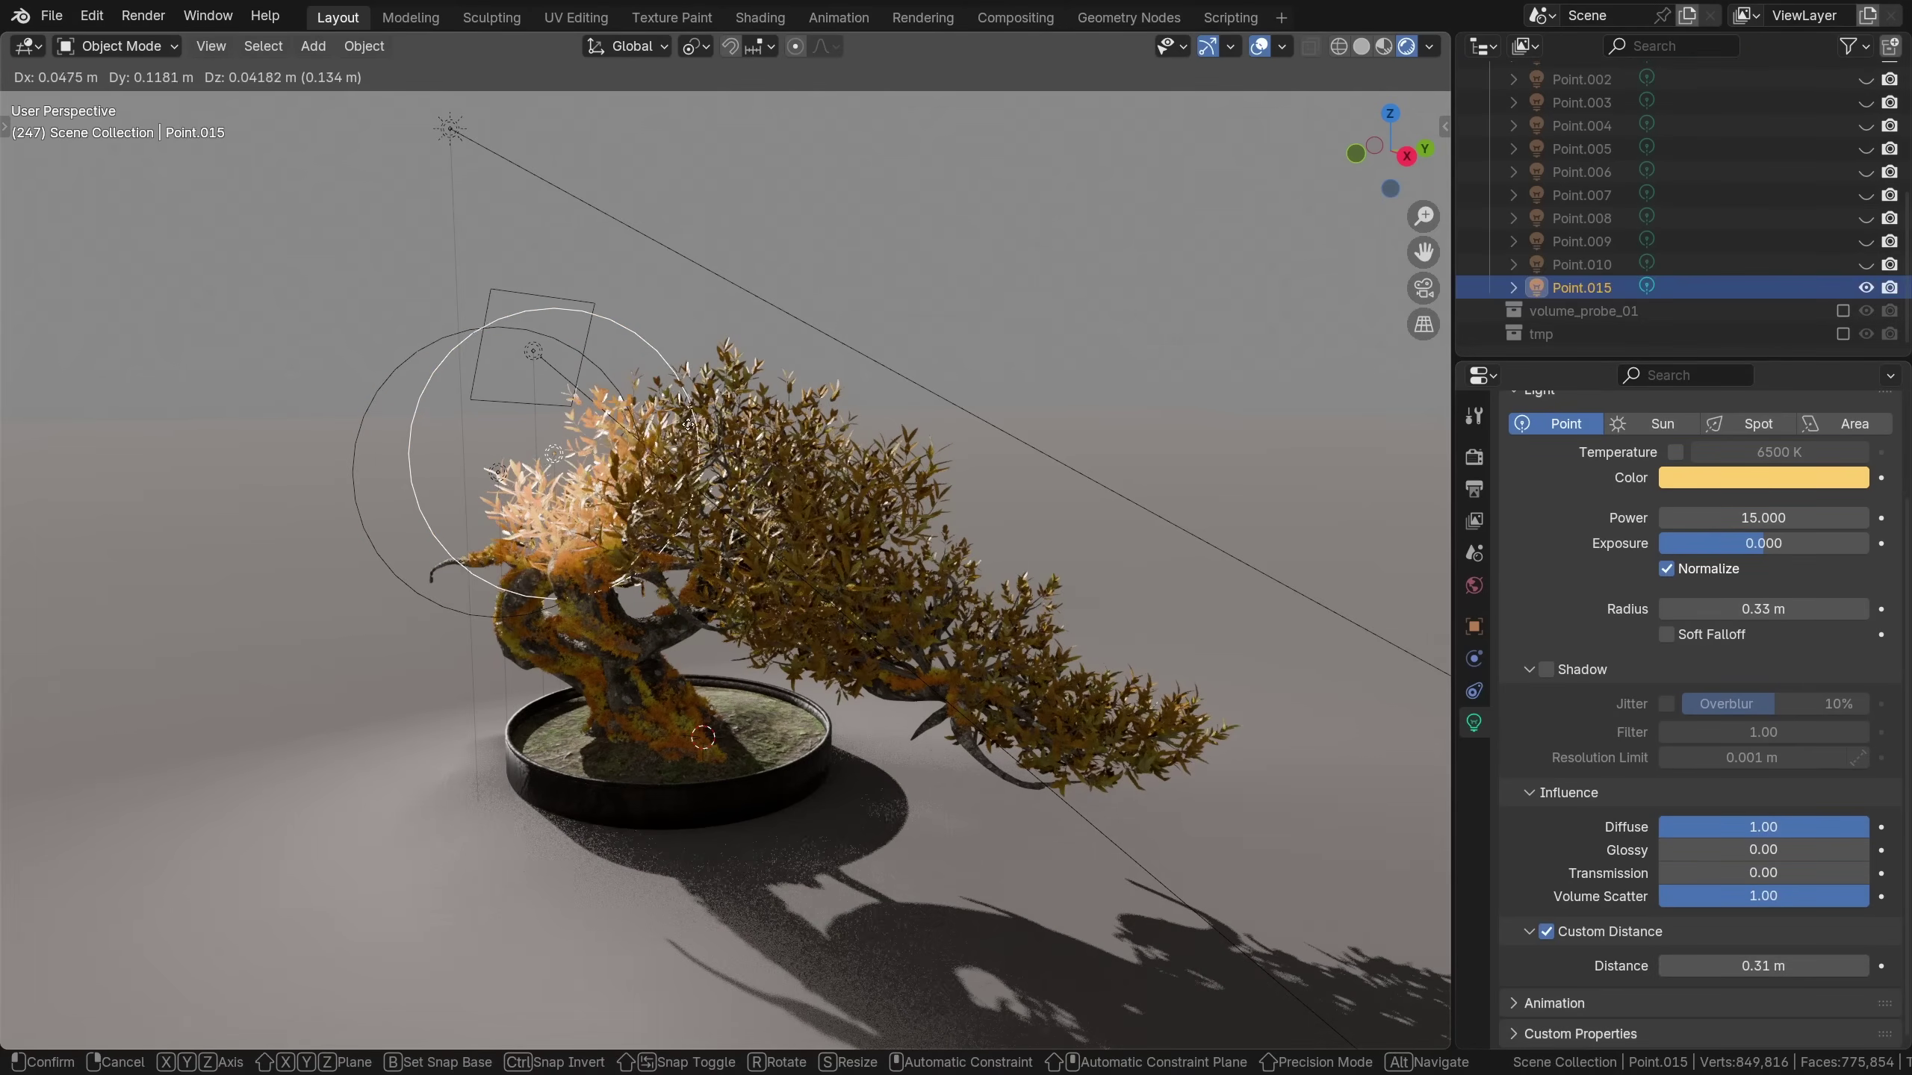
left_click(798, 400)
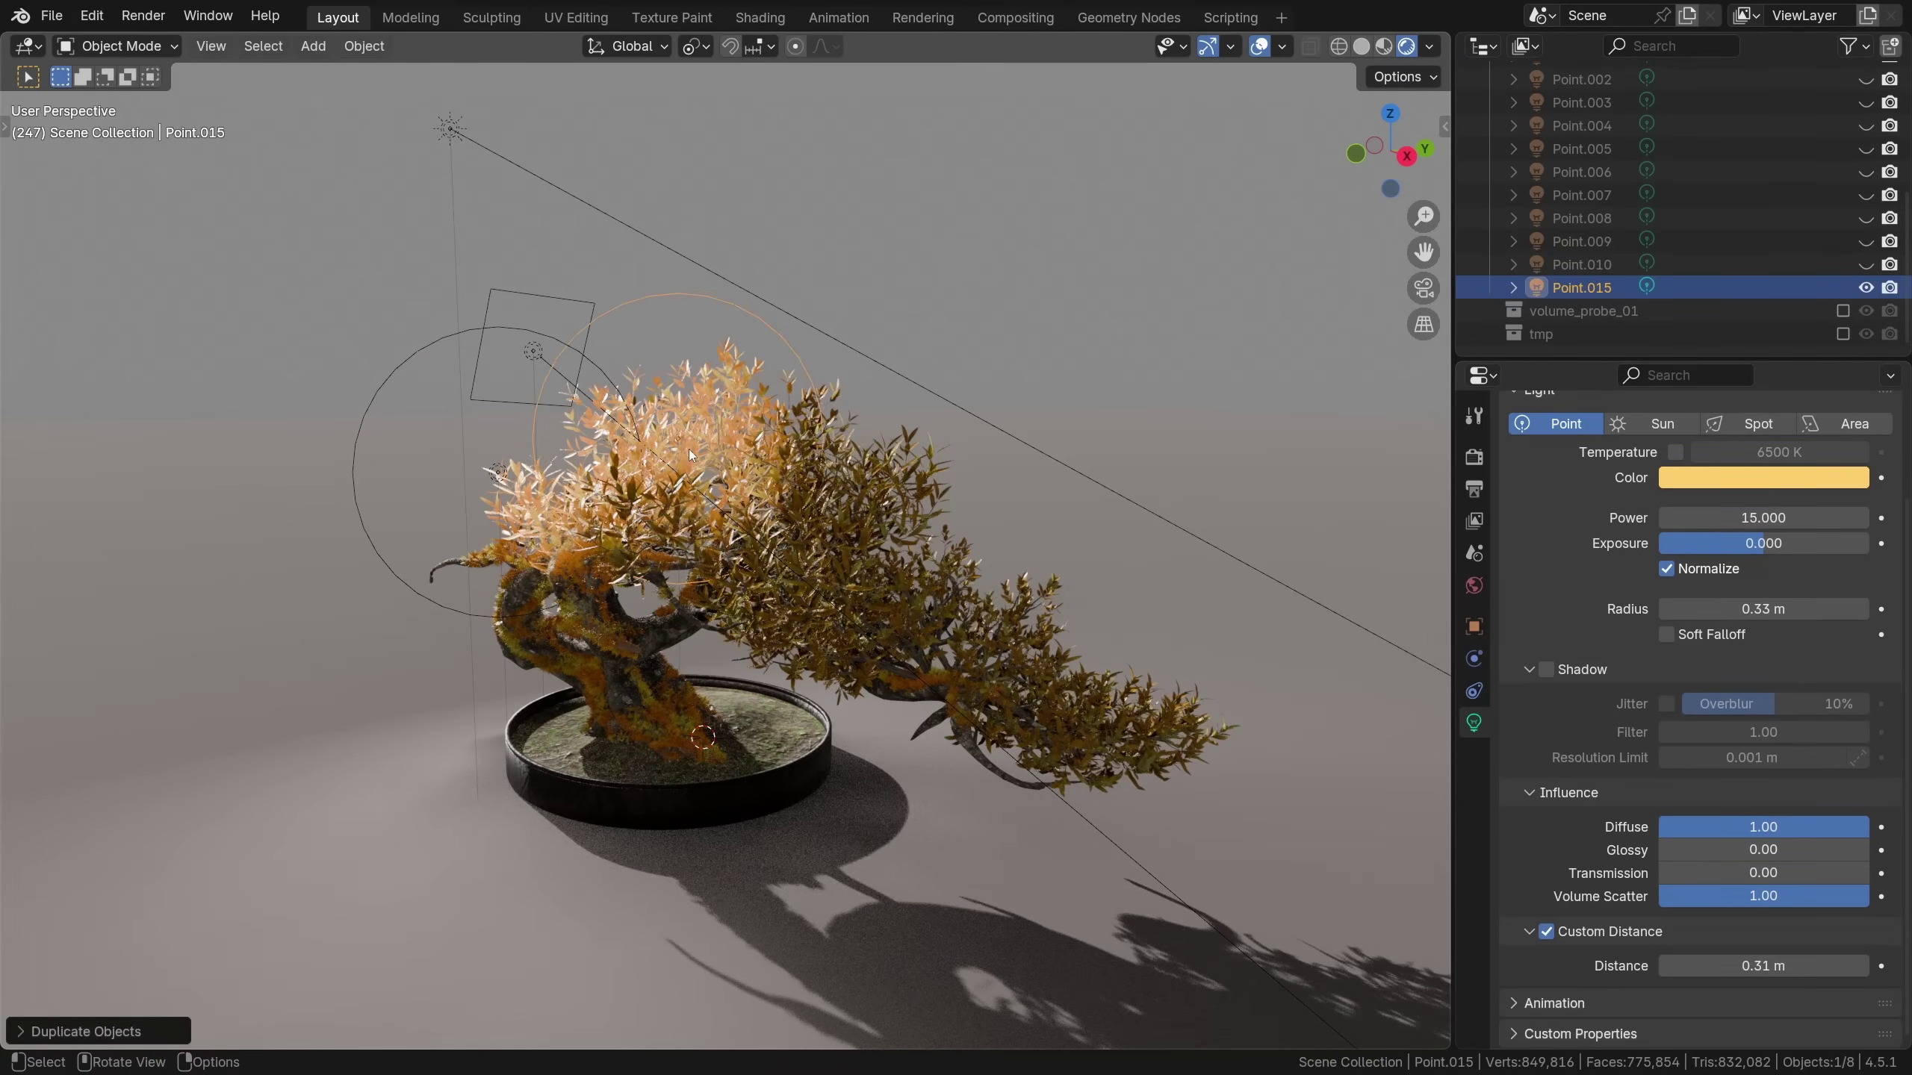
key("g")
key("shift+z")
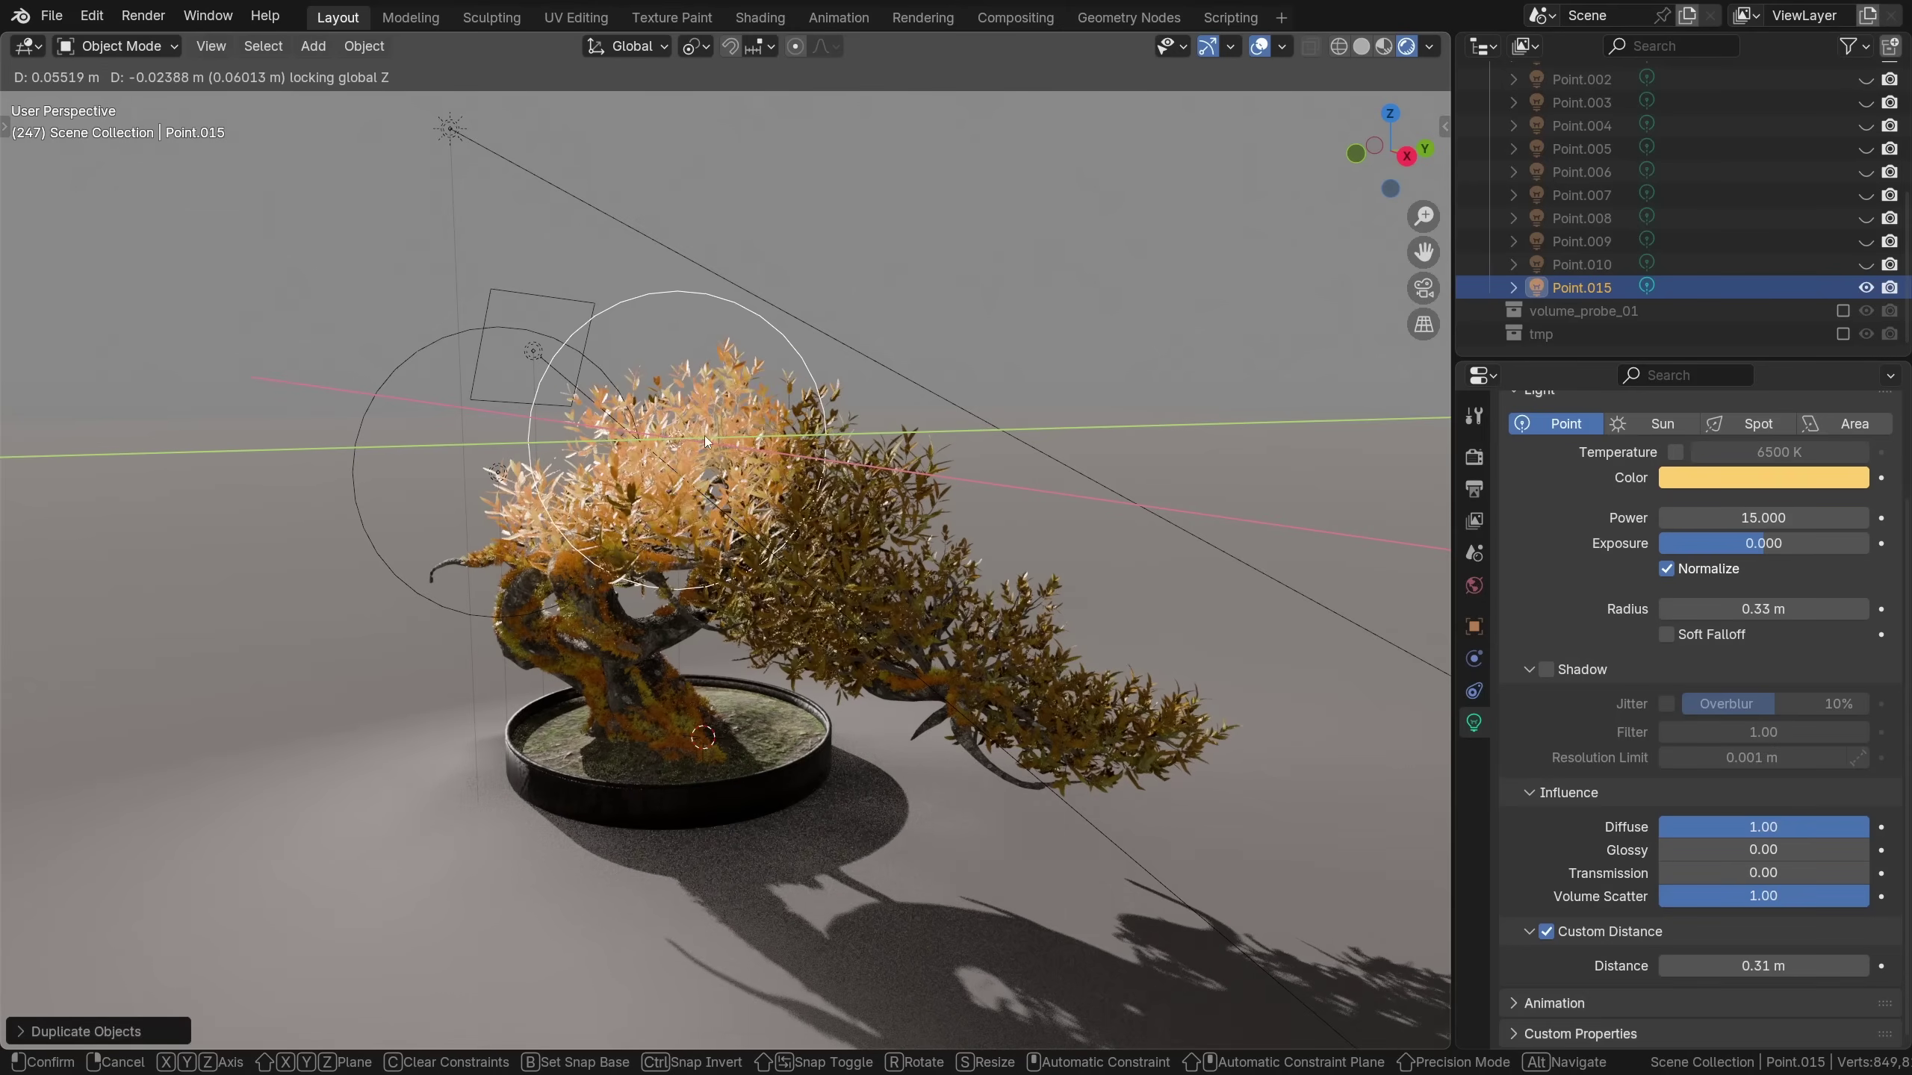
right_click(704, 438)
key("ctrl+z")
Unhide the lights Point.001 to Point.010 in the fake_translucency_lights_01 collection and deselect everything
scroll(1830, 154, "up", 2)
left_click(1866, 126)
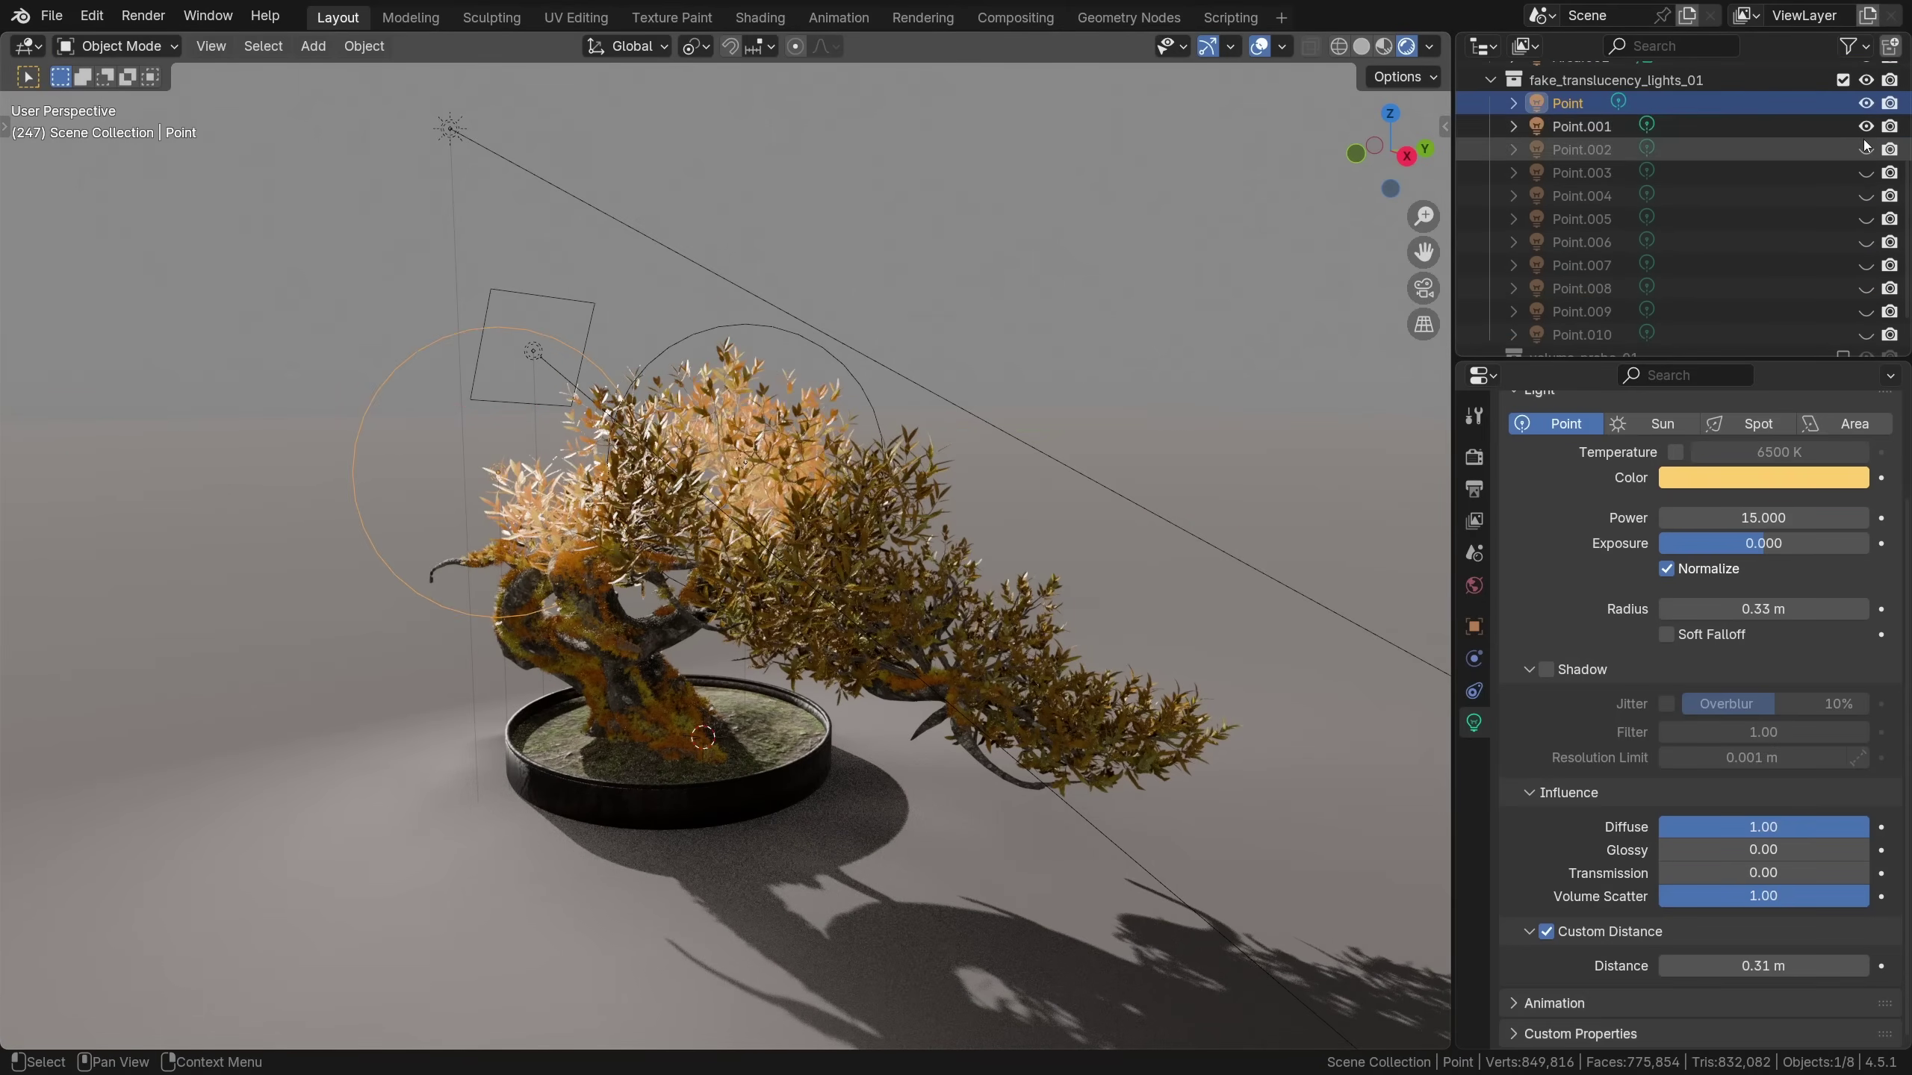
left_click(1866, 173)
left_click(1866, 196)
left_click(1866, 218)
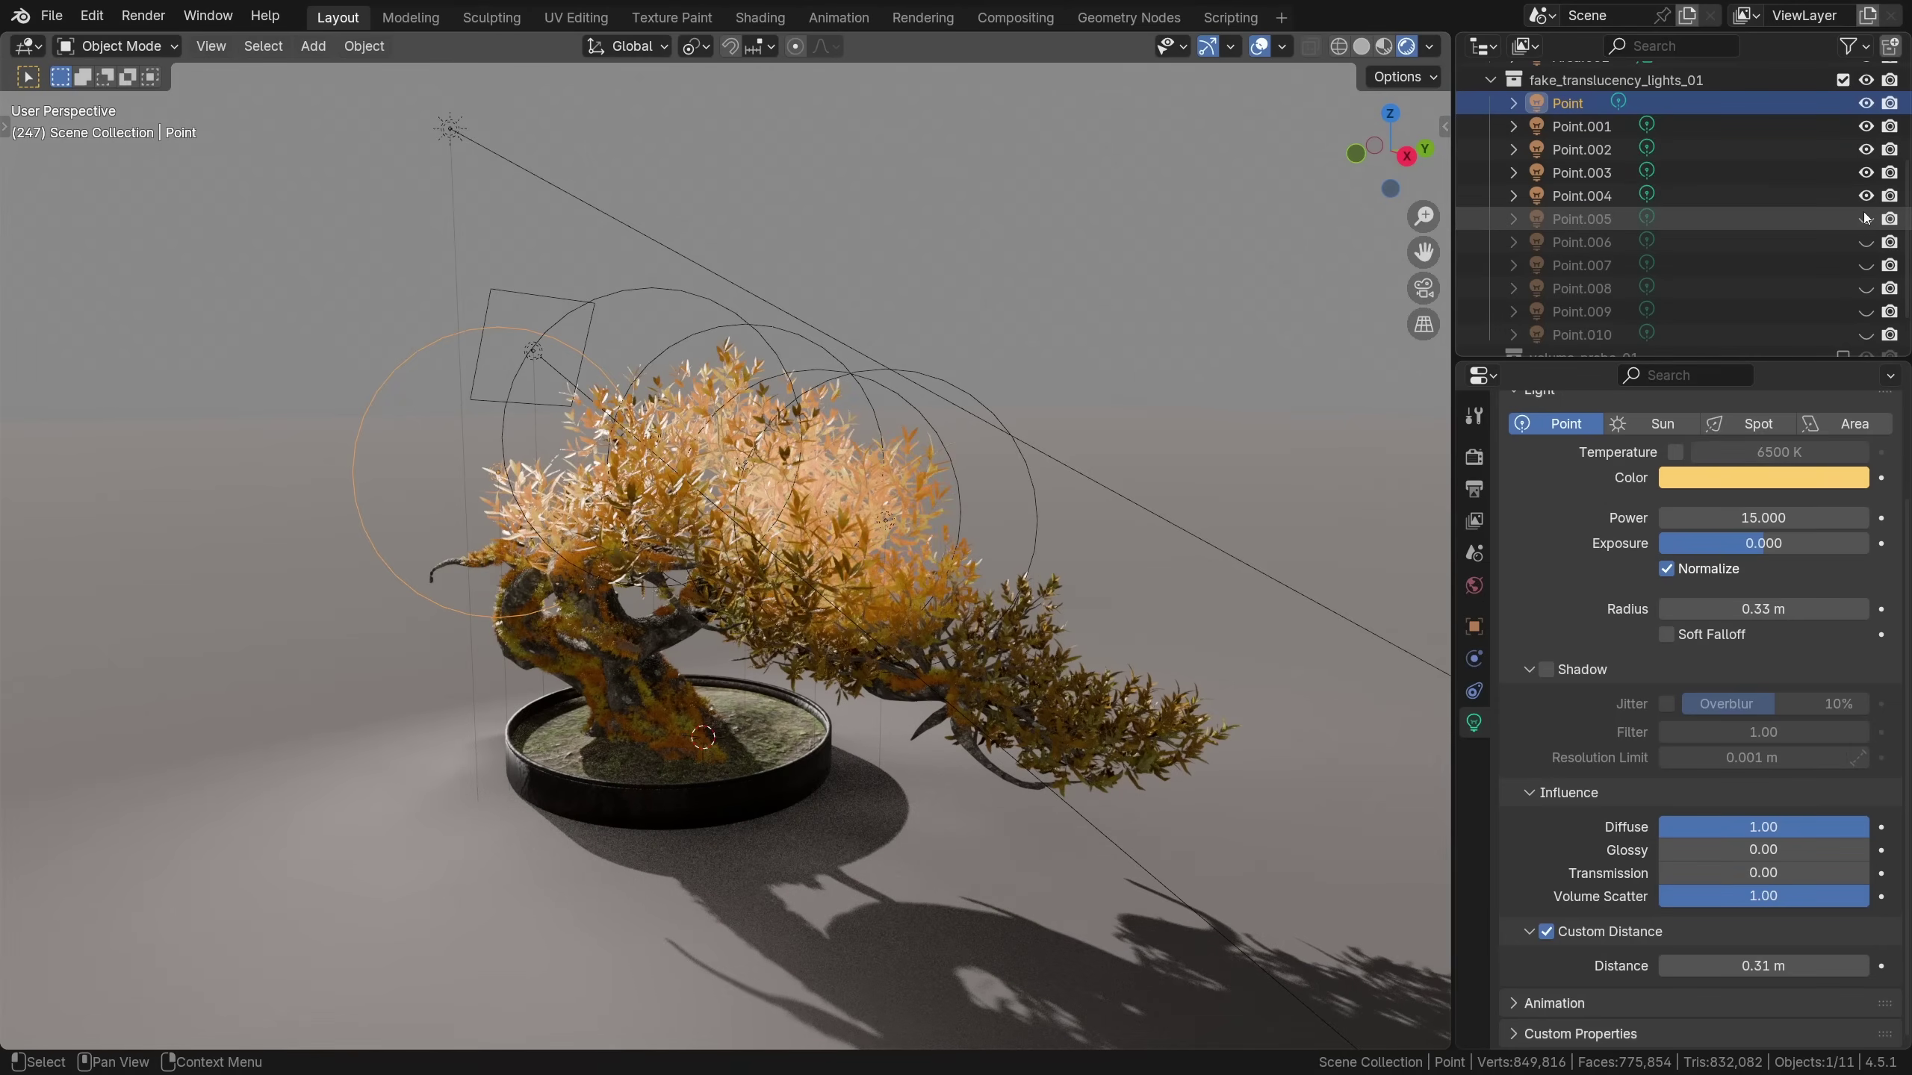
left_click_drag(1867, 221, 1867, 334)
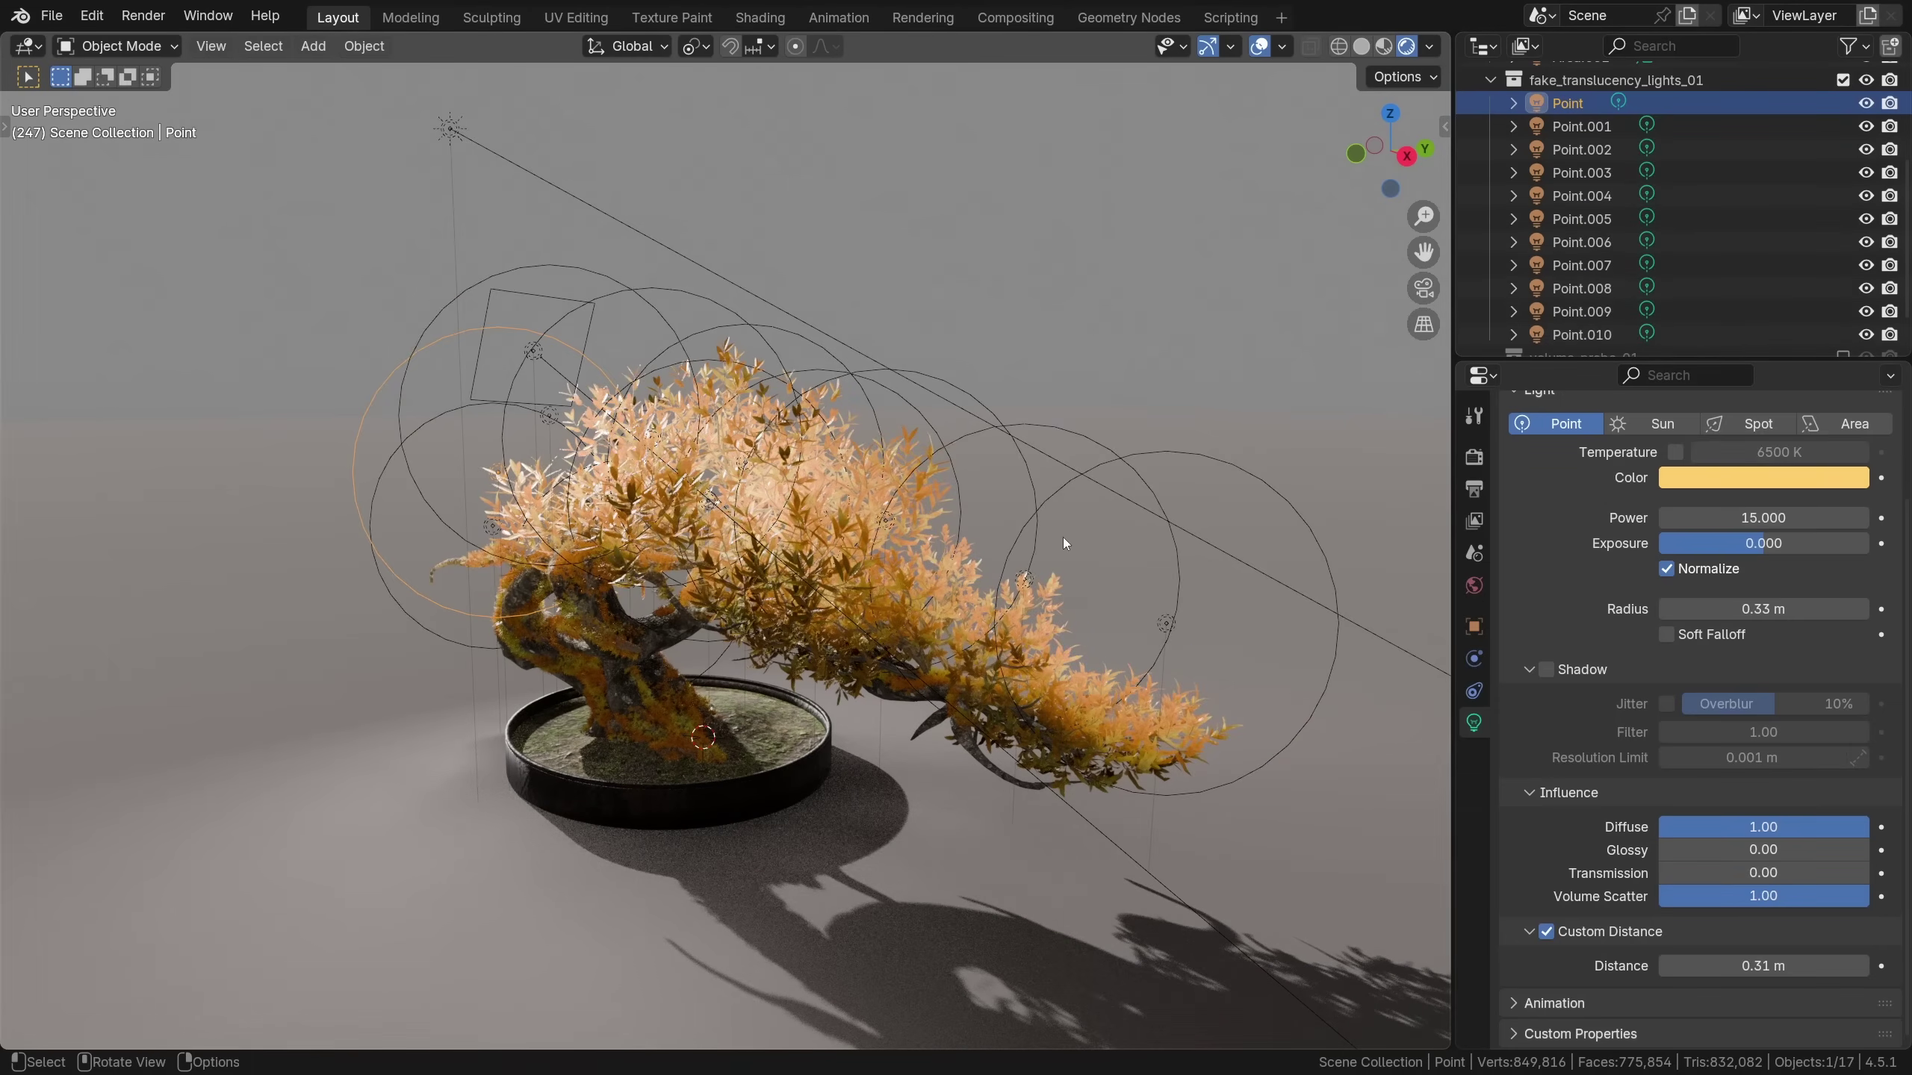
left_click(1063, 538)
middle_click_drag(888, 536, 880, 536)
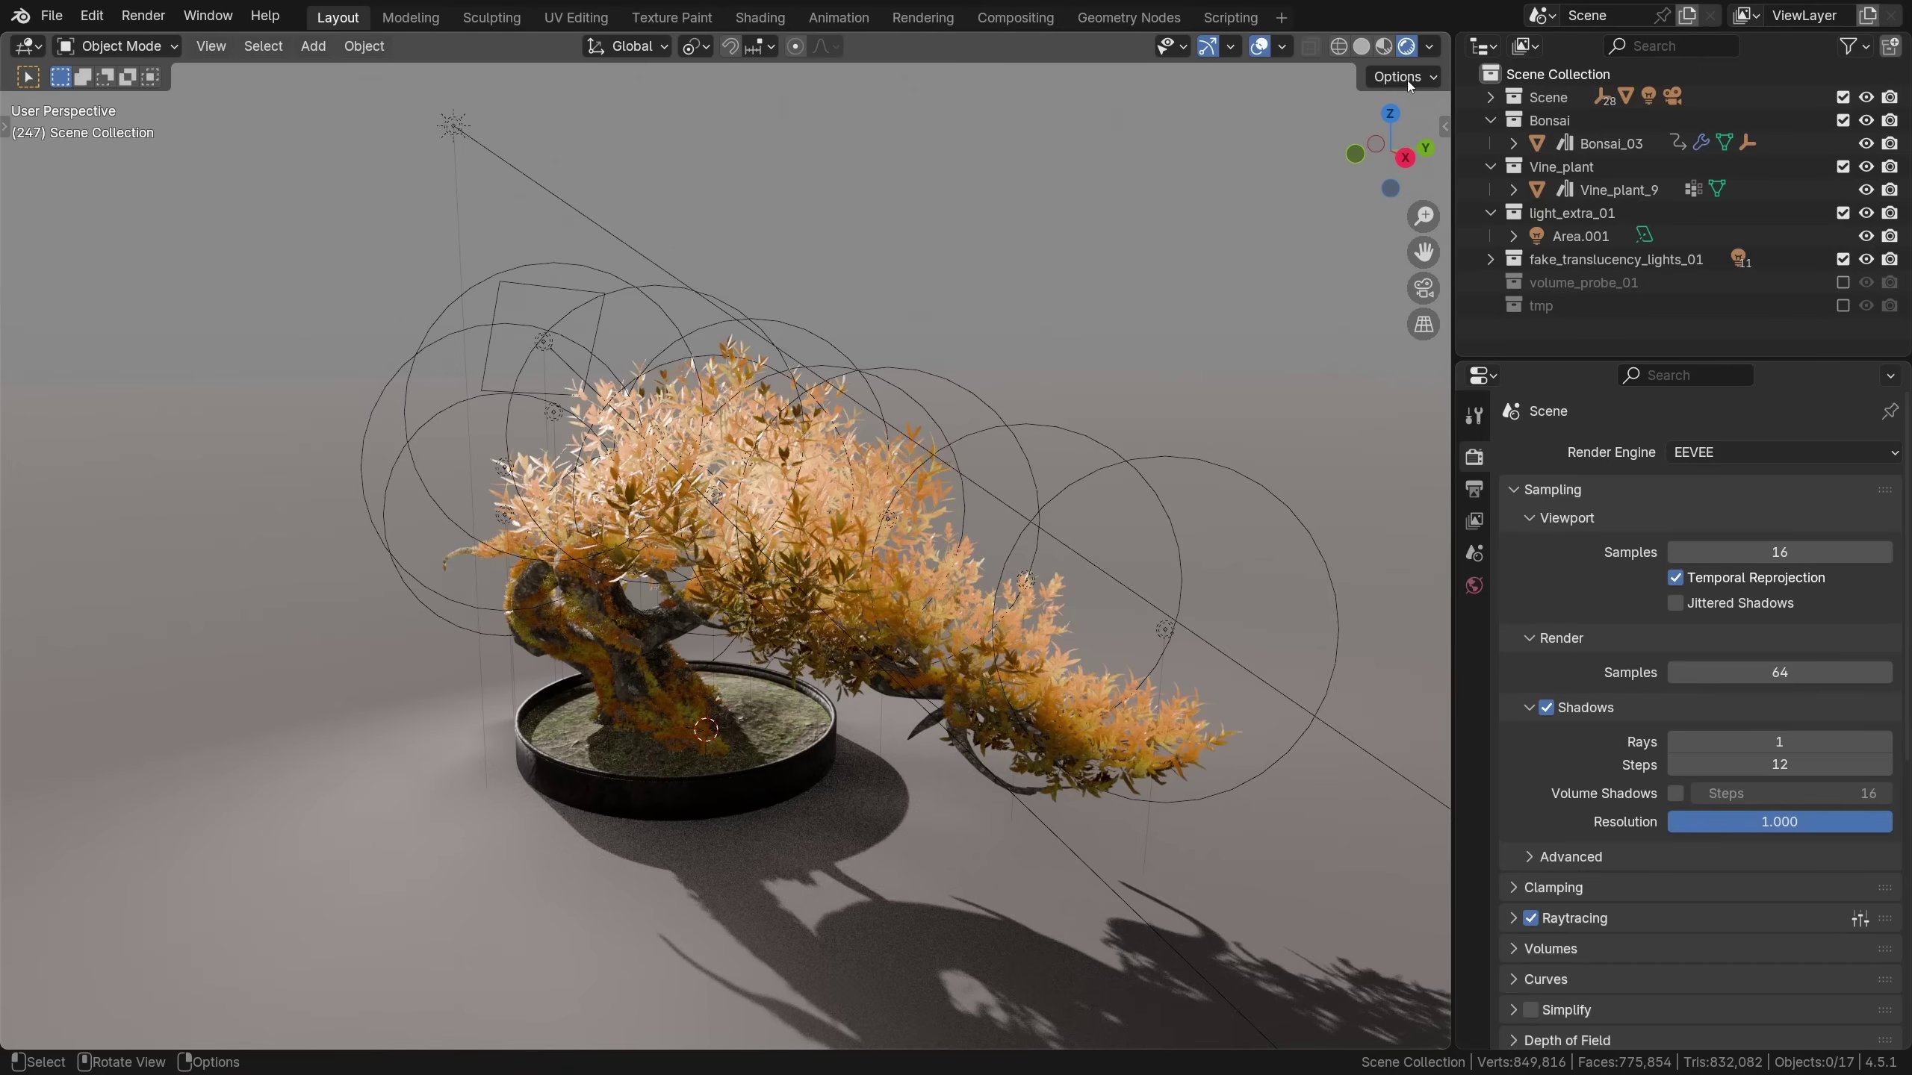
Split the 3D viewport horizontally and turn the upper area into a Compositor showing the whole node tree without its sidebar
left_click_drag(1446, 38, 1339, 371)
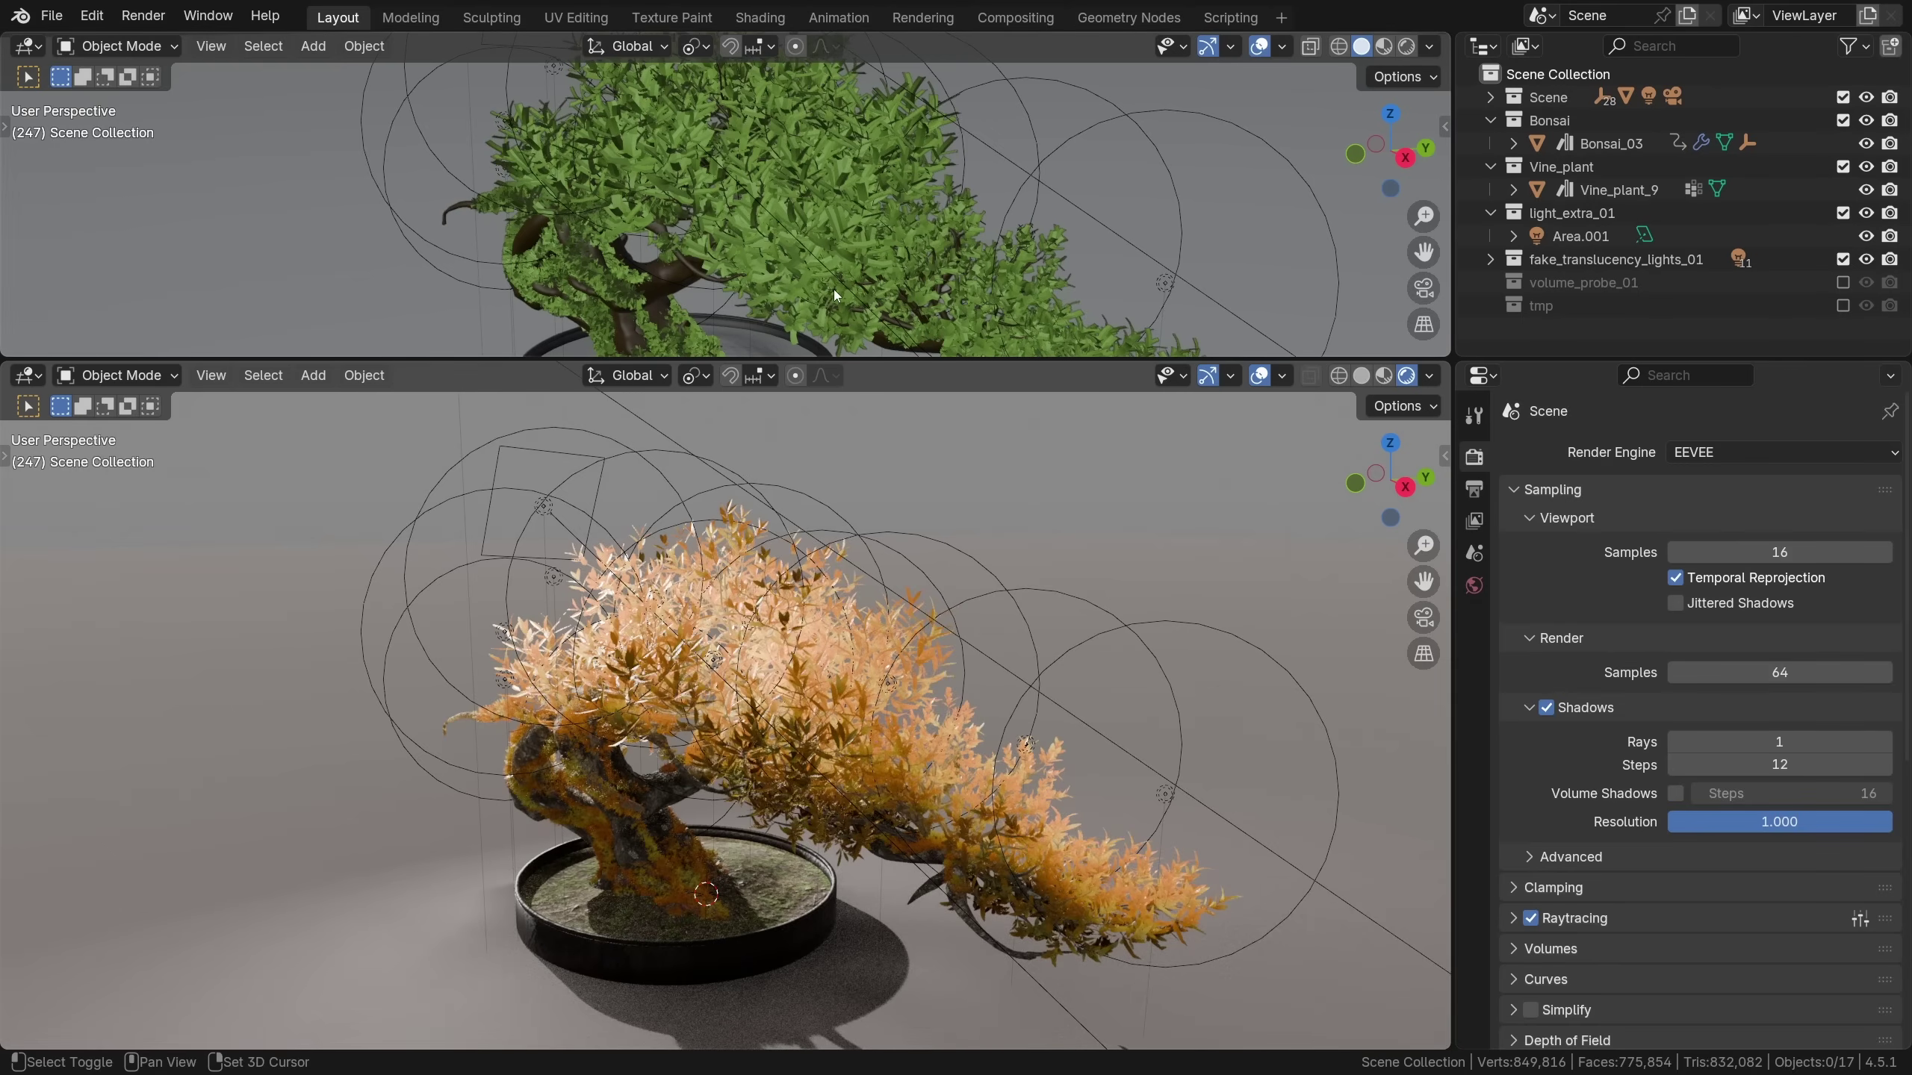
left_click(28, 46)
left_click(128, 180)
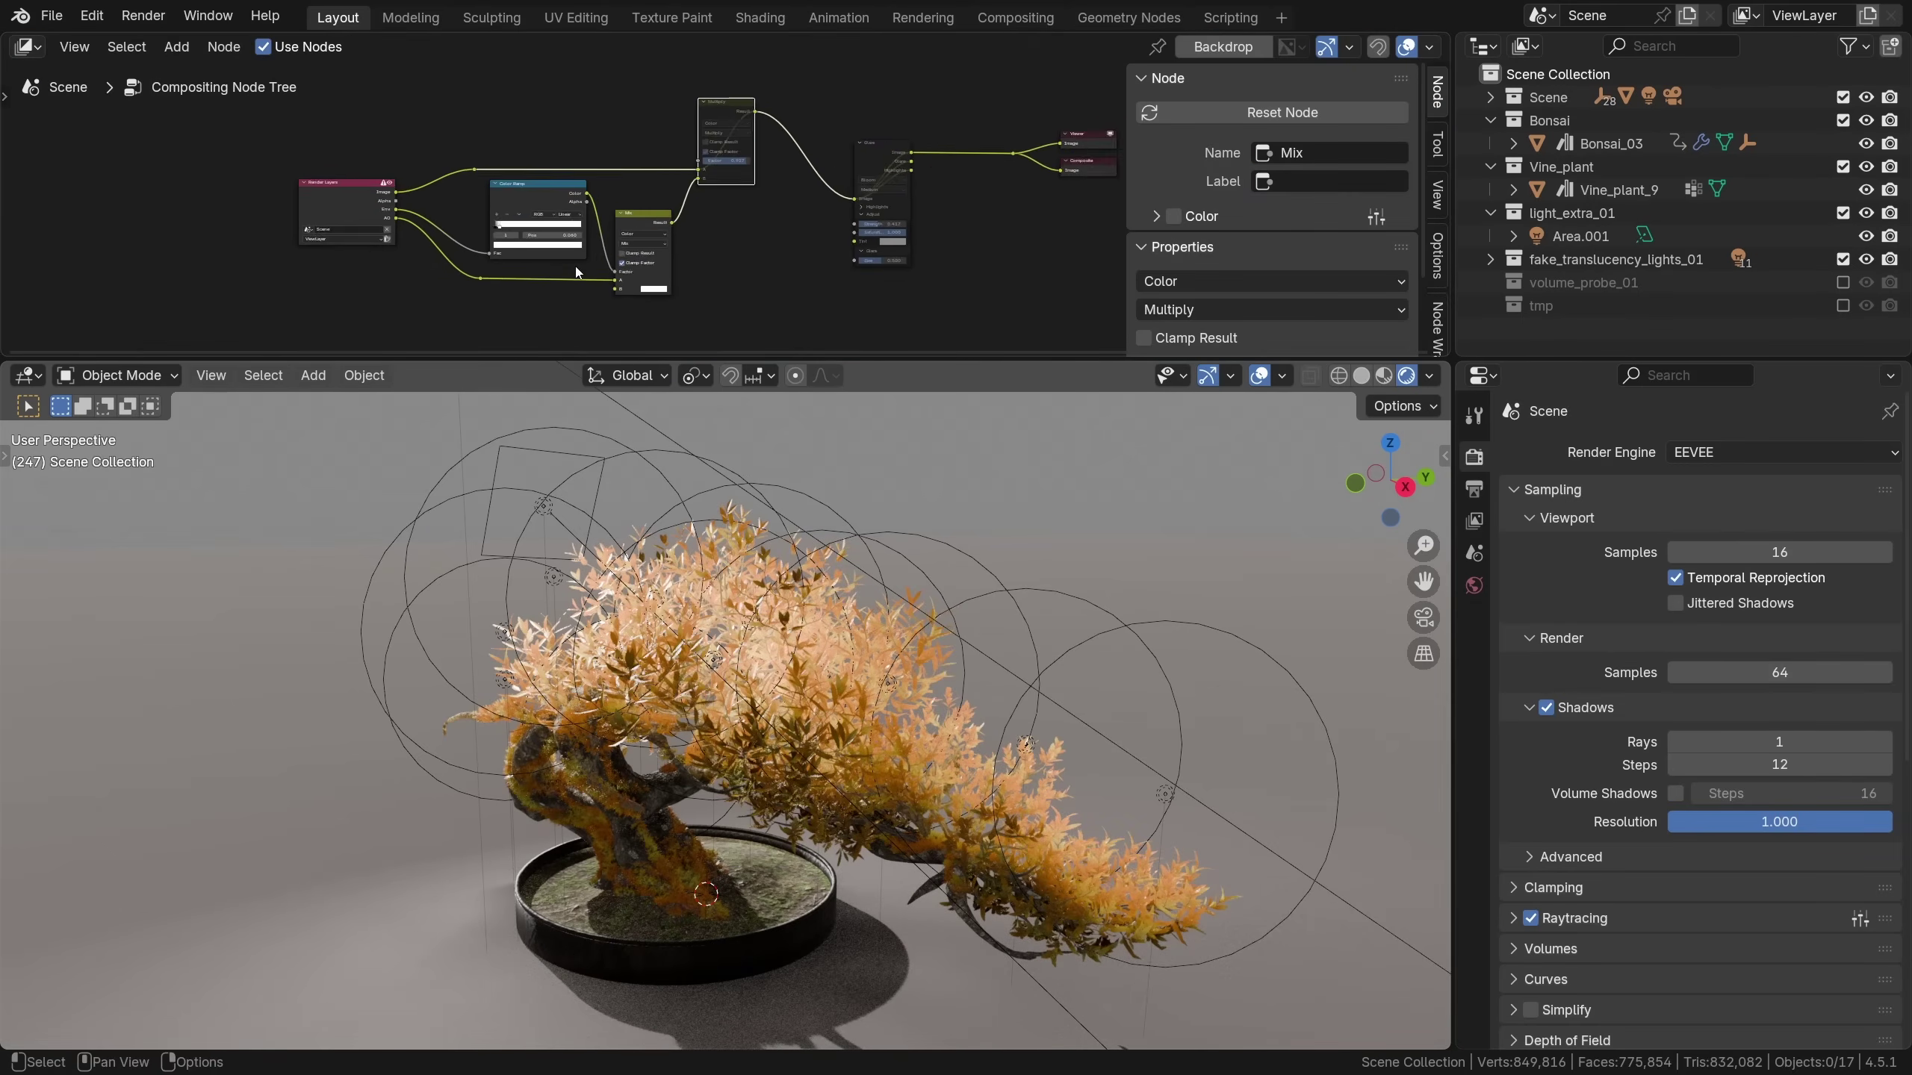
key("n")
key("Home")
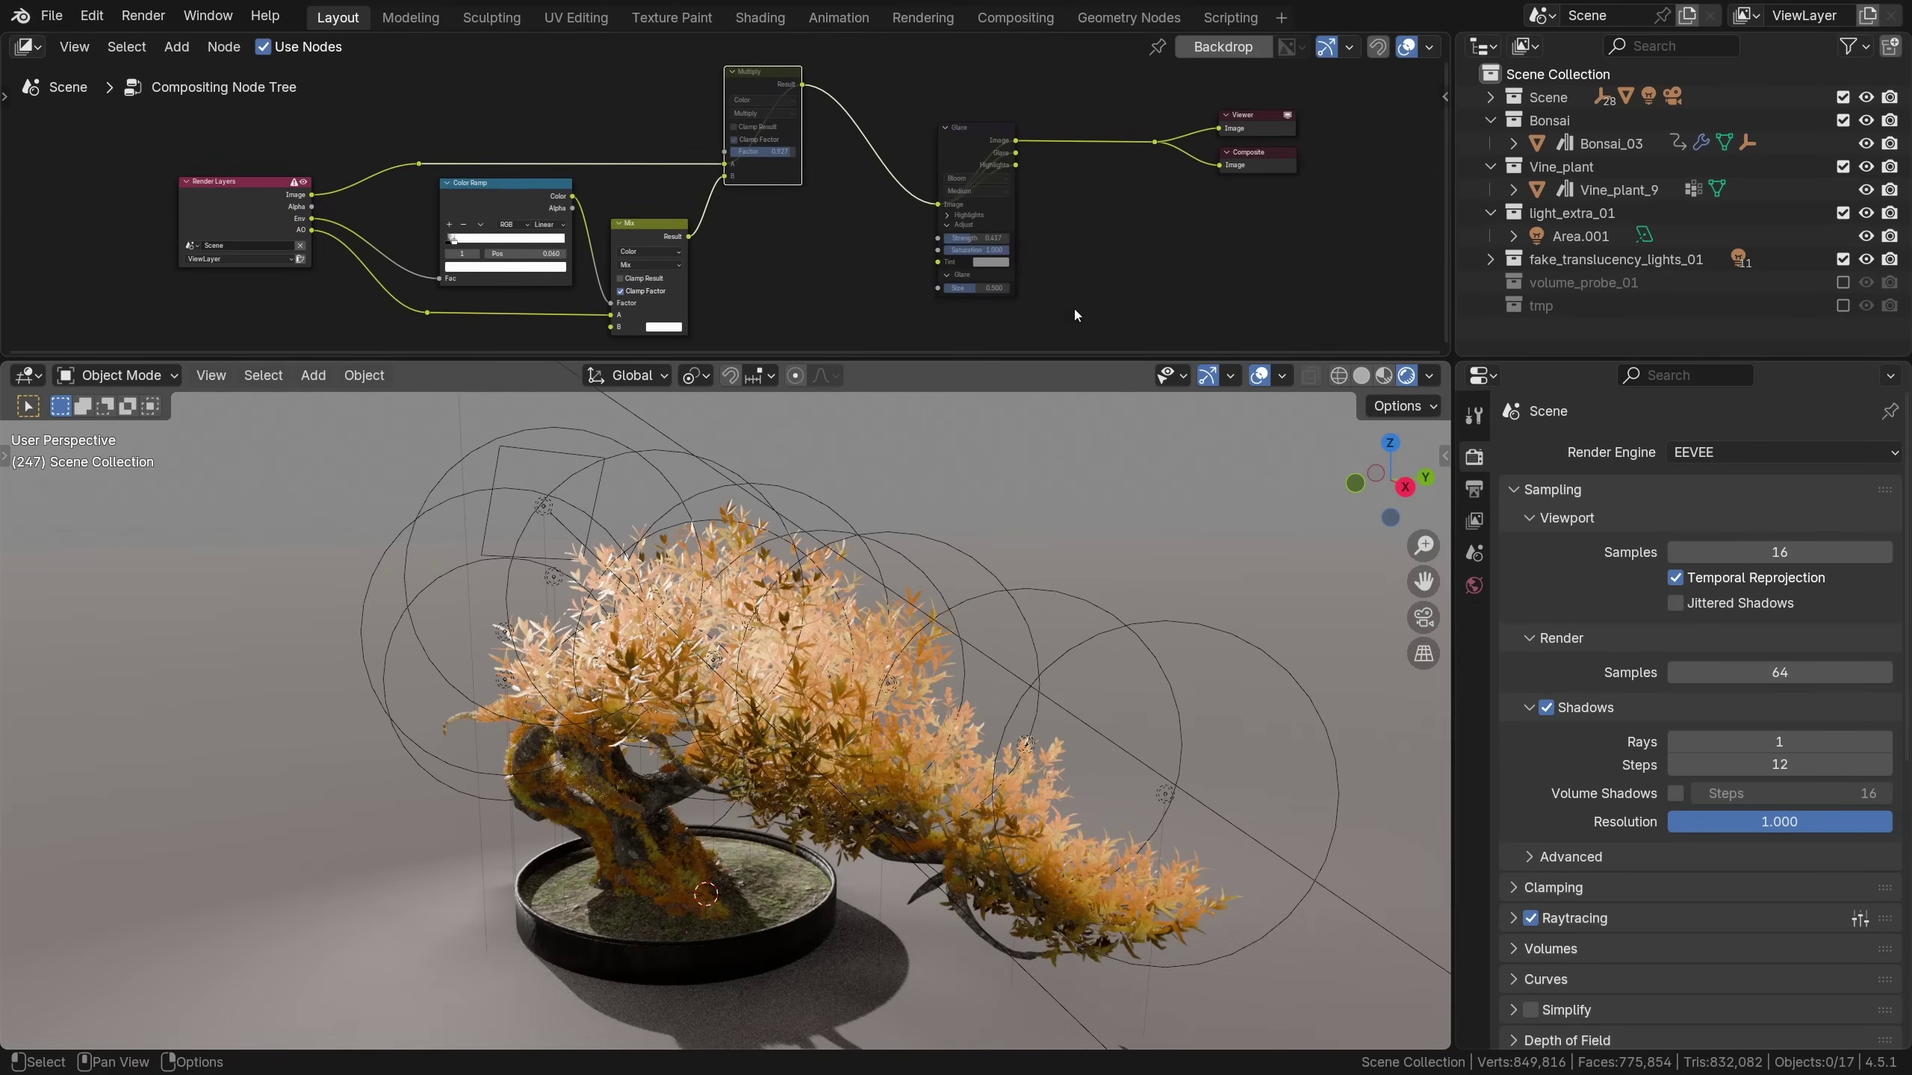
left_click(1430, 376)
middle_click_drag(726, 263, 747, 267)
Examine the view layer's Environment and Ambient Occlusion passes and the compositing nodes that combine them with the image
left_click(1473, 520)
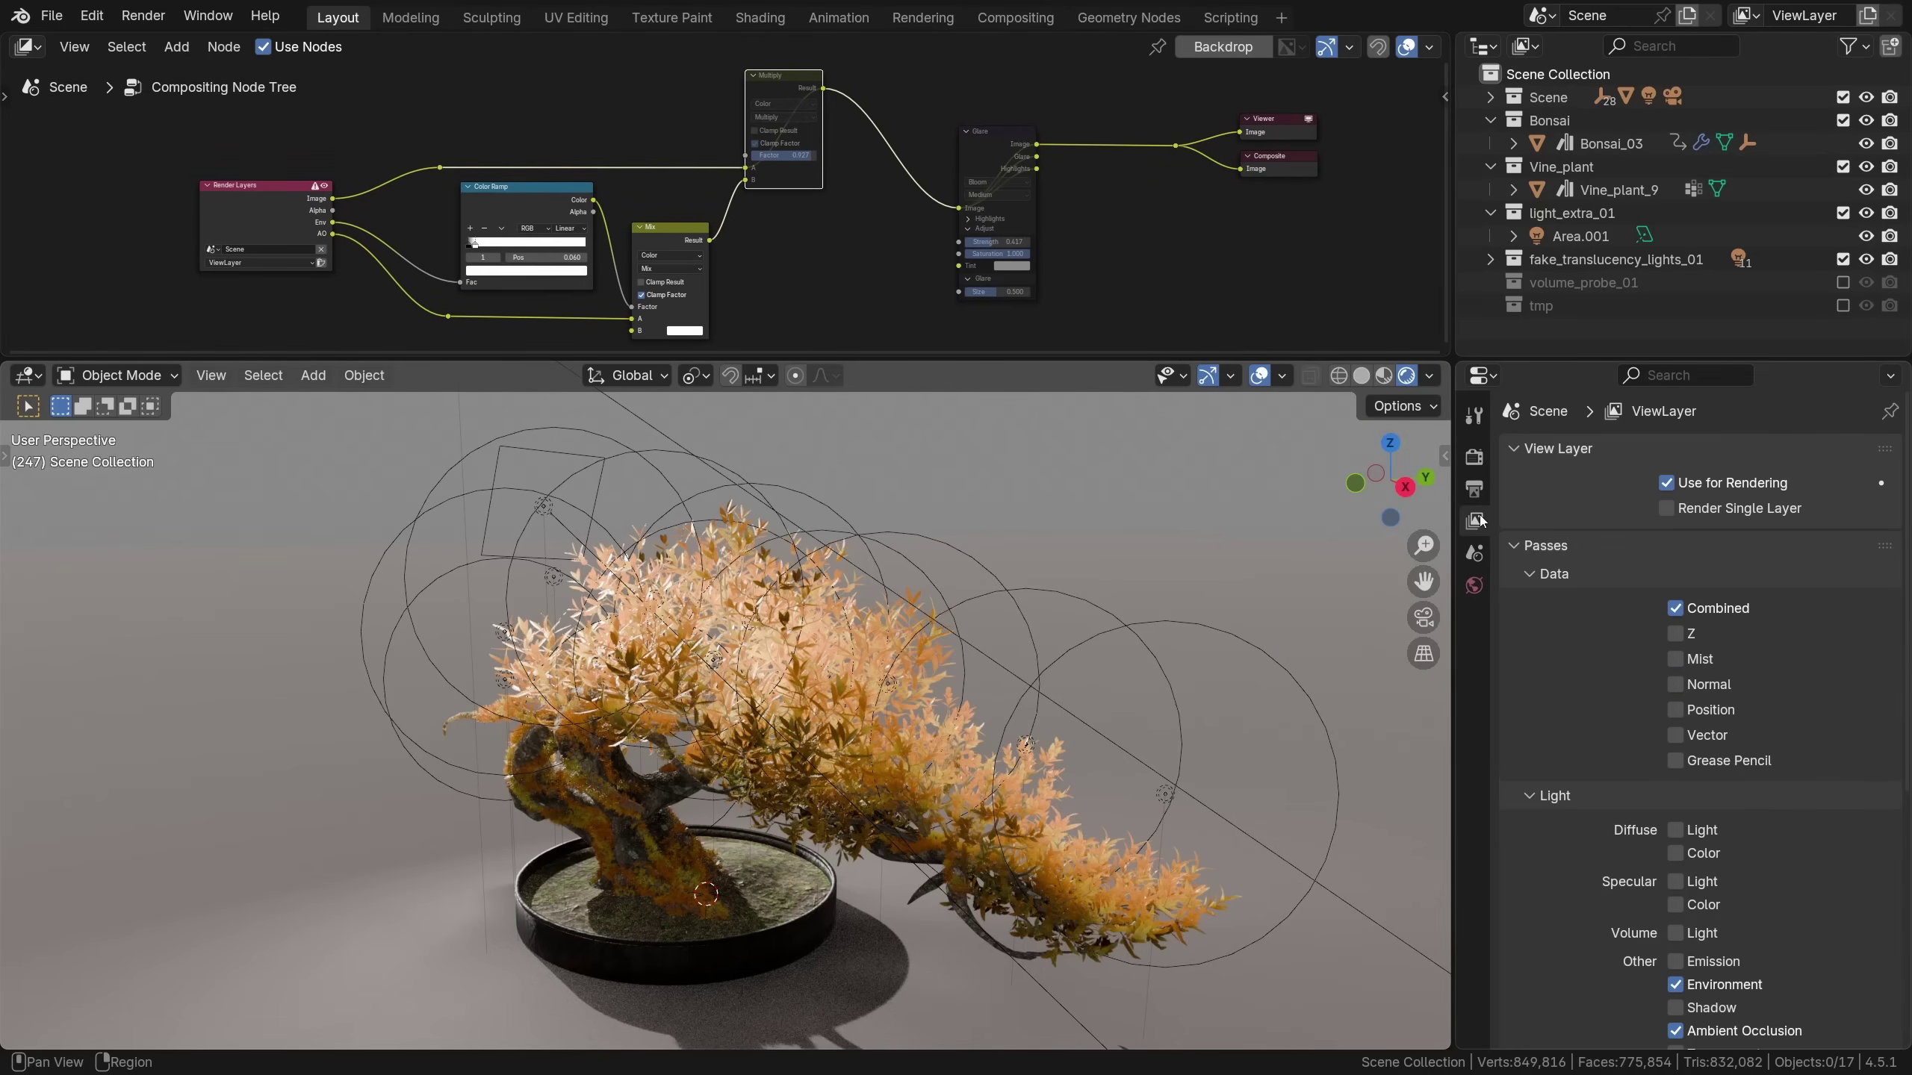
scroll(1647, 673, "down", 8)
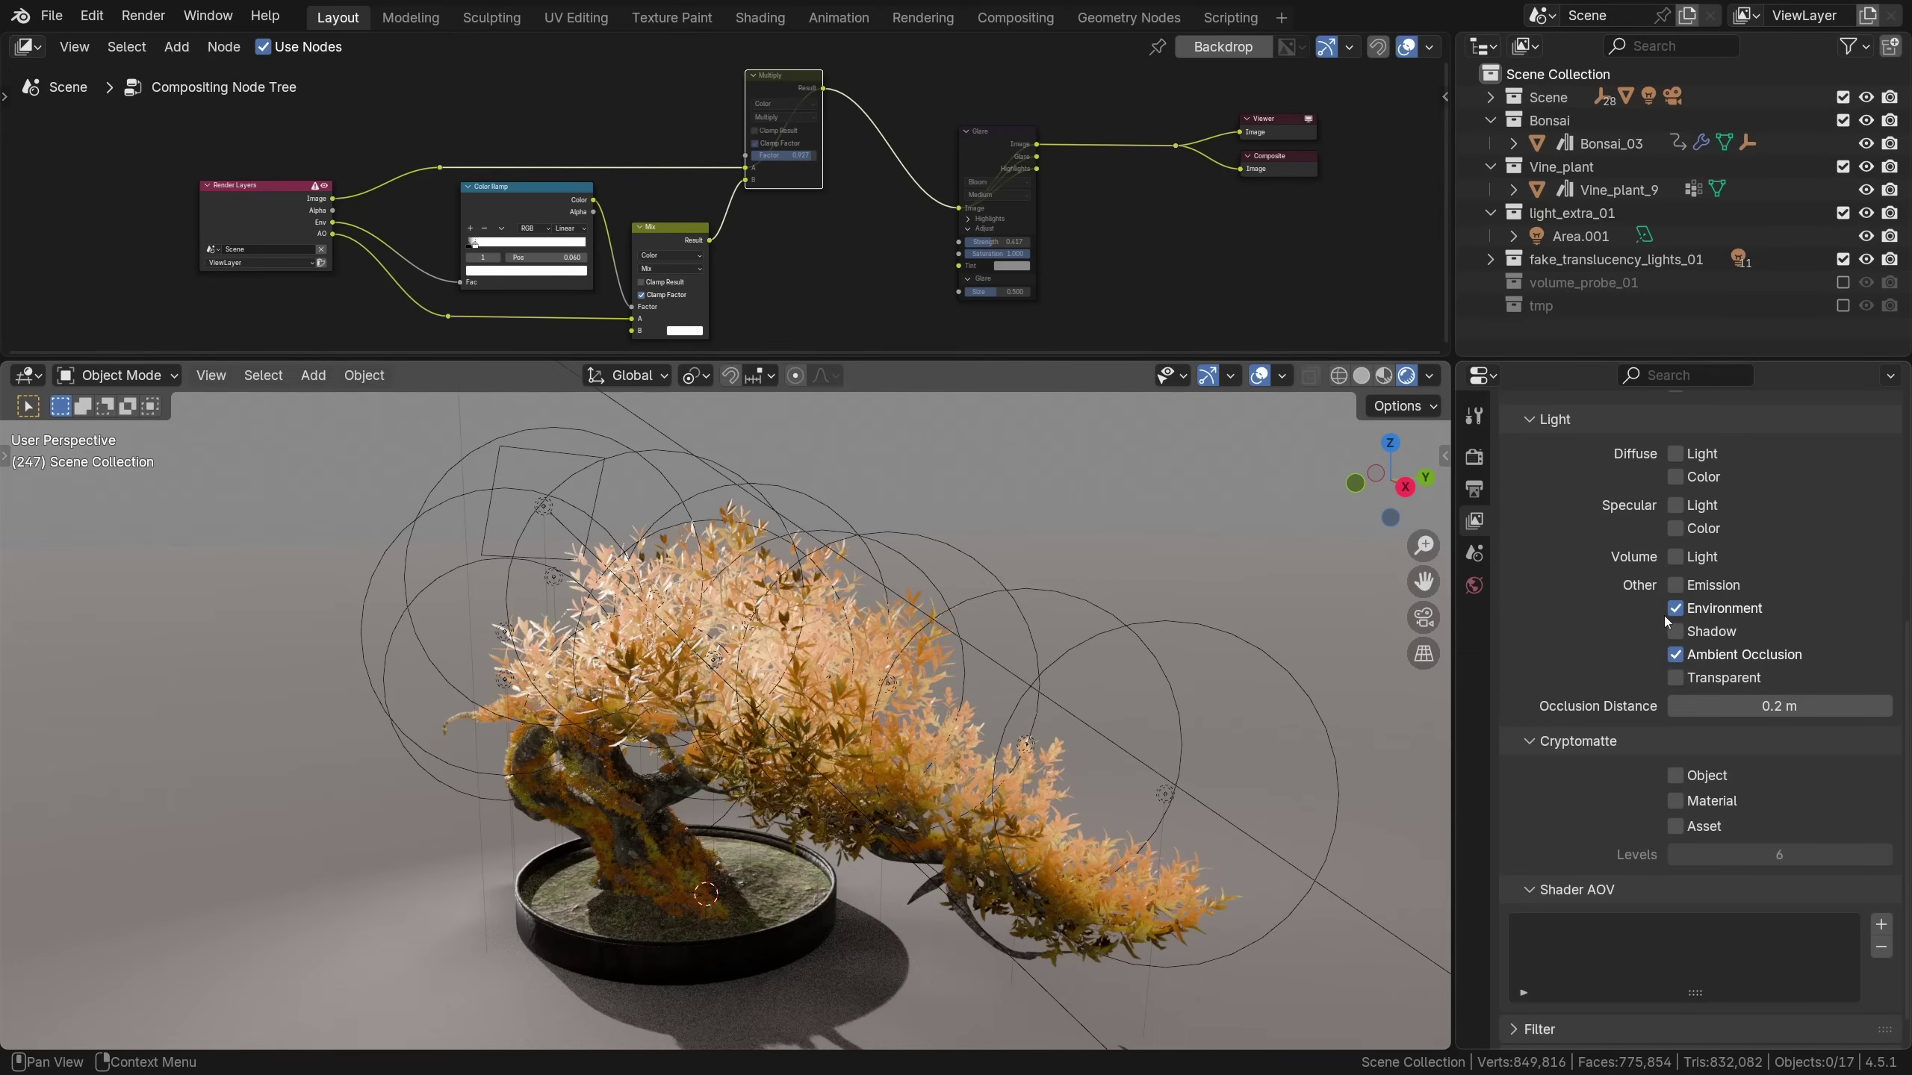
scroll(493, 224, "up", 2)
middle_click_drag(533, 231, 498, 244)
key("ctrl+space")
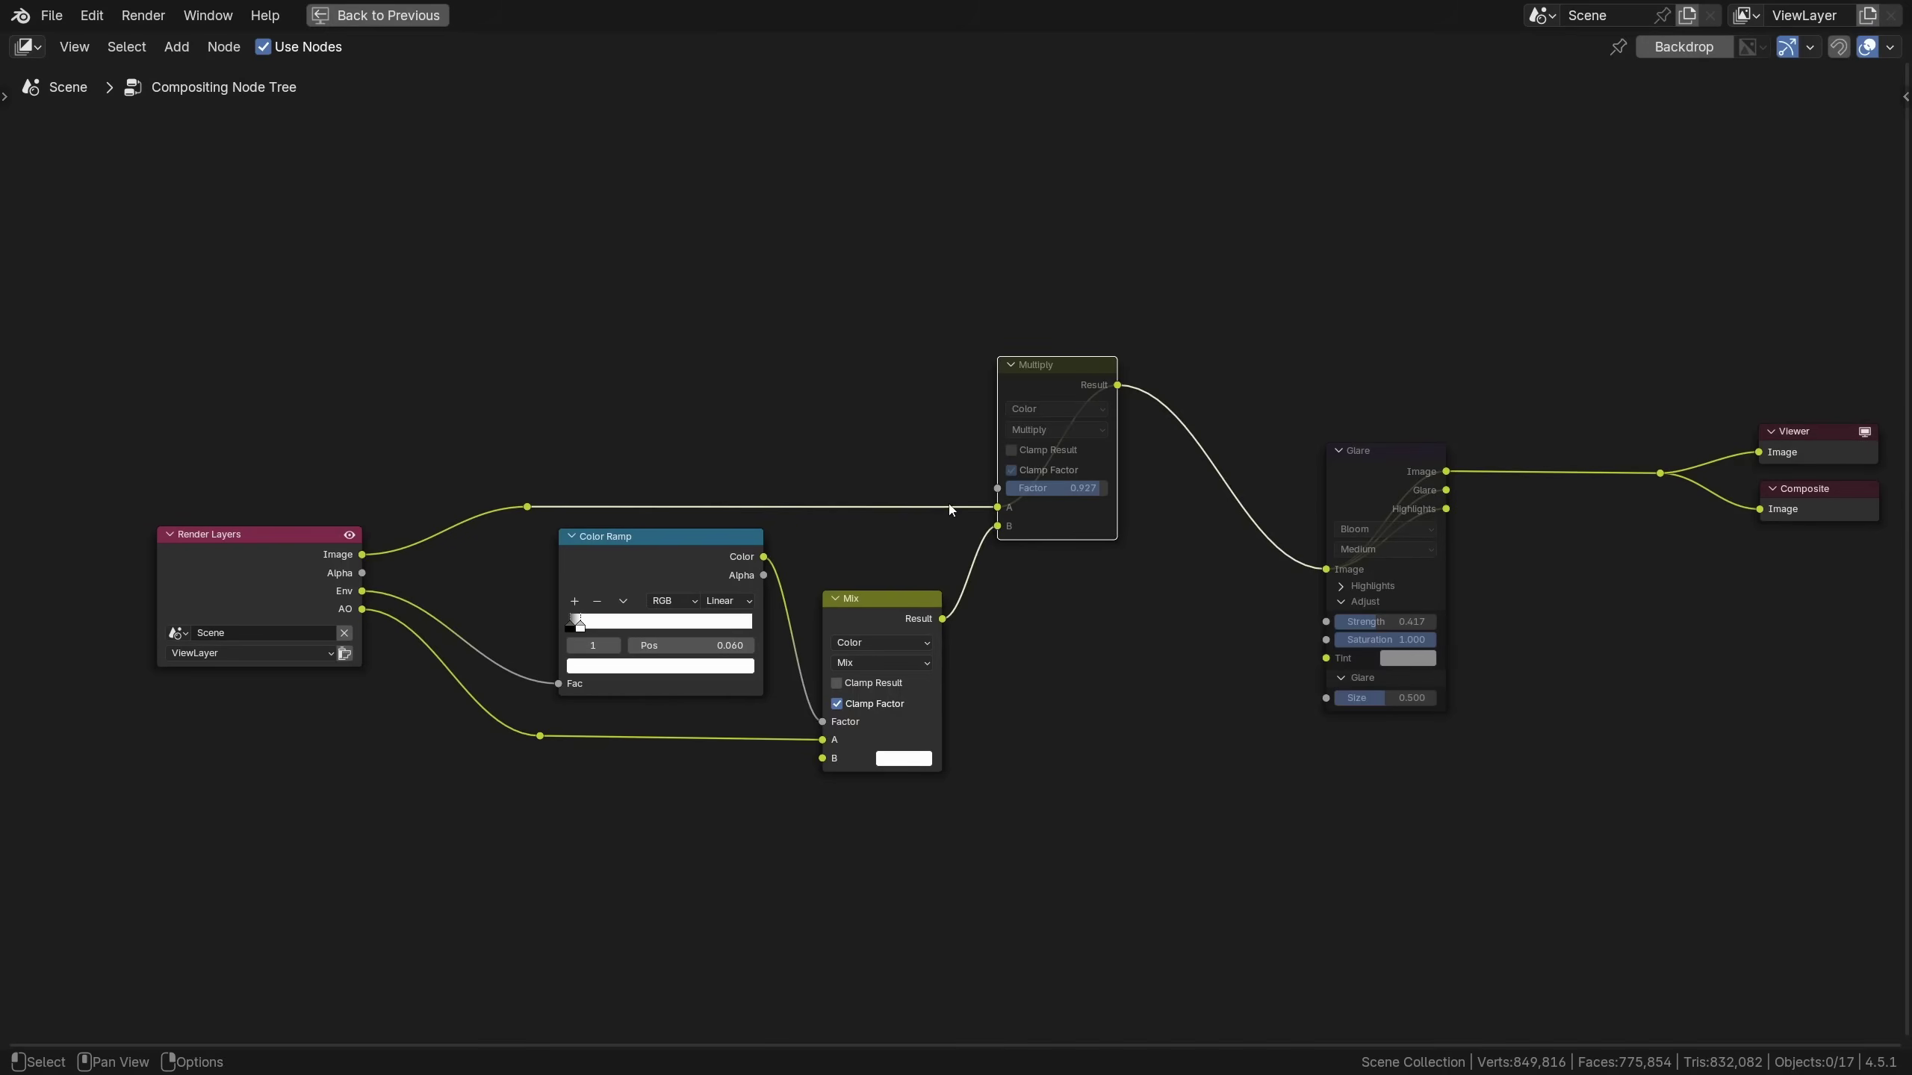
scroll(941, 512, "up", 4)
middle_click_drag(606, 485, 802, 410)
scroll(681, 432, "up", 2)
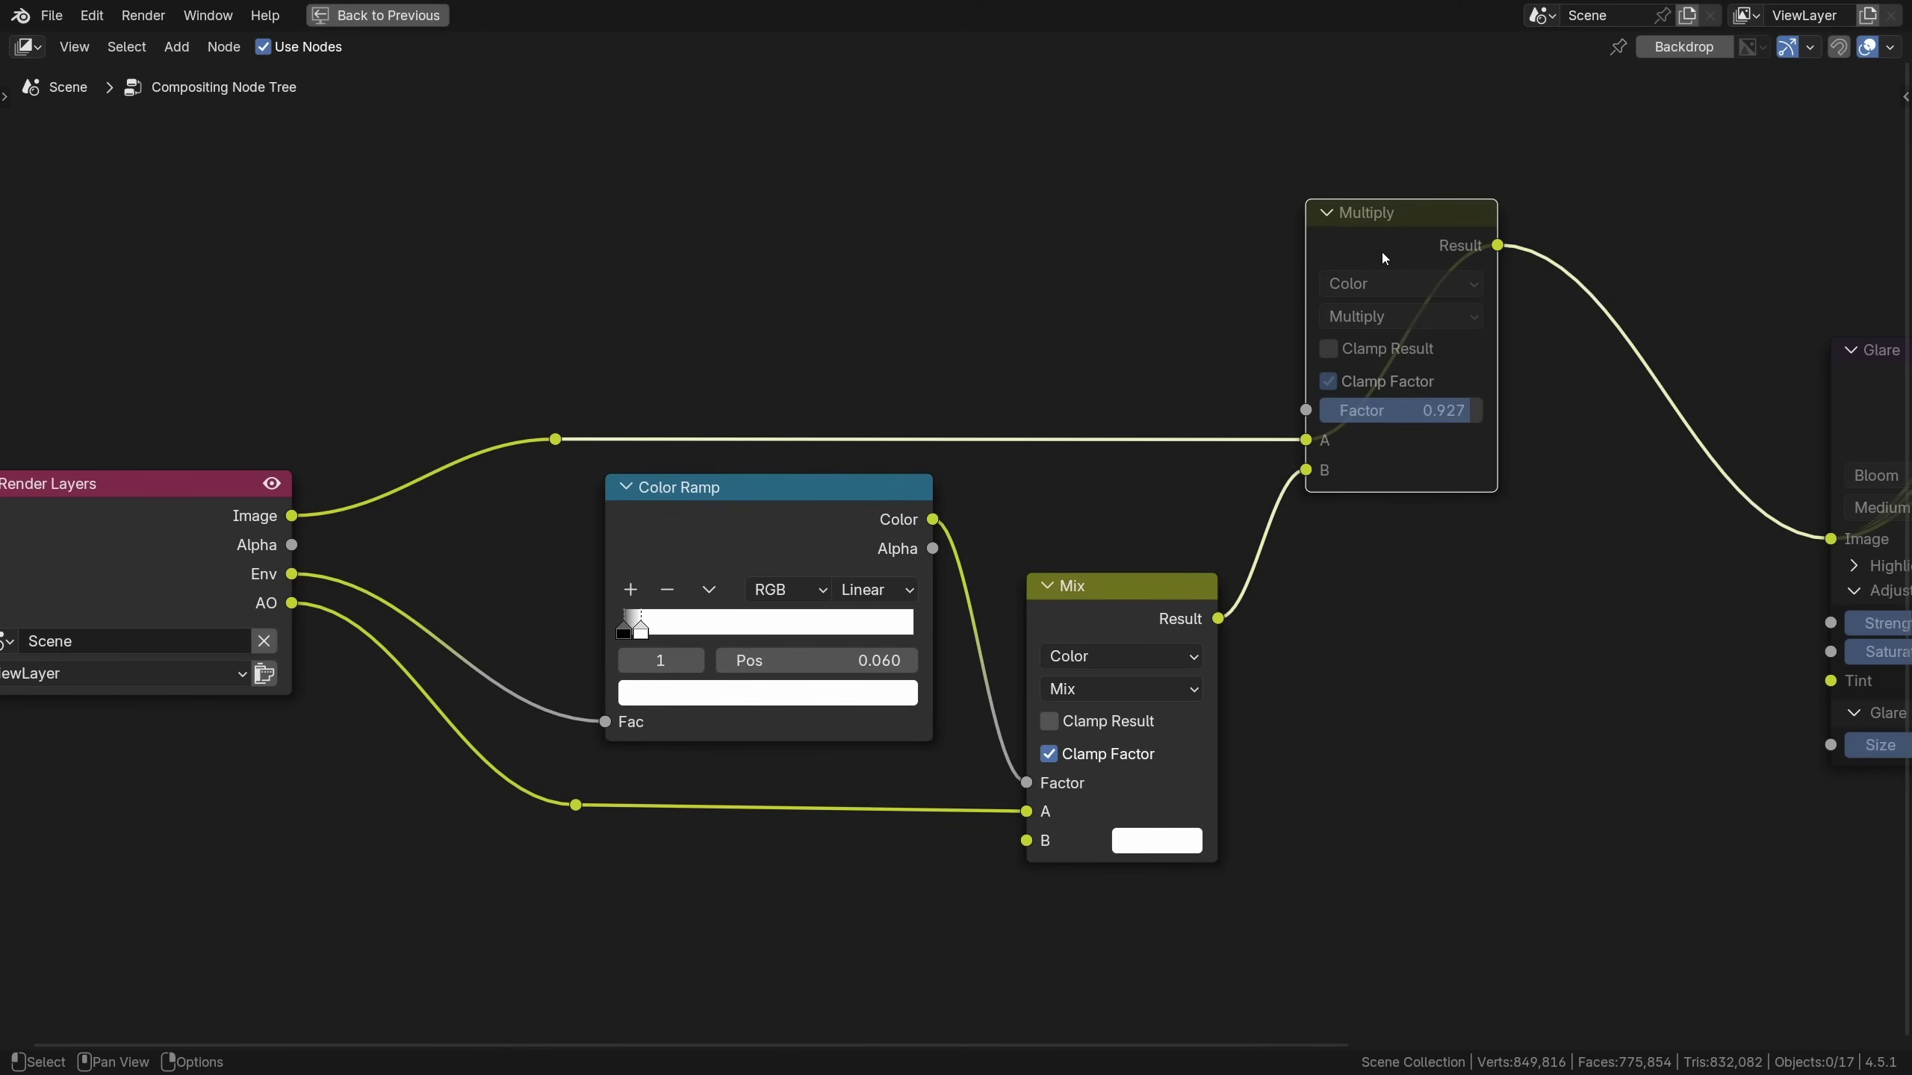
Restore the split layout and apply the Multiply node to the image with a factor of 0.927
key("ctrl+space")
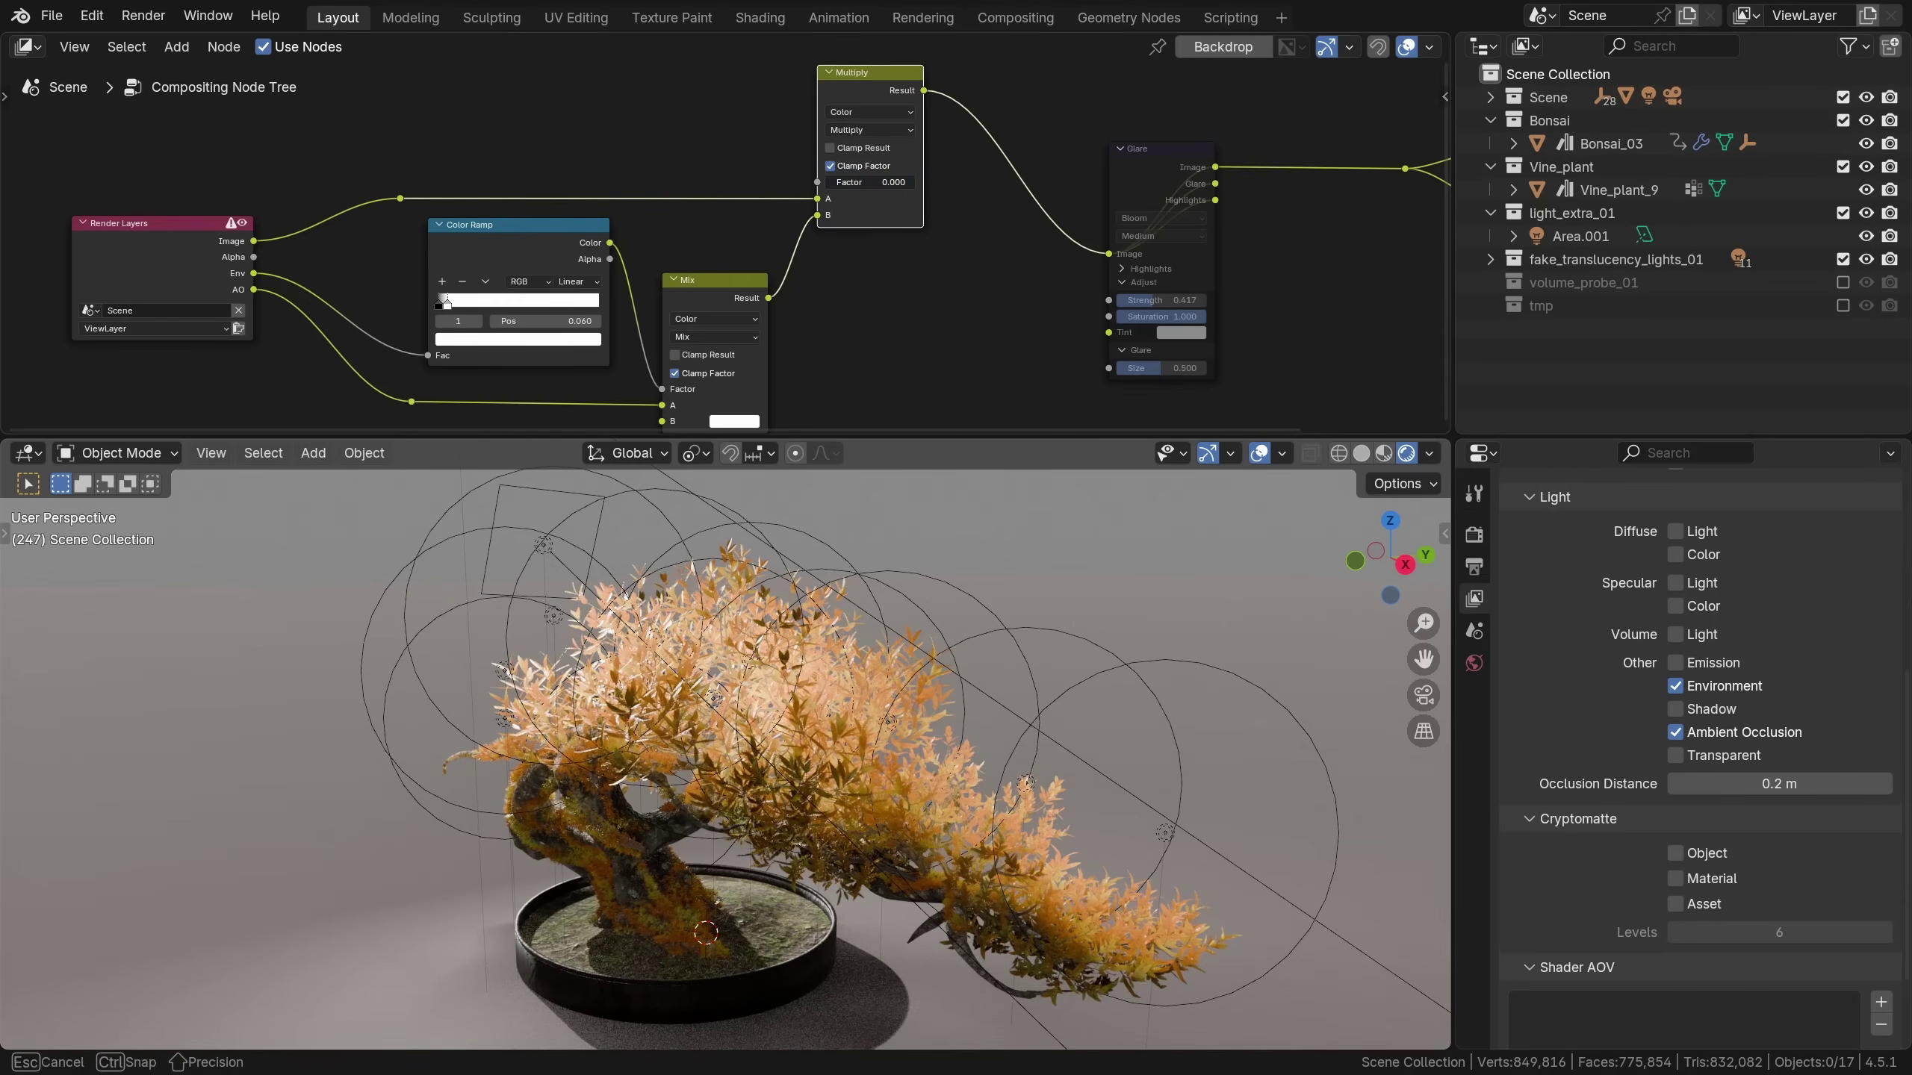
left_click_drag(829, 182, 908, 182)
Preview the Mix node's output in the viewport and try an ambient occlusion distance of about 2 m
left_click(704, 296, "ctrl+shift")
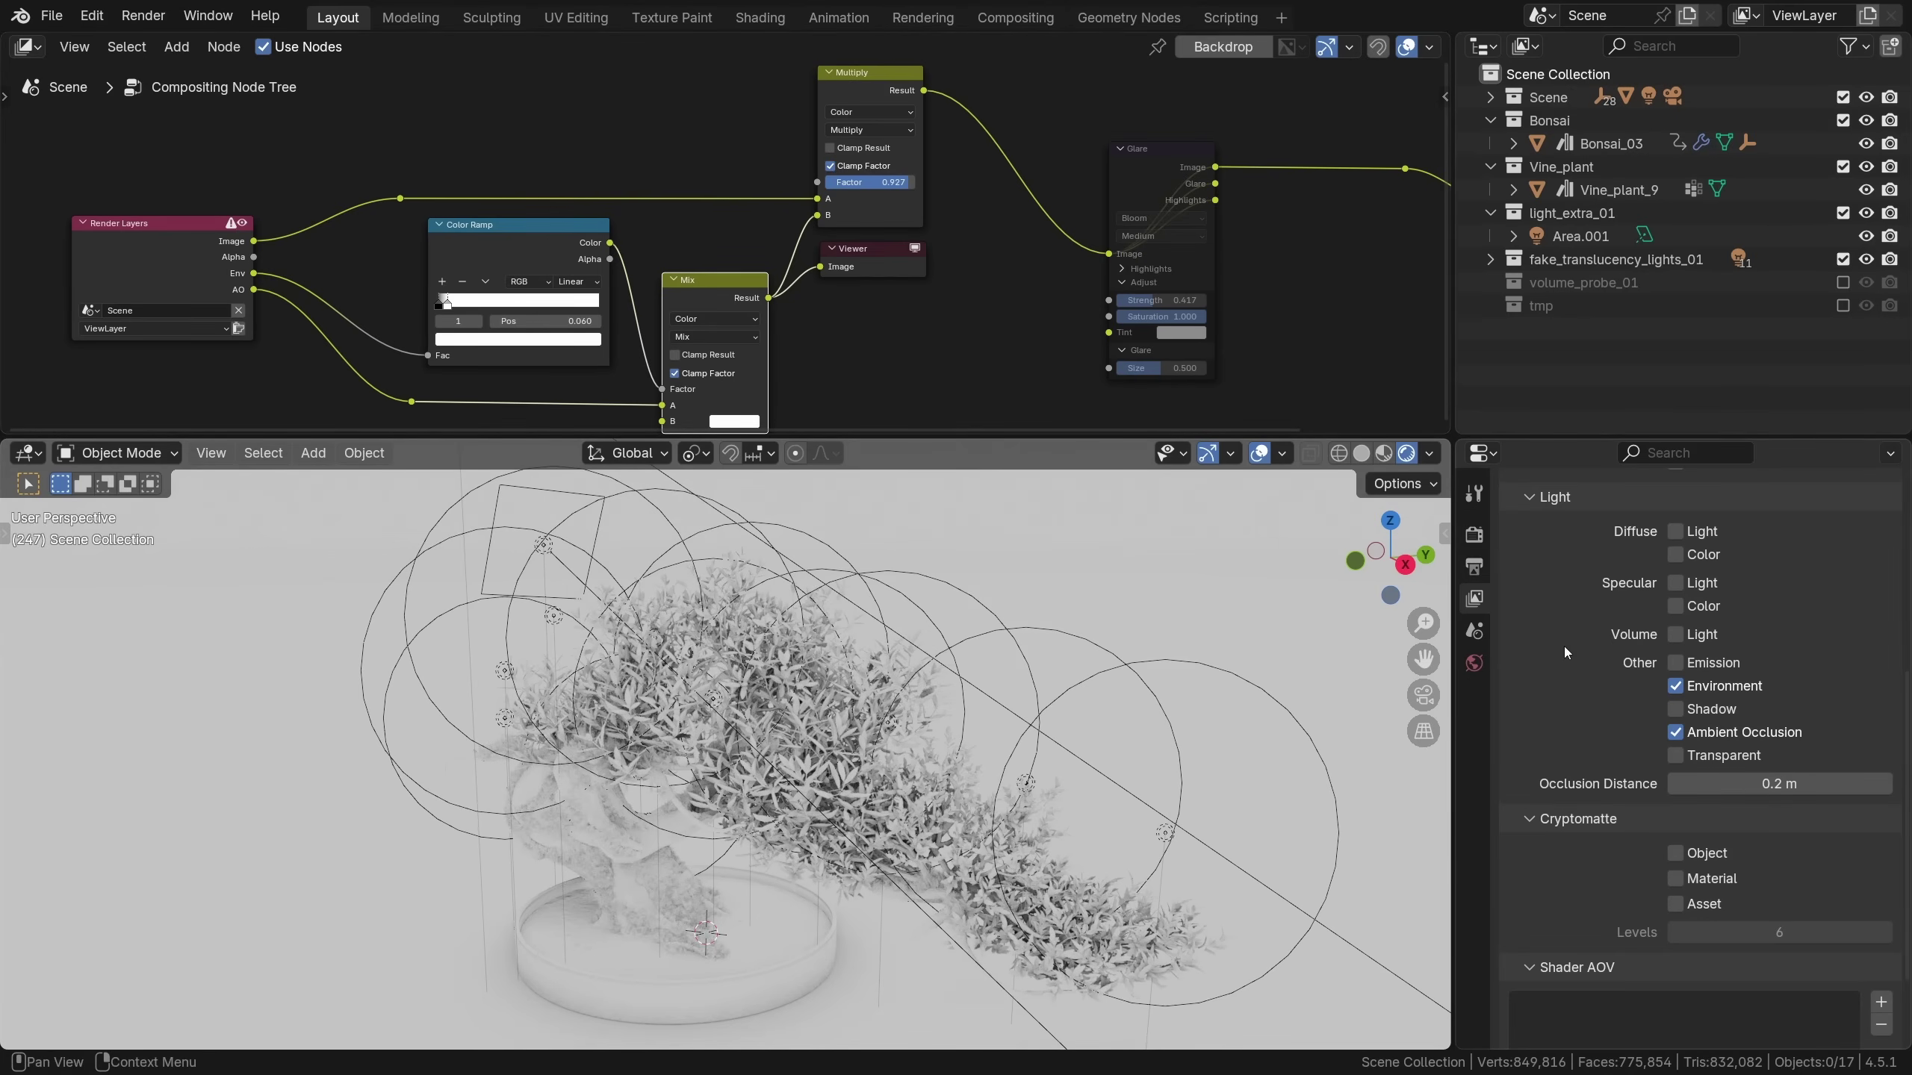
left_click_drag(1776, 783, 1874, 783)
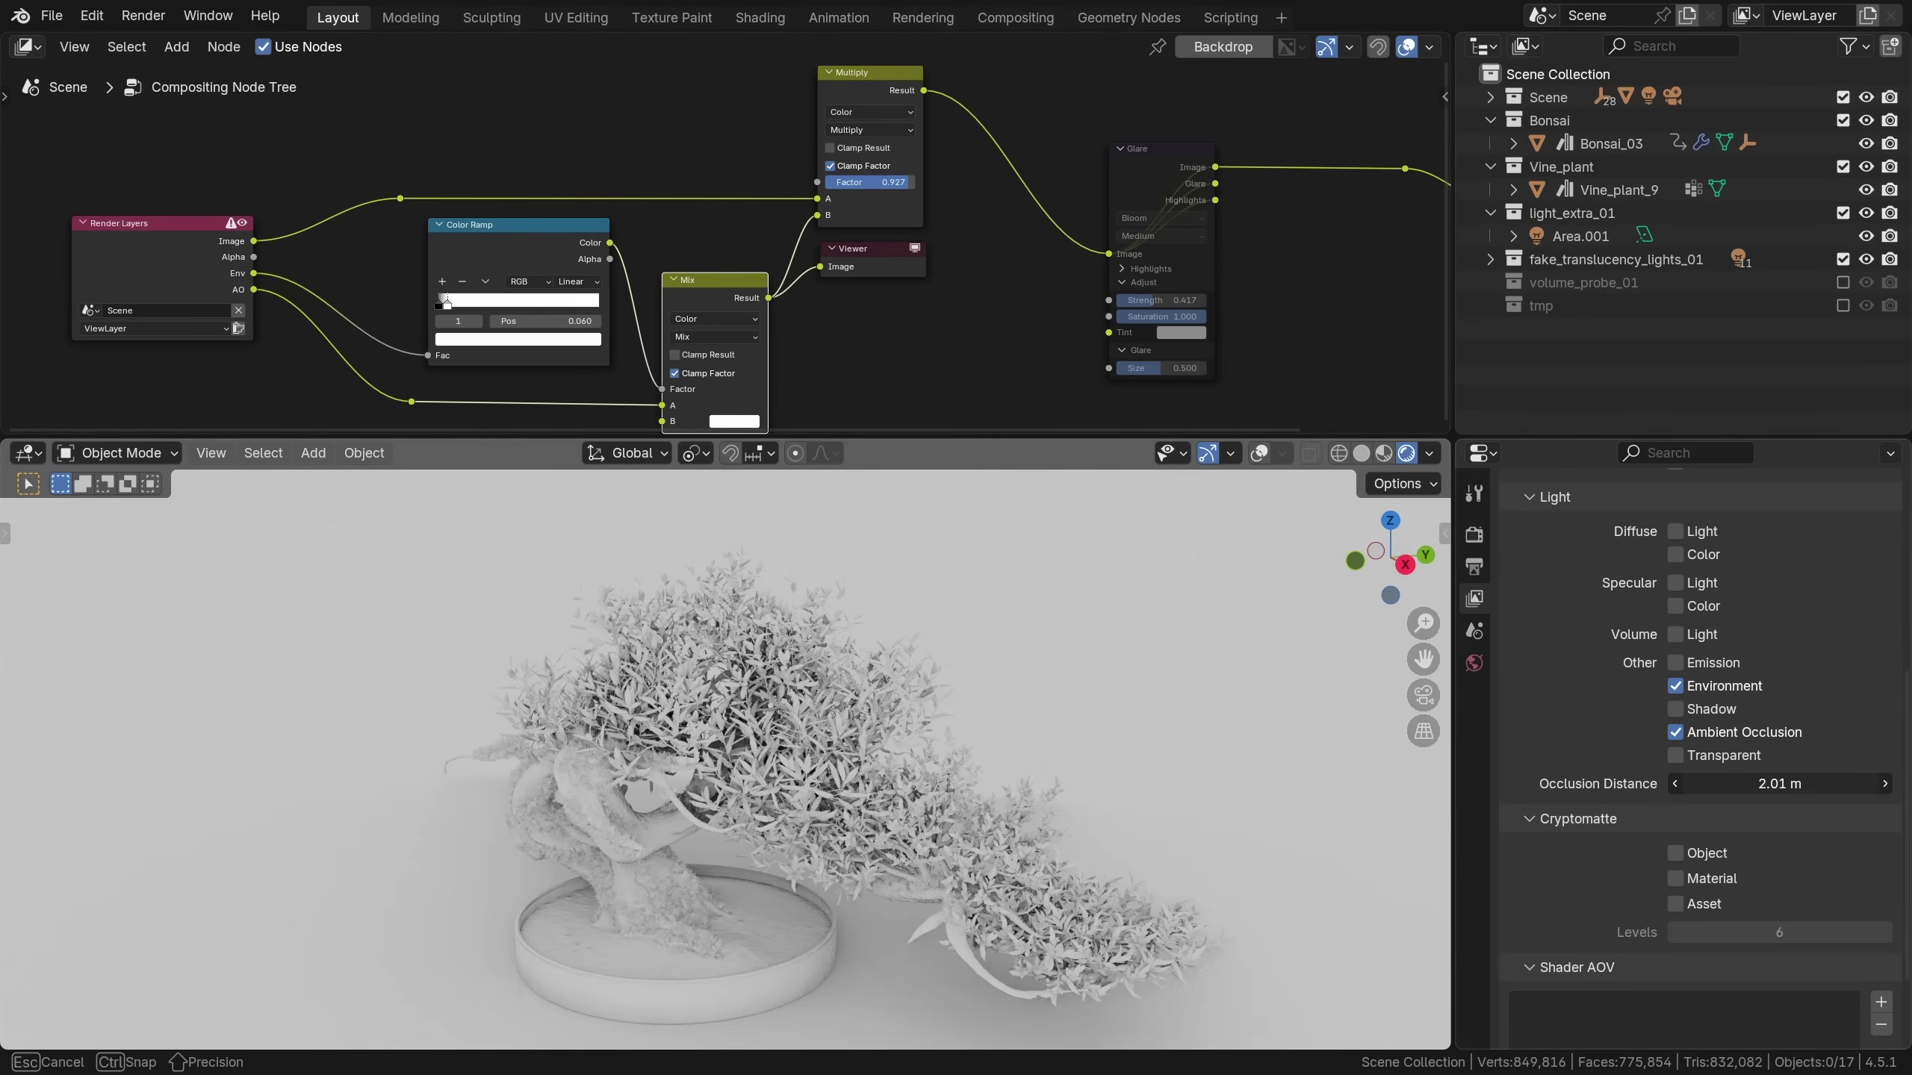
key("Escape")
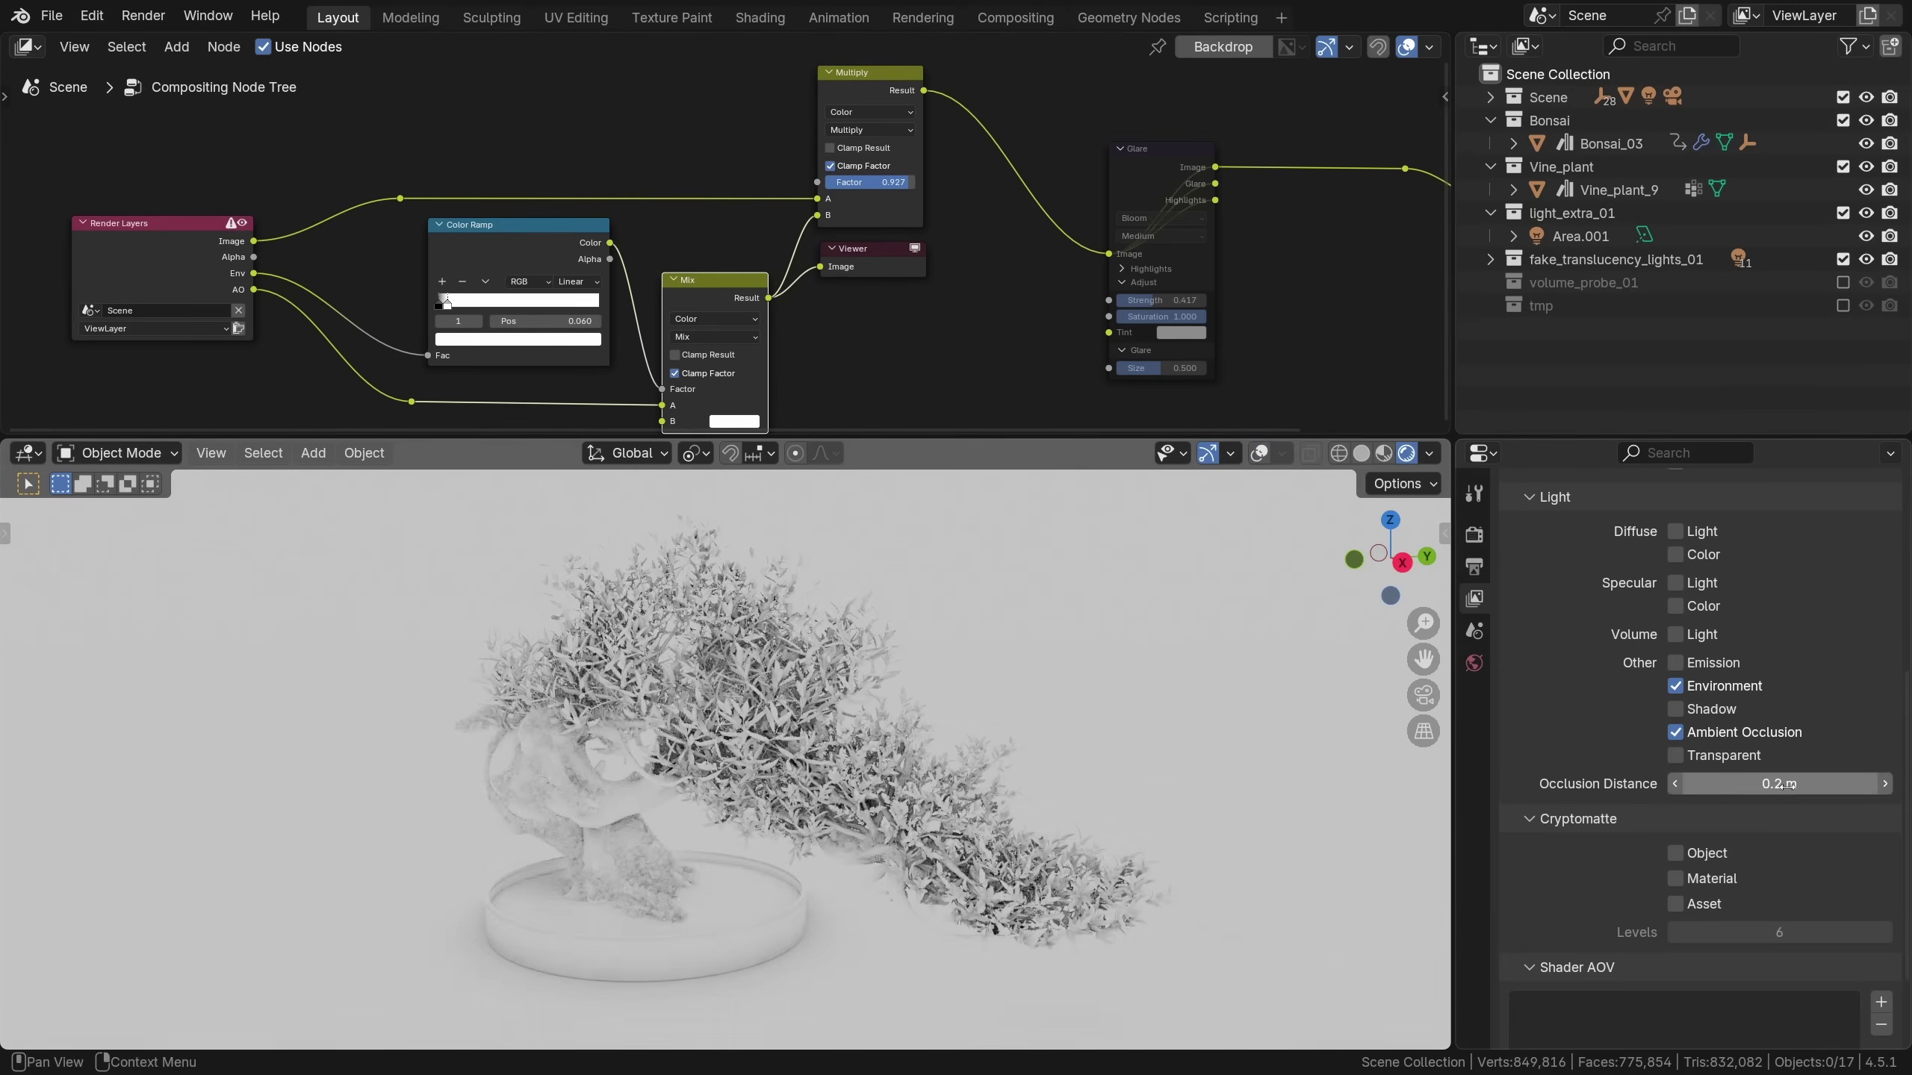
Connect the Viewer to the Glare node's output, place it clear of the nodes, and keep the Multiply factor at 0.927
left_click(1142, 176, "ctrl+shift")
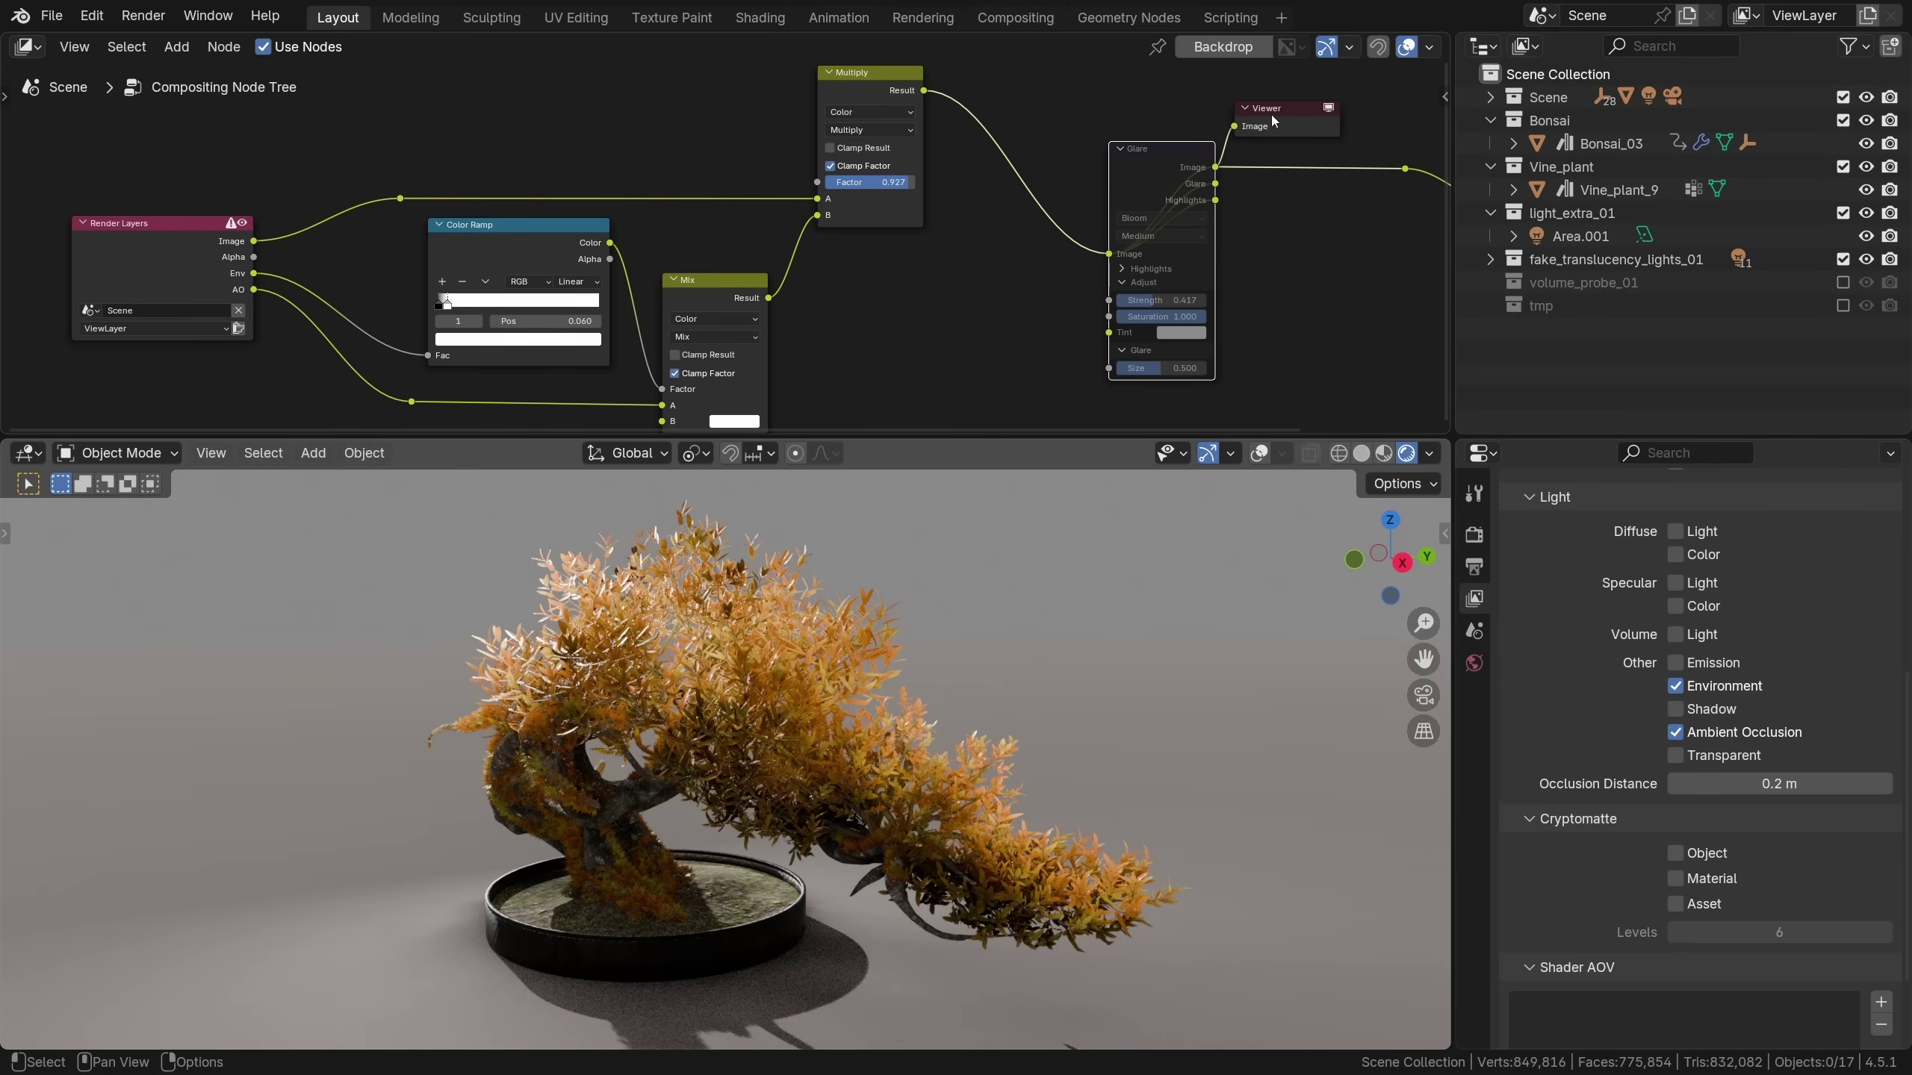
left_click_drag(1271, 113, 1573, 120)
left_click_drag(895, 184, 933, 185)
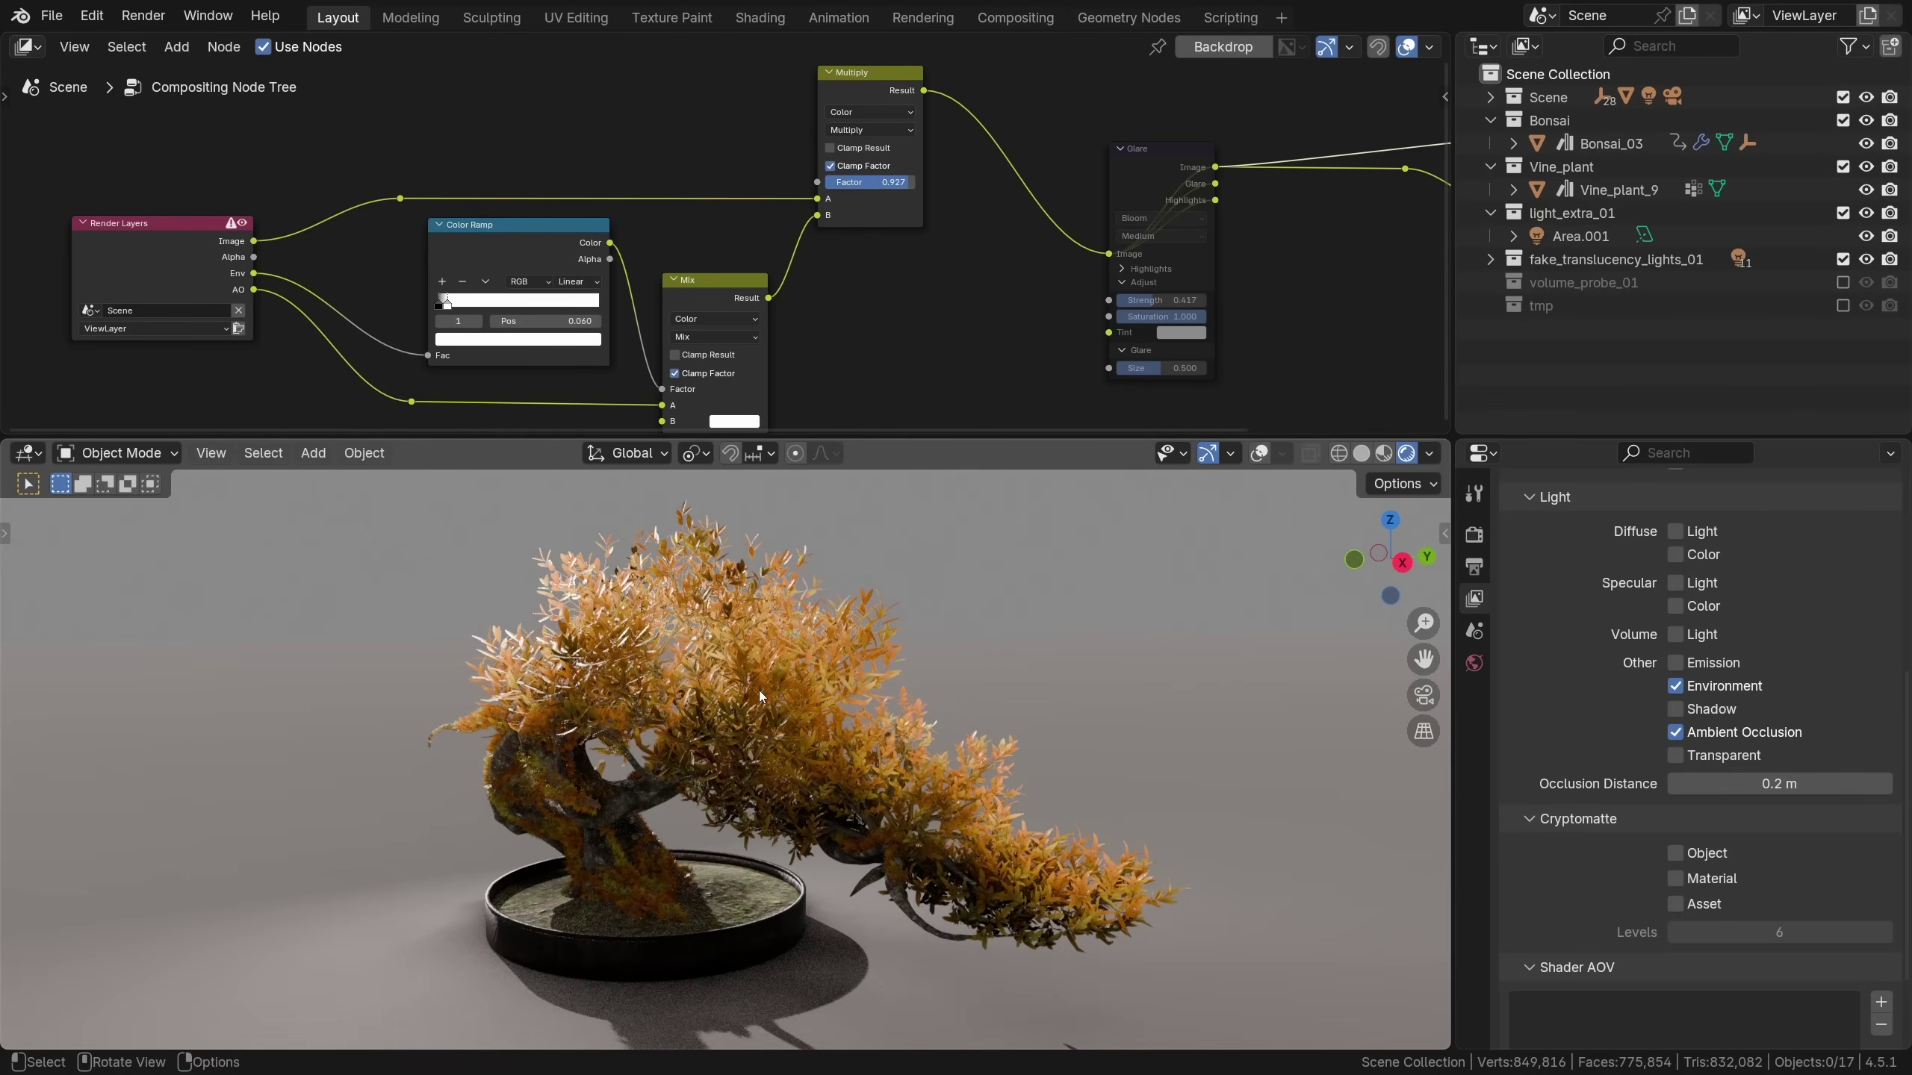
Inspect the composited bonsai in a maximized viewport, from another angle and close up on the leaves
middle_click_drag(711, 753, 663, 756)
key("ctrl+space")
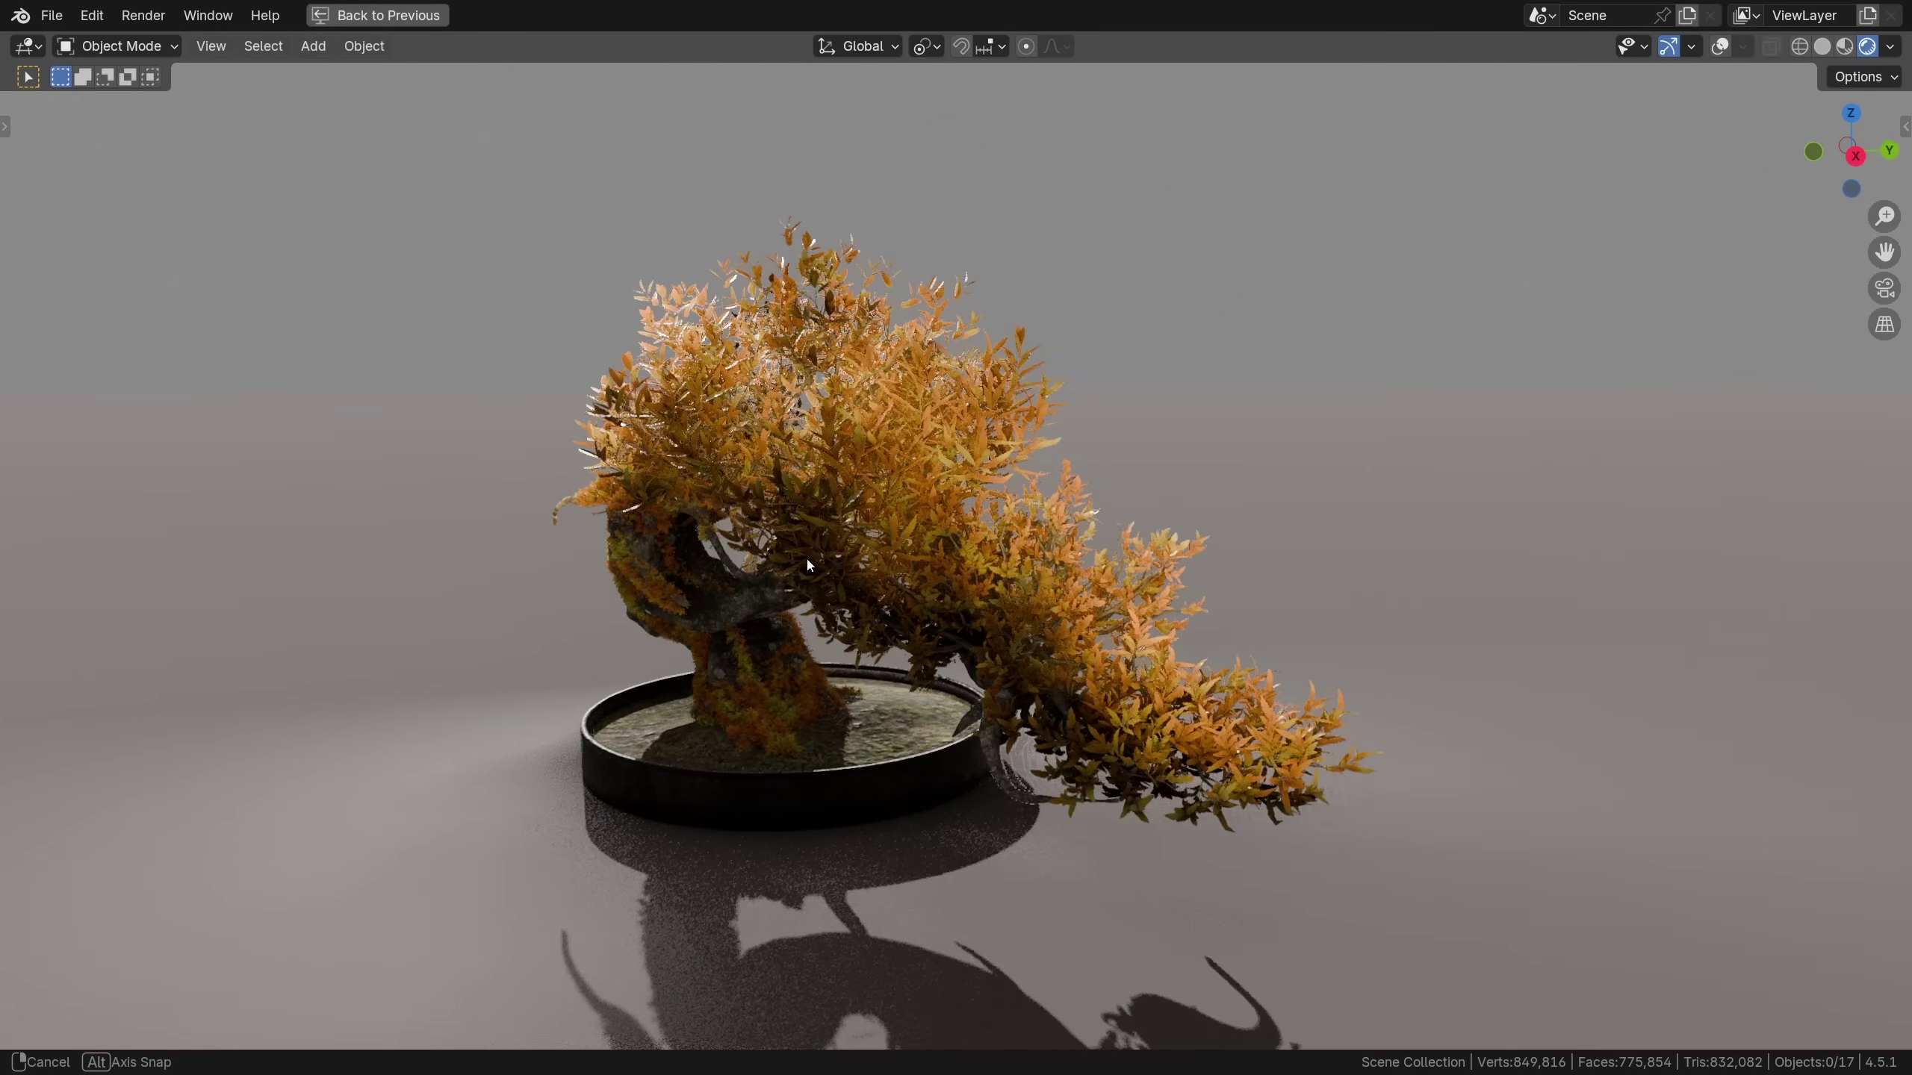
left_click_drag(807, 558, 929, 344, "alt")
scroll(896, 358, "down", 10)
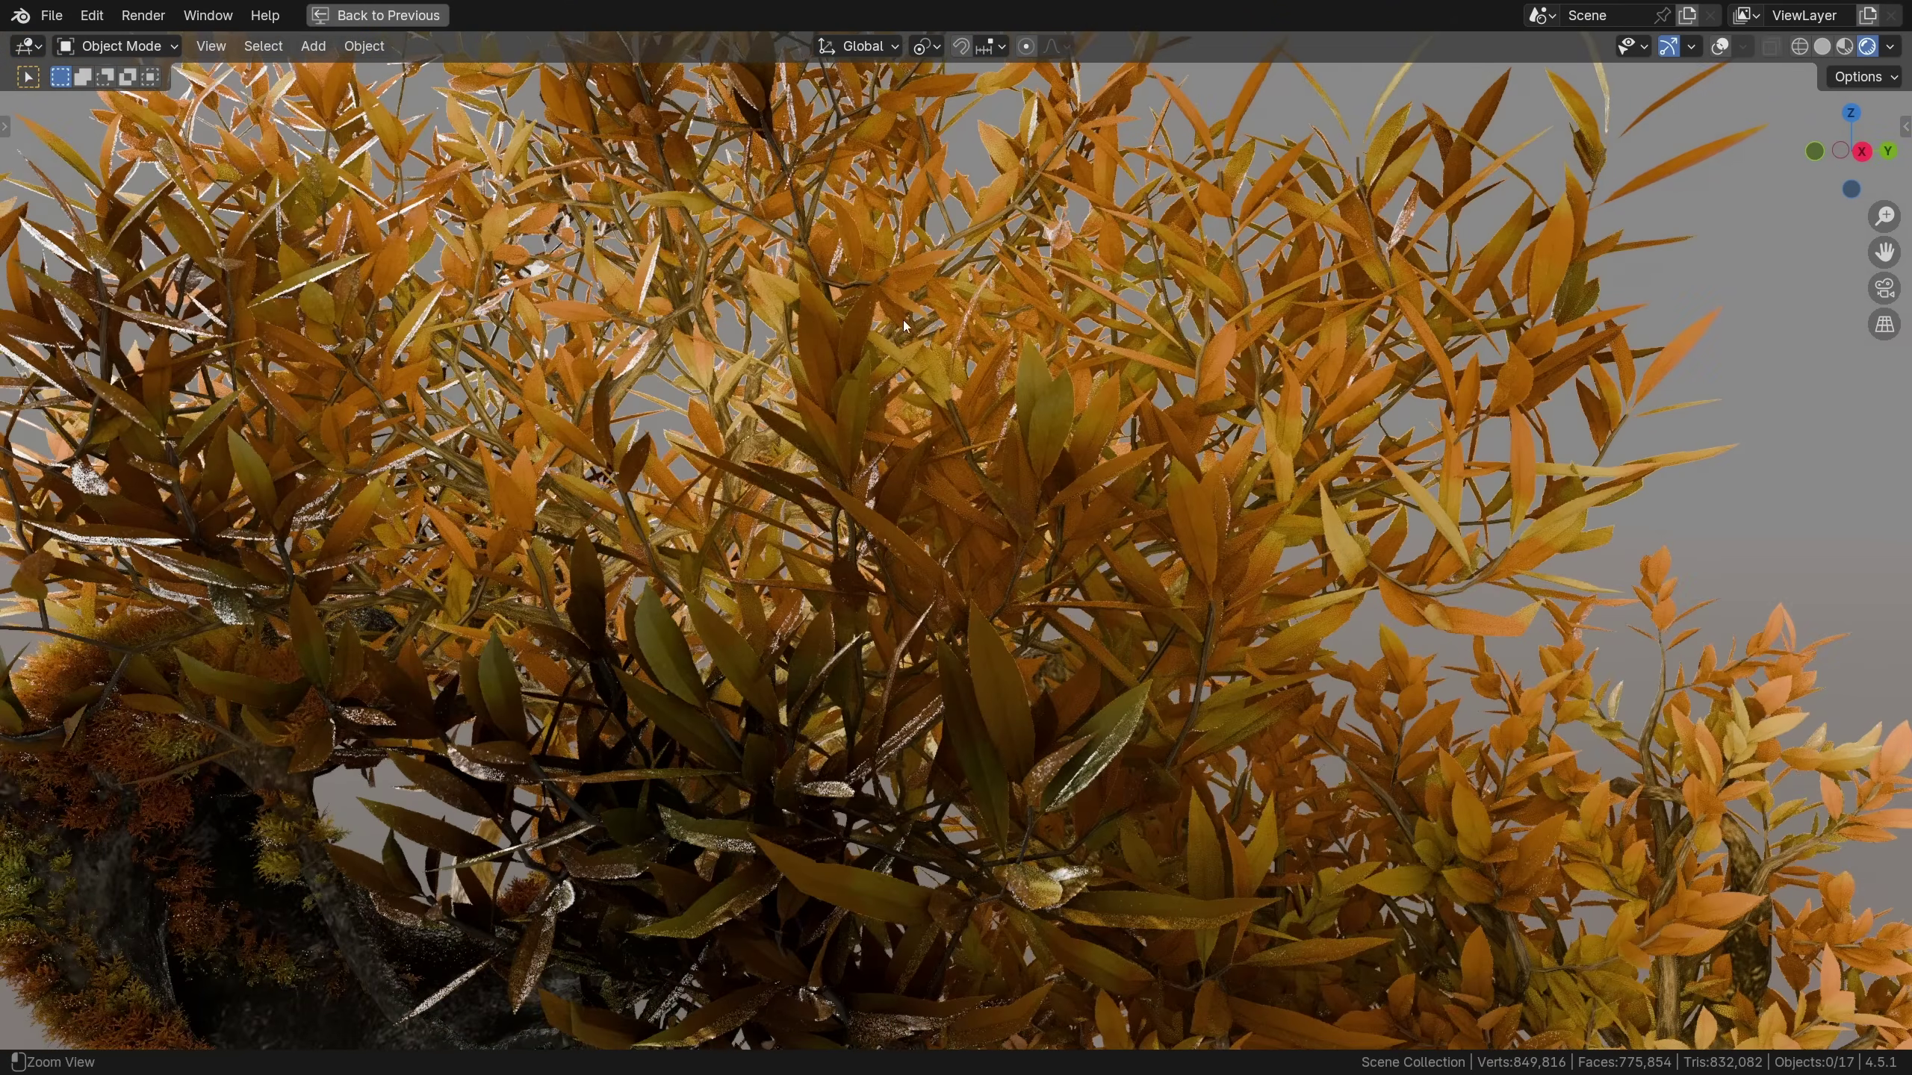
middle_click_drag(896, 359, 932, 551)
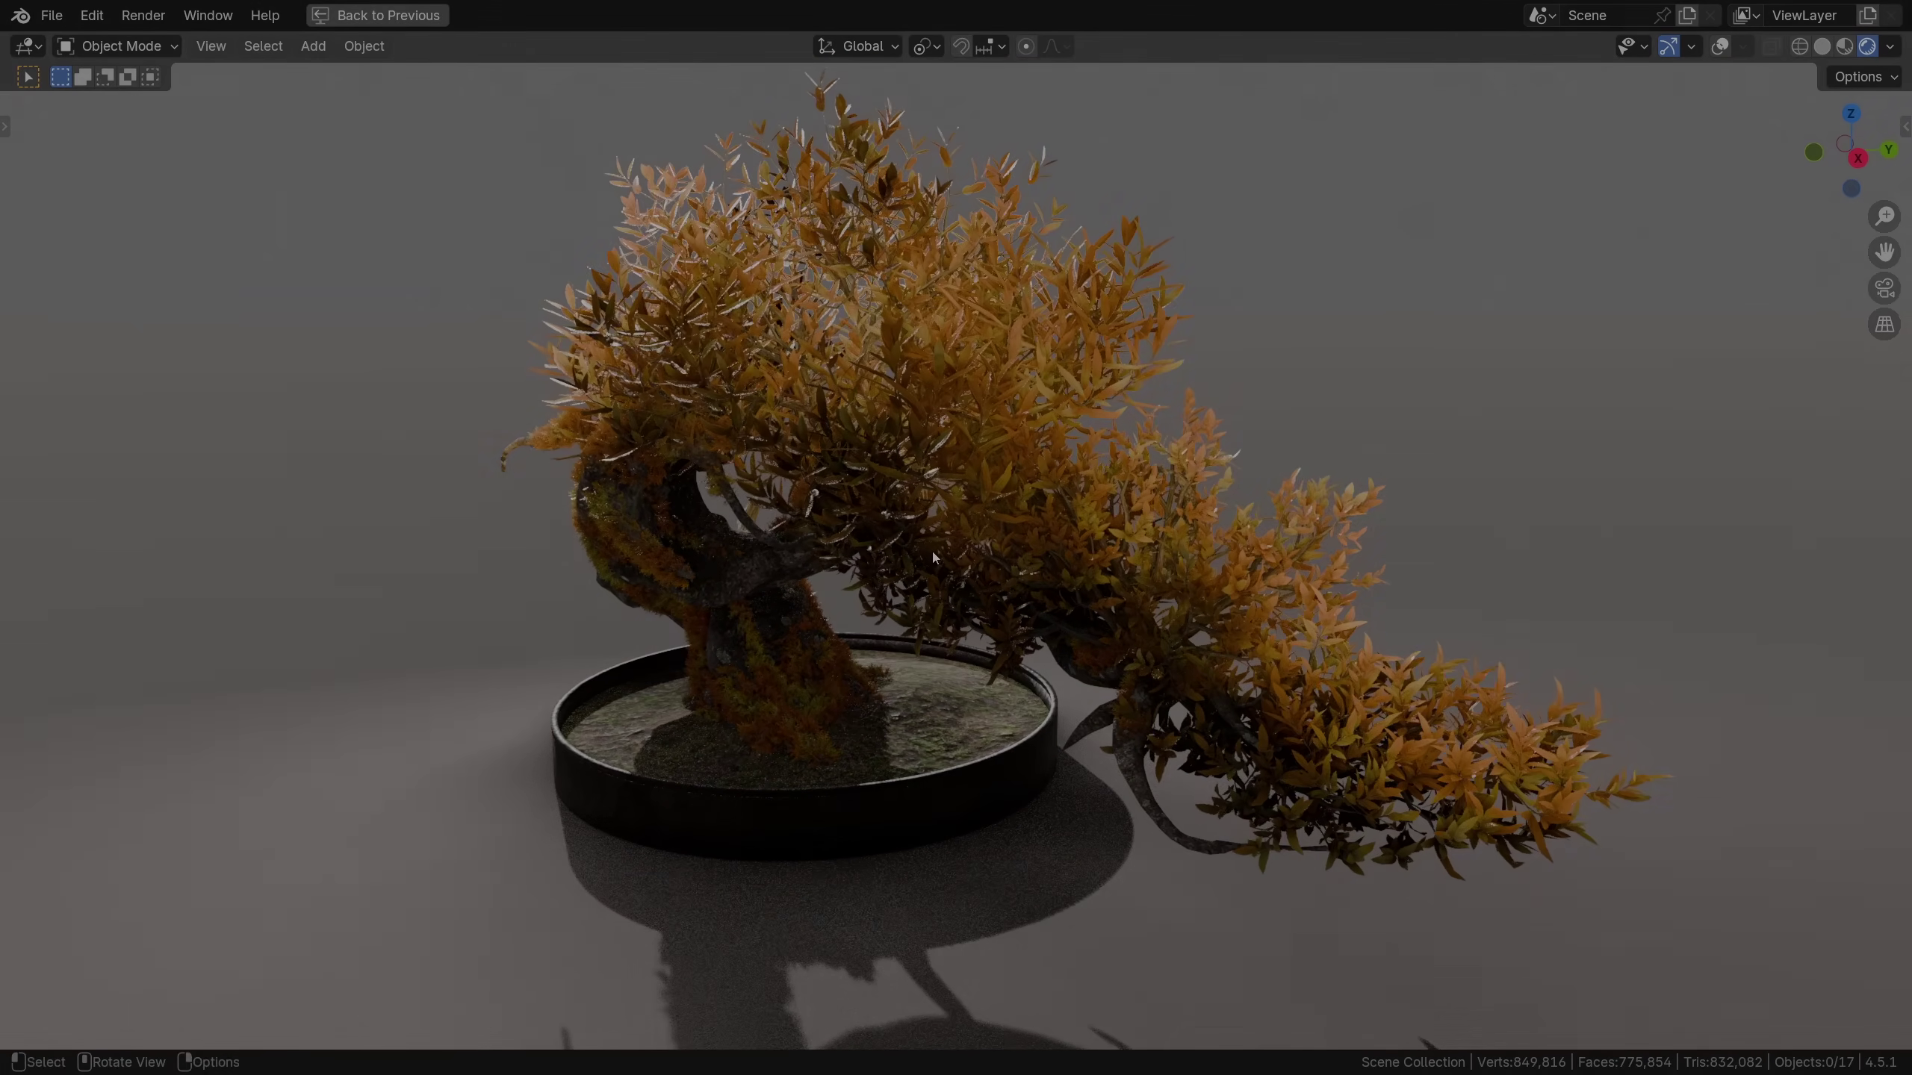